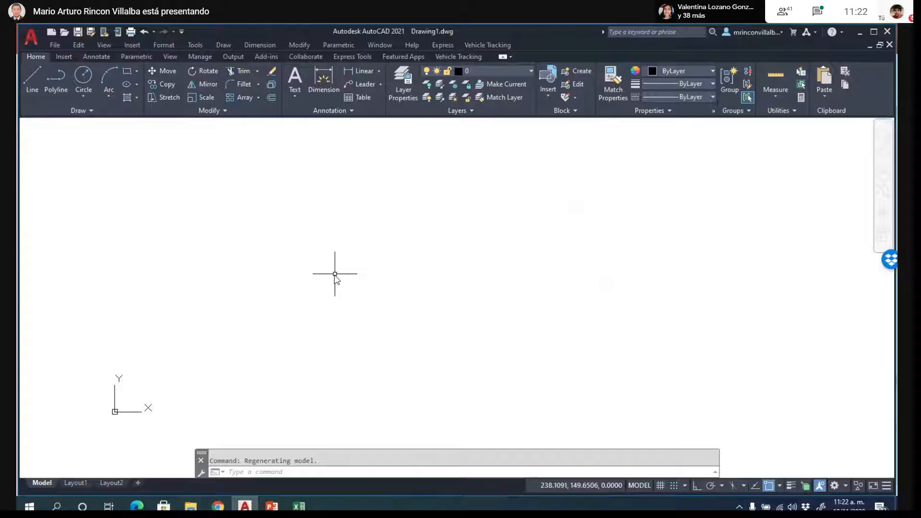
- Open the Point Style settings to view the available point symbols, then close them
left_click(164, 45)
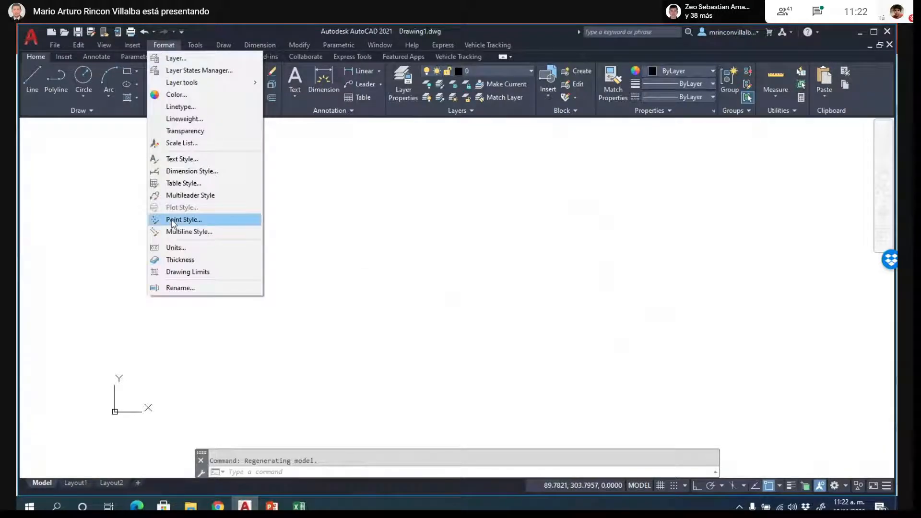
left_click(174, 221)
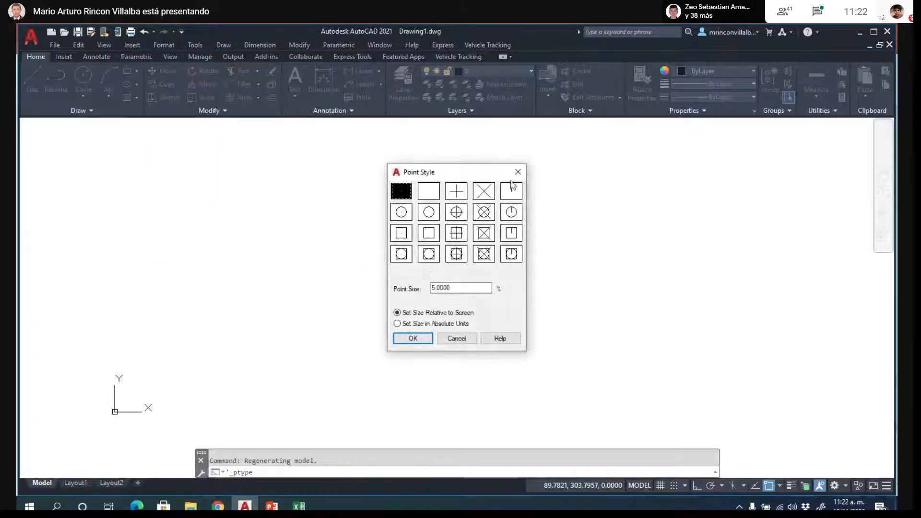
left_click(518, 172)
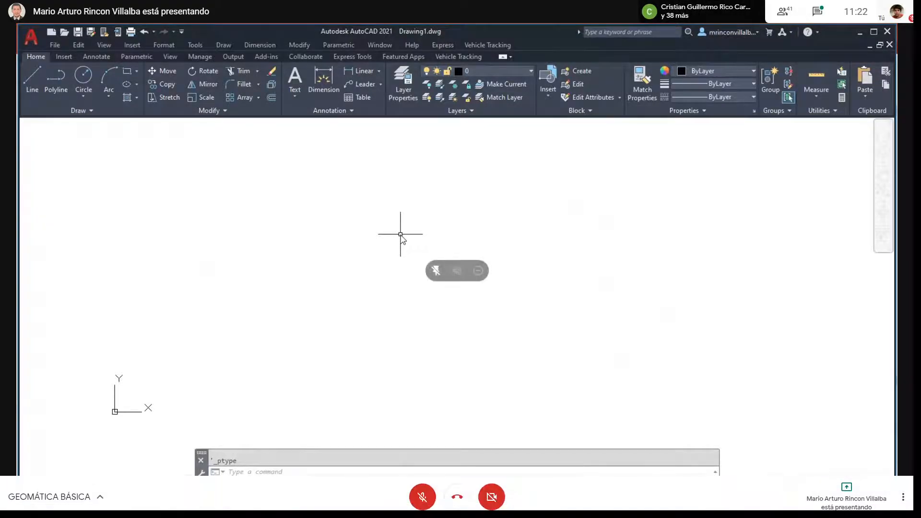
left_click(423, 498)
left_click(423, 498)
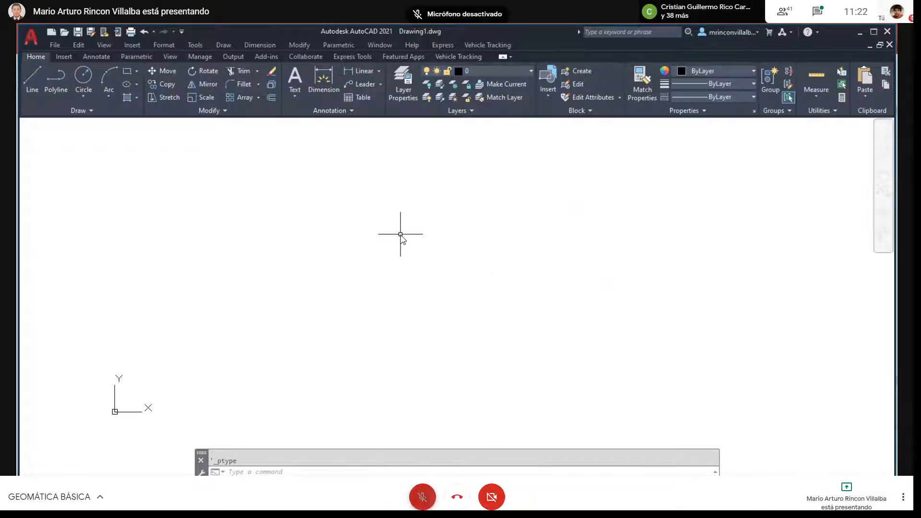
key("F11")
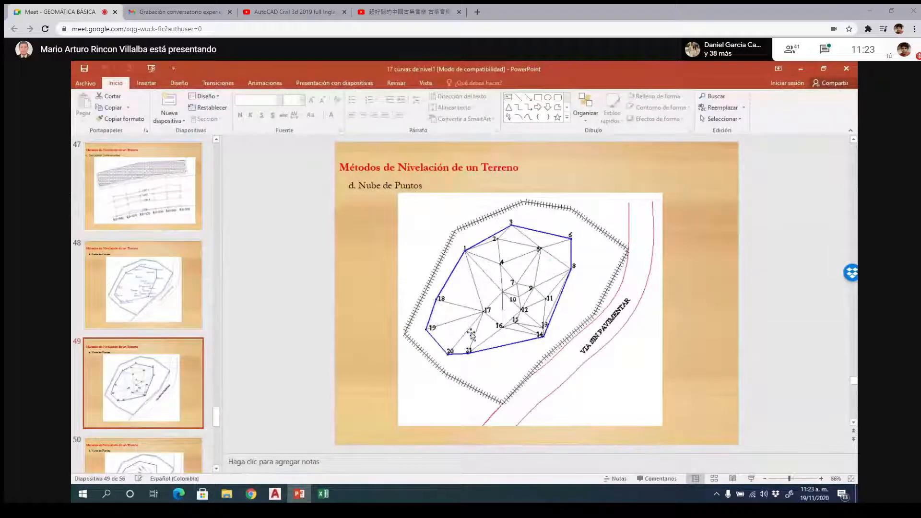
key("F11")
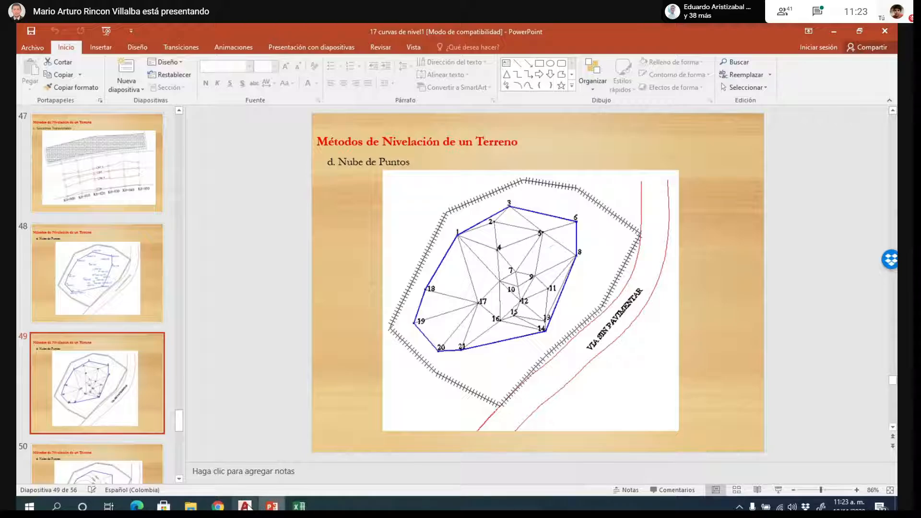
key("F11")
- Switch from the PowerPoint presentation to the blank AutoCAD drawing
mouse_move(247, 506)
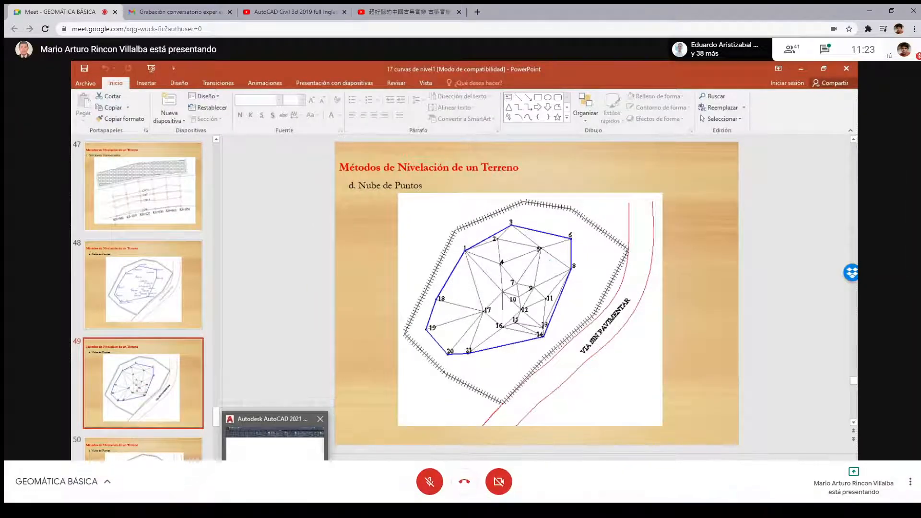
left_click(270, 480)
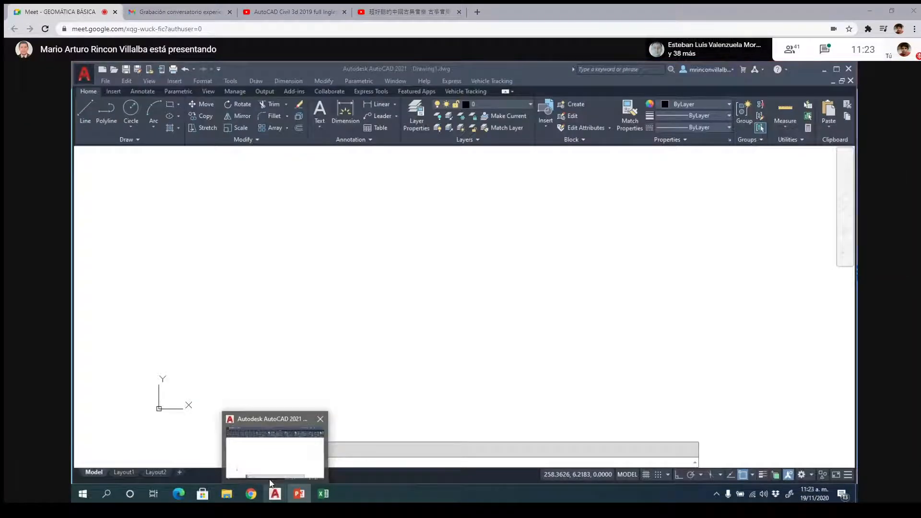
left_click(270, 480)
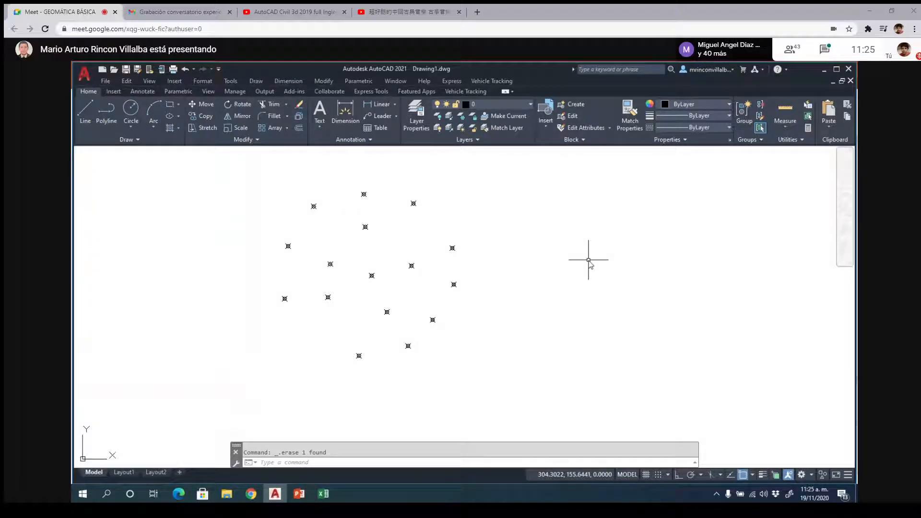
- Start an ordinate dimension and turn on the Node object snap for picking the survey points
scroll(436, 183, "up", 2)
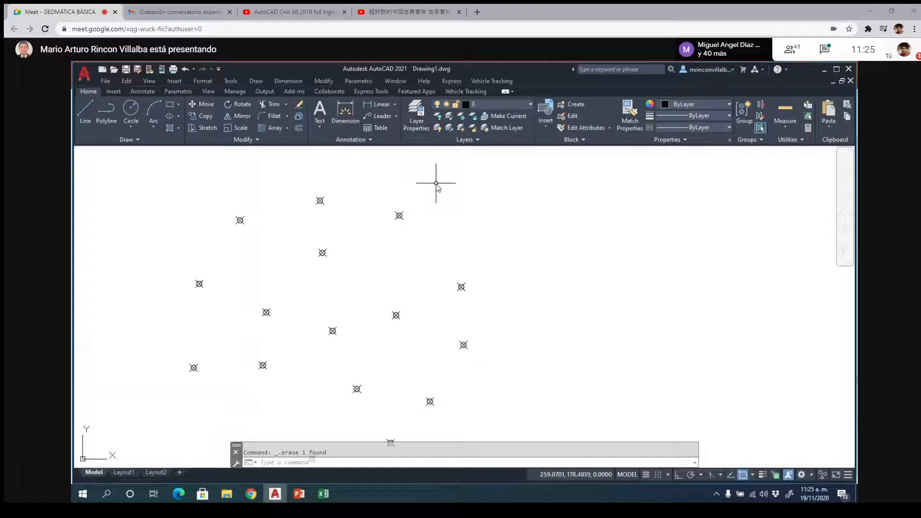
scroll(437, 183, "down", 2)
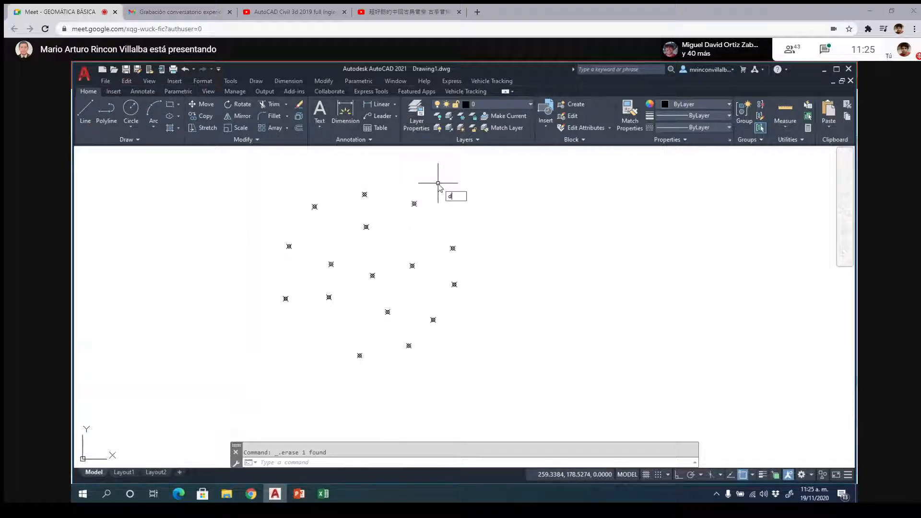
type("imor")
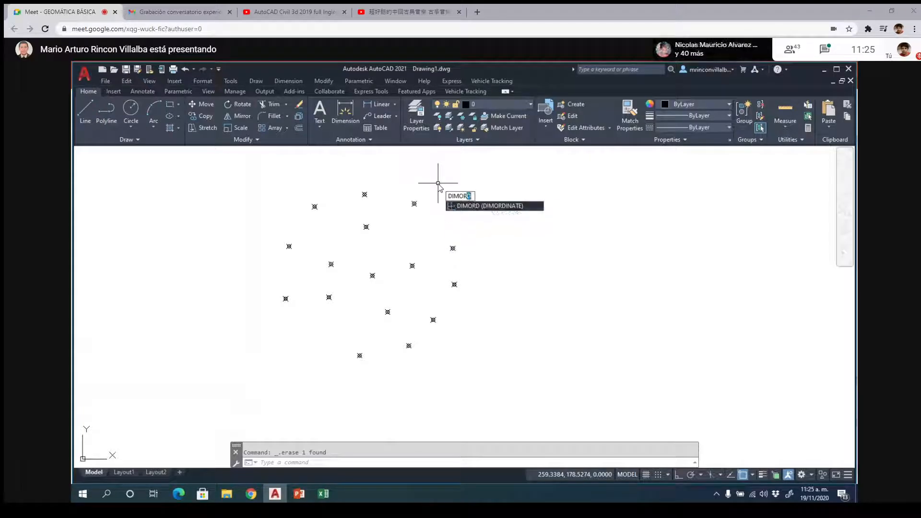
key("Return")
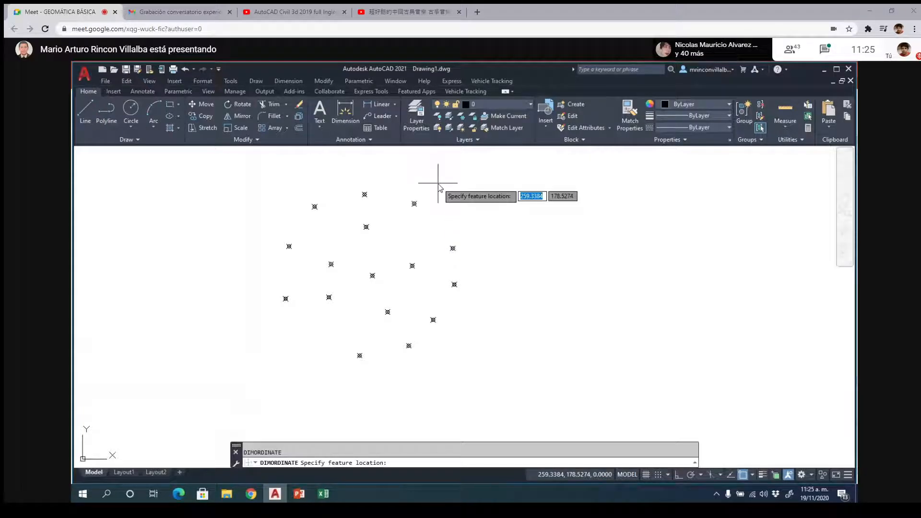
scroll(441, 182, "up", 2)
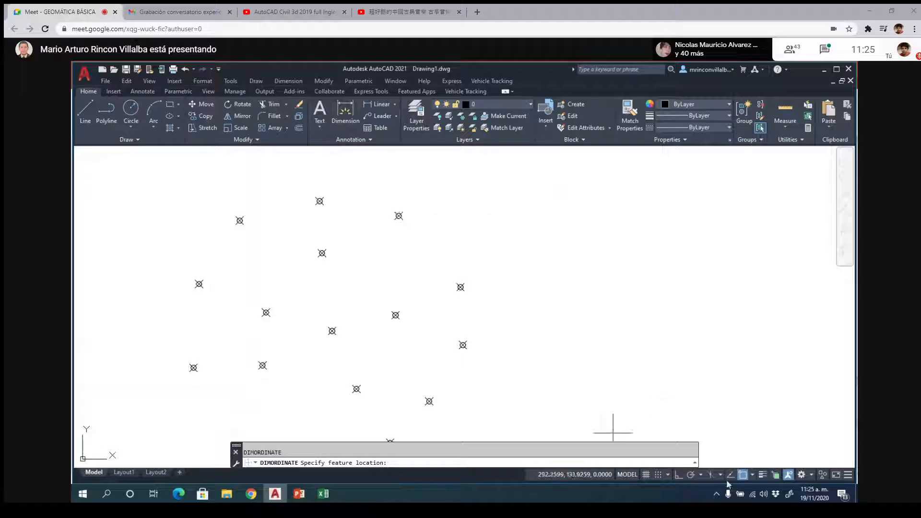
left_click(752, 475)
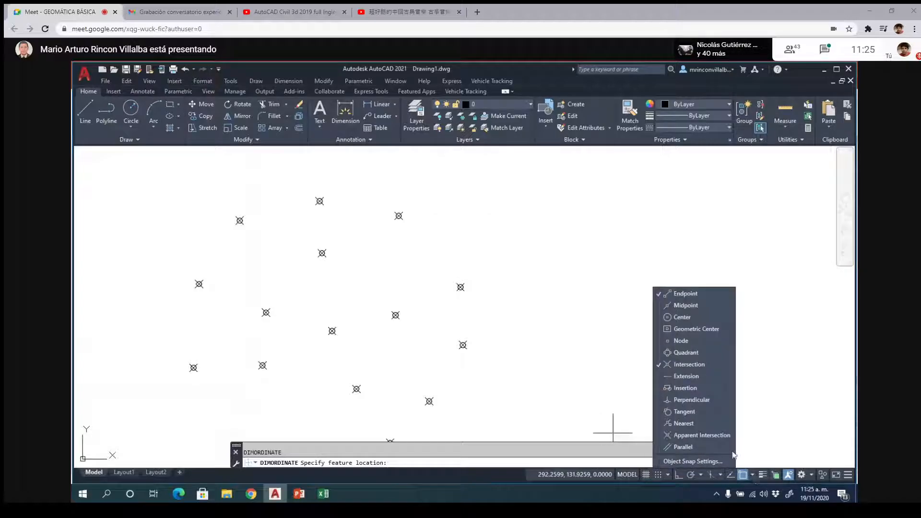
left_click(680, 341)
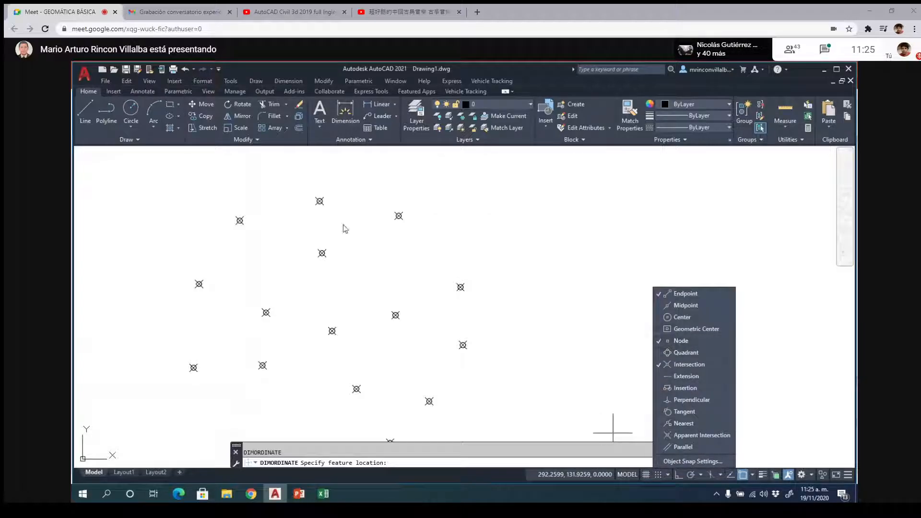
- Place X and Y ordinate dimensions on the upper-right point of the cloud, with leaders going up and to the right
left_click(398, 216)
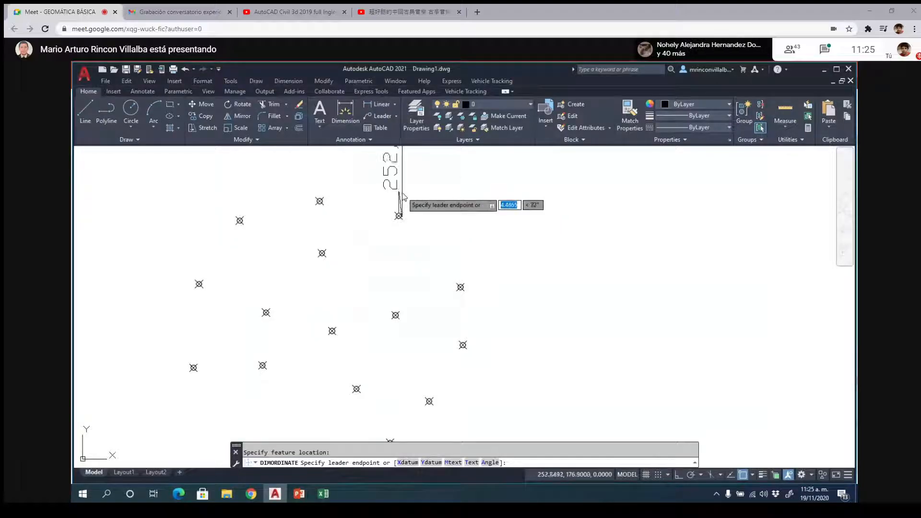
left_click(403, 197)
key("Return")
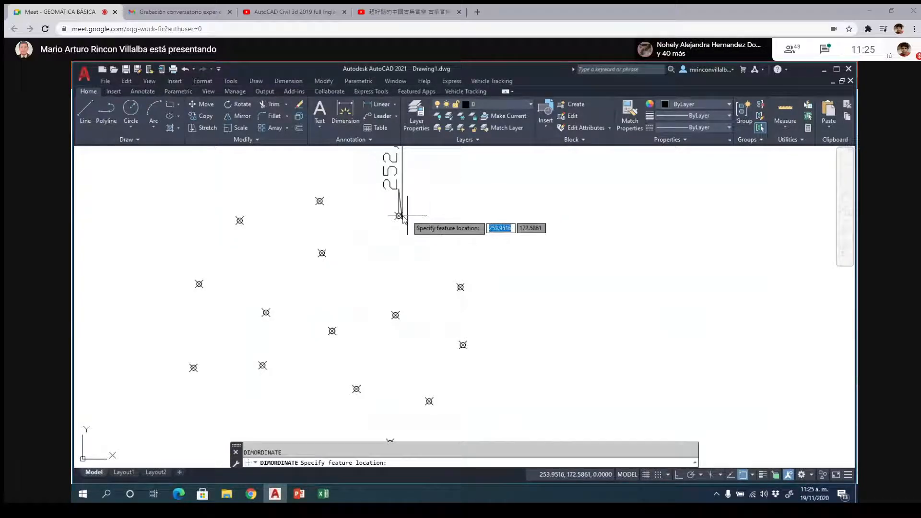
left_click(405, 216)
left_click(462, 220)
- Set the primary units precision of the upper-right point's Y ordinate dimension to 0.000
scroll(488, 344, "down", 1)
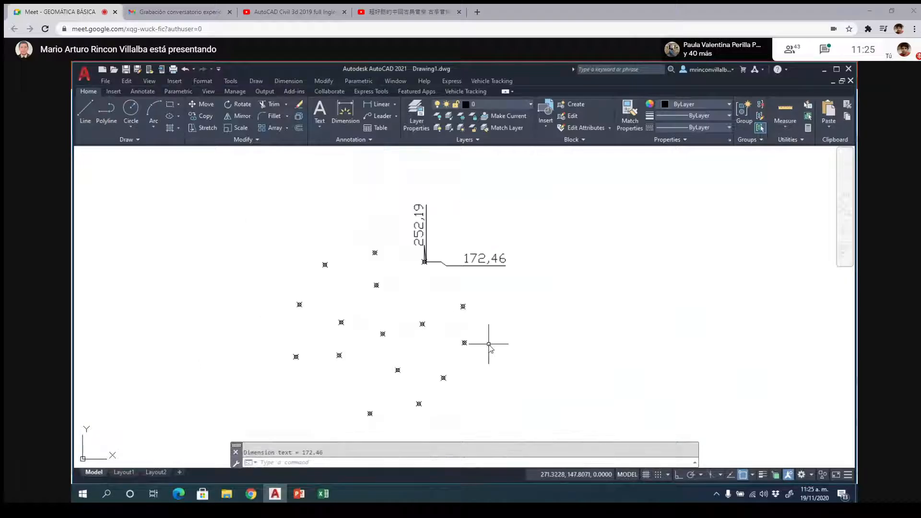
left_click(482, 259)
right_click(483, 261)
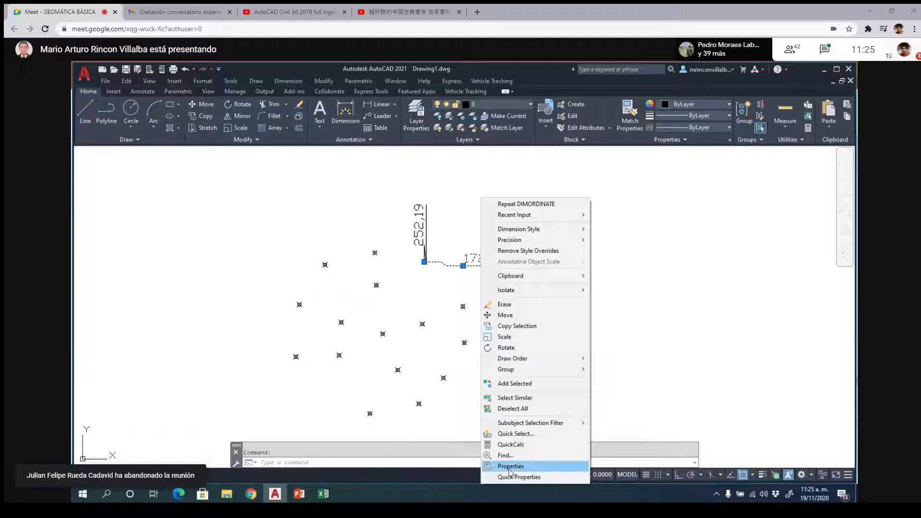
left_click(509, 467)
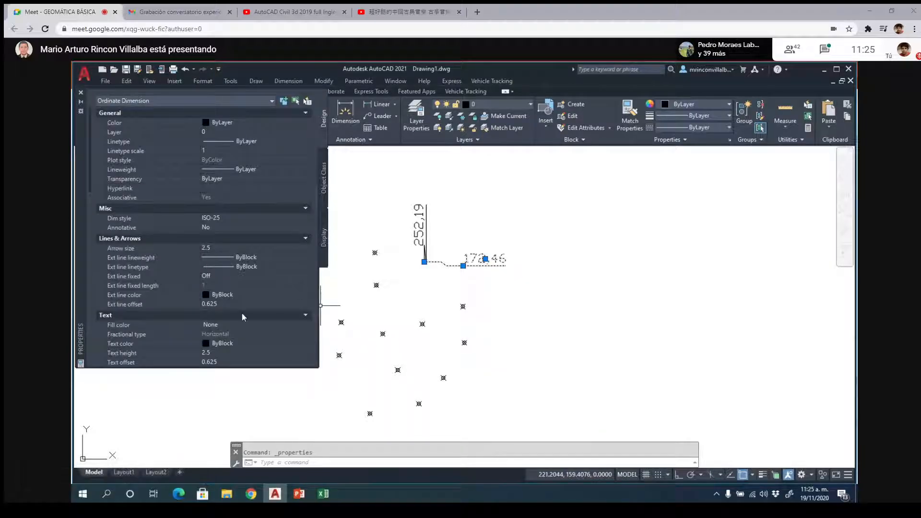
left_click_drag(89, 182, 93, 273)
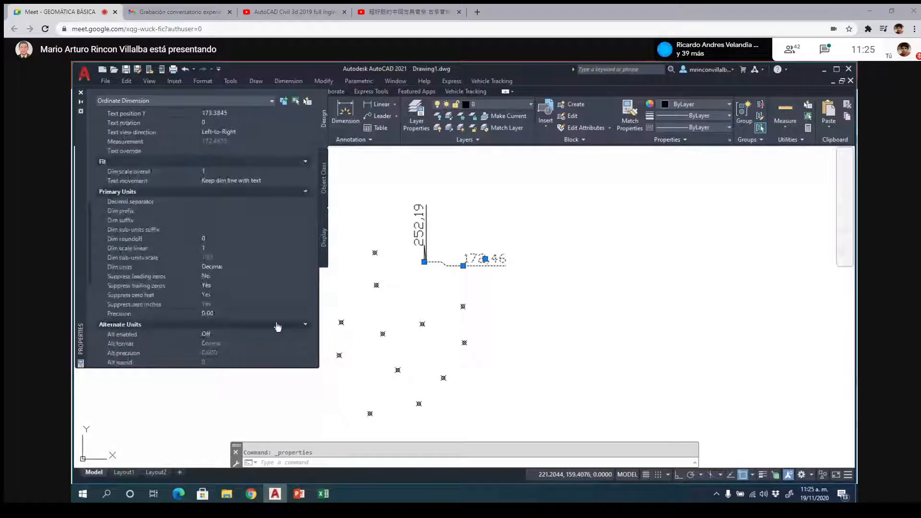
left_click(229, 315)
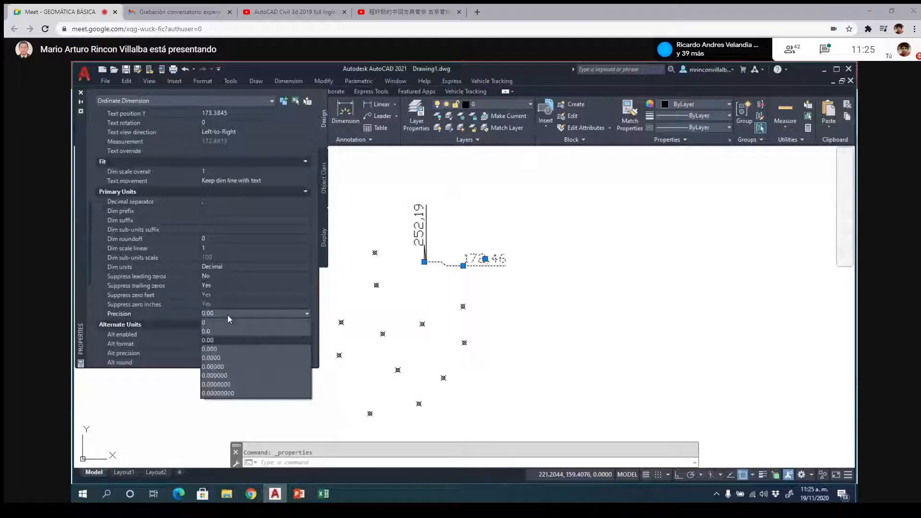
left_click(228, 348)
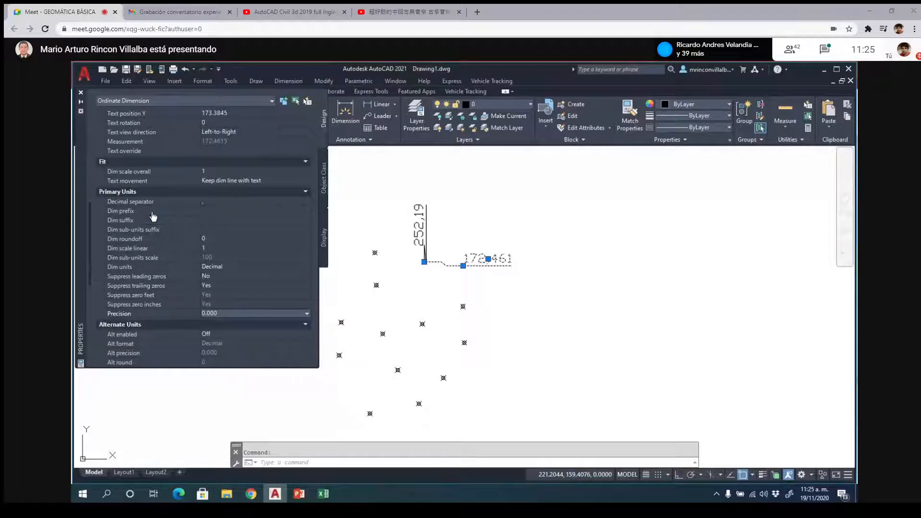
left_click(81, 92)
key("Escape")
- Match the properties of the three-decimal Y ordinate dimension onto the X ordinate dimension of the same point
left_click(492, 259)
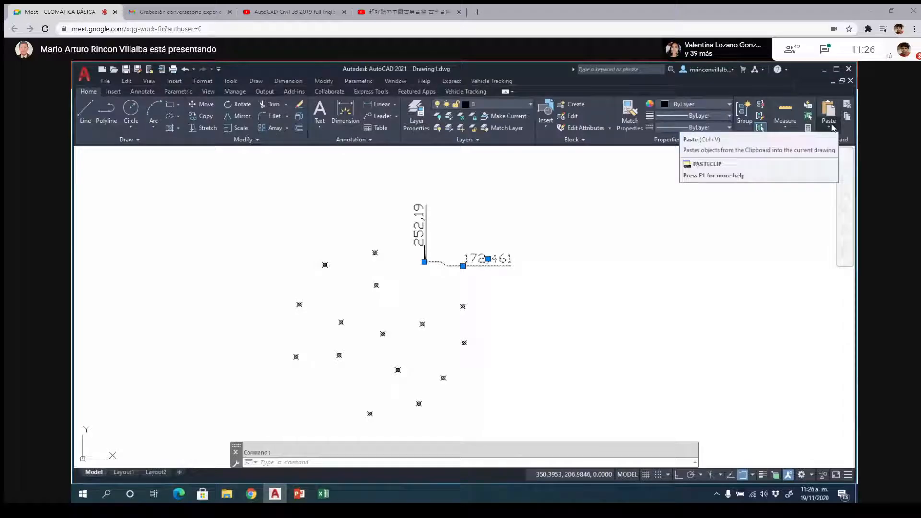
left_click(630, 115)
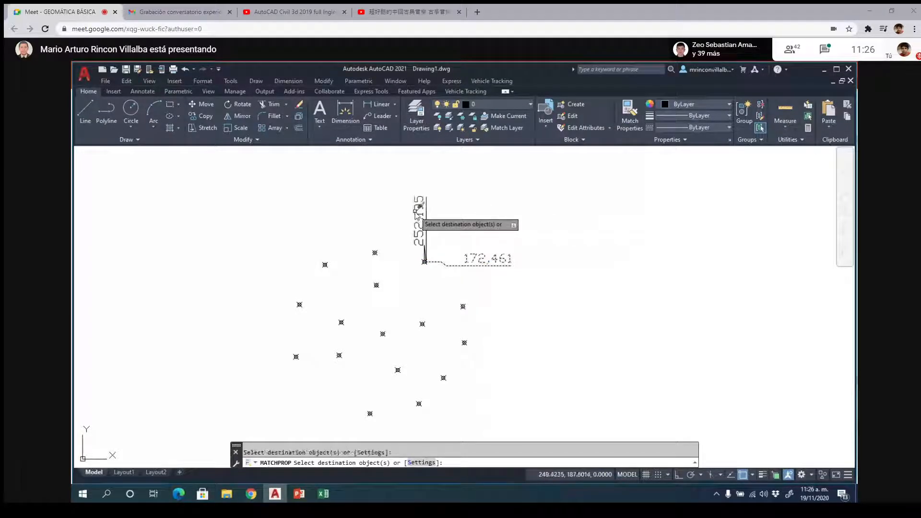
key("Escape")
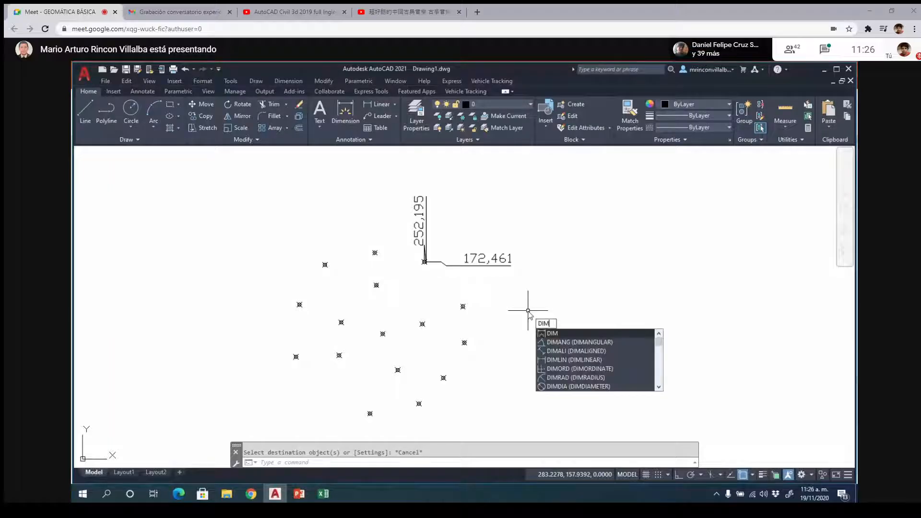
- Add Y and X ordinate dimensions to the next point below and to the right of the already dimensioned one
type("ORD")
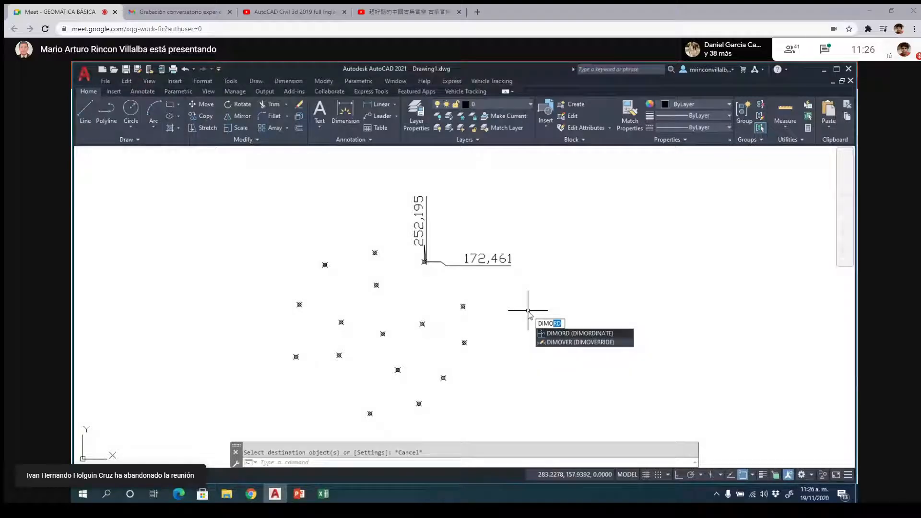
key("Return")
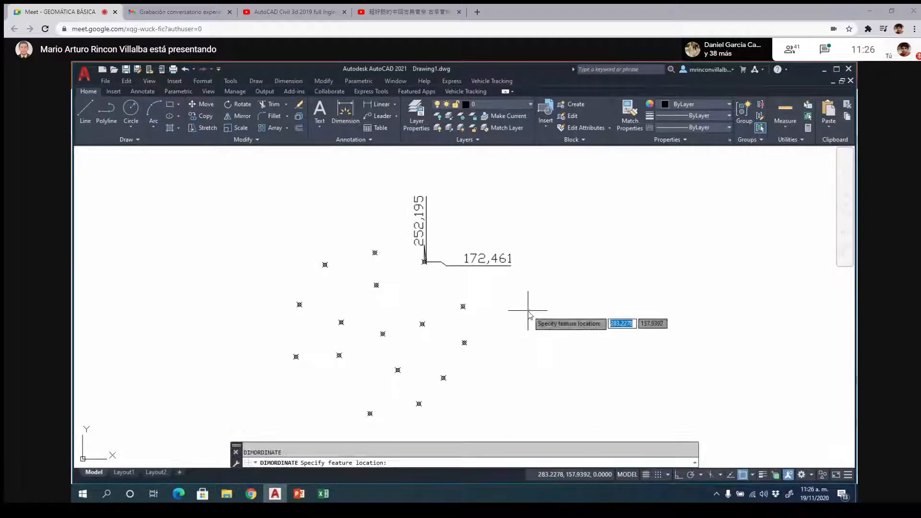
left_click(464, 306)
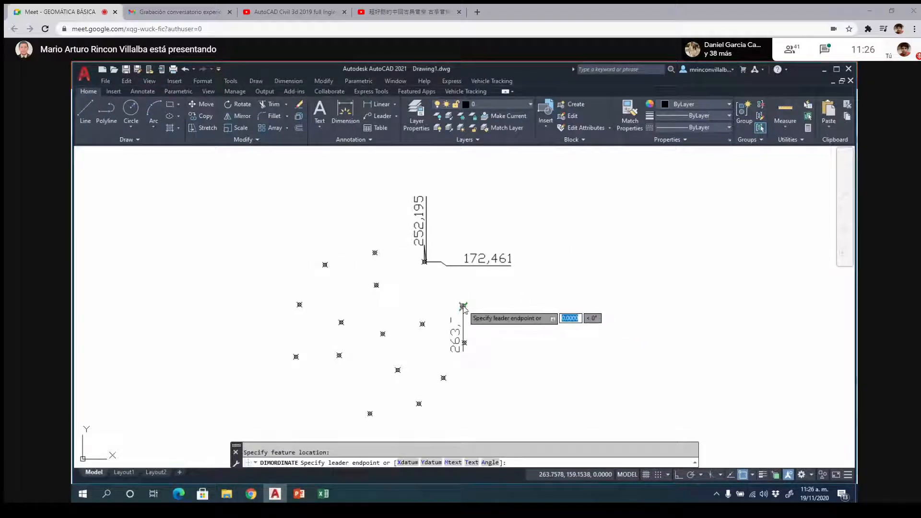
left_click(493, 320)
key("Return")
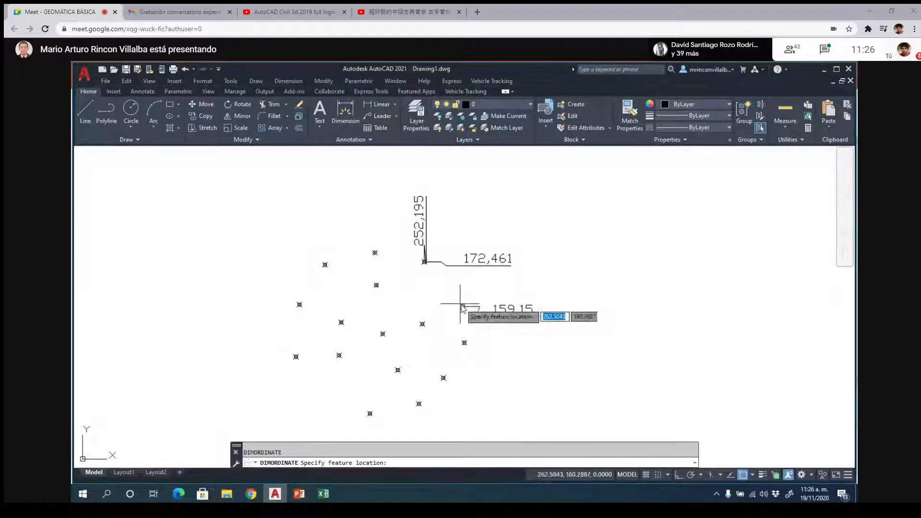
left_click(463, 306)
left_click(478, 316)
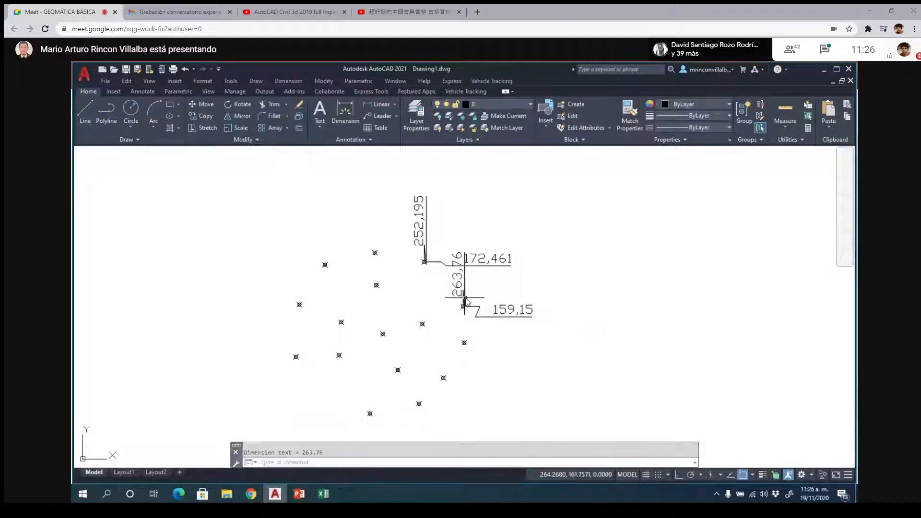
- Match the properties of the first point's X ordinate dimension onto both ordinate dimensions of the second point
left_click(415, 216)
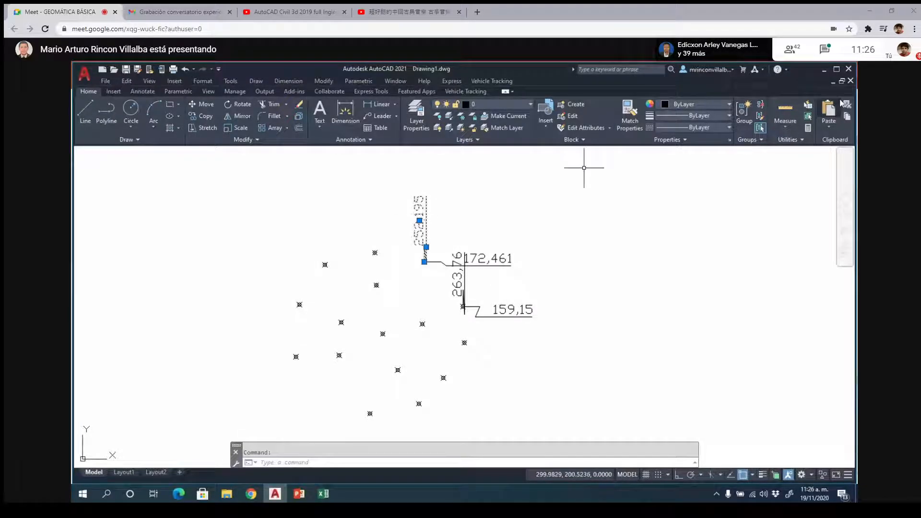
left_click(634, 115)
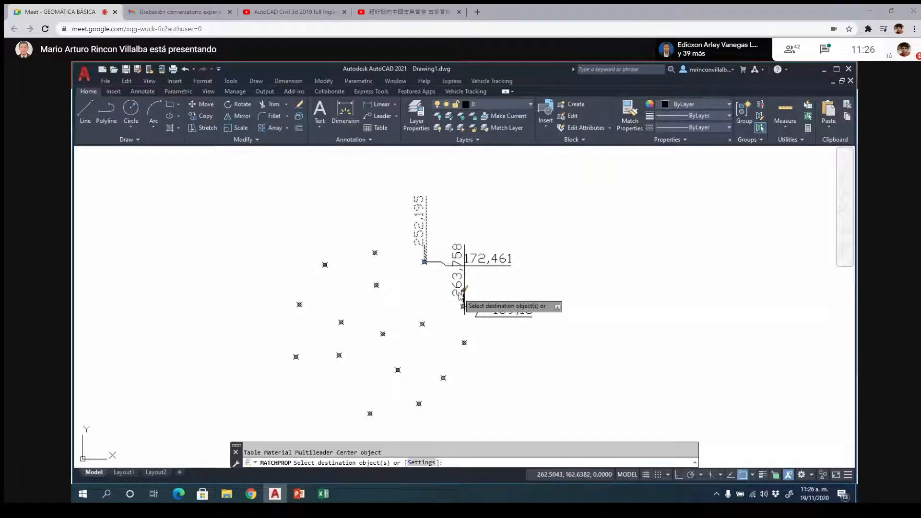
left_click(464, 272)
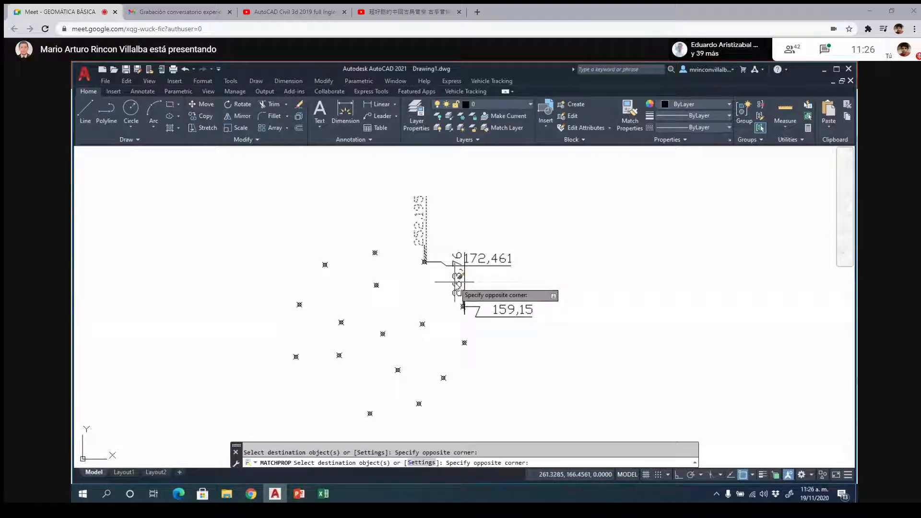
left_click(458, 286)
left_click(496, 307)
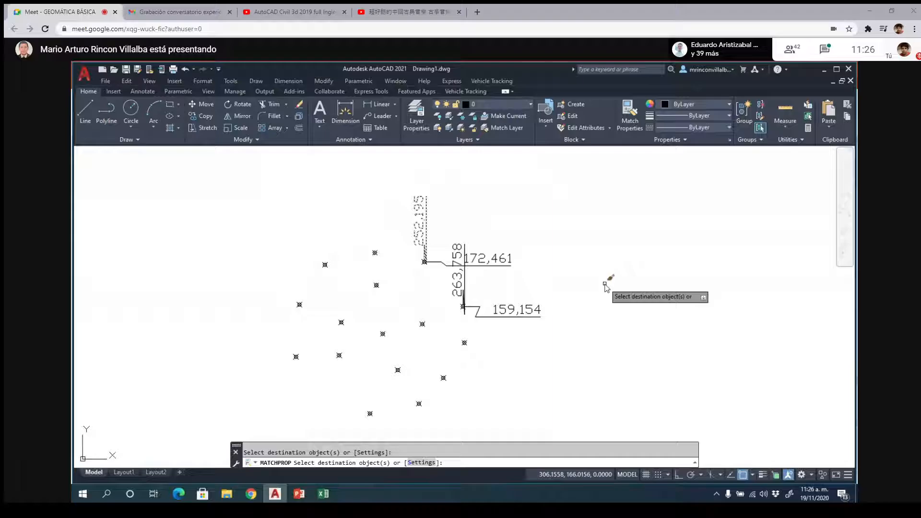
- Place a single-line text "1" with height 1 and rotation 0 in the empty area between the two dimensioned points and the cloud
key("Return")
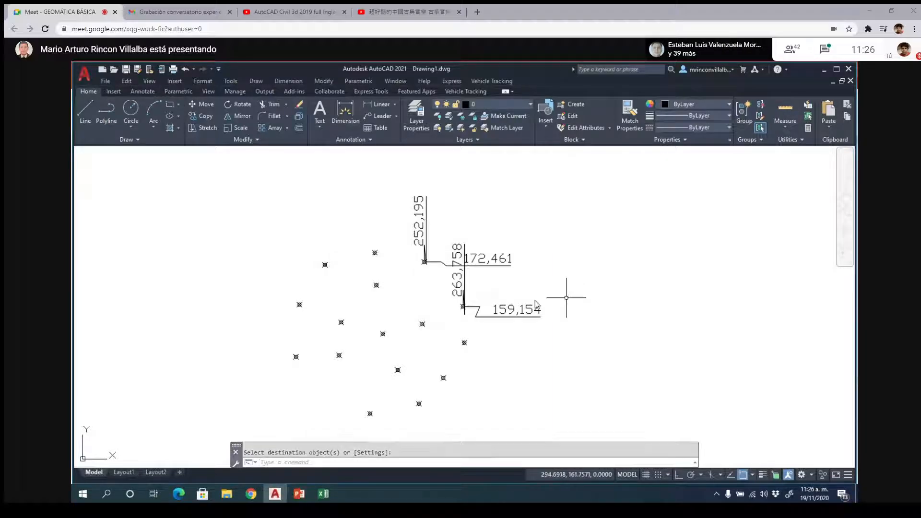
scroll(456, 299, "up", 2)
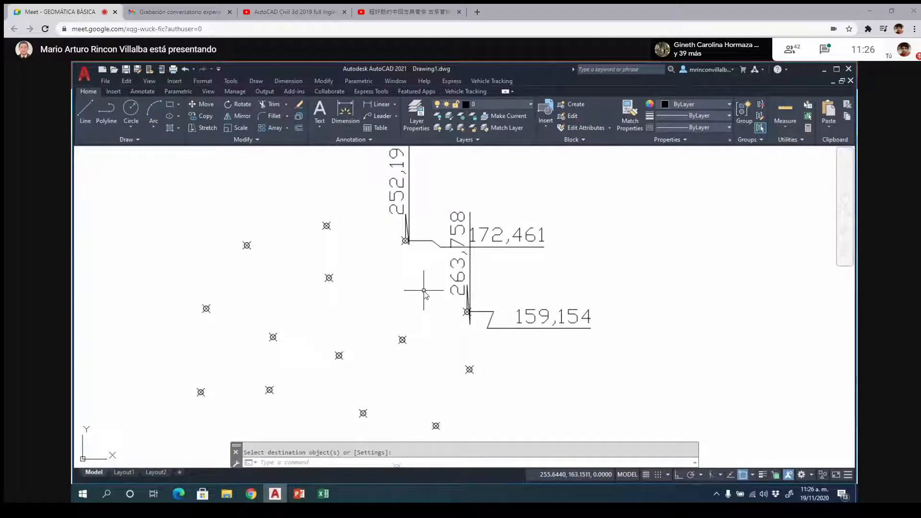
type("dt")
key("Return")
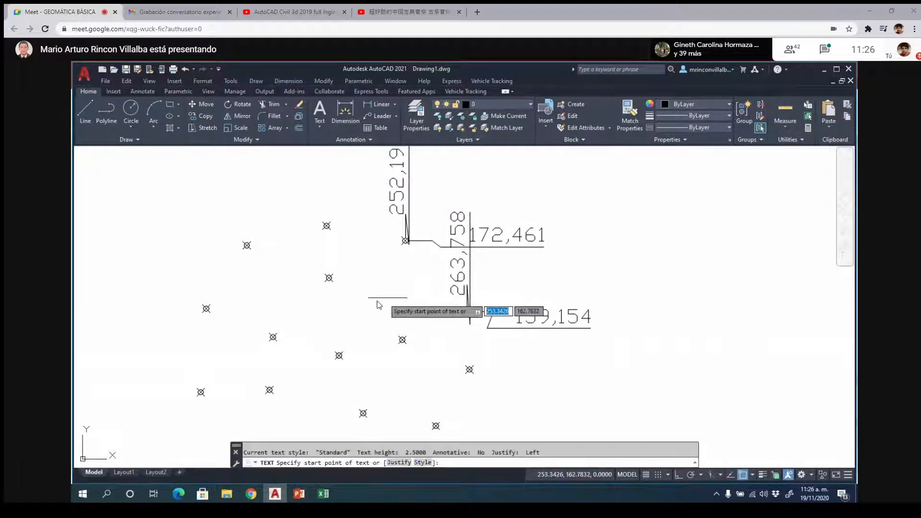
left_click(368, 297)
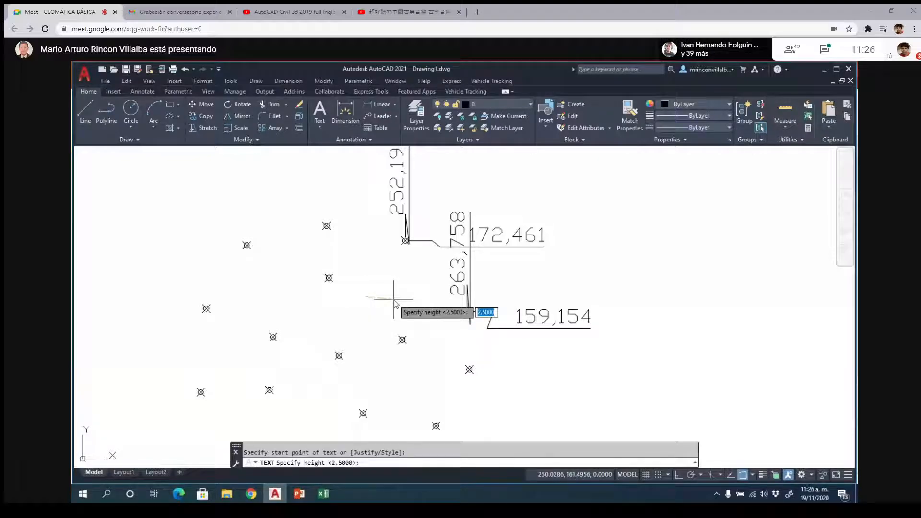
type("1")
key("Return")
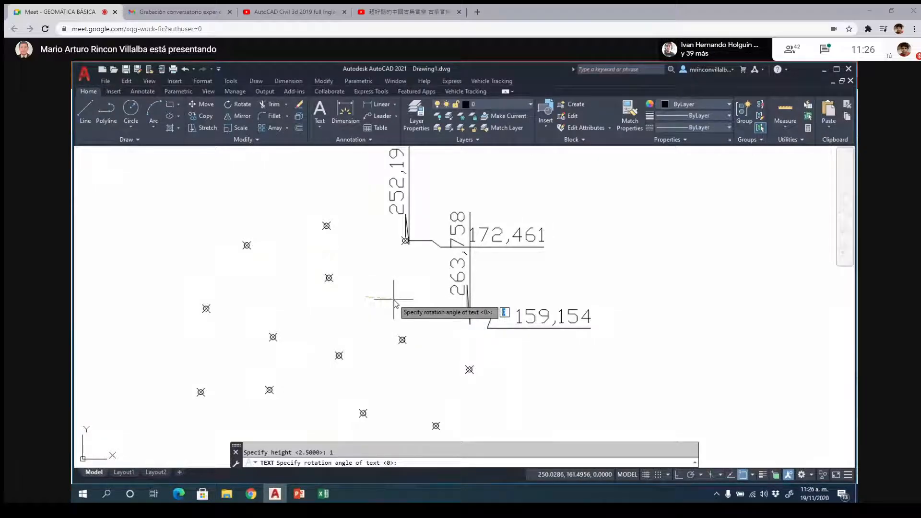
key("Return")
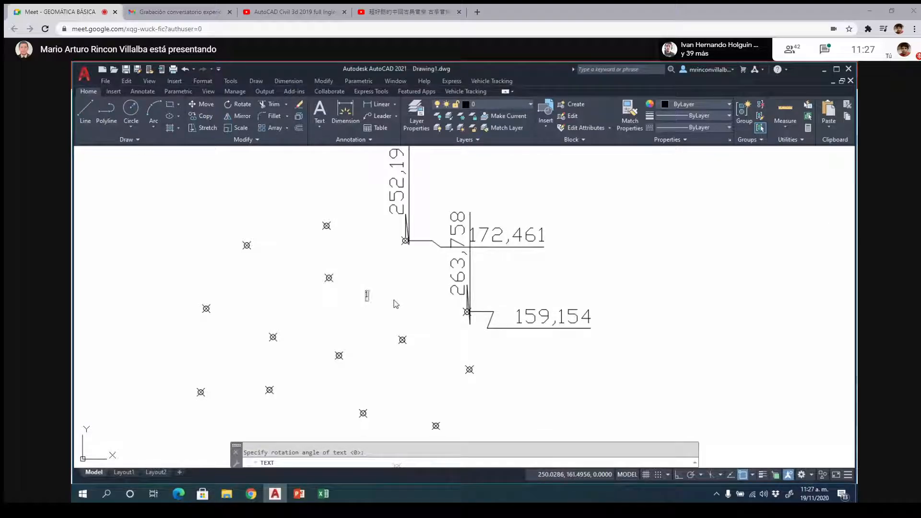
type("1")
key("Return")
key("Return")
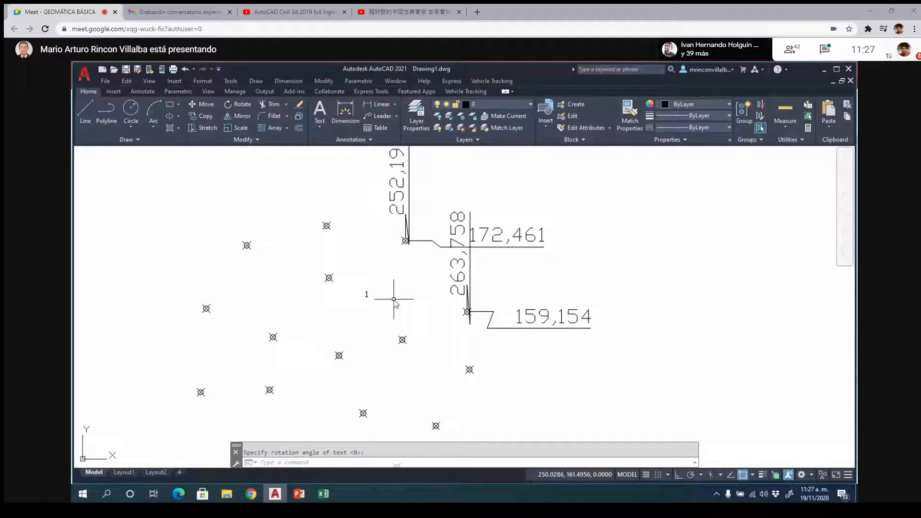
- Copy the "1" text to just beside the upper dimensioned point
key("Escape")
type("c")
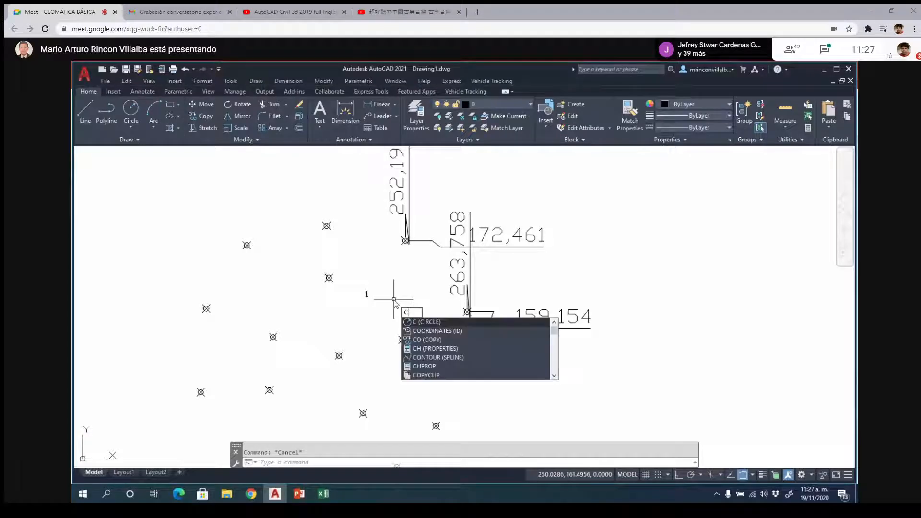
type("opy")
key("Return")
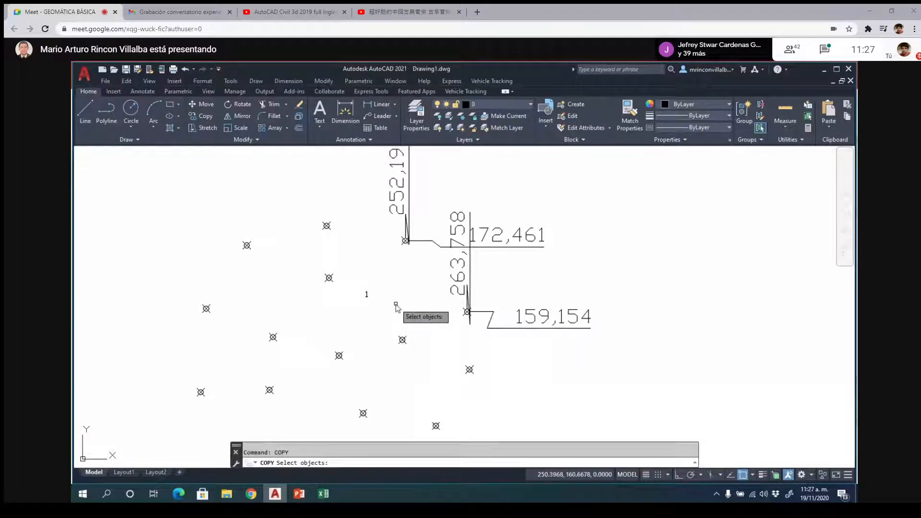
left_click(367, 294)
key("Return")
left_click(368, 295)
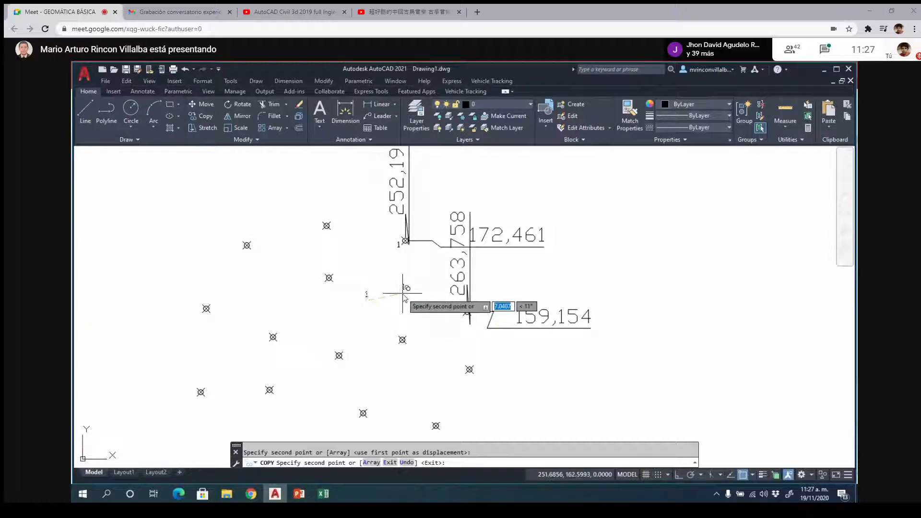
key("Return")
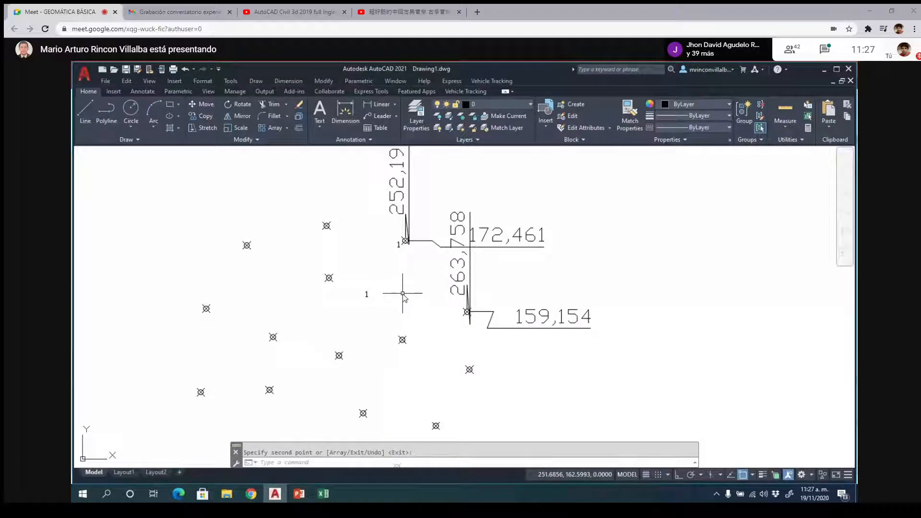
- Copy the upper dimensioned point's "1" label beside each of the other points in view, and erase the original loose "1" text
key("Return")
left_click(399, 247)
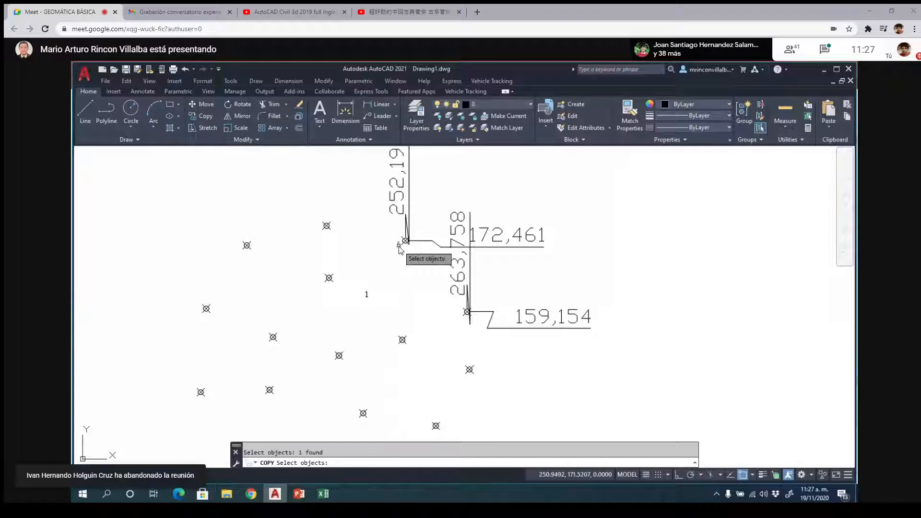
key("Return")
left_click(398, 257)
left_click(457, 323)
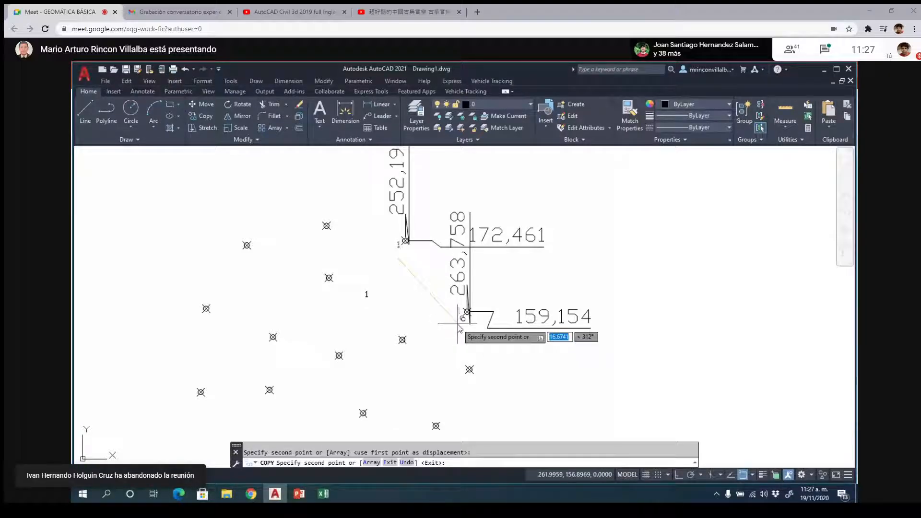
left_click(459, 387)
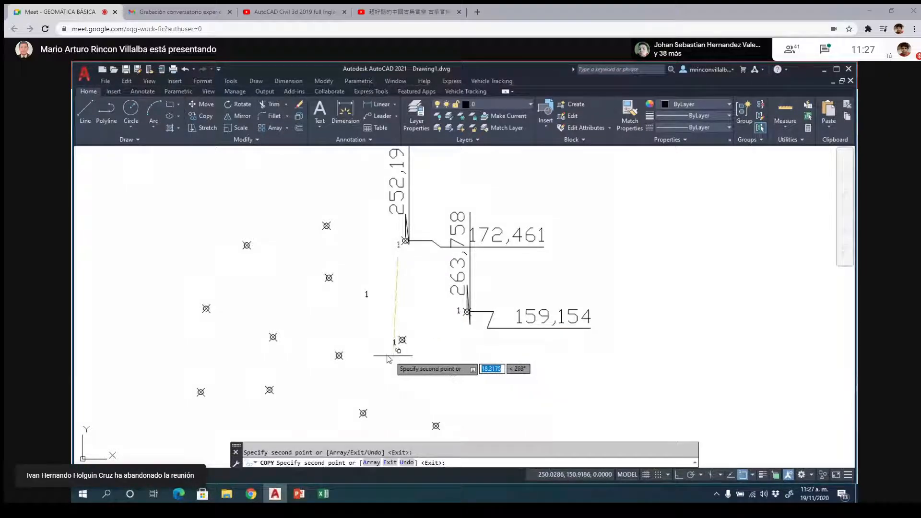
left_click(321, 293)
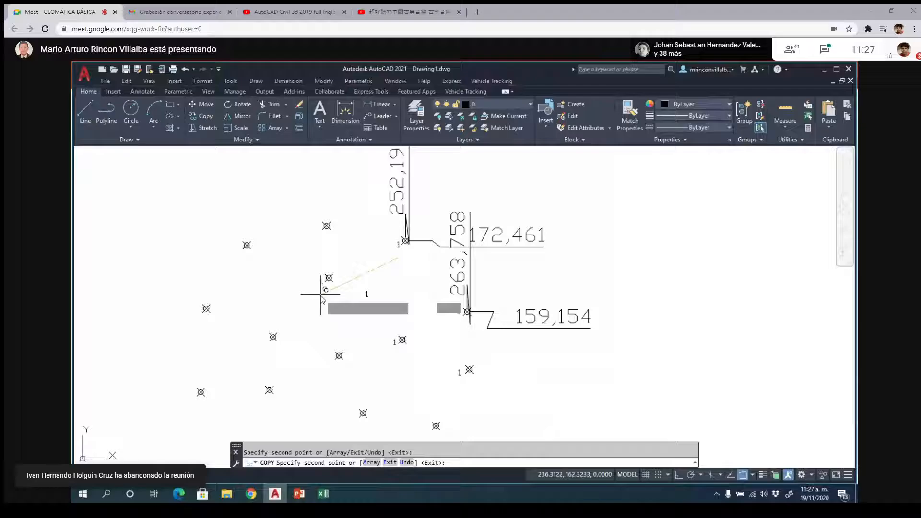
left_click(317, 236)
left_click(239, 259)
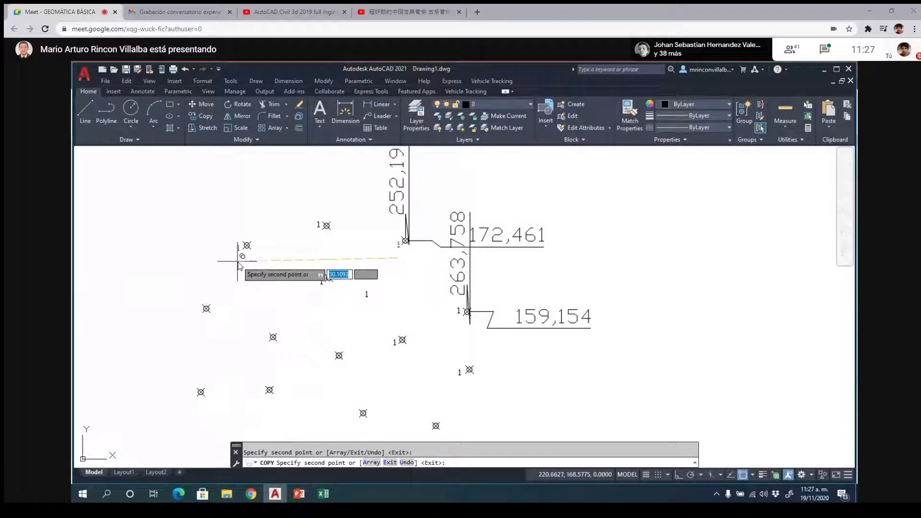
left_click(261, 349)
left_click(205, 326)
left_click(193, 412)
left_click(262, 407)
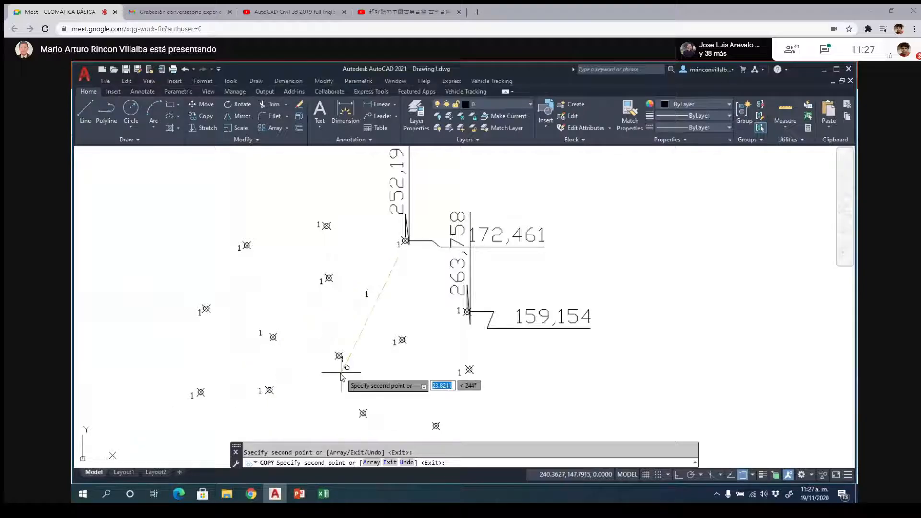
left_click(334, 369)
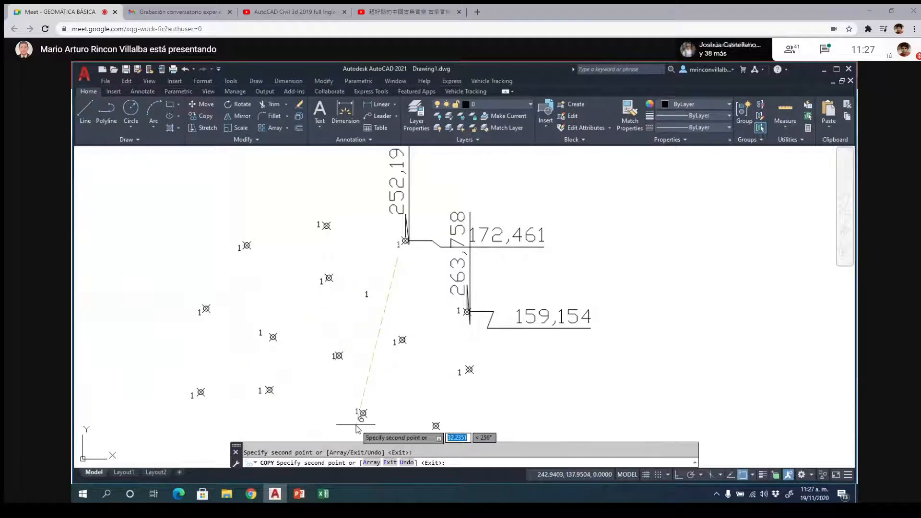
left_click(354, 424)
left_click(429, 439)
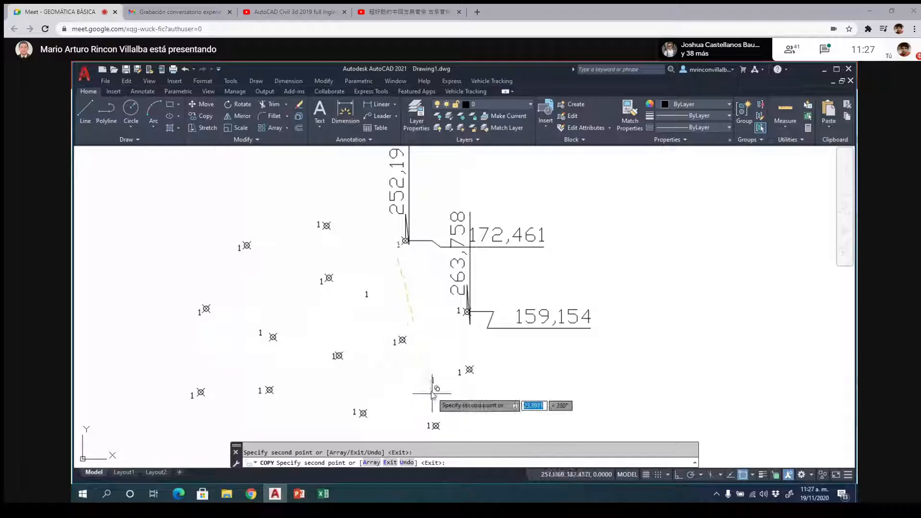
key("Escape")
left_click(367, 294)
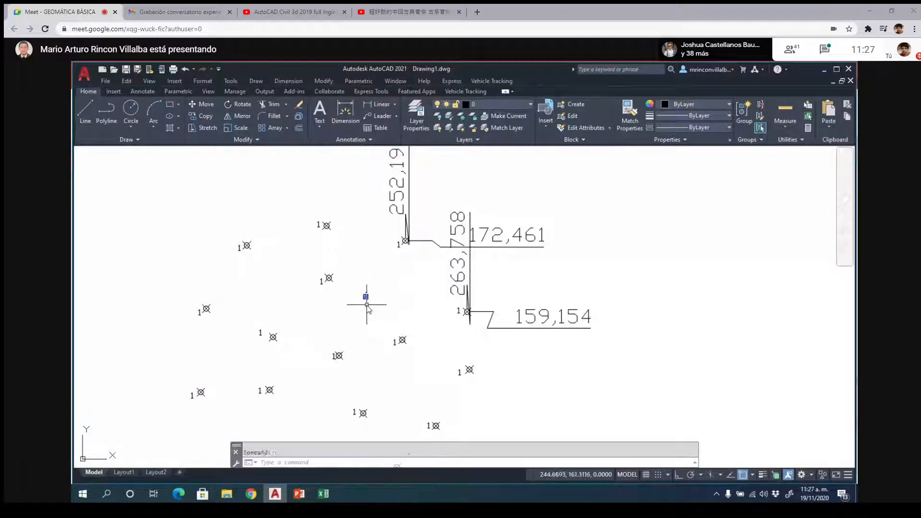
key("Delete")
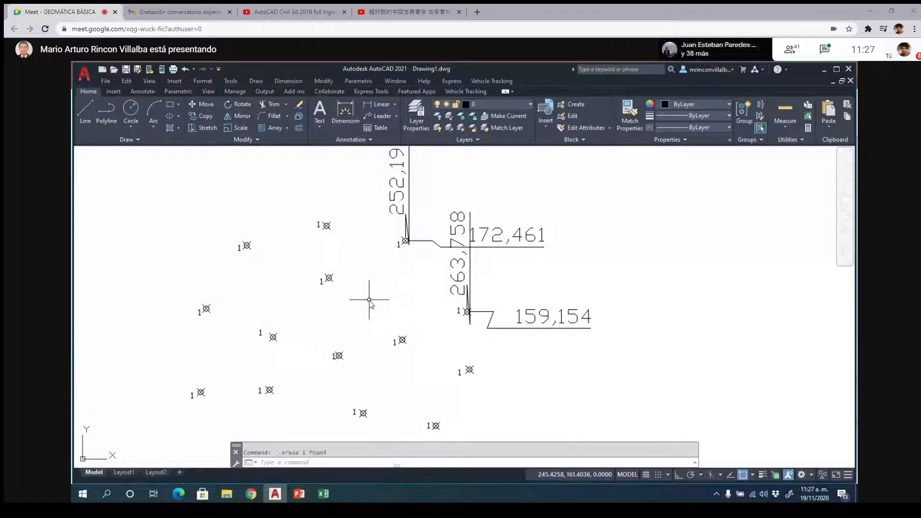
- Hide the four X and Y ordinate dimensions of the two dimensioned points
left_click(504, 238)
left_click(459, 226)
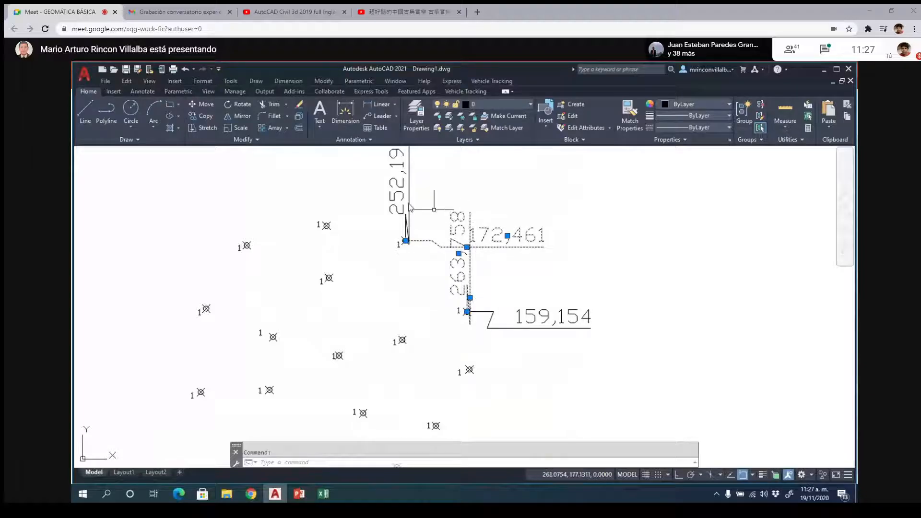
left_click(394, 193)
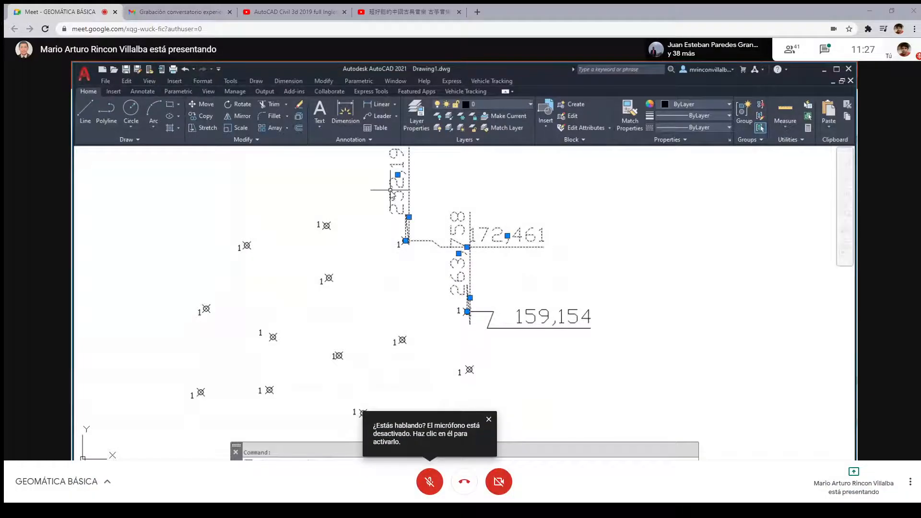
left_click(554, 320)
right_click(582, 268)
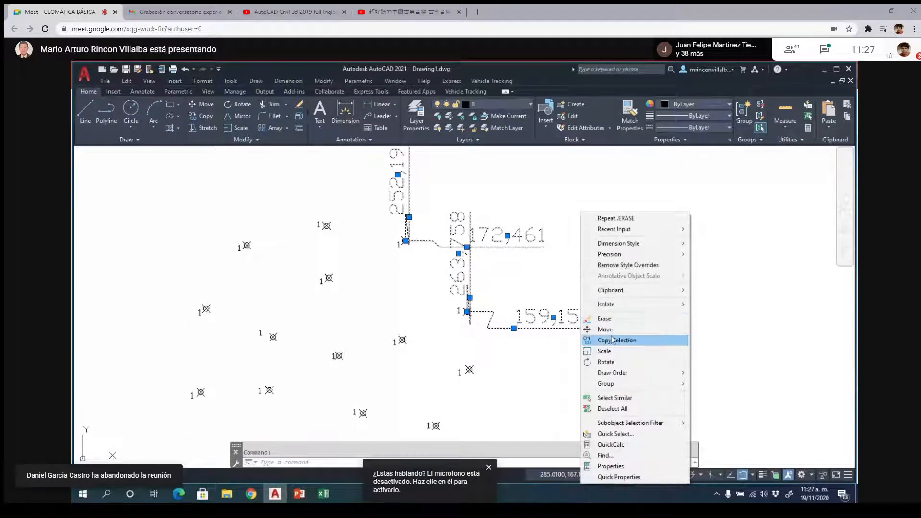
mouse_move(631, 310)
left_click(721, 315)
scroll(552, 269, "down", 2)
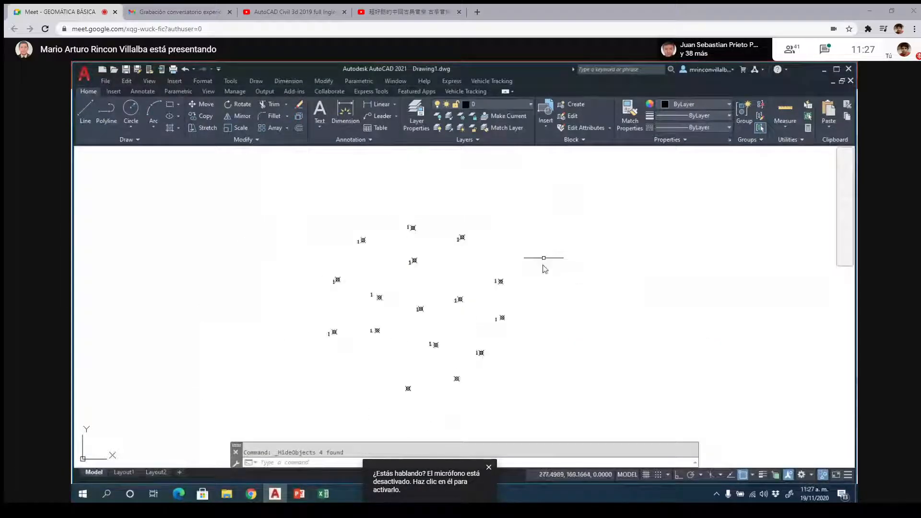
- Change the label of the second point to 2 and the label of the point directly below it to 3
scroll(503, 308, "up", 2)
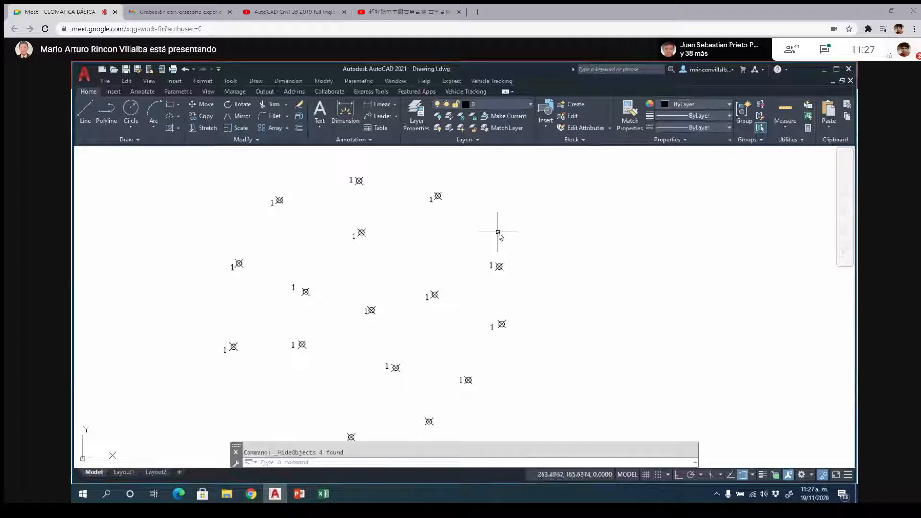
type("ed")
key("Return")
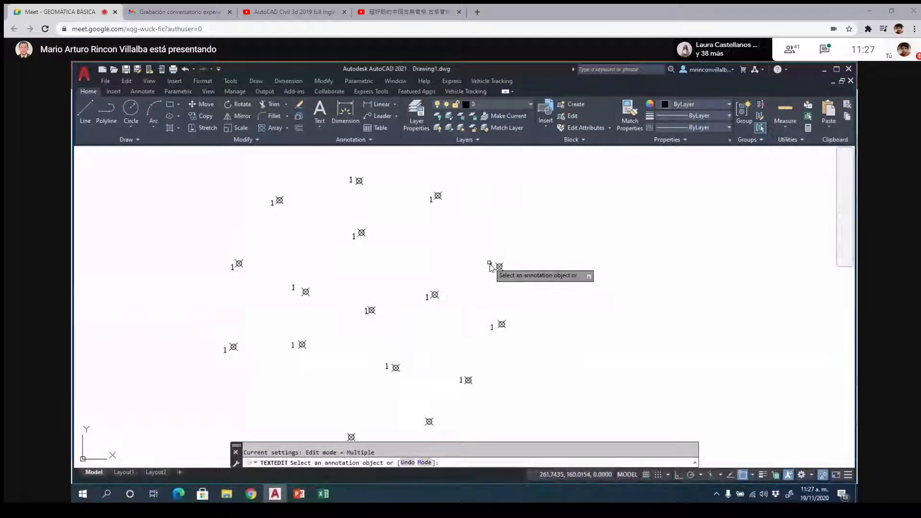
left_click(490, 265)
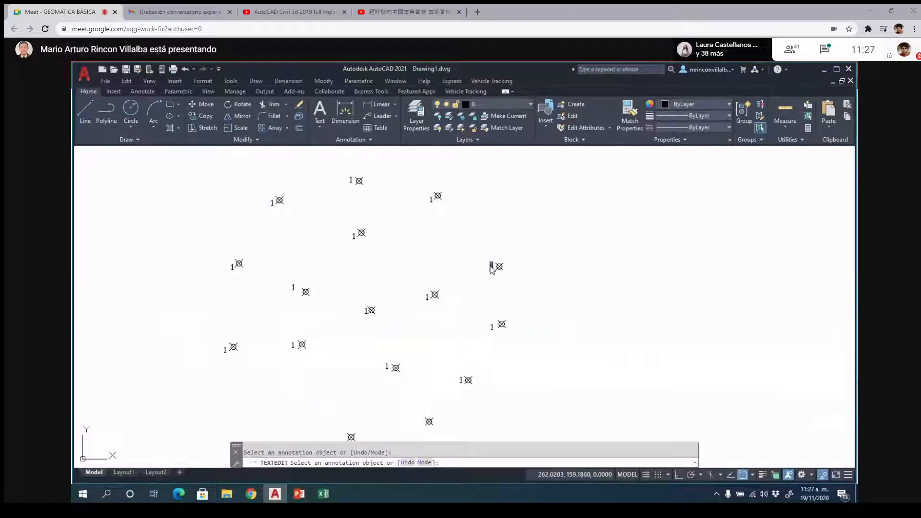
type("2")
key("Return")
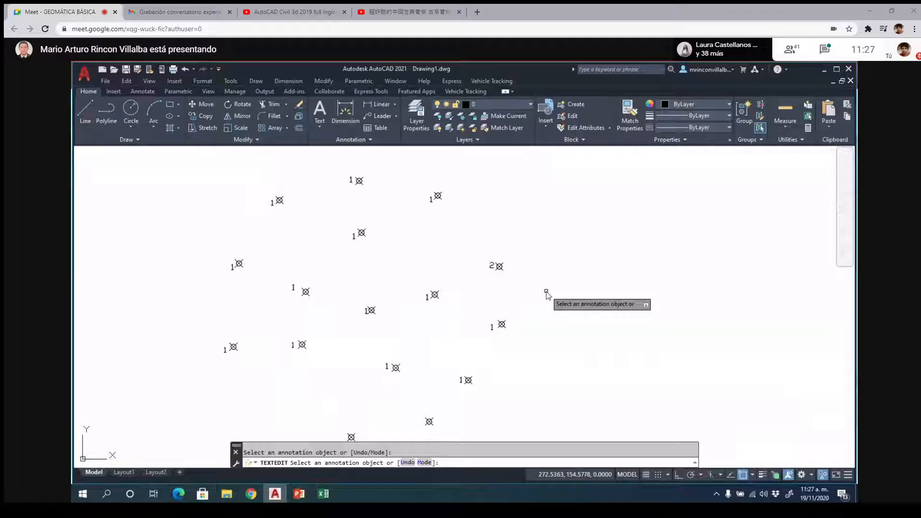
left_click(492, 326)
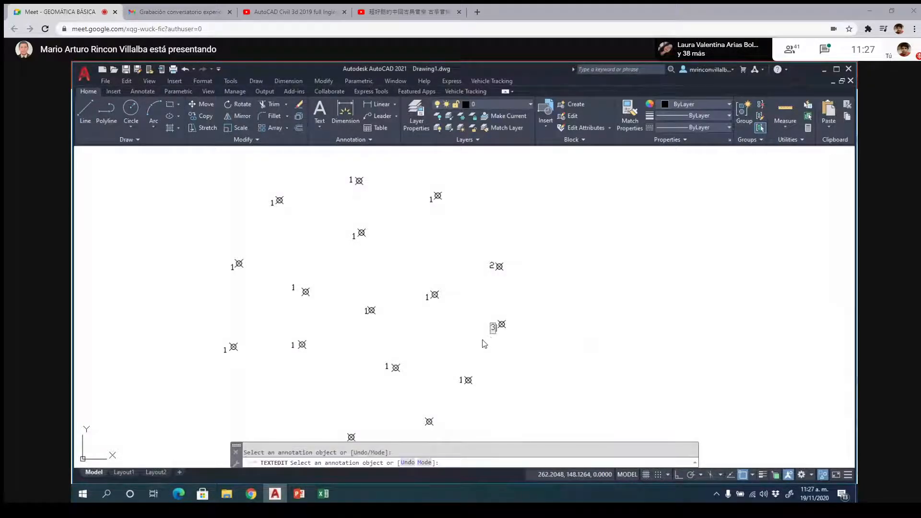
- Change the label of the point left of points 2 and 3 to 4, and the label of the point below the topmost one to 5
left_click(427, 298)
type("4")
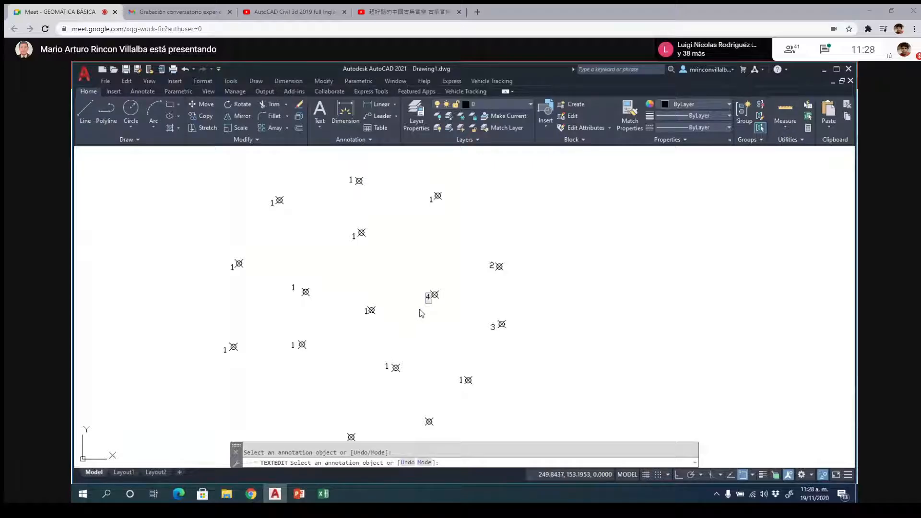
key("Return")
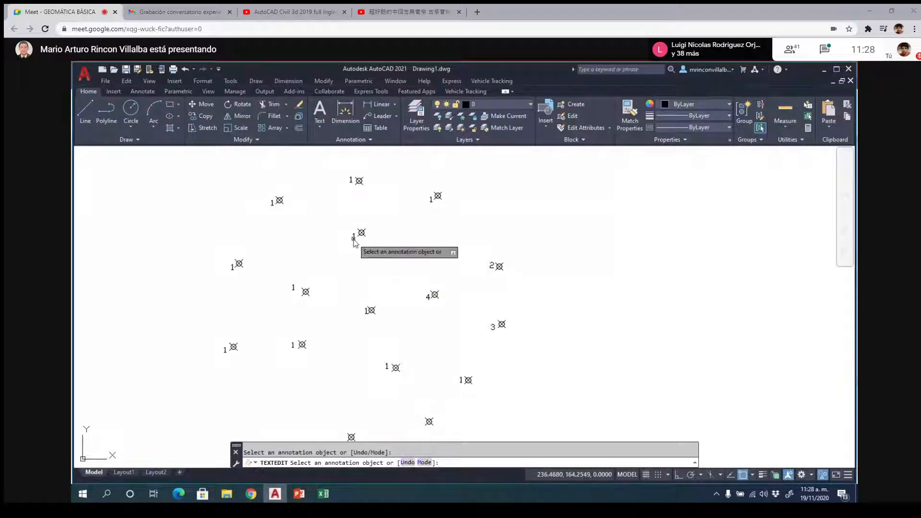
left_click(354, 240)
type("5")
key("Return")
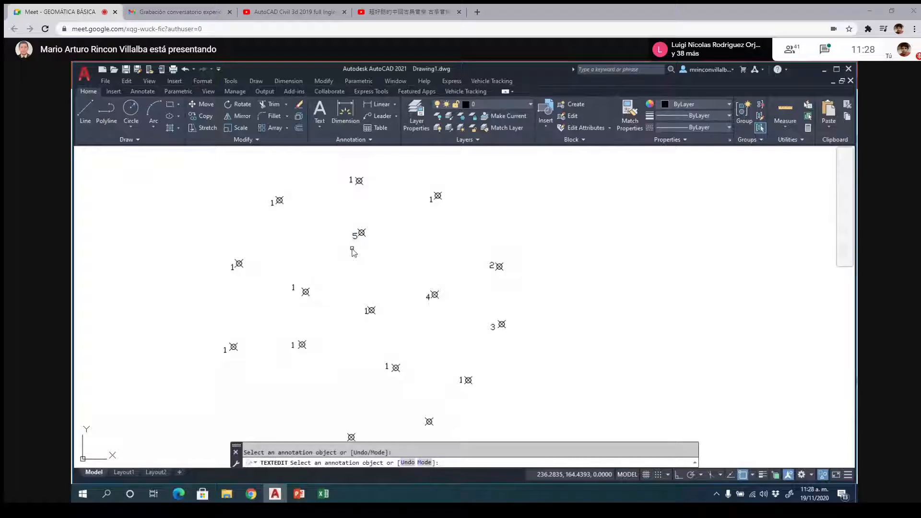
- Change the label of the topmost point to 6 and the label of the point to its lower left to 7
key("F11")
left_click(330, 159)
type("6")
left_click(374, 180)
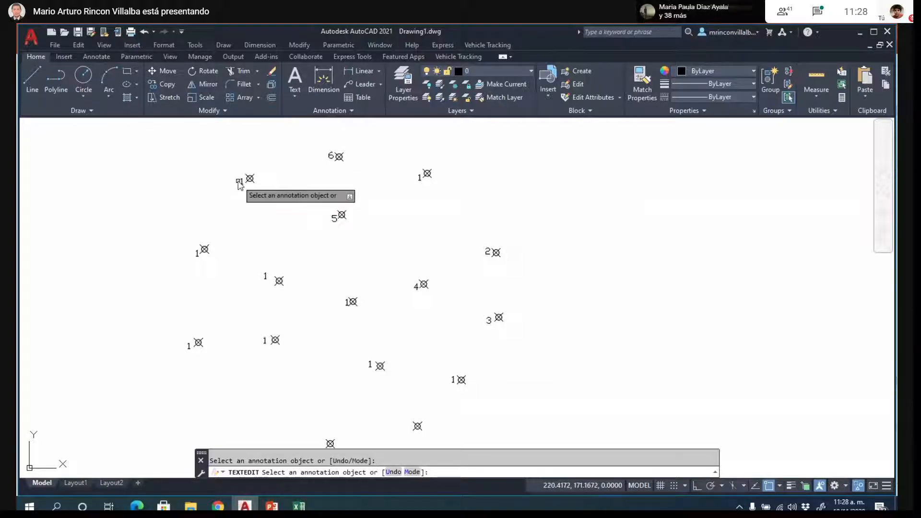
left_click(241, 181)
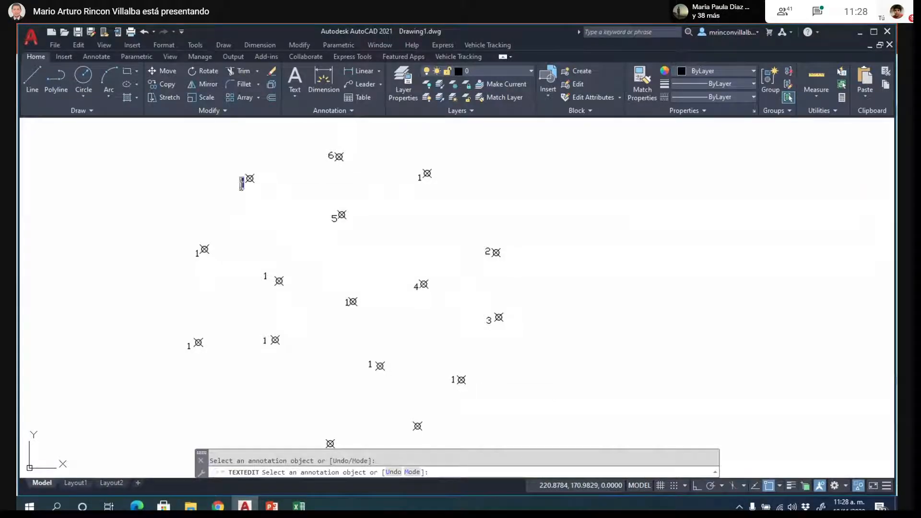
left_click(204, 259)
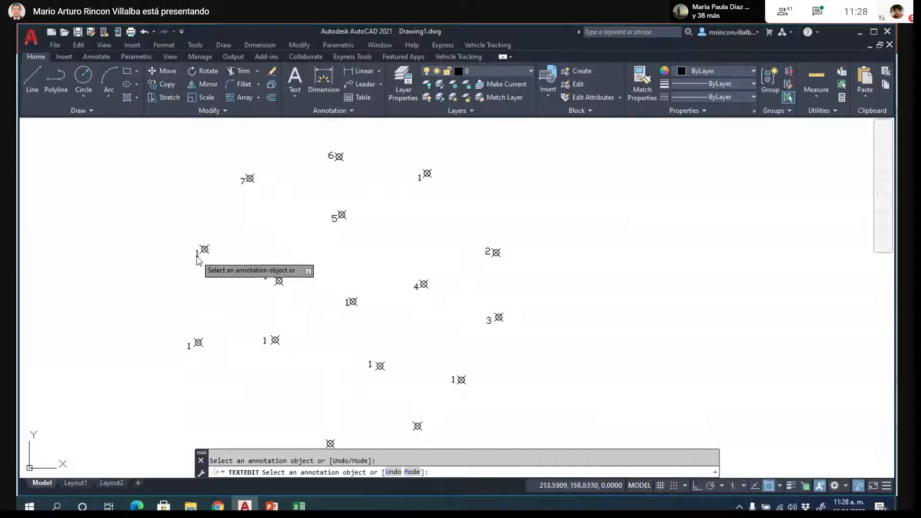
- Change the label of the point below point 7 to 8, and the label of the point to its lower right to 10
left_click(198, 258)
left_click(198, 263)
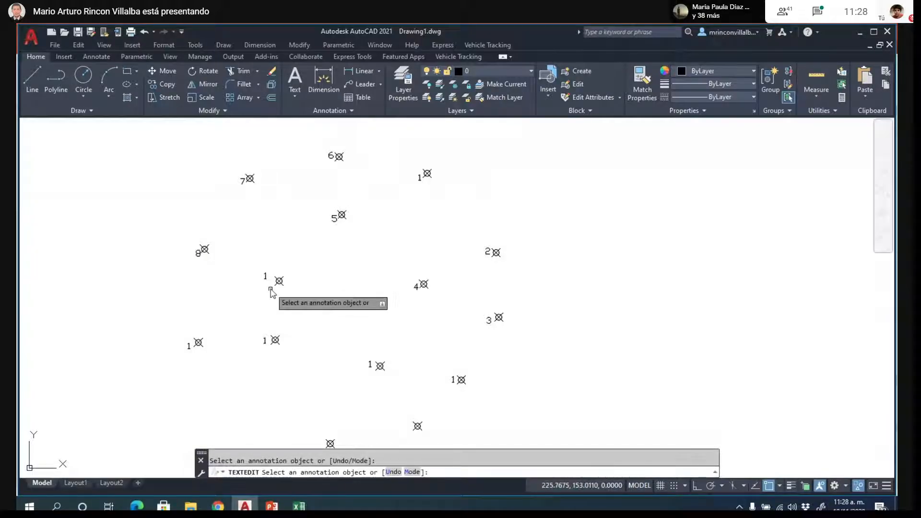
left_click(266, 278)
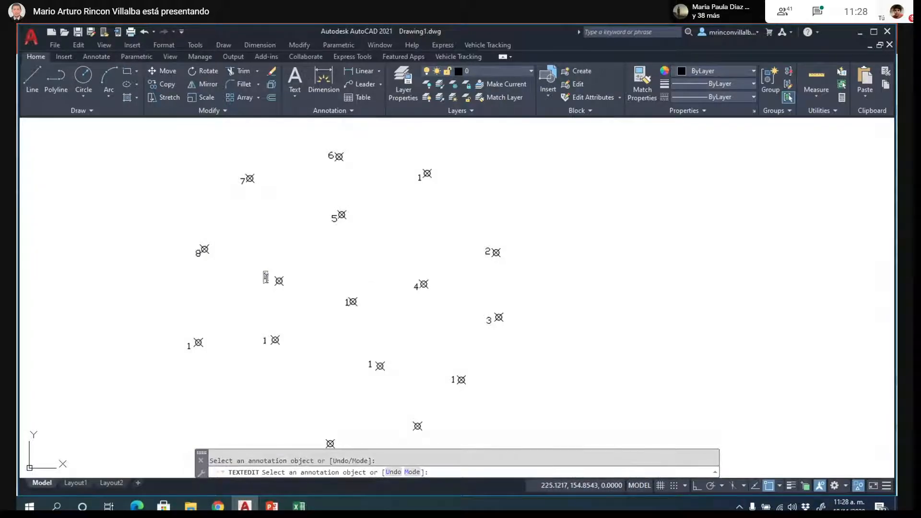
left_click(267, 297)
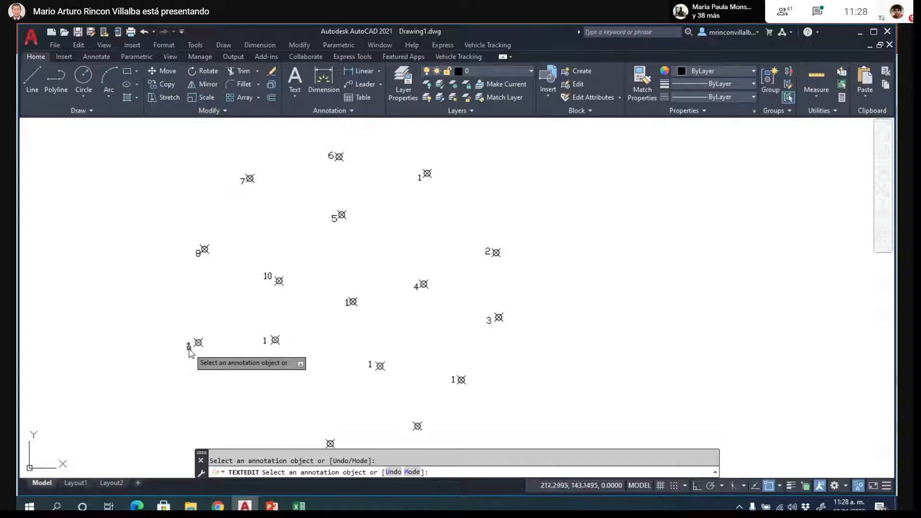
- Change the label of the leftmost point below point 8 to 9, and the label of the point below point 10 to 11
left_click(190, 347)
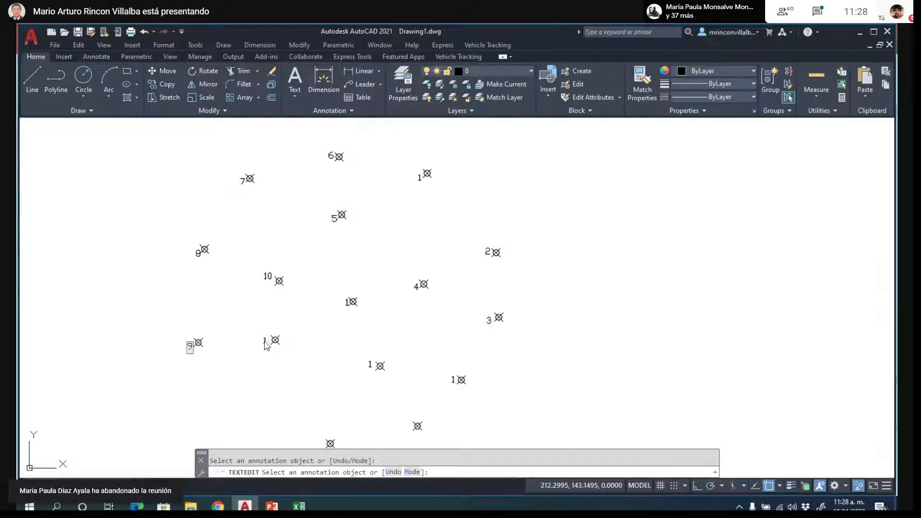
left_click(266, 343)
left_click(266, 347)
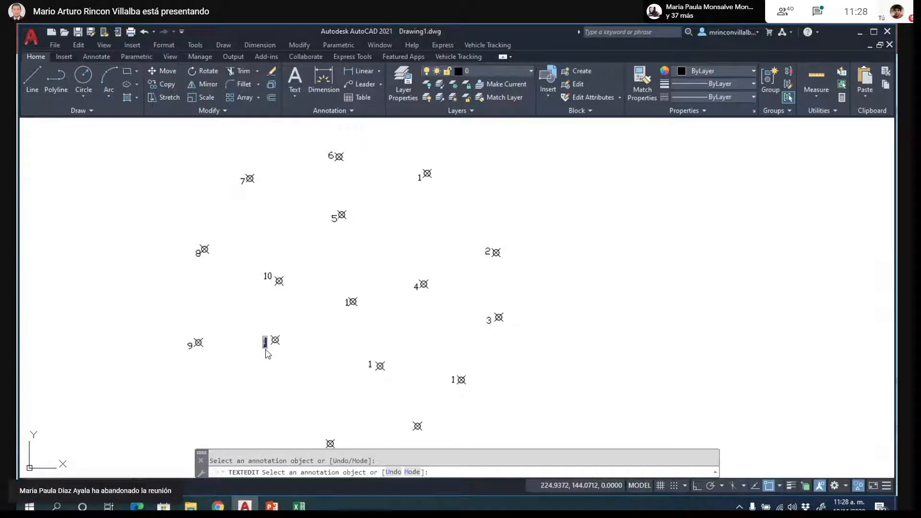
type("11")
left_click(267, 354)
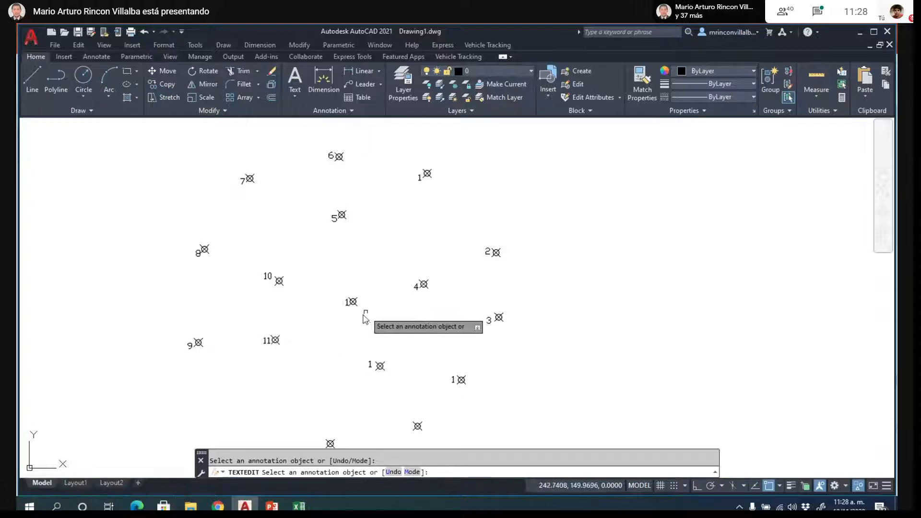
- Change the label of the point between points 10 and 4 to 12, and the label of the point below it to 13
middle_click_drag(350, 318, 368, 298)
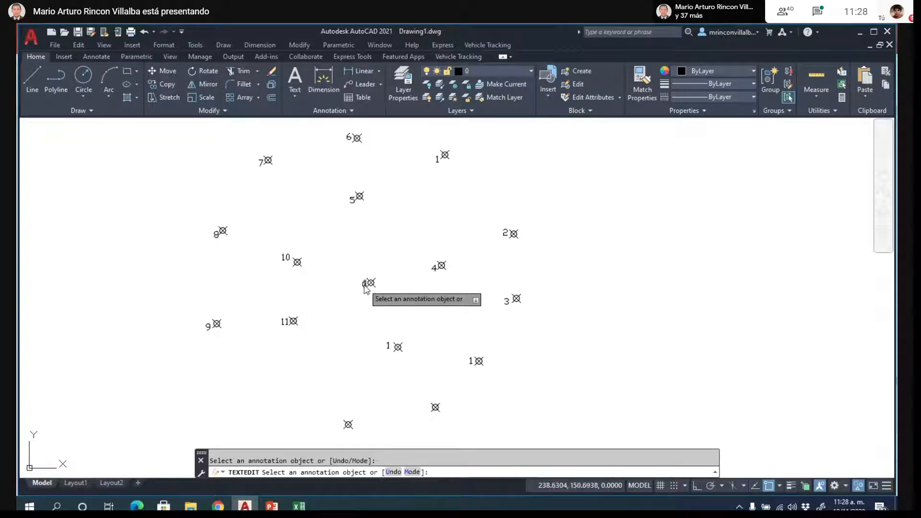
left_click(367, 284)
type("12")
left_click(360, 309)
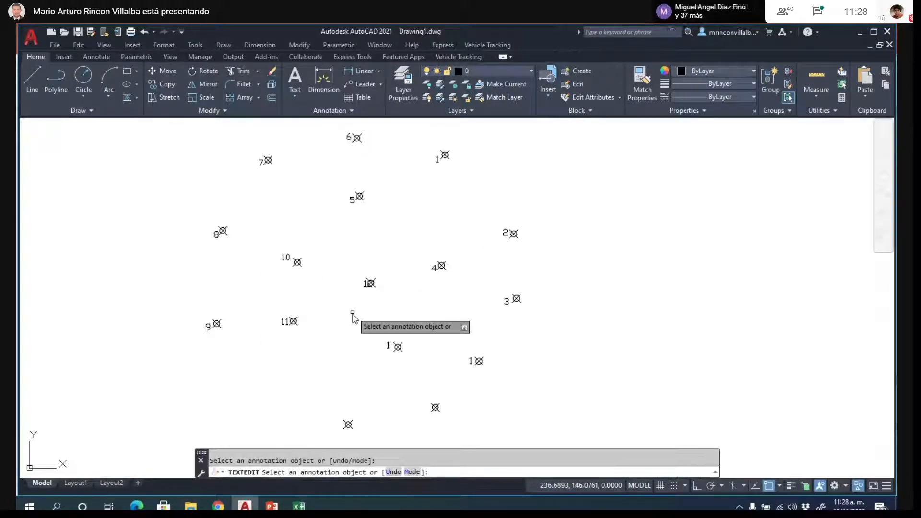
left_click(388, 347)
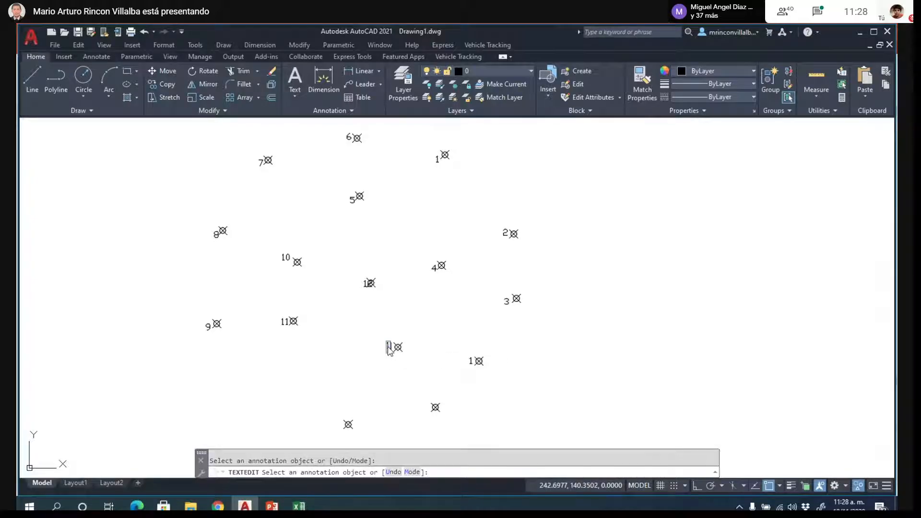
left_click(379, 374)
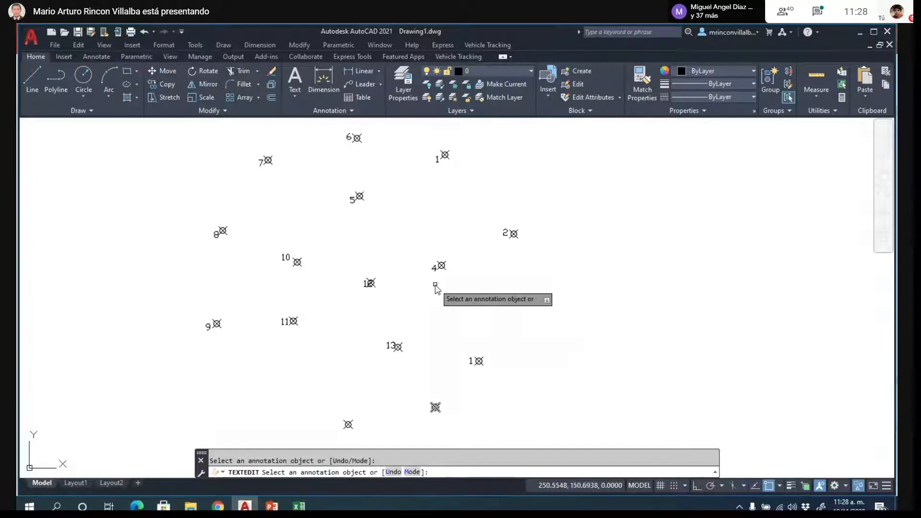
- Move the label 12 slightly down and left so it clears its point marker
key("Escape")
scroll(363, 290, "up", 4)
left_click(371, 277)
type("m")
key("Return")
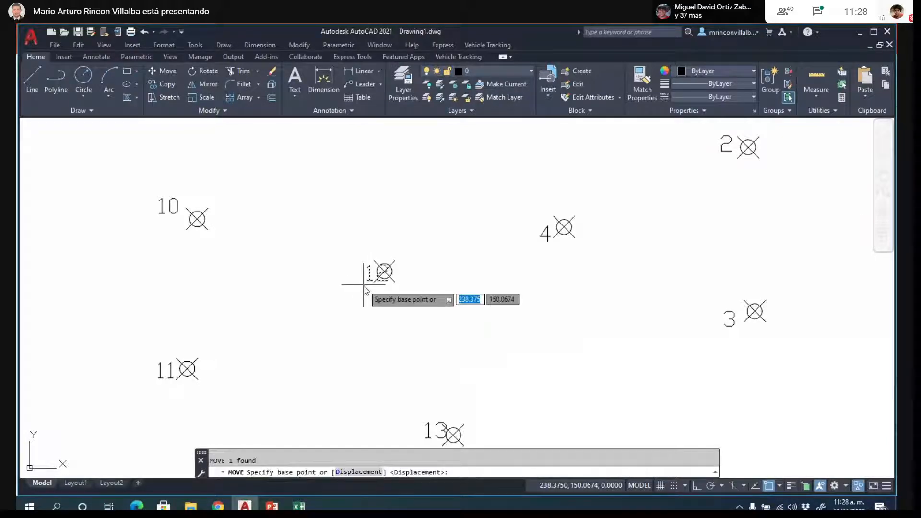
left_click(361, 286)
left_click(346, 301)
- Copy the "1" label of the point below point 3 beside the two unlabelled points at the lower end of the group
scroll(387, 189, "down", 4)
scroll(411, 181, "up", 2)
scroll(416, 157, "down", 2)
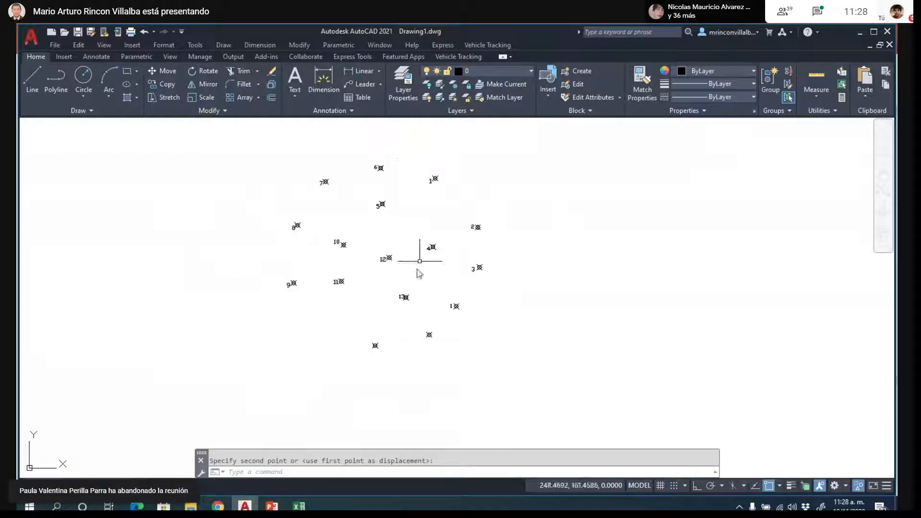
scroll(404, 308, "up", 2)
type("cop")
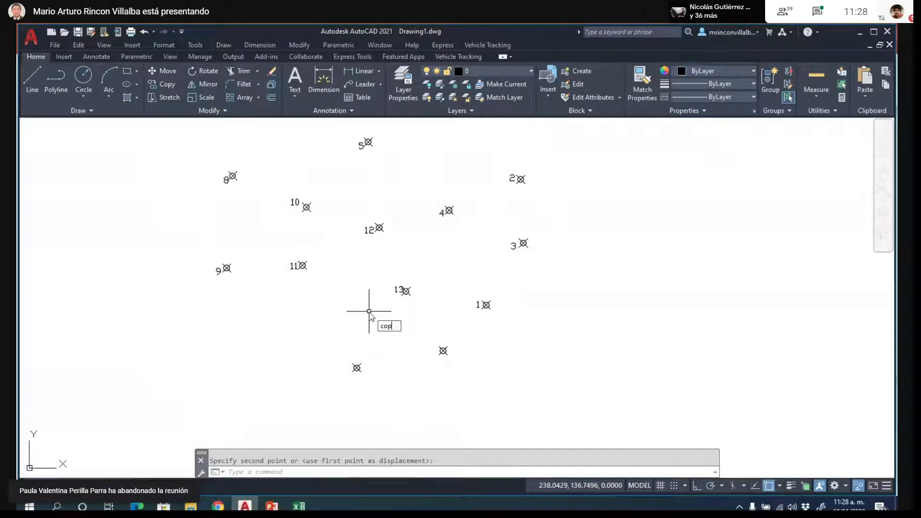
key("Return")
scroll(384, 321, "down", 2)
left_click(440, 313)
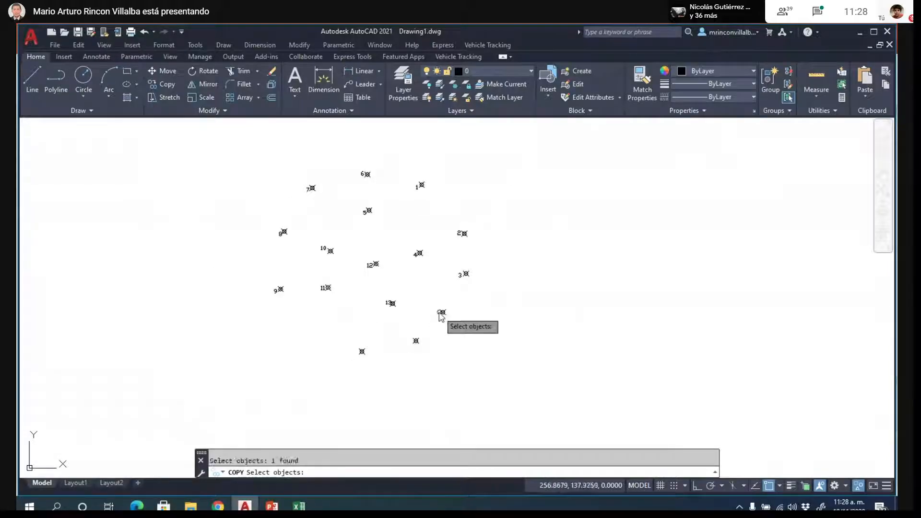
key("Return")
left_click(462, 338)
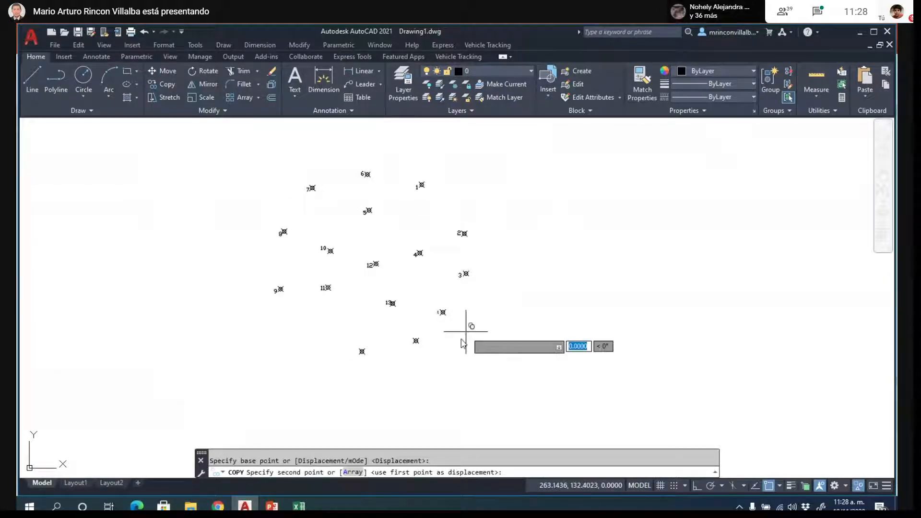
scroll(407, 356, "up", 3)
left_click(350, 392)
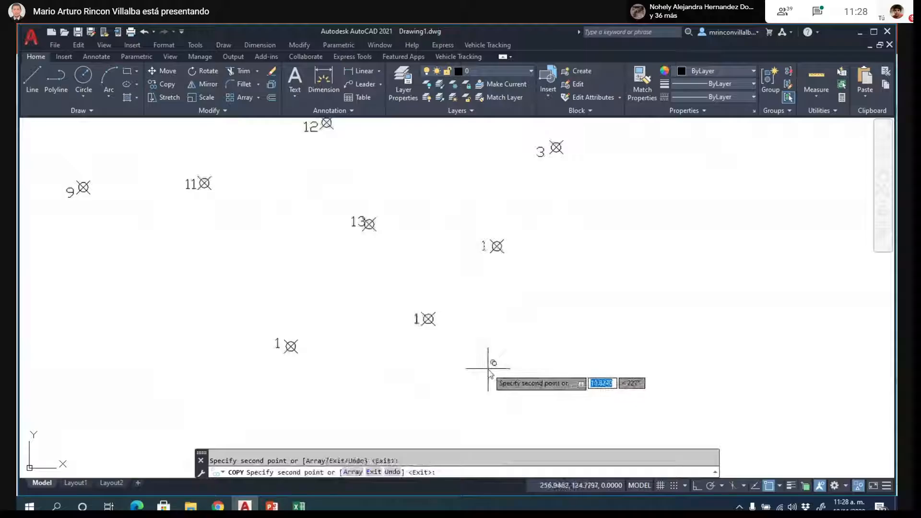
key("Escape")
- Change the label of the point below point 3 to 14, and the label of the point to its lower left to 15
type("ed")
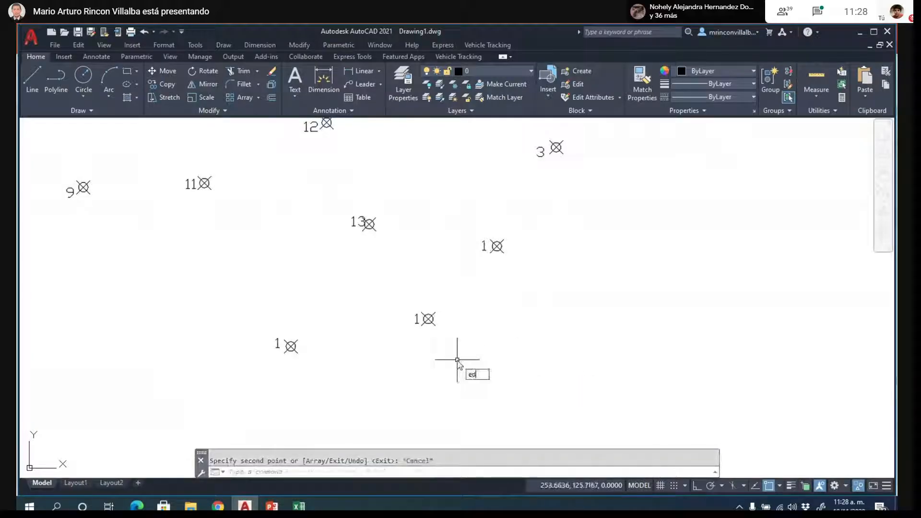
key("Return")
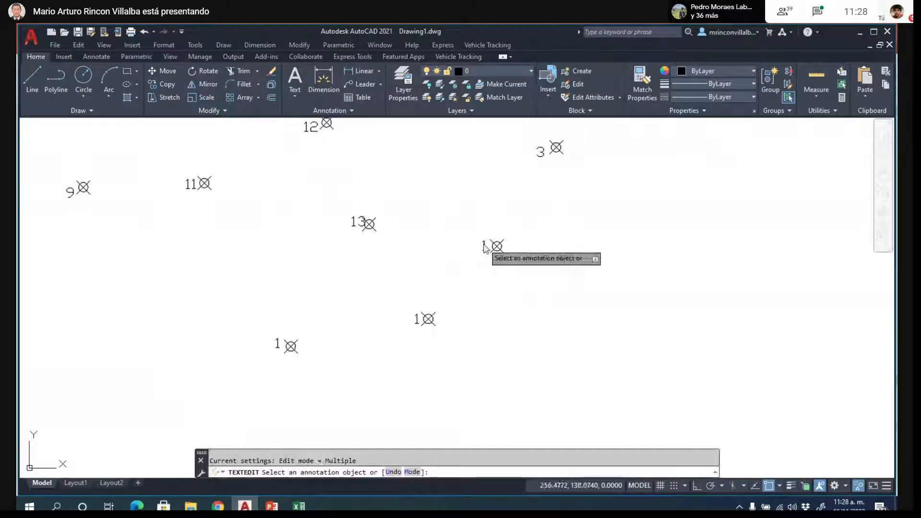
left_click(481, 262)
type("14")
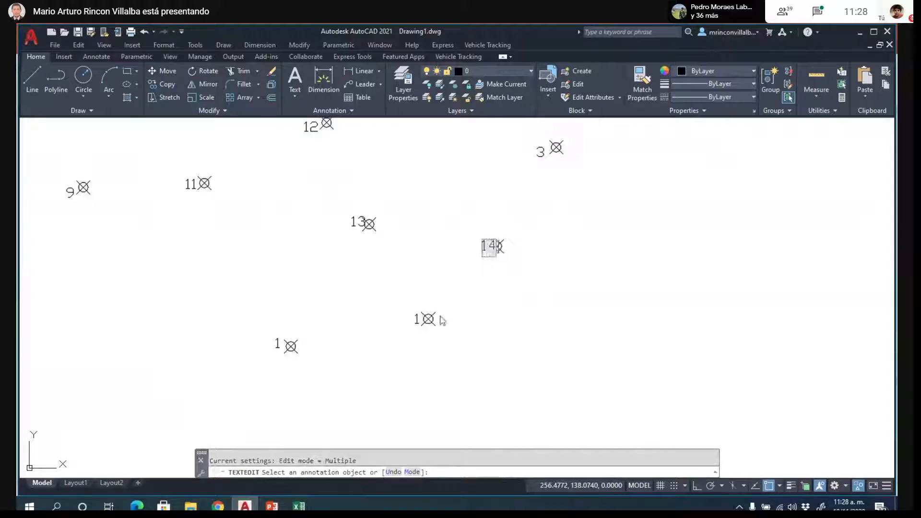
key("Return")
left_click(418, 322)
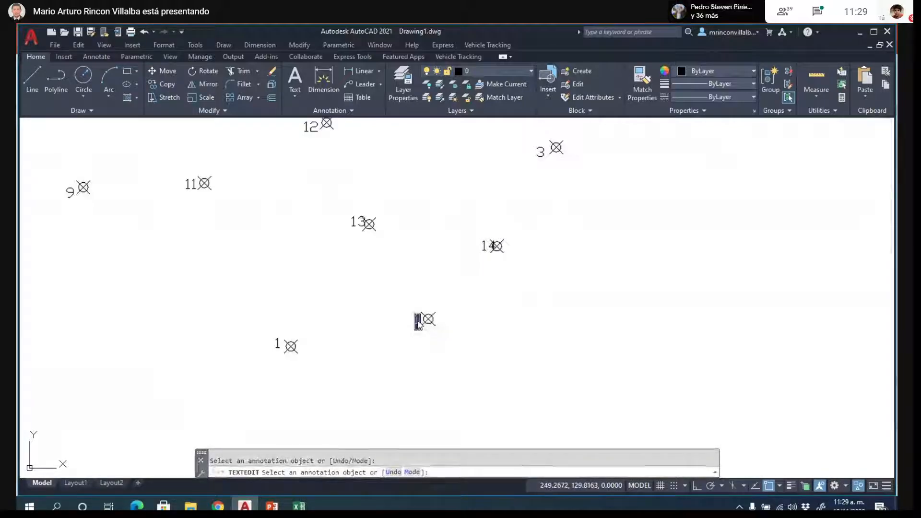
type("15")
key("Return")
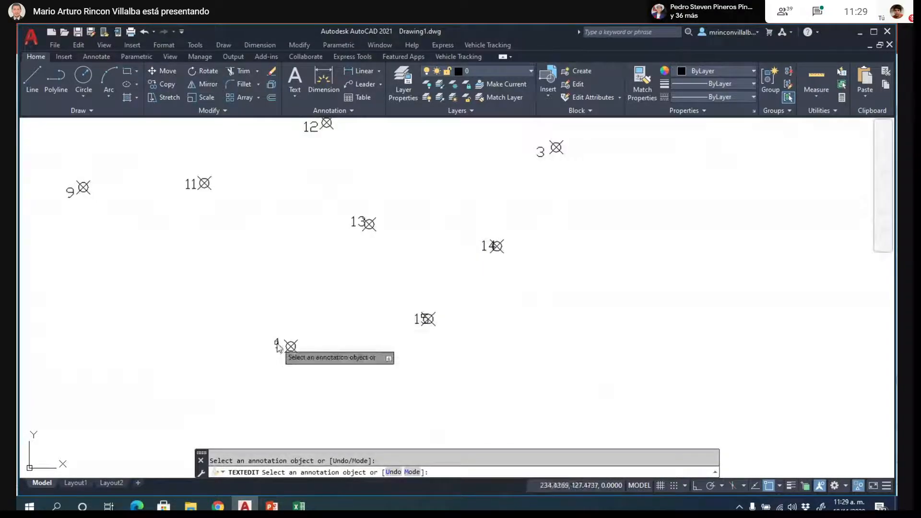
- Change the label of the lowest point to 16 and move that label left, clear of its marker
left_click(278, 345)
type("6")
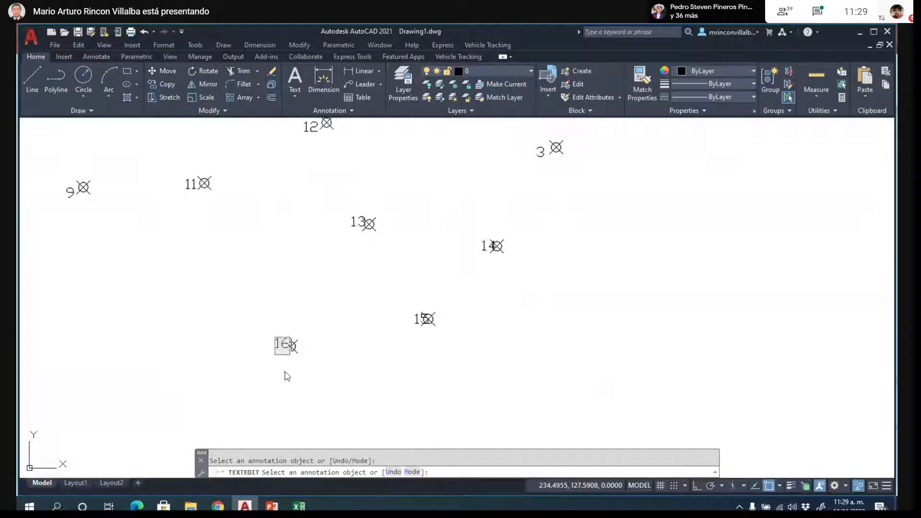
key("Return")
key("Escape")
type("m")
key("Return")
left_click(281, 344)
key("Return")
left_click(300, 370)
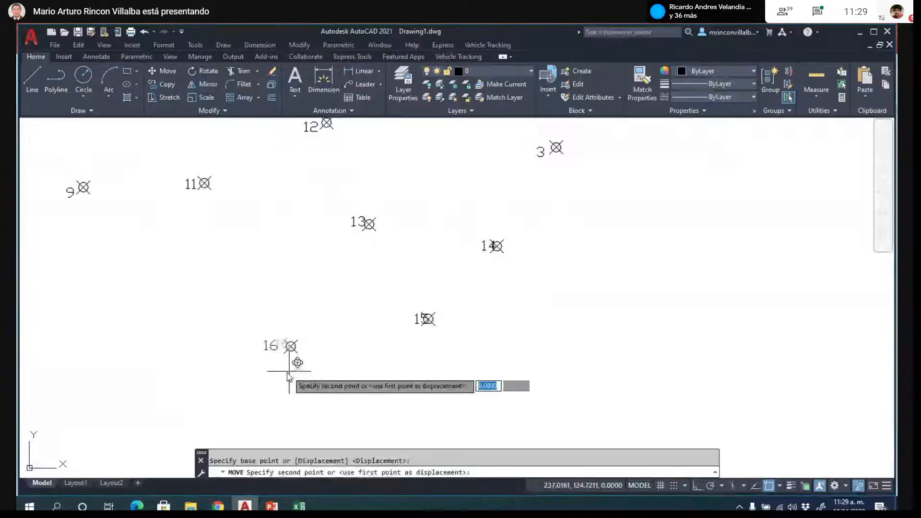
key("F11")
left_click(289, 373)
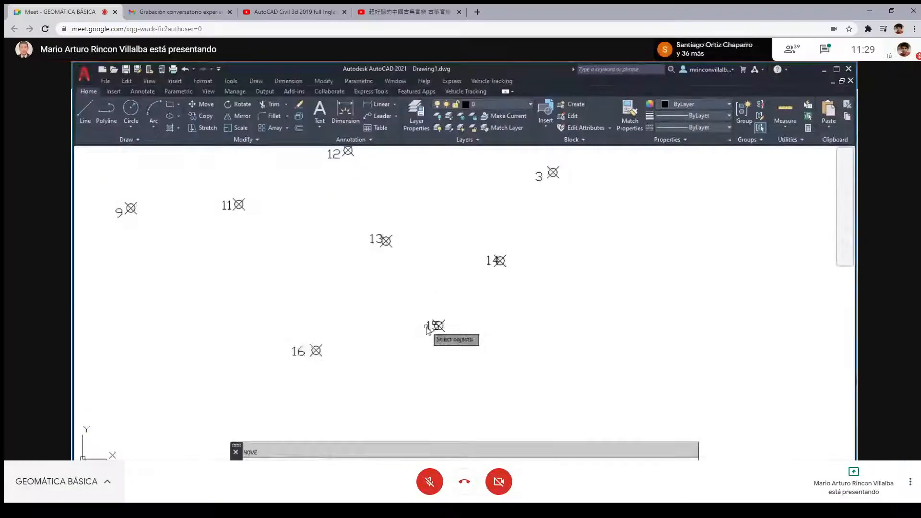
- Move the labels 15 and 14 left so they clear their point markers
key("Return")
left_click(428, 327)
key("Return")
left_click(429, 354)
left_click(424, 357)
key("Return")
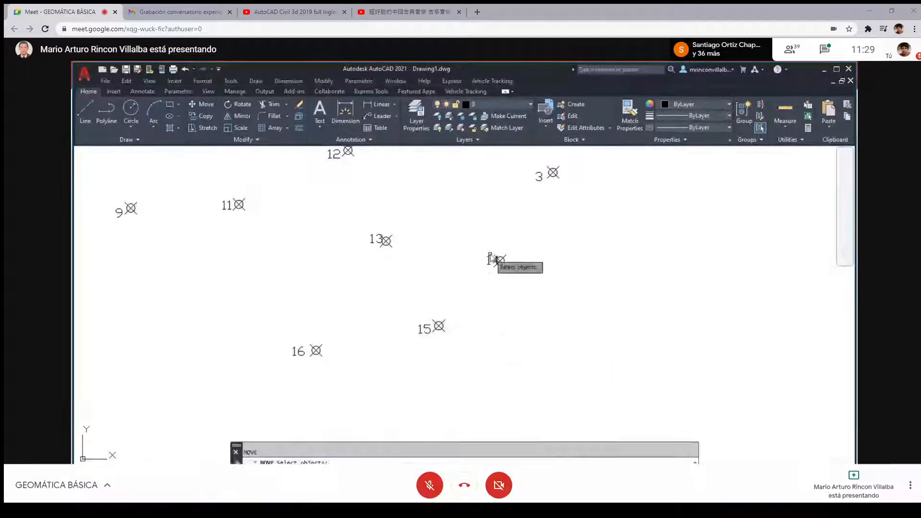
left_click(489, 260)
key("Return")
left_click(500, 292)
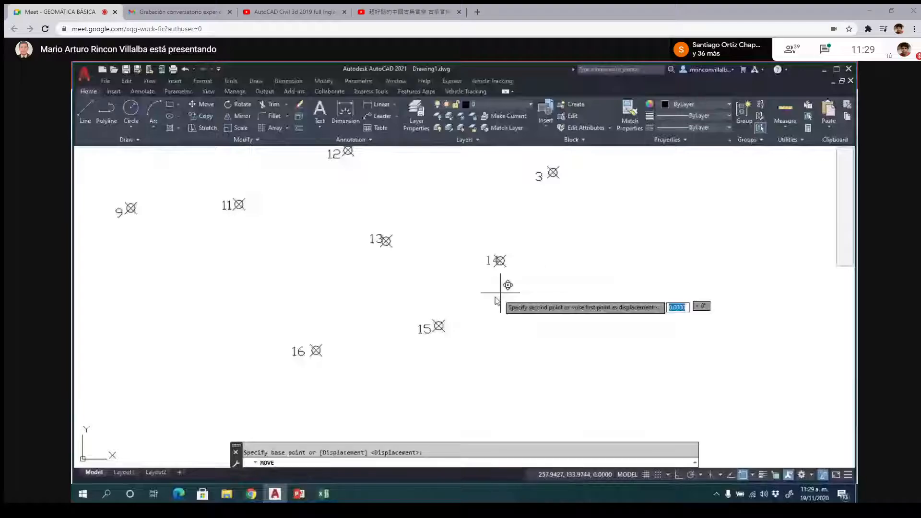
left_click(490, 295)
- Set the current object colour for new geometry to red 205,32,39
scroll(471, 350, "down", 5)
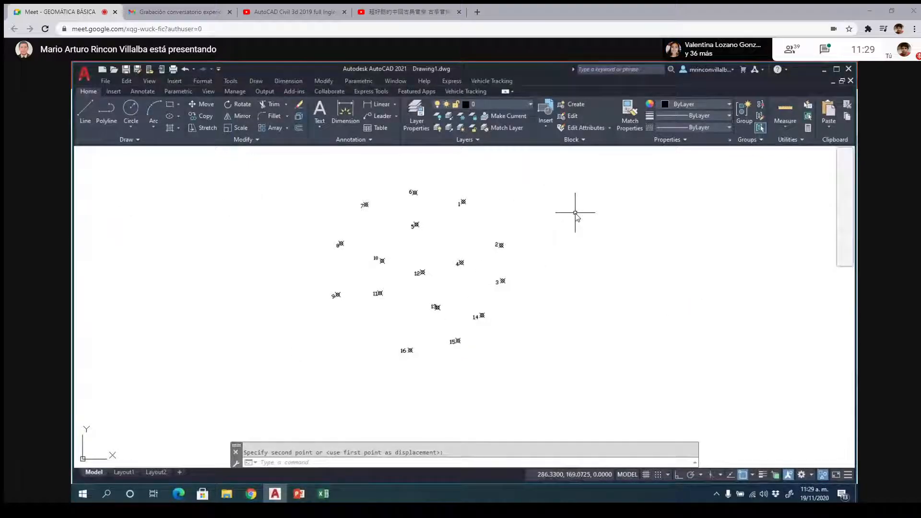
left_click(521, 105)
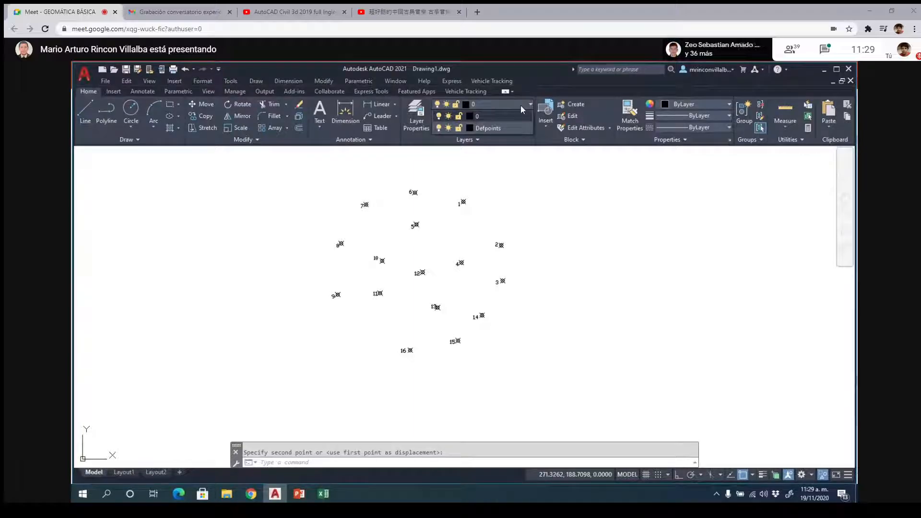
left_click(729, 105)
left_click(676, 155)
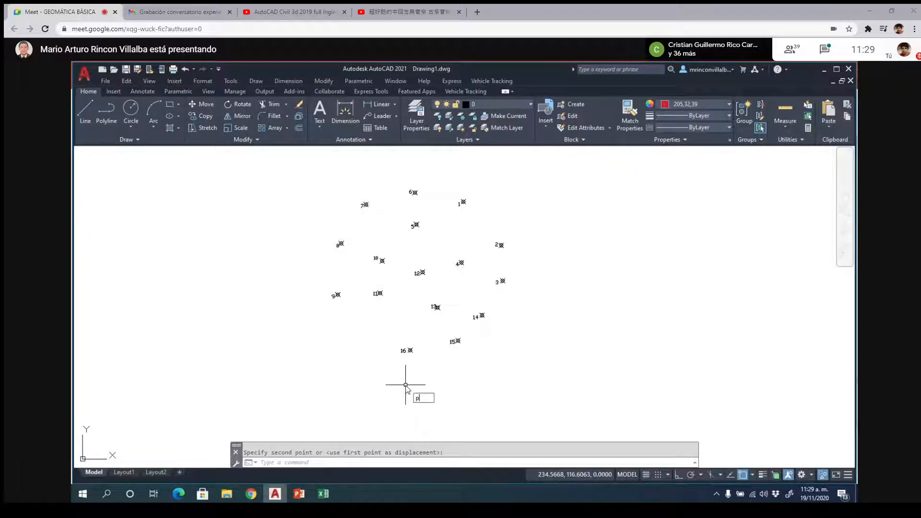
- Draw a red polyline triangle from point 1 through points 2 and 4 and back to point 1
key("Return")
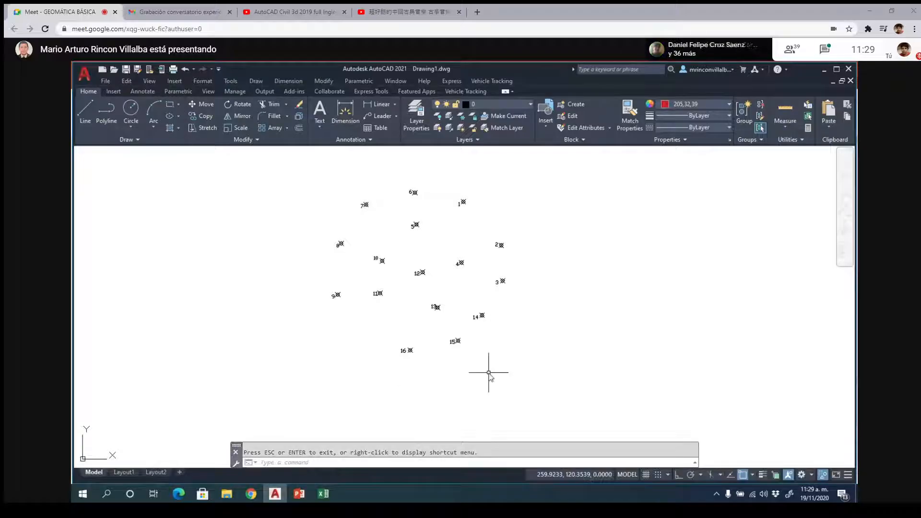
scroll(468, 210, "up", 4)
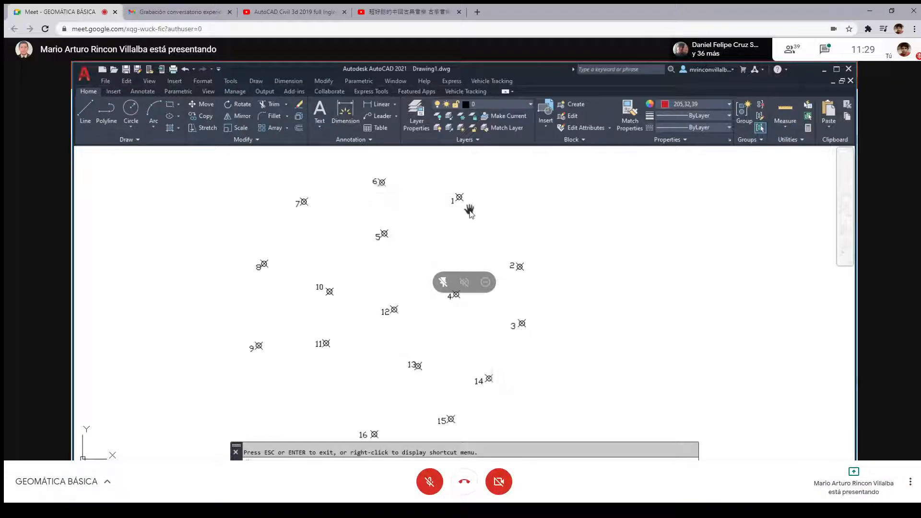
key("F11")
key("Escape")
scroll(480, 188, "down", 2)
type("pl")
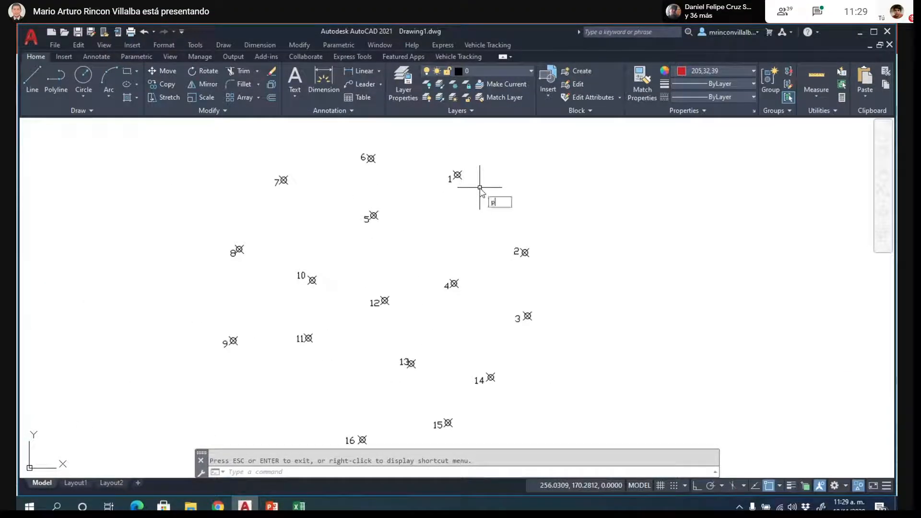
key("Return")
left_click(457, 176)
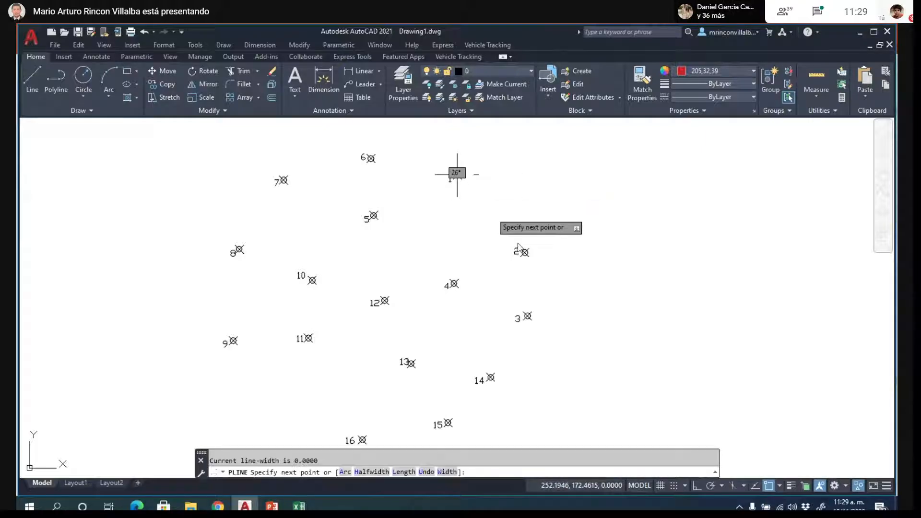
left_click(524, 252)
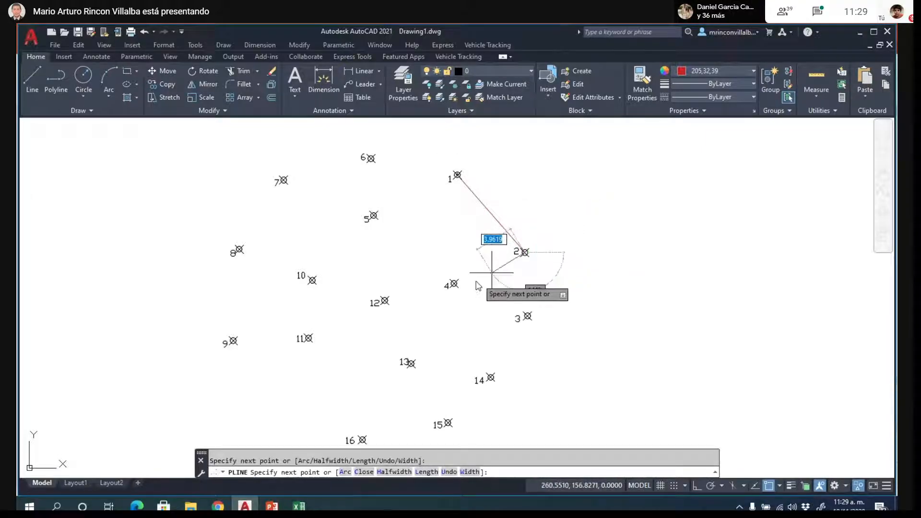
left_click(454, 284)
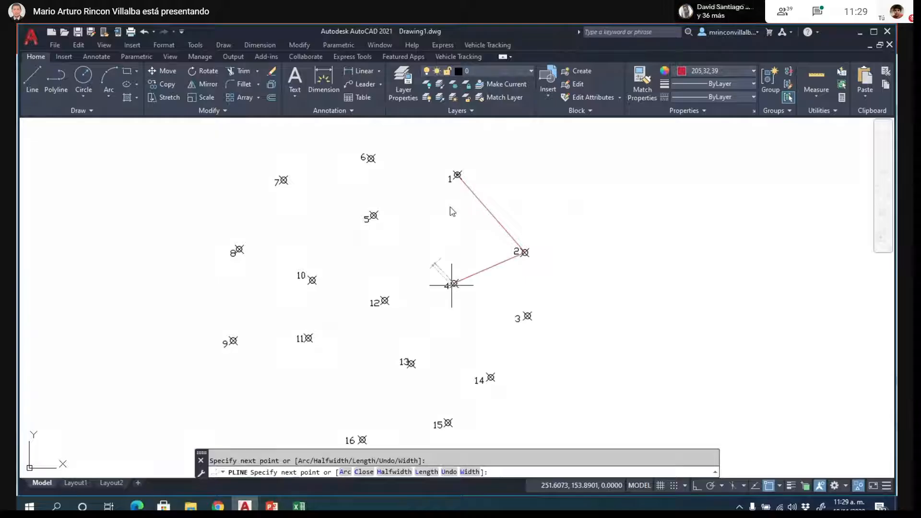
left_click(457, 175)
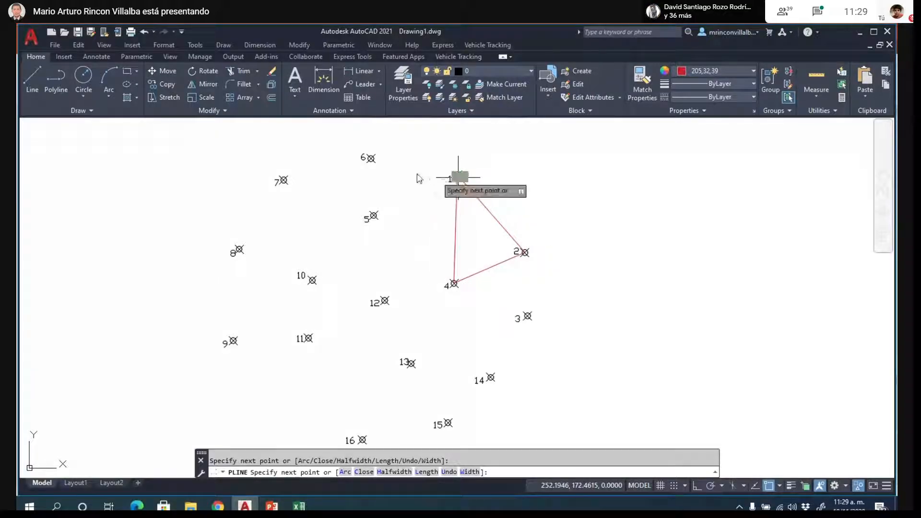
- Continue the polyline from point 1 through points 6 and 5, back to point 1, and finish it
left_click(371, 158)
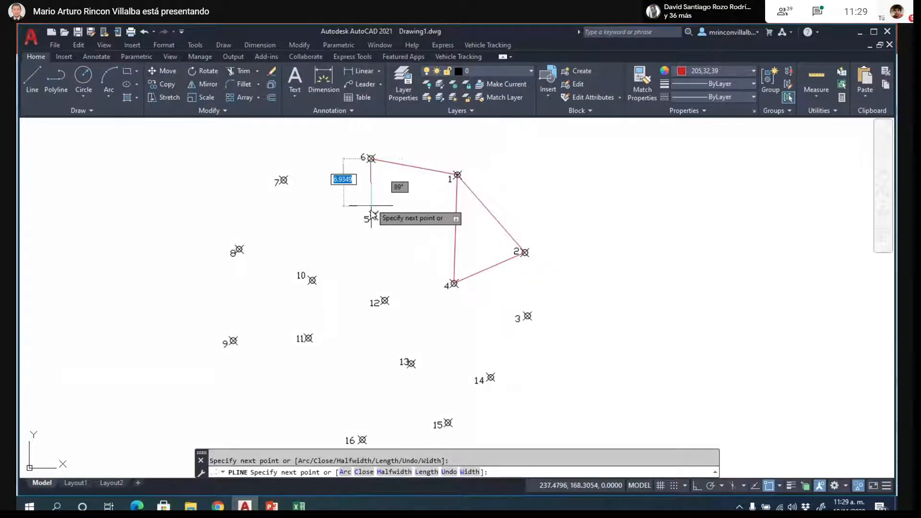
left_click(374, 216)
left_click(457, 175)
key("Return")
key("Return")
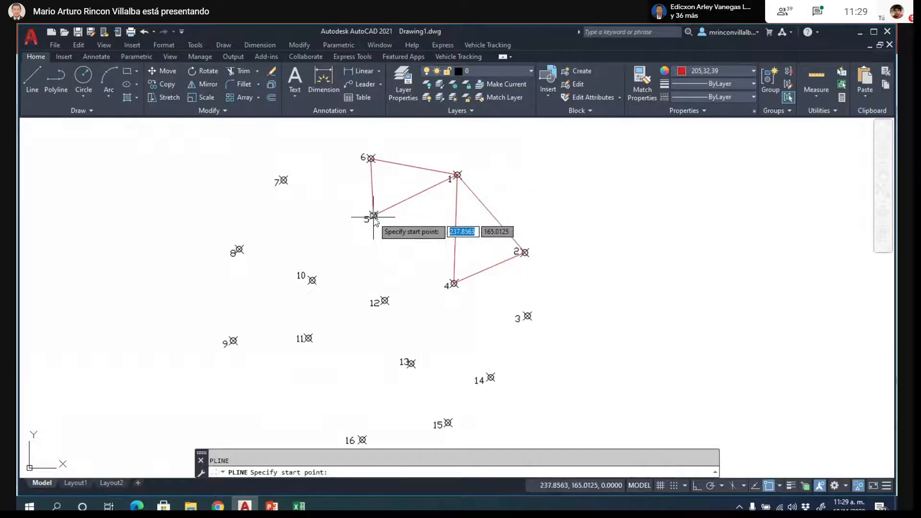
- Start a new polyline at point 5 and run it through points 4 and 3 to point 2
left_click(373, 216)
left_click(452, 285)
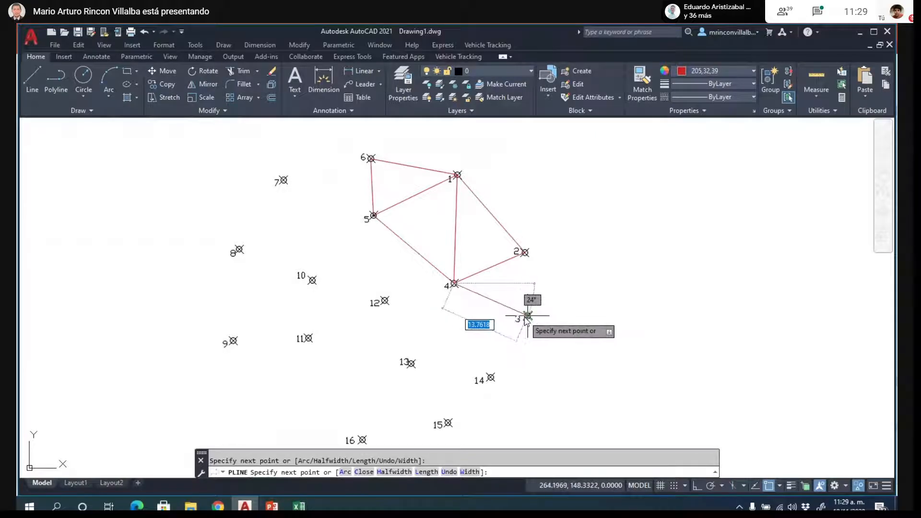
left_click(528, 316)
left_click(525, 253)
- Continue the polyline from point 2 through points 14, 4 and 13, back to point 14, and finish it
left_click(491, 378)
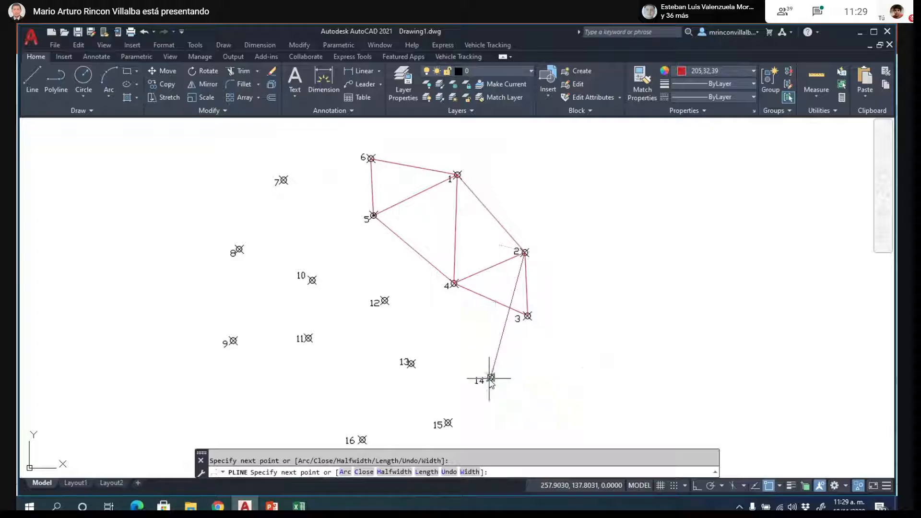
left_click(454, 284)
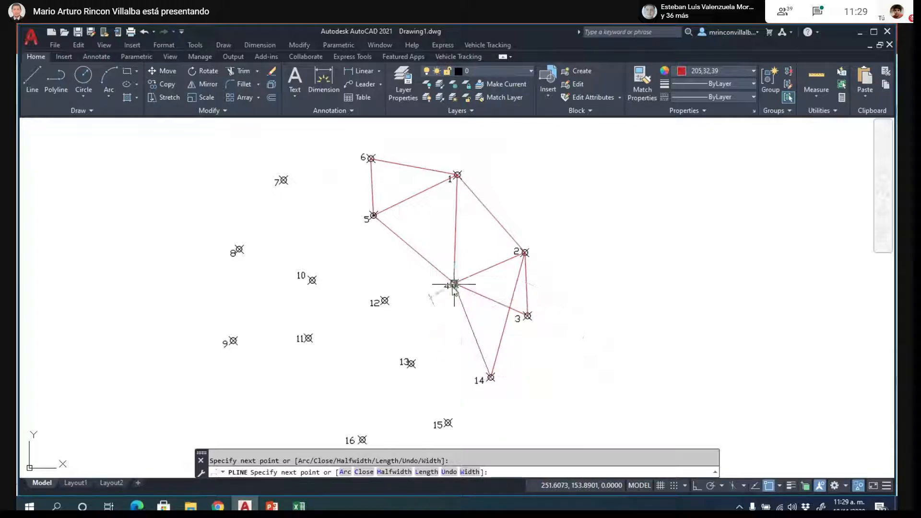
left_click(410, 363)
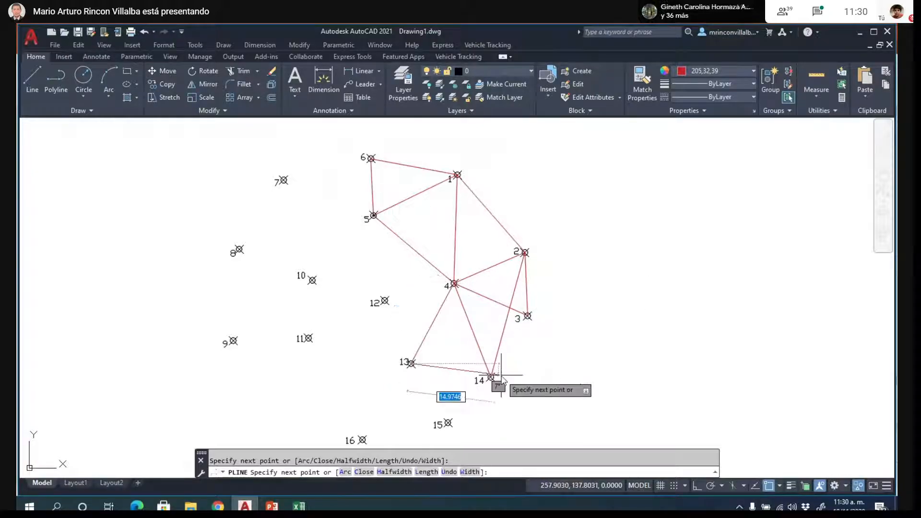
left_click(491, 377)
key("Return")
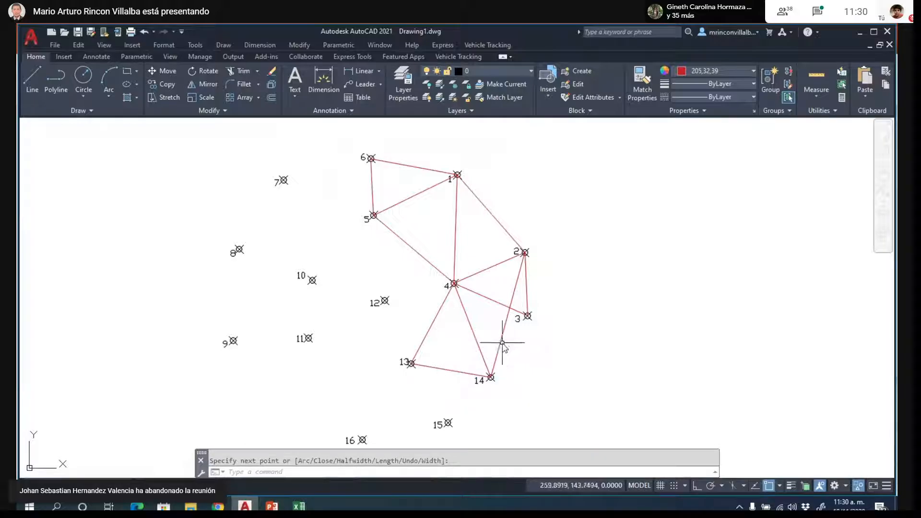
- Explode the polyline that starts at point 5 and delete its segment between points 2 and 14
left_click(500, 340)
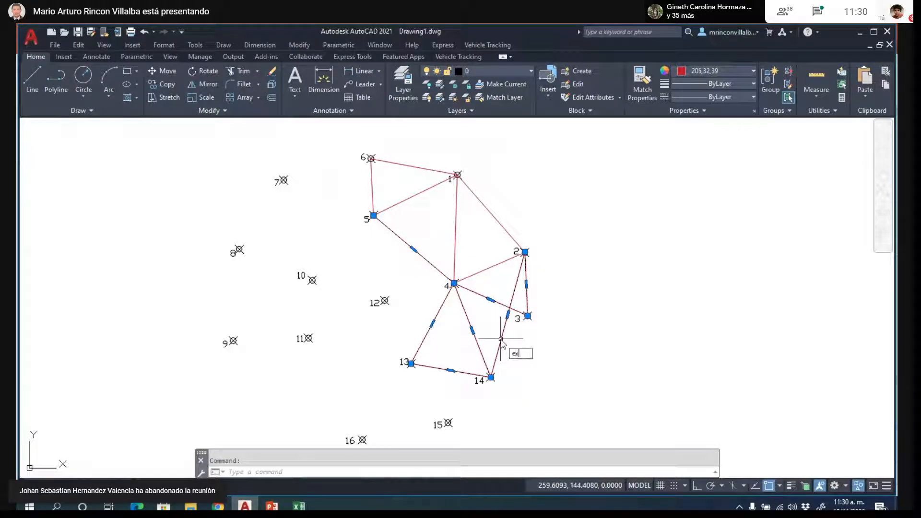
key("Return")
left_click(500, 339)
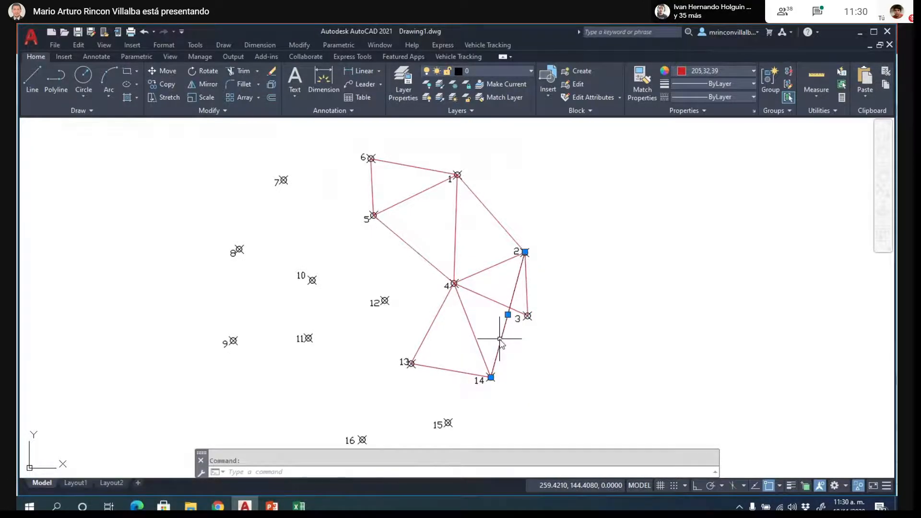
key("Delete")
- Draw a polyline segment from point 14 to point 3
type("pl")
key("Return")
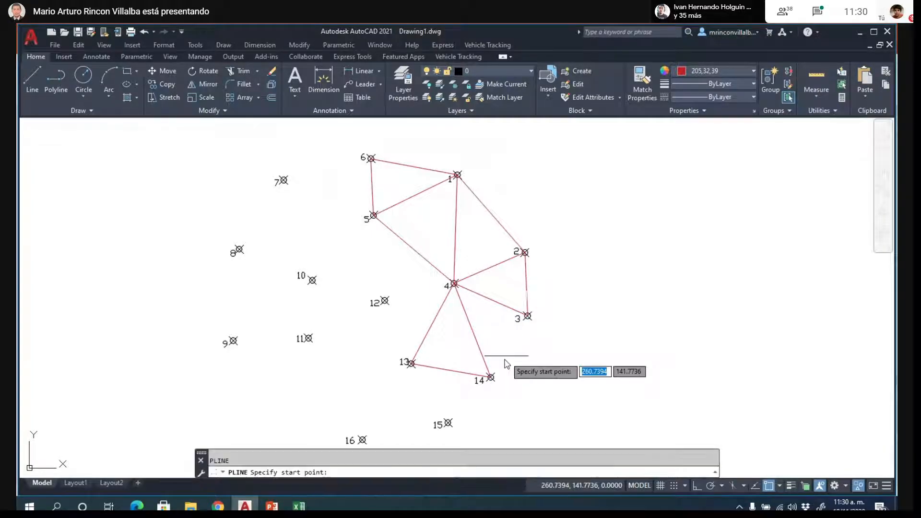
left_click(491, 378)
left_click(528, 316)
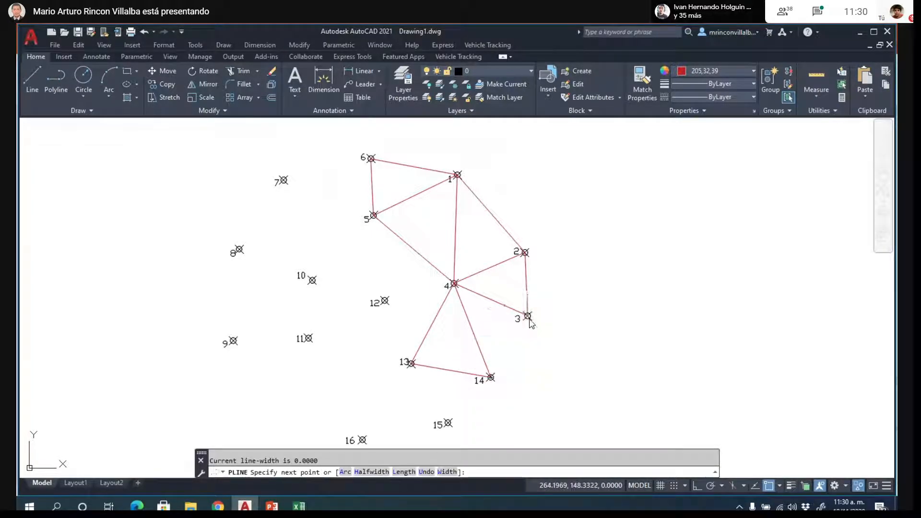
key("Return")
- Draw a polyline from point 5 through point 7 to point 6
scroll(569, 265, "down", 2)
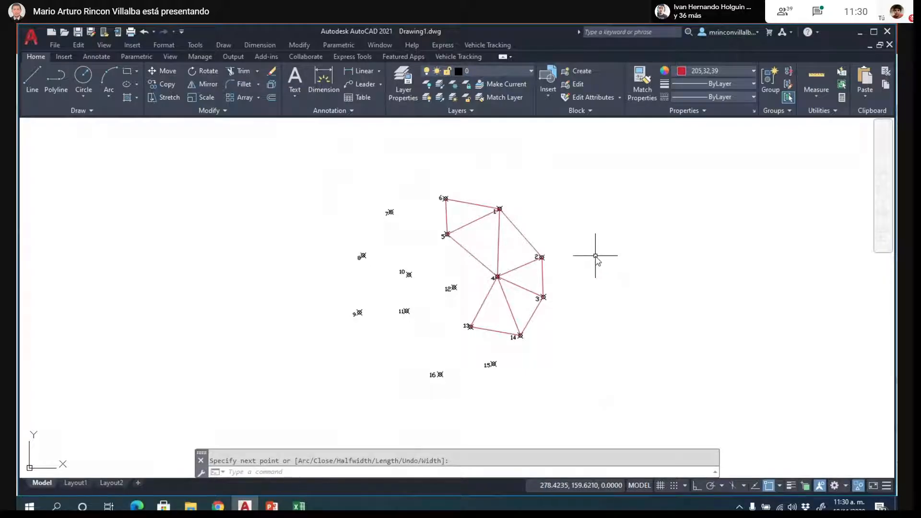
key("Return")
left_click(446, 235)
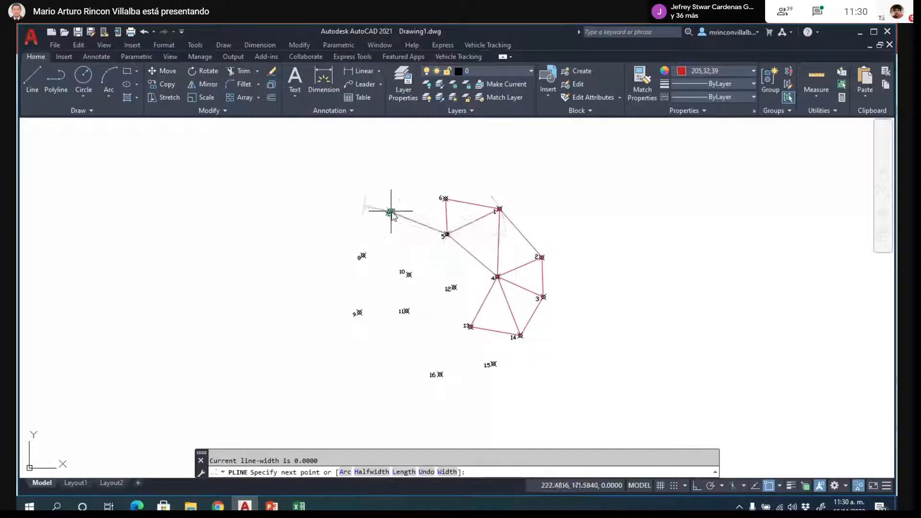
left_click(391, 212)
left_click(445, 198)
key("Return")
key("Return")
- Start a new polyline at point 5 and run it through points 10, 7 and 8 and back to point 10
left_click(447, 234)
left_click(409, 274)
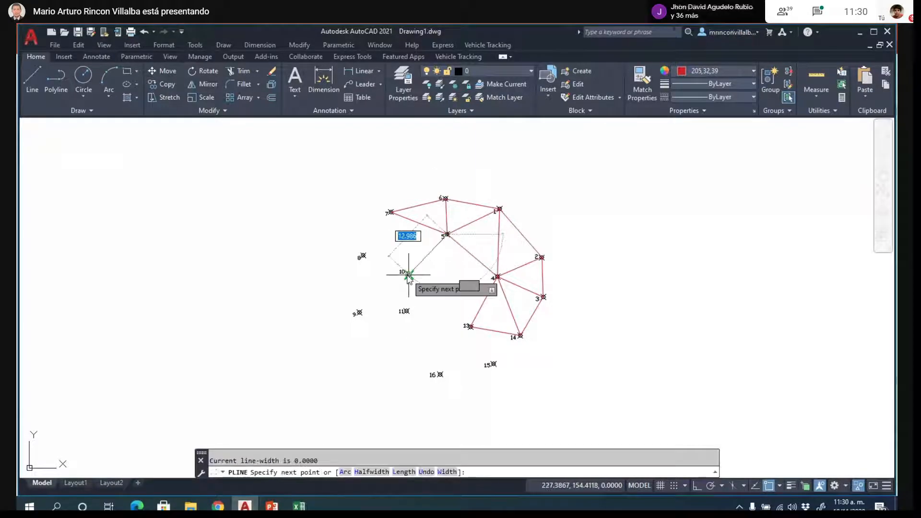
left_click(391, 211)
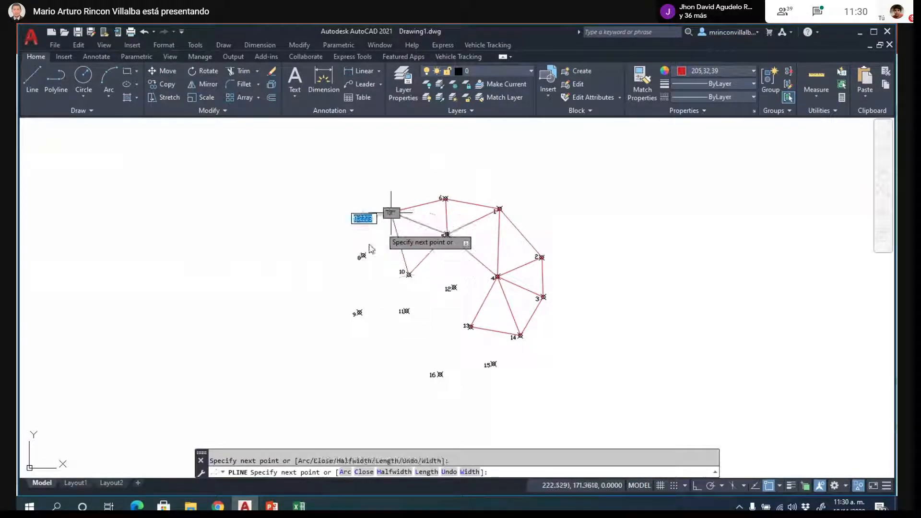
left_click(363, 255)
left_click(409, 274)
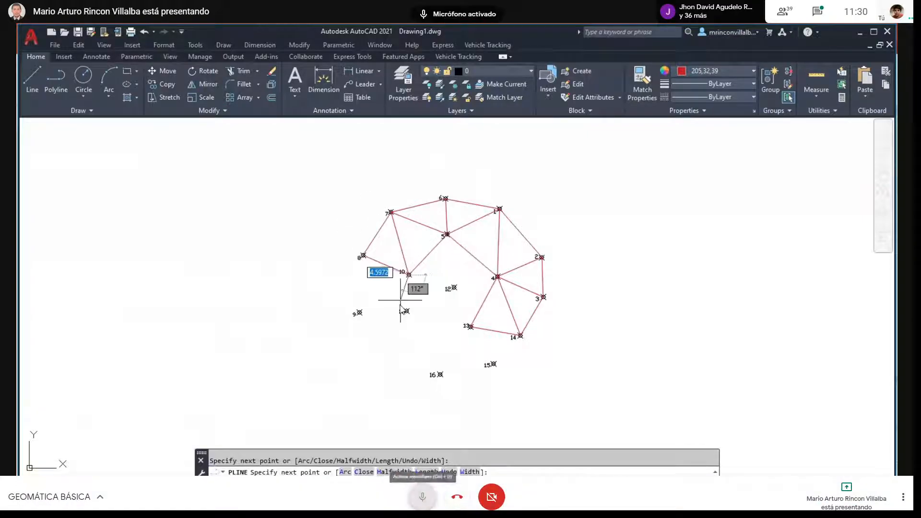
- Continue the polyline from point 10 through points 11, 8 and 9 and back to point 11
left_click(406, 311)
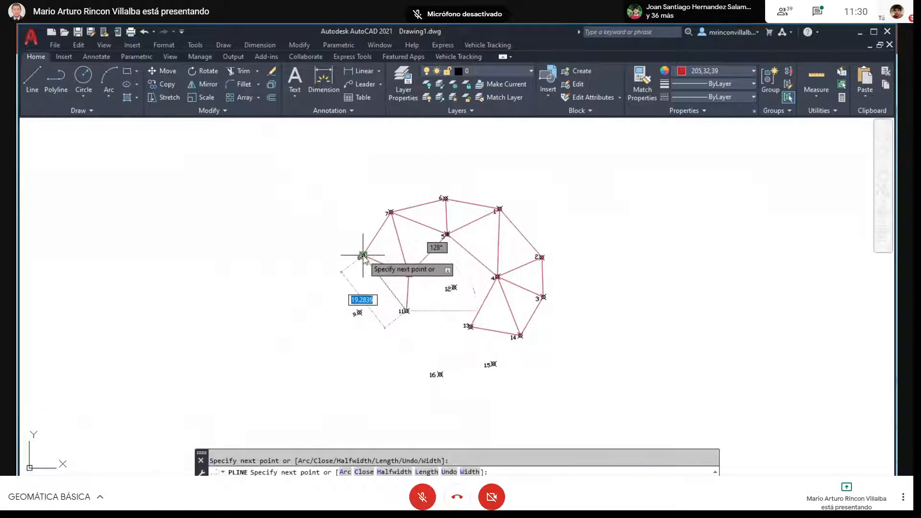
left_click(363, 255)
left_click(359, 312)
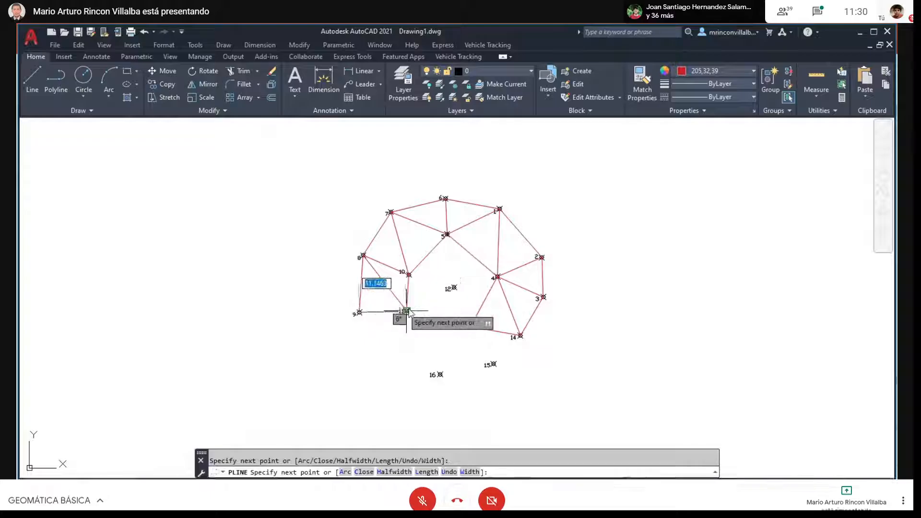
left_click(407, 311)
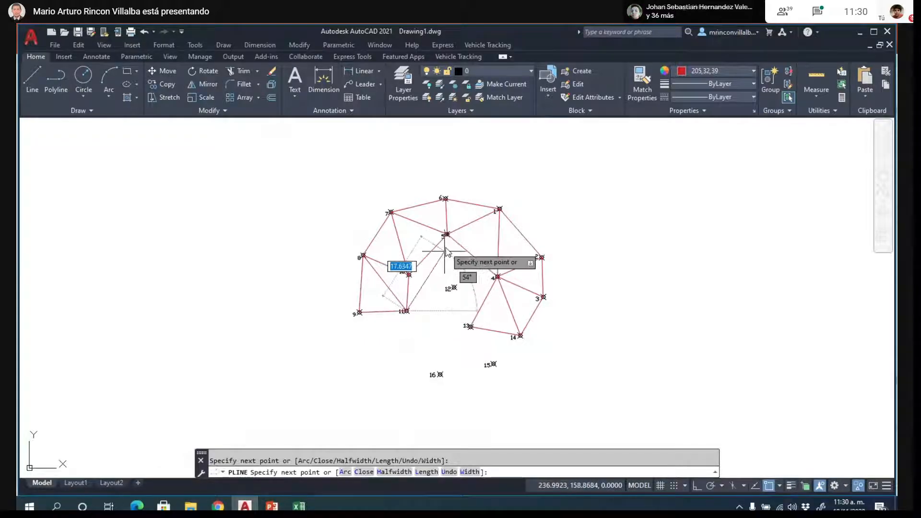
- Continue the polyline from point 11 through points 5, 12 and 4 to point 13 and finish it
left_click(447, 235)
left_click(454, 288)
left_click(498, 277)
left_click(469, 327)
key("Return")
- Draw a polyline segment from point 12 to point 13
key("Return")
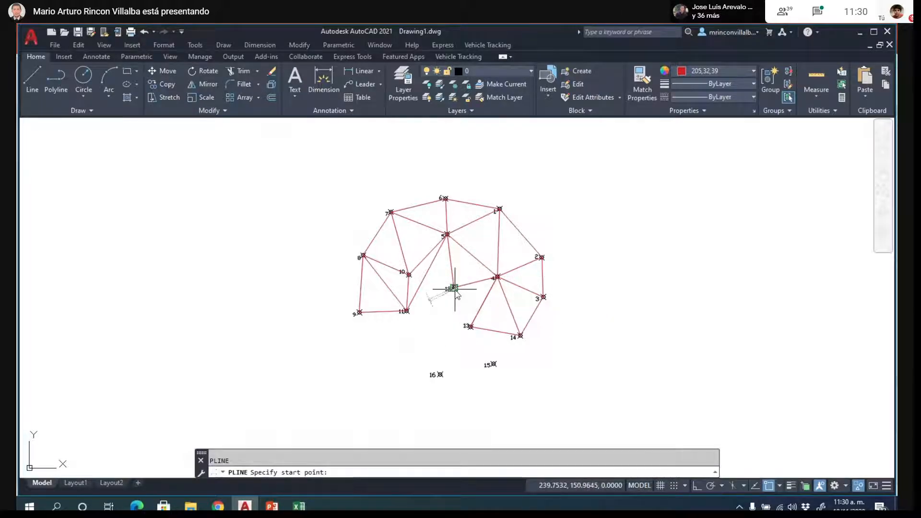
left_click(454, 287)
key("Return")
key("Return")
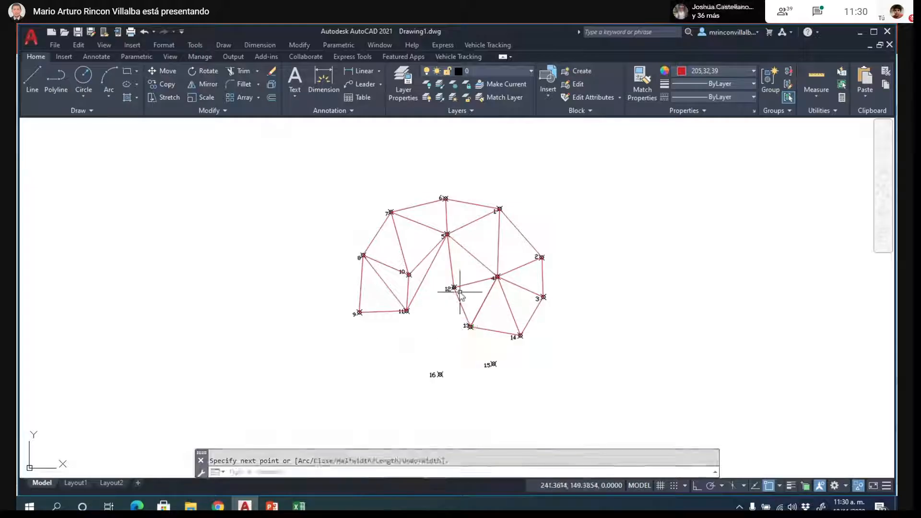
- Draw a polyline from point 12 through points 11, 13, 16 and 15 to point 14
left_click(454, 288)
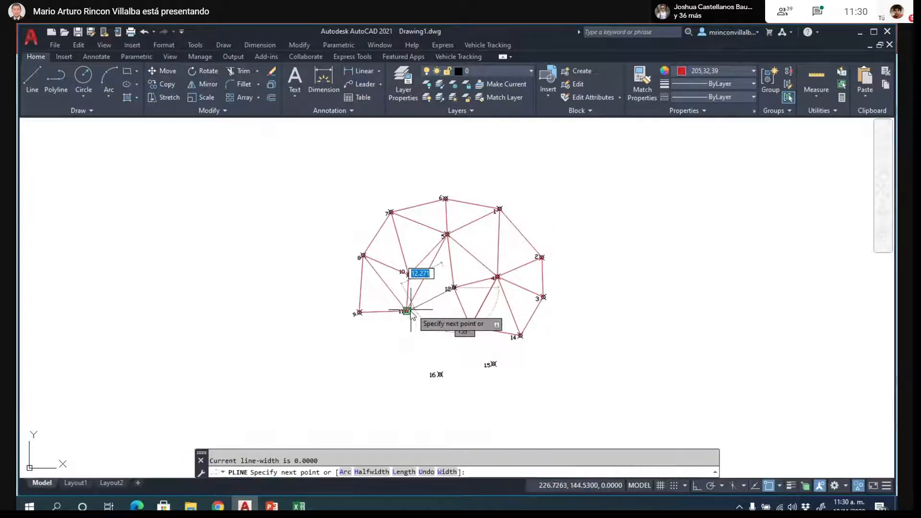
left_click(407, 312)
left_click(471, 327)
left_click(439, 374)
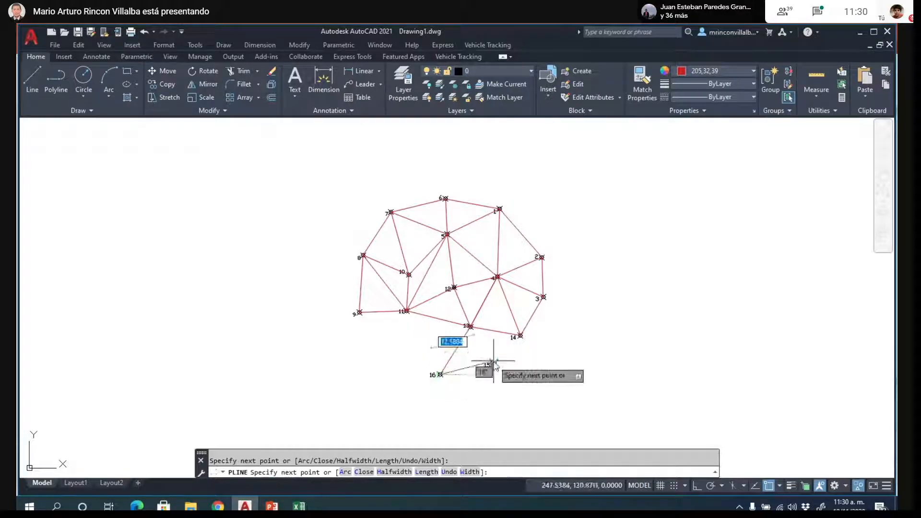
left_click(494, 363)
left_click(521, 336)
key("Return")
key("Return")
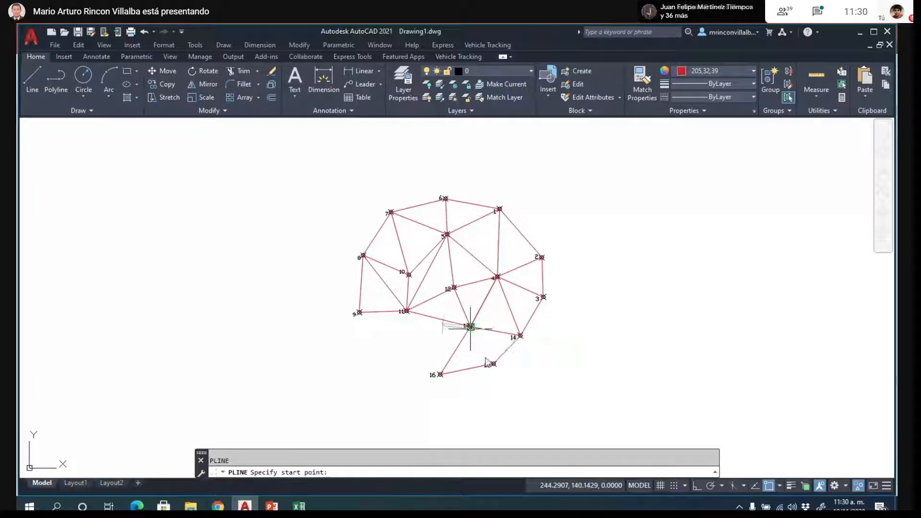
- Draw a polyline segment from point 13 to point 15
left_click(471, 327)
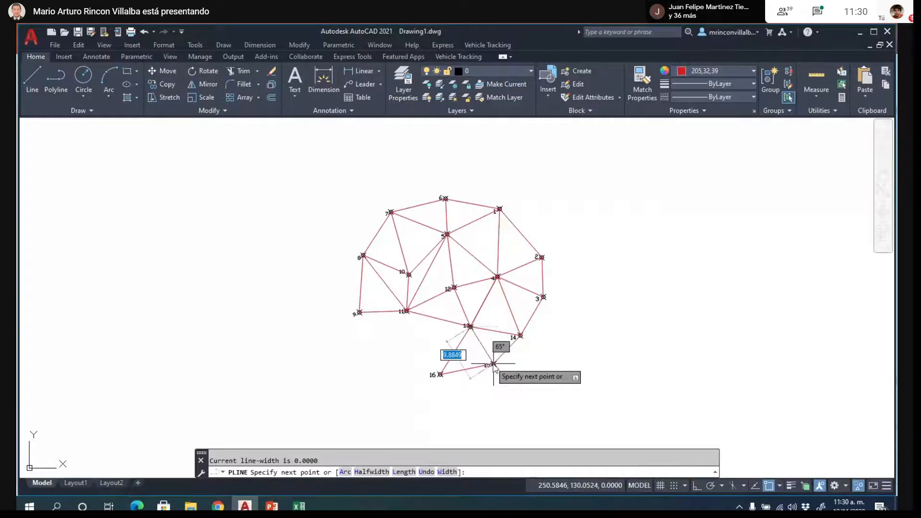
left_click(493, 364)
left_click(453, 355)
key("Return")
key("Return")
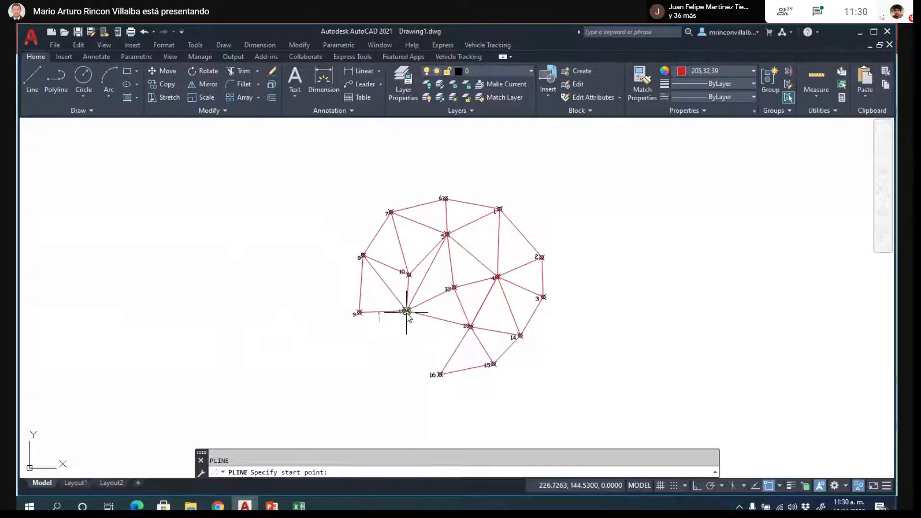
- Draw a polyline segment from point 11 to point 16
left_click(407, 311)
left_click(440, 375)
key("Return")
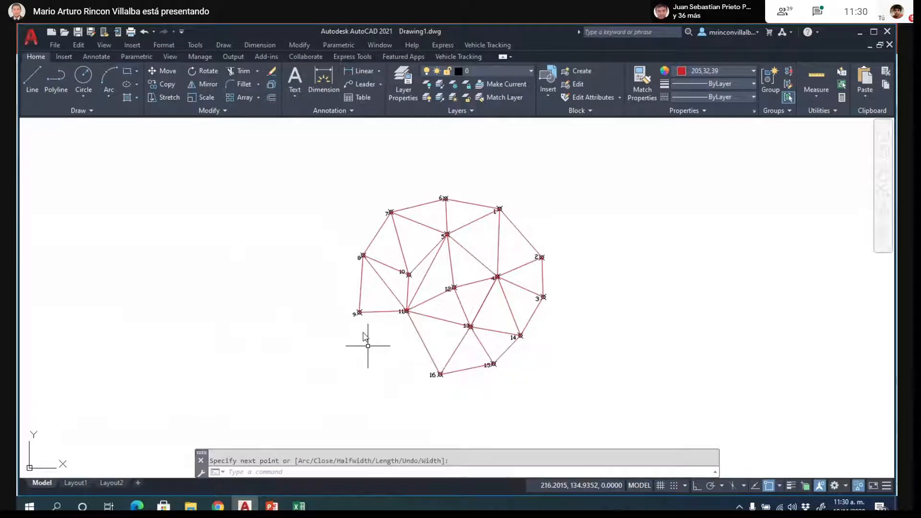
- Draw a polyline segment from point 9 to point 16
key("Return")
left_click(359, 312)
left_click(440, 375)
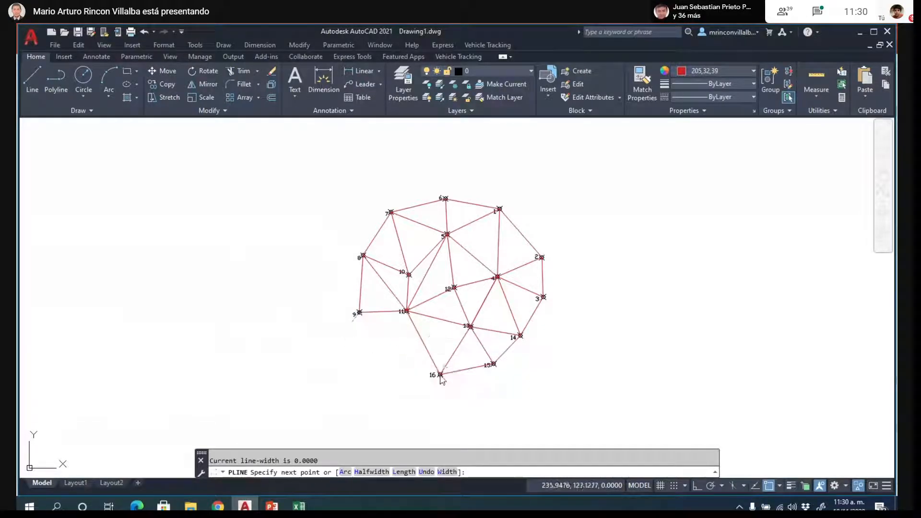
key("Escape")
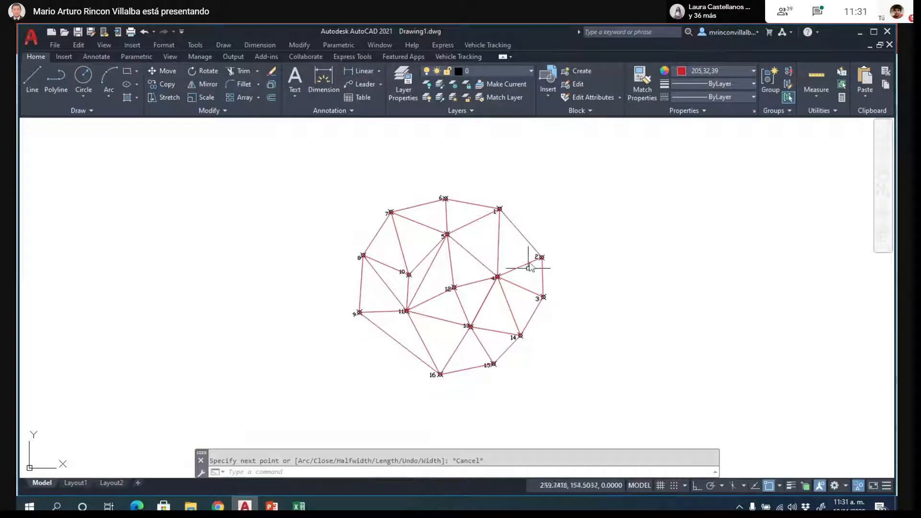
- Explode the polyline that runs between points 1 and 2 into separate lines
scroll(535, 236, "up", 2)
scroll(536, 236, "up", 4)
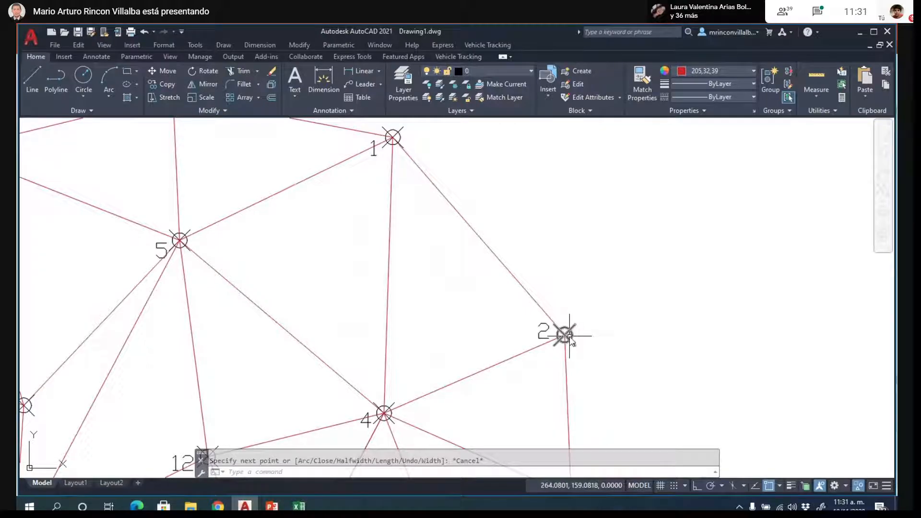
left_click(527, 284)
type("ecp")
key("BackSpace")
key("BackSpace")
key("Return")
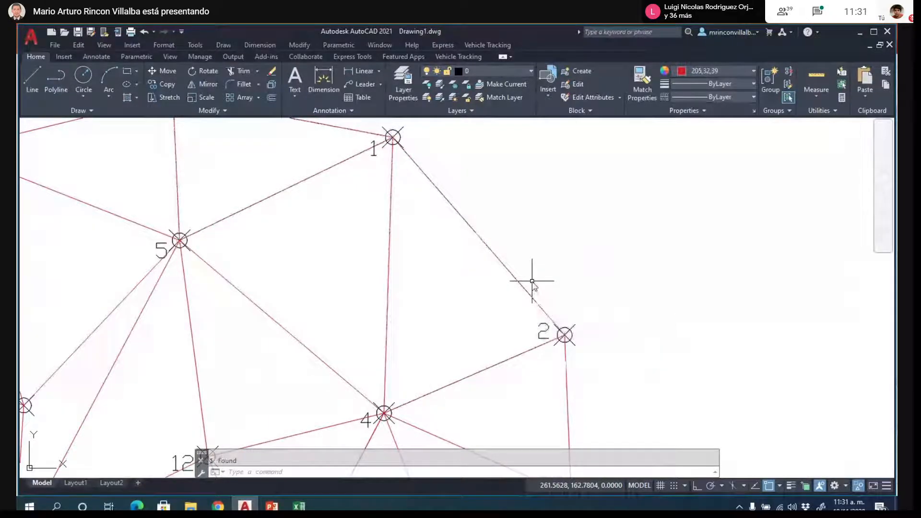
- List the properties of the line between points 1 and 2 and highlight its length
key("Escape")
left_click(532, 283)
type("list")
key("Return")
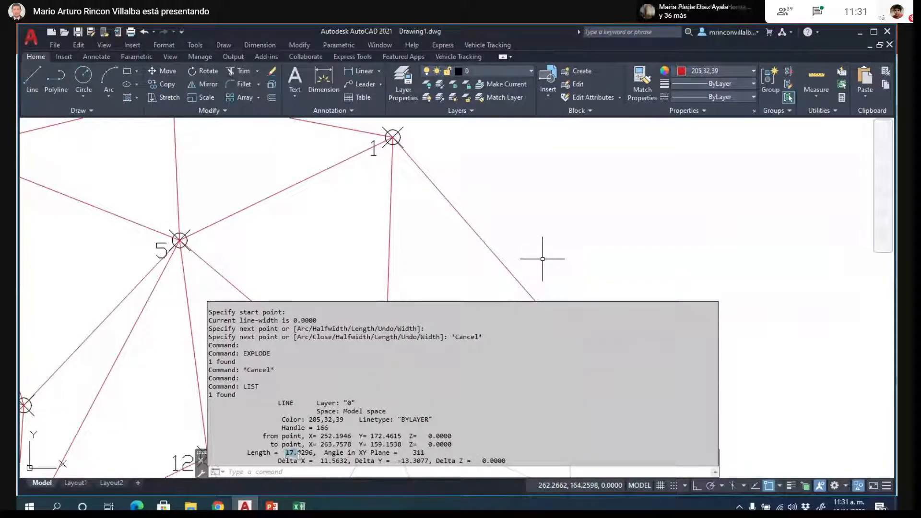
left_click_drag(287, 454, 307, 456)
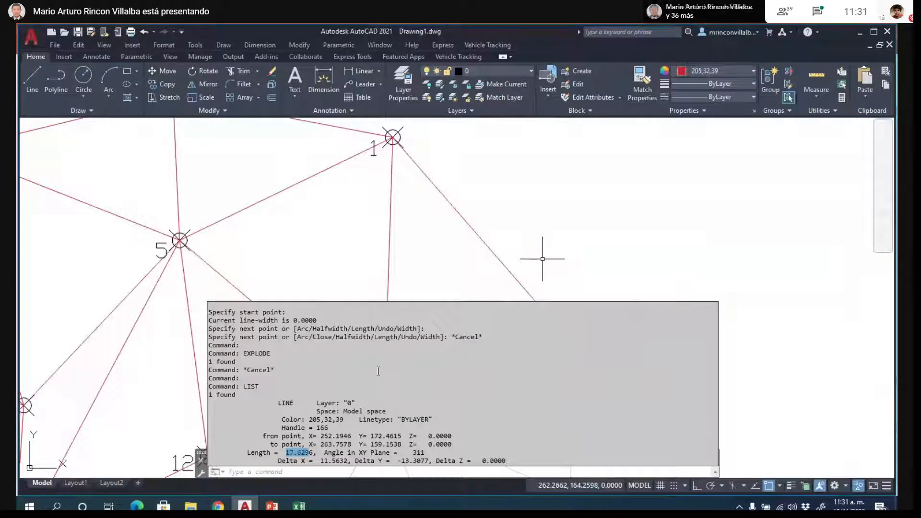
key("Escape")
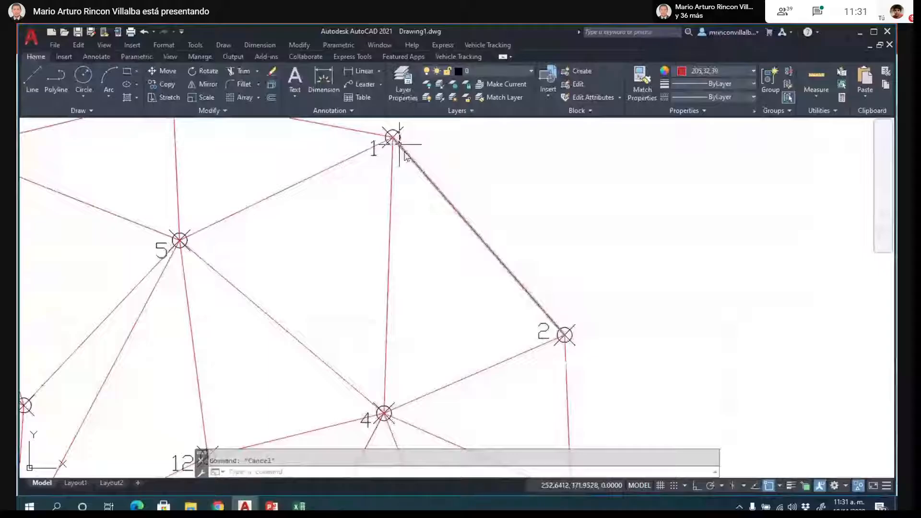
- Select the line between points 1 and 2 to inspect it as a separate segment of the network
scroll(537, 179, "down", 5)
left_click(516, 203)
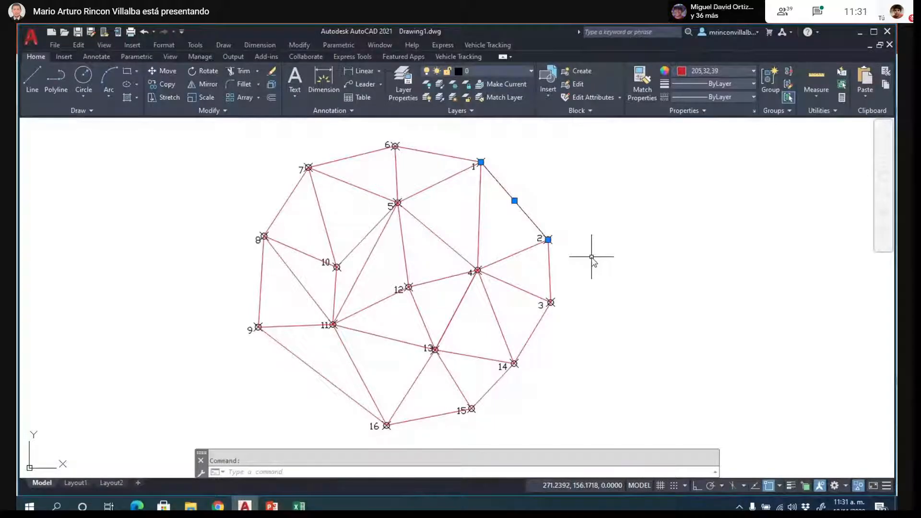
scroll(581, 283, "up", 2)
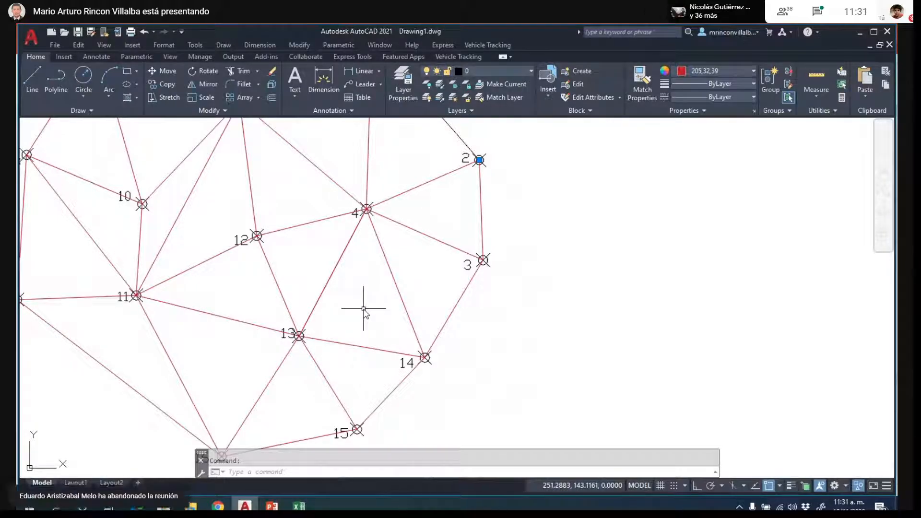
- Draw a polyline segment from point 13 to point 3 and erase the line between points 4 and 14
key("Return")
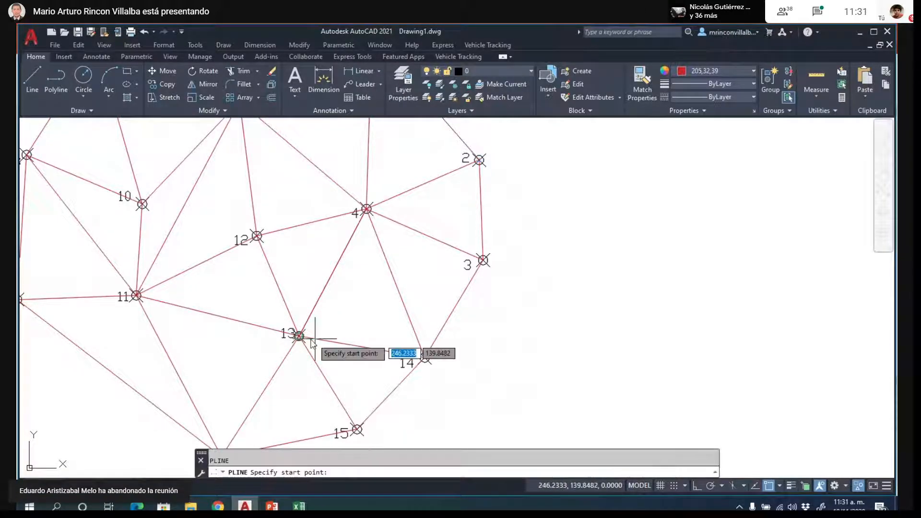
left_click(299, 336)
left_click(483, 260)
key("Escape")
left_click(411, 283)
key("Delete")
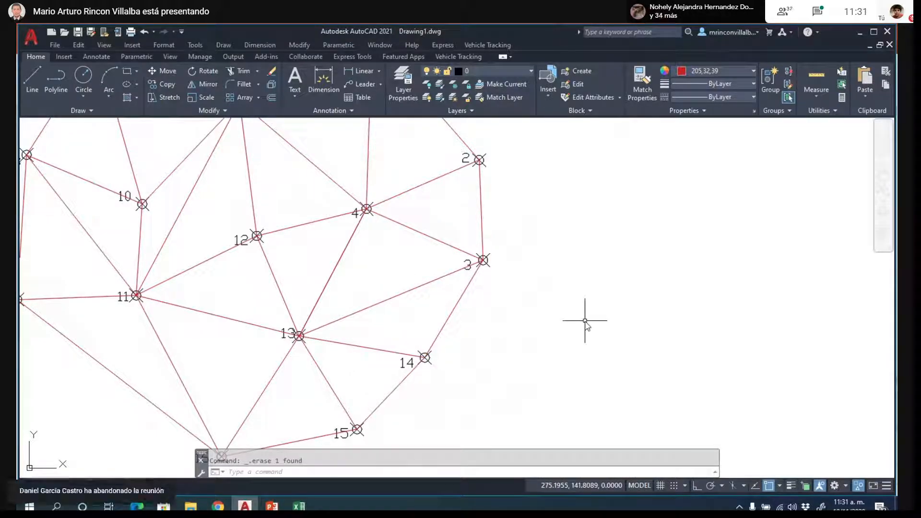
- Explode the polyline that runs through points 5 and 11, and select the single segment between those two points
scroll(569, 331, "down", 2)
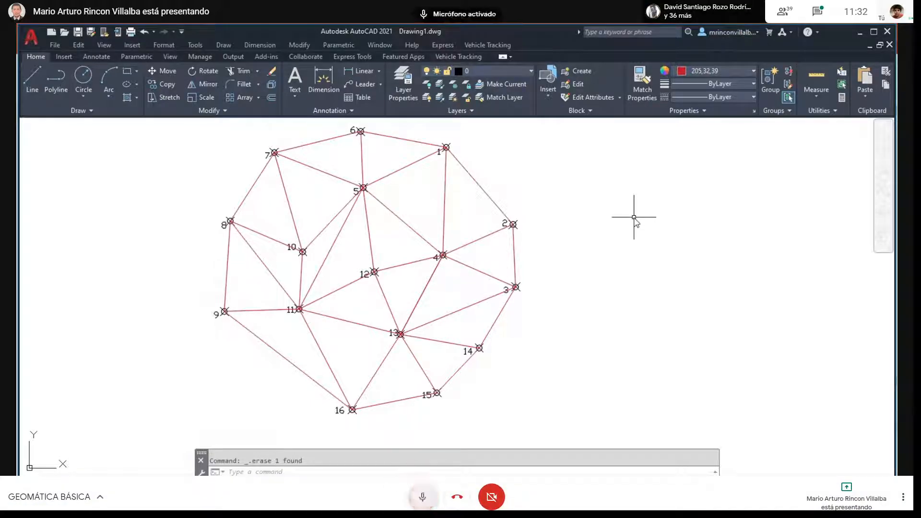
scroll(356, 249, "up", 2)
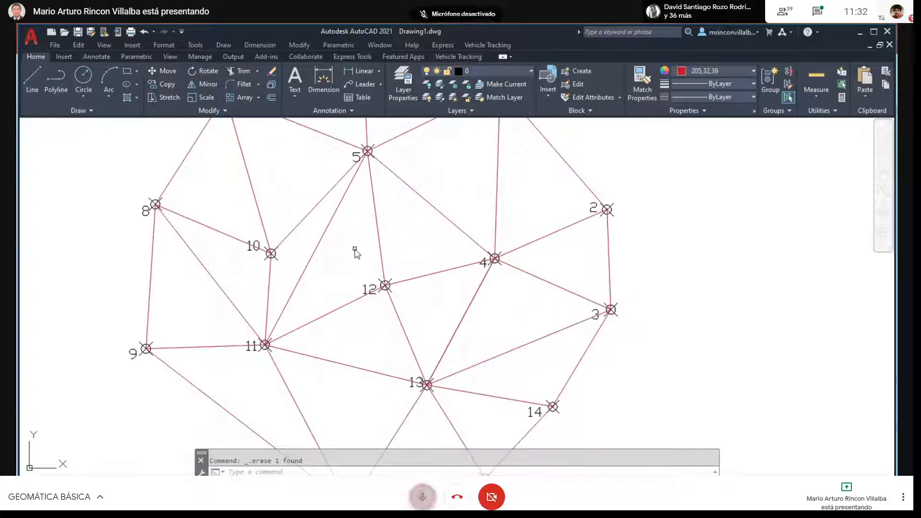
left_click(316, 248)
key("F11")
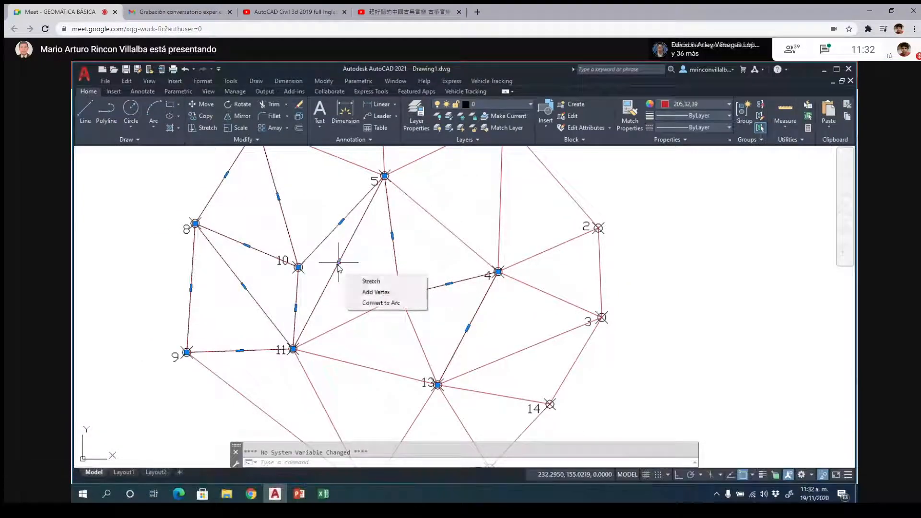
left_click(339, 262)
key("Escape")
type("e")
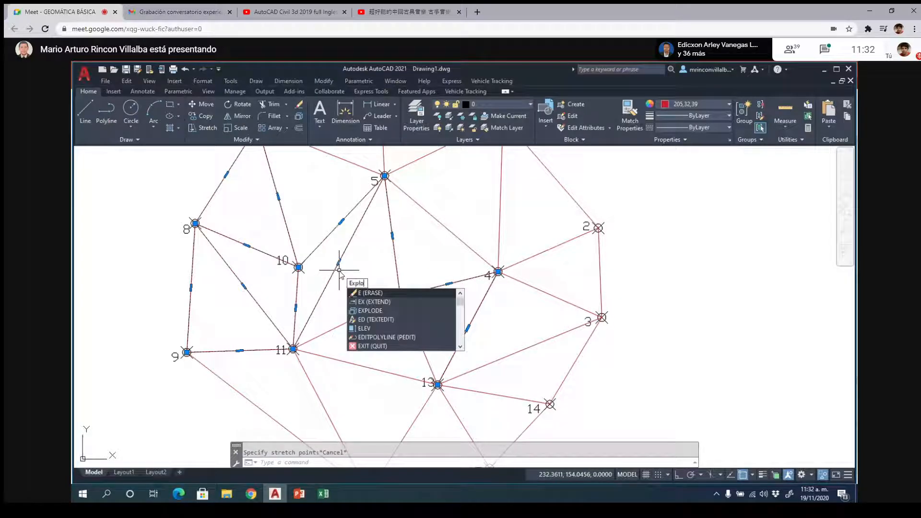
key("Return")
left_click(339, 272)
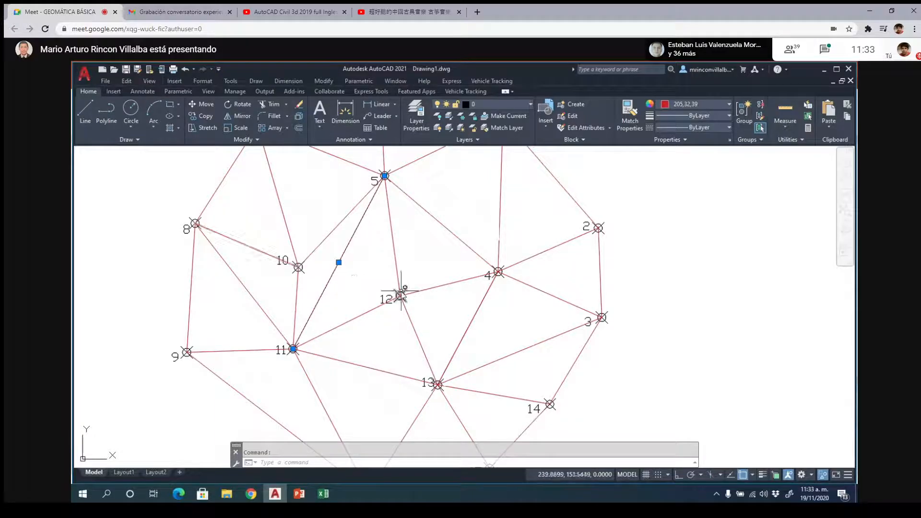
scroll(400, 295, "down", 2)
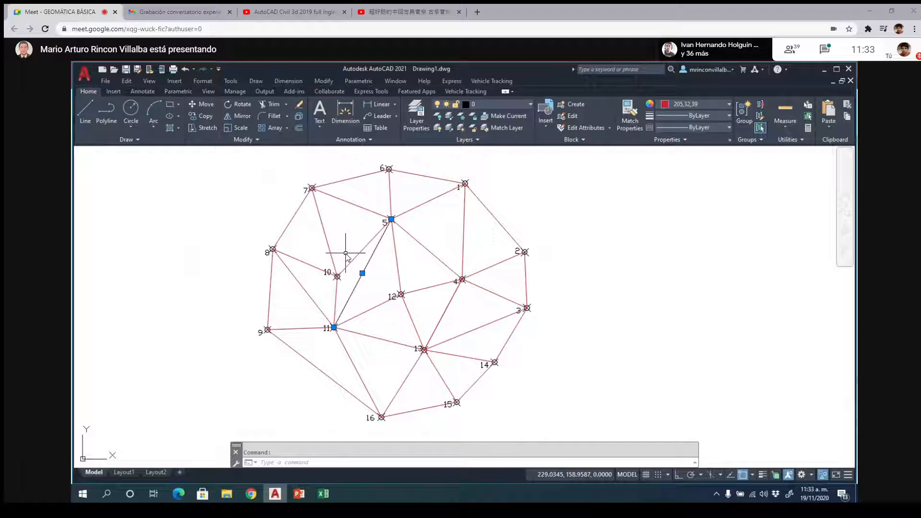
- Switch to File Explorer and open the GEOMATICA BASICA 2020-3 folder in Dropbox
left_click(227, 495)
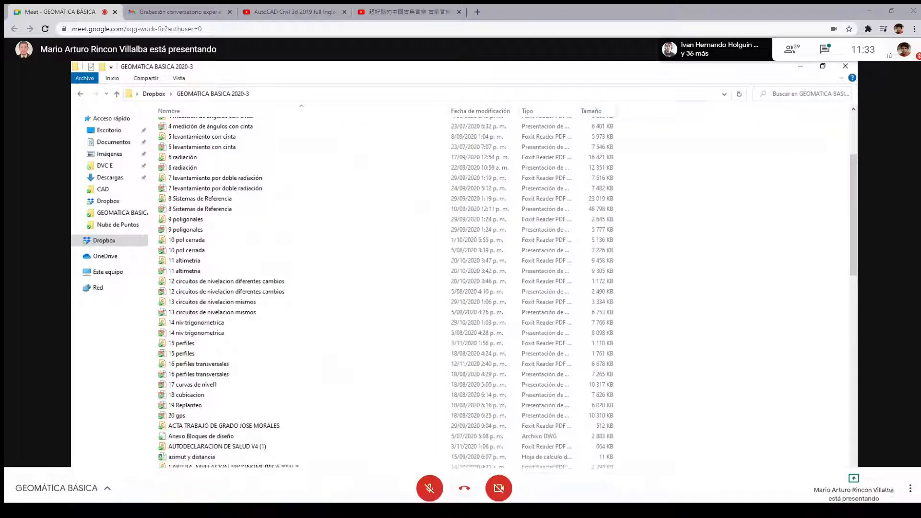
left_click(104, 241)
double_click(285, 373)
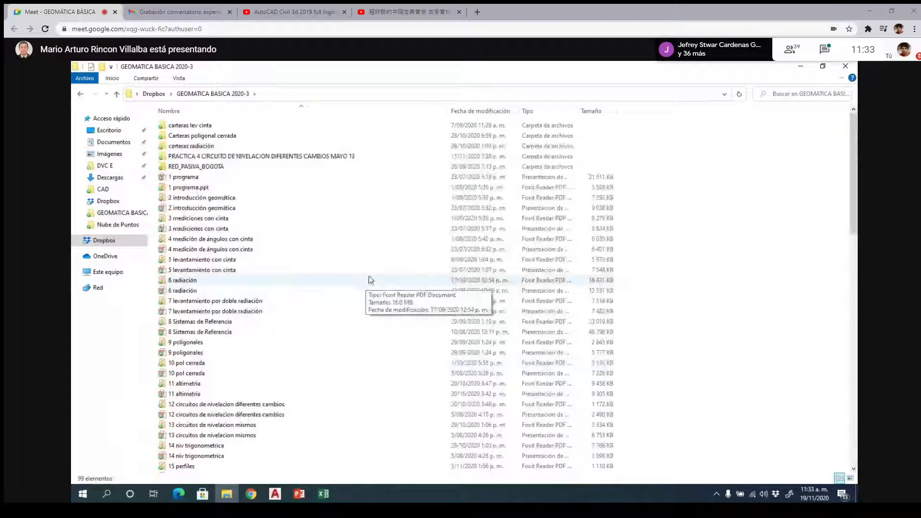
- Open the CARTERA NIVELACION TRIGONOMETRICA 2020-3 PDF to view its field sketch and close it
scroll(369, 281, "down", 3)
scroll(370, 280, "down", 7)
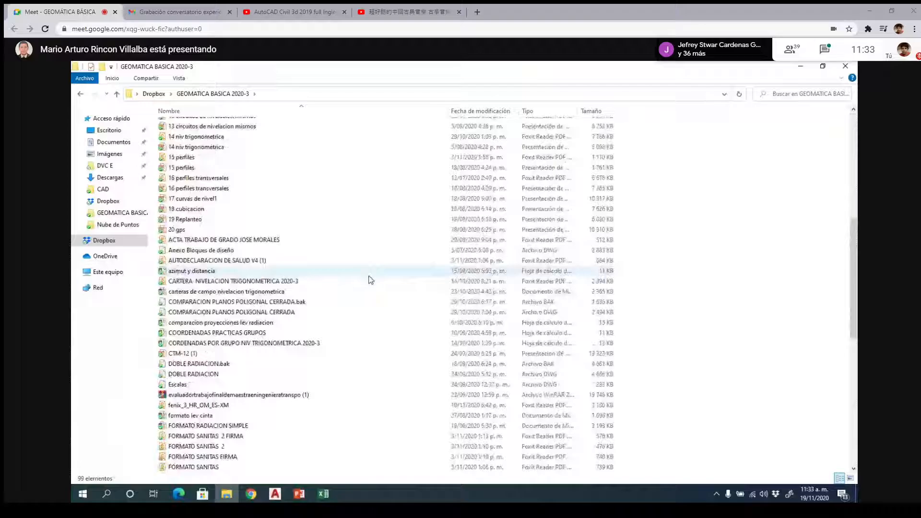
double_click(381, 282)
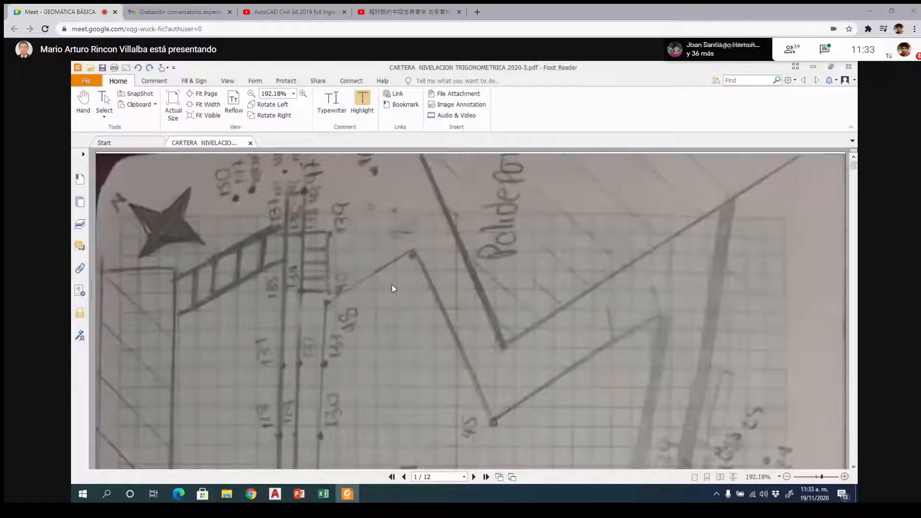
left_click(849, 66)
- Open the Word document "carteras de campo nivelacion trigonometrica" from the folder and enlarge its display to 130%
double_click(221, 292)
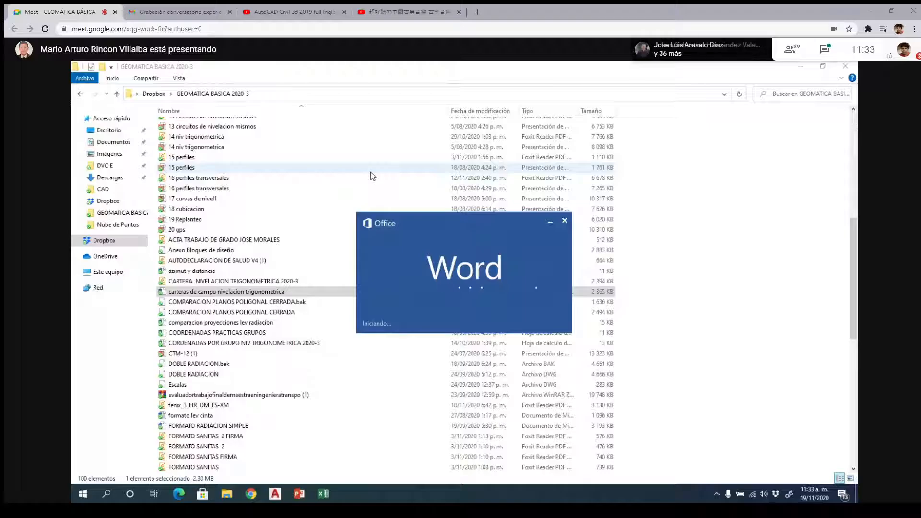
key("F11")
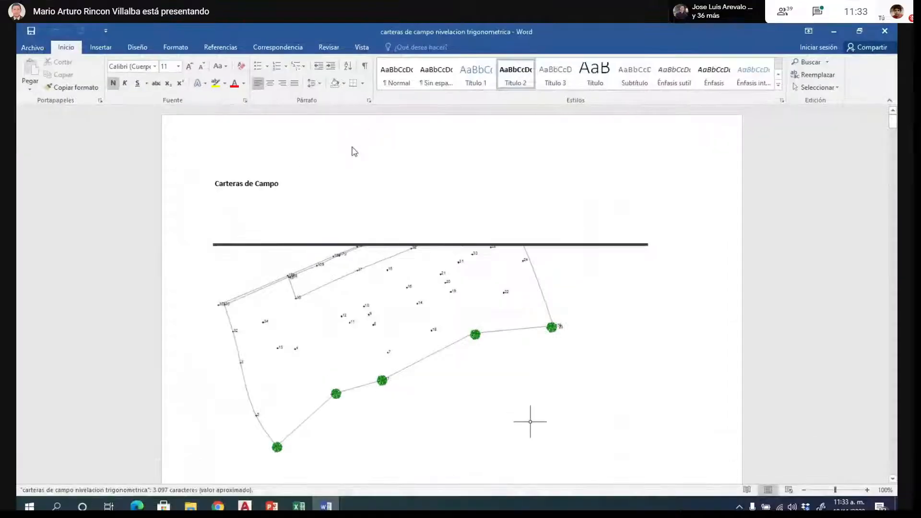
scroll(540, 216, "down", 3)
scroll(539, 215, "down", 1)
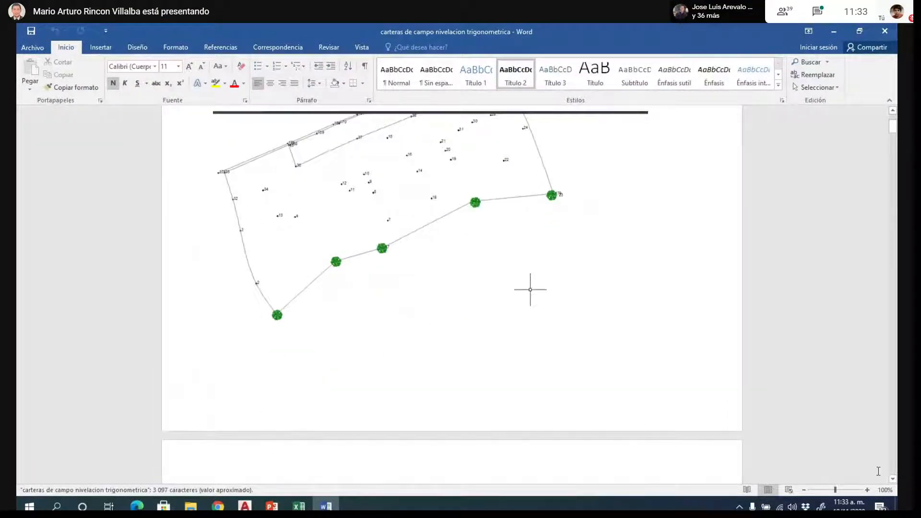
left_click(868, 490)
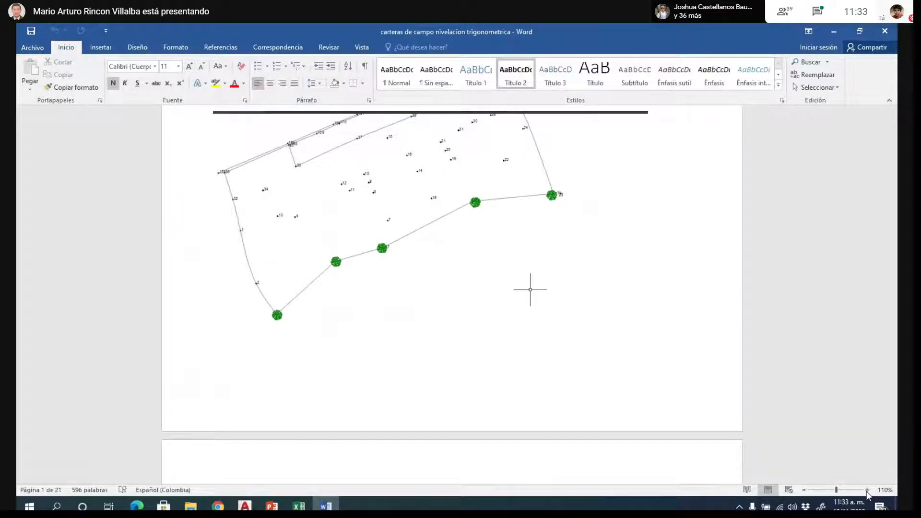
left_click(868, 491)
left_click(868, 491)
- Look through the survey point sketches and site plans on the document's first pages
scroll(632, 274, "down", 2)
scroll(632, 274, "up", 6)
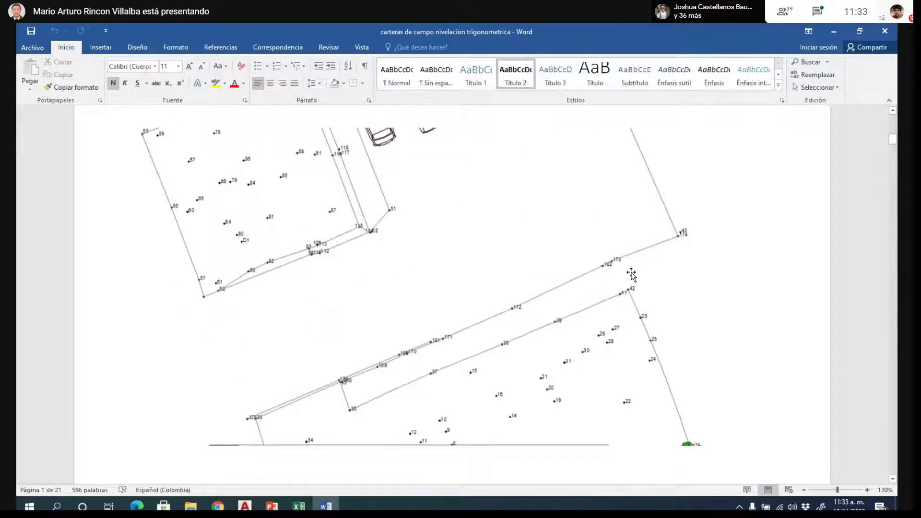
scroll(631, 274, "down", 15)
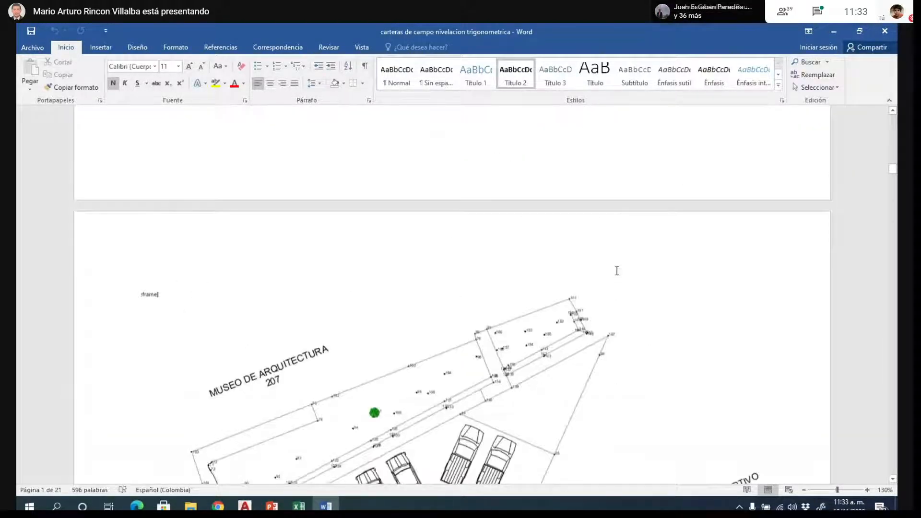
scroll(617, 271, "down", 5)
scroll(616, 273, "down", 10)
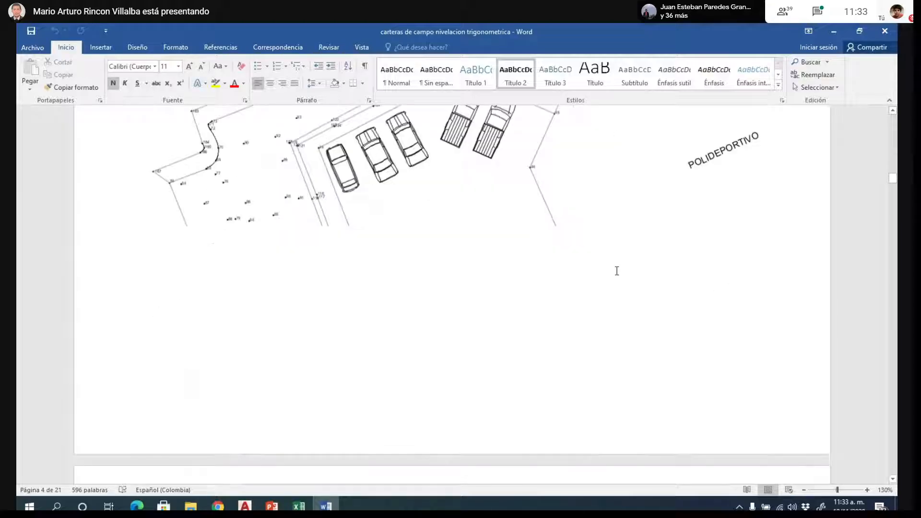
scroll(594, 244, "down", 3)
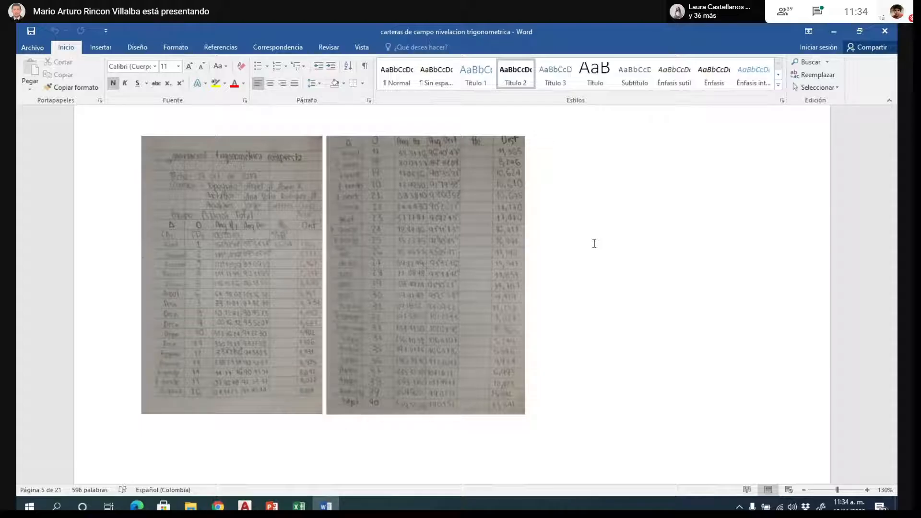
- Examine the photographed field-book tables of angles and distances on the pages after the site plans
left_click(232, 263)
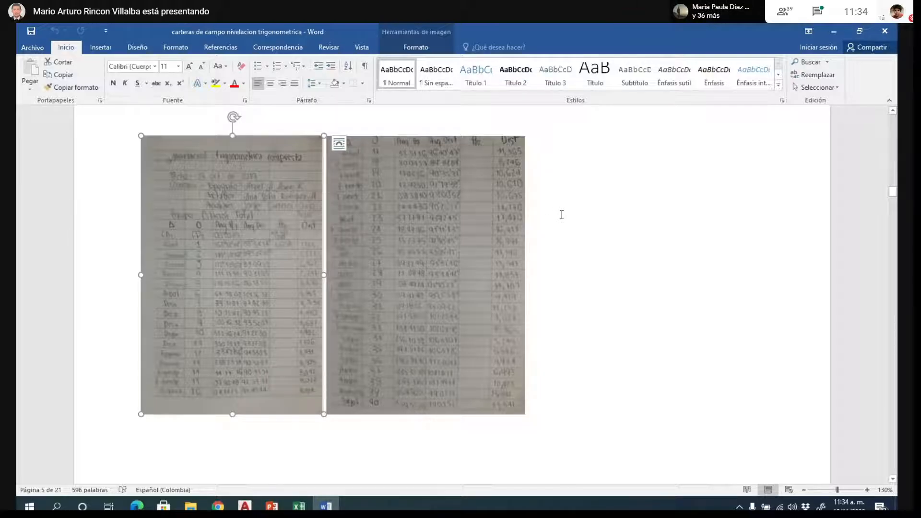
scroll(561, 214, "down", 3)
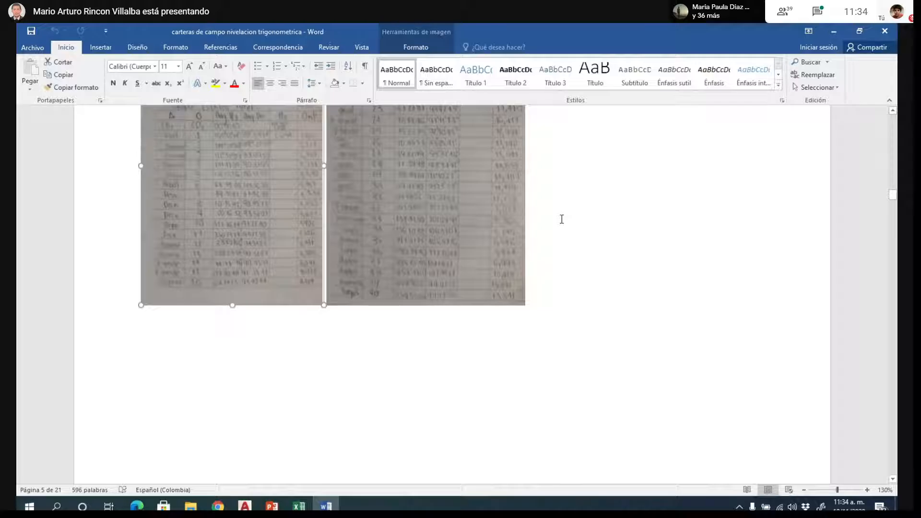
scroll(562, 219, "up", 2)
scroll(562, 219, "up", 1)
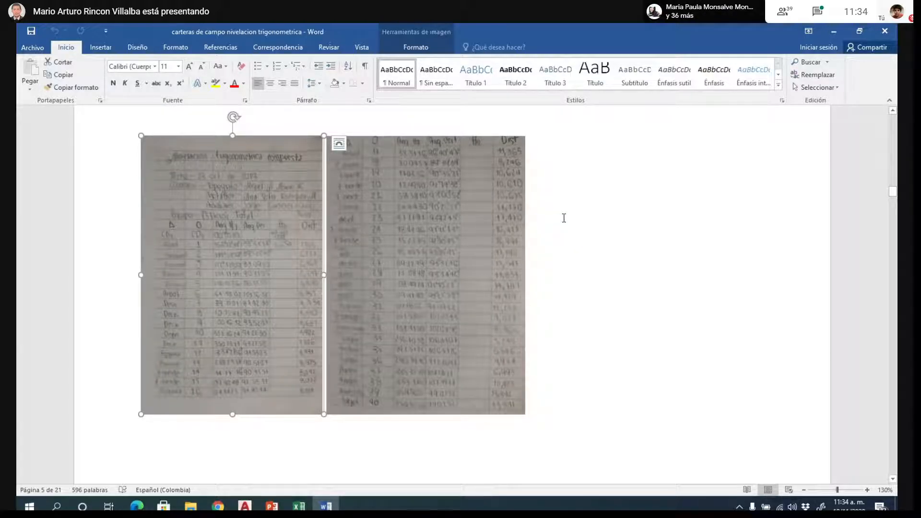
scroll(564, 218, "down", 6)
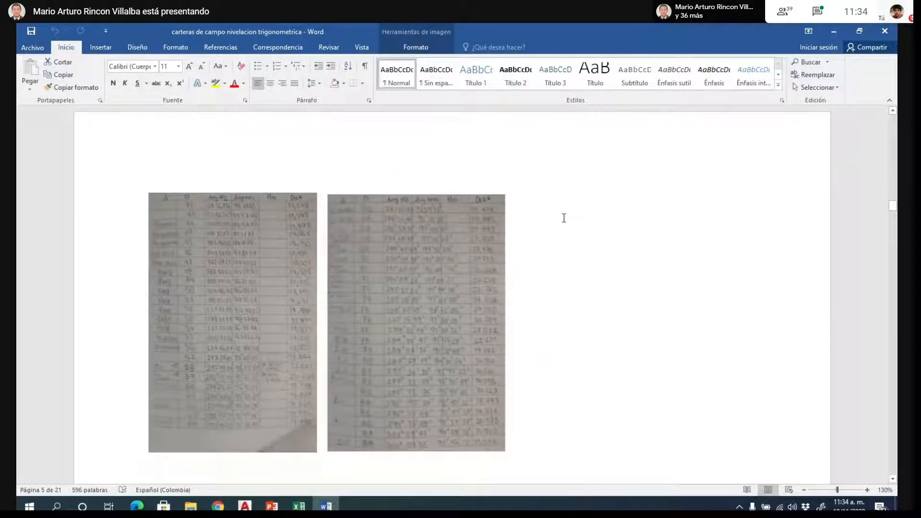
scroll(564, 217, "down", 4)
scroll(564, 218, "down", 5)
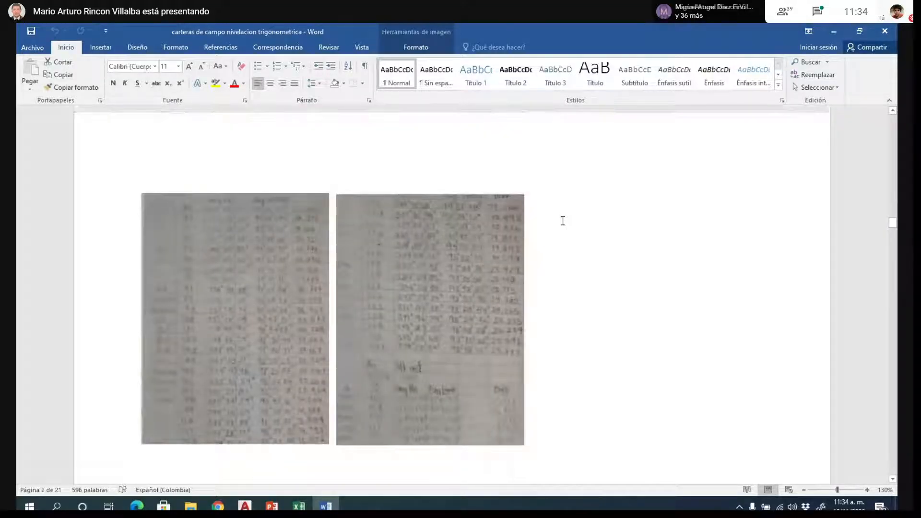
scroll(564, 218, "down", 2)
scroll(564, 220, "up", 4)
scroll(562, 220, "down", 6)
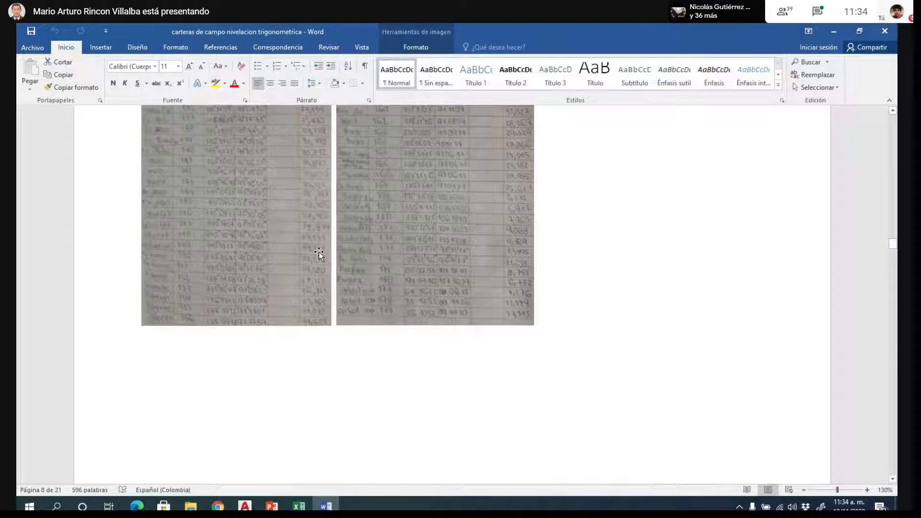
- Enlarge the document display to 180% and examine the photographed field-book tables of angles and distances on page 8 and beyond
left_click(868, 489)
left_click(867, 490)
left_click(868, 490)
left_click(868, 490)
left_click(868, 490)
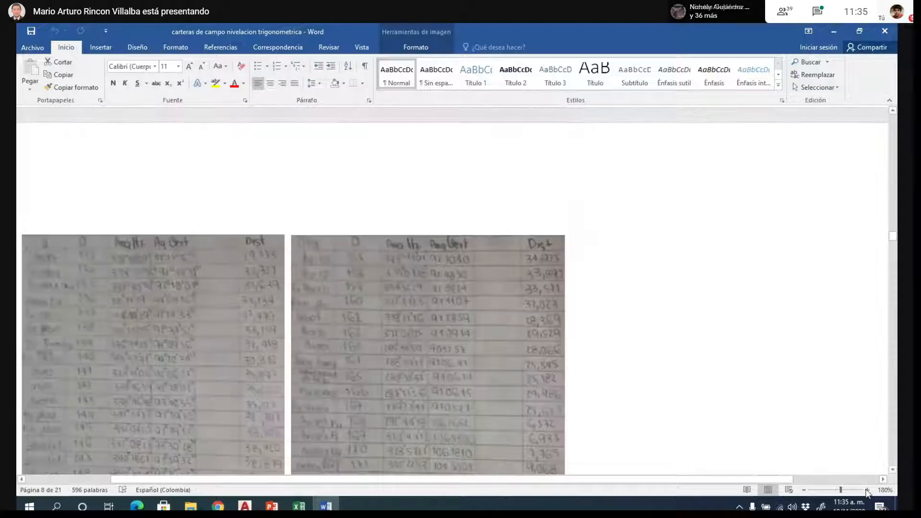
scroll(701, 234, "down", 3)
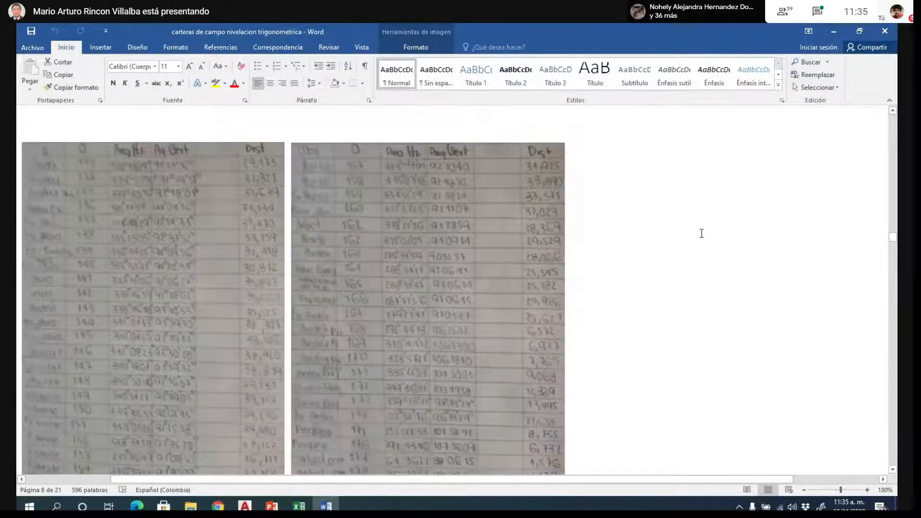
scroll(702, 233, "down", 3)
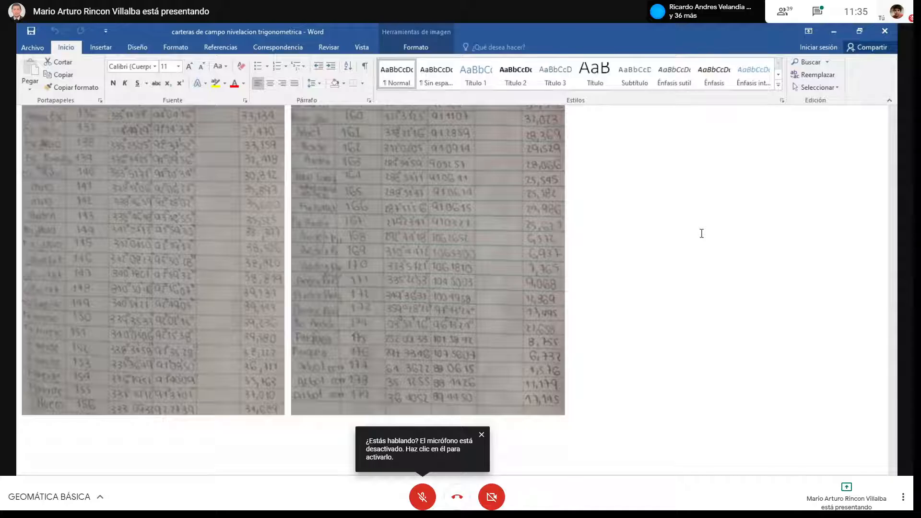
scroll(700, 235, "down", 5)
scroll(699, 237, "down", 10)
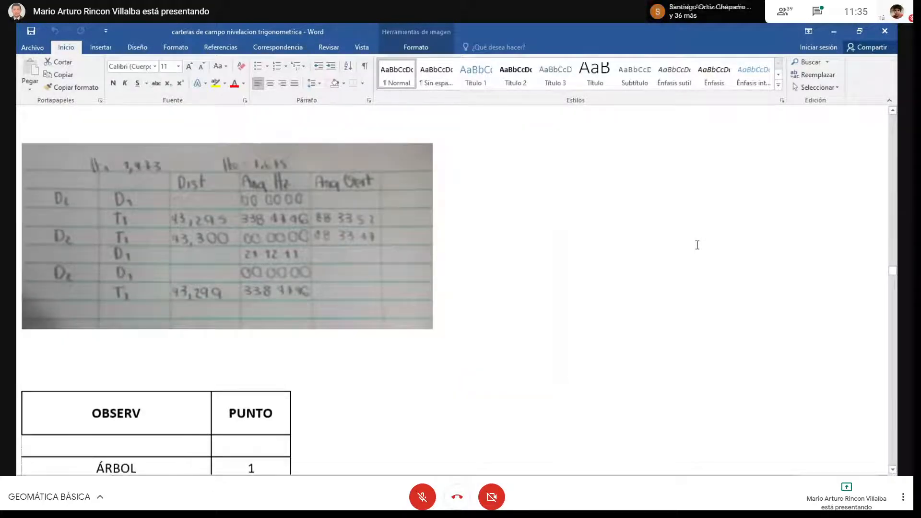
- Look through the OBSERV and PUNTO point description tables and the NORTE, ESTE and COTA coordinates listed for each group
scroll(694, 245, "down", 12)
scroll(456, 279, "down", 15)
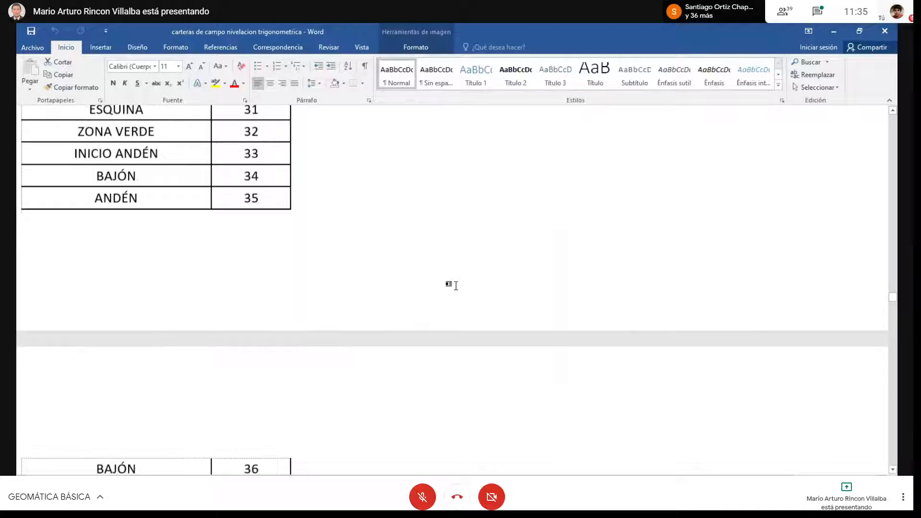
scroll(453, 289, "down", 20)
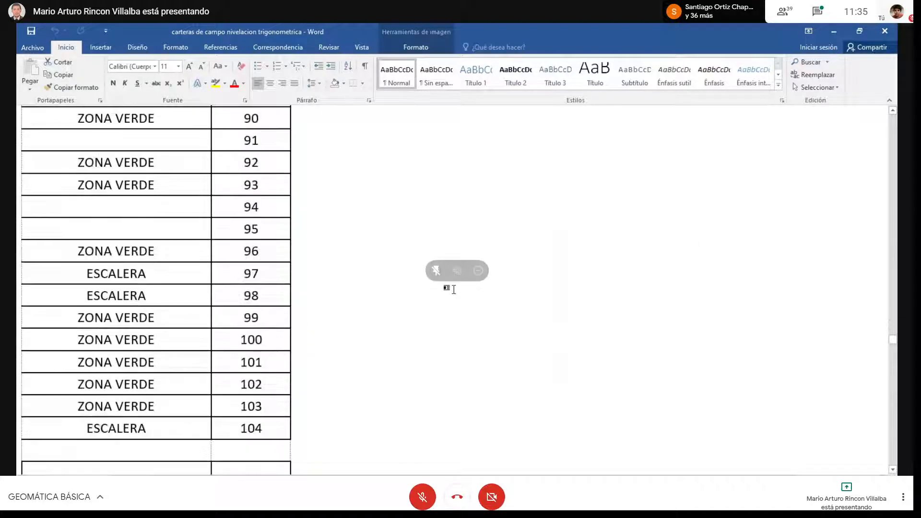
scroll(462, 298, "down", 10)
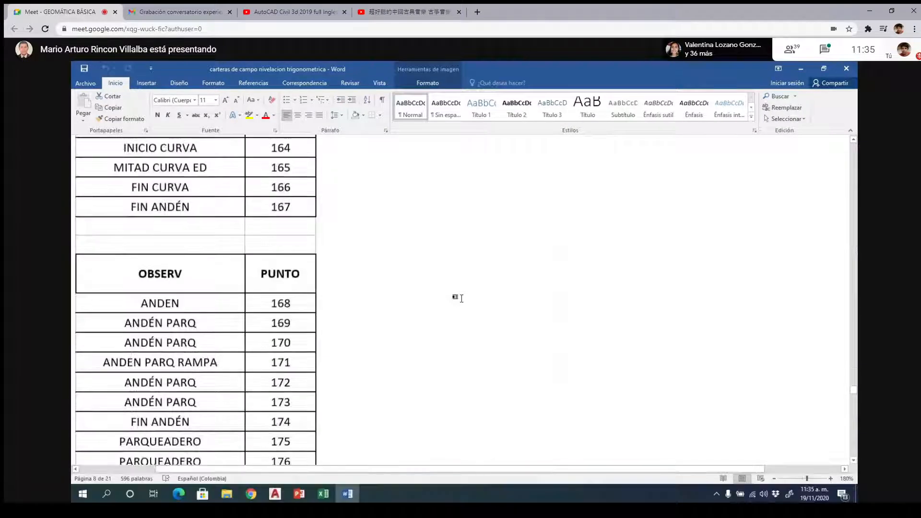
key("F11")
scroll(454, 289, "down", 14)
scroll(455, 287, "down", 5)
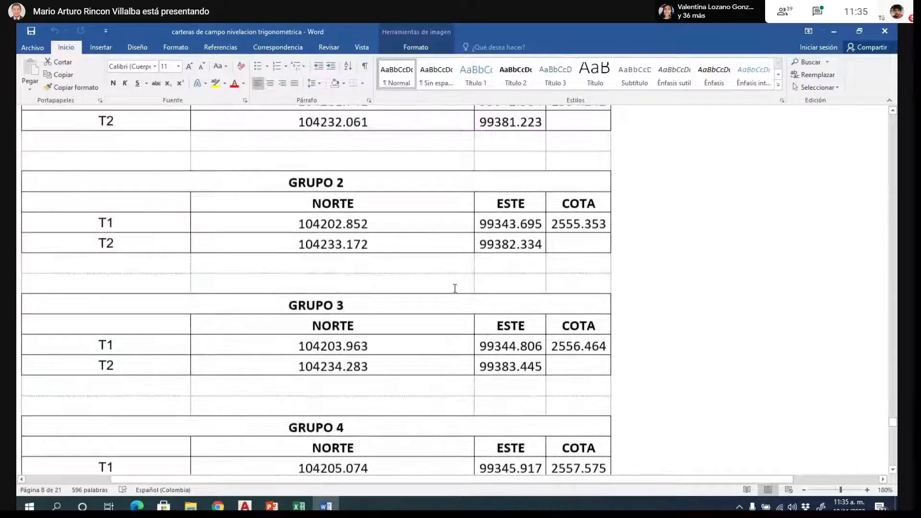
scroll(582, 286, "down", 6)
- Go back through the point description tables and field-book photos to the site plan with the parked vehicles
scroll(583, 286, "up", 9)
scroll(583, 286, "up", 12)
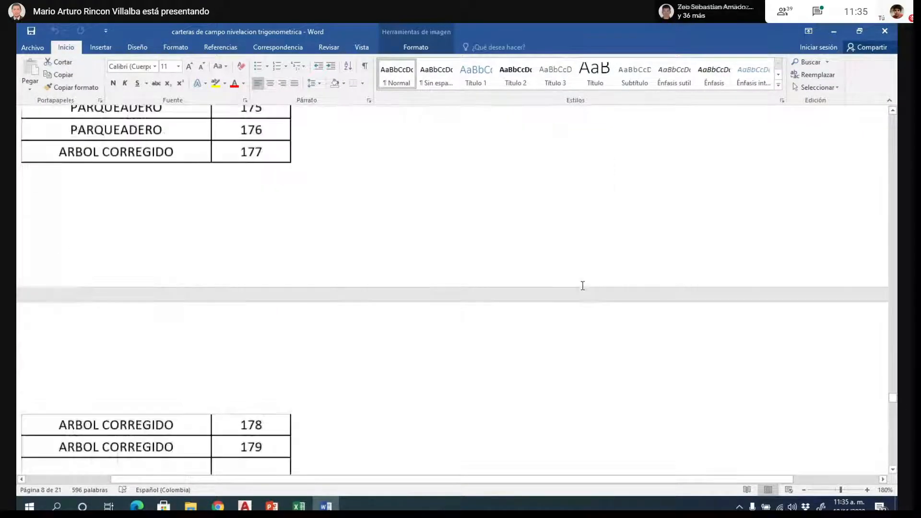
scroll(581, 286, "up", 20)
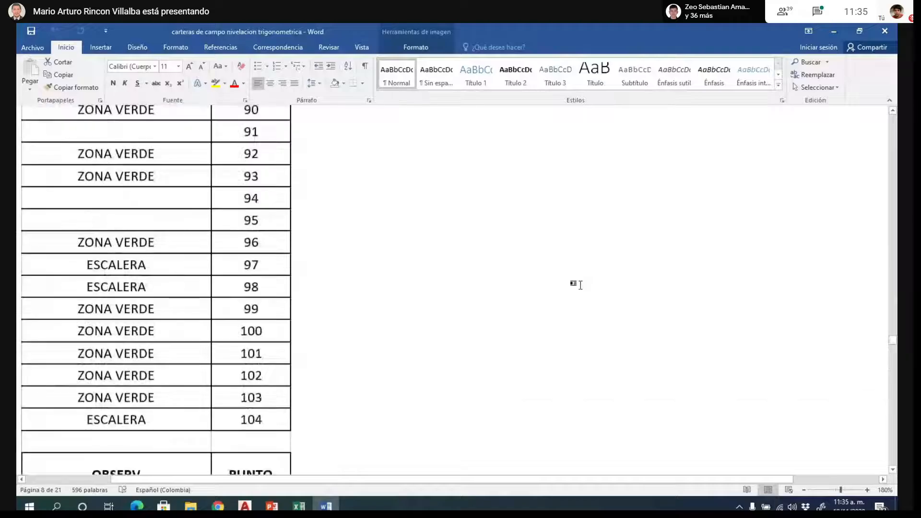
scroll(581, 285, "up", 20)
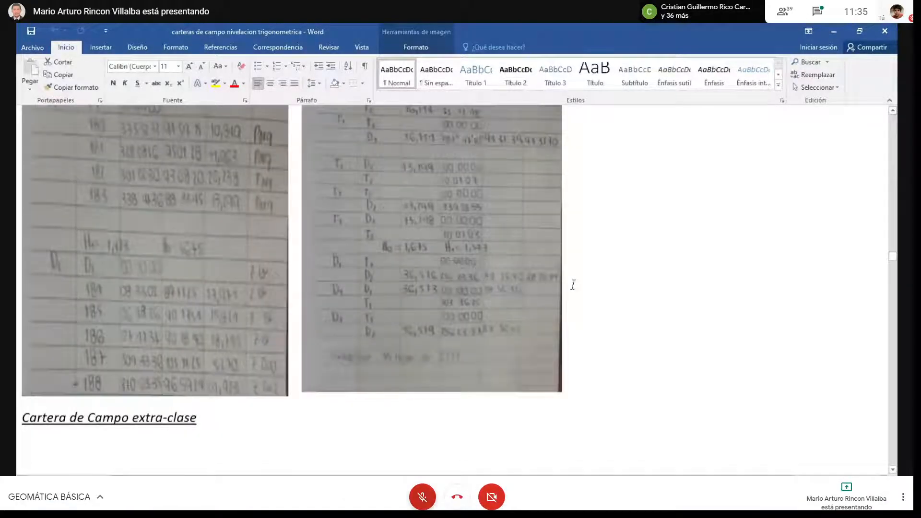
scroll(573, 284, "up", 10)
left_click(423, 496)
scroll(574, 285, "up", 4)
key("ctrl+d")
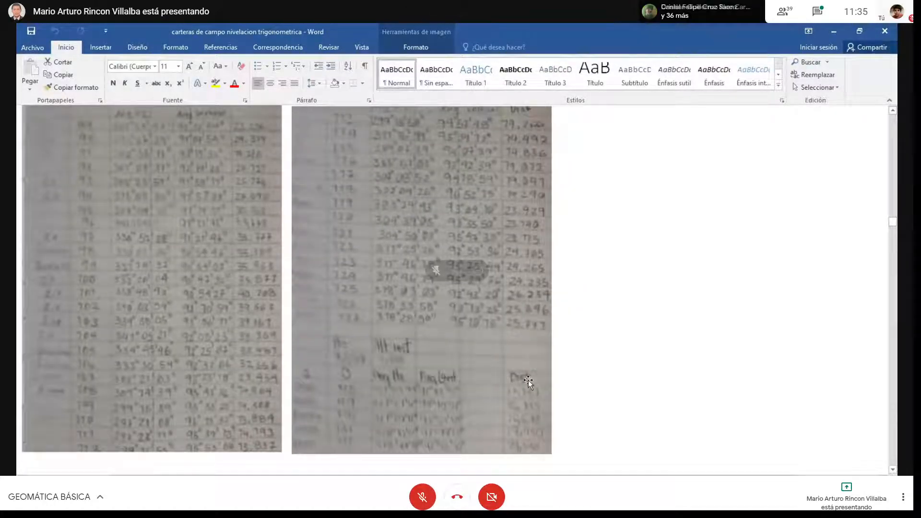
scroll(594, 309, "up", 5)
scroll(594, 308, "up", 5)
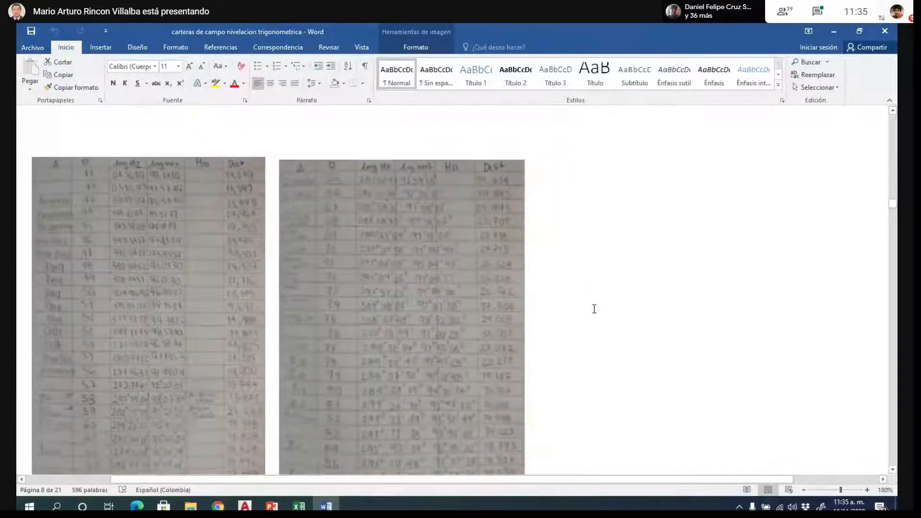
scroll(594, 308, "up", 10)
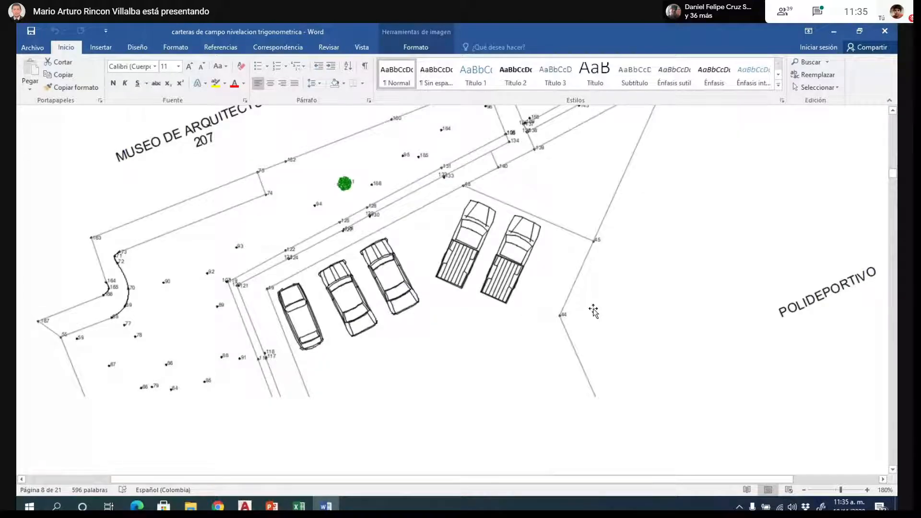
- Examine the site plan between MUSEO DE ARQUITECTURA and POLIDEPORTIVO, reducing the document display to 160%
scroll(594, 311, "up", 2)
scroll(621, 247, "down", 1)
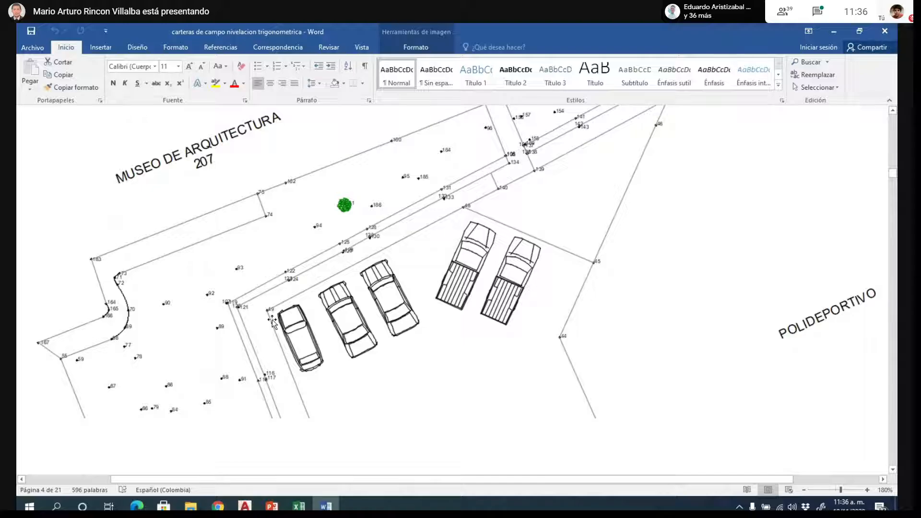
scroll(328, 360, "down", 2)
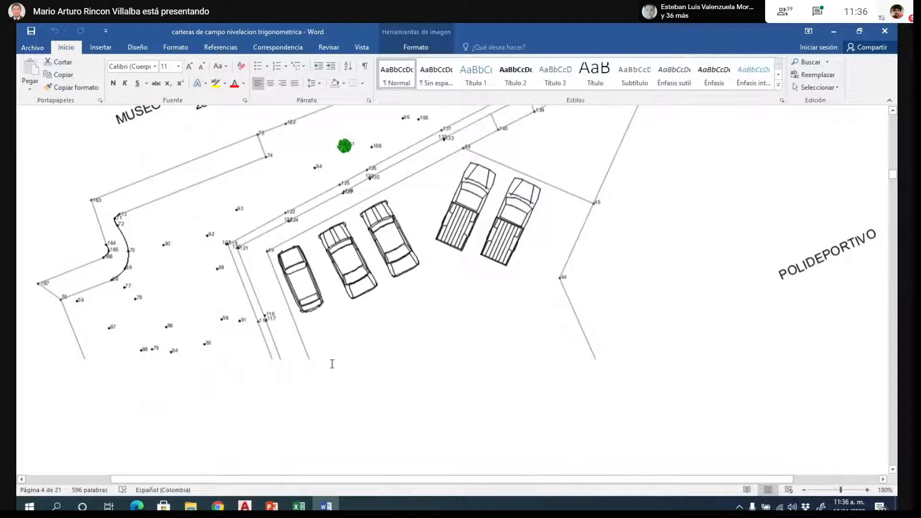
scroll(332, 364, "up", 6)
scroll(620, 291, "down", 2, "ctrl")
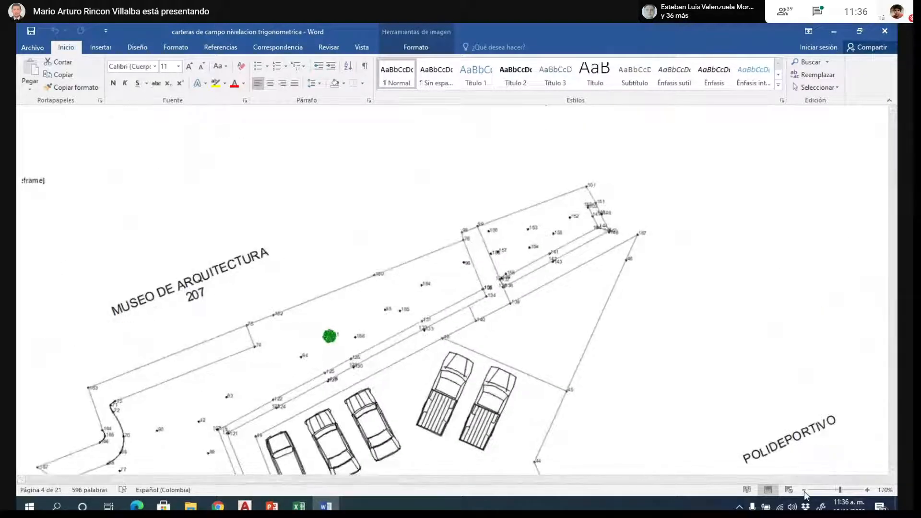
scroll(619, 291, "down", 1)
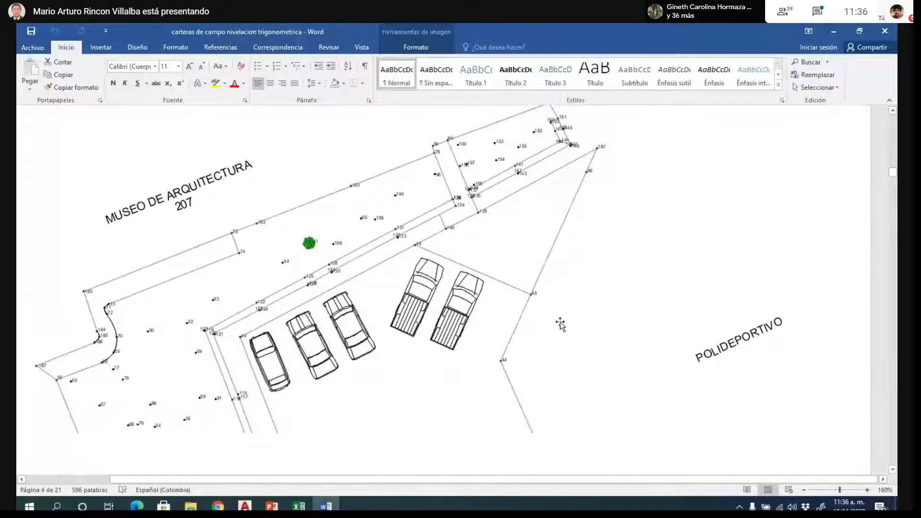
- Switch to AutoCAD to view the triangulated survey points, and return to the Word field-notes document
key("alt+Tab")
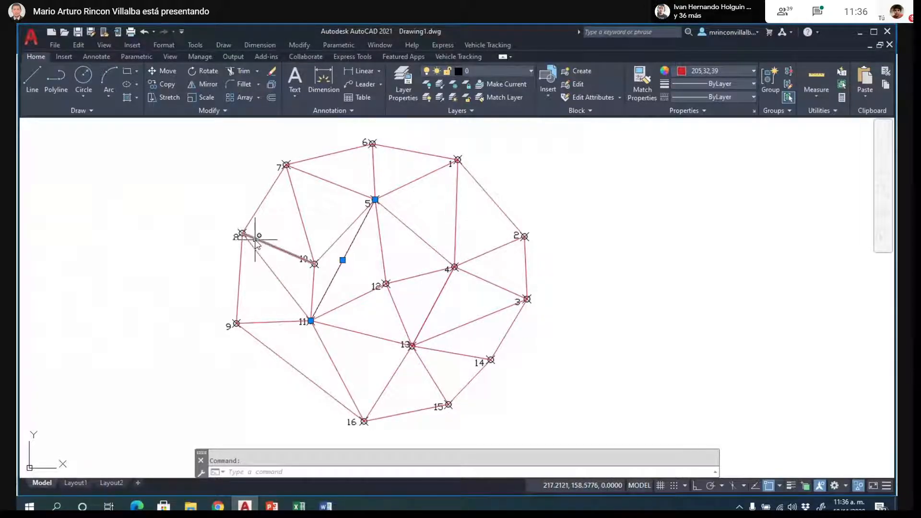
mouse_move(254, 236)
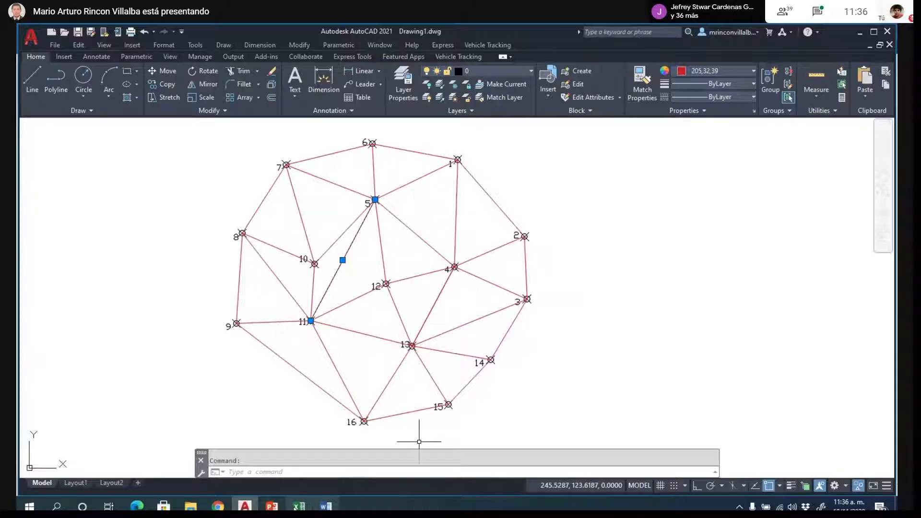
mouse_move(272, 506)
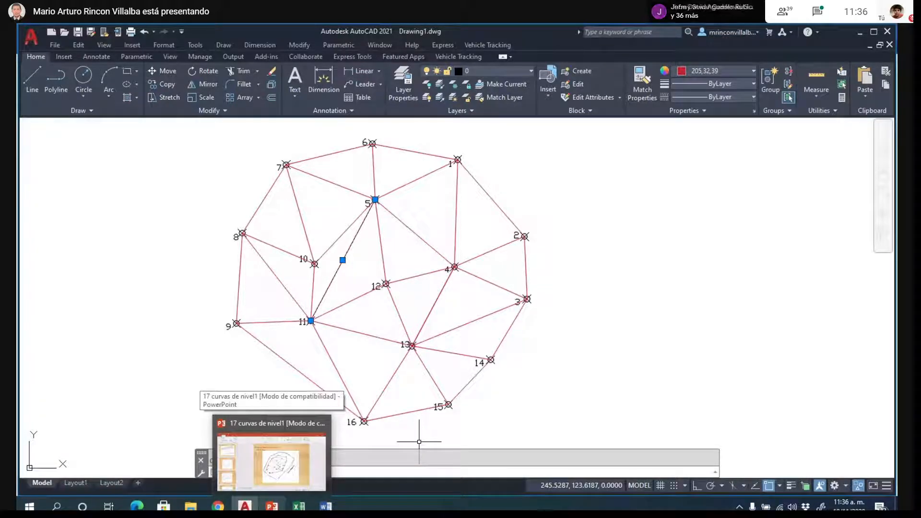
left_click(326, 506)
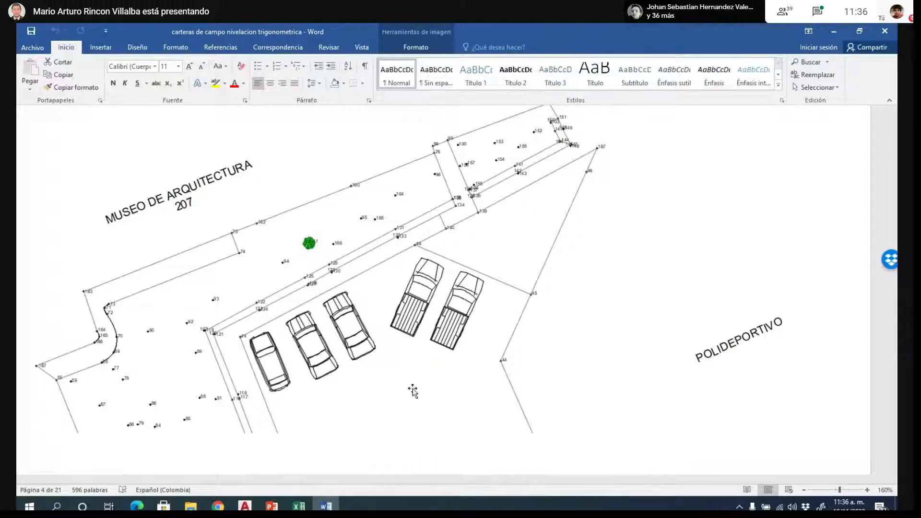
- Examine the field-book photos on pages 5 and 6 and return to the first table of the trigonometric levelling notes
scroll(417, 336, "down", 10)
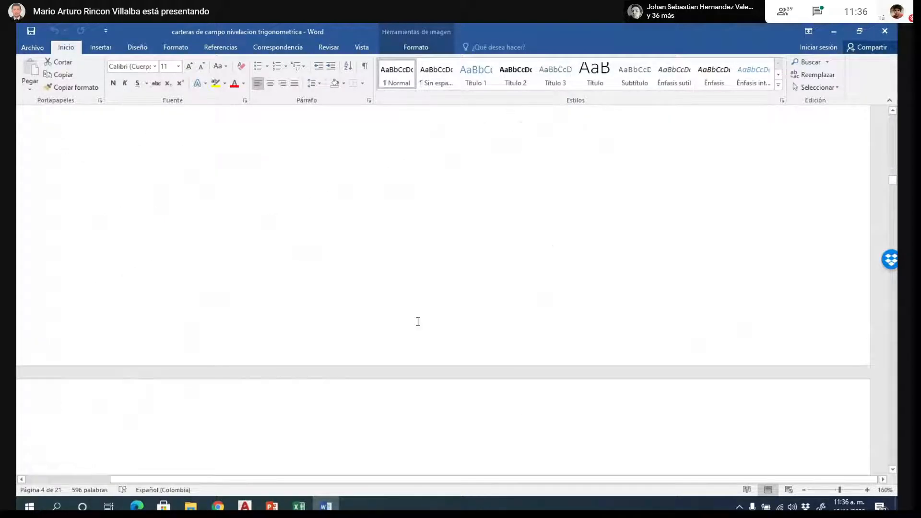
scroll(316, 319, "down", 4)
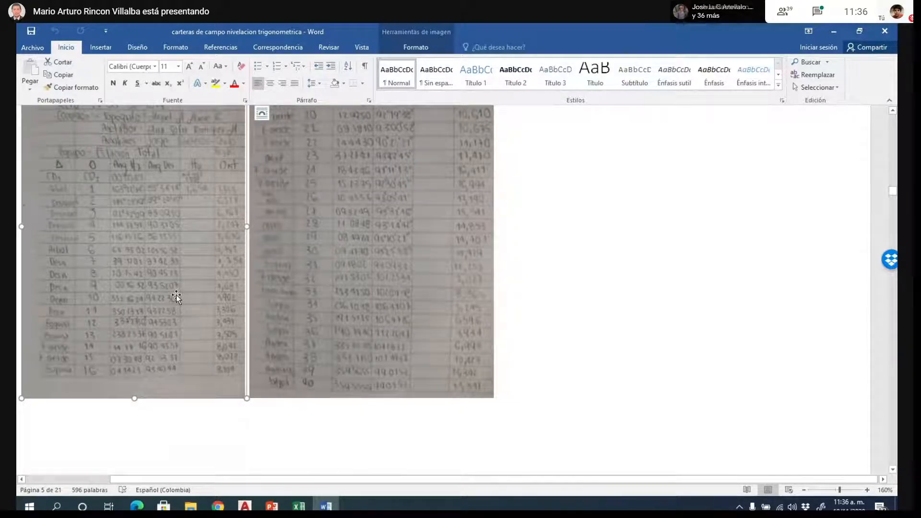
scroll(232, 308, "up", 2)
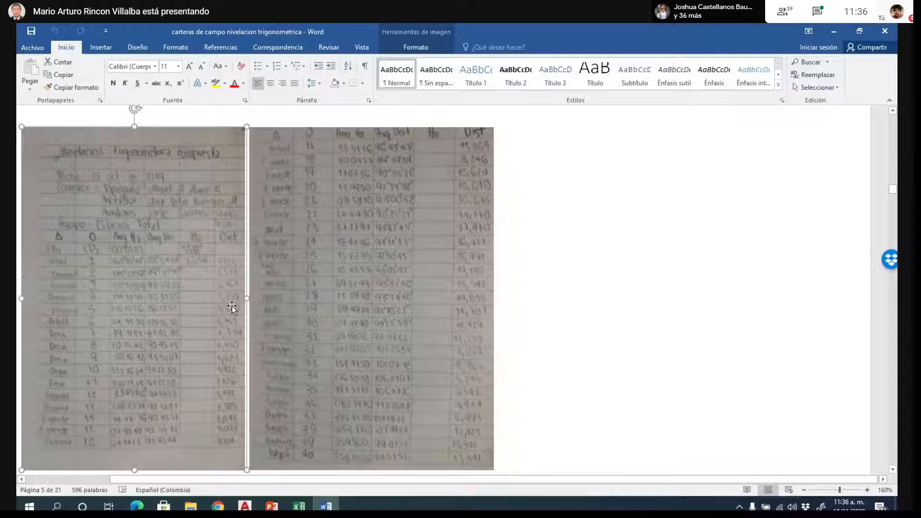
scroll(232, 308, "up", 1)
scroll(263, 312, "up", 1)
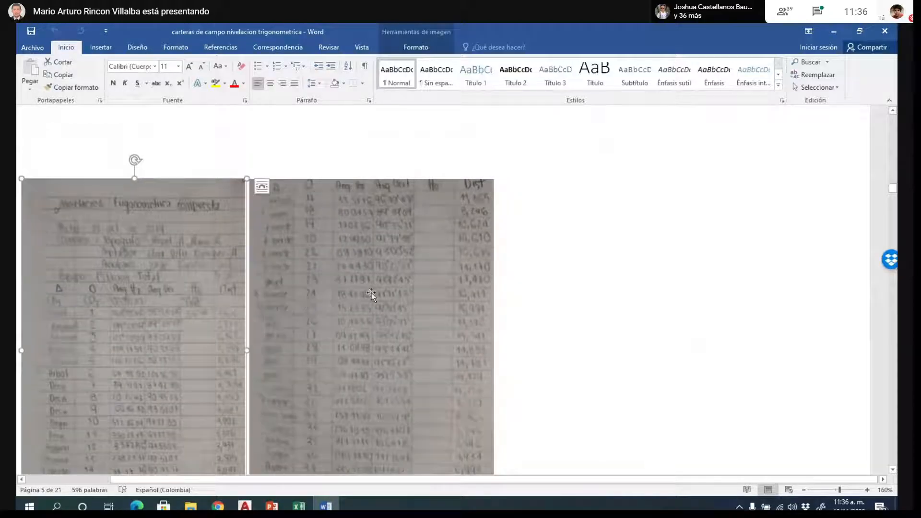
scroll(376, 294, "down", 10)
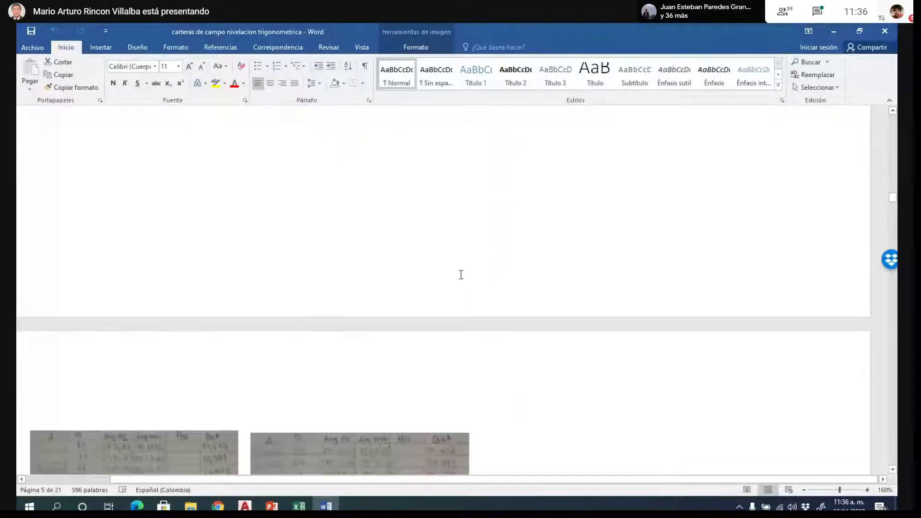
scroll(488, 273, "down", 2)
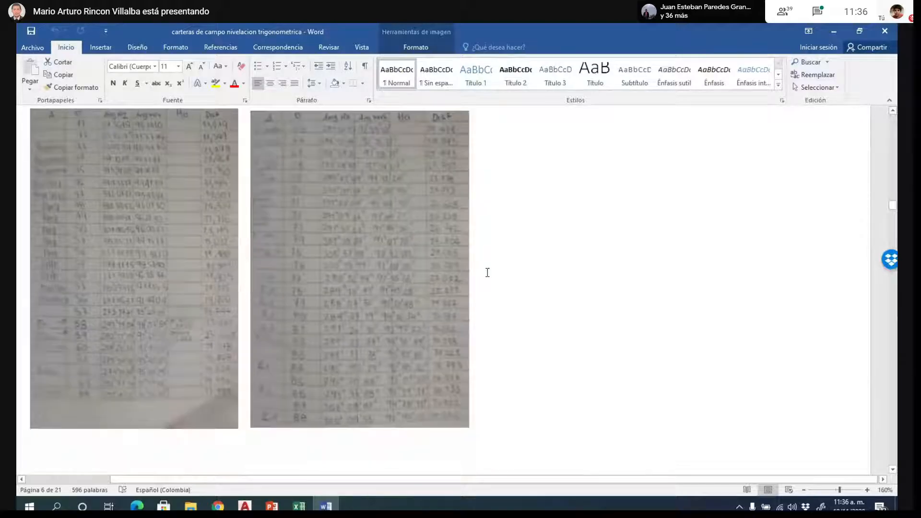
scroll(488, 273, "down", 1)
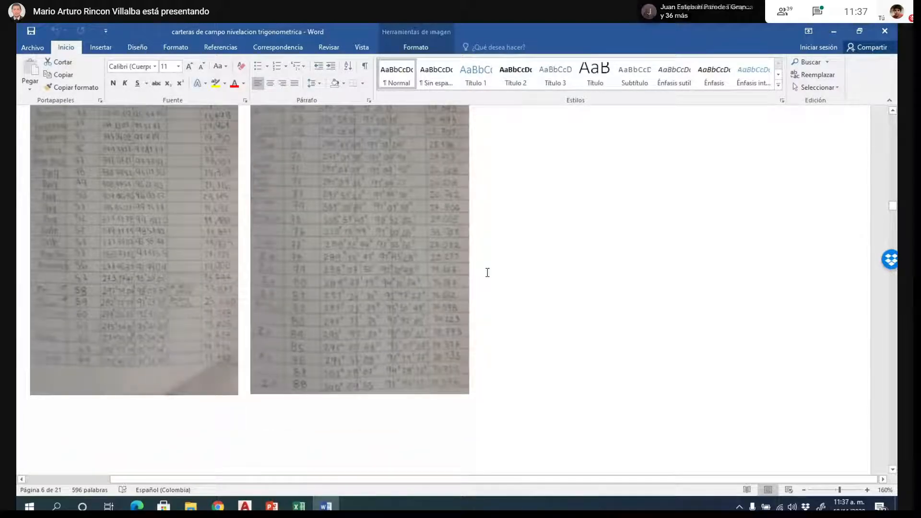
scroll(487, 273, "up", 6)
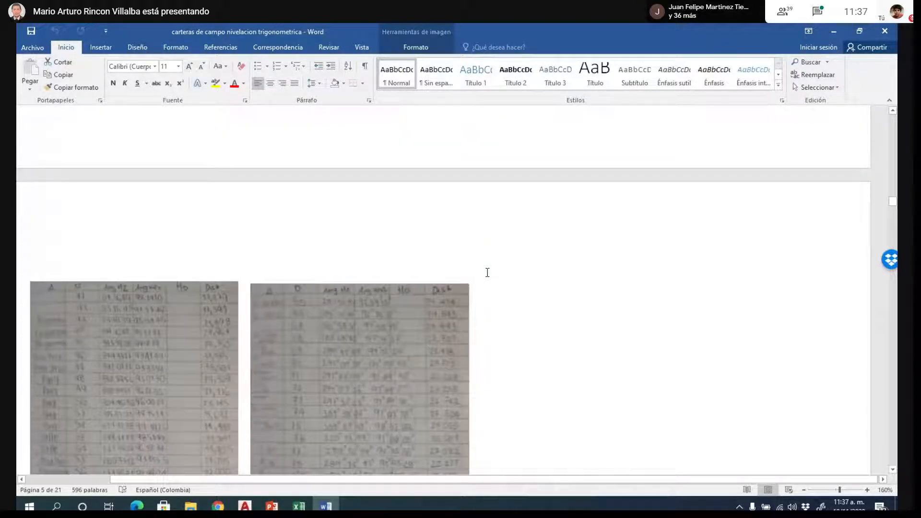
scroll(487, 272, "up", 10)
scroll(486, 274, "up", 2)
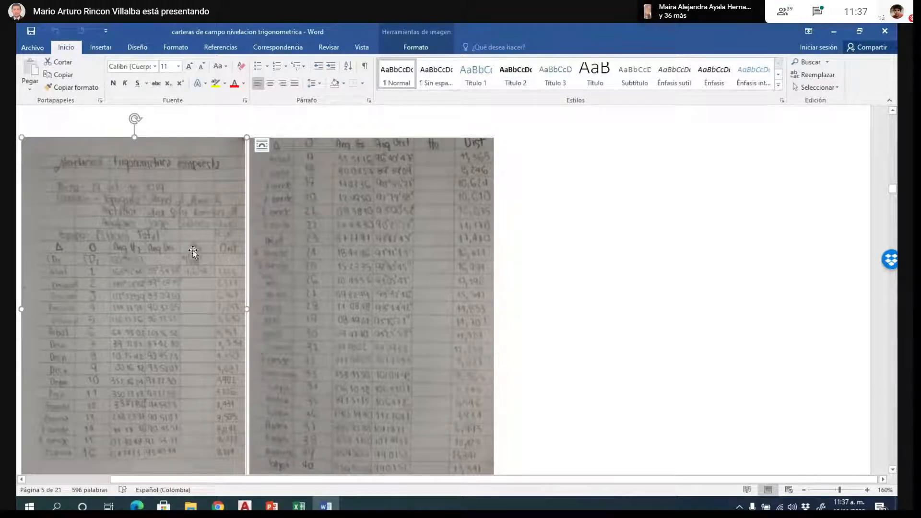
- Enlarge the first field-book photo to about double its width and read its angle, height and distance columns
scroll(252, 181, "down", 3)
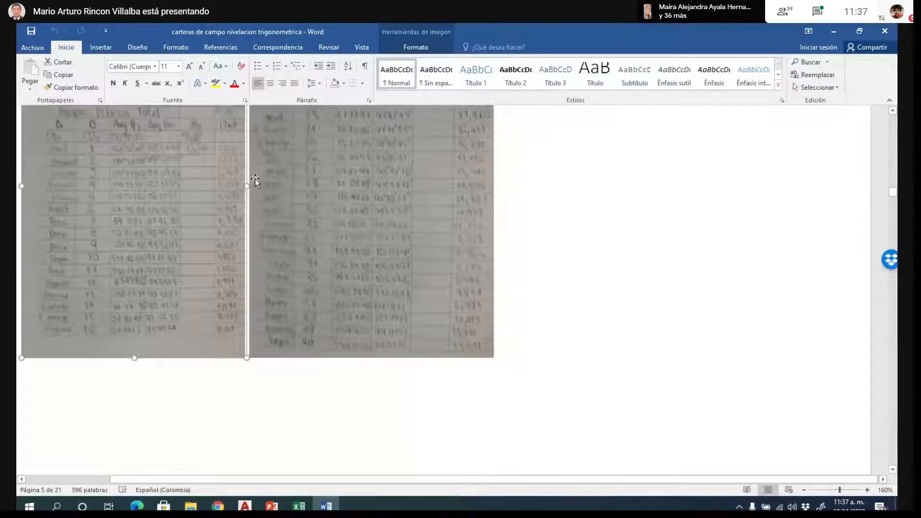
left_click_drag(247, 357, 461, 442)
scroll(382, 259, "down", 1)
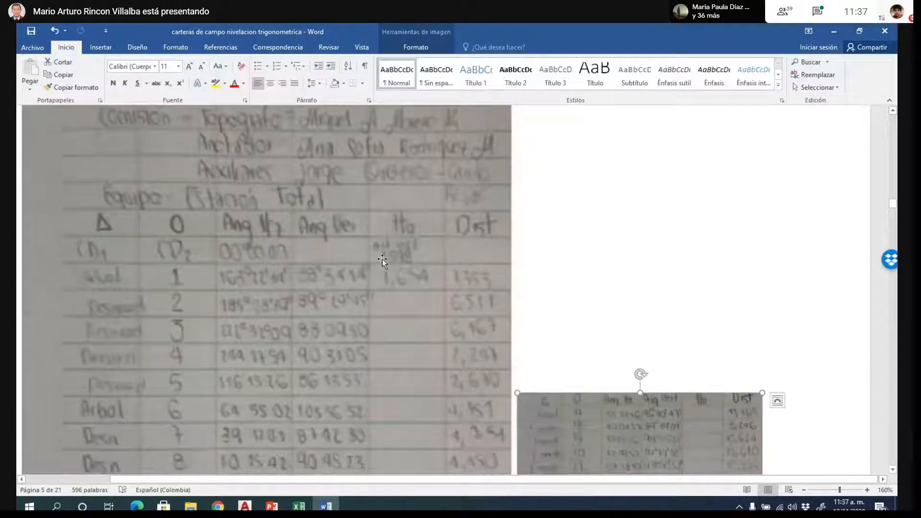
scroll(444, 225, "down", 1)
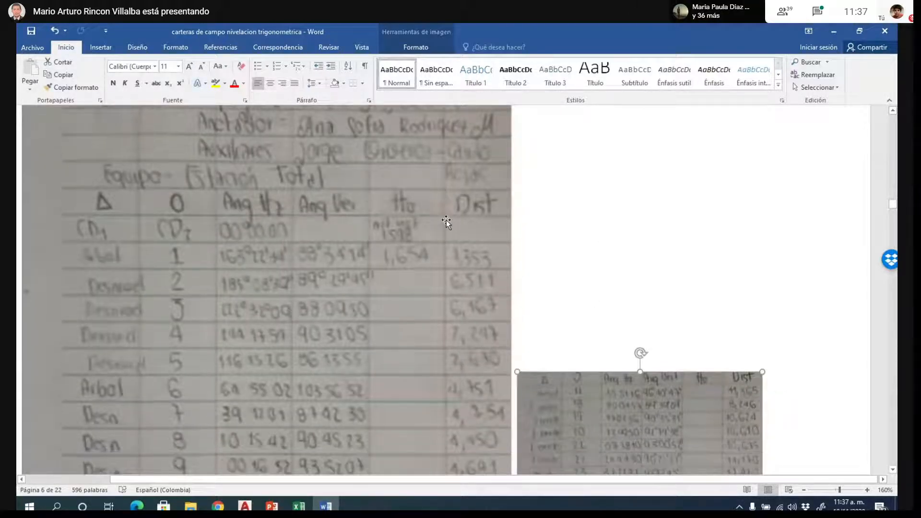
scroll(422, 207, "down", 1)
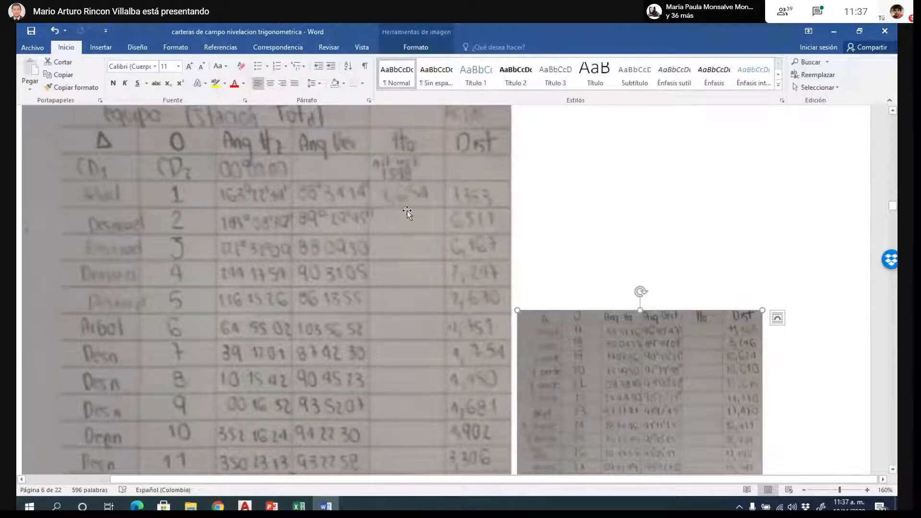
- Enlarge the first field-book photo on page 7 to nearly double its width and read its rows through point 64
scroll(422, 144, "down", 1)
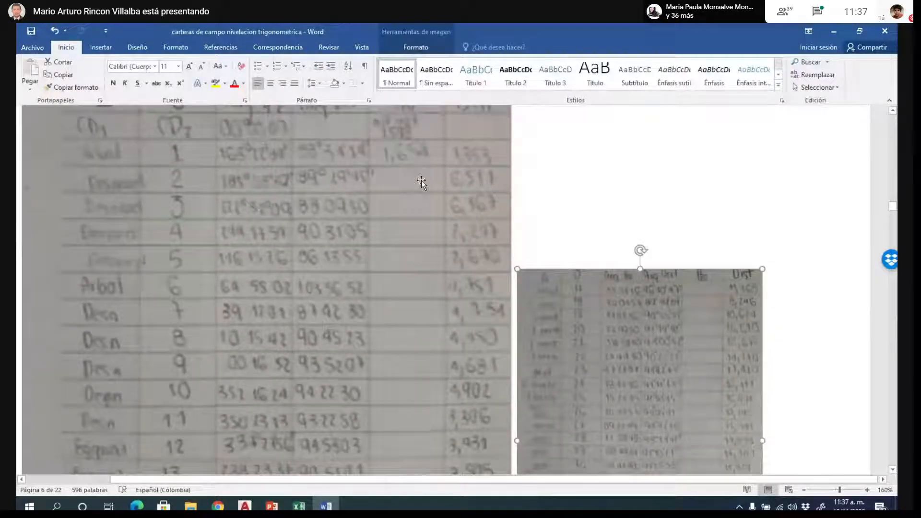
scroll(408, 173, "down", 4)
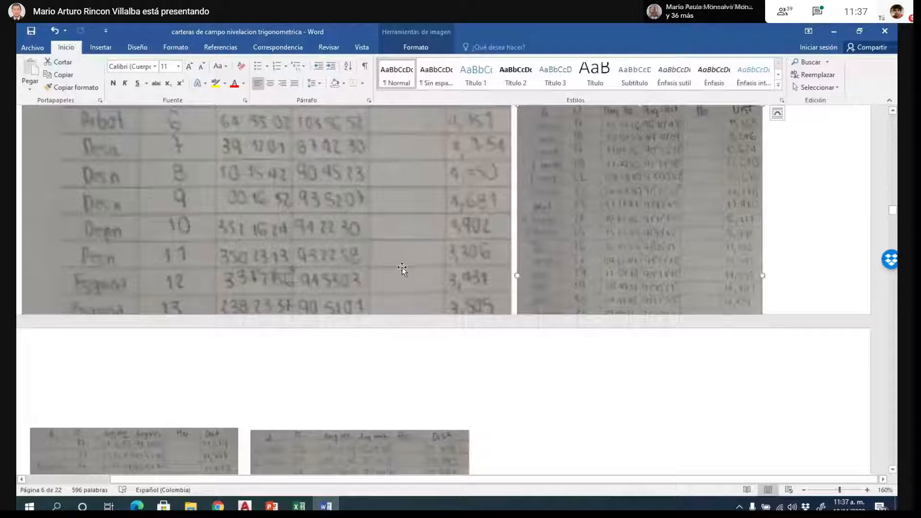
scroll(409, 288, "down", 4)
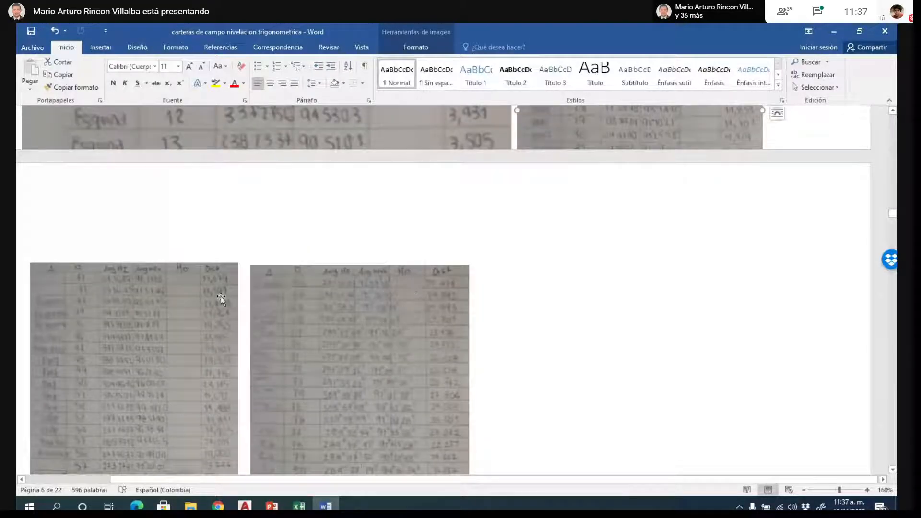
scroll(226, 388, "down", 2)
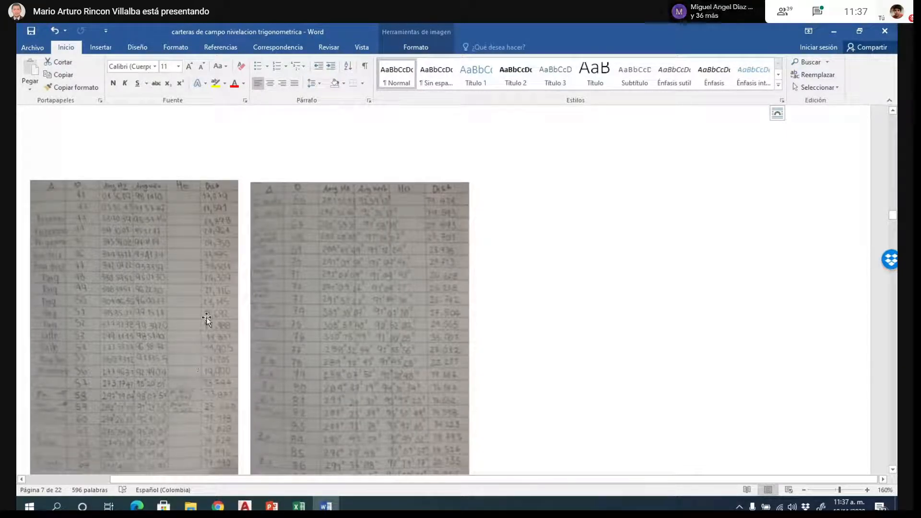
scroll(236, 259, "down", 1)
left_click(237, 259)
scroll(234, 338, "down", 3)
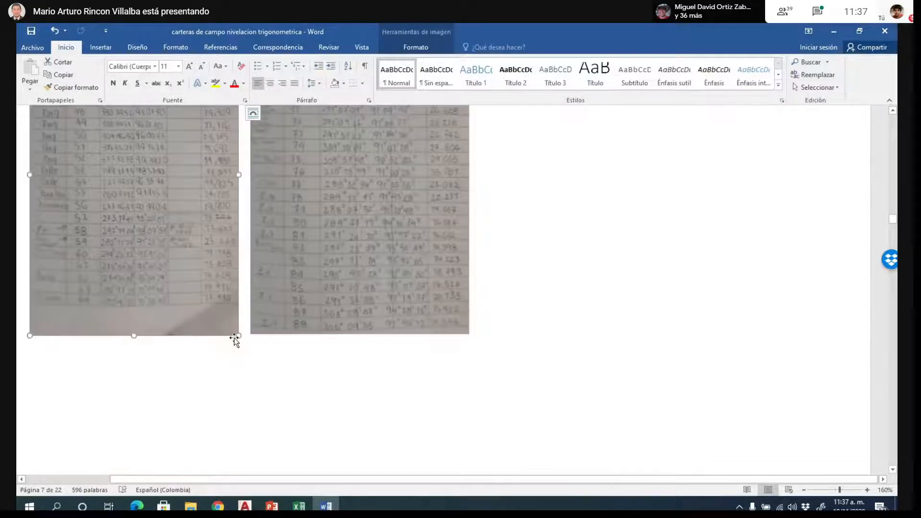
left_click_drag(234, 338, 421, 390)
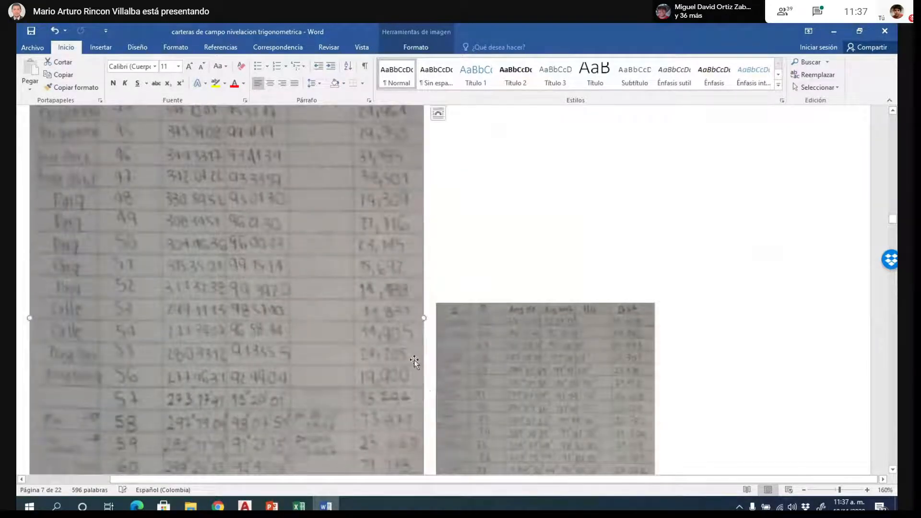
scroll(488, 196, "down", 3)
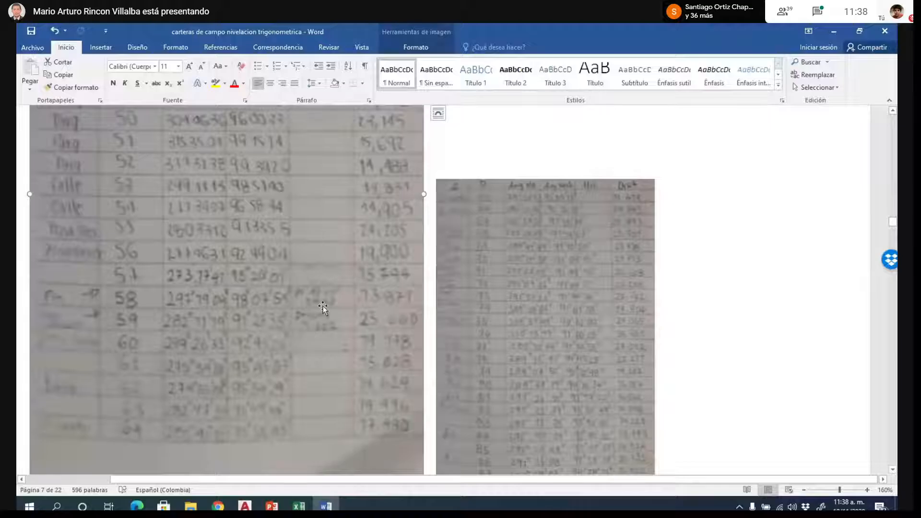
scroll(533, 192, "down", 1)
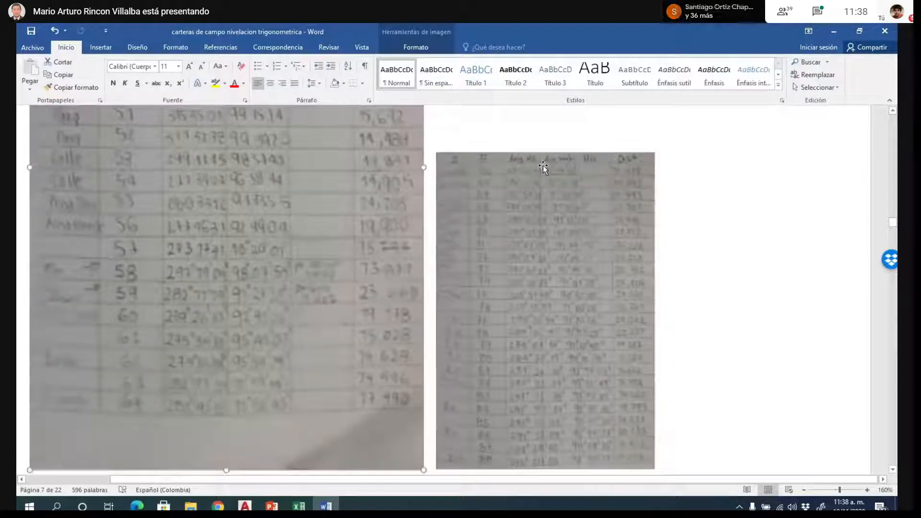
- Examine the field-book photos on pages 8 and 9 and the two above the Cartera de Campo extra-clase heading
scroll(544, 168, "down", 10)
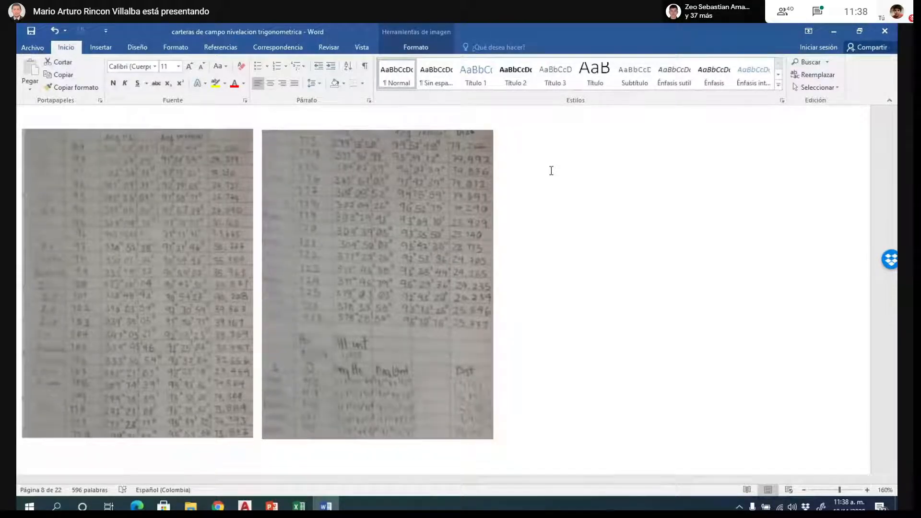
scroll(551, 171, "down", 15)
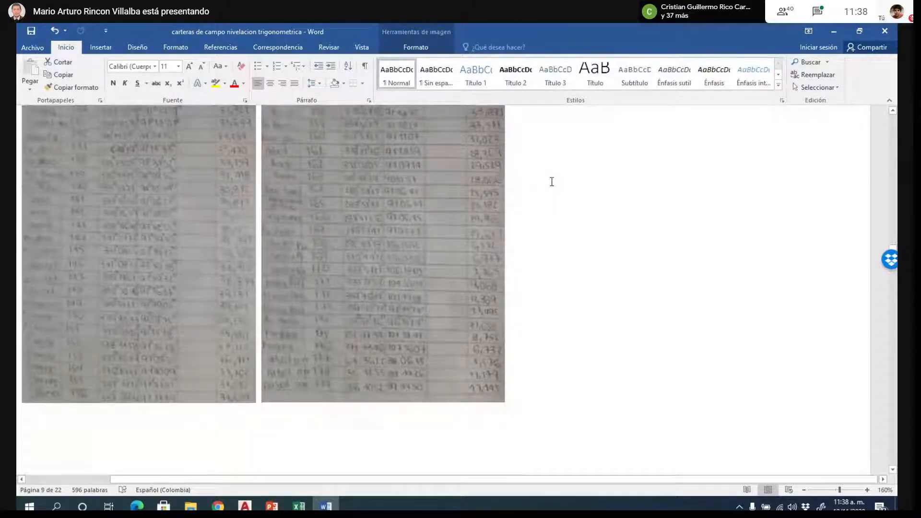
scroll(552, 182, "up", 2)
scroll(552, 182, "up", 1)
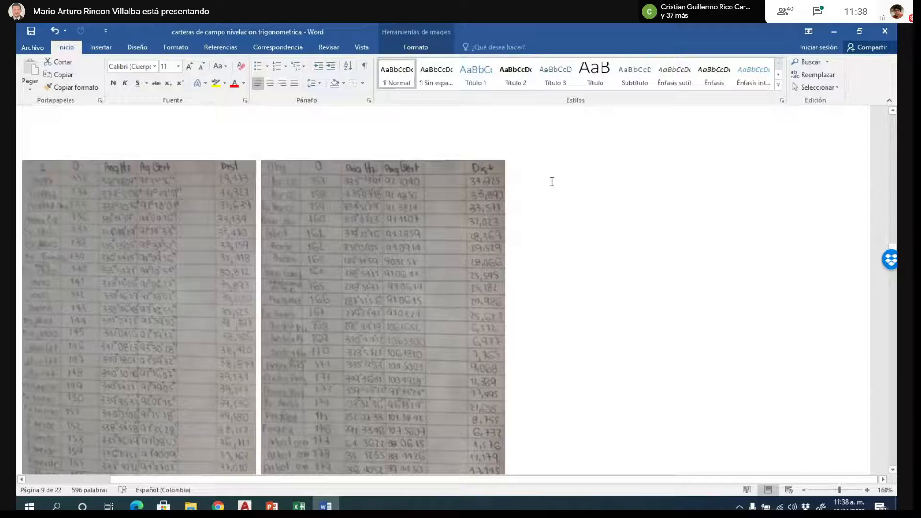
scroll(552, 181, "down", 1)
scroll(549, 185, "down", 5)
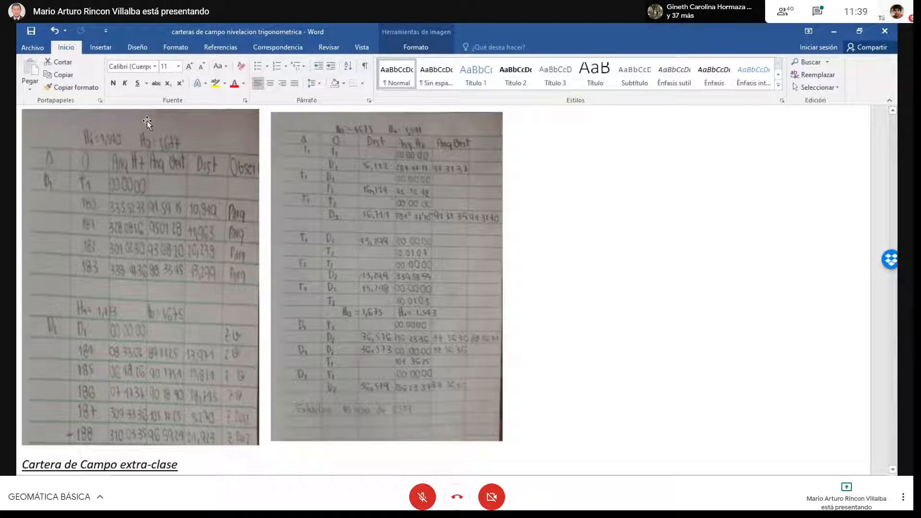
left_click(184, 149)
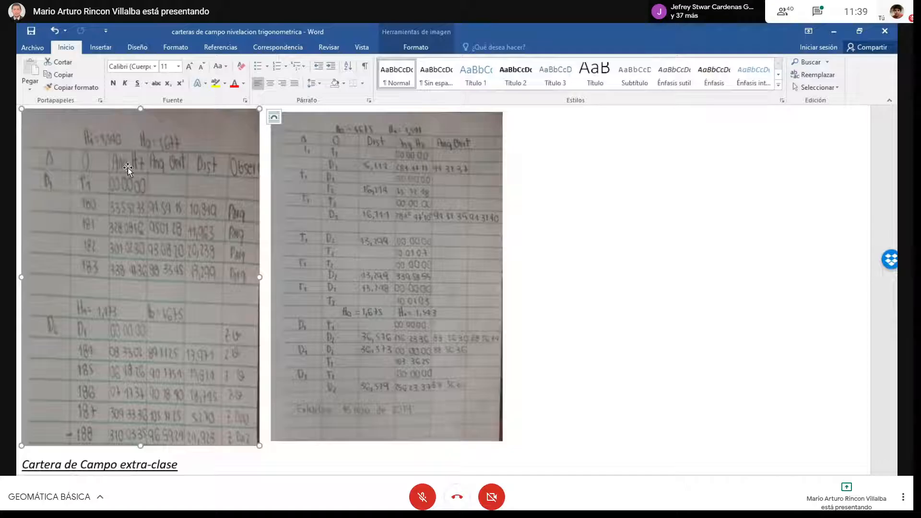
key("Escape")
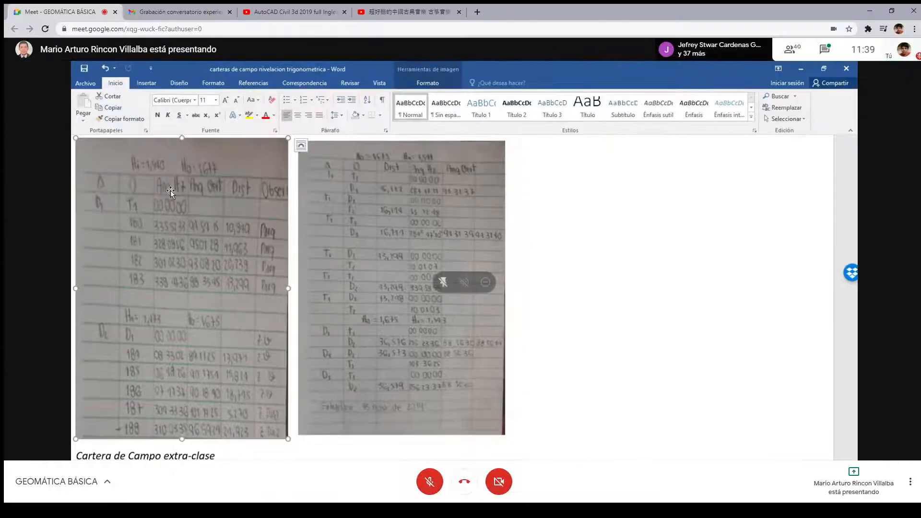
key("F11")
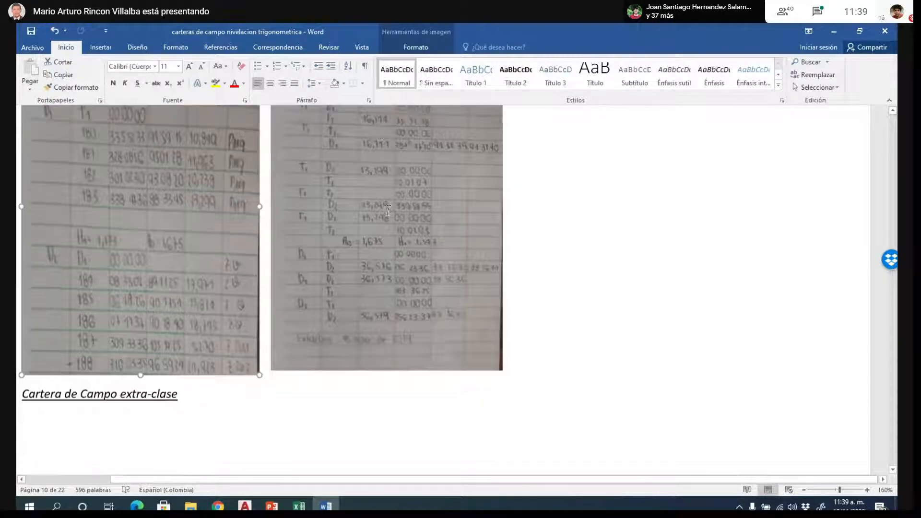
- Compare the D1, D2 and T1 readings in the page 11 field-book photo with the two photos on page 10
scroll(381, 204, "down", 10)
scroll(340, 203, "up", 2)
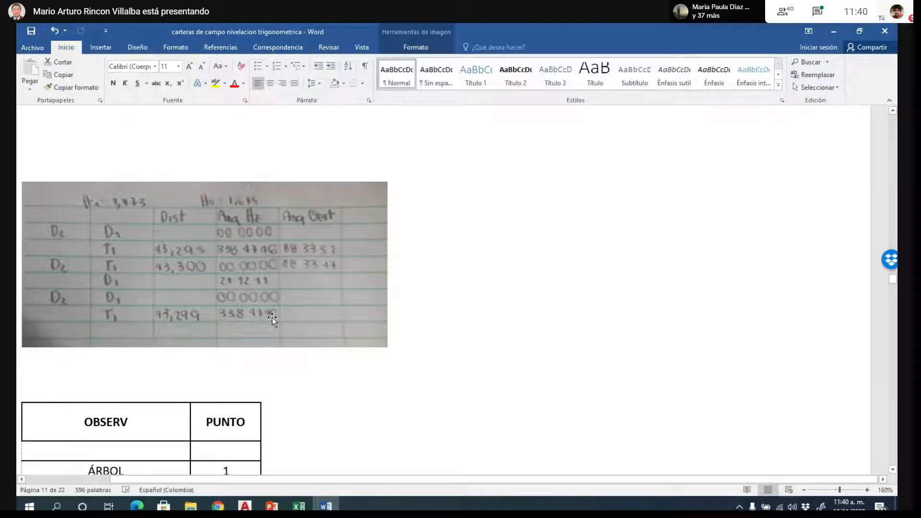
scroll(480, 325, "up", 5)
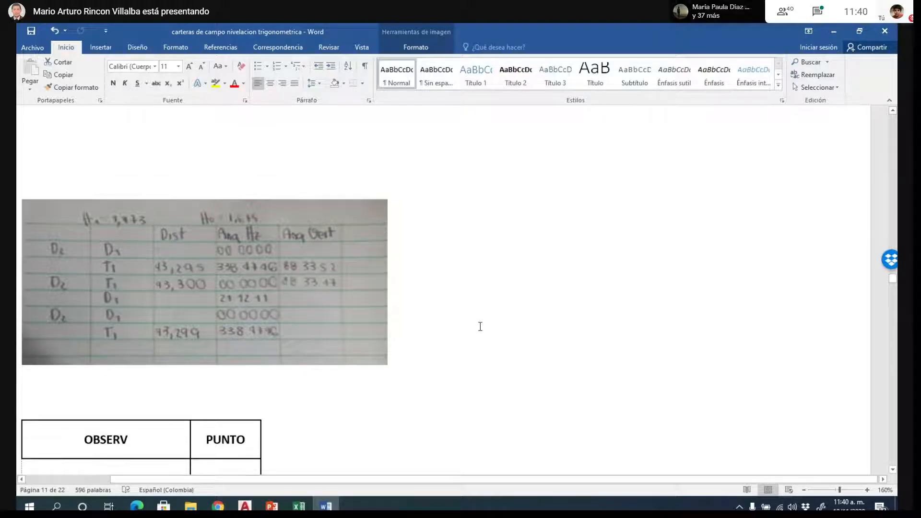
scroll(480, 327, "up", 4)
scroll(480, 330, "up", 3)
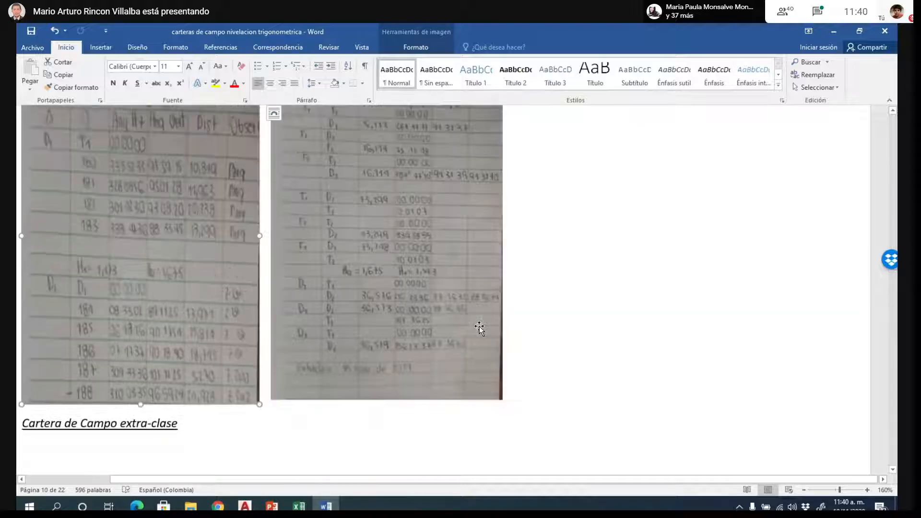
scroll(499, 312, "down", 4)
scroll(503, 311, "down", 8)
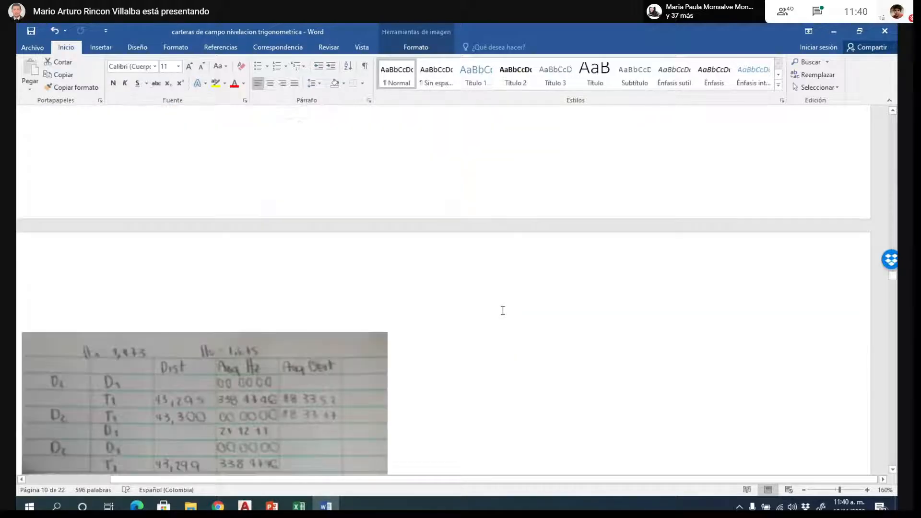
scroll(542, 336, "up", 10)
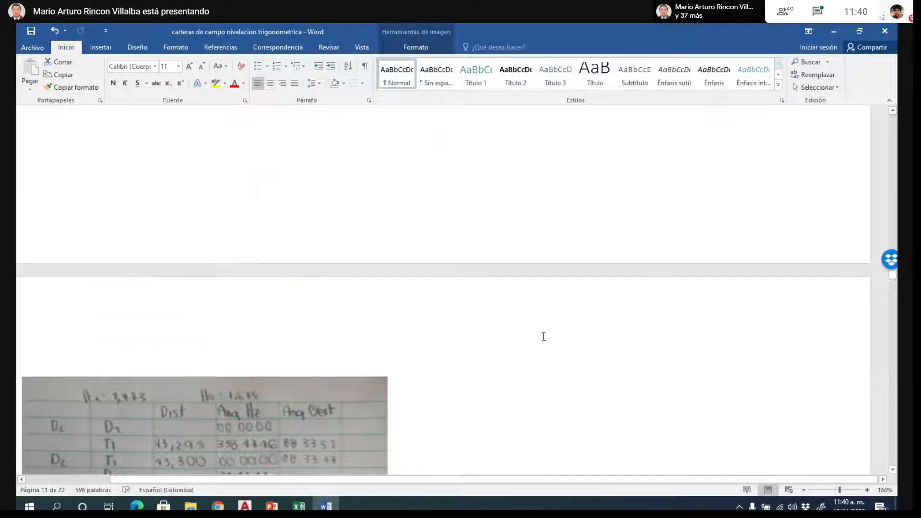
scroll(542, 335, "up", 2)
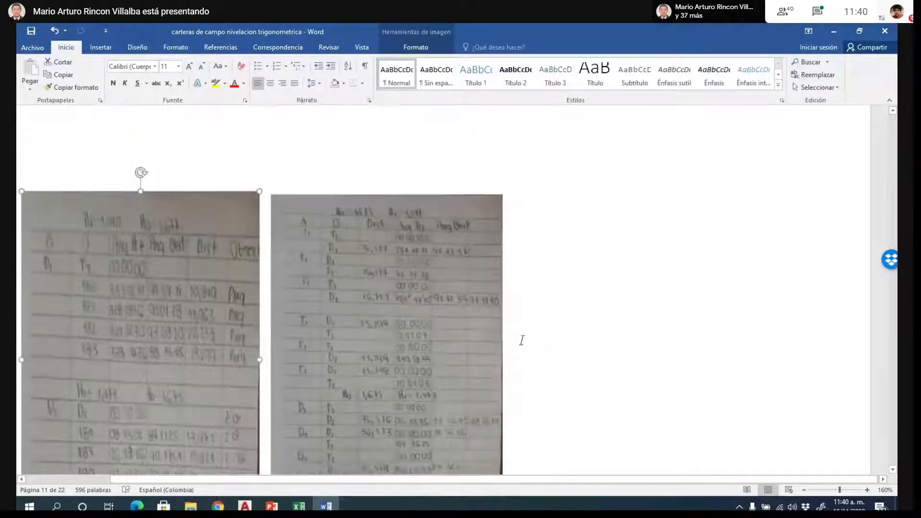
scroll(298, 278, "down", 2)
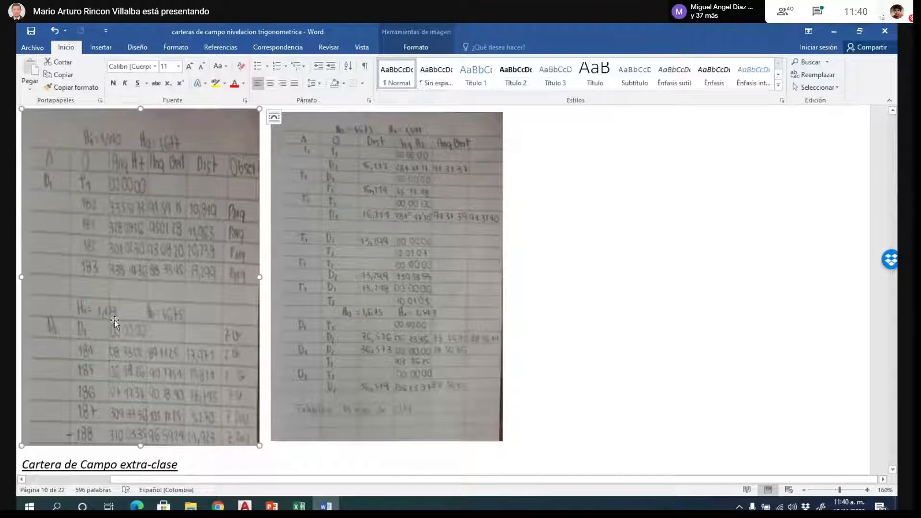
- Review the field-book photos backwards from page 10 to the enlarged first photo on page 6
scroll(266, 329, "up", 5)
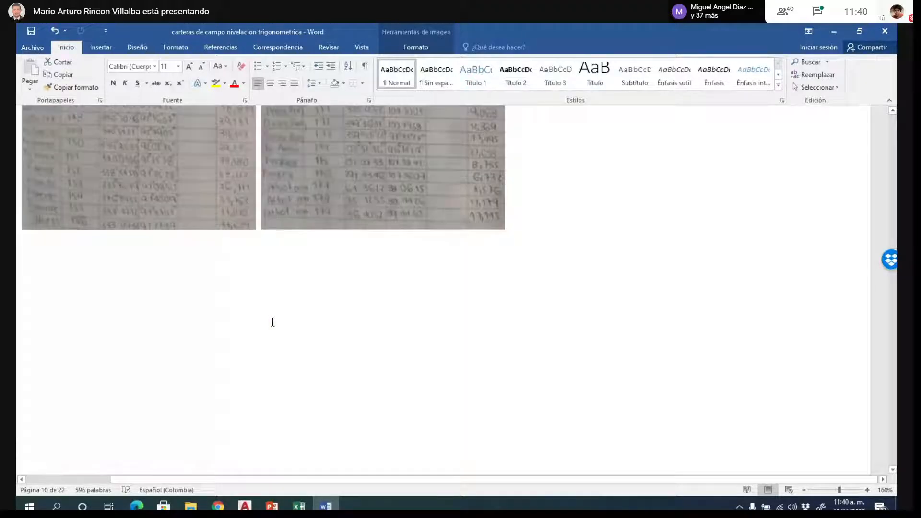
scroll(271, 321, "up", 6)
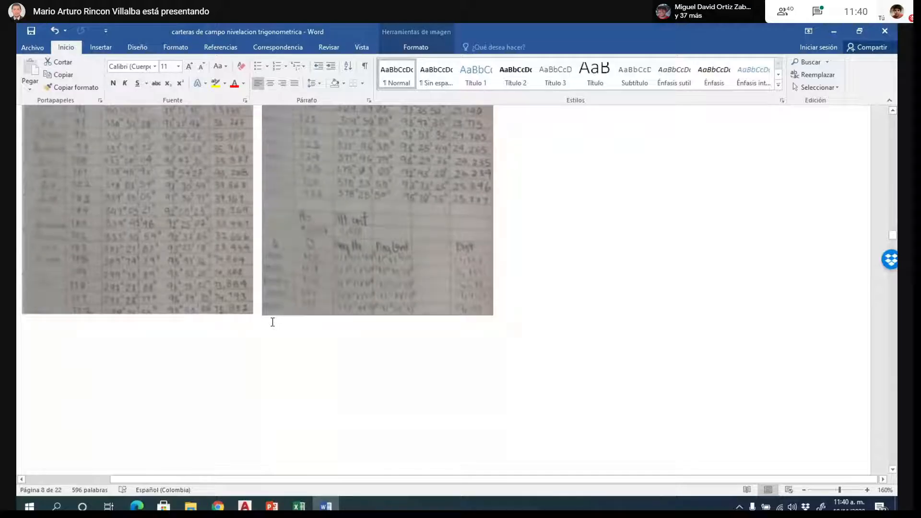
scroll(272, 322, "up", 3)
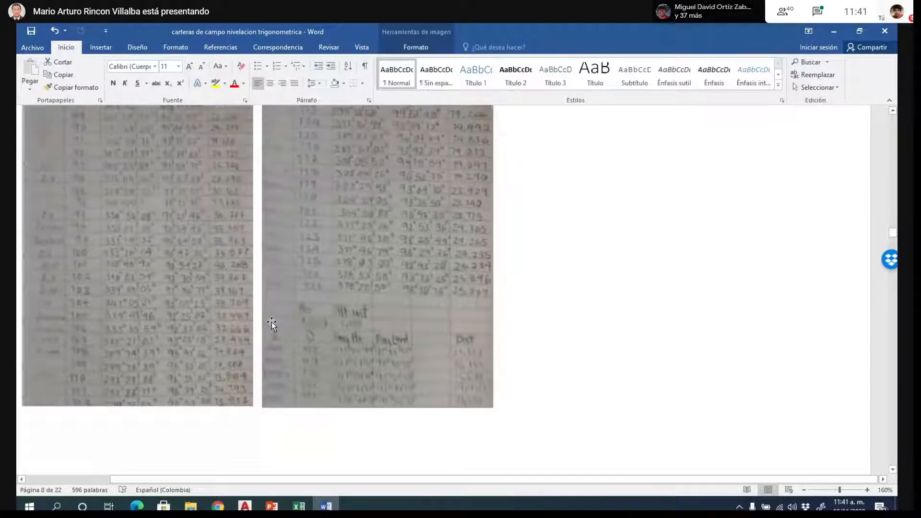
scroll(299, 309, "up", 5)
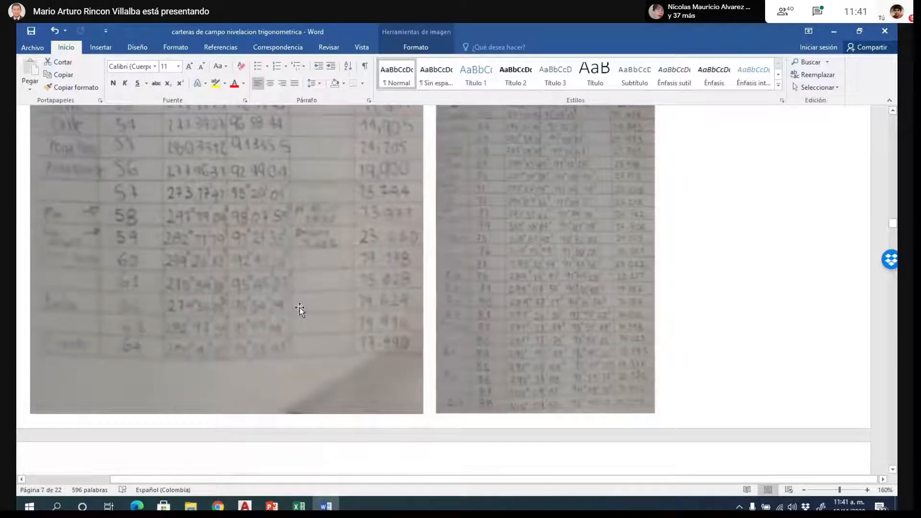
scroll(299, 307, "up", 10)
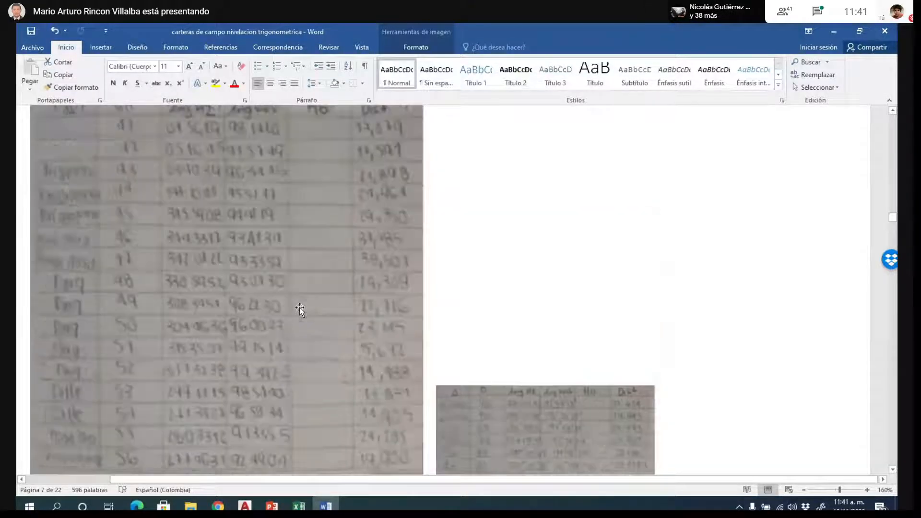
scroll(299, 307, "up", 6)
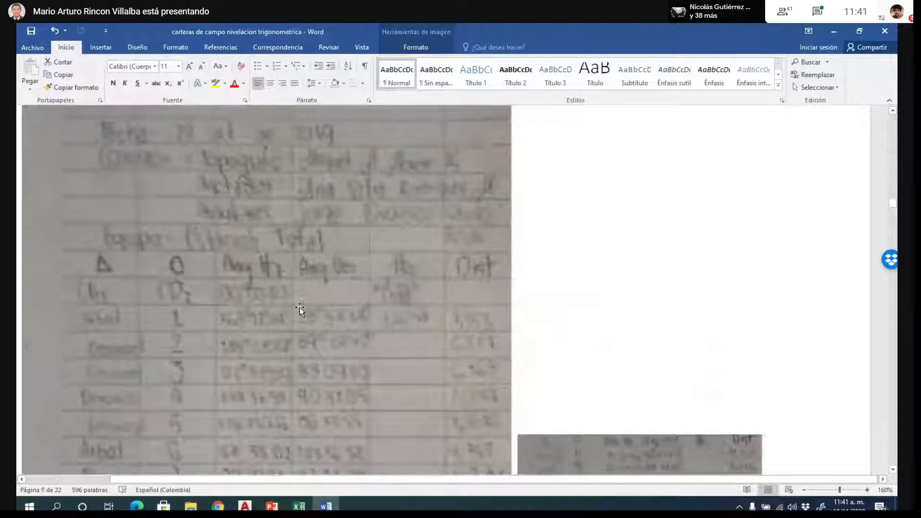
scroll(520, 271, "up", 3)
scroll(603, 235, "down", 12)
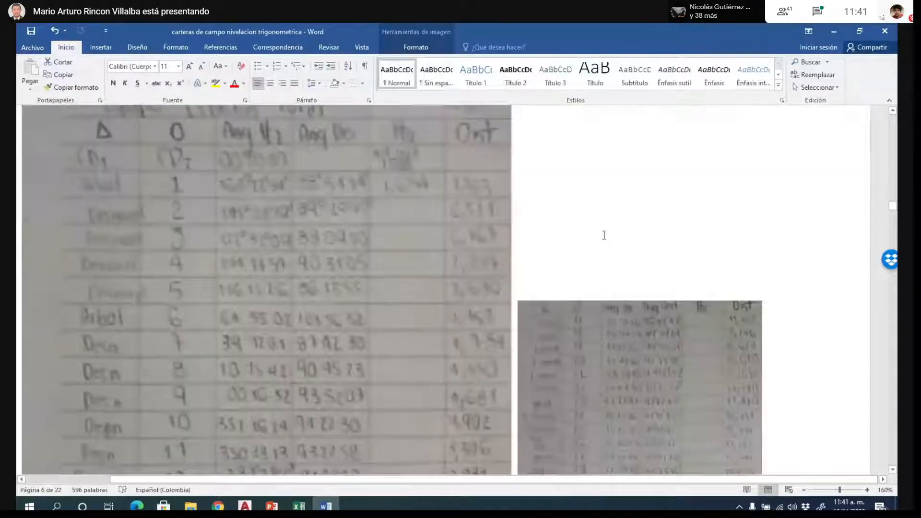
scroll(606, 234, "up", 2)
- Look through the field-book photos again from the end of page 6 to the two tables on page 9
scroll(611, 259, "down", 2)
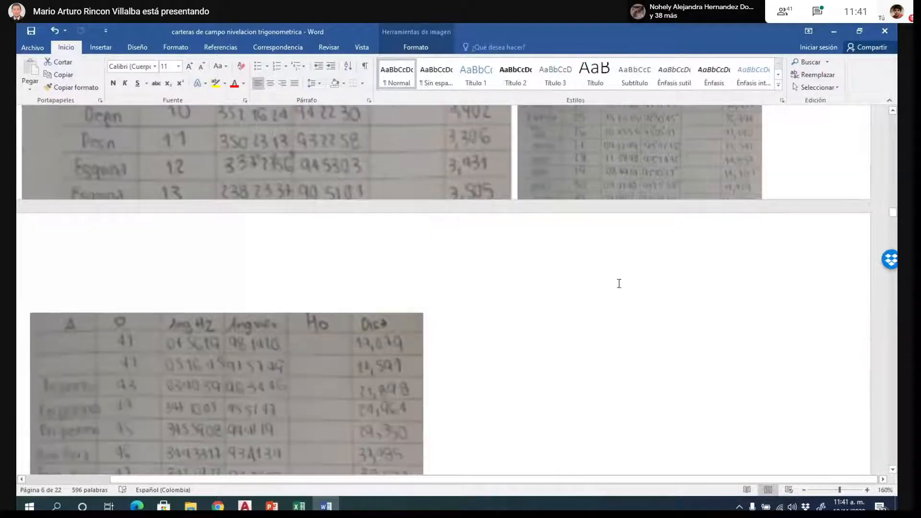
scroll(619, 283, "down", 4)
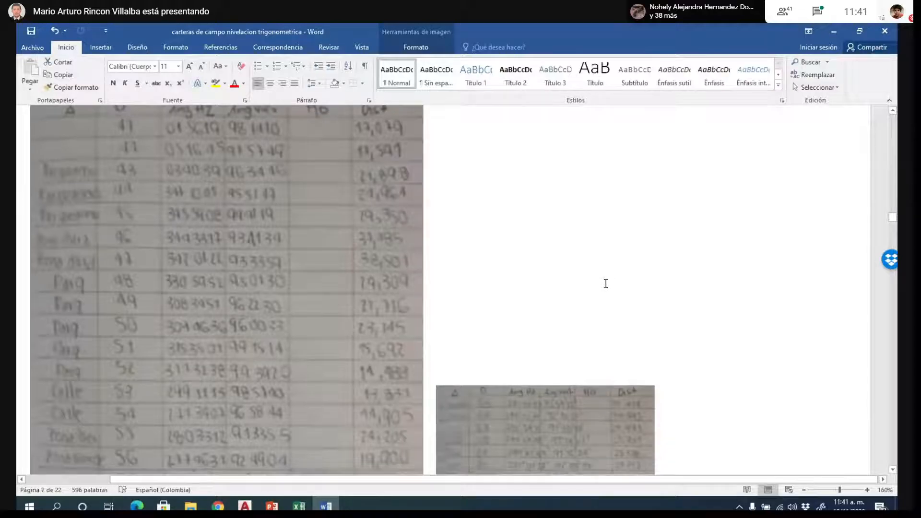
scroll(632, 264, "down", 8)
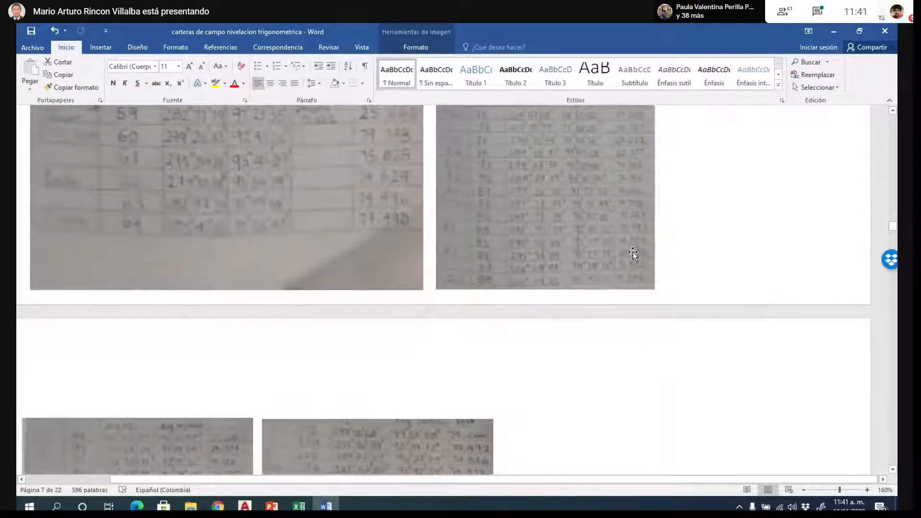
scroll(633, 253, "down", 2)
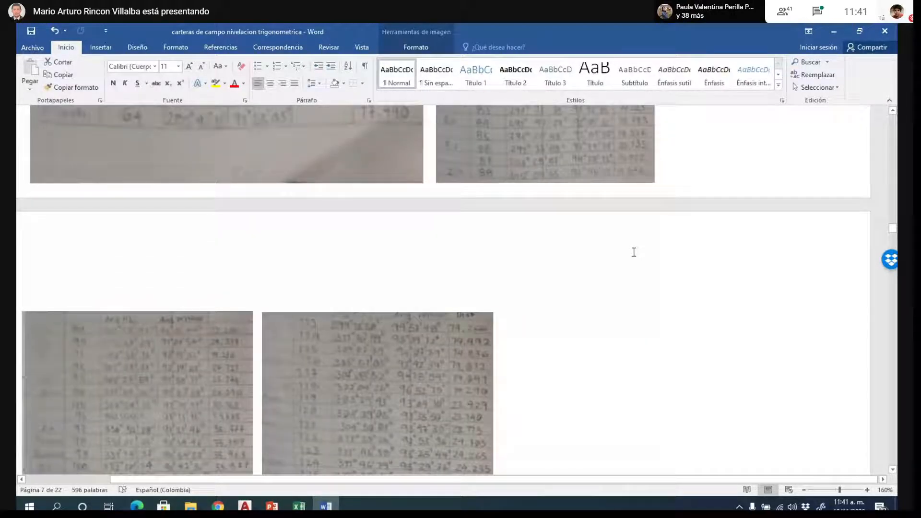
scroll(634, 252, "down", 3)
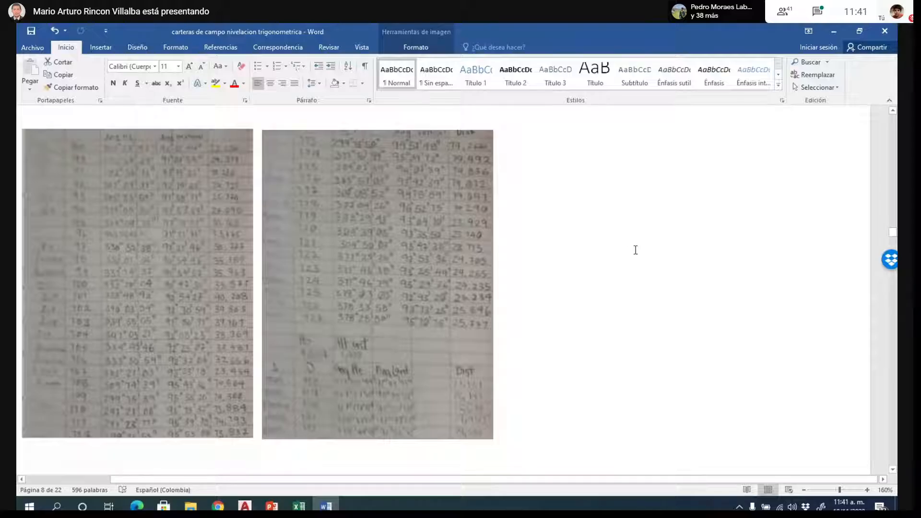
scroll(635, 251, "down", 6)
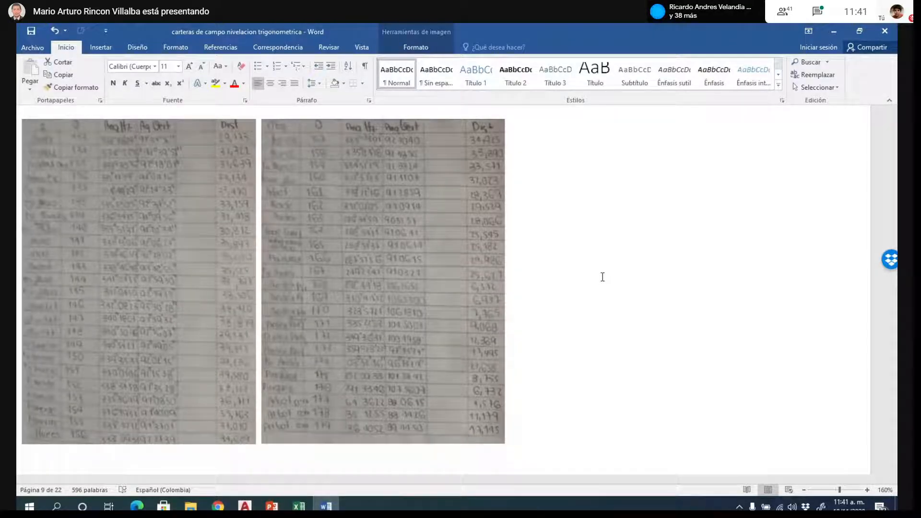
- Switch from Word to the Google Meet call, maximize its window and stop presenting the screen
scroll(603, 279, "down", 10)
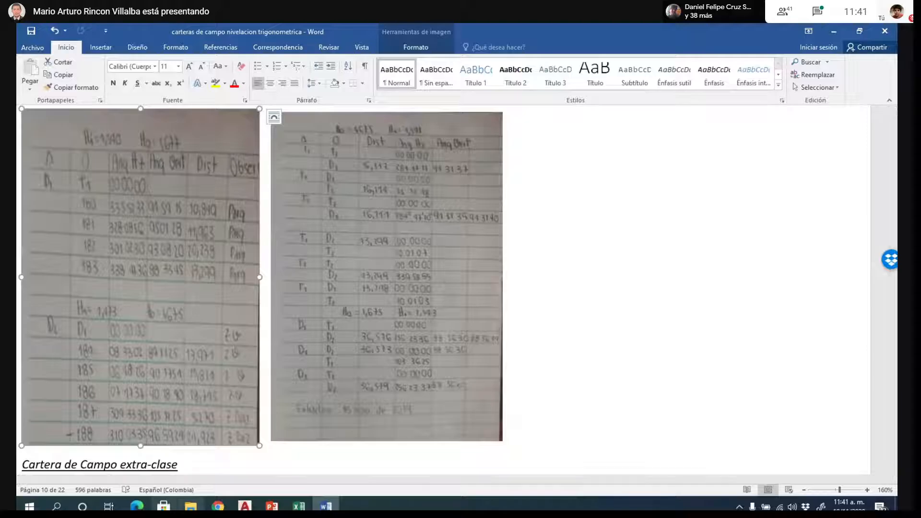
mouse_move(218, 505)
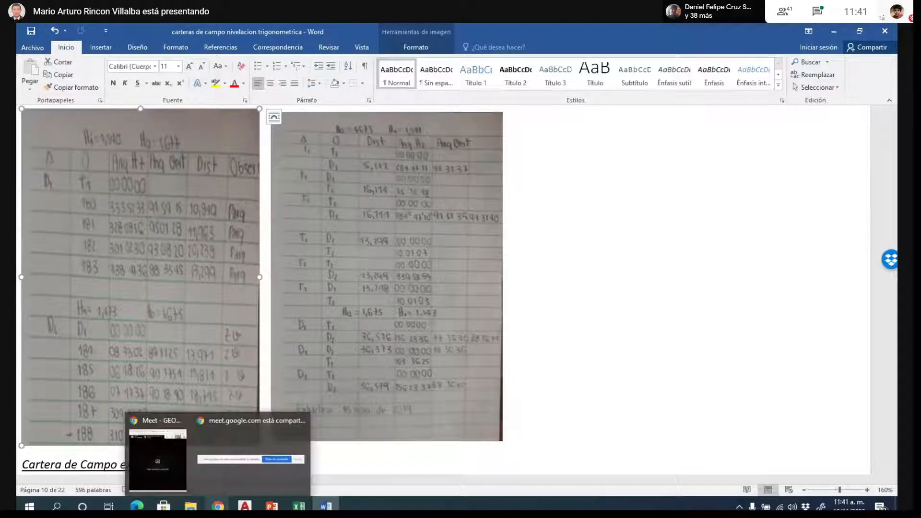
left_click(154, 471)
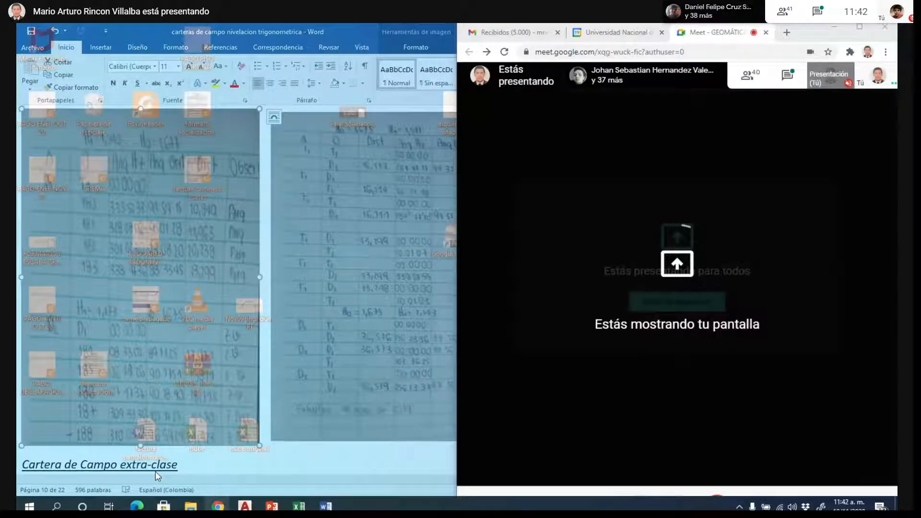
left_click(859, 27)
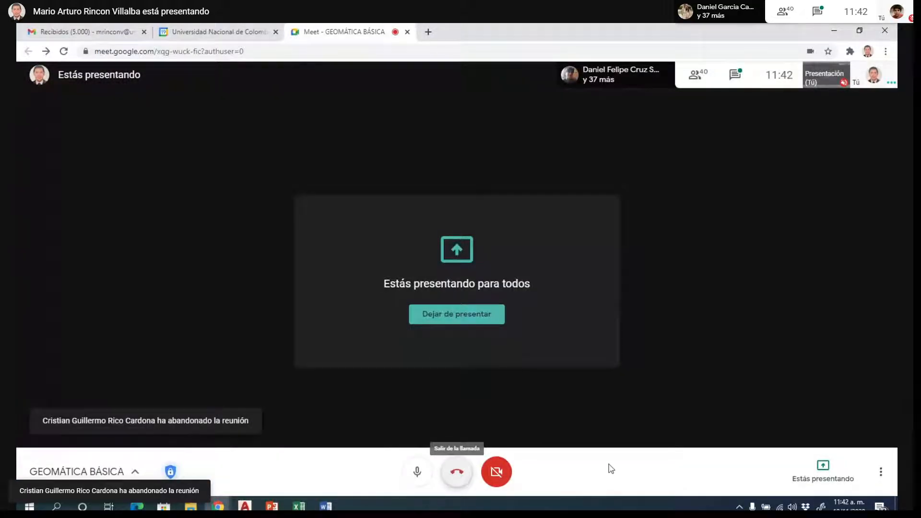
left_click(823, 472)
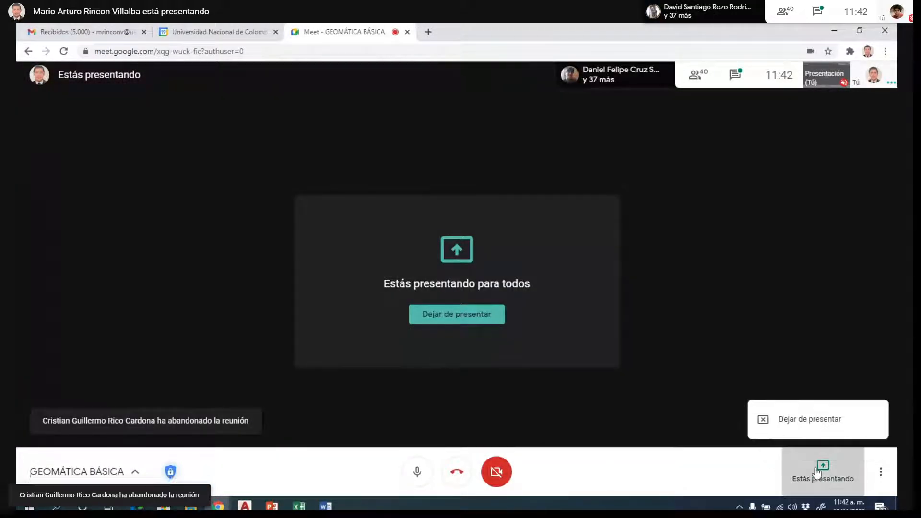
left_click(800, 420)
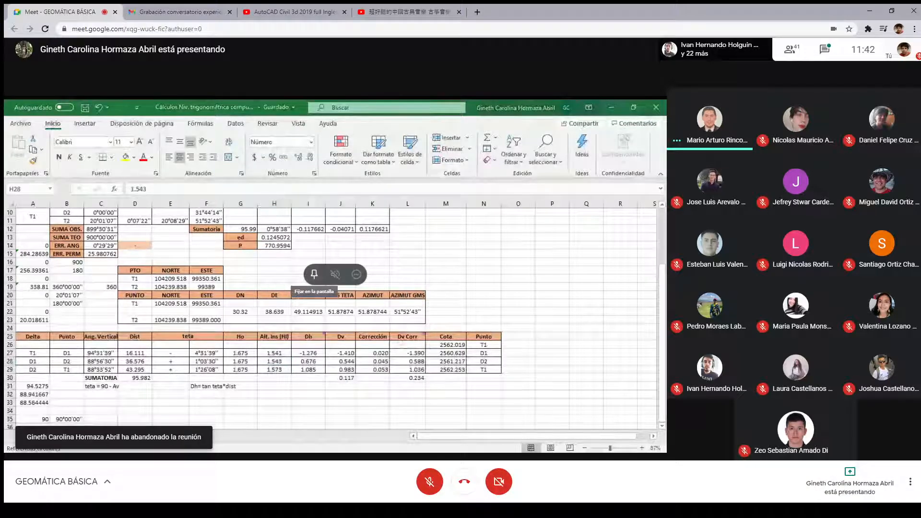
- Pin the presented levelling spreadsheet in the Meet call and show it full screen
left_click(314, 274)
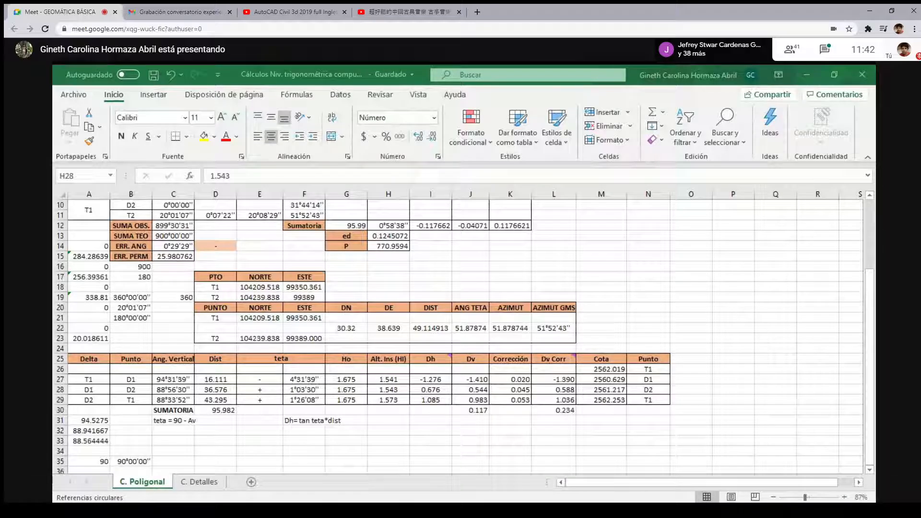
key("F11")
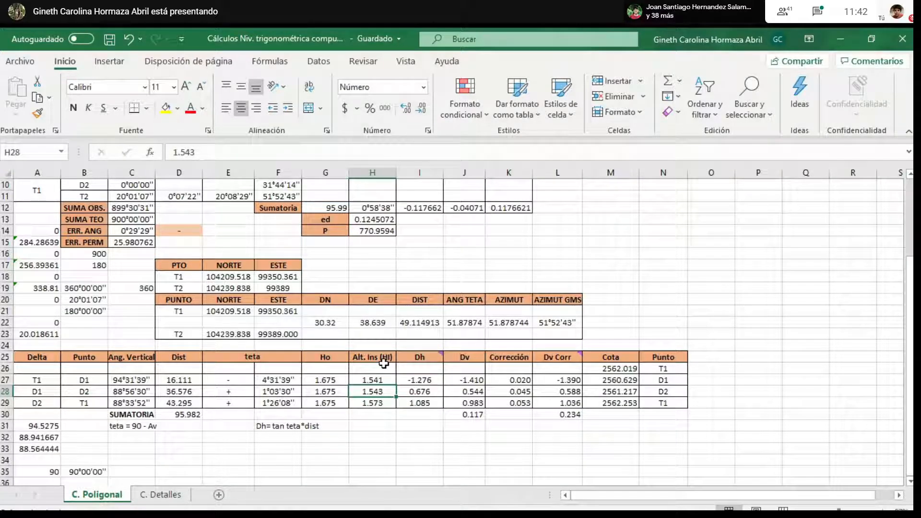
left_click(345, 446)
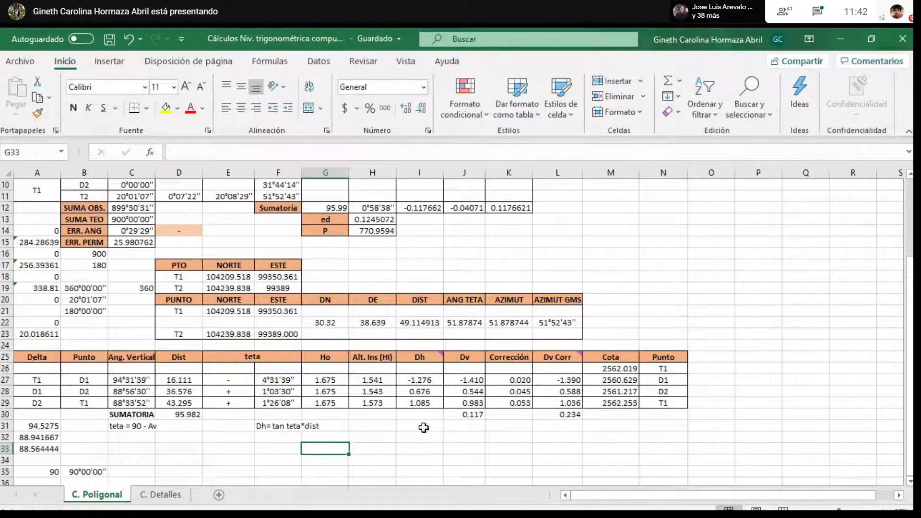
- Review the formulas for the Dv values and their sum in J27 to J30 and for the Corrección value in K27
left_click(477, 379)
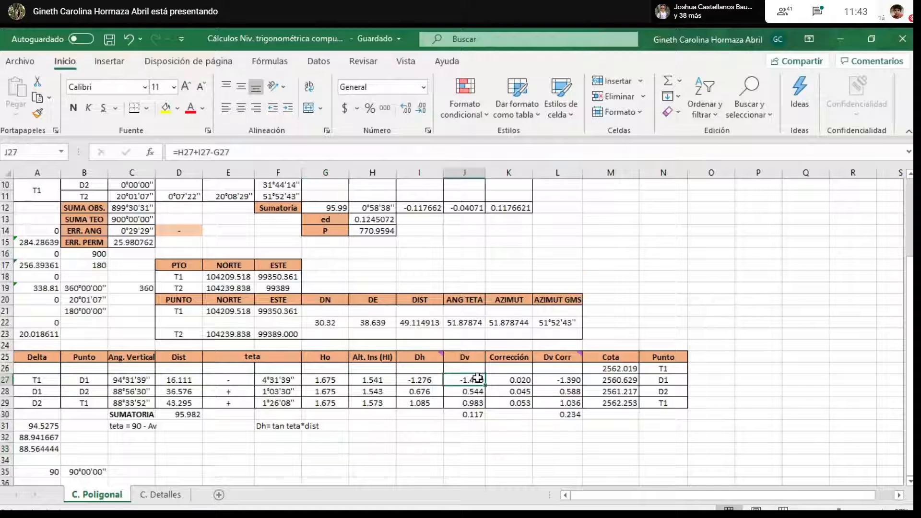
key("Down")
key("Down")
key("Down")
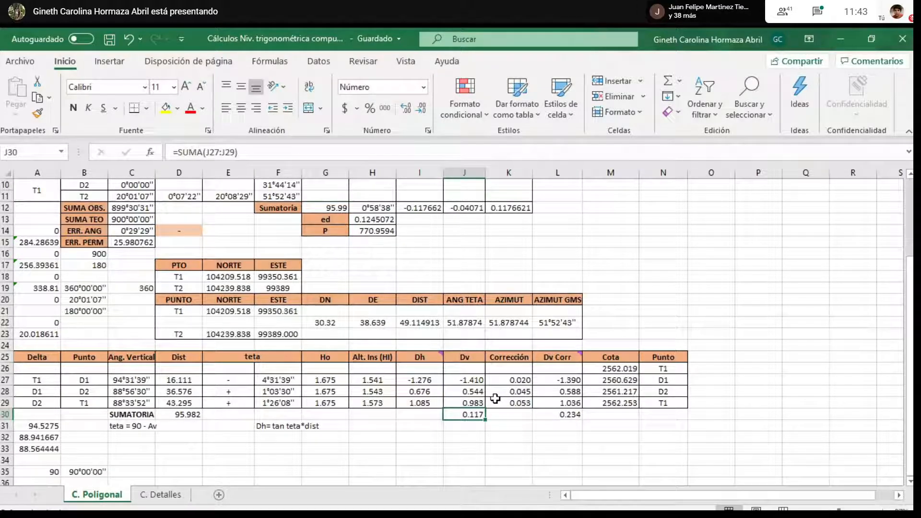
left_click(514, 380)
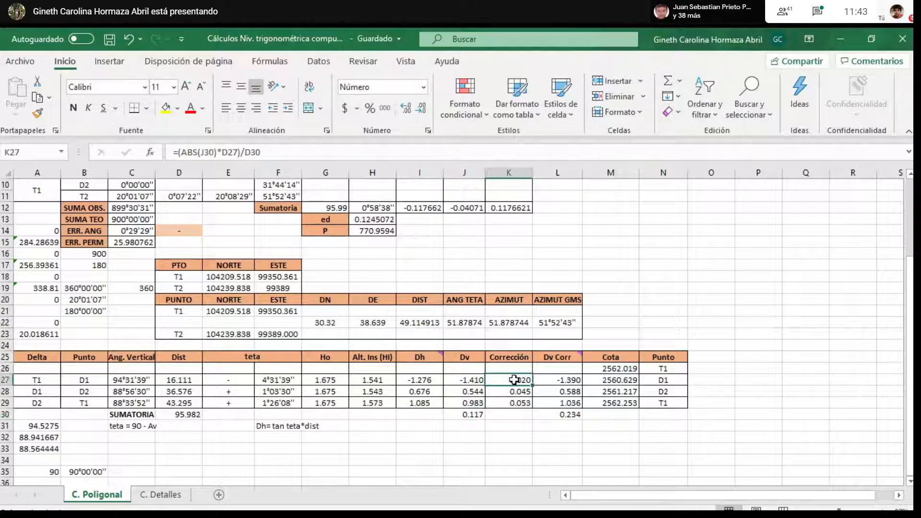
left_click(384, 153)
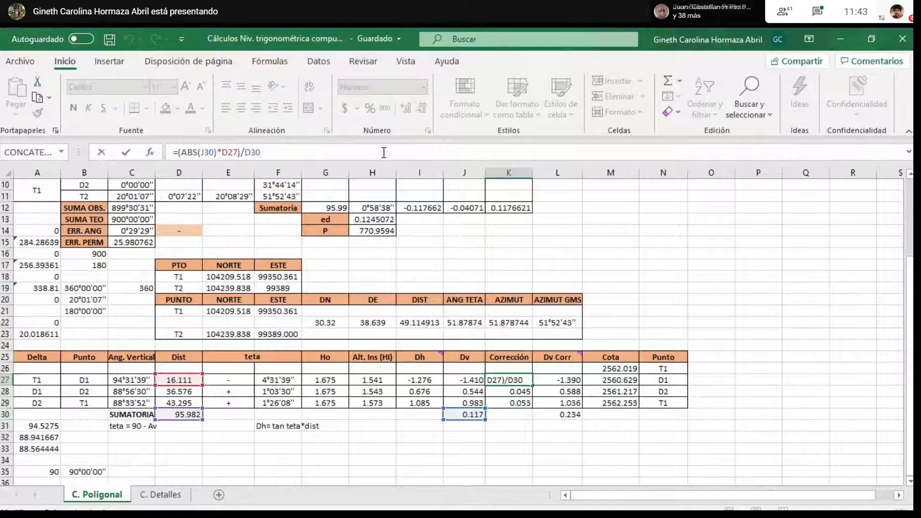
key("ctrl+Return")
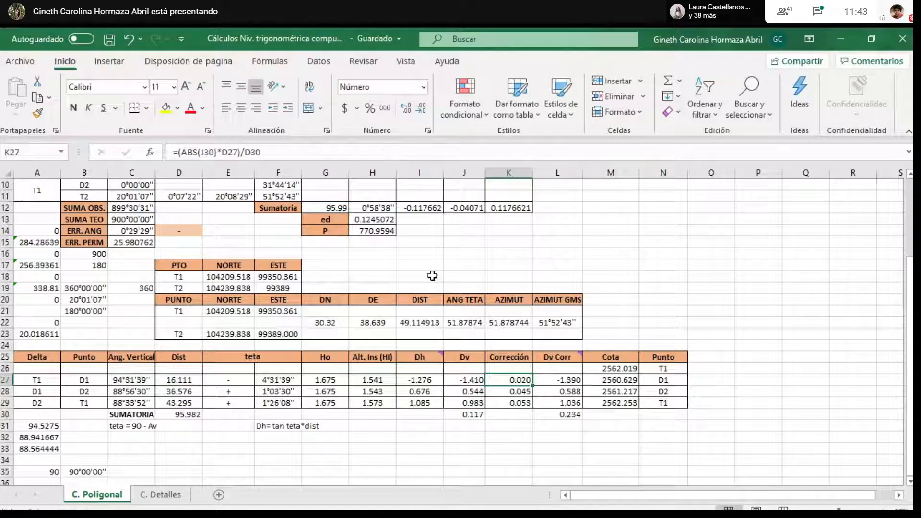
- Total the Corrección column in K30 with =SUMA(K27:K29)
left_click(514, 415)
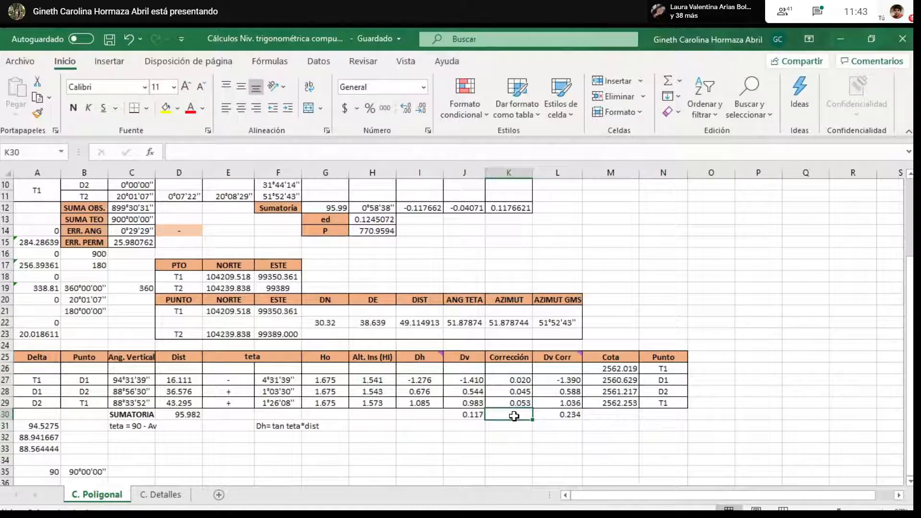
type("=sum")
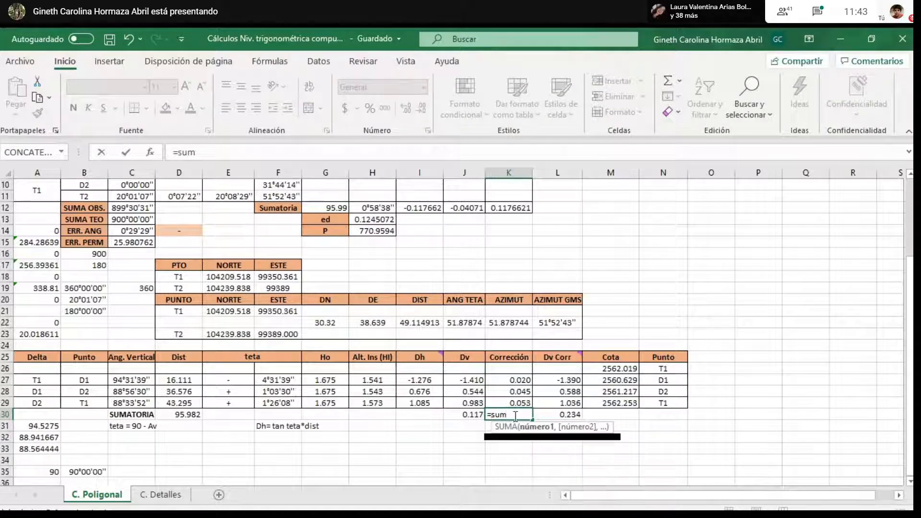
key("Tab")
left_click_drag(522, 381, 524, 403)
key("Return")
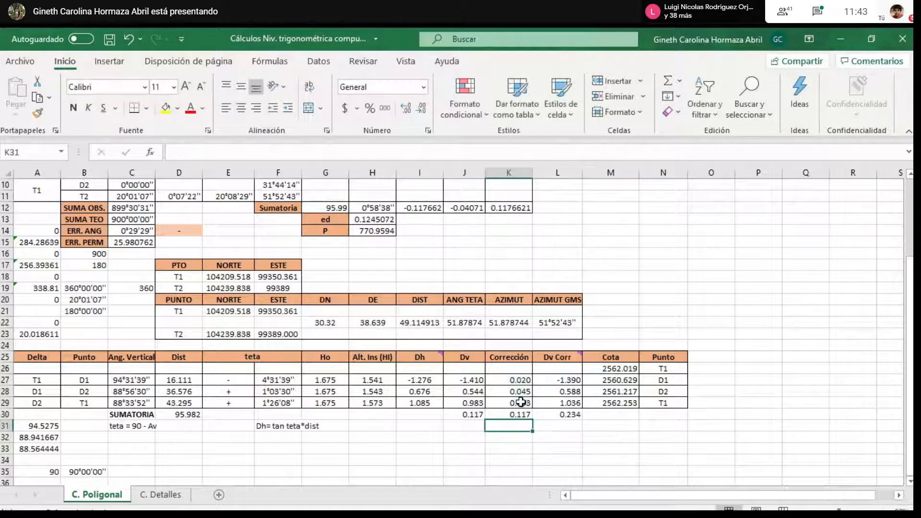
left_click(553, 446)
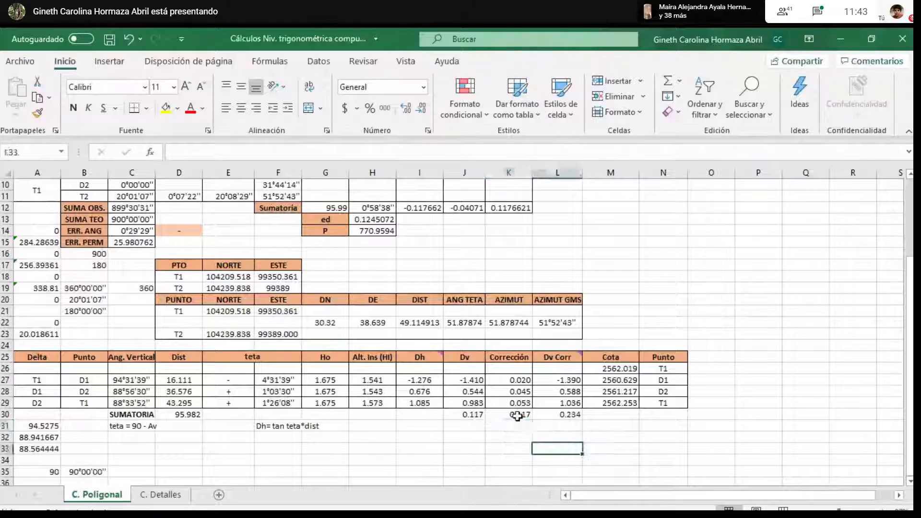
left_click(517, 416)
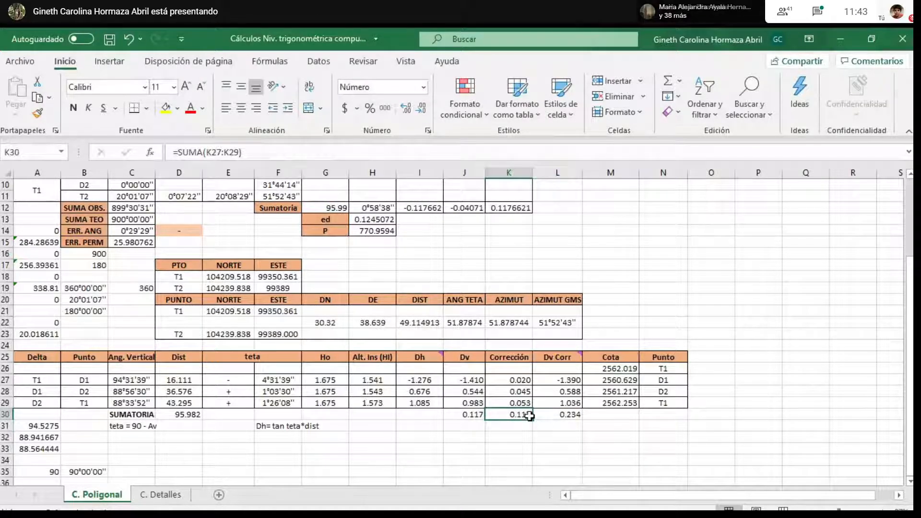
- Change the Dv Corr formula in L27 to =J27-K27 and fill it down through L29
left_click(564, 379)
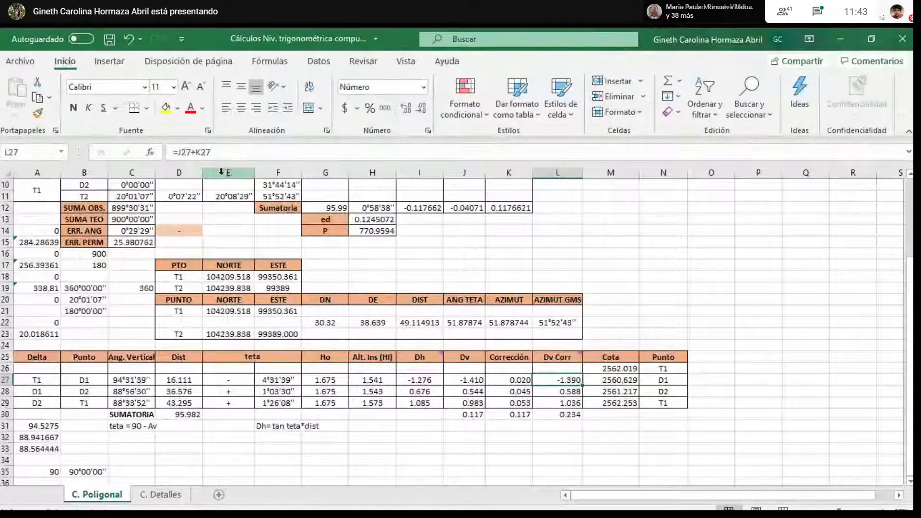
left_click(195, 152)
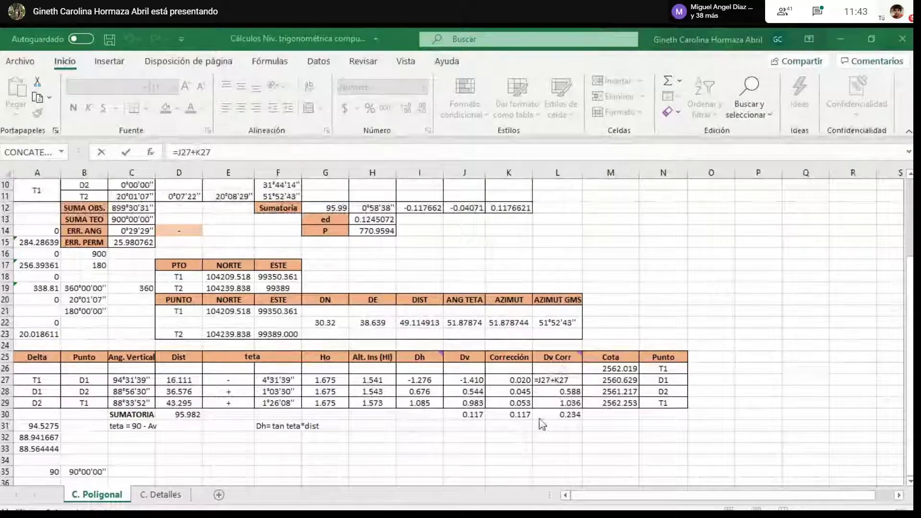
left_click(557, 381)
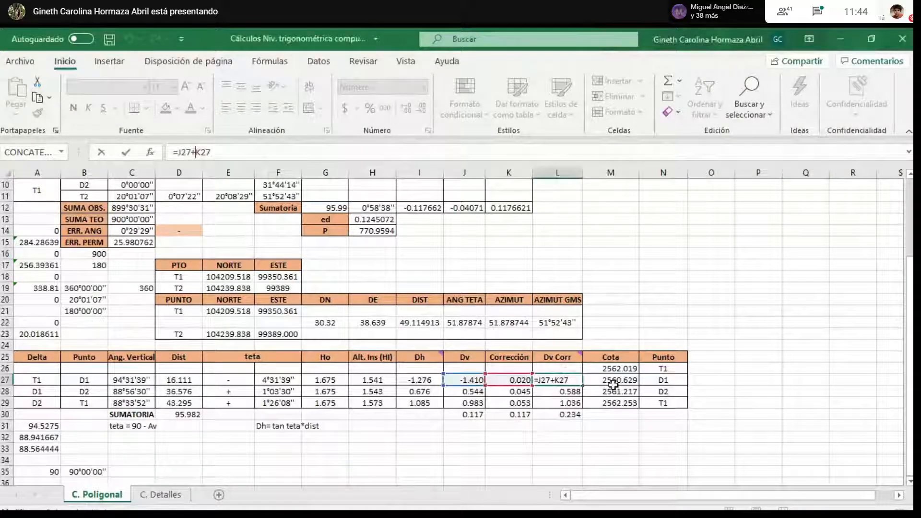
key("Return")
left_click(555, 382)
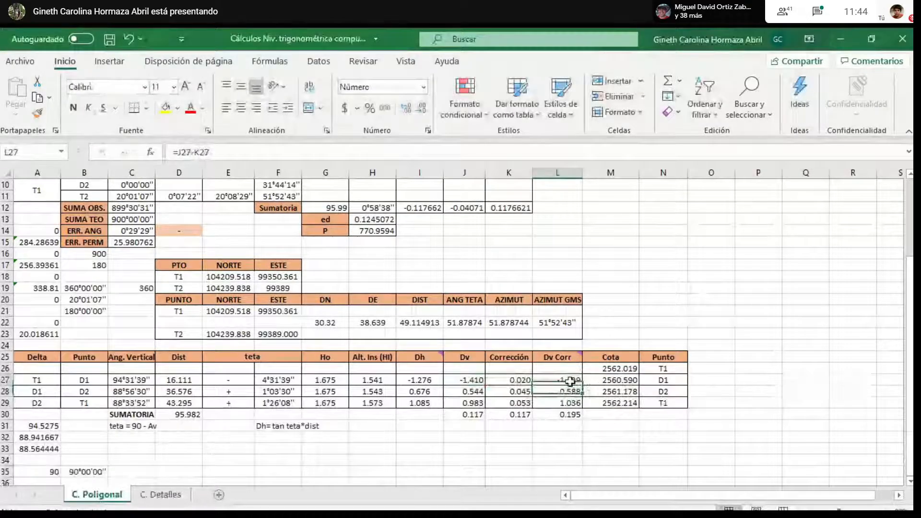
left_click_drag(556, 381, 582, 415)
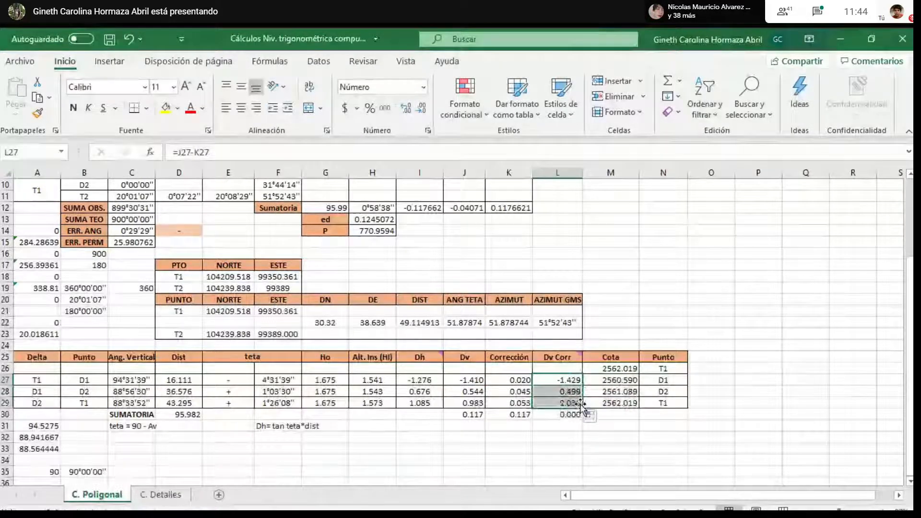
left_click(567, 447)
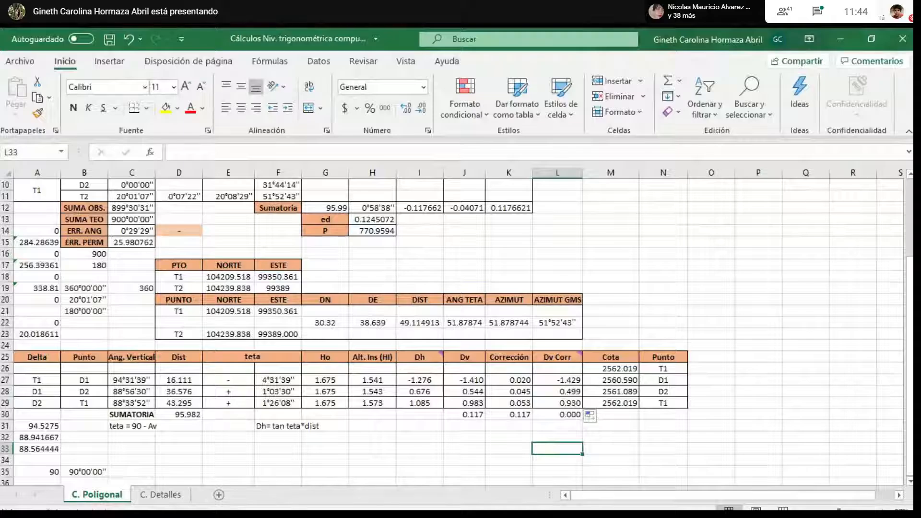
- Return to the Meet call, pin the presented AutoCAD triangulation drawing and show it full screen
key("alt+Tab")
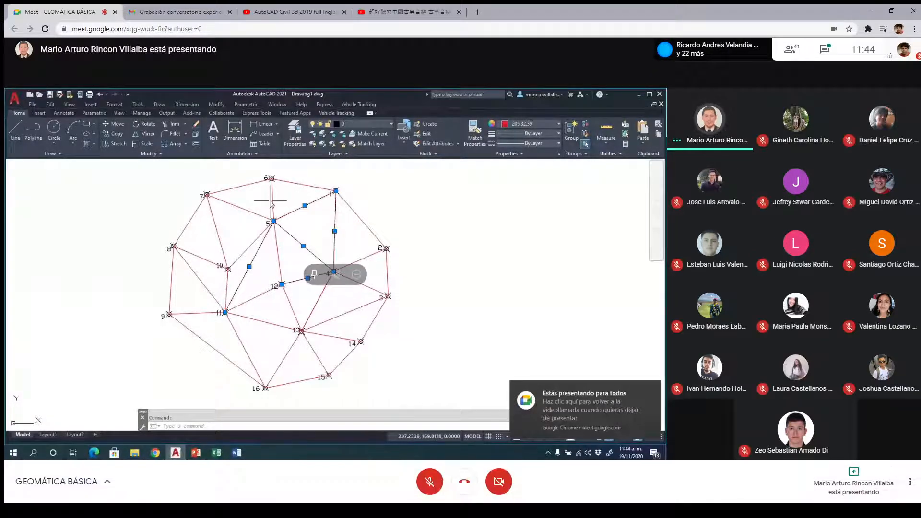
left_click(314, 275)
key("F11")
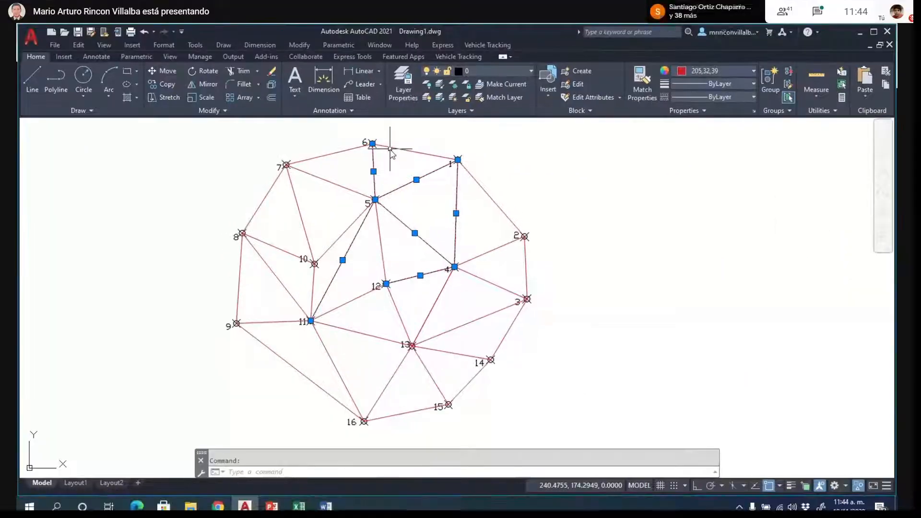
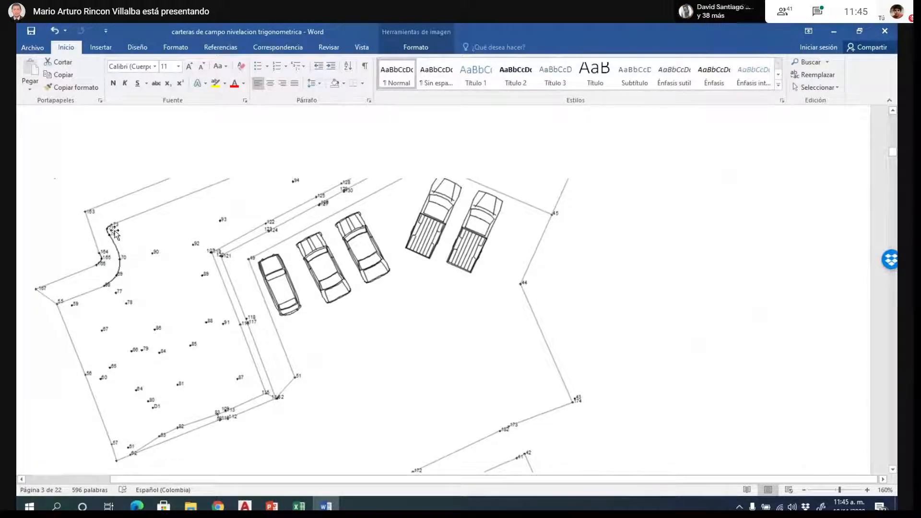
- Examine the site plan drawings in the Word document, comparing the numbered survey points around the parking area, Museo de Arquitectura and Polideportivo
scroll(324, 268, "up", 4)
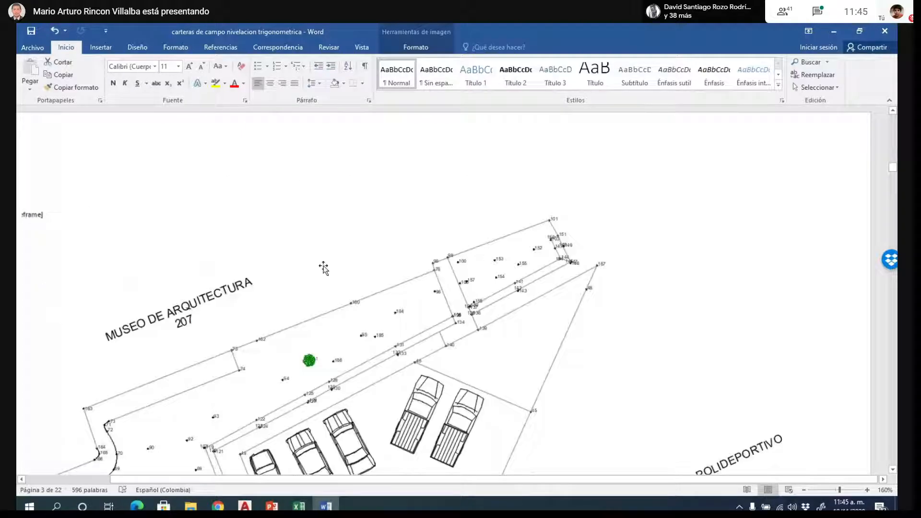
scroll(216, 255, "down", 4)
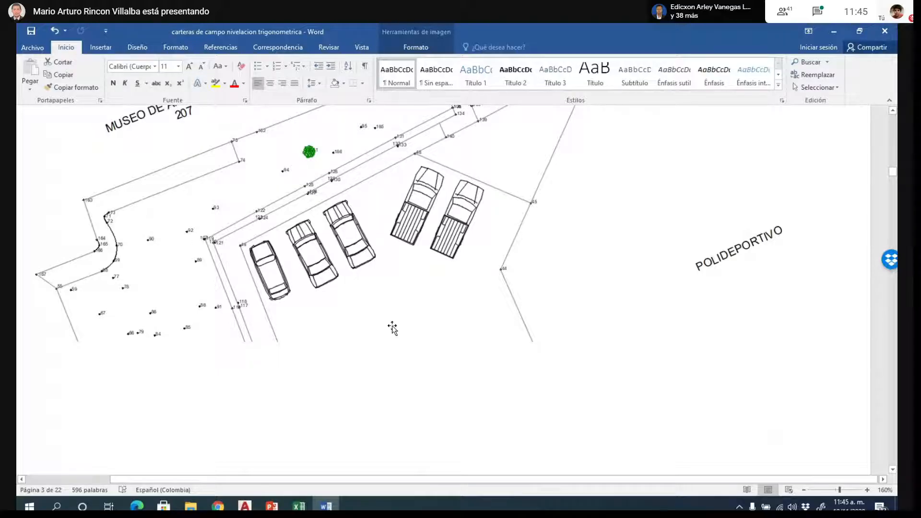
scroll(391, 327, "up", 1)
scroll(393, 329, "down", 4)
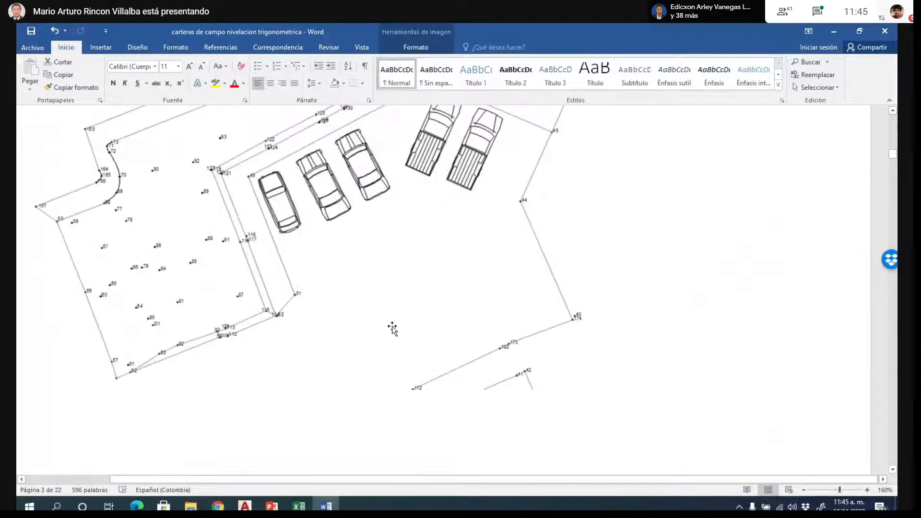
scroll(393, 329, "up", 3)
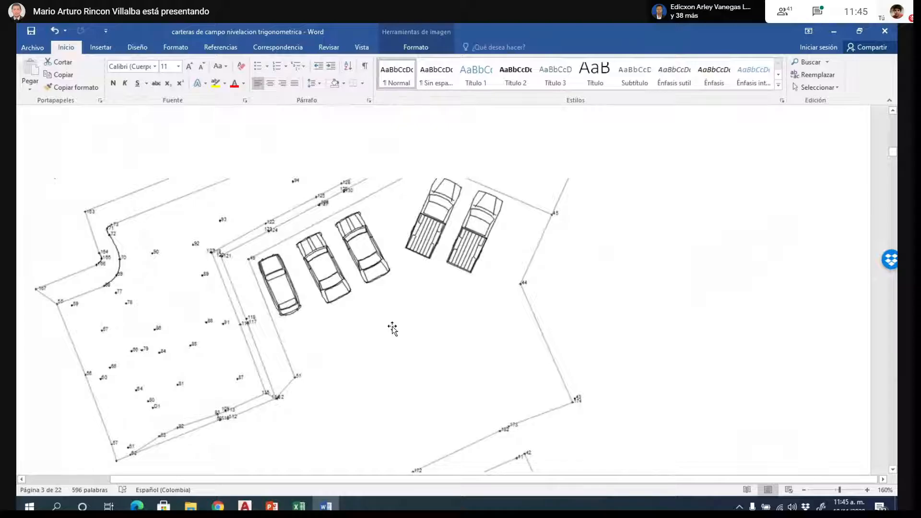
scroll(393, 330, "down", 2)
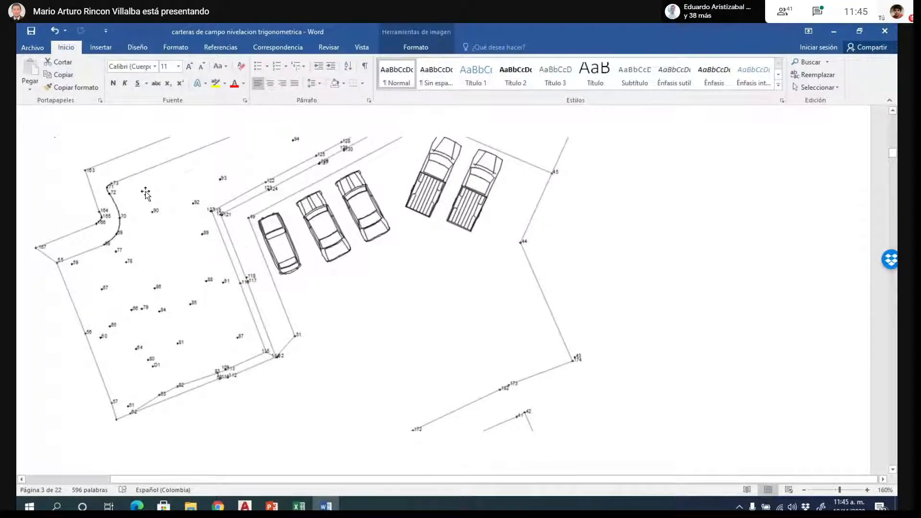
scroll(313, 288, "down", 2)
scroll(460, 124, "up", 3)
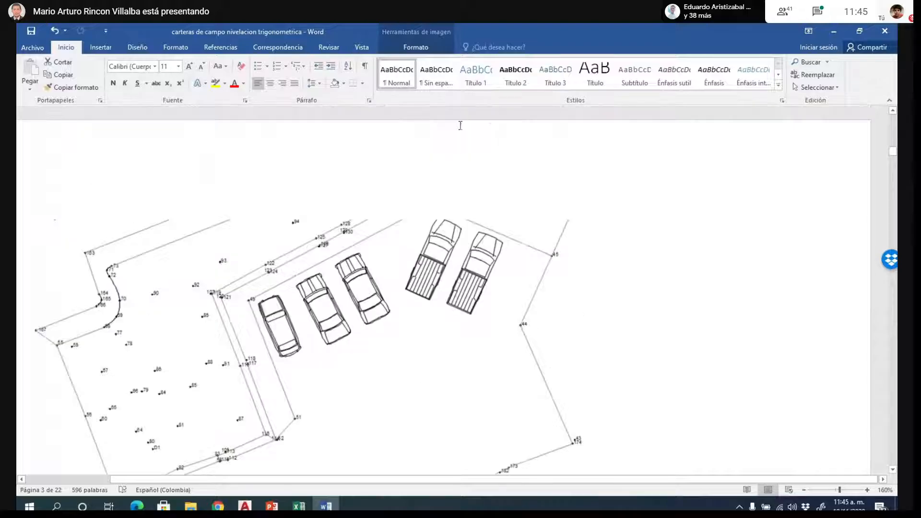
scroll(482, 189, "down", 5)
scroll(481, 189, "up", 10)
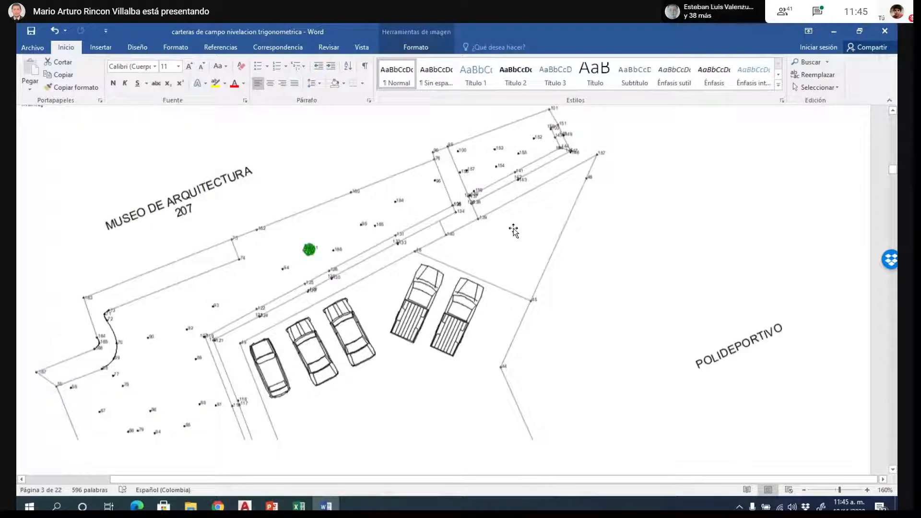
scroll(335, 245, "down", 3)
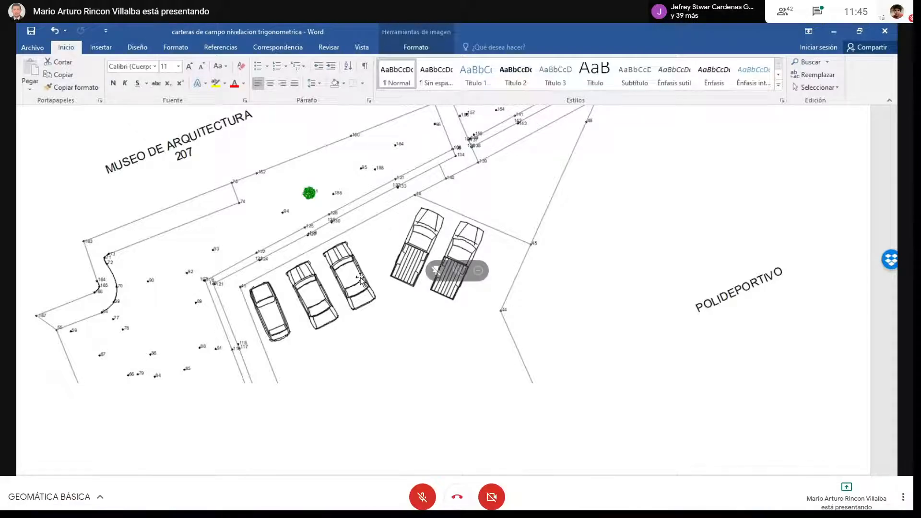
- Unmute the Meet call microphone to speak and mute it again
left_click(422, 497)
key("ctrl+d")
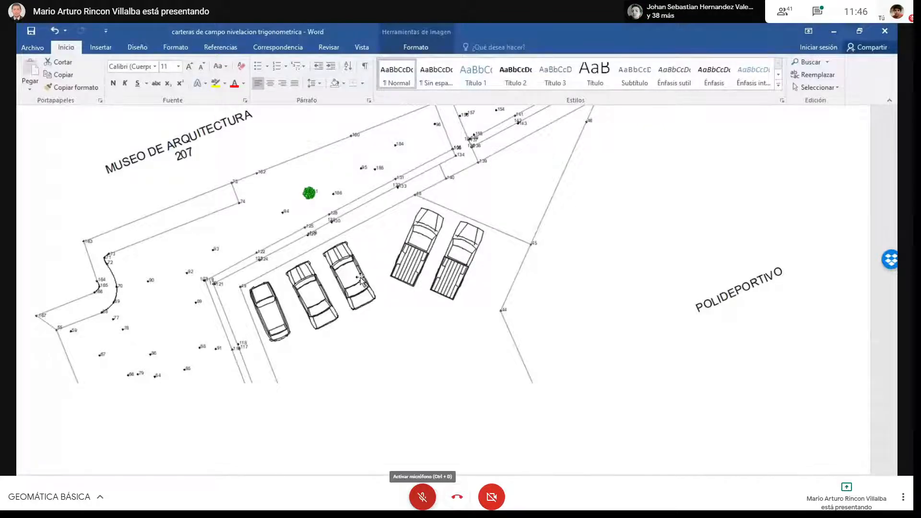
left_click(422, 497)
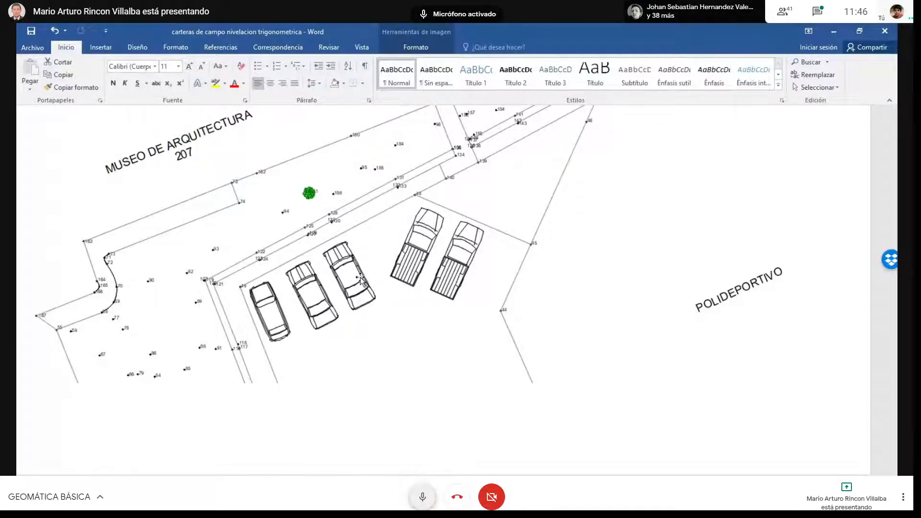
key("ctrl+d")
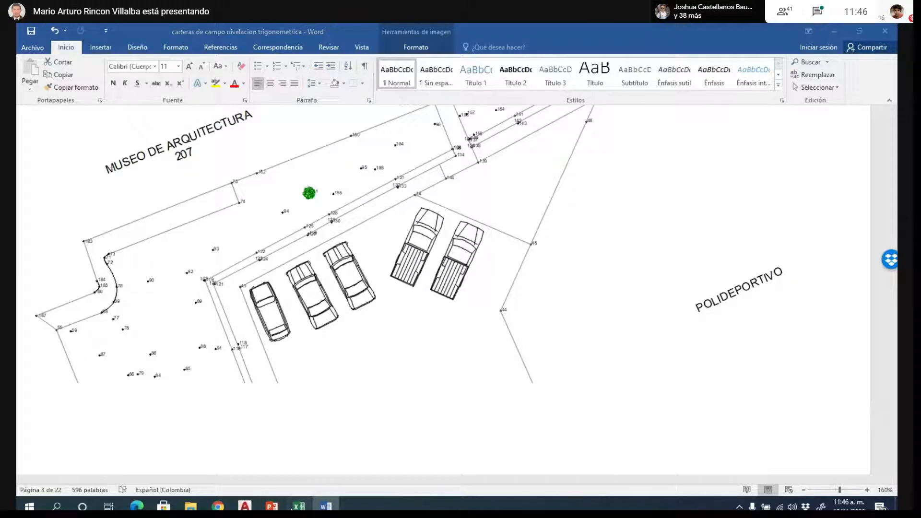
- Switch to the Excel workbook Notas Unal 2020-3 and add a new worksheet beside the asistencia (3) sheet
left_click(298, 506)
left_click(418, 32)
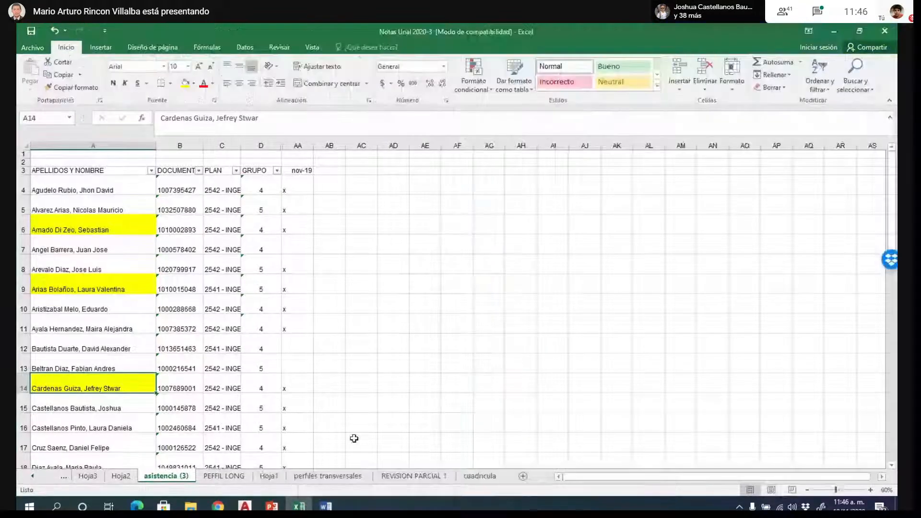
left_click(523, 476)
left_click(273, 240)
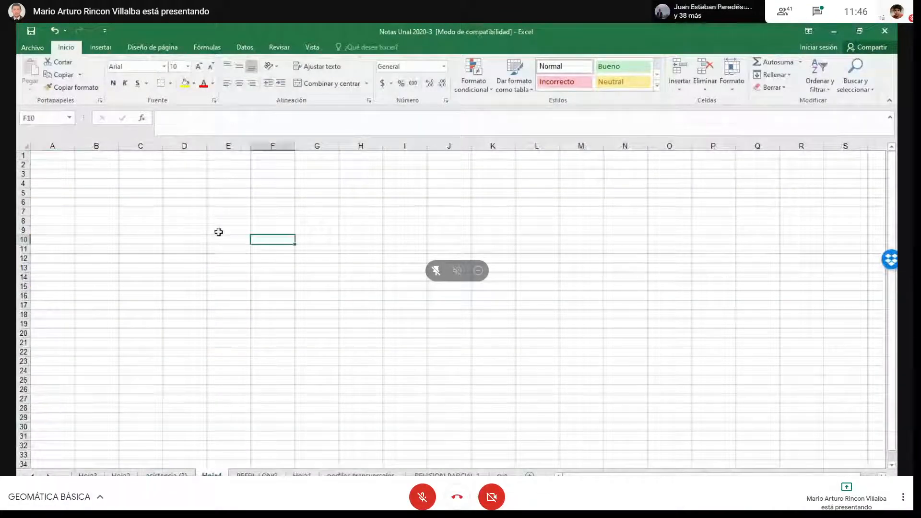
- Enter the column header PTO in cell B2 of the new worksheet
left_click(105, 164)
key("F11")
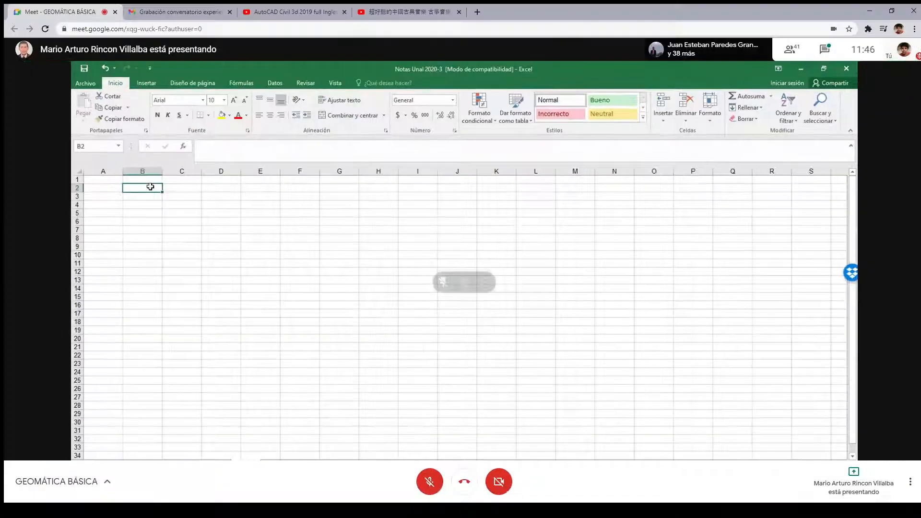
type("pto")
key("BackSpace")
key("BackSpace")
key("BackSpace")
key("F11")
type("PTO")
key("Tab")
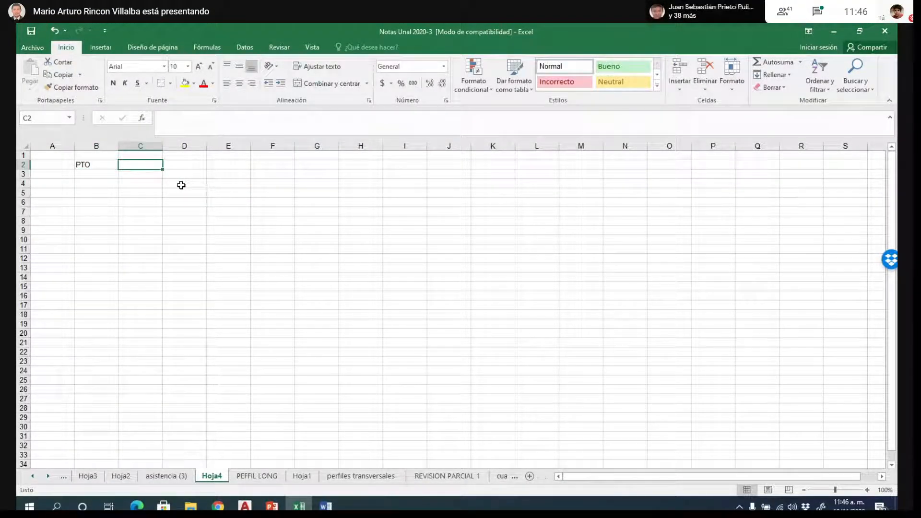
- Add the headers NORTE, ESTE, COTA and DESCRIPCION in C2 to F2 and widen column F to fit its text
type("NORTE")
left_click(194, 167)
type("ESTE")
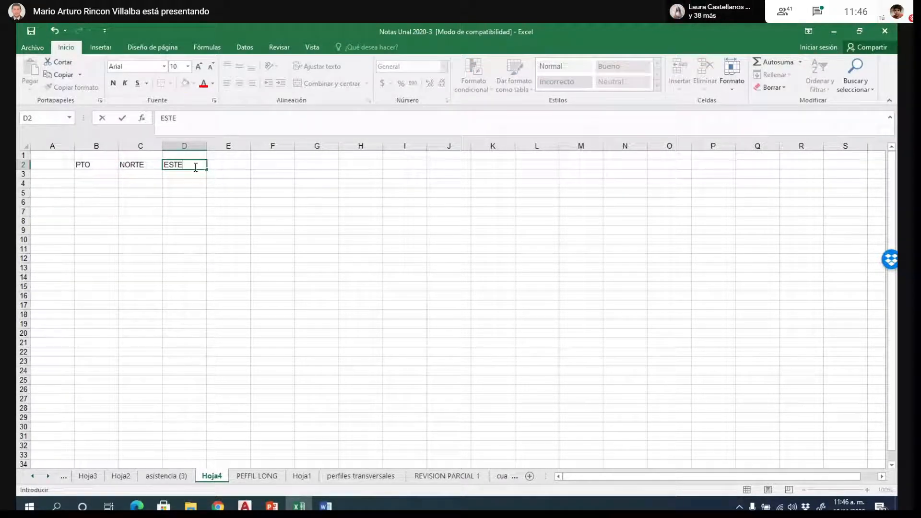
key("Tab")
type("COTA")
key("Tab")
type("DESCRIPCION")
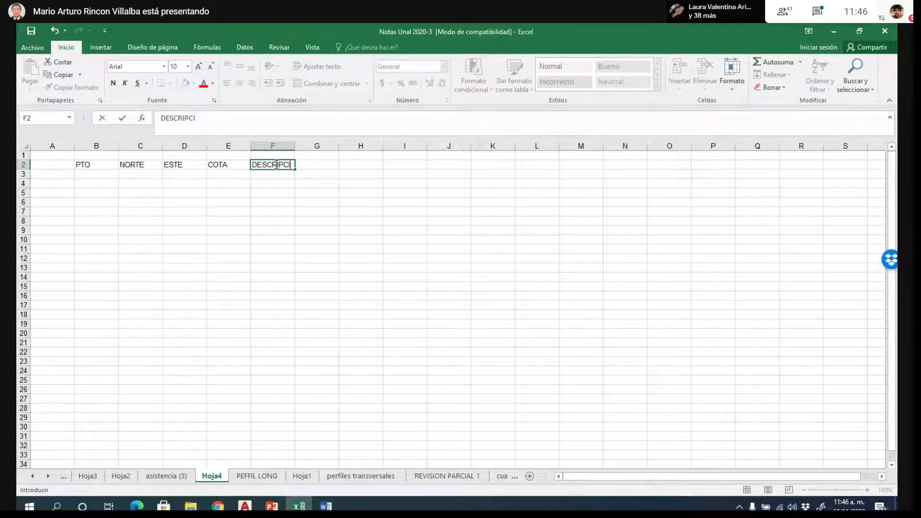
left_click(317, 249)
left_click_drag(294, 146, 319, 156)
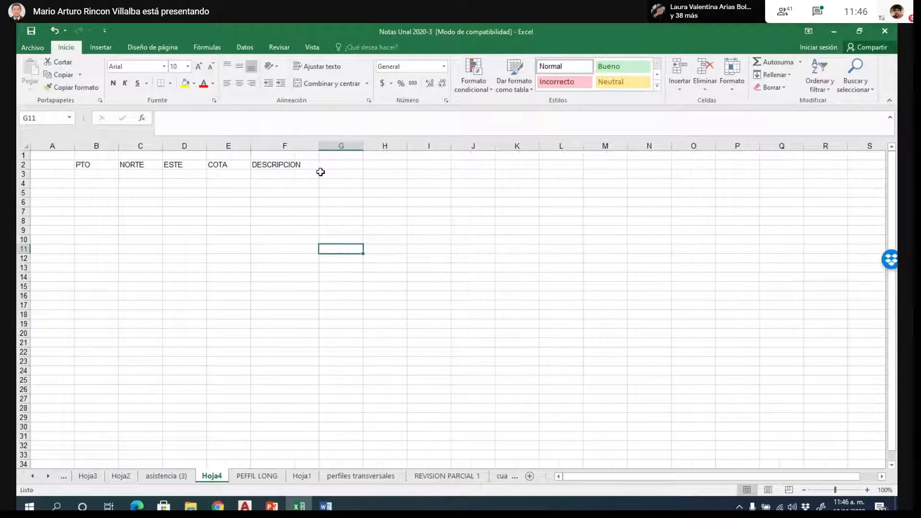
- Go through the header cells B2 to F2 one by one, from PTO to DESCRIPCION
left_click(90, 165)
left_click(129, 164)
left_click(170, 165)
left_click(216, 165)
left_click(269, 166)
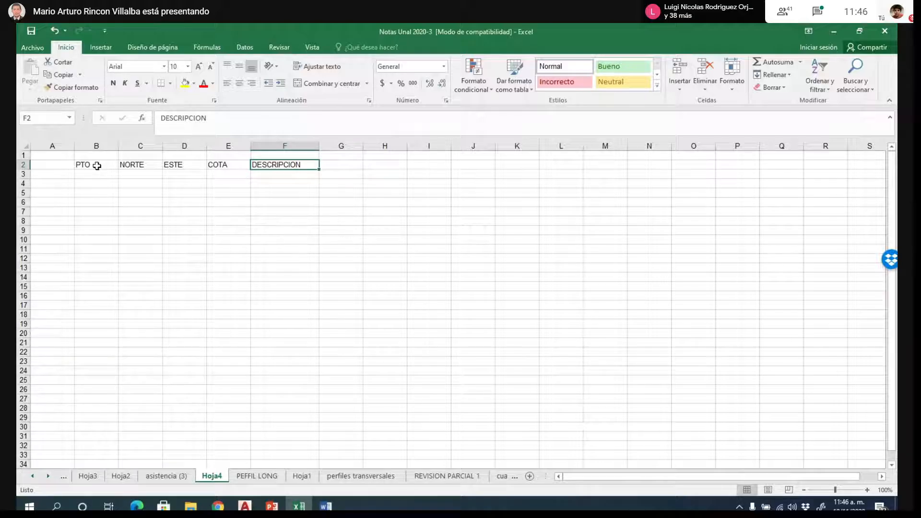
- Switch to the Word field notes and look through the handwritten levelling tables down to Cartera de Campo extra-clase
left_click(326, 506)
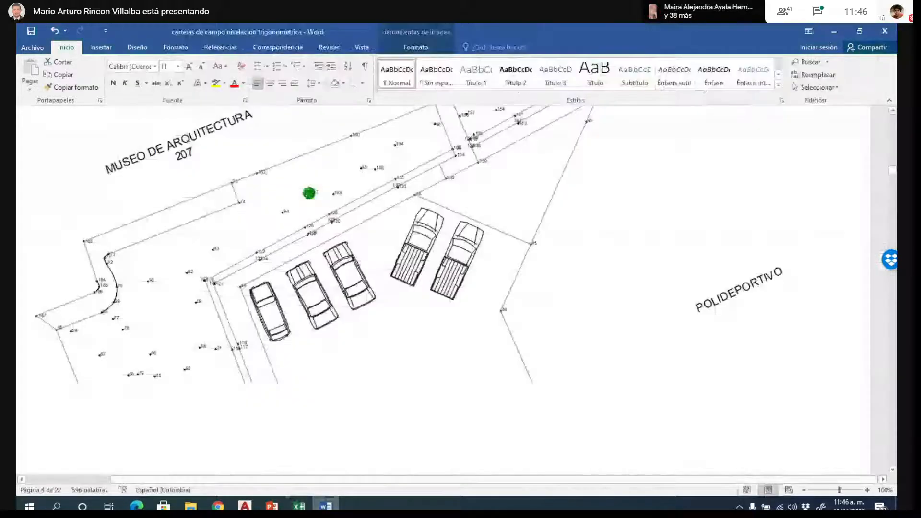
scroll(340, 323, "down", 10)
scroll(357, 313, "down", 15)
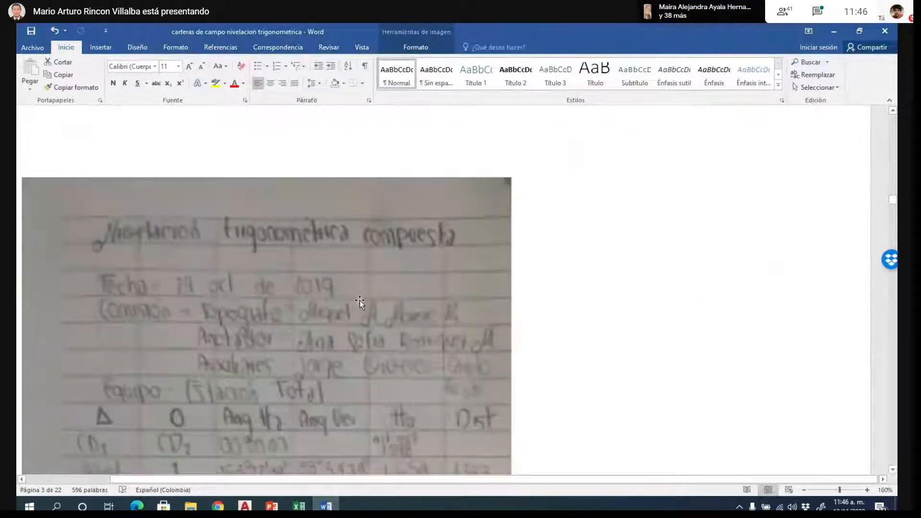
scroll(379, 259, "down", 10)
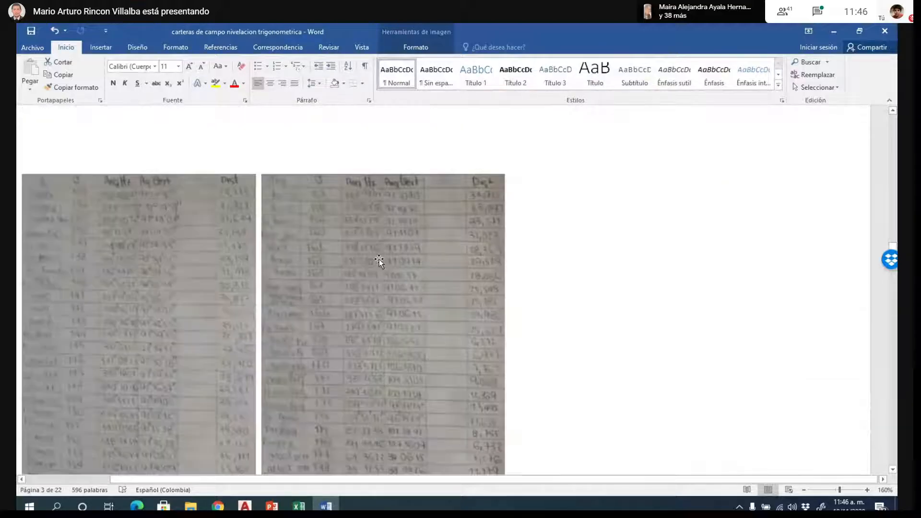
scroll(379, 259, "down", 8)
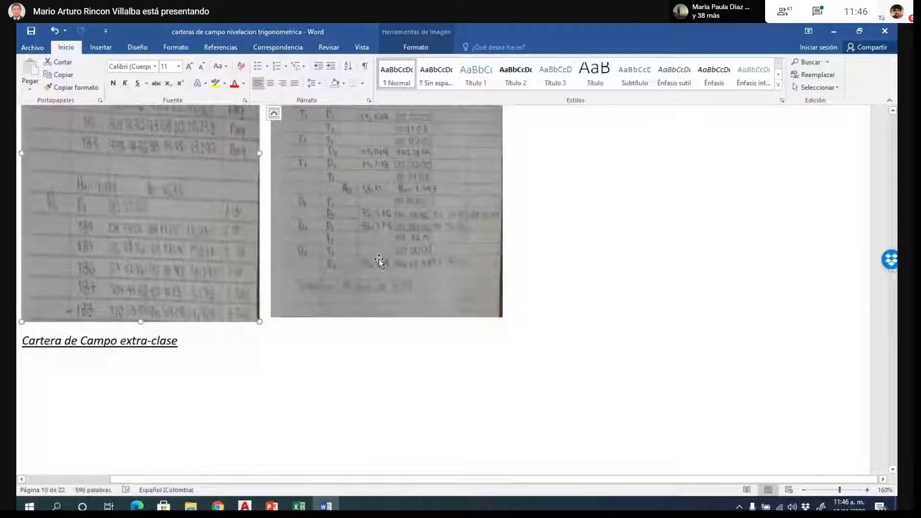
scroll(379, 261, "up", 1)
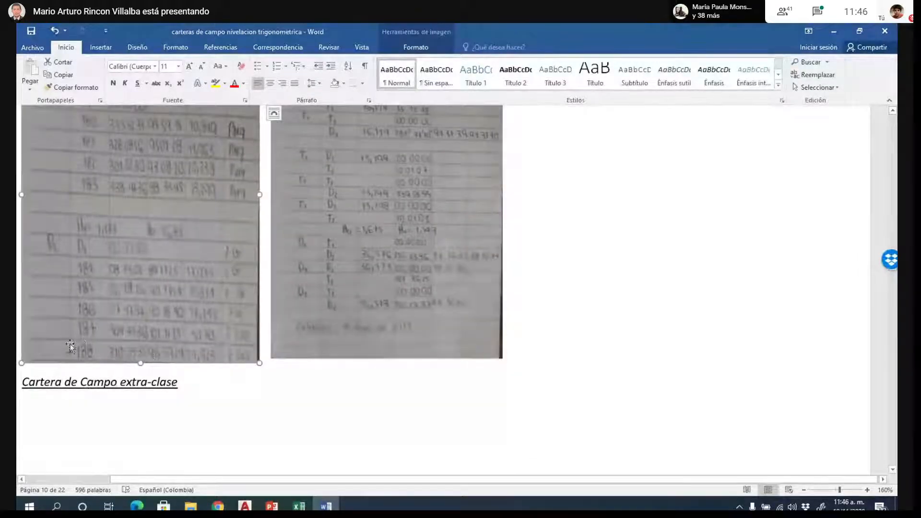
- Return to the Excel point table and highlight the empty cells under each header from PTO to DESCRIPCION
left_click(299, 506)
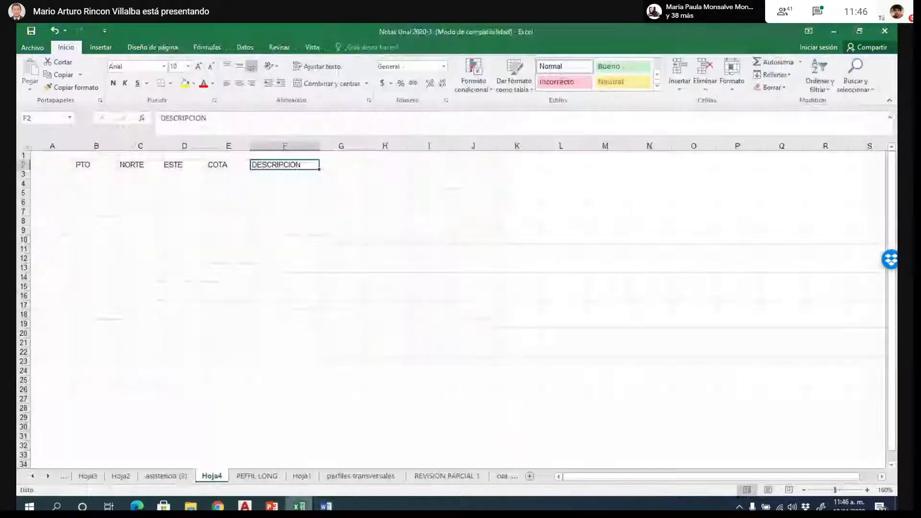
left_click_drag(97, 175, 96, 384)
left_click_drag(138, 172, 137, 353)
left_click_drag(184, 174, 195, 303)
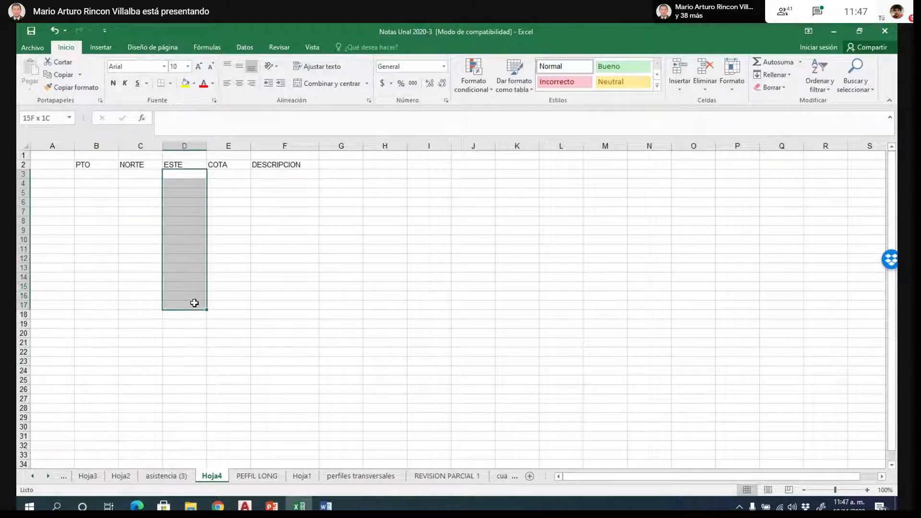
left_click_drag(229, 174, 245, 341)
left_click_drag(285, 174, 297, 343)
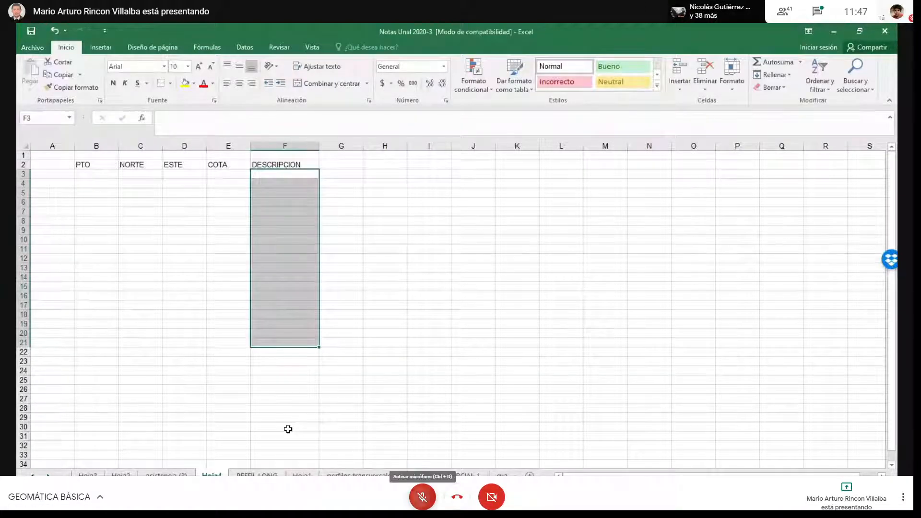
- Unmute the call microphone briefly and mute it again
left_click(422, 497)
left_click(422, 497)
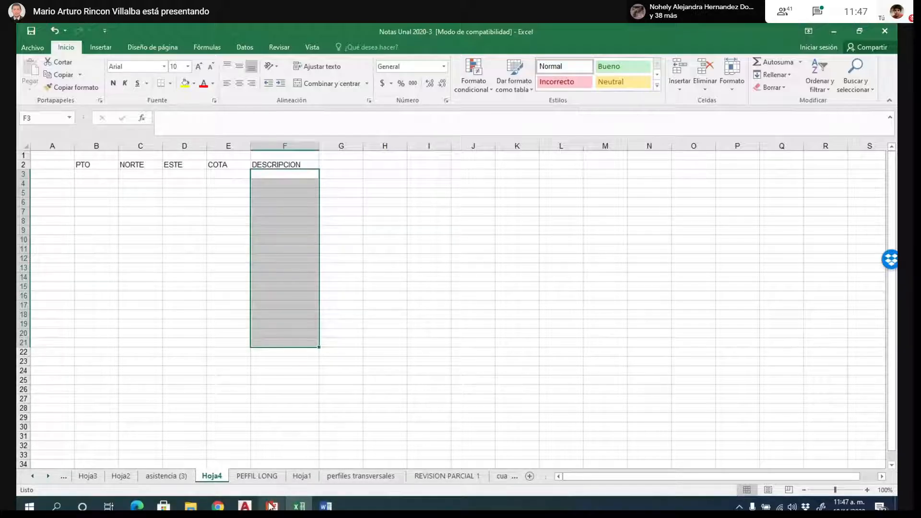
- Switch to the AutoCAD triangulation, select the line between points 5 and 4, and keep the call full screen
left_click(245, 507)
left_click(425, 240)
key("F11")
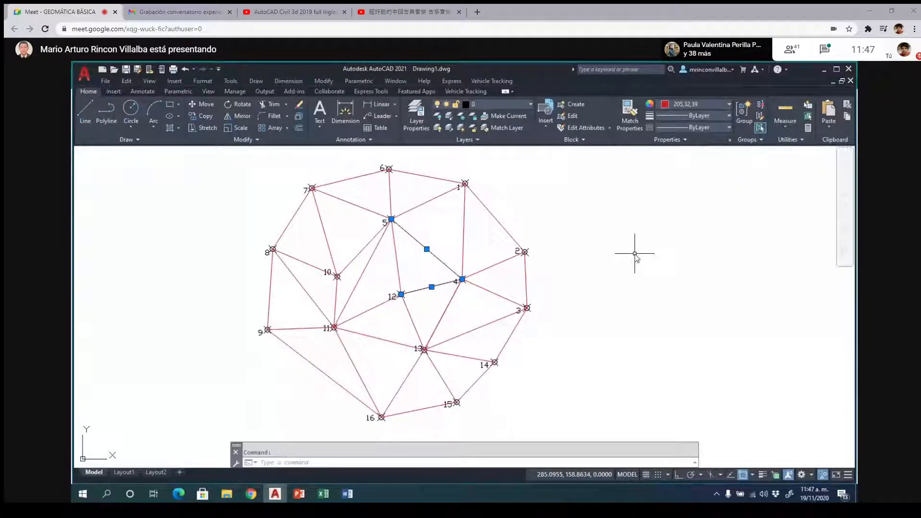
key("F11")
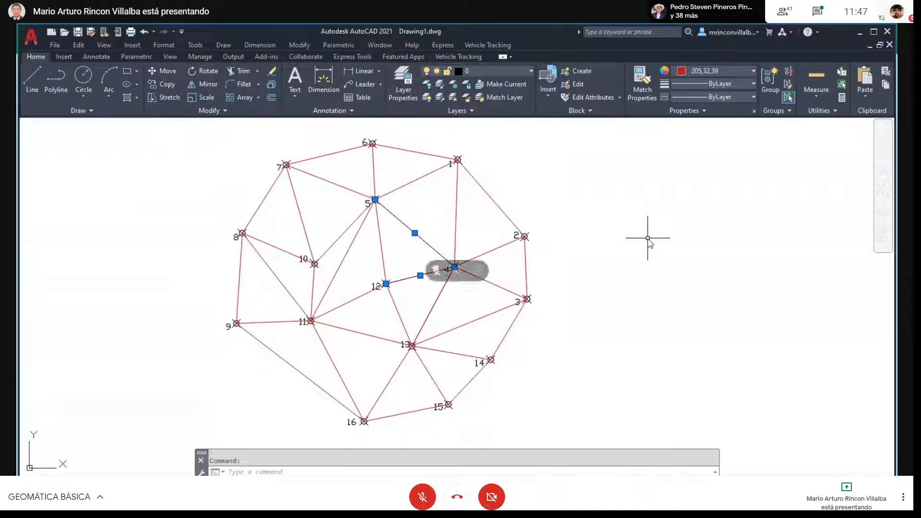
- Check the Meet chat messages, close the chat and switch back to the Word field notes
left_click(818, 12)
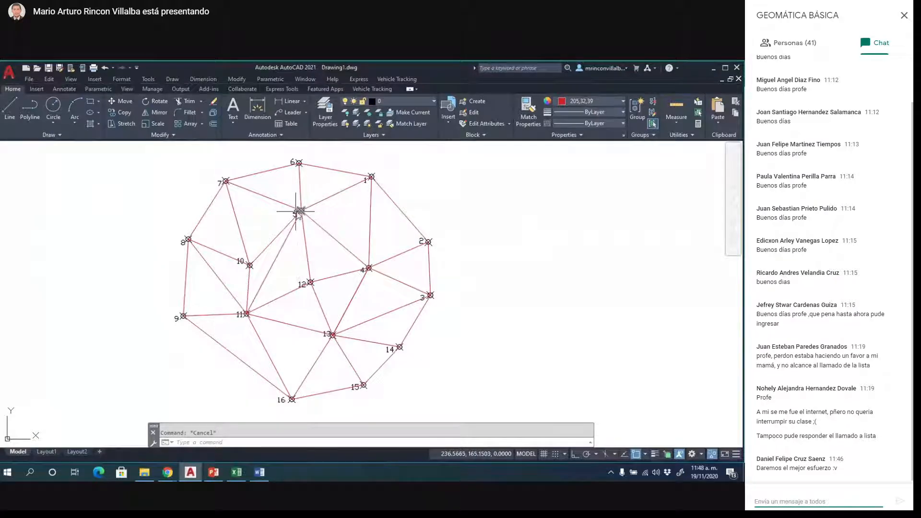
left_click(259, 472)
left_click(904, 15)
- Find the site plan in the Word document and examine its numbered points beside Museo de Arquitectura
scroll(600, 234, "down", 12)
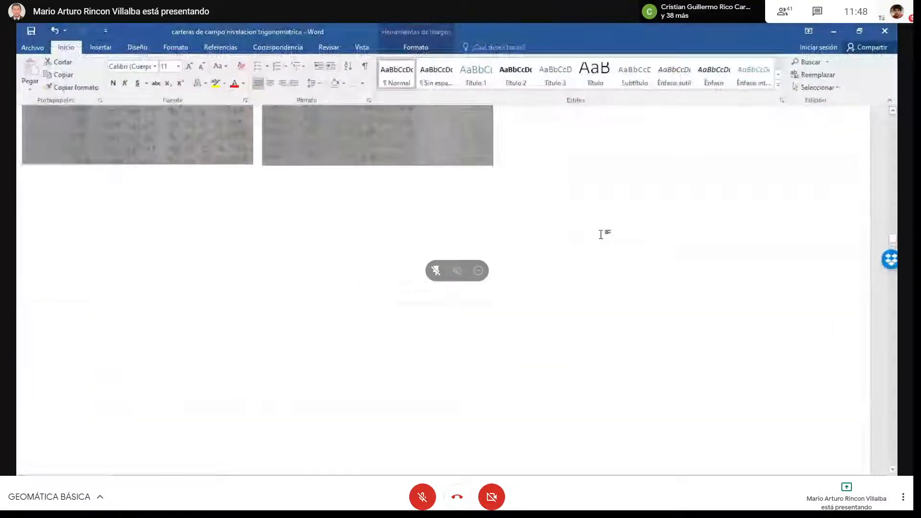
scroll(602, 235, "up", 20)
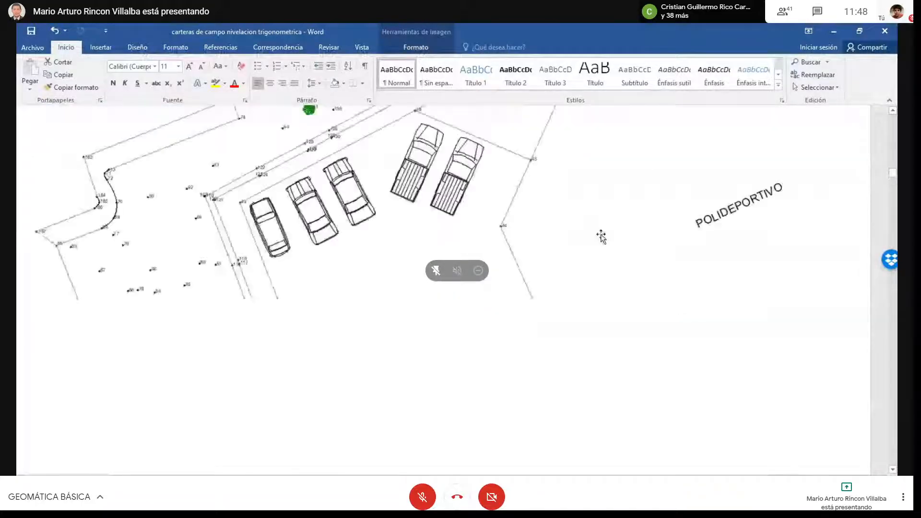
scroll(605, 238, "down", 3)
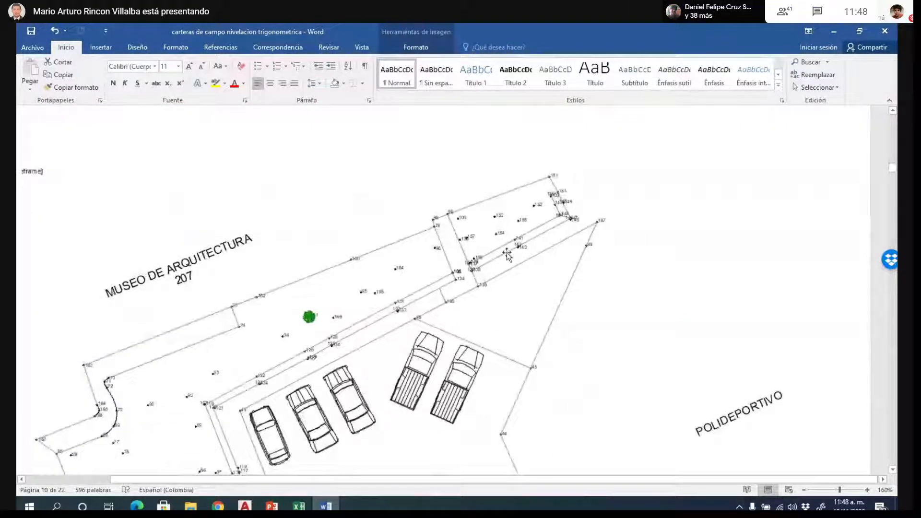
scroll(496, 239, "down", 1)
scroll(496, 239, "down", 1)
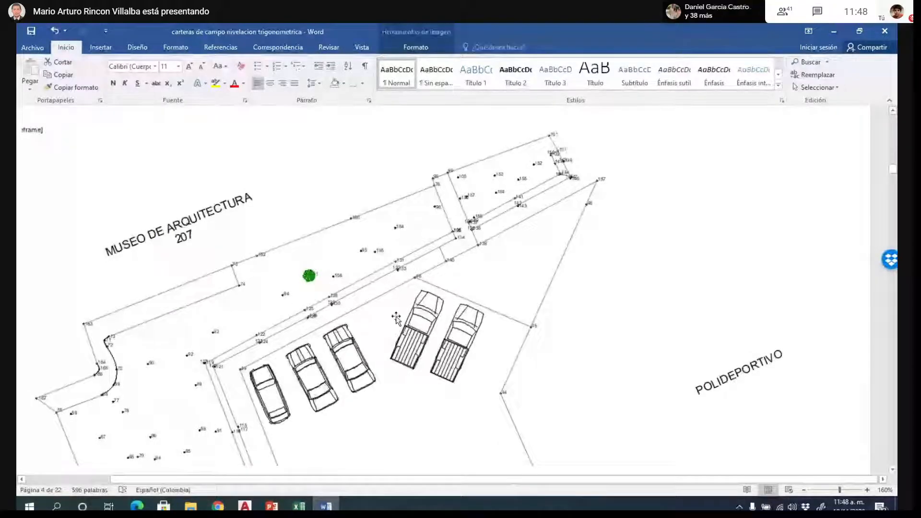
scroll(549, 258, "down", 3)
scroll(548, 258, "up", 2)
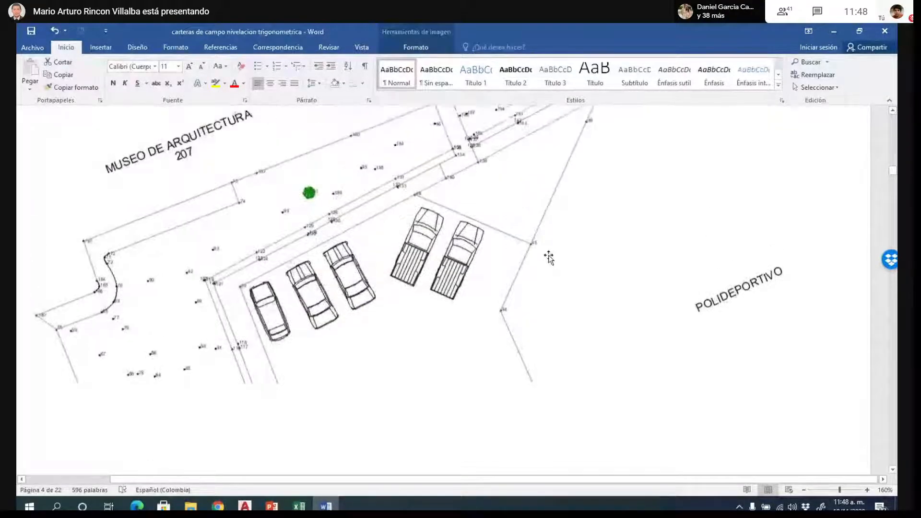
scroll(549, 258, "up", 1)
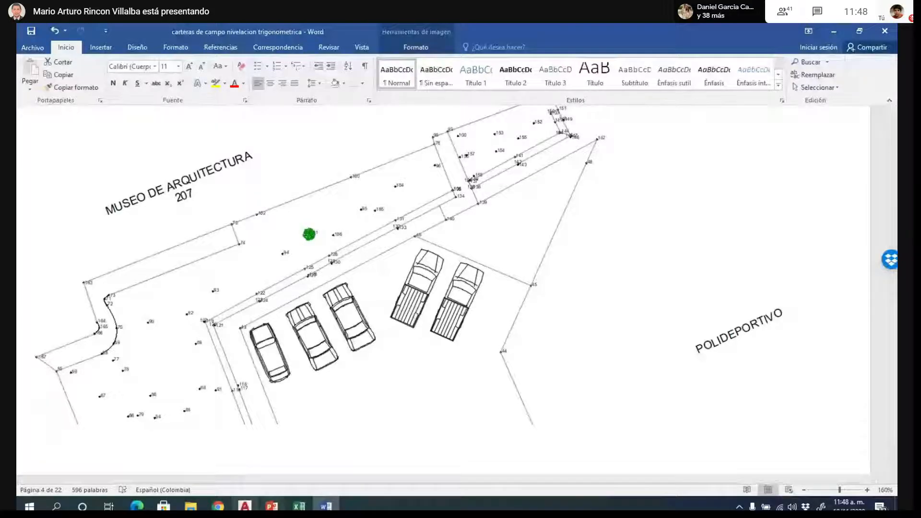
- Switch to the PowerPoint presentation on contour lines and start the slide show from slide 48, the Nube de Puntos plan with point elevations
left_click(271, 506)
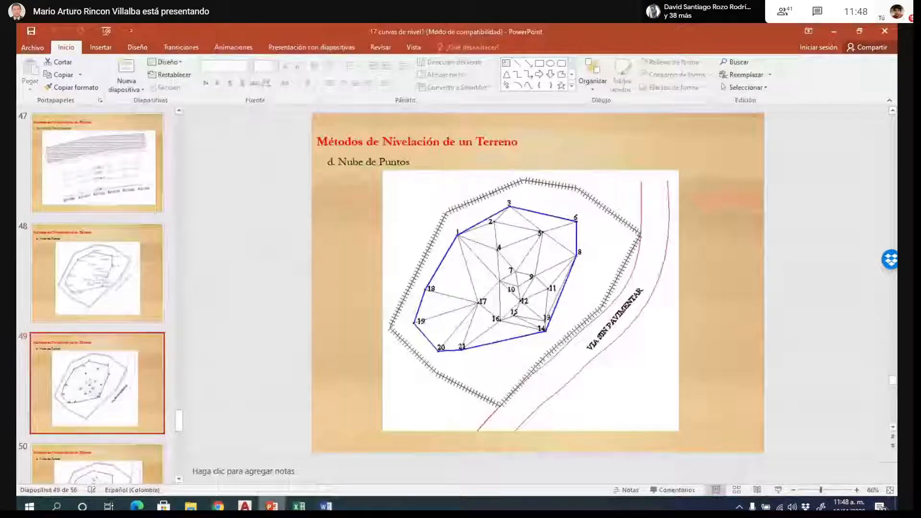
scroll(537, 297, "up", 1)
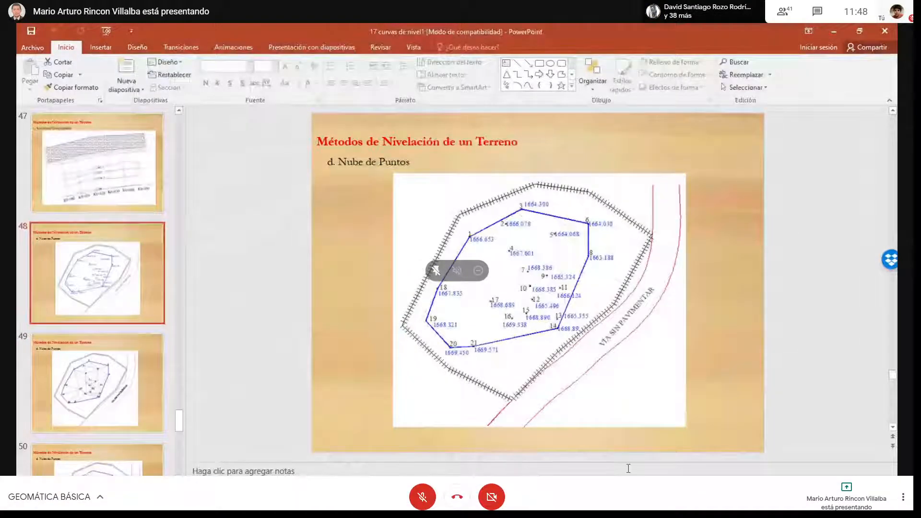
key("F11")
left_click(763, 486)
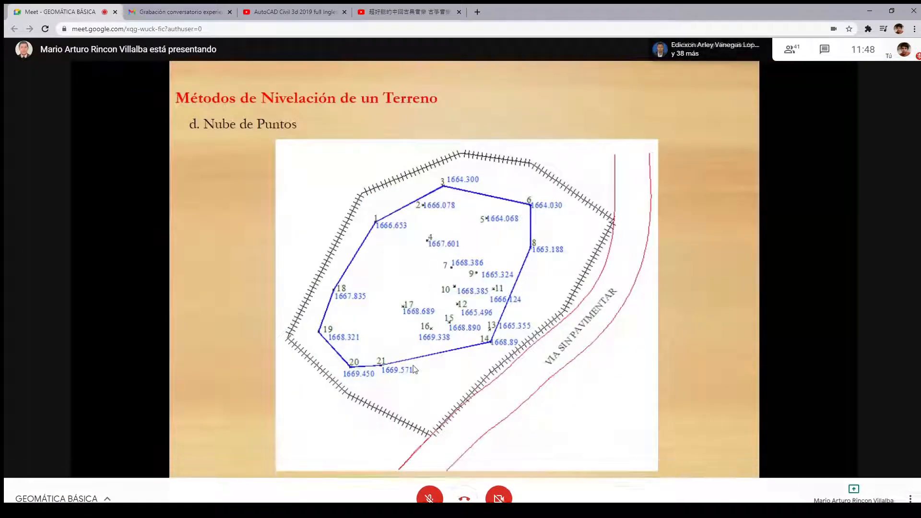
- Advance the slide show to the Modelos Digitales de Elevación slide and return the call window to full screen
key("Right")
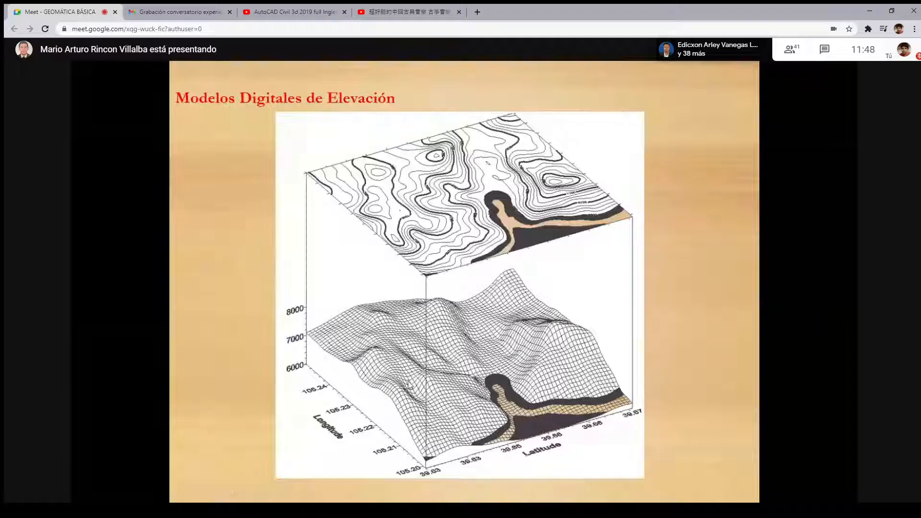
key("F11")
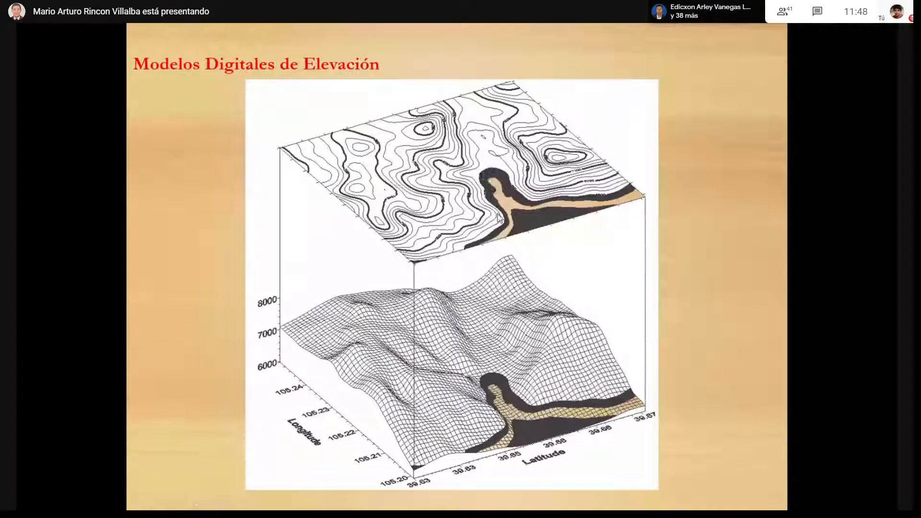
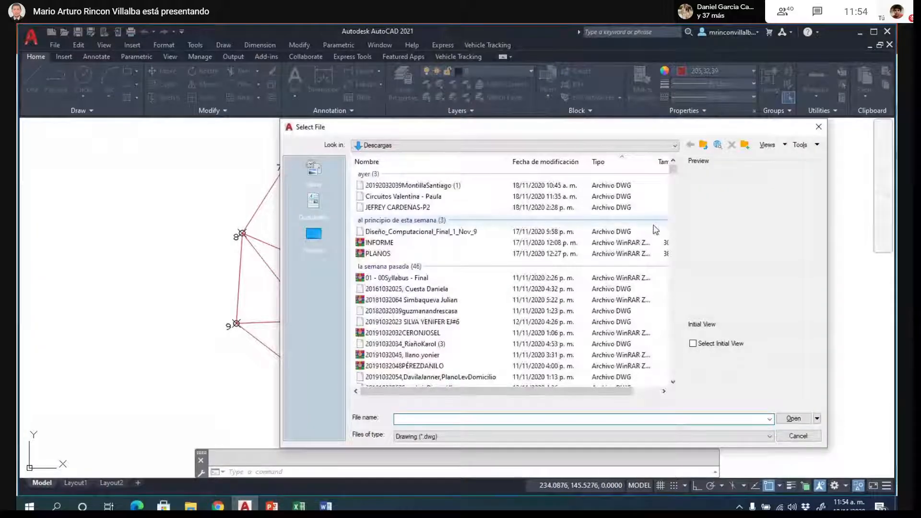
- Open the PERFIL LONG drawing from the GEOMATICA BASICA 2020-3 folder in Dropbox
left_click(410, 145)
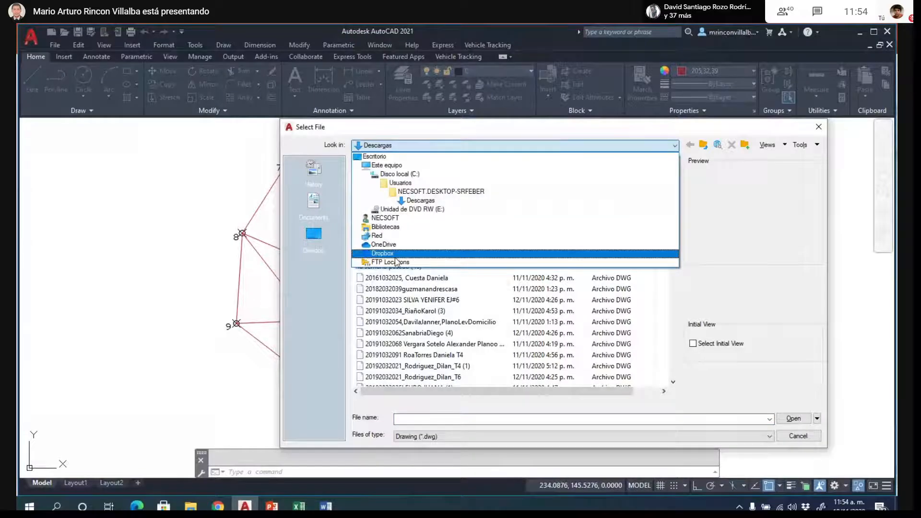
left_click(396, 254)
left_click_drag(674, 168, 675, 252)
double_click(434, 363)
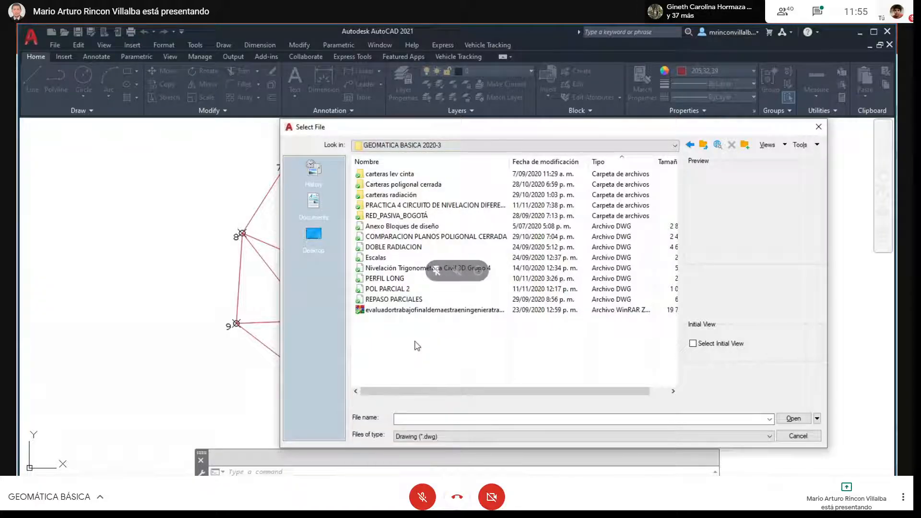
left_click_drag(509, 159, 546, 157)
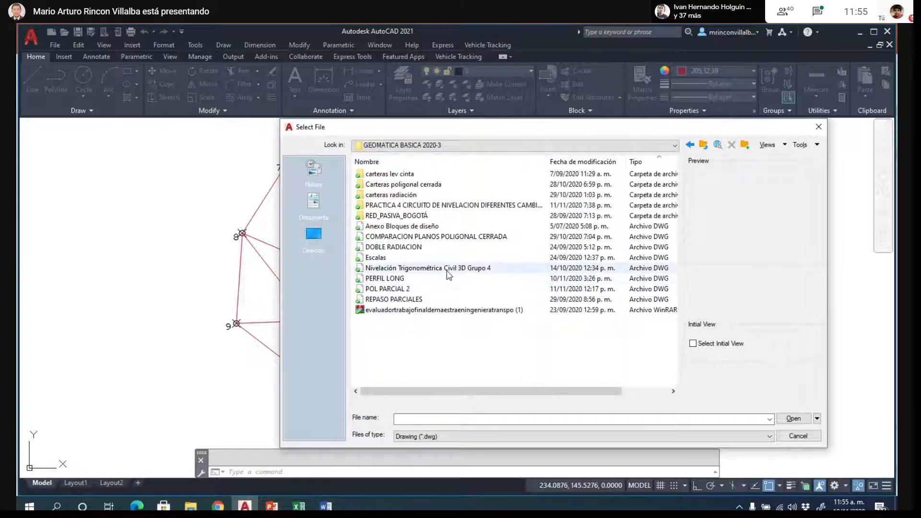
left_click(392, 279)
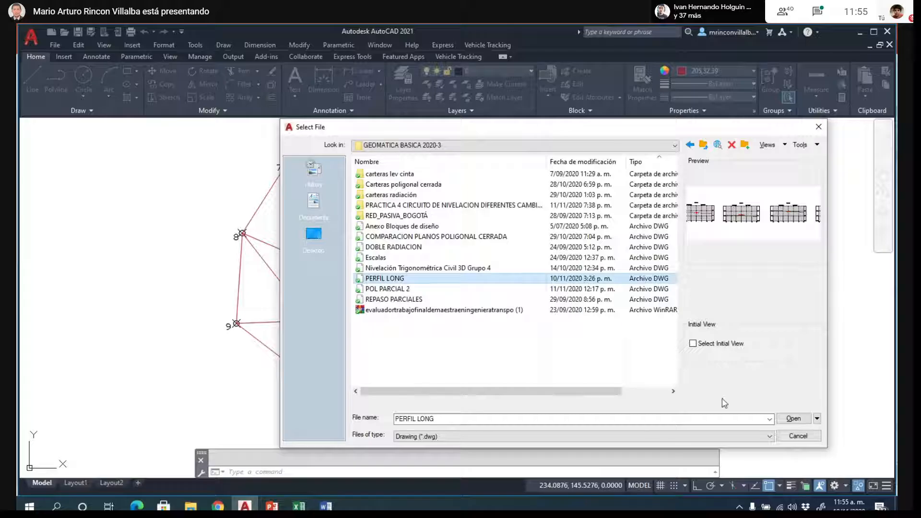
left_click(794, 418)
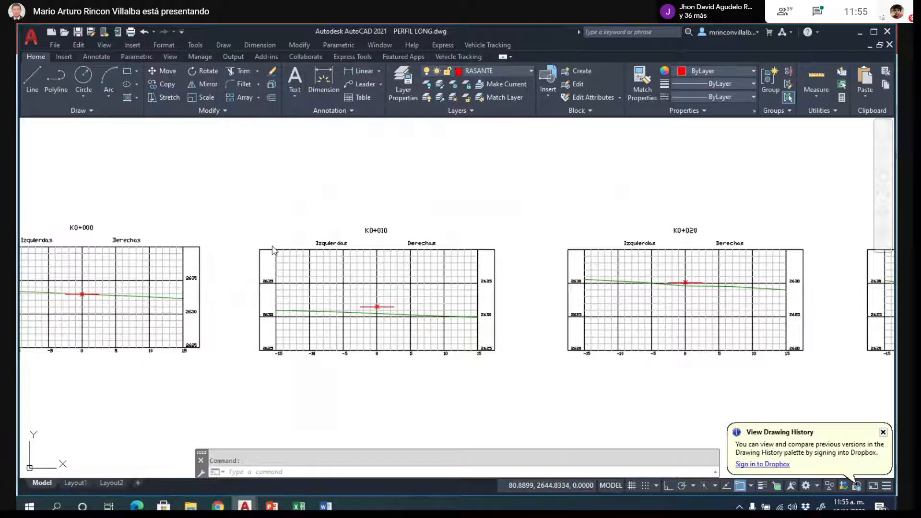
- Examine the cross sections and pick both halves of the red grade line at the centre of section K0+000
scroll(273, 248, "down", 4)
scroll(468, 293, "down", 4)
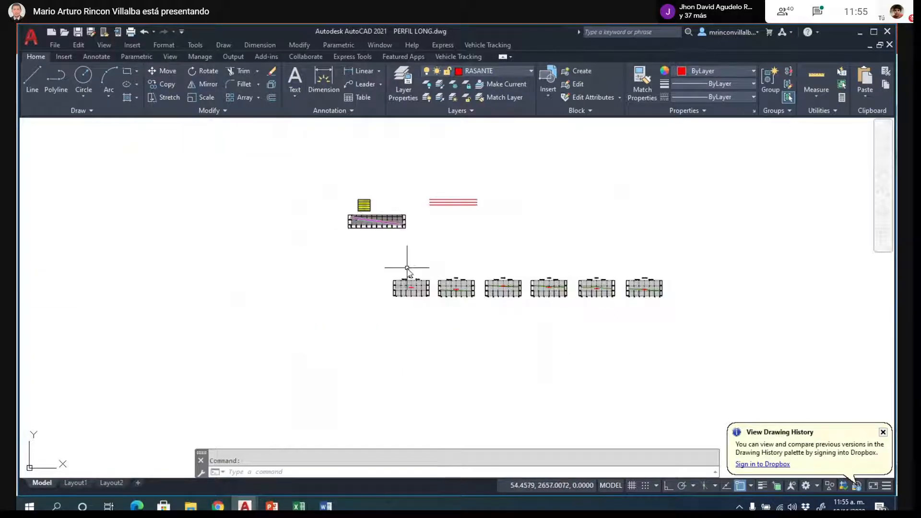
scroll(405, 263, "up", 6)
scroll(449, 308, "up", 6)
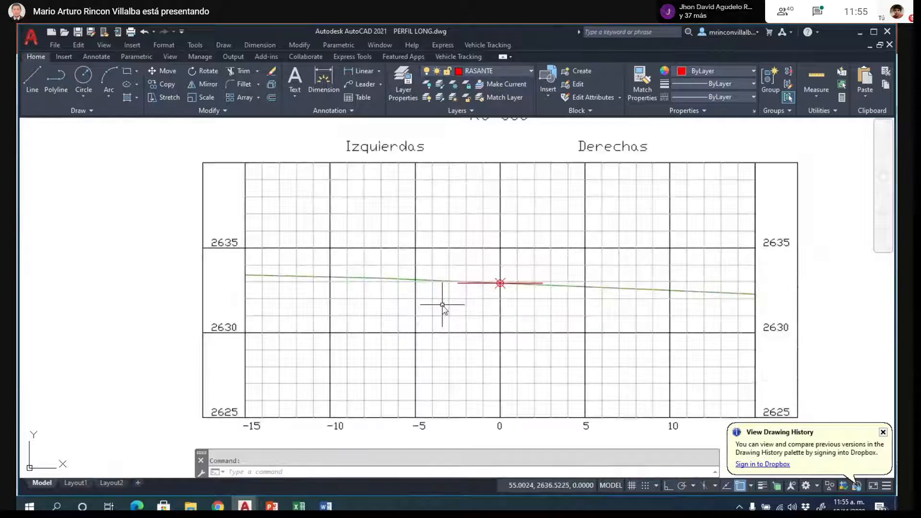
scroll(297, 276, "down", 6)
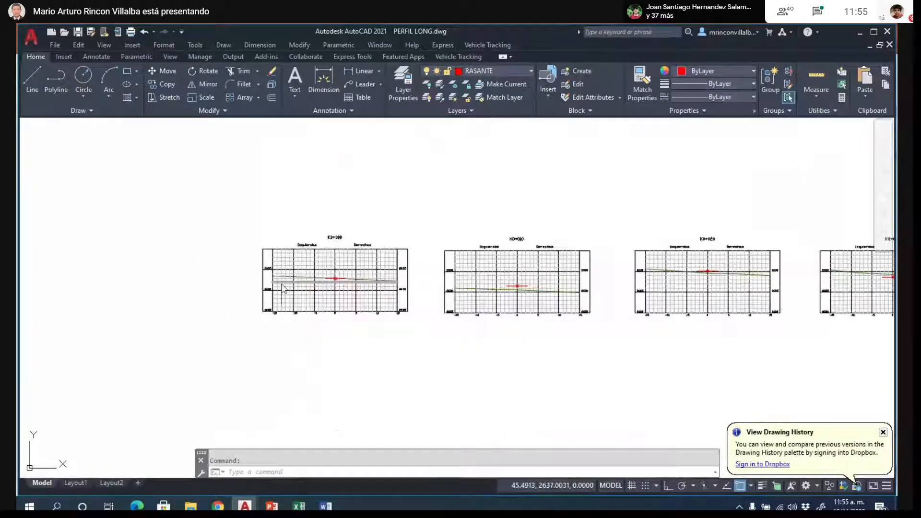
scroll(305, 210, "down", 2)
scroll(336, 271, "down", 2)
scroll(315, 236, "up", 9)
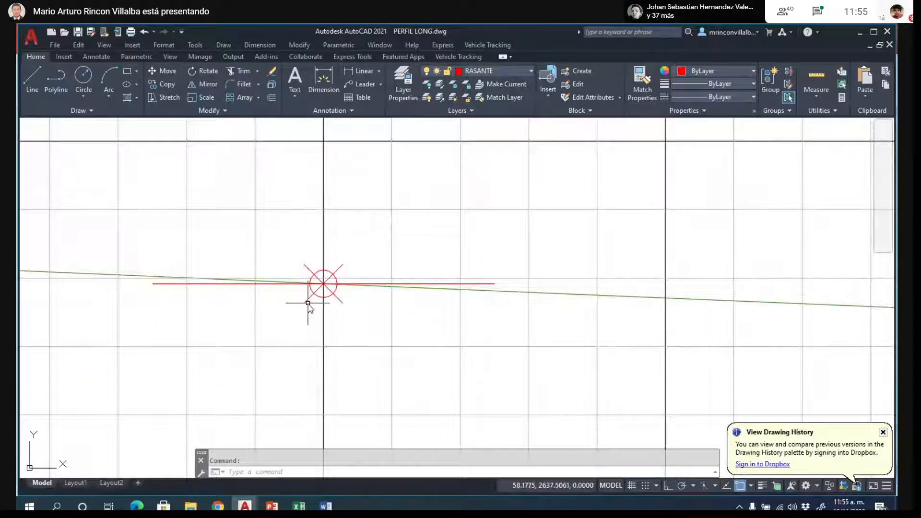
left_click(331, 286)
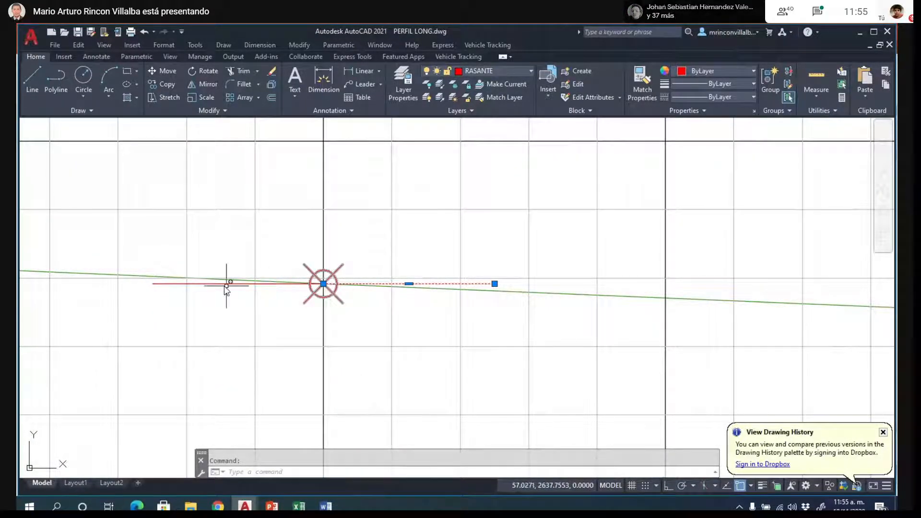
left_click(161, 283)
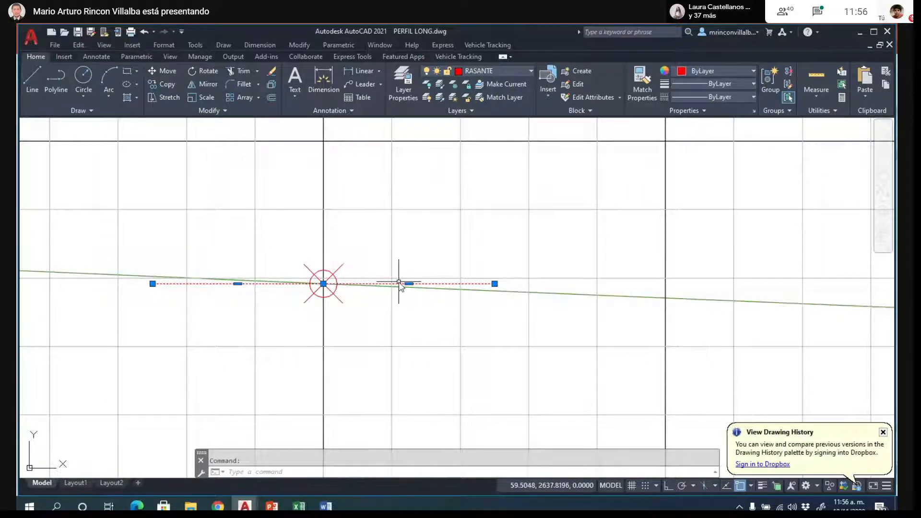
scroll(417, 290, "up", 5)
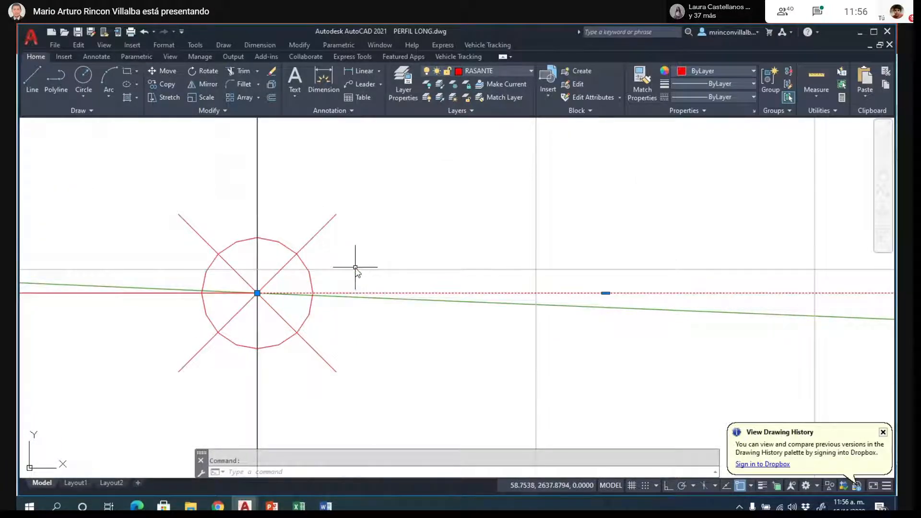
scroll(355, 267, "down", 5)
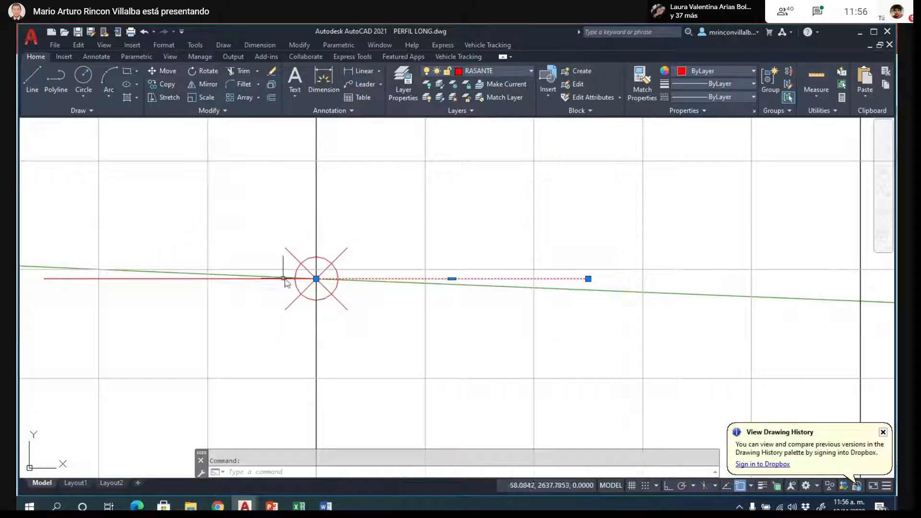
- Look at the Secciones con Diseño slide in the 18 cubicacion presentation, return to the AutoCAD drawing and take the call window out of full screen
mouse_move(271, 506)
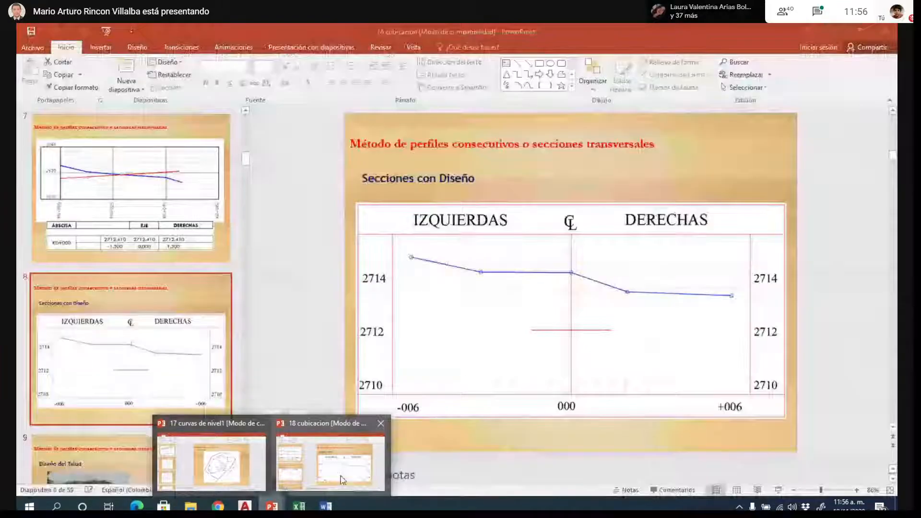
left_click(342, 480)
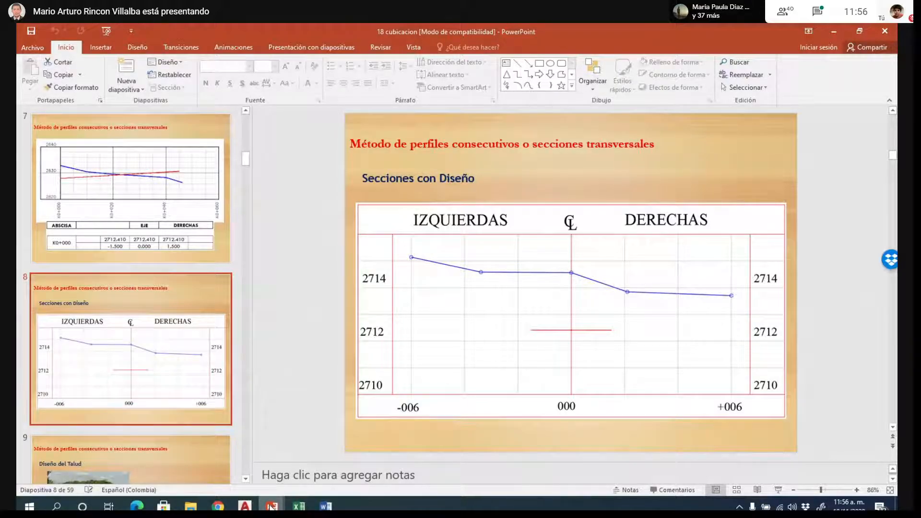
mouse_move(268, 508)
left_click(304, 455)
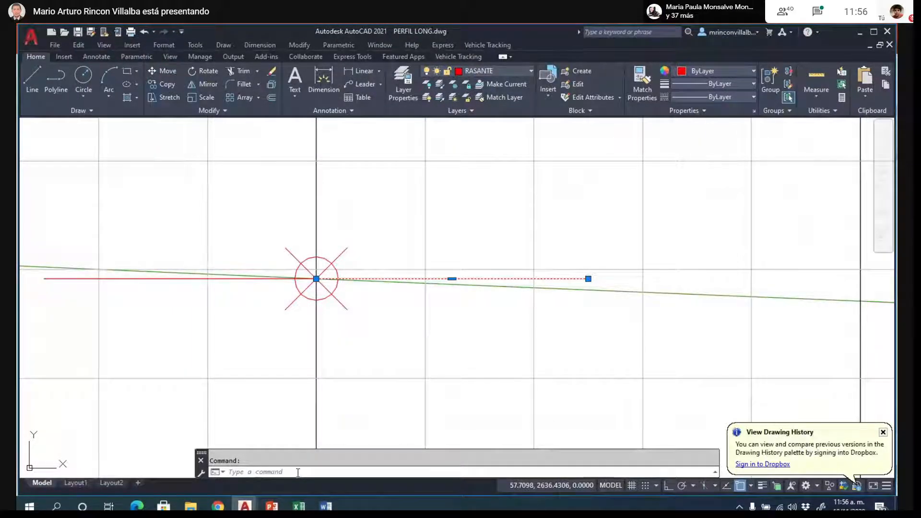
key("F11")
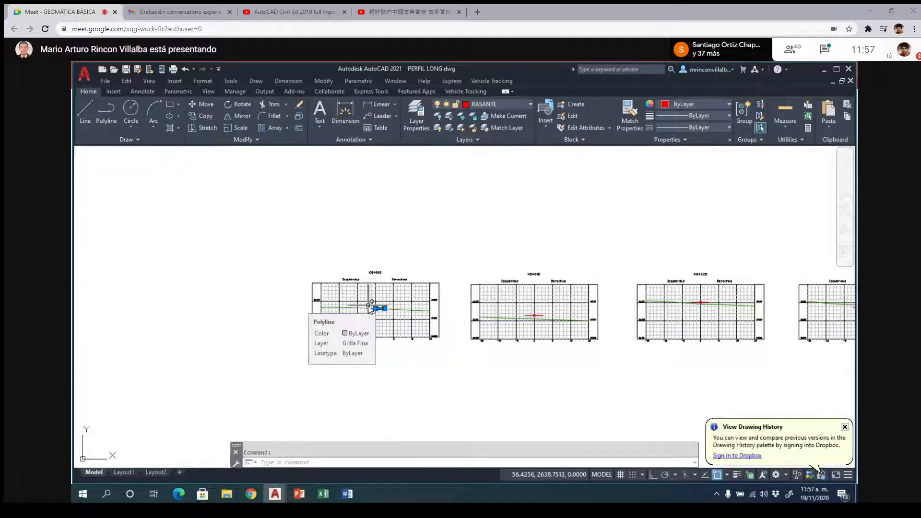
- Measure with LIST the short vertical segment between the red and magenta lines at the start of the longitudinal profile
scroll(364, 319, "up", 2)
scroll(438, 245, "up", 8)
key("Escape")
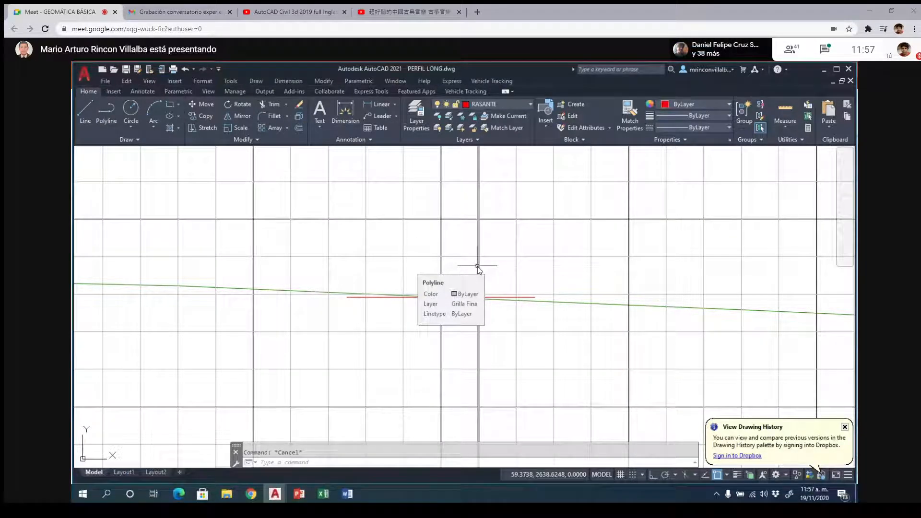
scroll(487, 267, "down", 6)
scroll(450, 286, "up", 8)
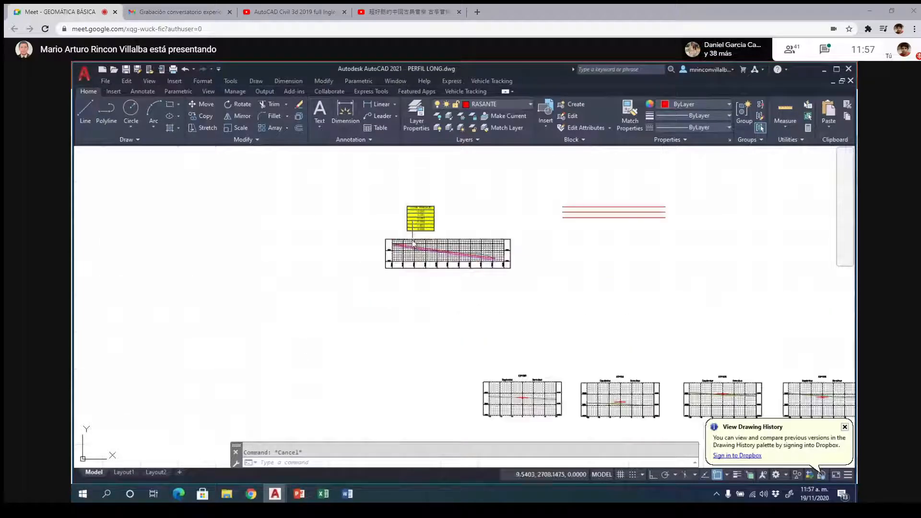
scroll(202, 288, "up", 4)
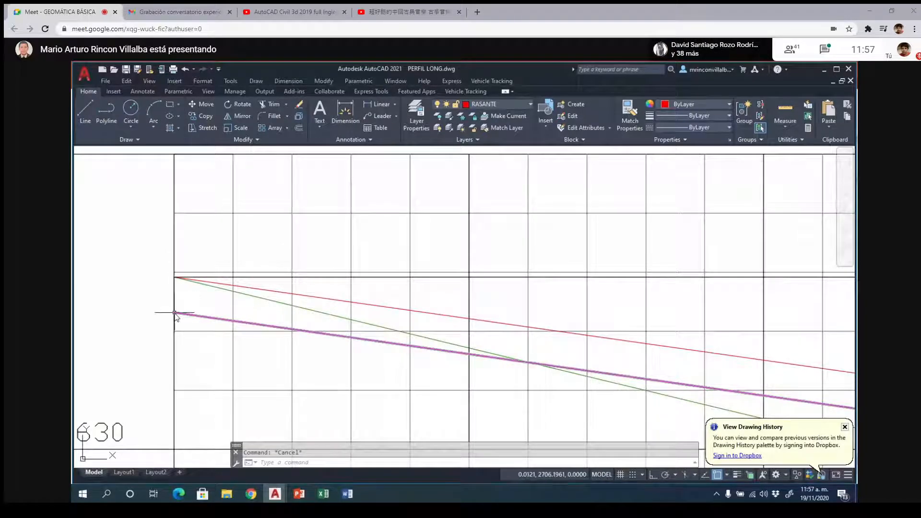
left_click(174, 290)
type("LI")
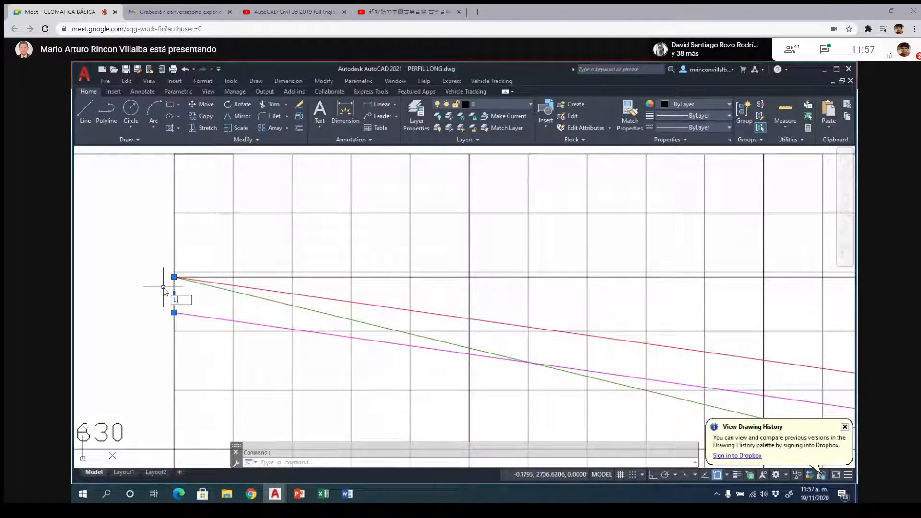
key("Return")
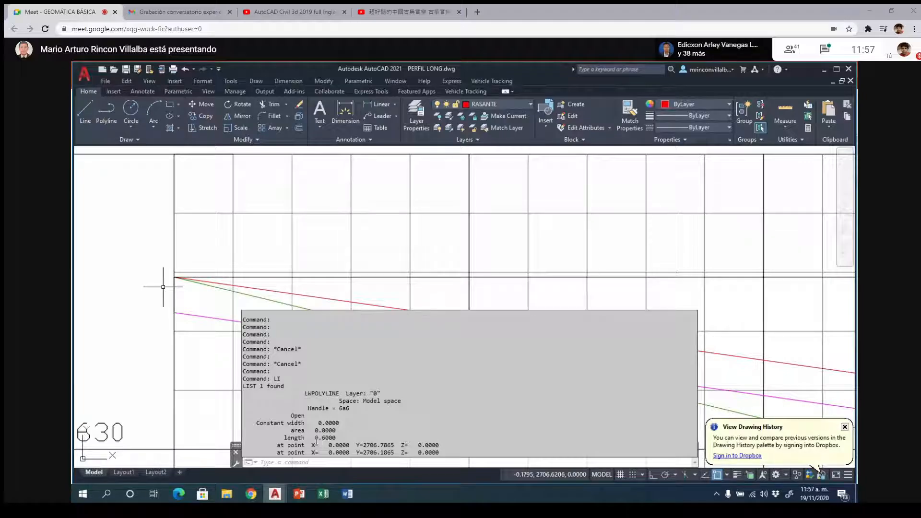
left_click_drag(316, 438, 337, 438)
left_click(154, 337)
key("Escape")
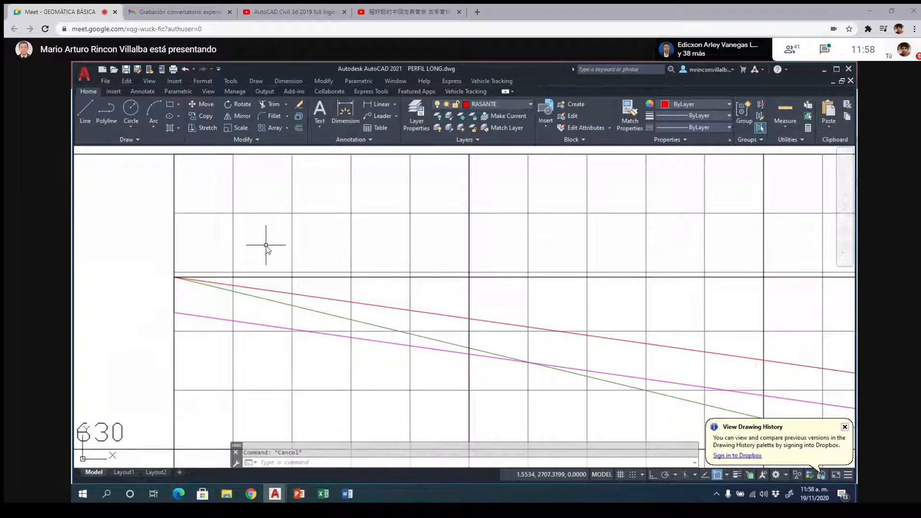
- Return to section K0+000, inspect both halves of the red grade line at its axis and clear the selection
scroll(283, 245, "down", 5)
scroll(287, 245, "down", 4)
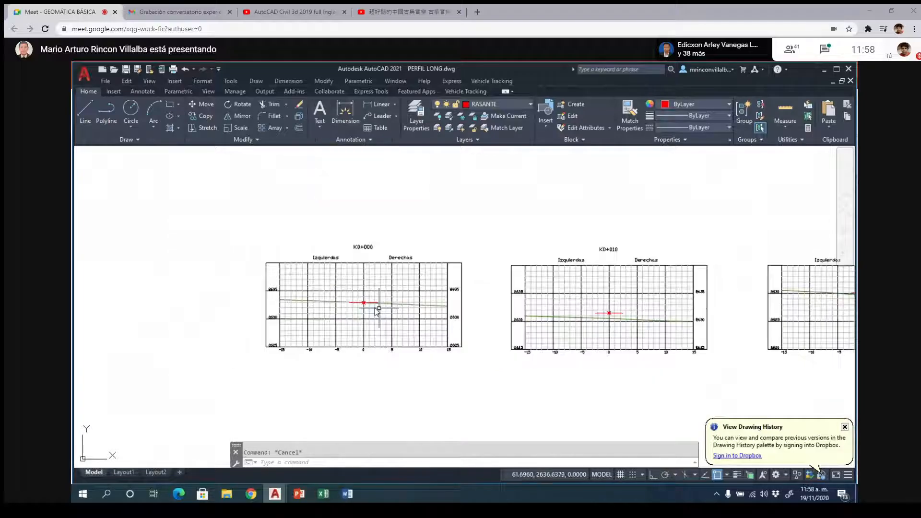
scroll(338, 287, "up", 8)
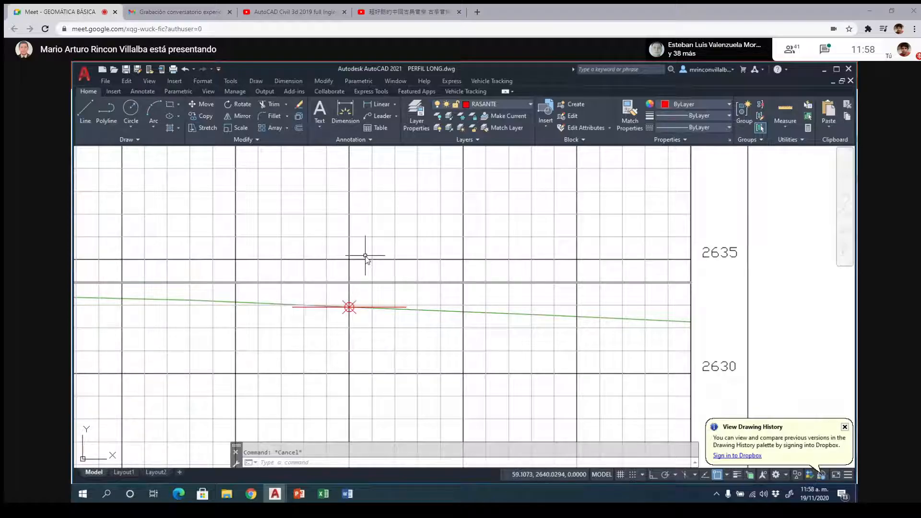
scroll(366, 257, "down", 4)
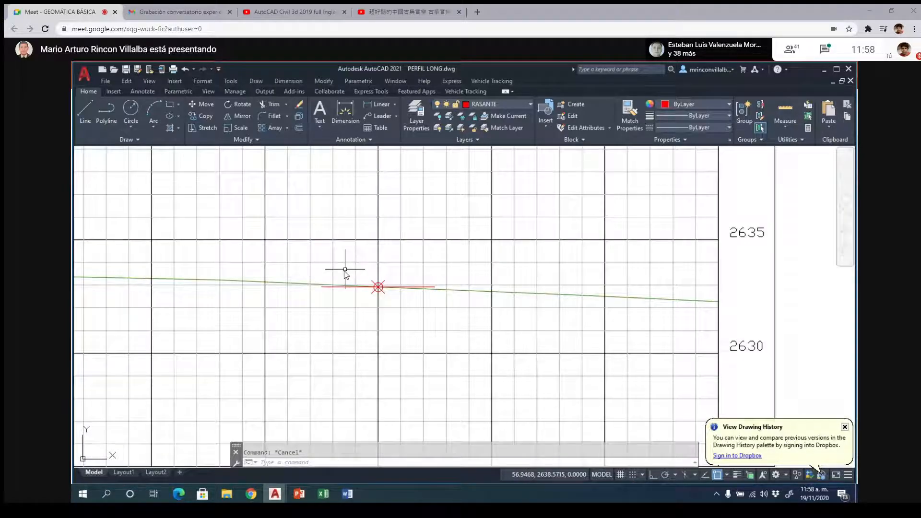
scroll(341, 275, "up", 4)
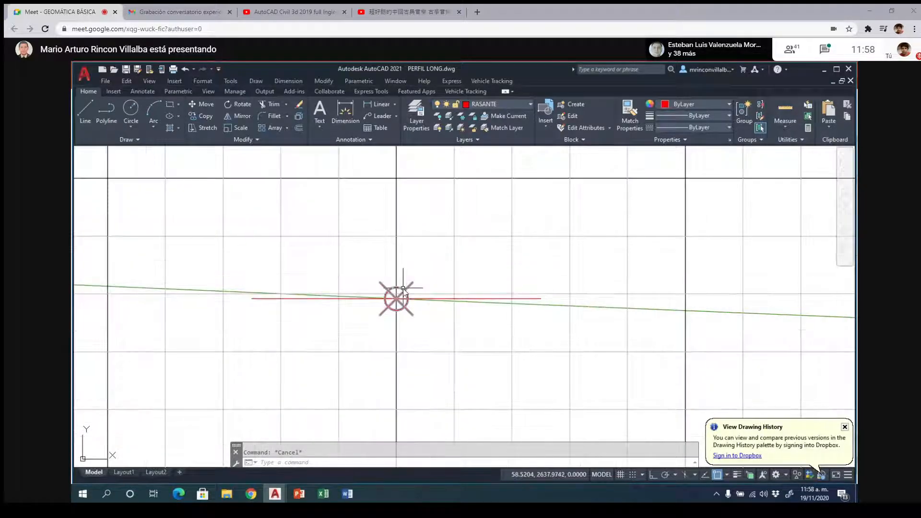
left_click(300, 298)
left_click(493, 300)
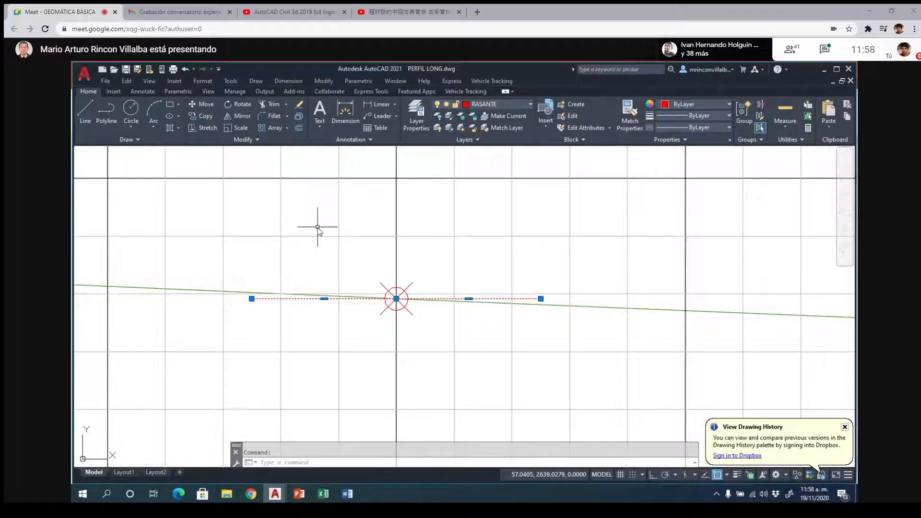
key("Escape")
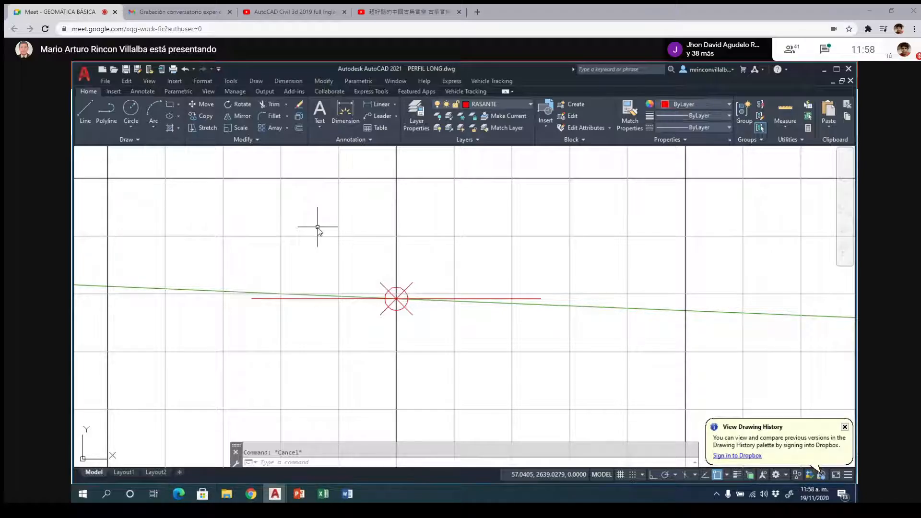
- Offset both halves of the red grade line in section K0+000 downward by 0.6
type("F")
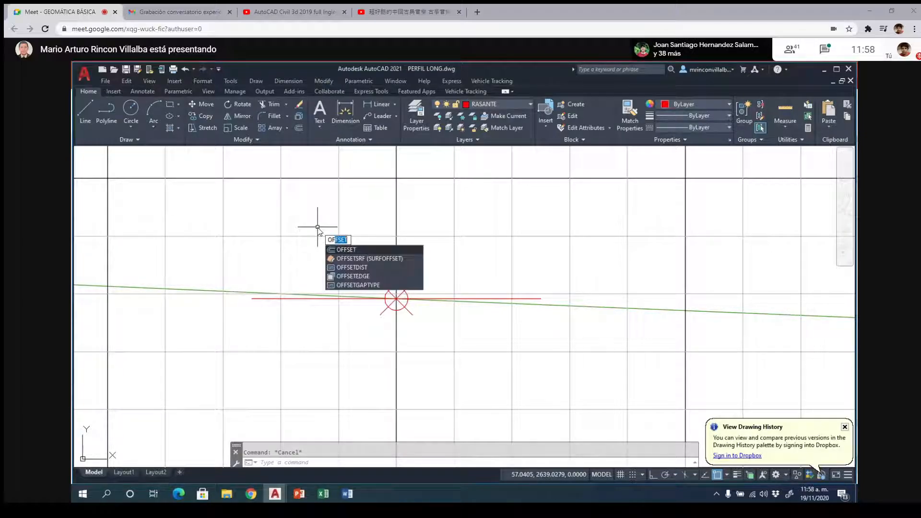
key("Return")
type("0.6")
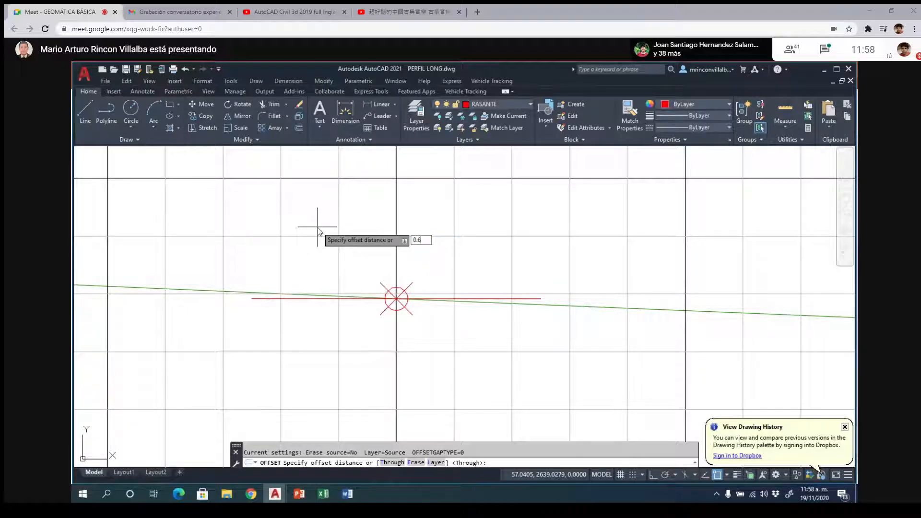
key("Return")
scroll(316, 230, "up", 2)
scroll(322, 240, "down", 2)
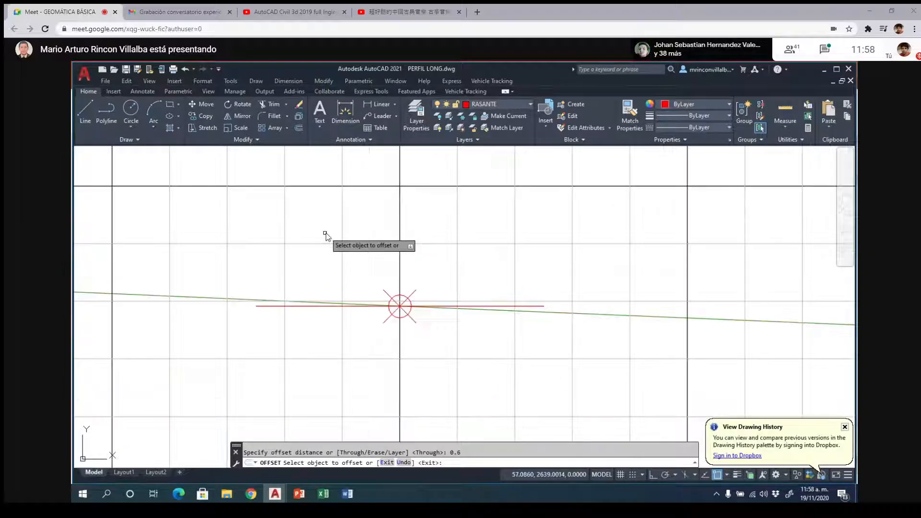
left_click(537, 308)
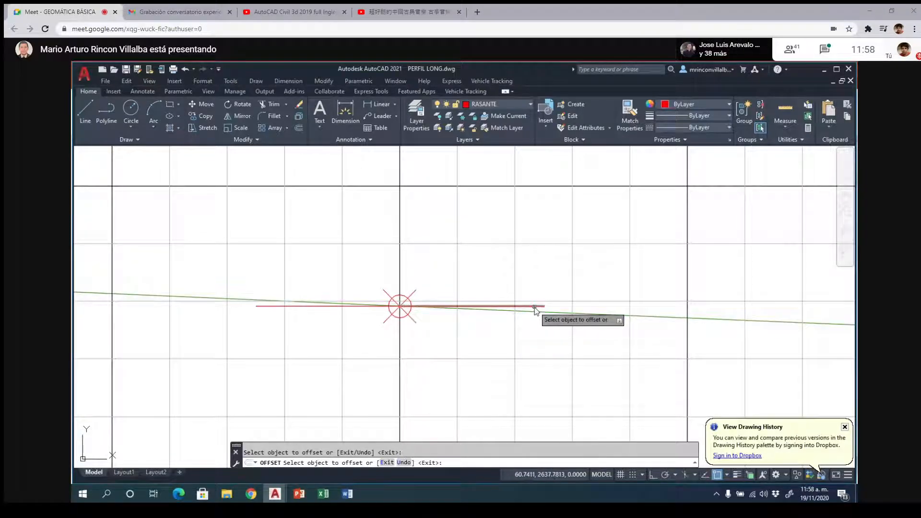
left_click(309, 307)
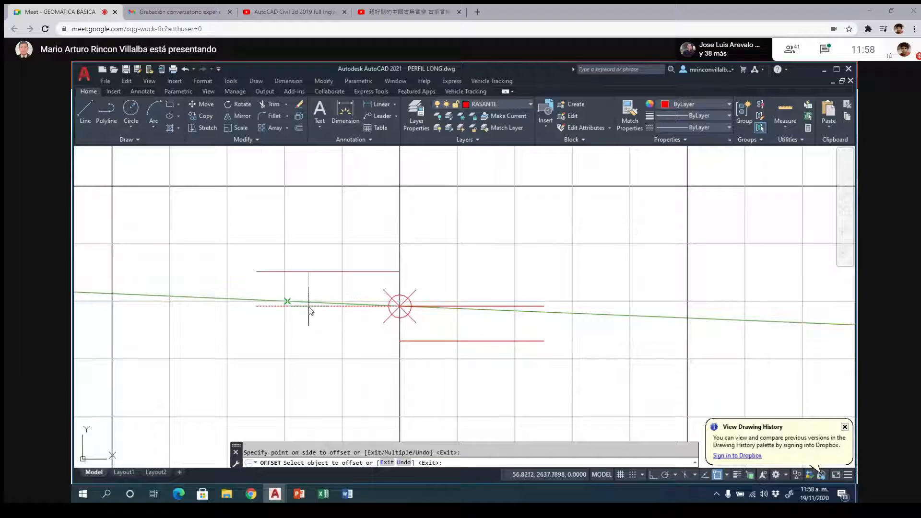
left_click(308, 330)
key("Escape")
- Change the color of both offset subgrade lines in section K0+000 to magenta
left_click(312, 341)
left_click(422, 341)
right_click(335, 322)
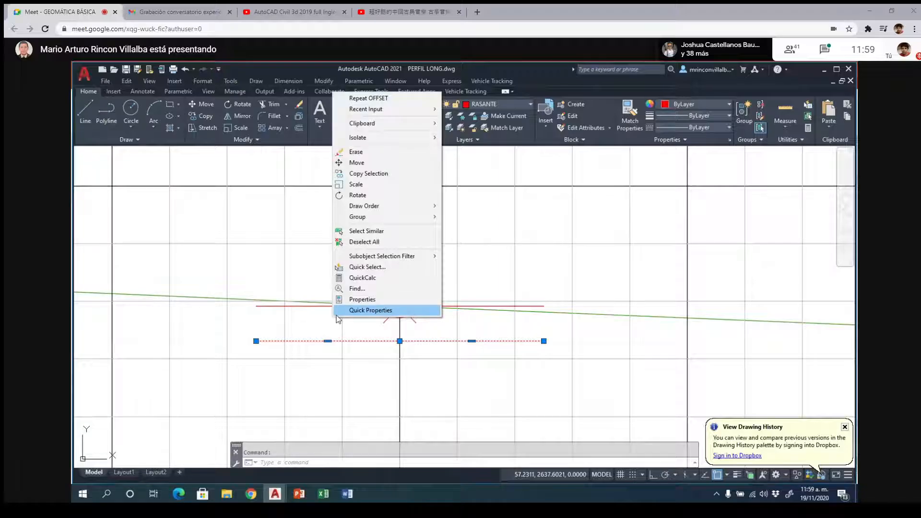
left_click(719, 109)
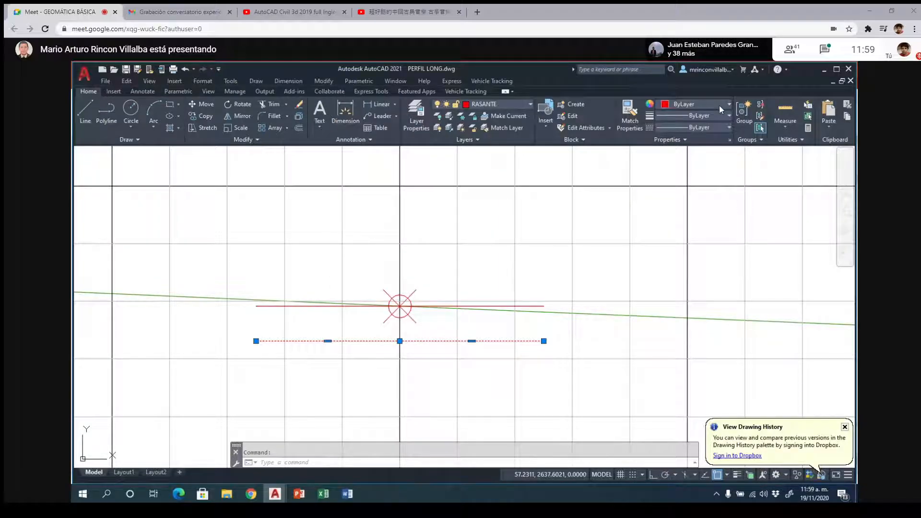
left_click(719, 105)
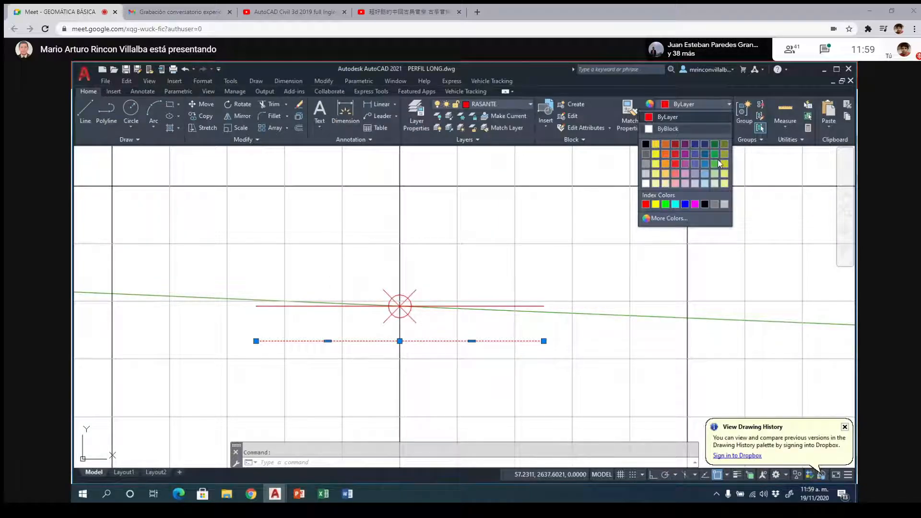
left_click(695, 205)
key("Escape")
- Offset both halves of the red grade line in section K0+010 downward by 0.6
scroll(286, 228, "down", 4)
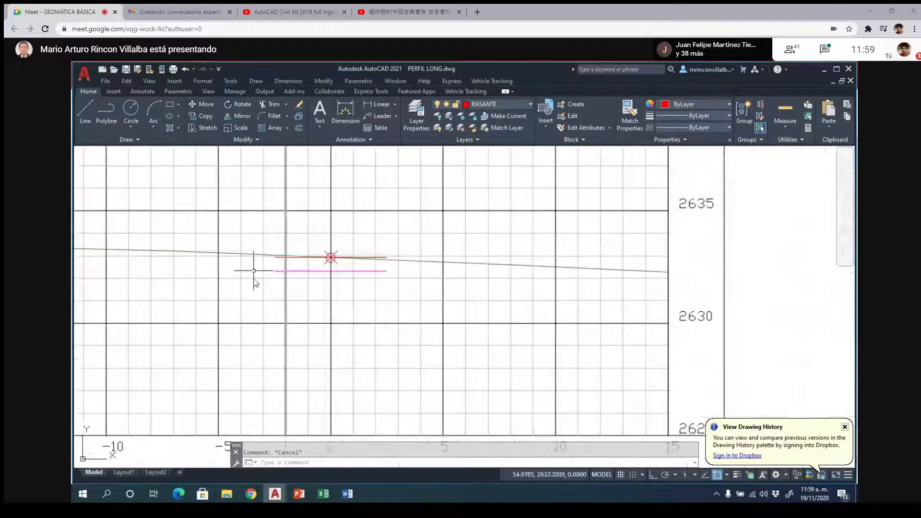
scroll(254, 283, "down", 2)
scroll(267, 314, "down", 3)
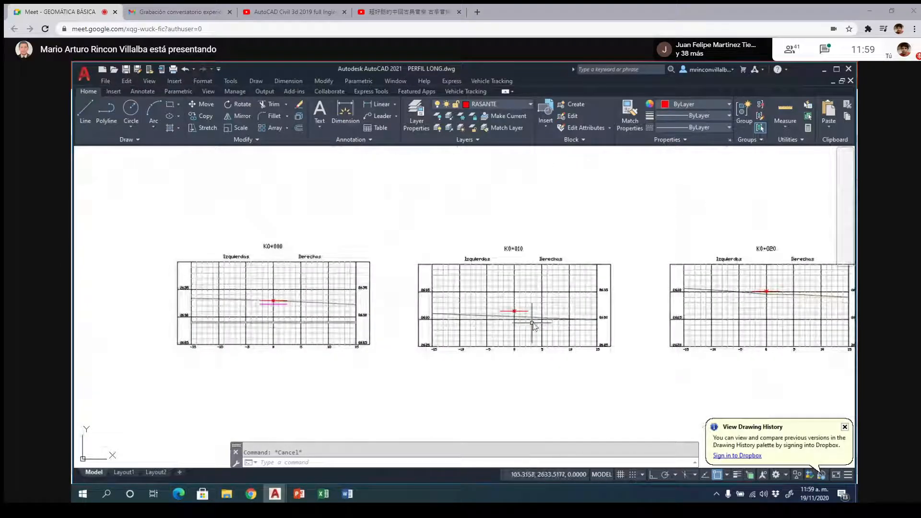
scroll(532, 322, "up", 2)
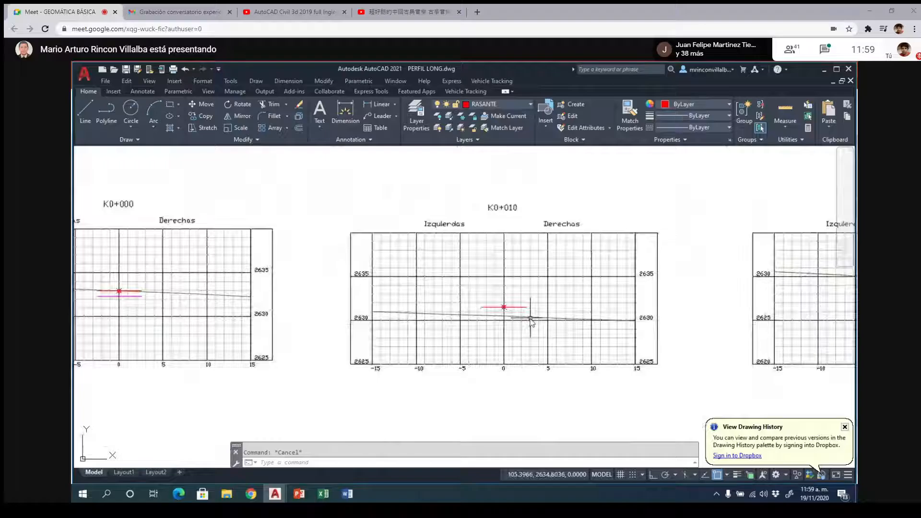
scroll(531, 320, "up", 4)
scroll(498, 259, "up", 2)
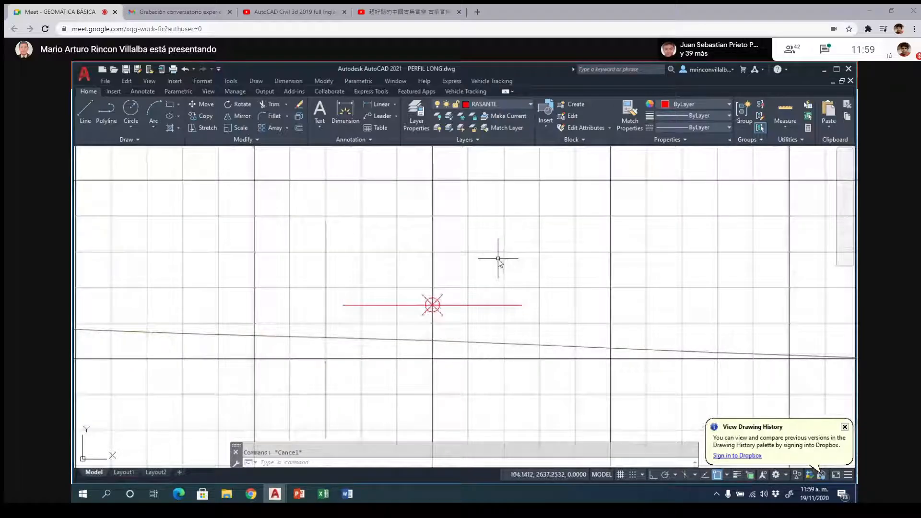
type("o")
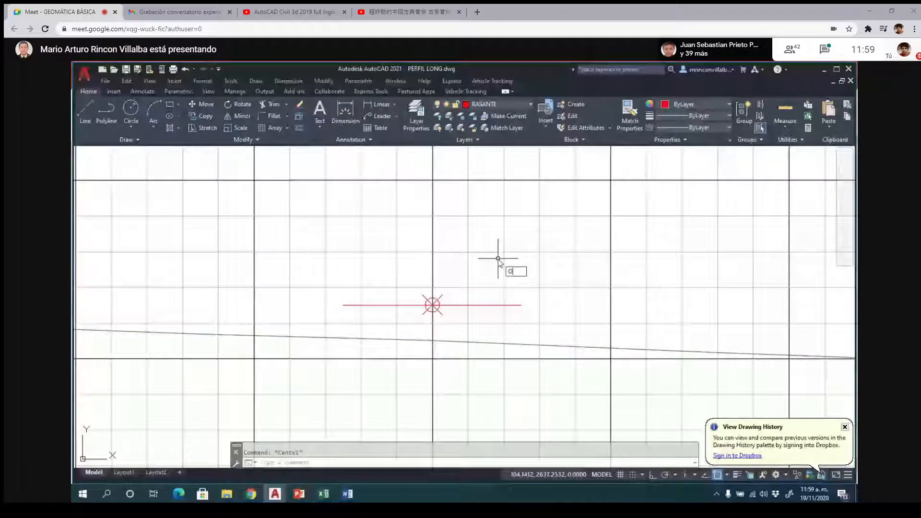
key("Return")
key("Return")
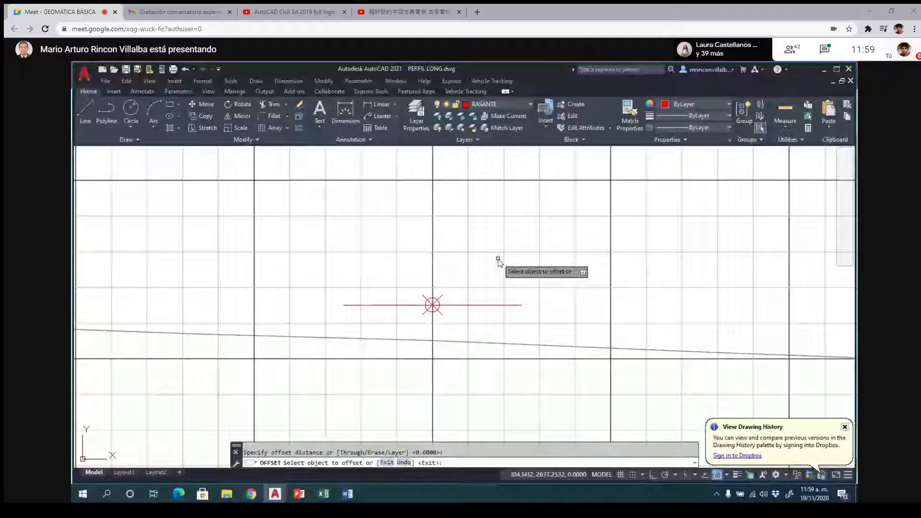
left_click(408, 305)
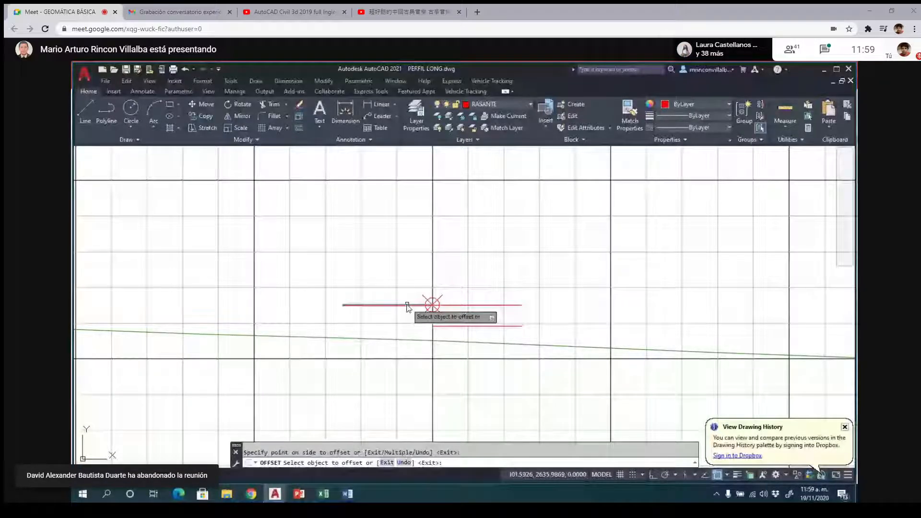
left_click(410, 322)
key("Return")
- Change the color of both offset subgrade lines in section K0+010 to magenta
left_click(412, 326)
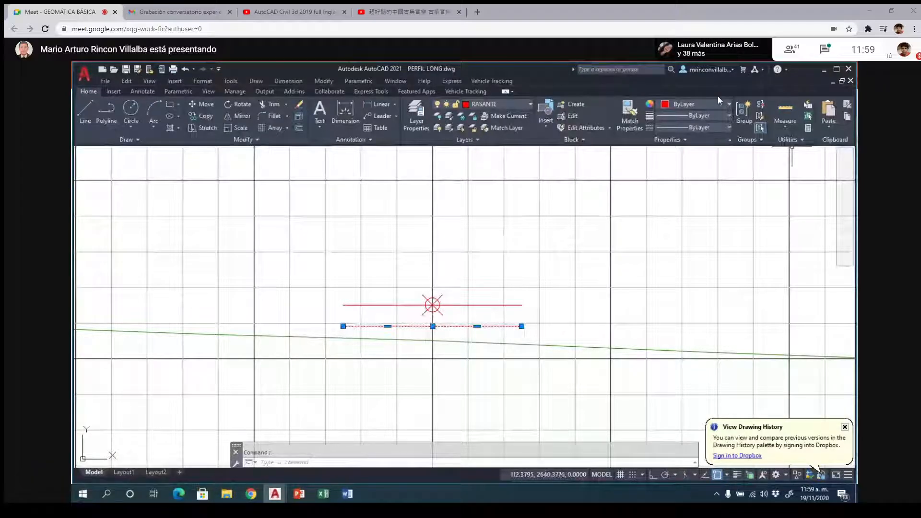
left_click(728, 105)
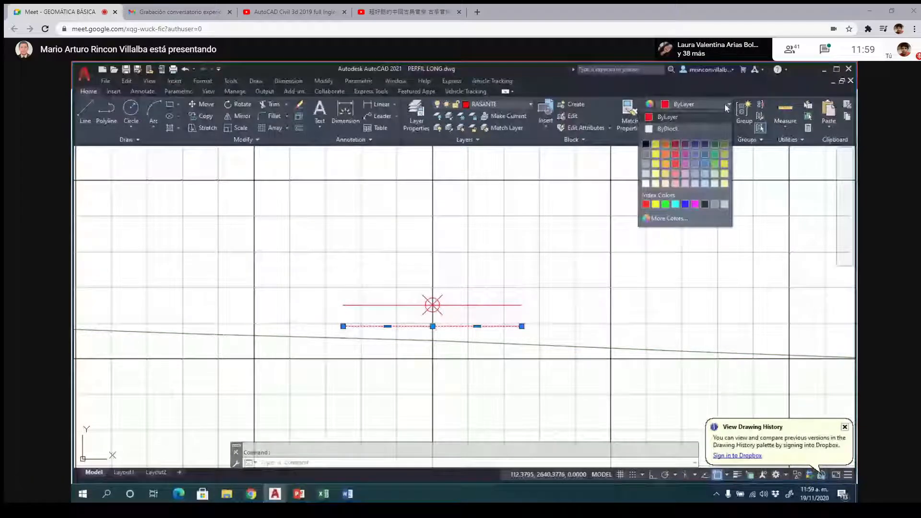
left_click(696, 203)
key("Escape")
- Offset both halves of the red grade line in section K0+020 downward by 0.6
scroll(307, 296, "down", 3)
scroll(307, 295, "down", 2)
scroll(369, 323, "up", 5)
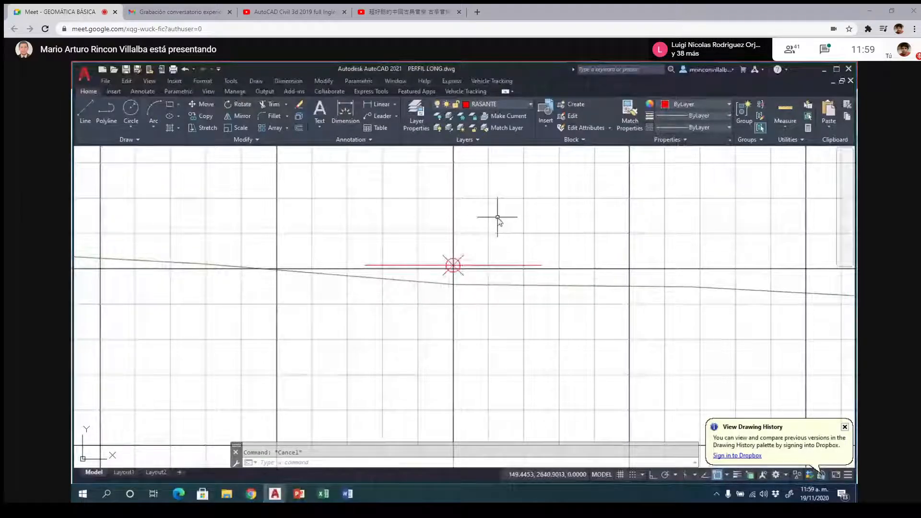
type("o")
key("Return")
key("Return")
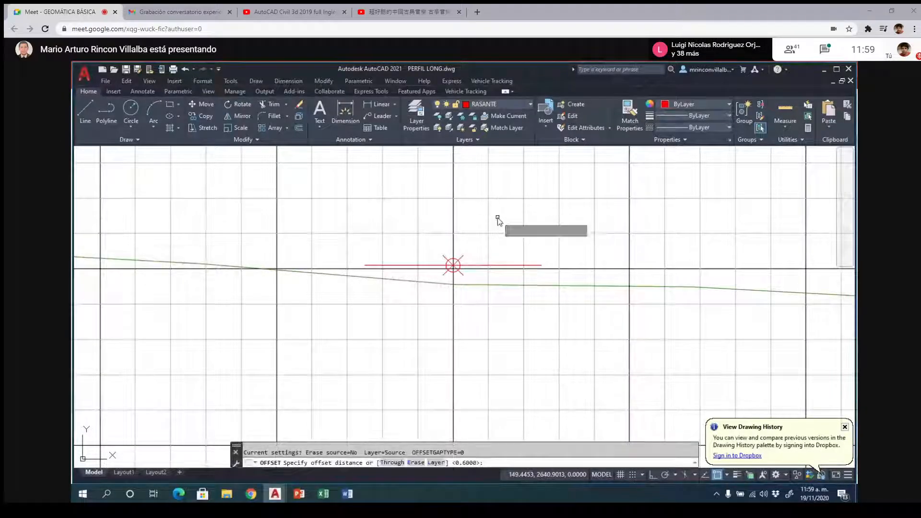
left_click(422, 266)
left_click(473, 306)
- Offset both halves of the red grade line in section K0+030 downward by the same 0.6
scroll(418, 274, "down", 4)
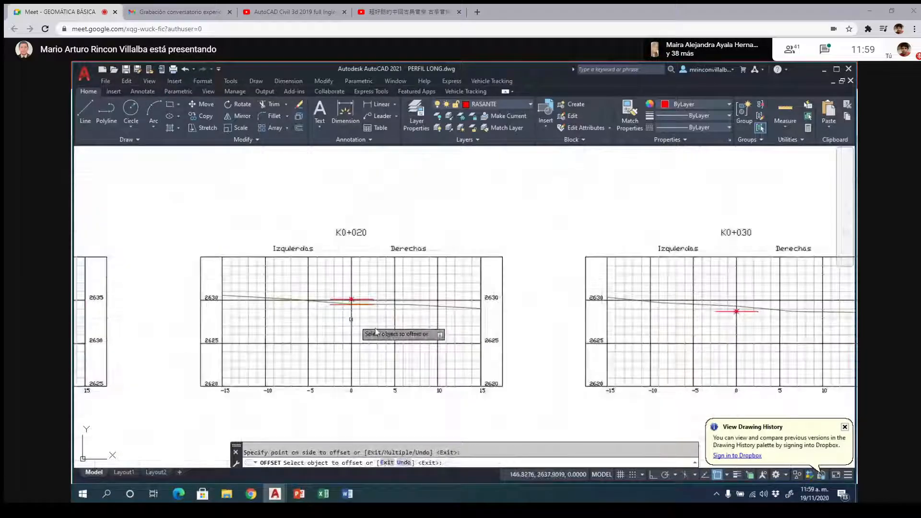
scroll(787, 329, "up", 6)
left_click(639, 281)
left_click(567, 302)
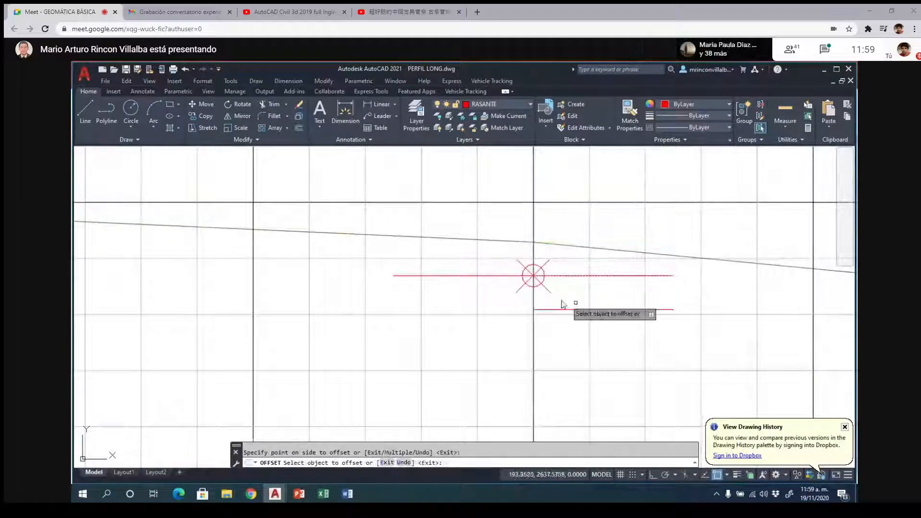
left_click(495, 275)
left_click(494, 299)
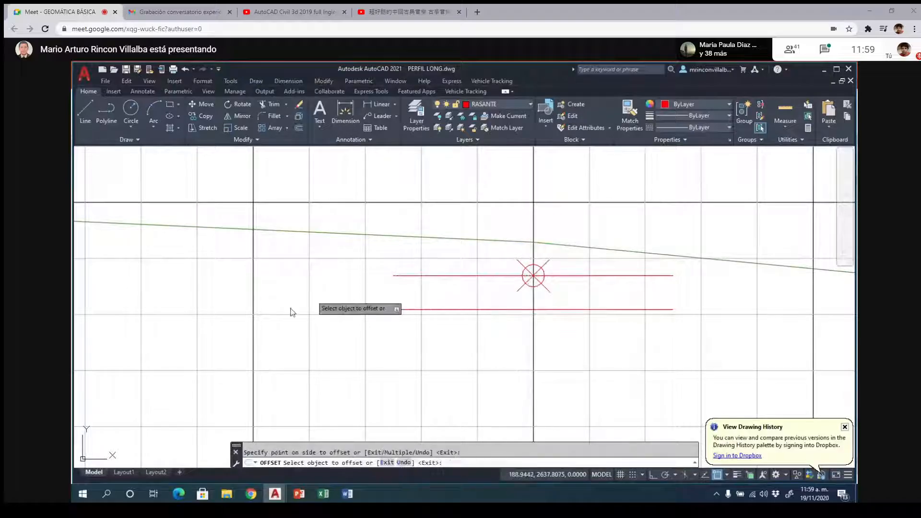
- Offset both halves of the red grade line in section K0+040 downward by the same 0.6
scroll(289, 301, "down", 6)
scroll(289, 301, "down", 2)
scroll(588, 309, "up", 6)
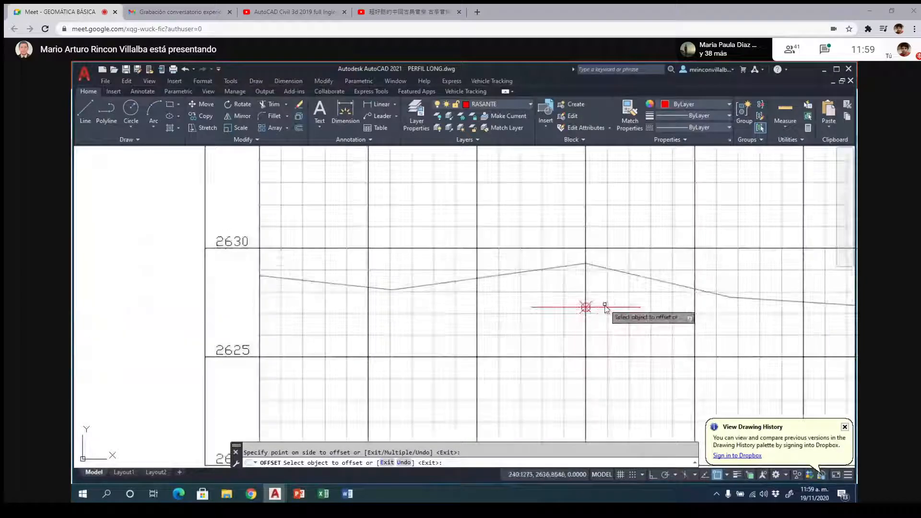
left_click(611, 307)
left_click(614, 327)
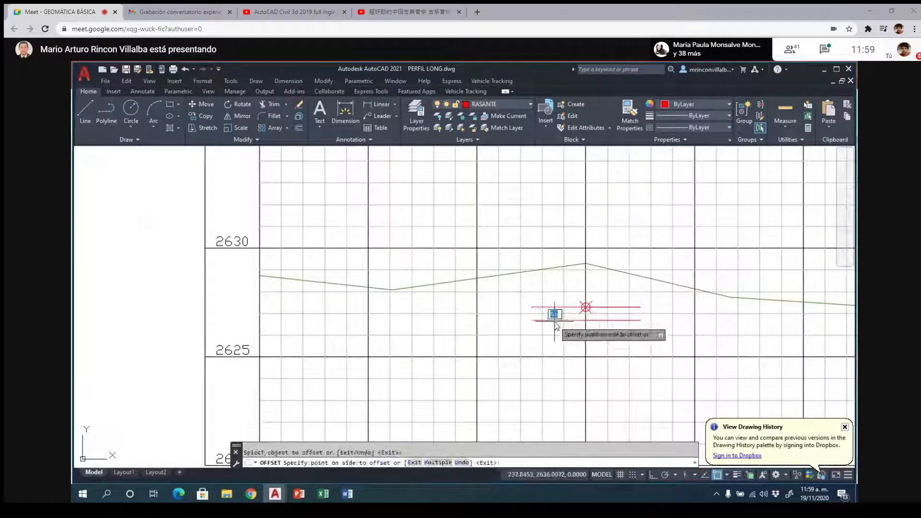
- Offset both halves of the red grade line in the last cross section, after K0+040, downward by the same 0.6
scroll(643, 318, "up", 3)
left_click(597, 320)
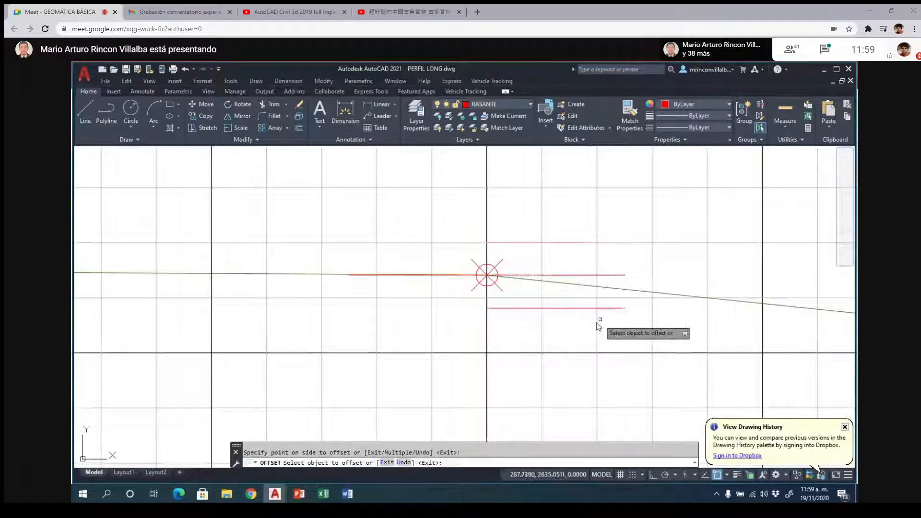
left_click(435, 275)
left_click(421, 314)
- Select the offset subgrade lines in sections K0+020, K0+030, K0+040 and the last one, and change their color to magenta together
scroll(614, 301, "down", 6)
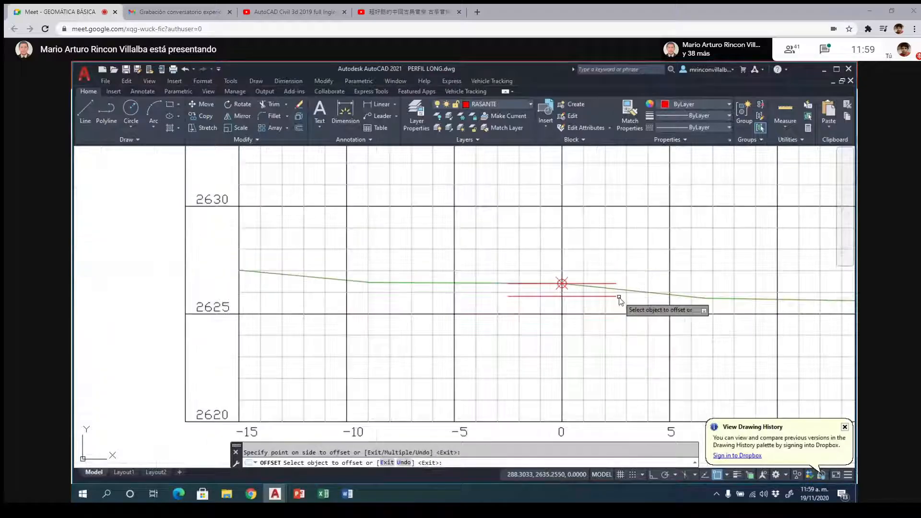
scroll(527, 331, "down", 5)
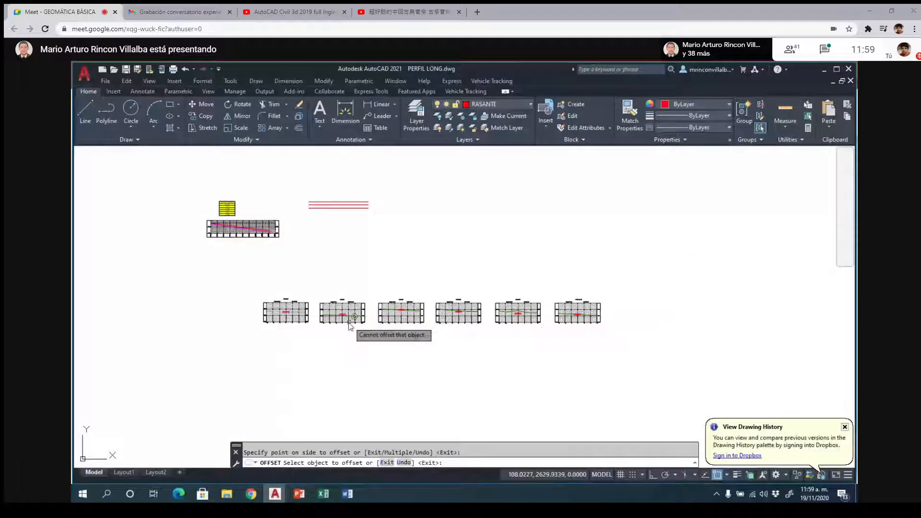
scroll(374, 319, "up", 2)
scroll(409, 312, "up", 8)
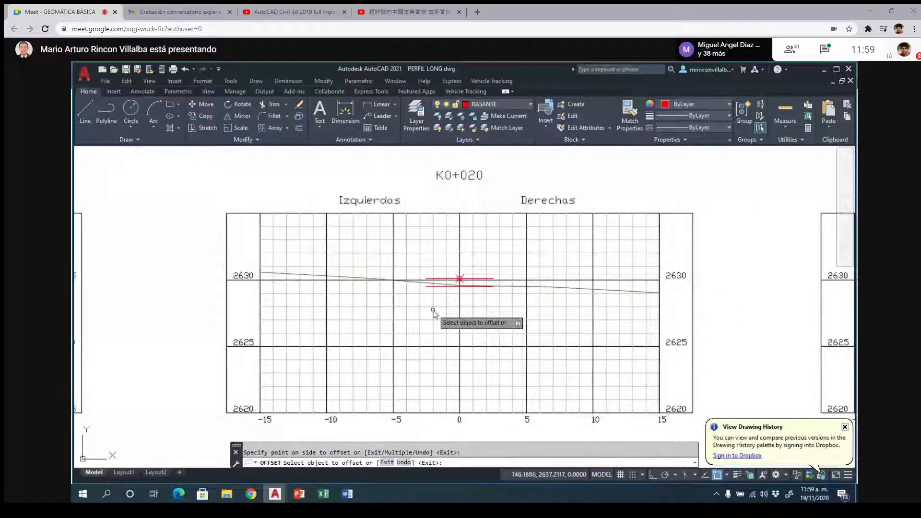
scroll(433, 312, "down", 6)
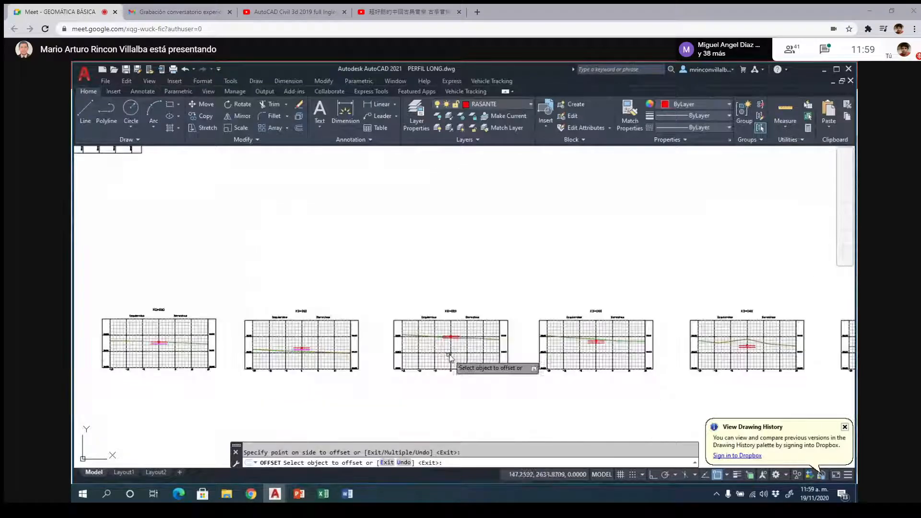
key("Escape")
scroll(446, 331, "up", 6)
left_click(446, 329)
scroll(492, 333, "up", 2)
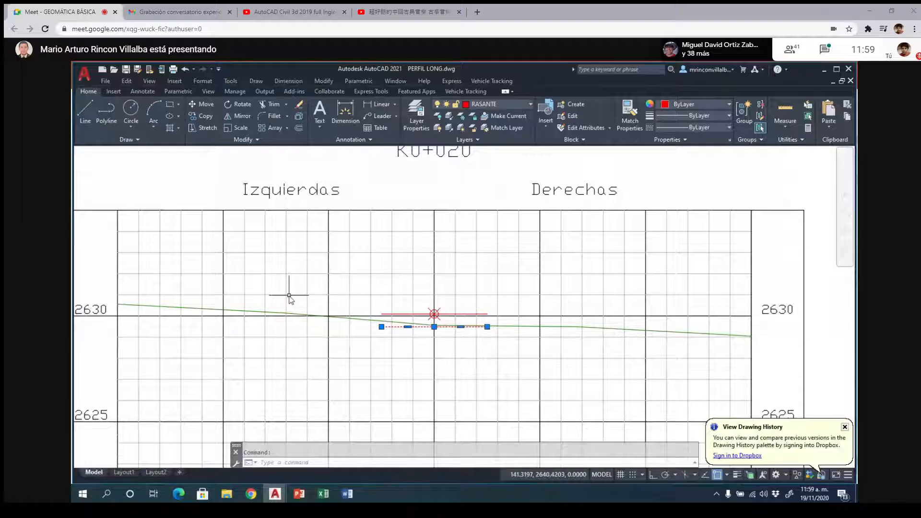
scroll(288, 294, "down", 3)
scroll(765, 345, "up", 3)
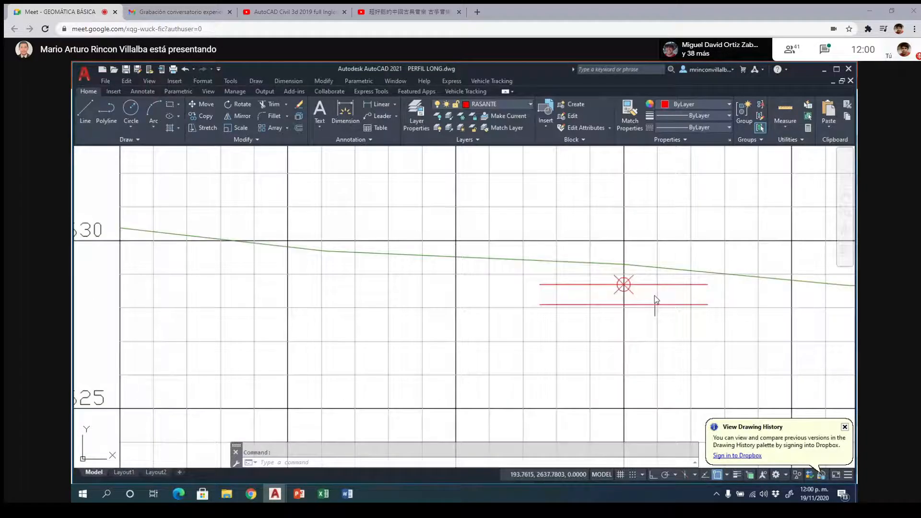
scroll(654, 296, "up", 2)
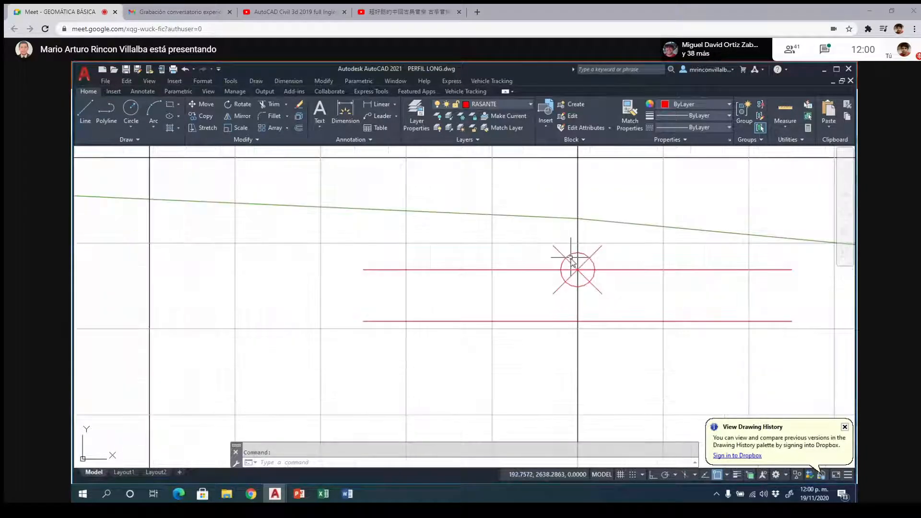
left_click(617, 322)
left_click(543, 321)
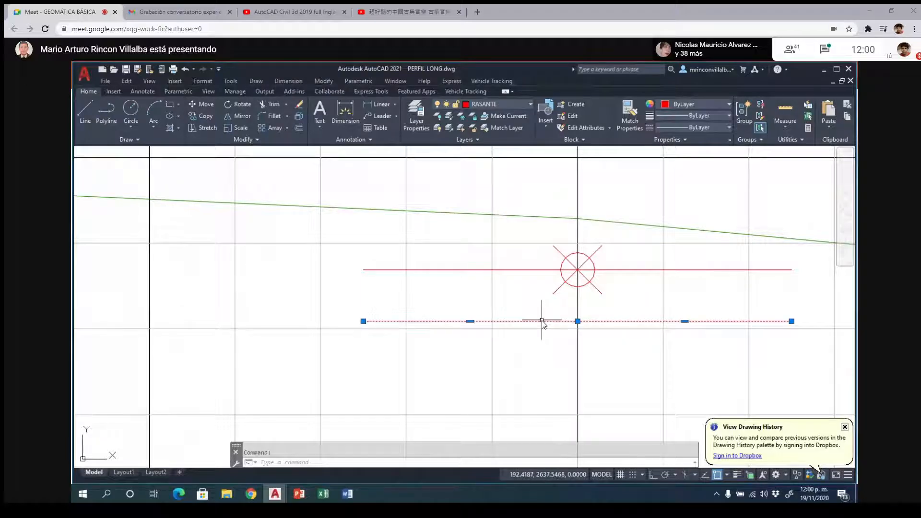
scroll(547, 335, "down", 5)
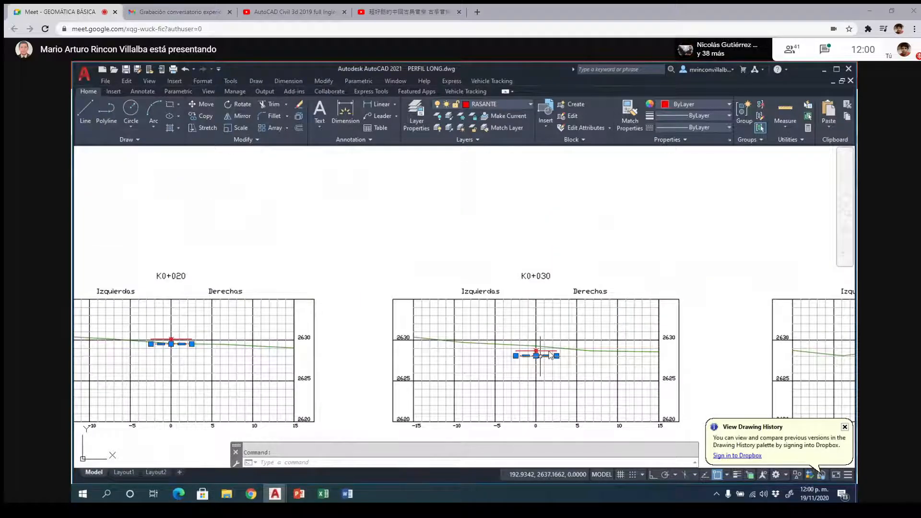
scroll(541, 357, "down", 6)
scroll(270, 233, "up", 9)
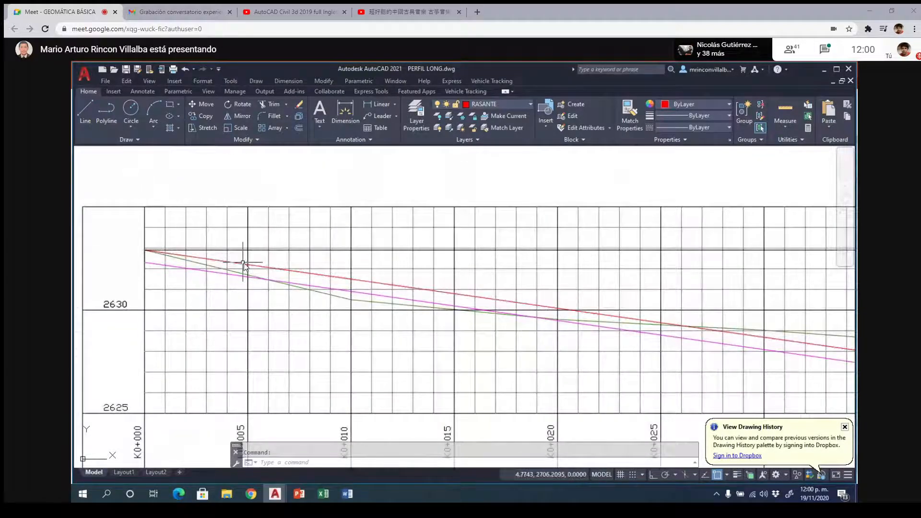
scroll(319, 265, "down", 6)
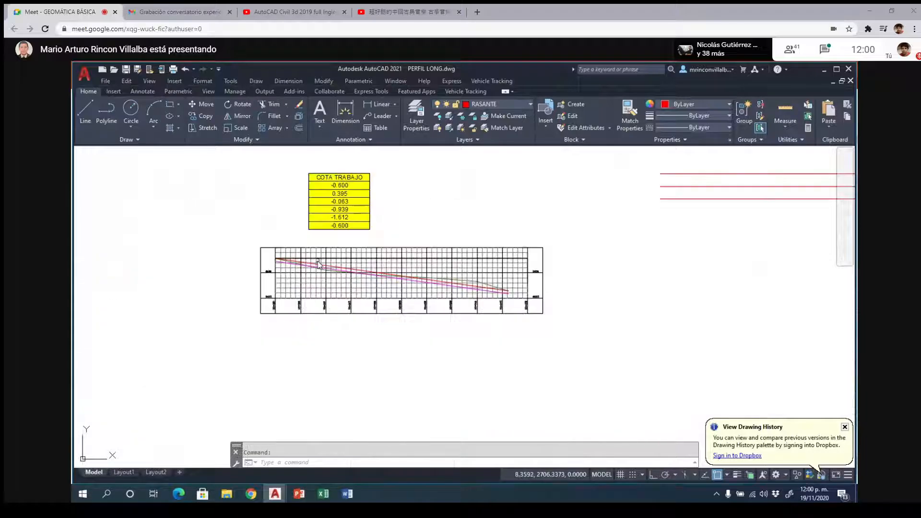
scroll(319, 265, "down", 3)
scroll(530, 314, "up", 5)
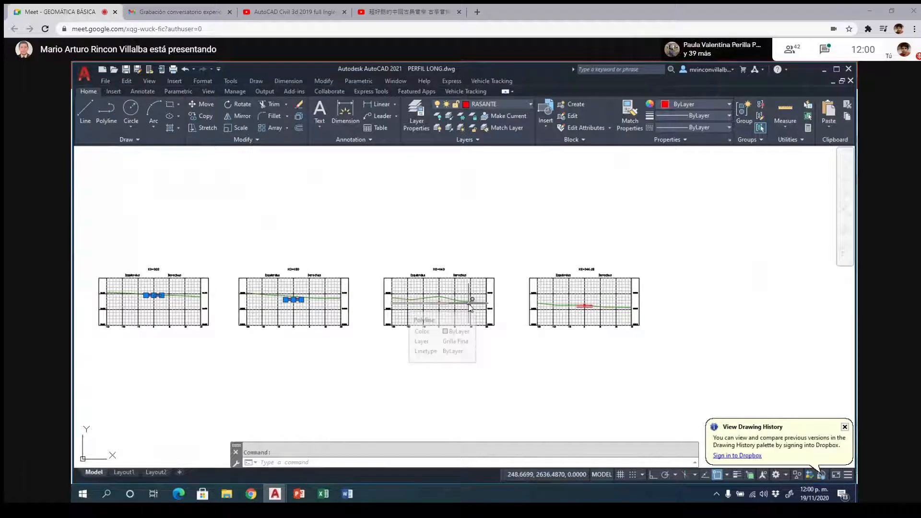
scroll(439, 308, "up", 5)
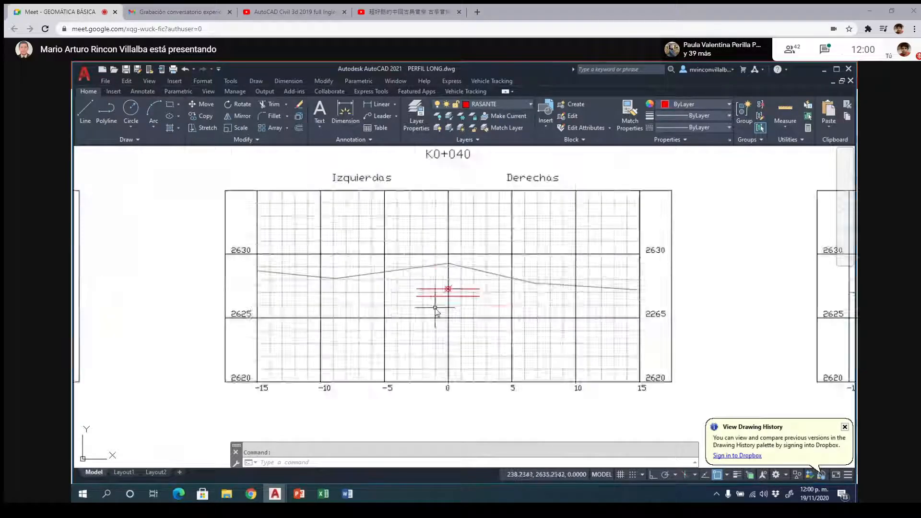
left_click(494, 291)
left_click(493, 290)
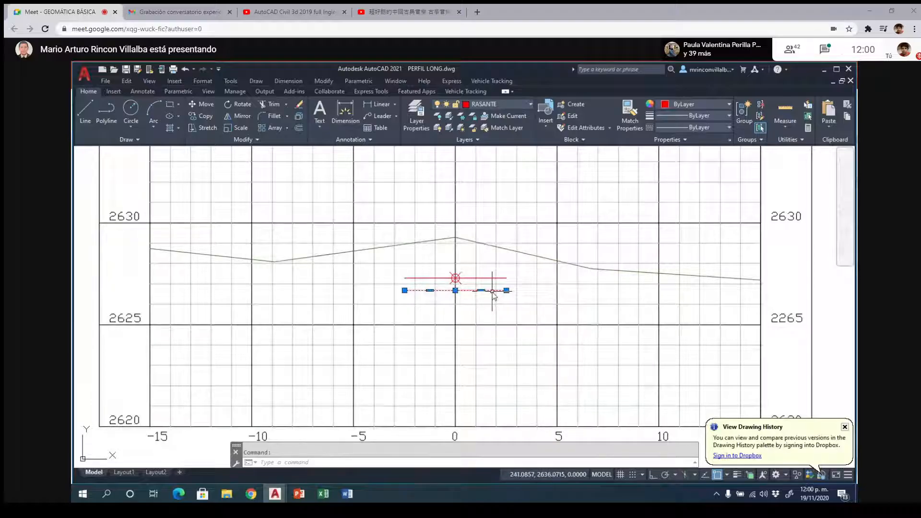
scroll(360, 308, "down", 6)
scroll(629, 310, "up", 6)
left_click(595, 301)
left_click(724, 103)
left_click(695, 208)
key("Escape")
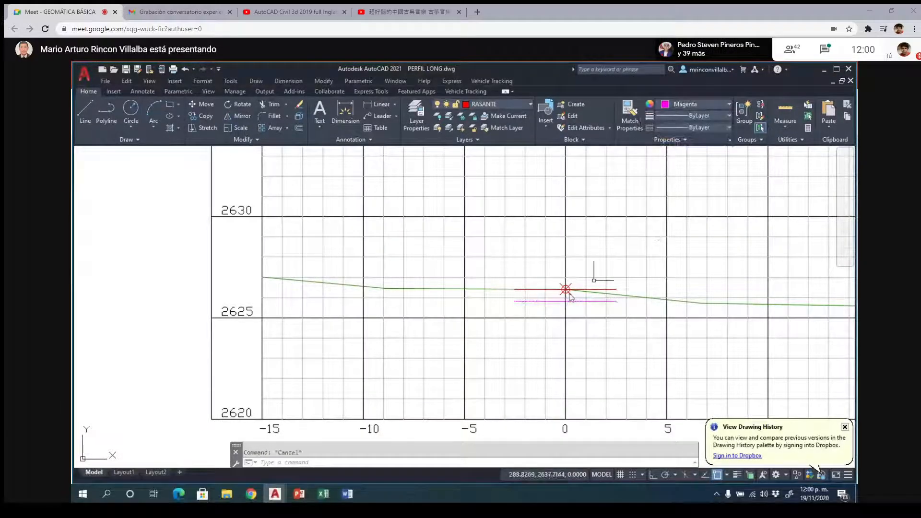
- Highlight the green ground line in the longitudinal profile and in the first cross section to compare it with the grade and subgrade
scroll(600, 269, "down", 8)
scroll(233, 209, "up", 8)
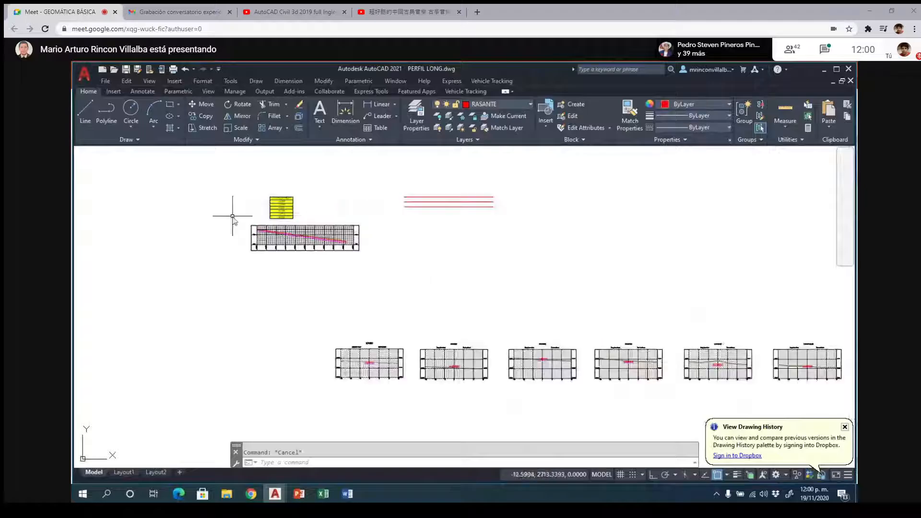
left_click(466, 313)
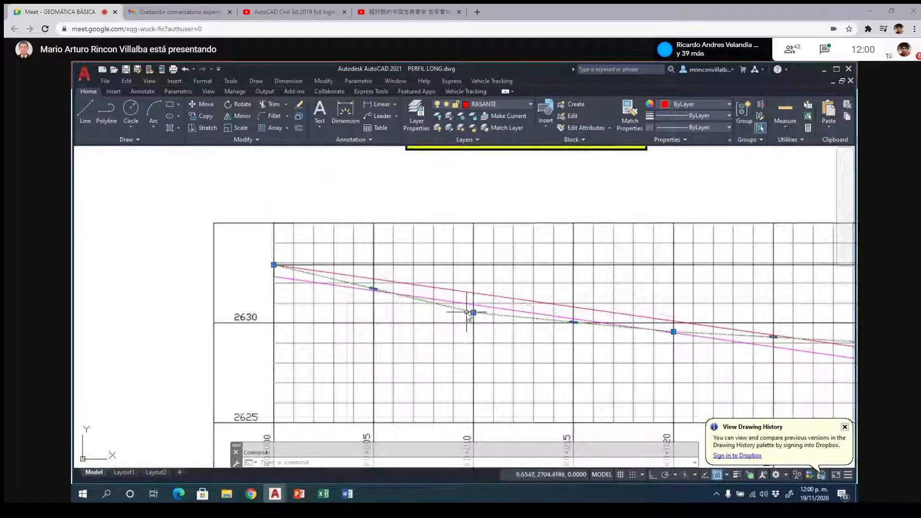
scroll(468, 313, "down", 6)
scroll(408, 342, "up", 4)
scroll(408, 342, "up", 3)
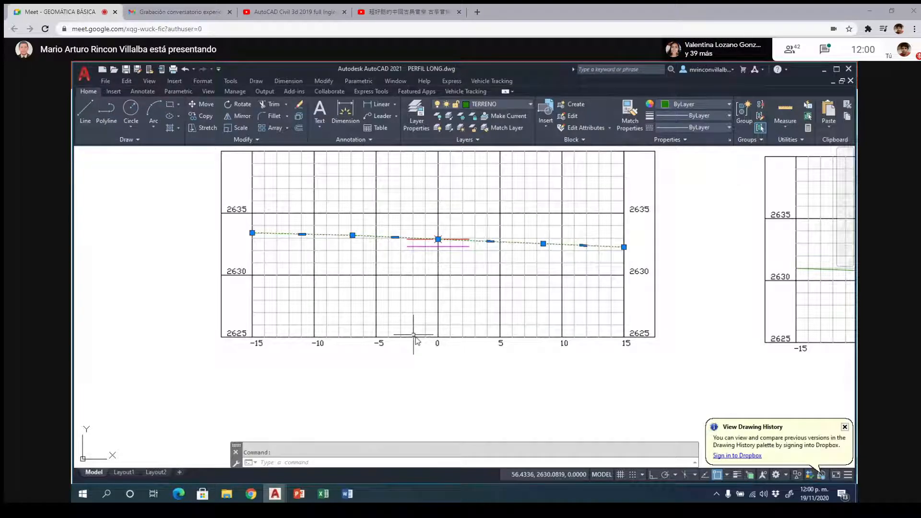
key("Escape")
- Inspect section K0+040 by highlighting both halves of the red grade line and of the magenta subgrade line, and clear the selection
scroll(444, 343, "down", 4)
scroll(426, 274, "down", 2)
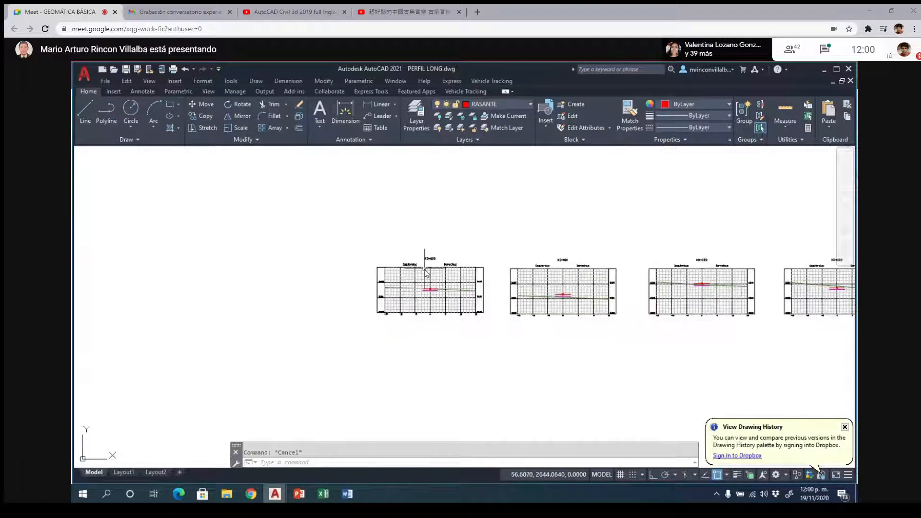
scroll(426, 273, "down", 4)
scroll(453, 354, "down", 2)
scroll(576, 331, "up", 4)
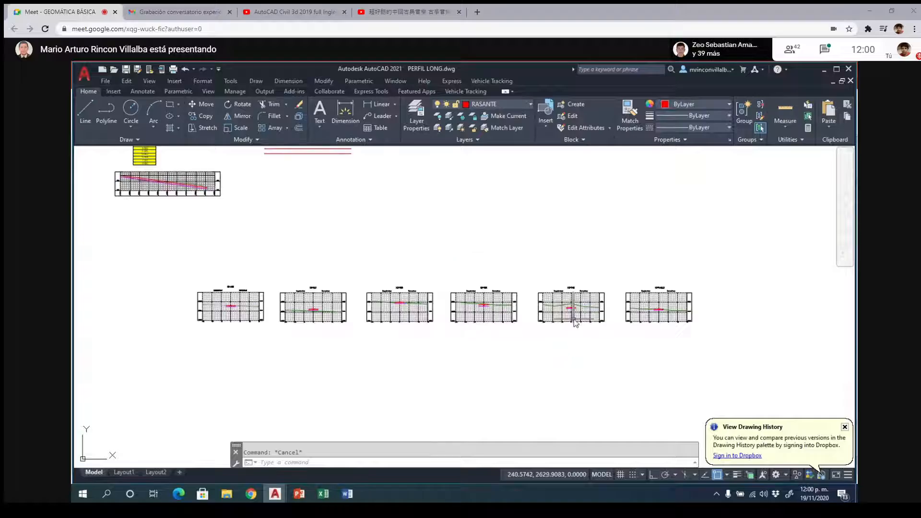
scroll(576, 323, "up", 5)
left_click(585, 277)
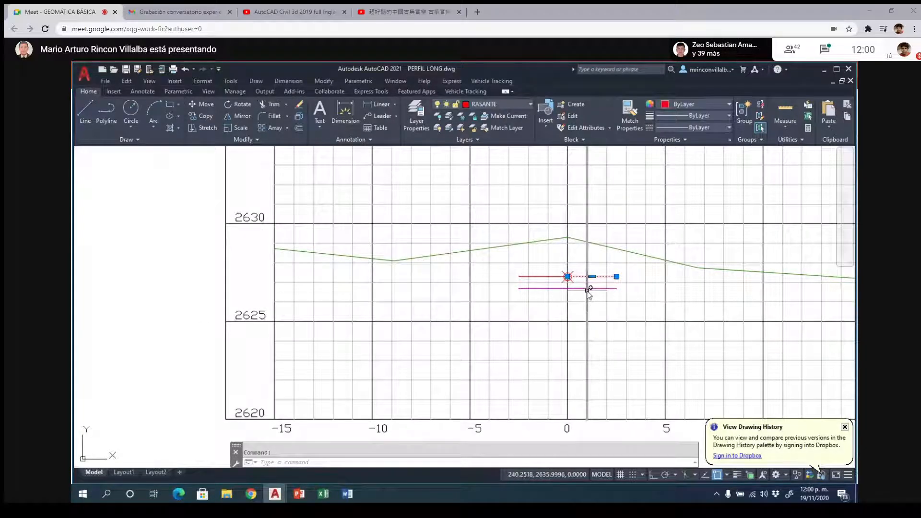
left_click(577, 288)
scroll(577, 289, "up", 6)
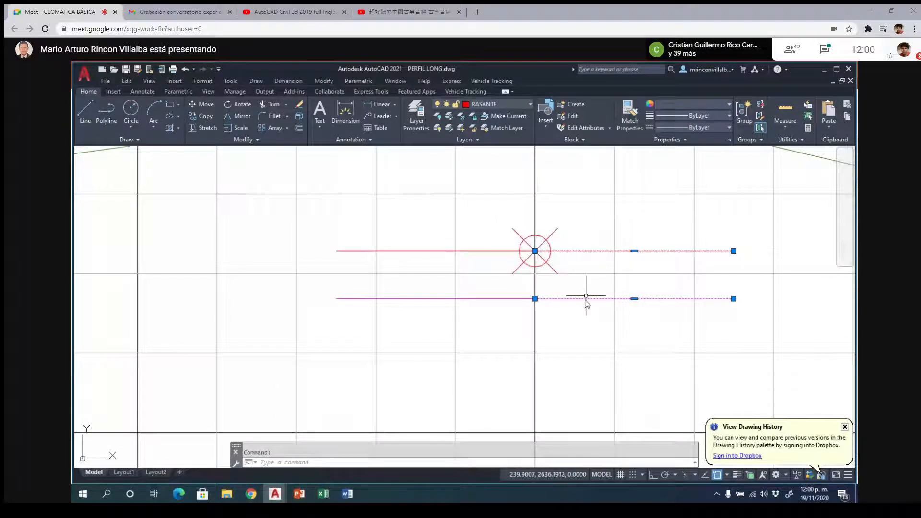
key("Escape")
left_click(476, 251)
key("Escape")
left_click(476, 299)
key("Escape")
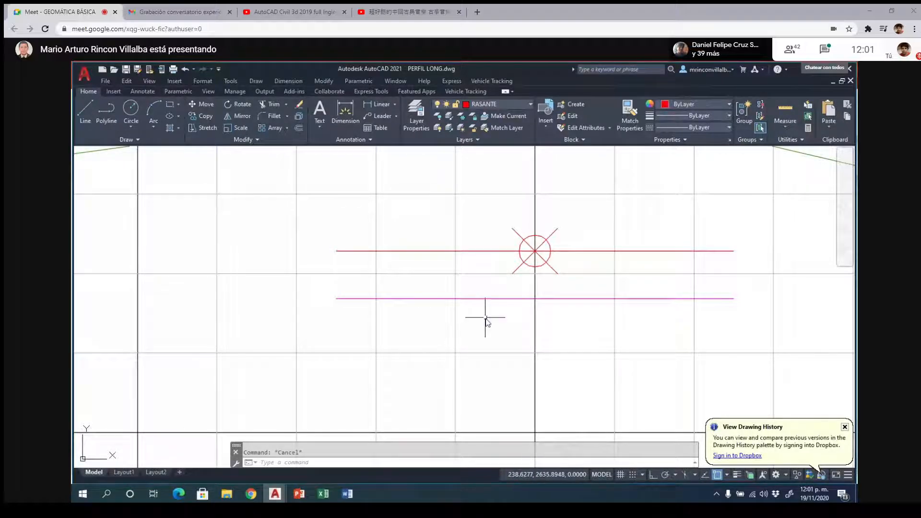
- Save the PERFIL LONG drawing with the row of cross sections in view
scroll(488, 319, "down", 4)
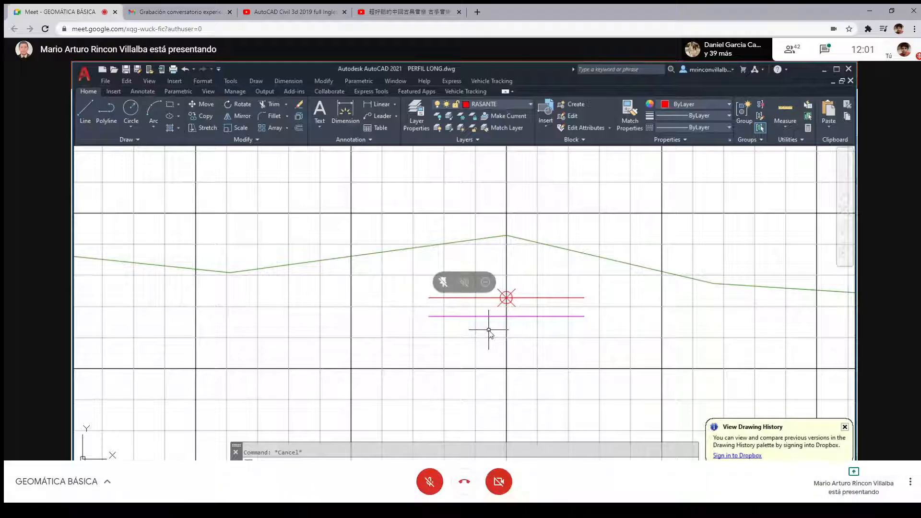
key("F11")
scroll(498, 222, "down", 10)
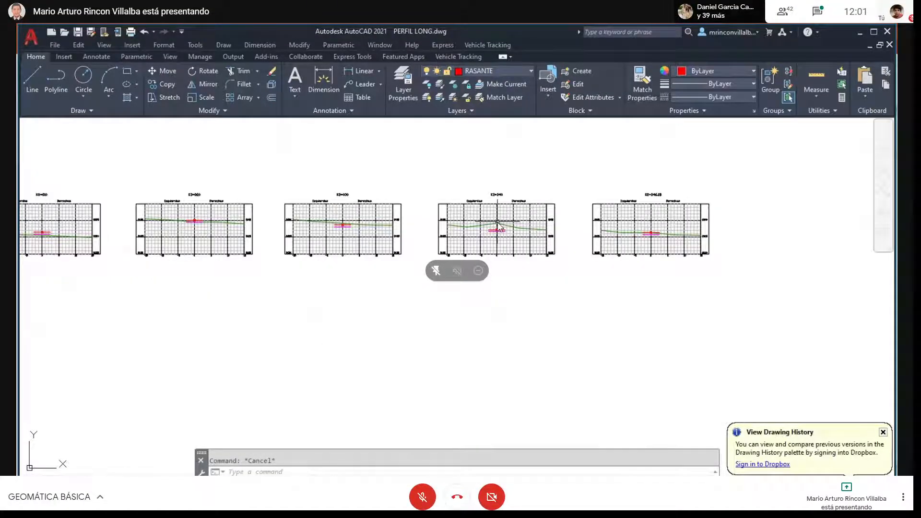
key("ctrl+s")
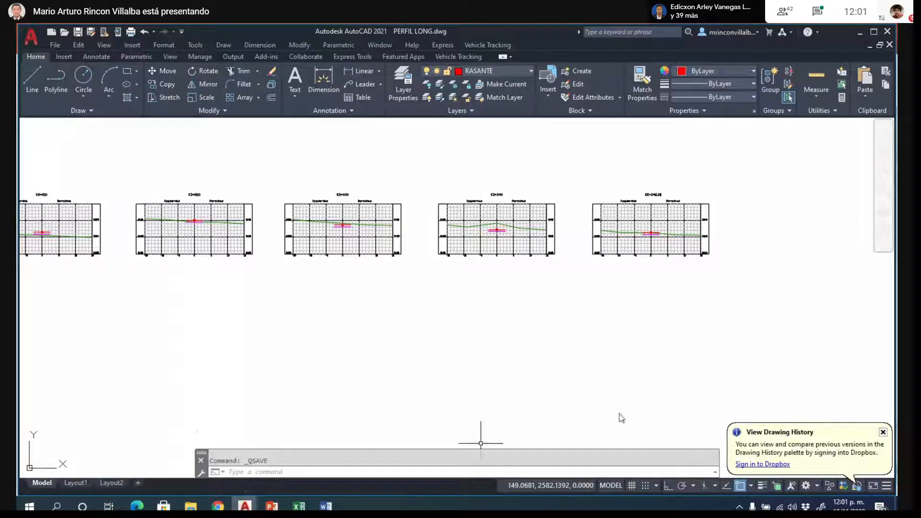
- Inspect the first cross section with its ground line and the left half of the magenta subgrade highlighted, and clear the selection
scroll(667, 217, "up", 6)
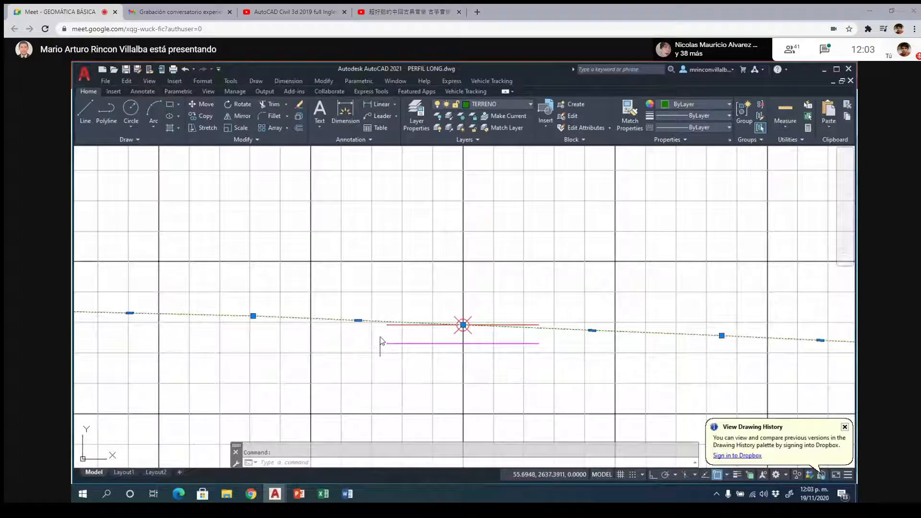
left_click(389, 344)
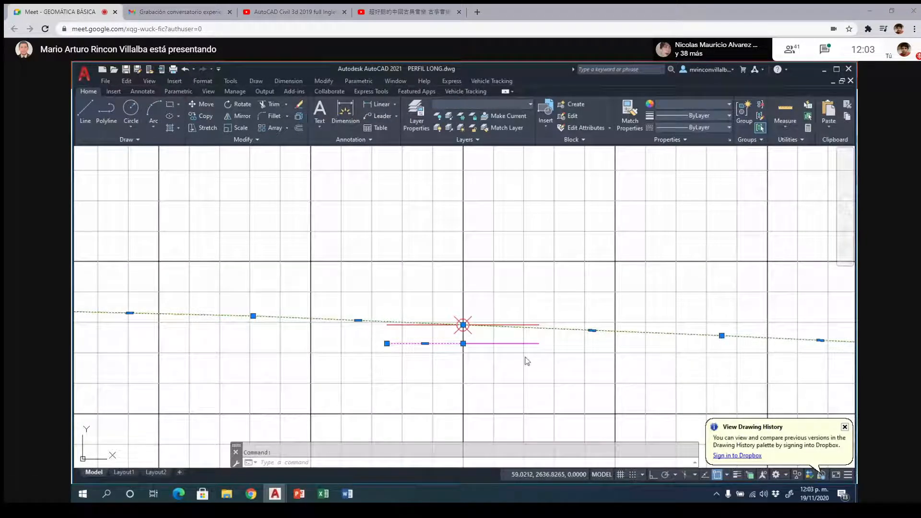
key("Escape")
scroll(469, 283, "down", 6)
- Switch to the PowerPoint presentation 18 cubicacion and start the slide show at the slide "Secciones con Diseño"
mouse_move(299, 499)
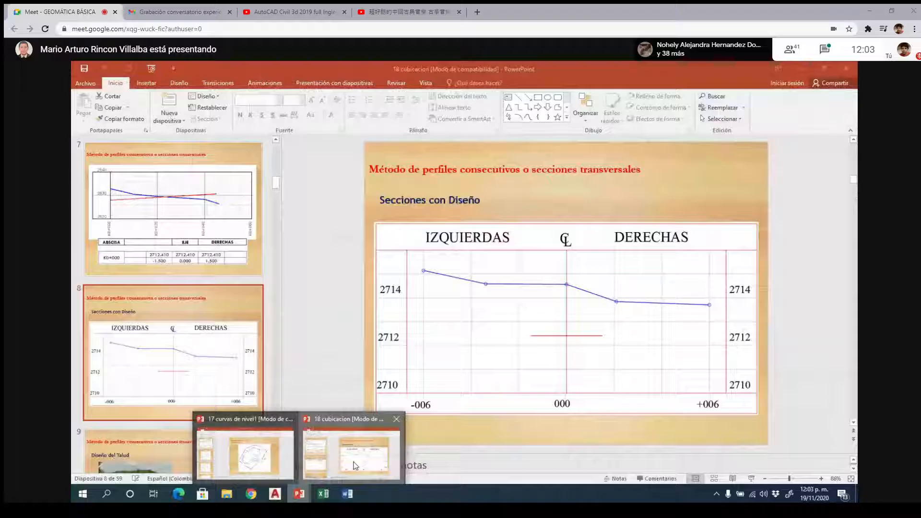
left_click(356, 465)
left_click(751, 479)
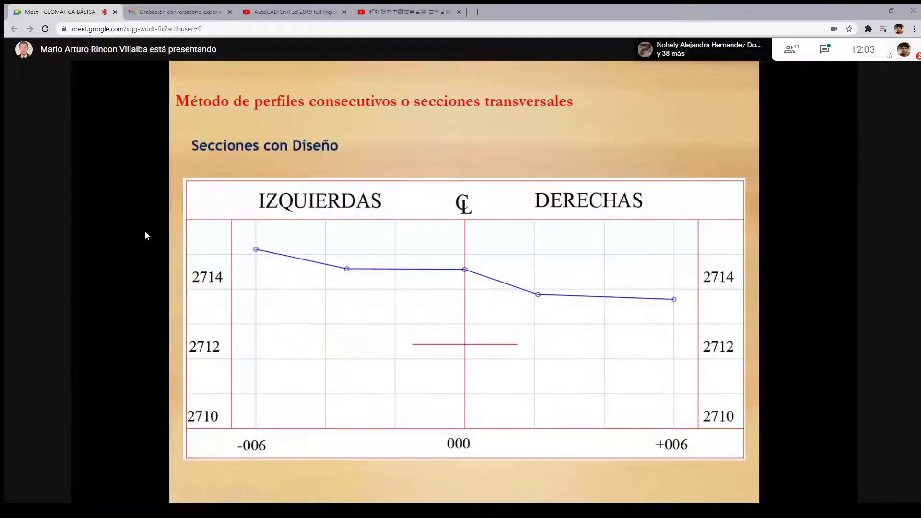
key("F11")
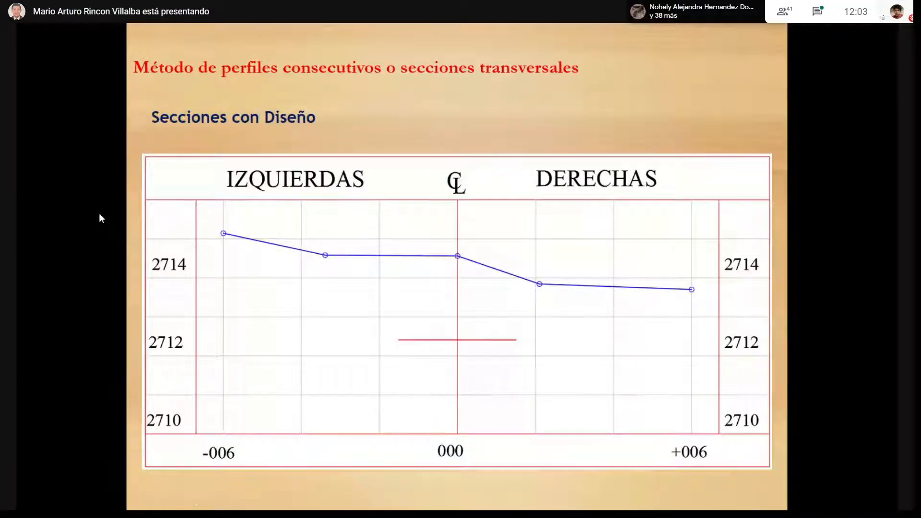
- Turn the slide show pointer into a laser pointer to point along the section's ground line
right_click(363, 241)
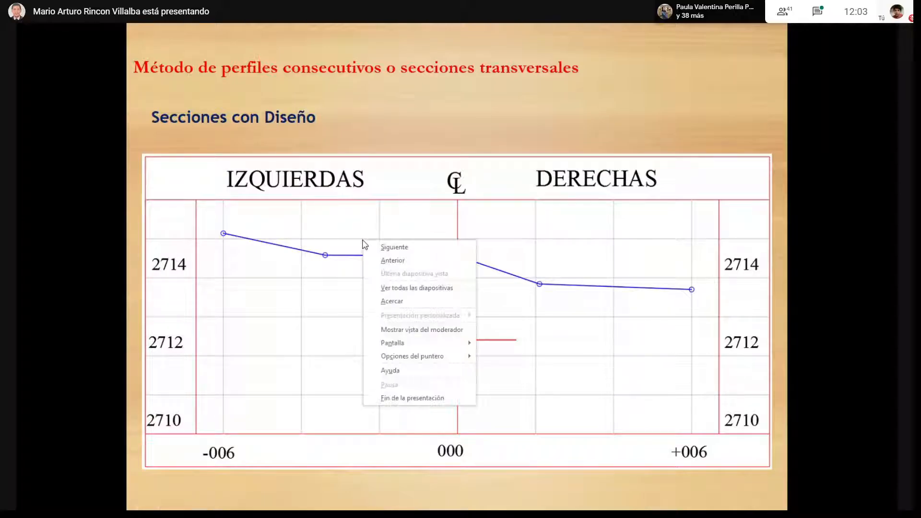
mouse_move(418, 356)
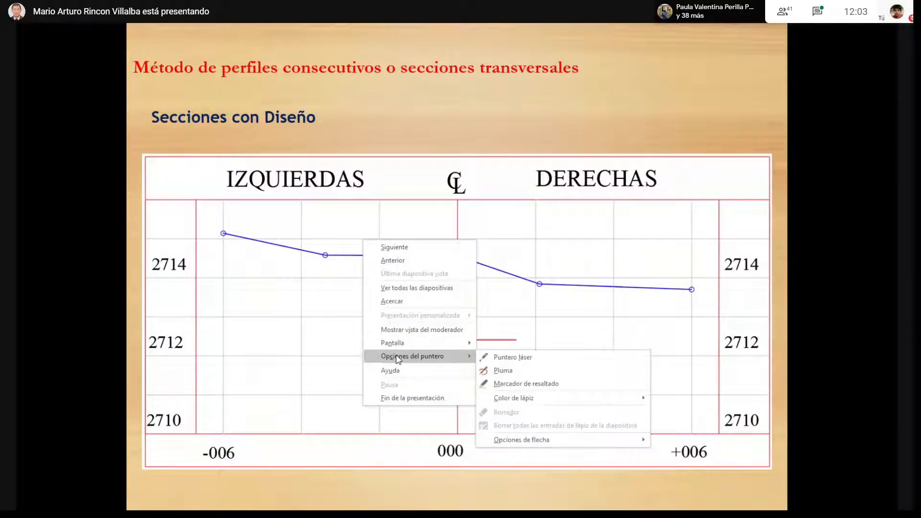
left_click(499, 357)
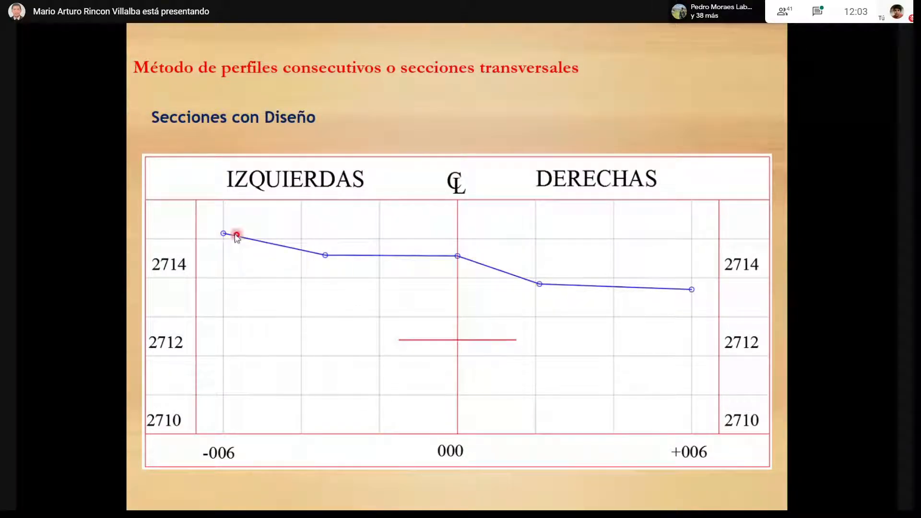
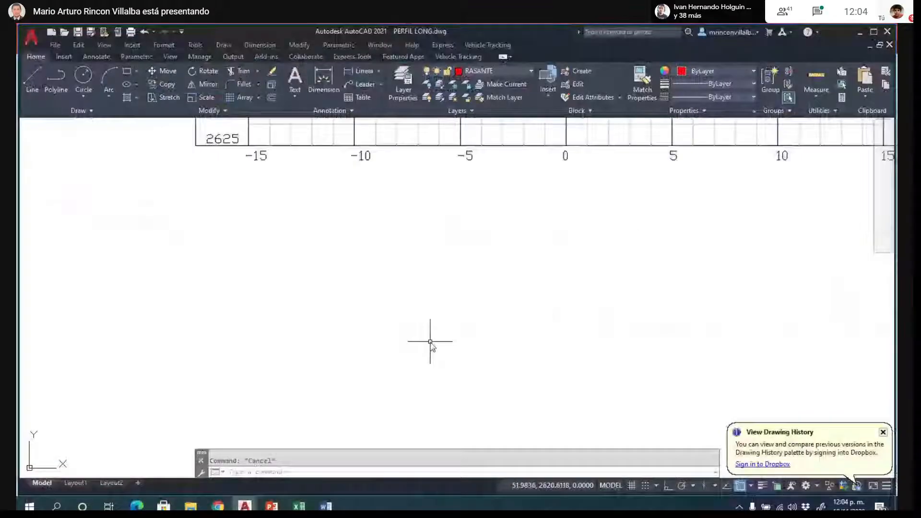
- With ortho on, draw an L-shaped polyline below the first cross section, 0.5 units horizontally and about 1 unit up
type("pl")
key("Return")
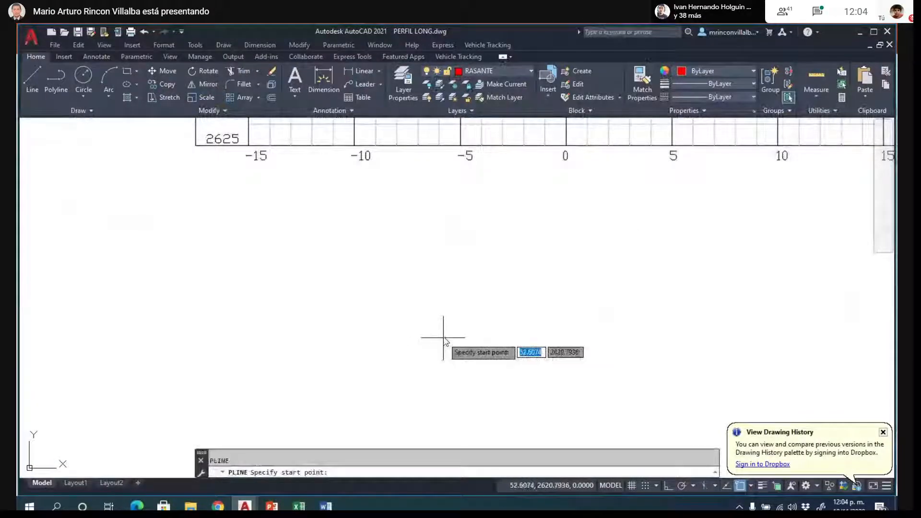
left_click(429, 321)
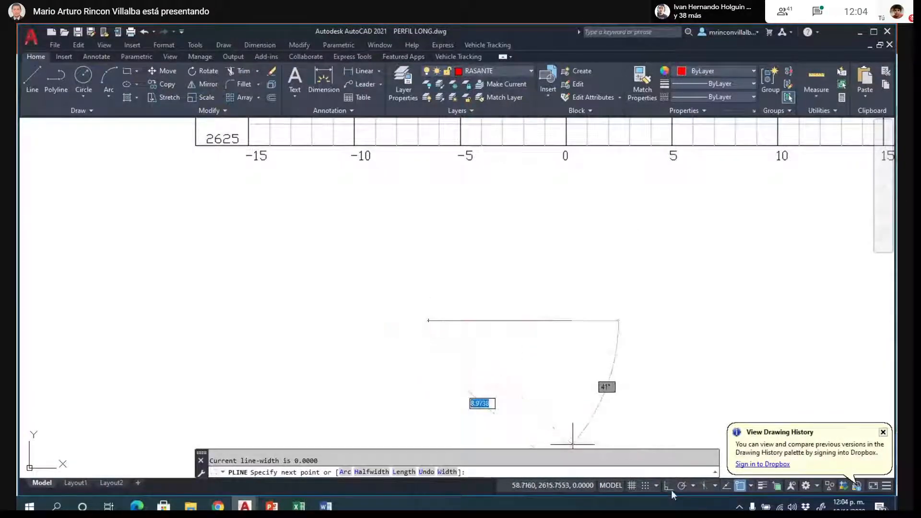
key("F8")
type("0")
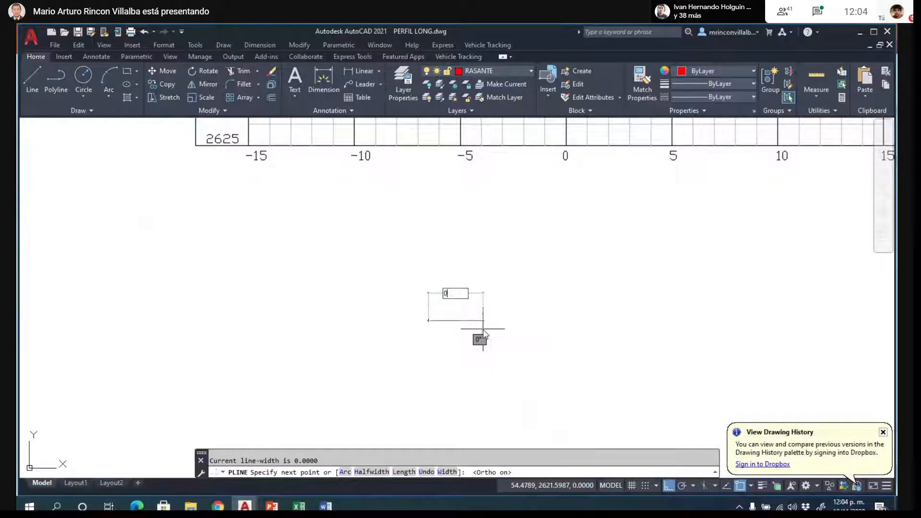
type(".5")
key("Return")
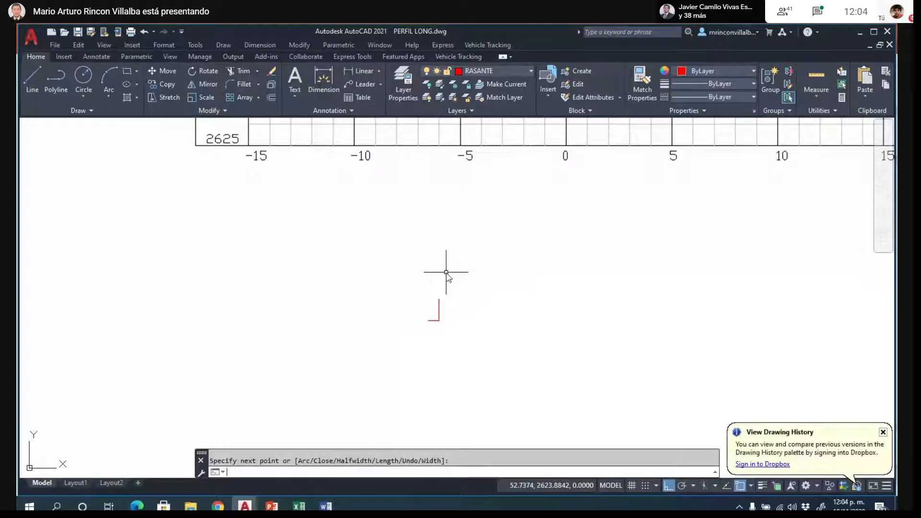
key("Return")
scroll(459, 330, "up", 3)
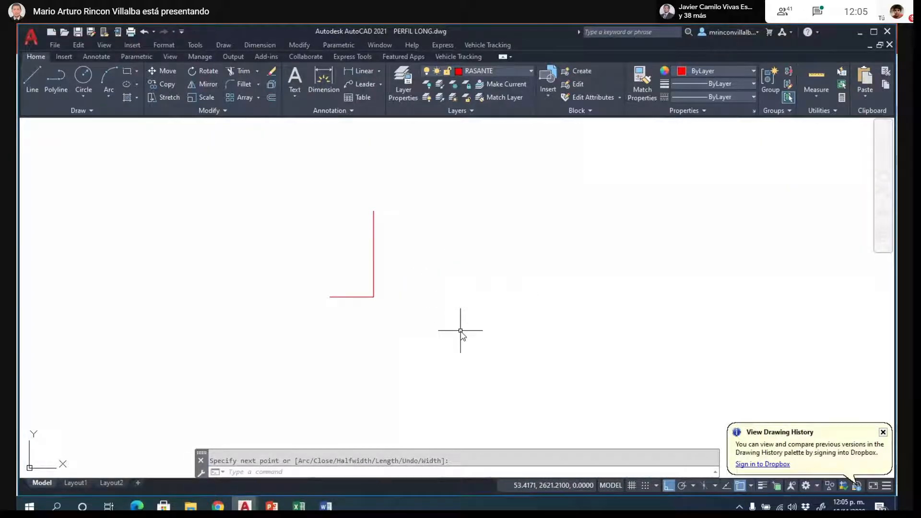
- Check the leg lengths of the L-shaped polyline through its vertices, and clear the selection
left_click(335, 297)
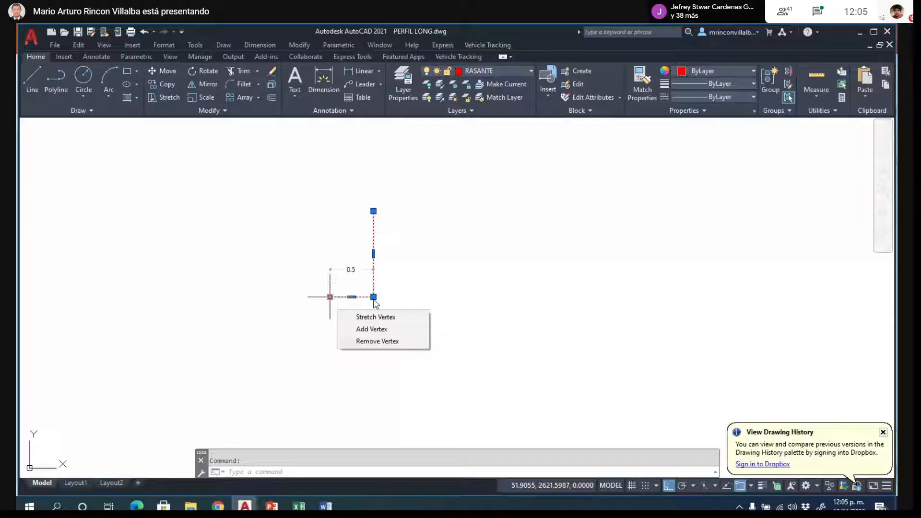
mouse_move(374, 211)
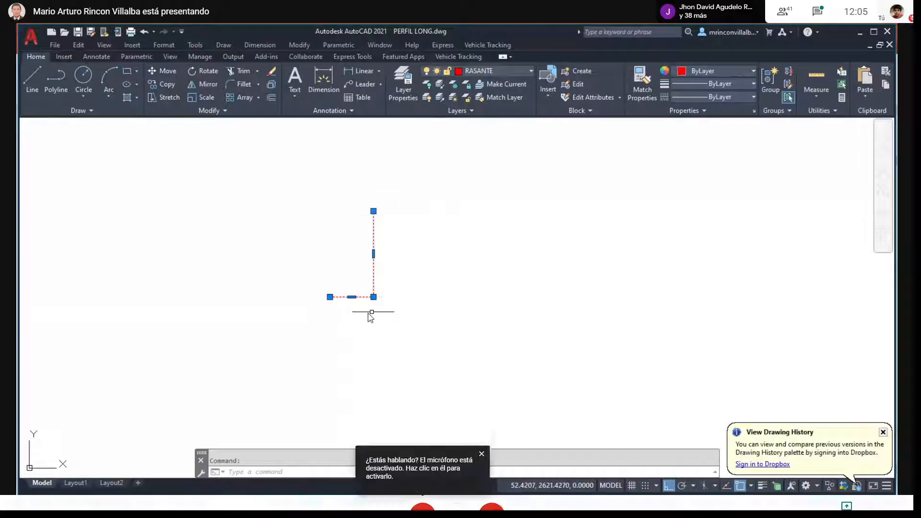
key("Escape")
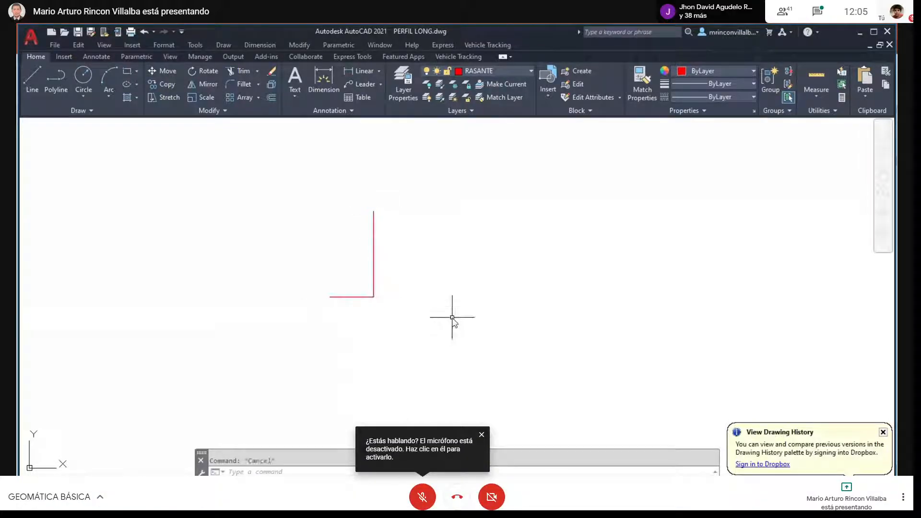
- Draw a second L-shaped polyline beside the first, 1 unit horizontally and 1 unit up
type("PL")
key("Return")
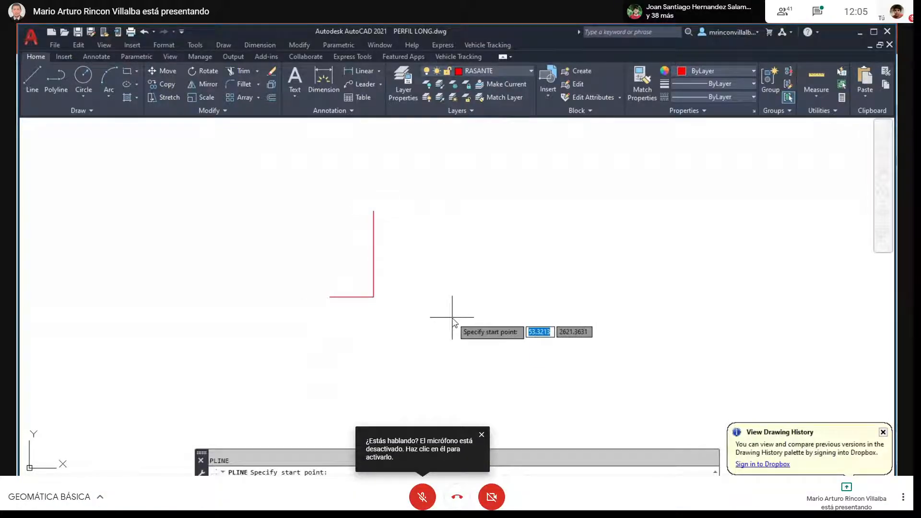
left_click(432, 304)
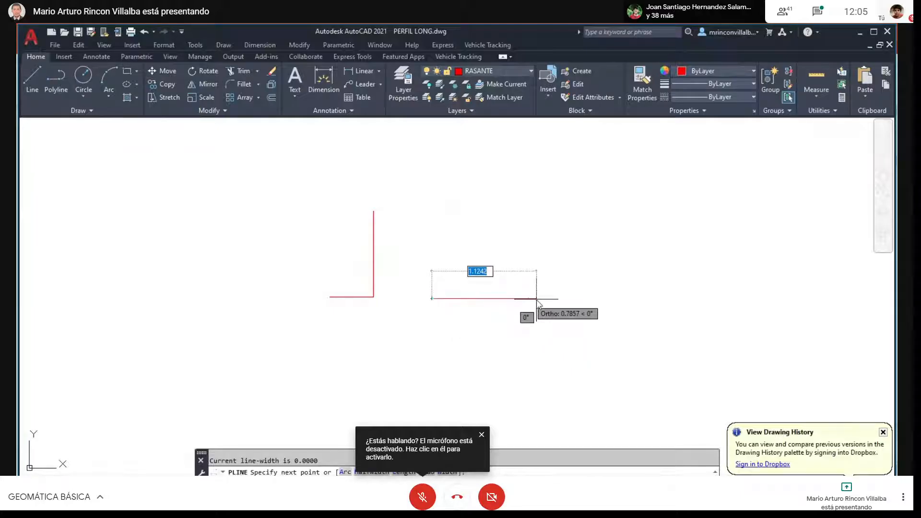
type("1")
key("Return")
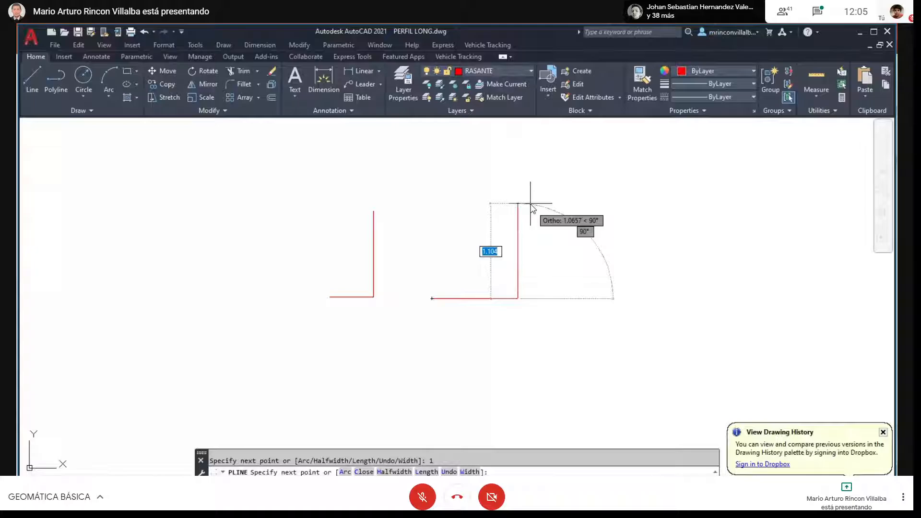
type("1")
key("Return")
key("Escape")
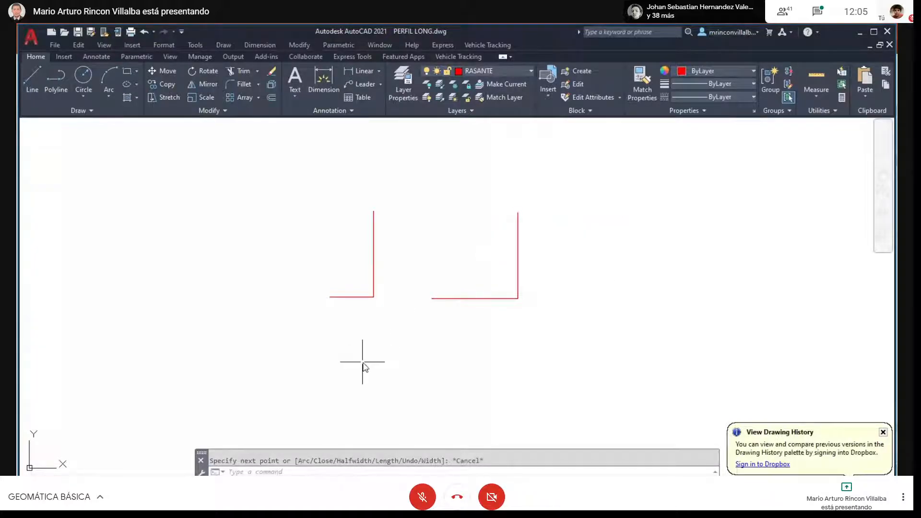
- Join the open ends of the 0.5-unit-wide shape with a sloping polyline and colour that slope blue
key("Return")
left_click(374, 297)
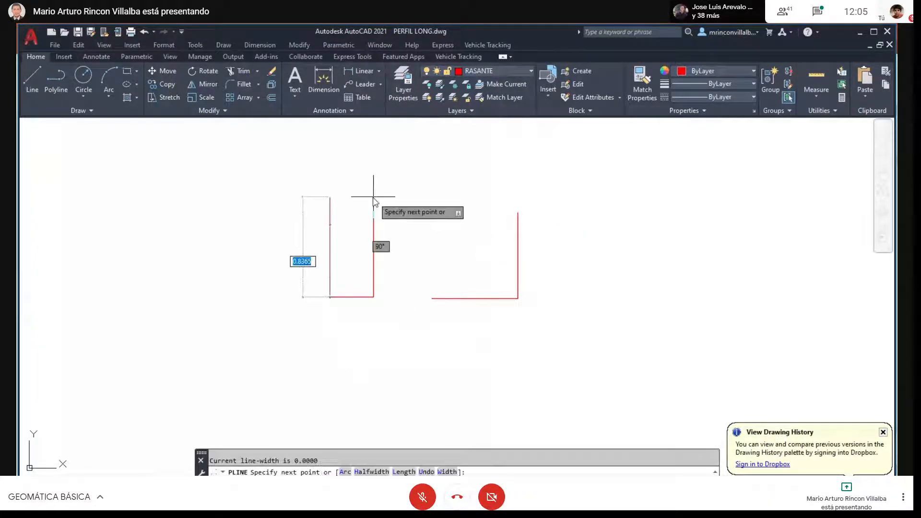
left_click(374, 211)
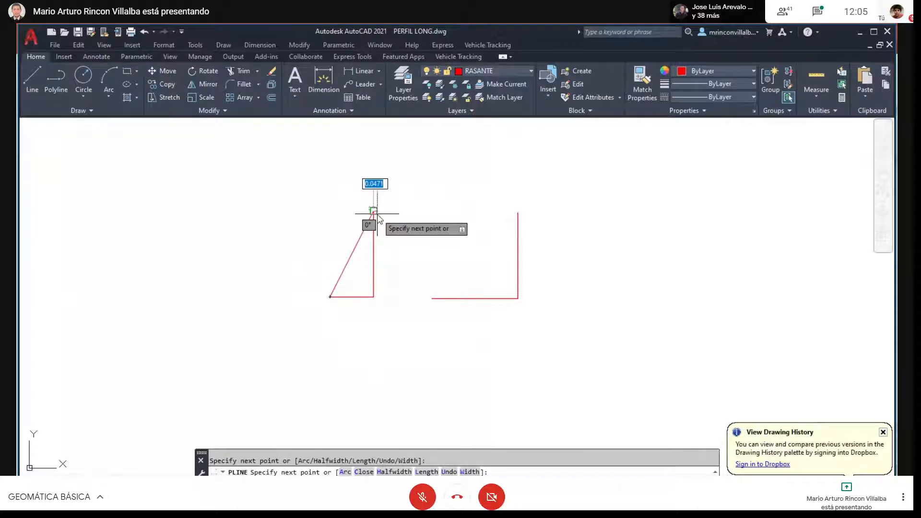
key("Return")
left_click(352, 250)
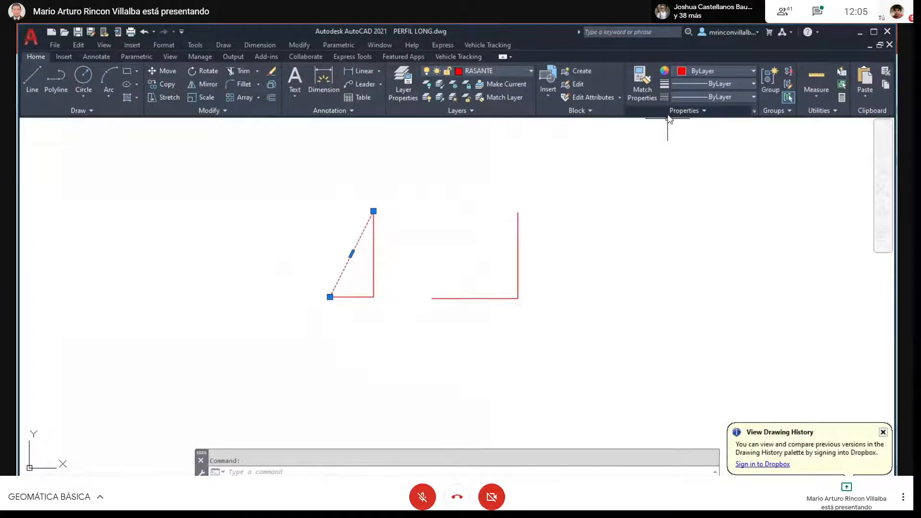
left_click(750, 72)
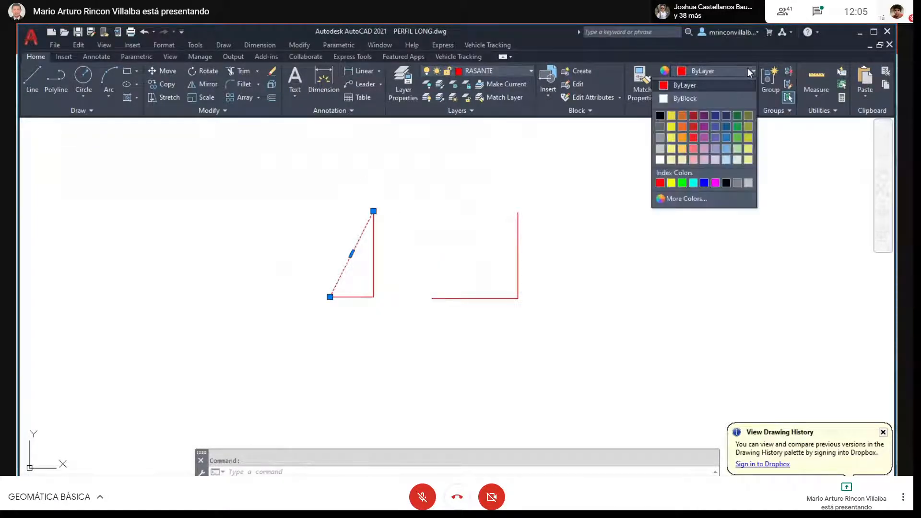
left_click(704, 183)
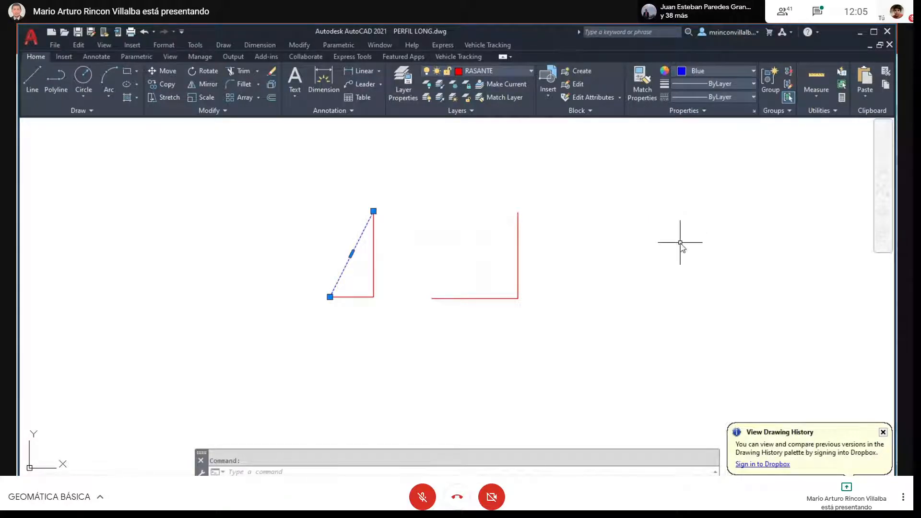
key("Escape")
- Draw a line between the open ends of the 1 by 1 shape to close it as a triangle
type("l")
key("Return")
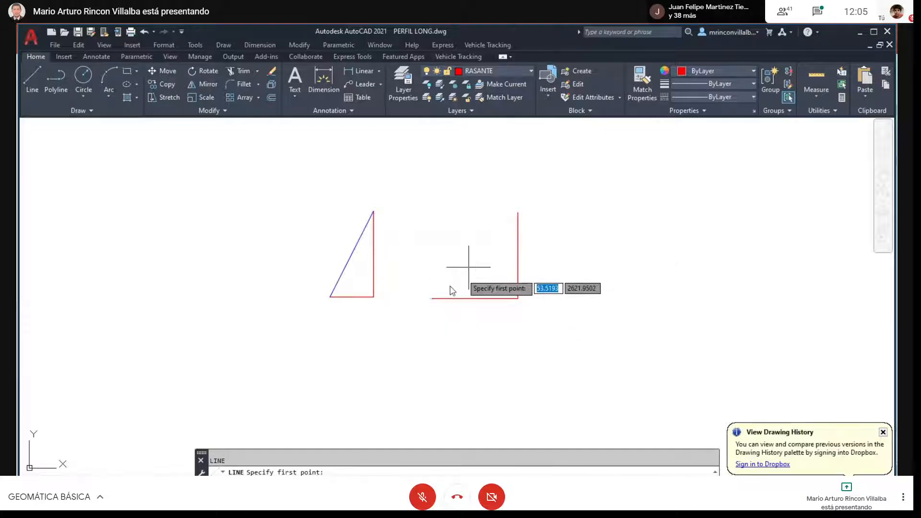
left_click(432, 298)
left_click(518, 213)
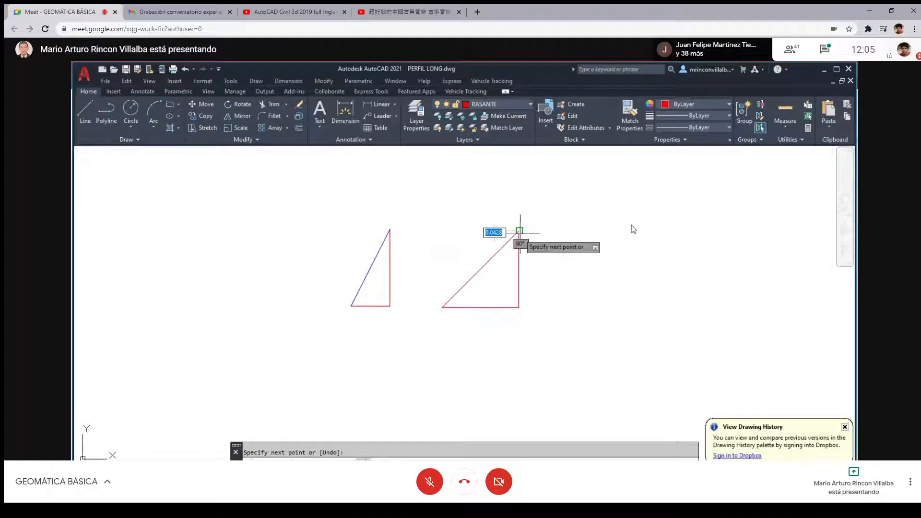
key("Return")
- Set the current colour to blue and colour the sloping side of the 1 by 1 triangle blue
left_click(728, 104)
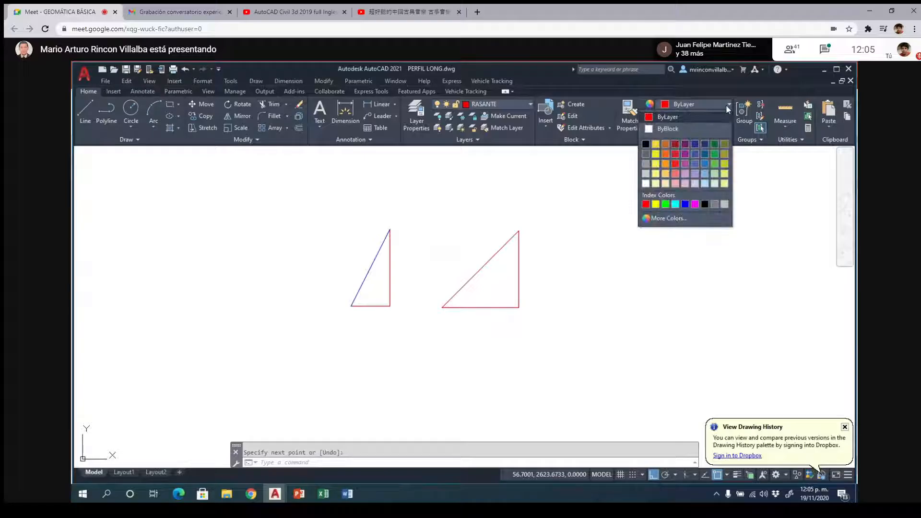
left_click(685, 204)
left_click(480, 269)
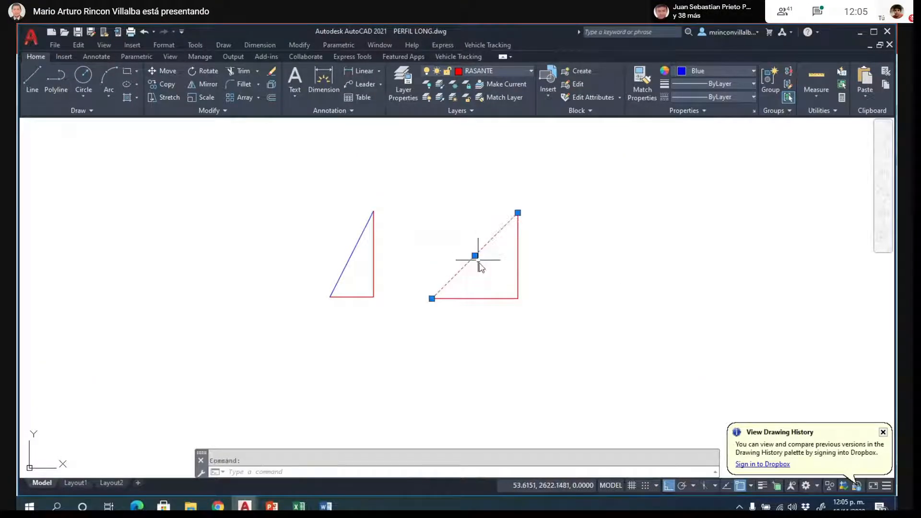
left_click(735, 70)
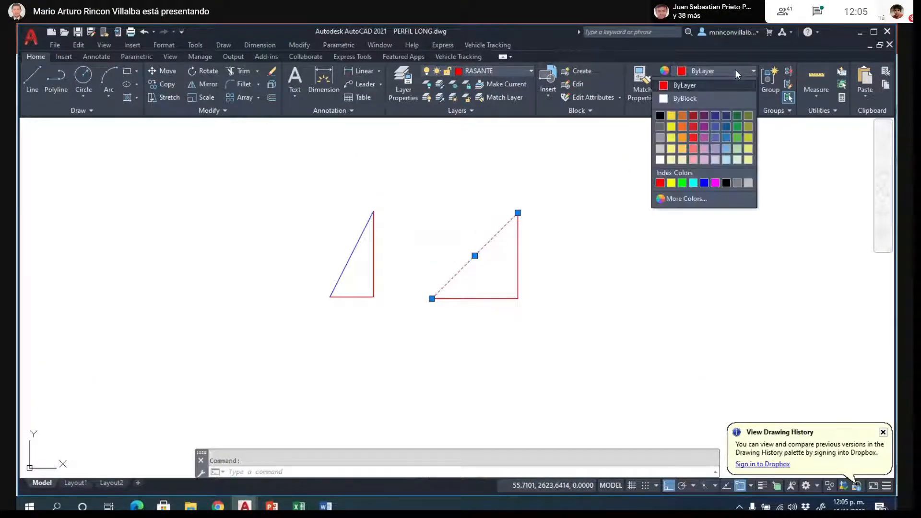
left_click(704, 183)
key("Escape")
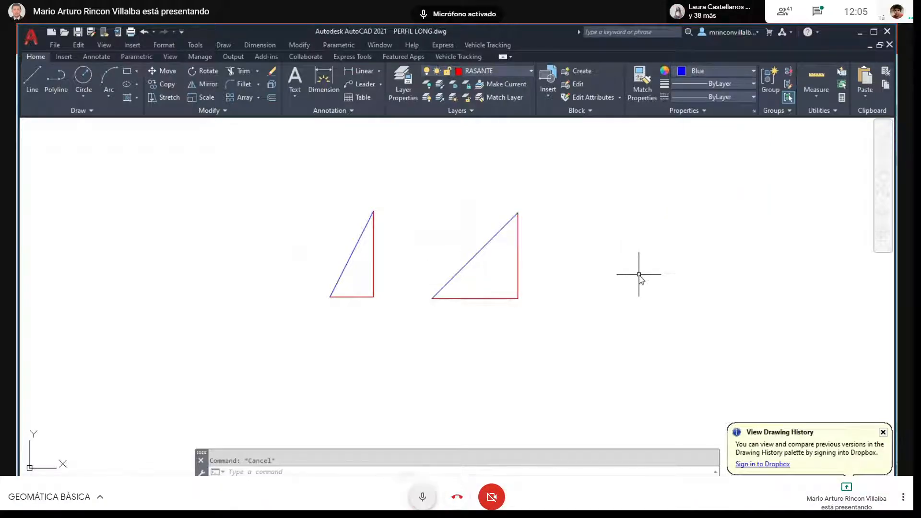
- Switch to the PowerPoint presentation 18 cubicacion to read the cut and fill slope ratios on the slide "Diseño del Talud"
key("ctrl+d")
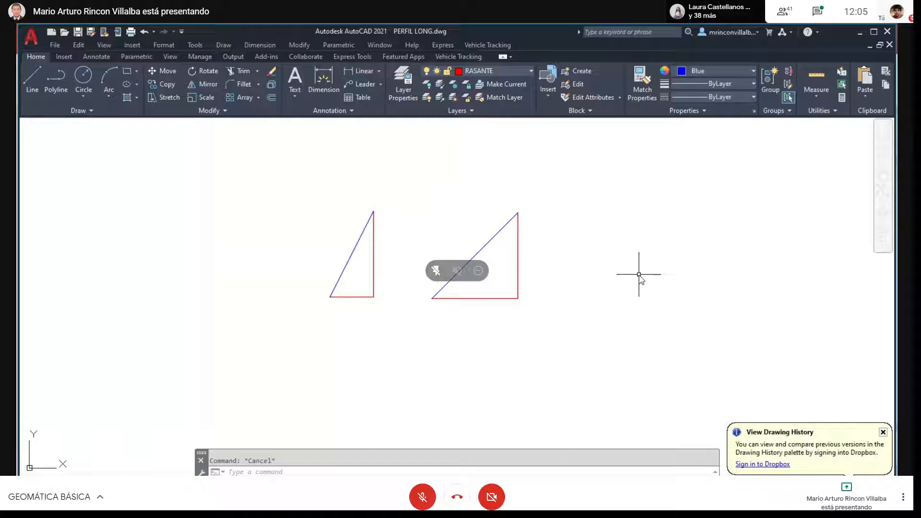
left_click(219, 507)
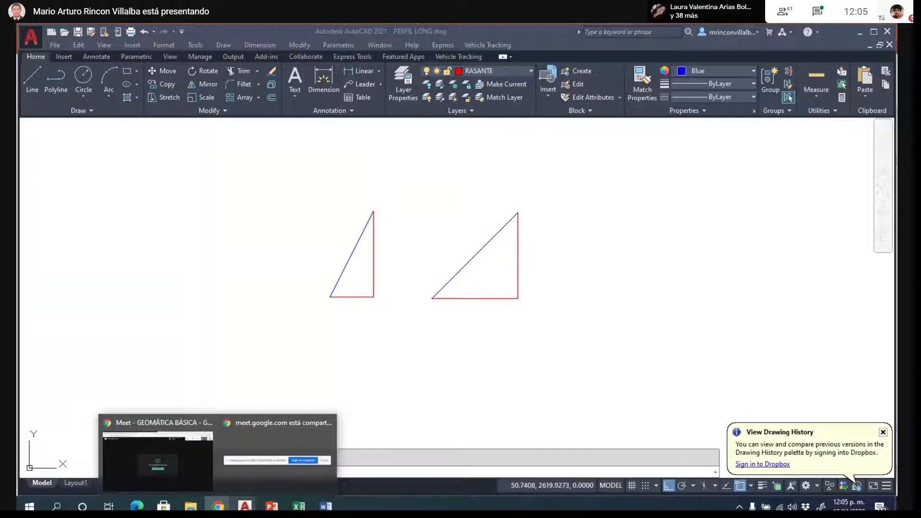
mouse_move(272, 506)
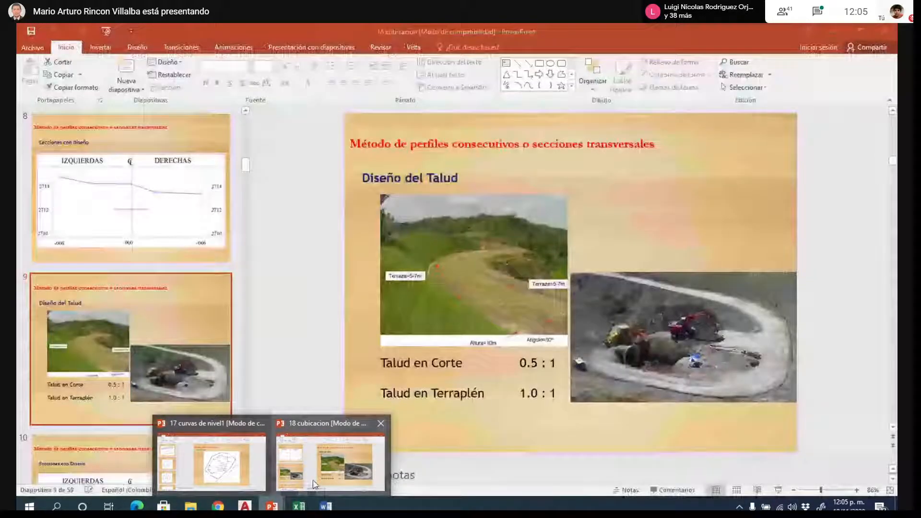
left_click(315, 483)
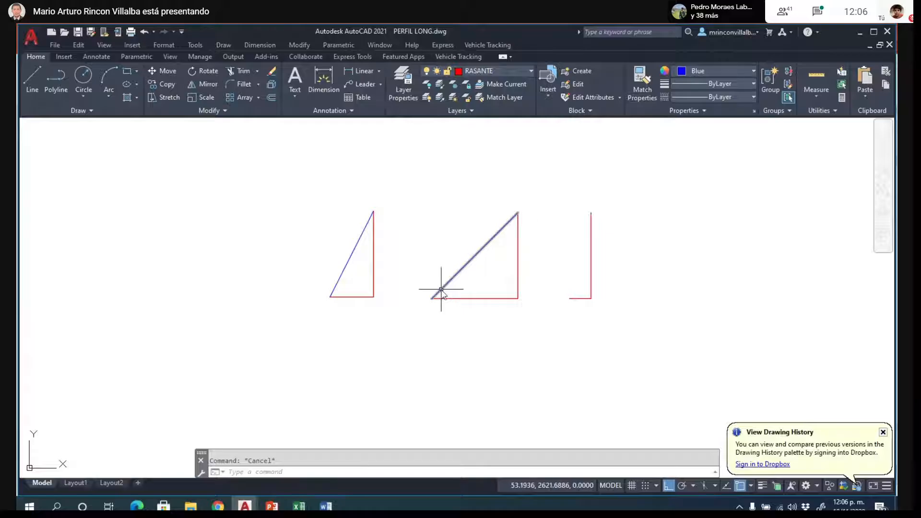
- Return to the PowerPoint presentation 18 cubicacion and start the slide show at the slide "Diseño del Talud"
scroll(472, 249, "down", 7)
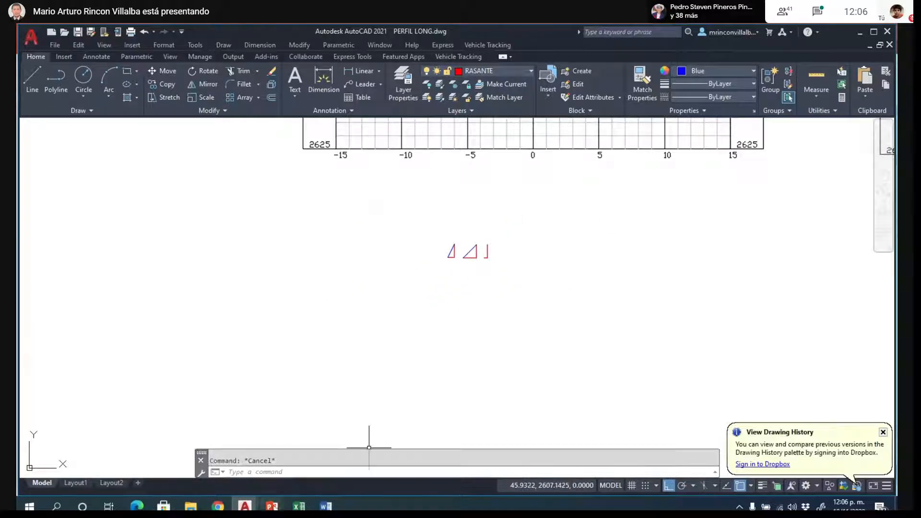
left_click(271, 506)
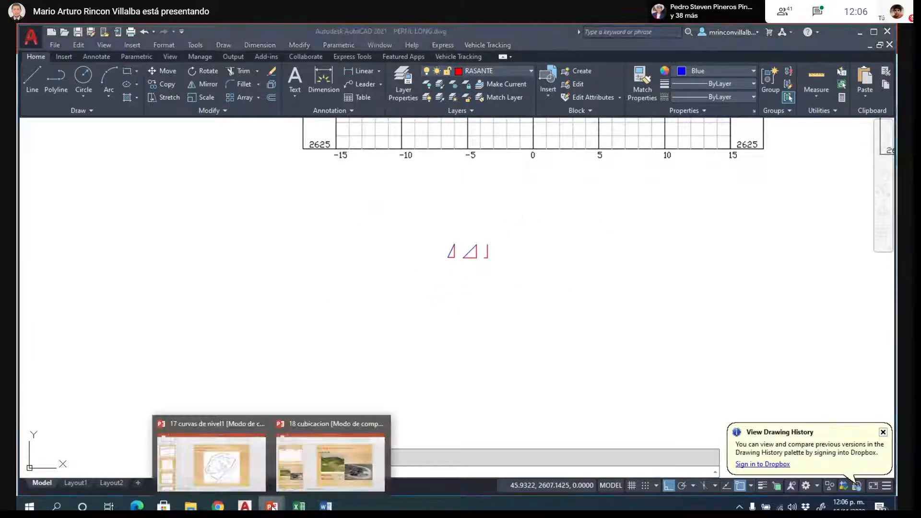
left_click(324, 462)
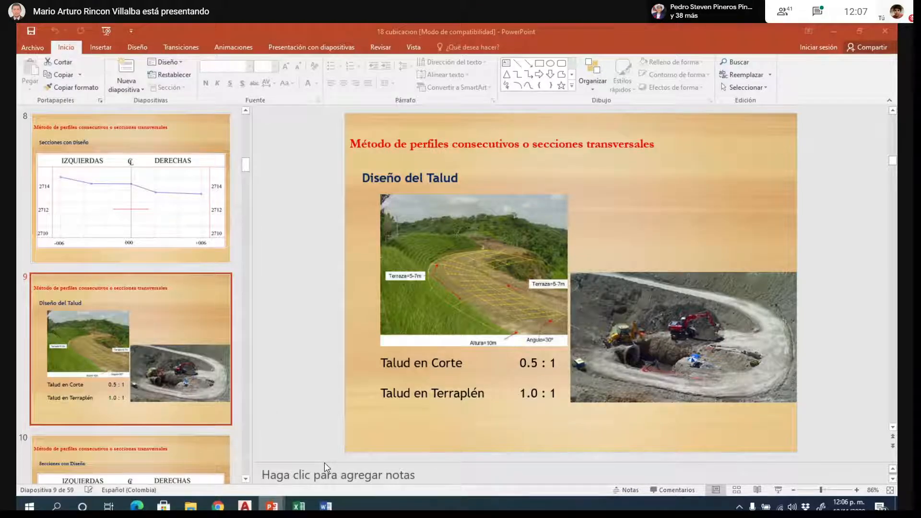
left_click(778, 490)
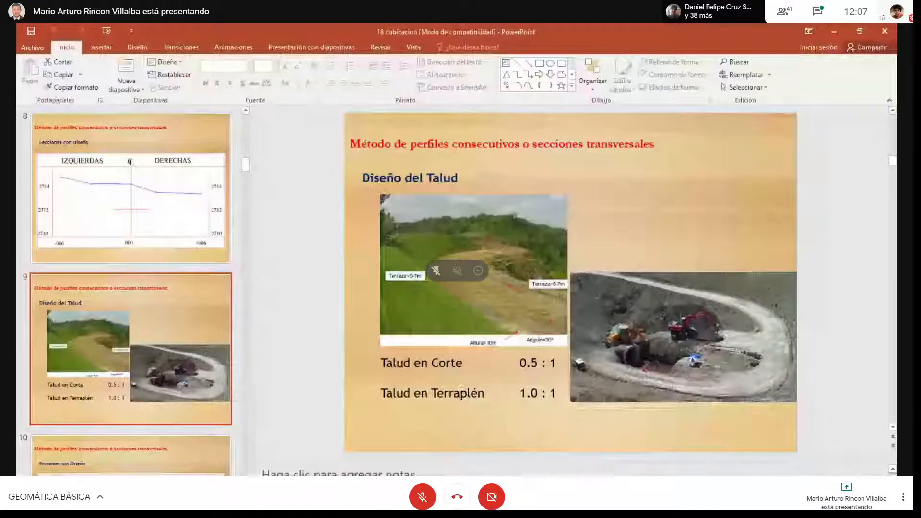
key("F11")
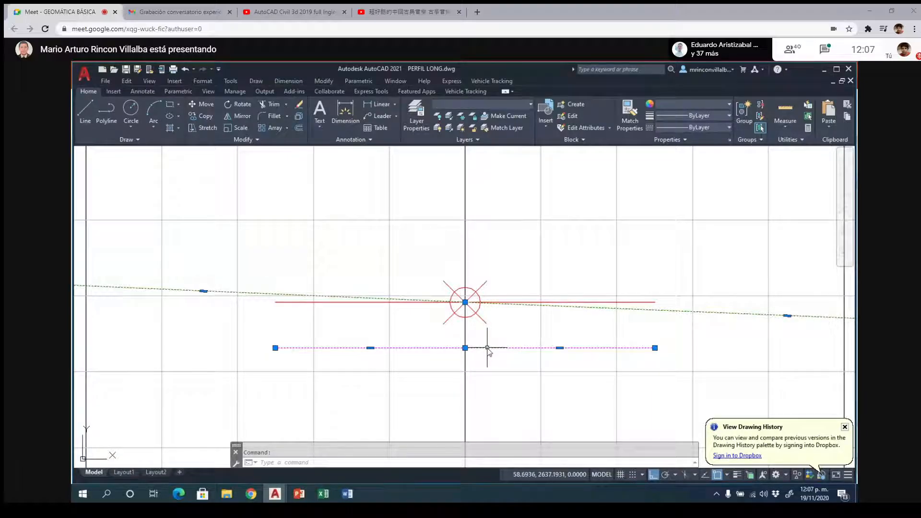
key("F11")
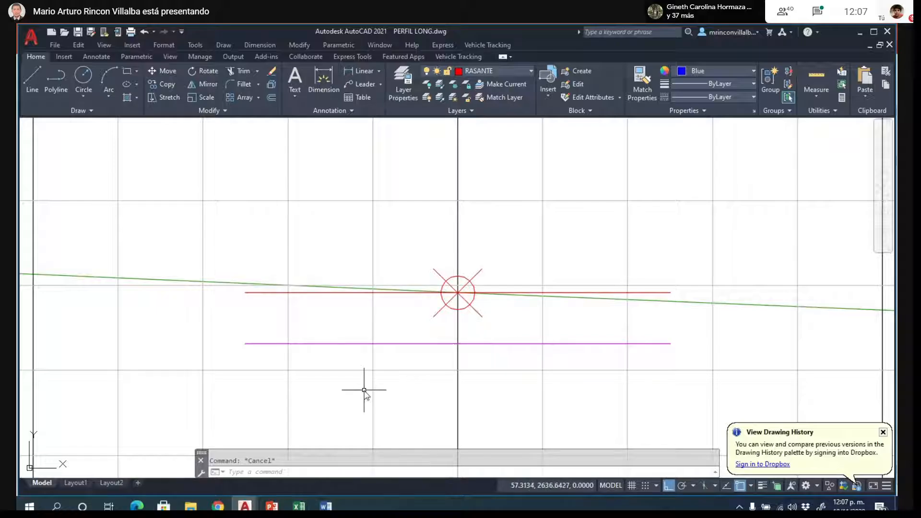
- Close both ends of section K0+000's road box with blue vertical polylines joining the magenta line to the red grade line
type("PL")
key("Return")
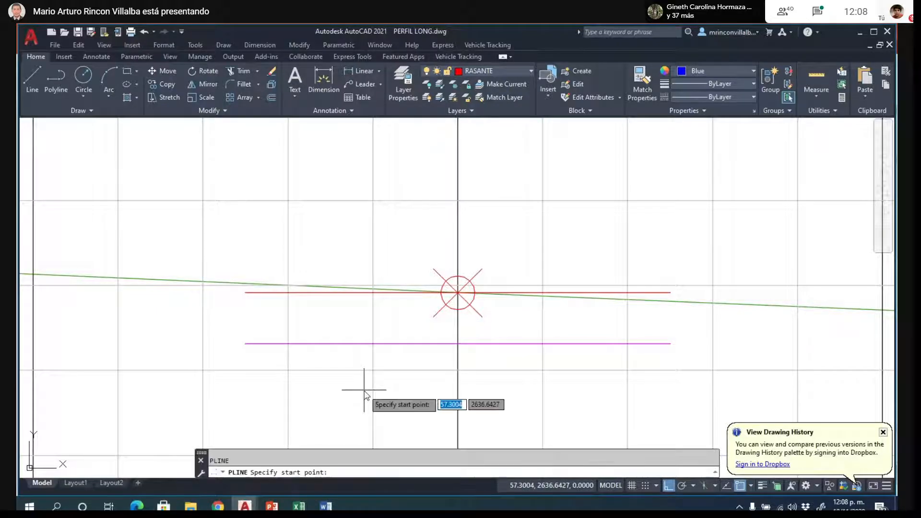
left_click(245, 344)
left_click(245, 292)
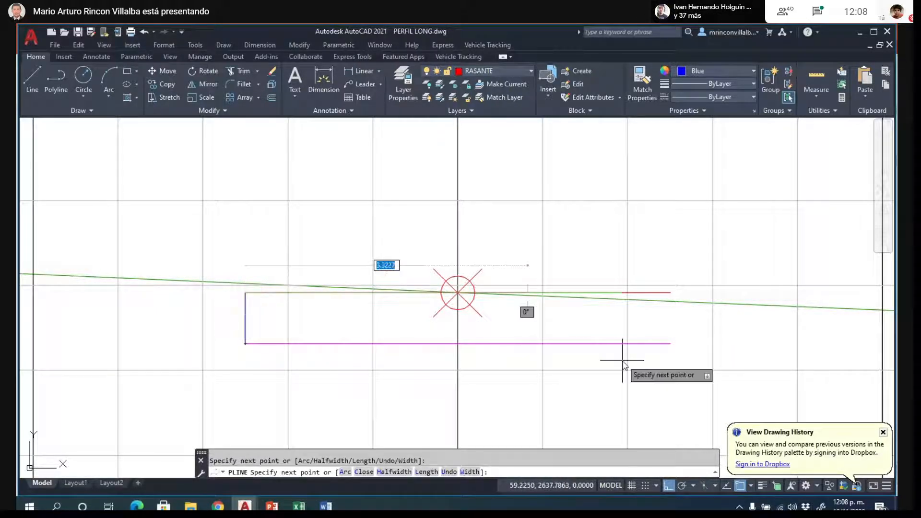
key("Return")
key("Return")
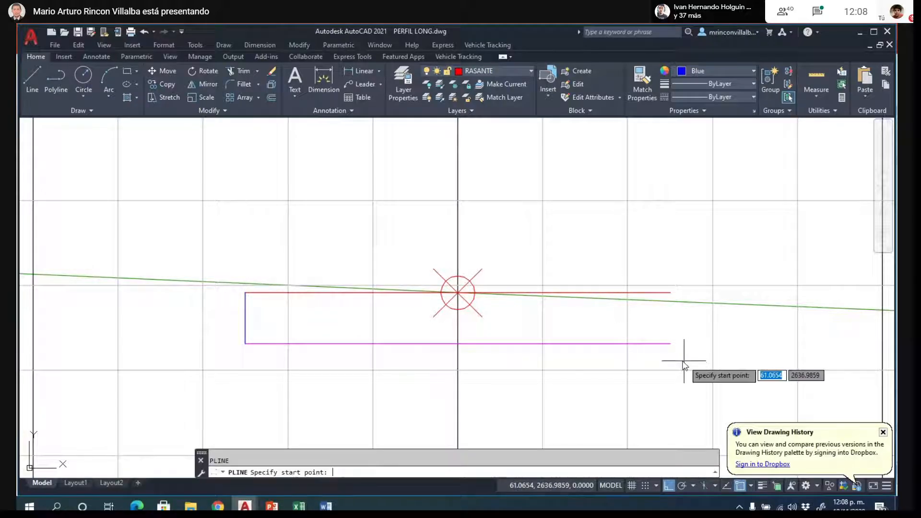
left_click(670, 293)
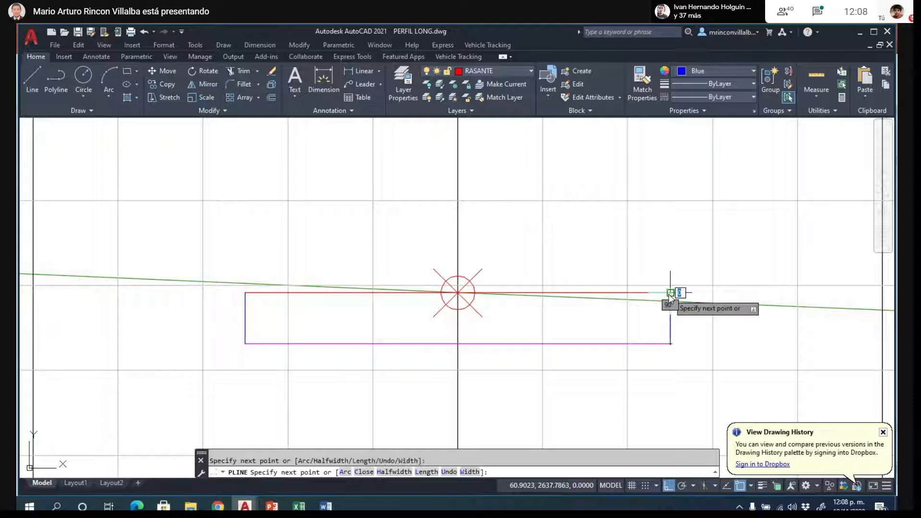
key("Escape")
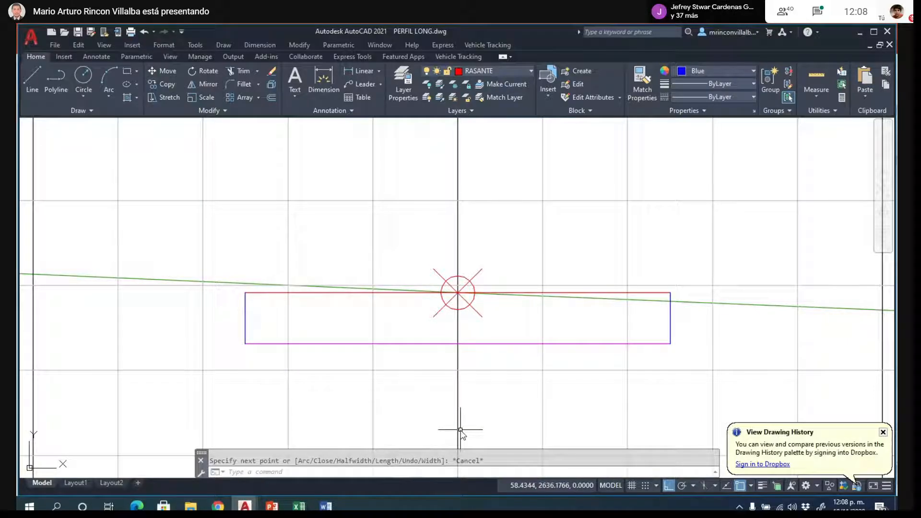
- Examine how the red and magenta lines sit relative to the green terrain line in sections K0+010 and K0+020
scroll(146, 211, "down", 6)
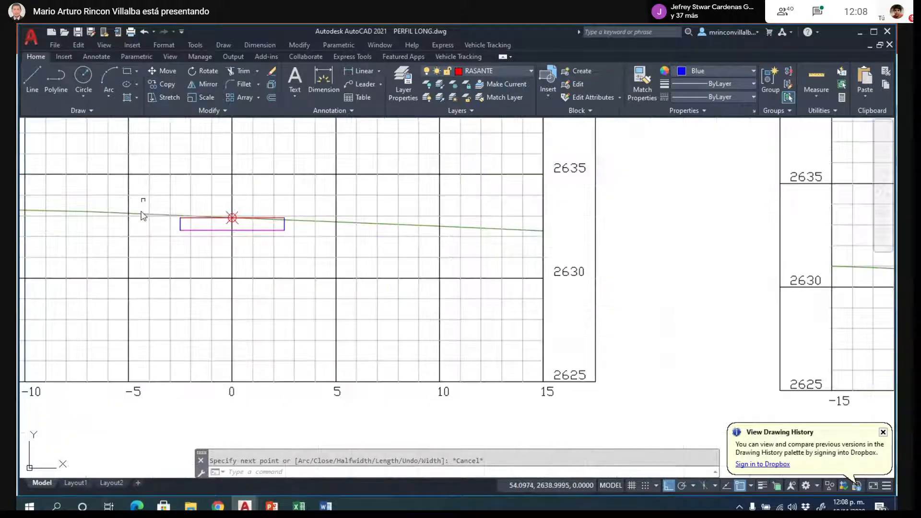
scroll(142, 216, "down", 4)
scroll(550, 260, "up", 8)
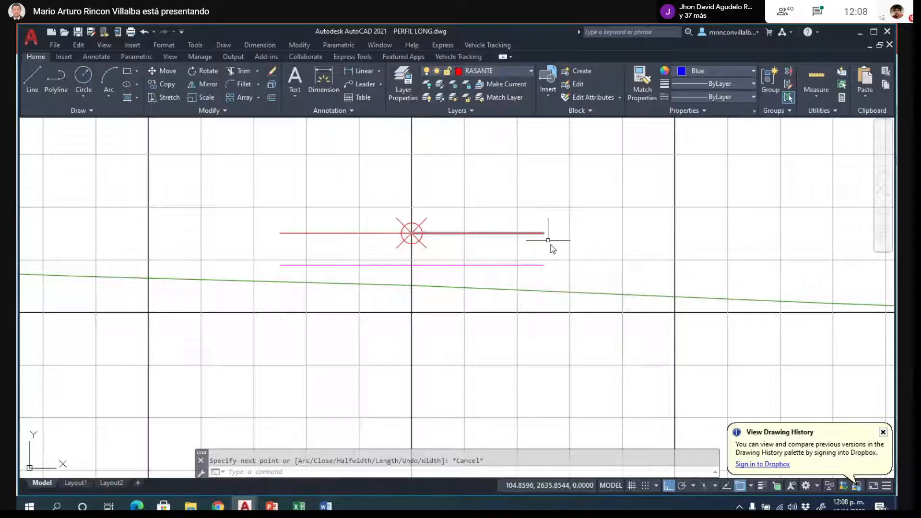
key("F11")
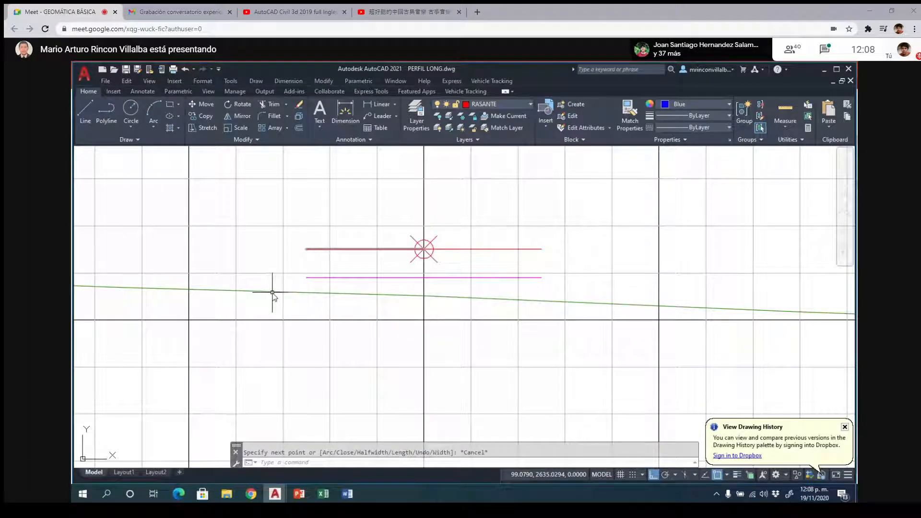
scroll(272, 292, "down", 6)
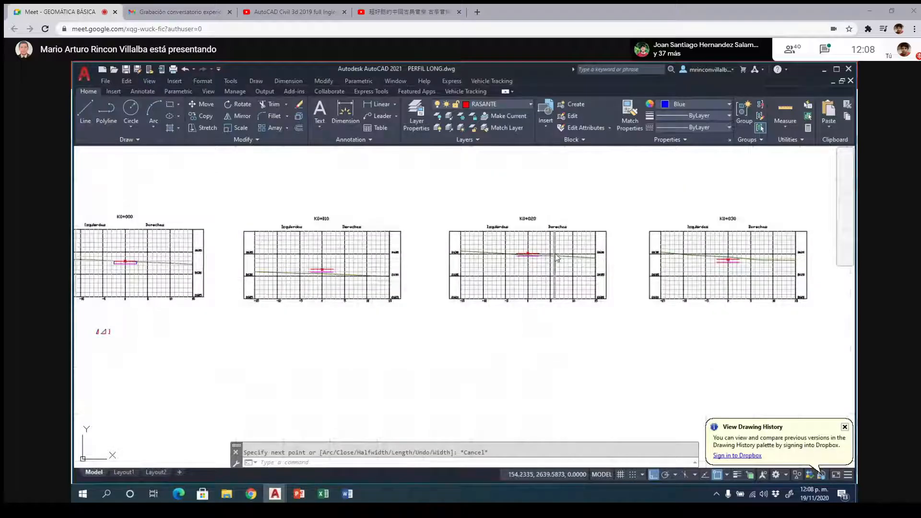
scroll(553, 259, "up", 5)
scroll(554, 259, "up", 6)
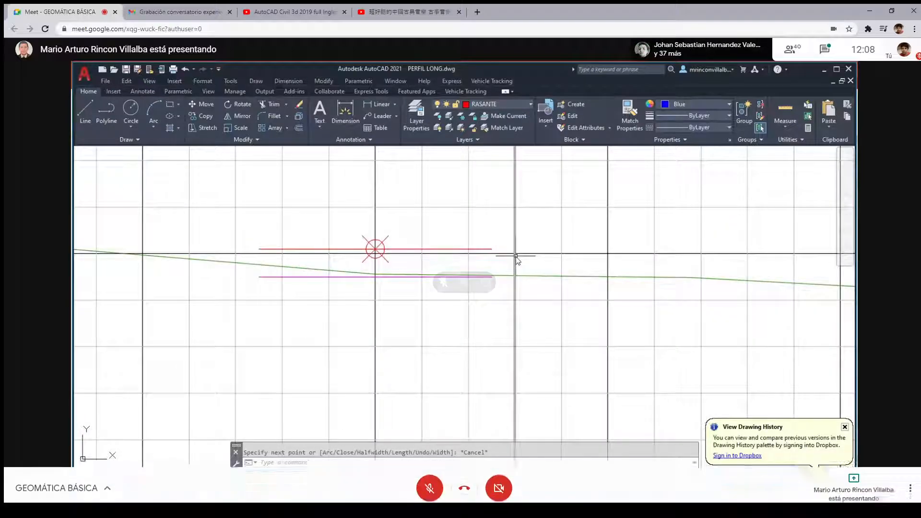
key("F11")
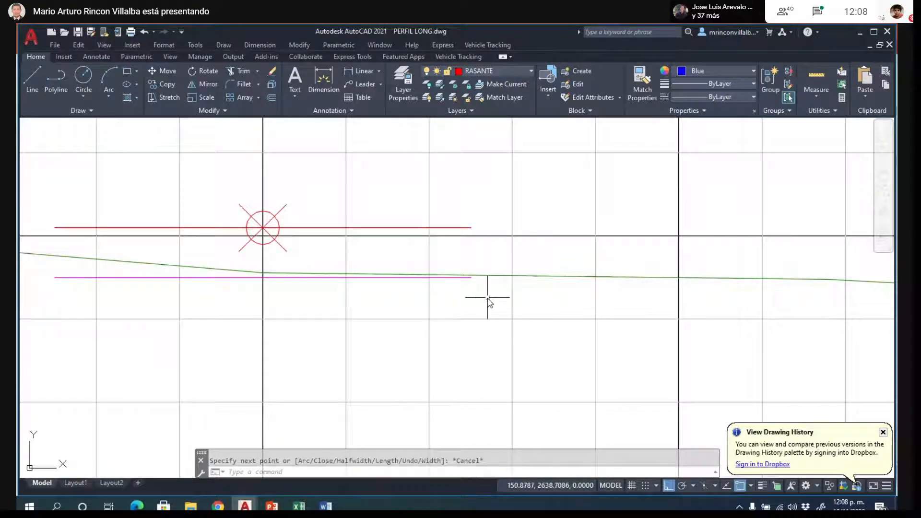
- Draw vertical polylines at both ends of section K0+020's road box, between the magenta and red lines
scroll(488, 300, "down", 2)
scroll(194, 274, "up", 2)
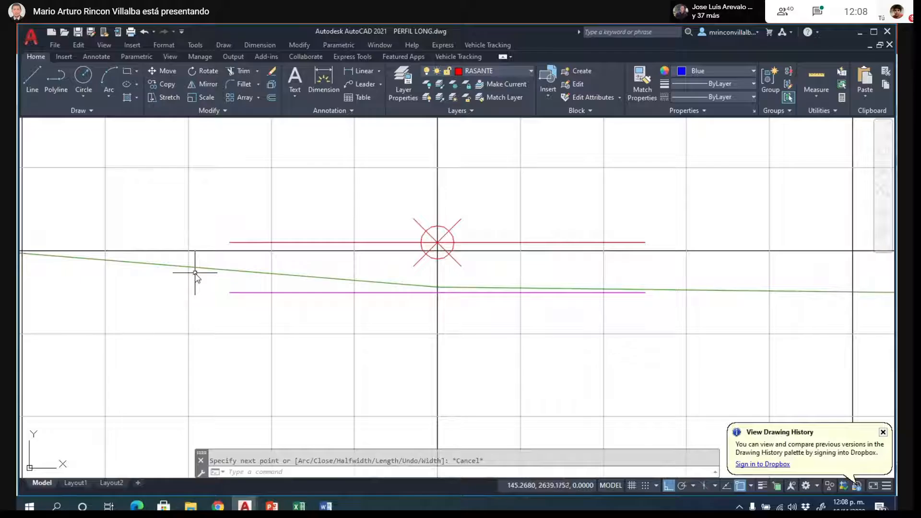
key("Return")
left_click(229, 292)
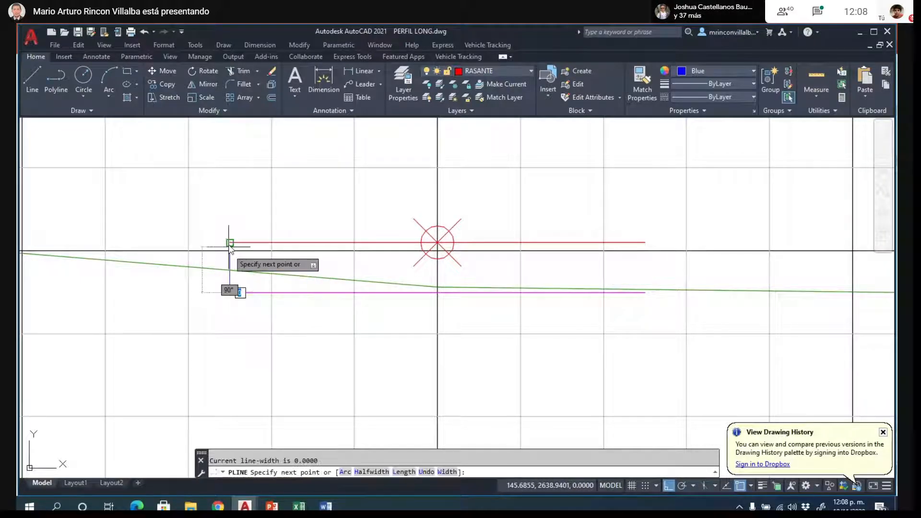
left_click(230, 242)
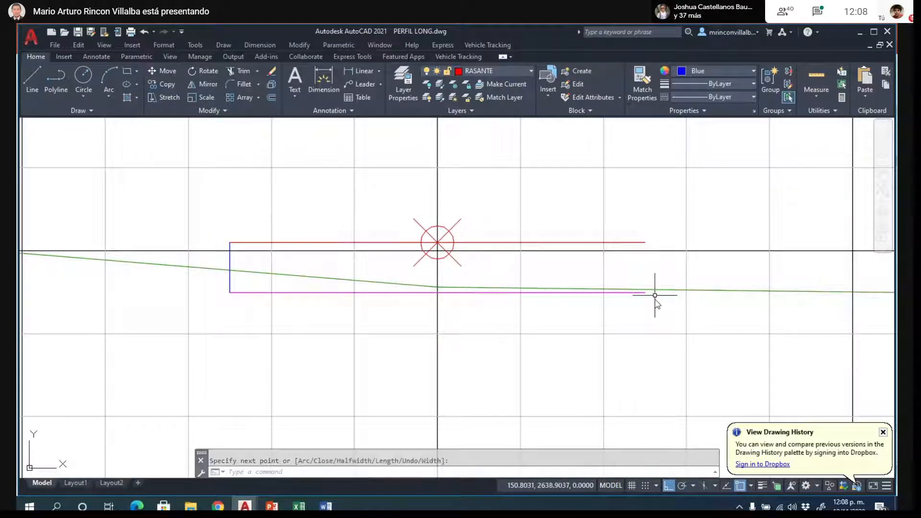
key("Return")
key("Return")
left_click(645, 242)
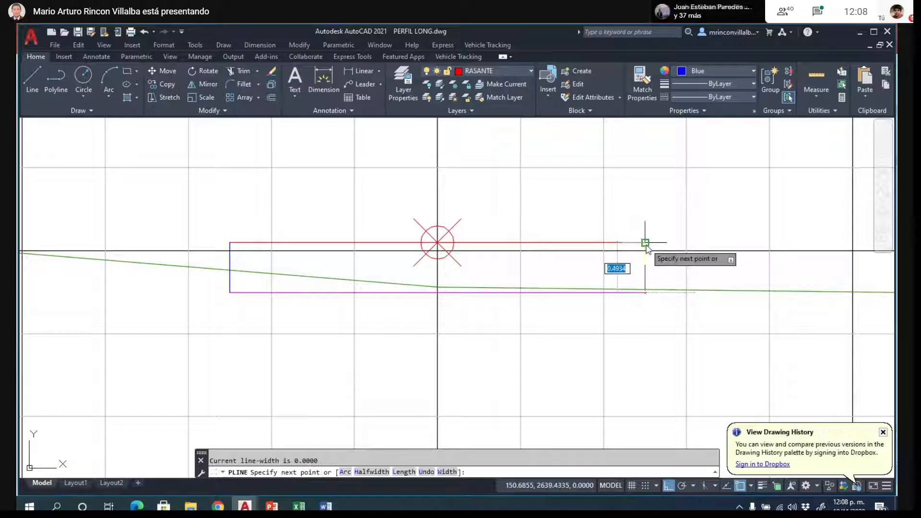
left_click(526, 305)
key("Return")
- Draw vertical polylines at both ends of section K0+030's road box, between the magenta and red lines
scroll(299, 276, "down", 5)
scroll(408, 314, "down", 6)
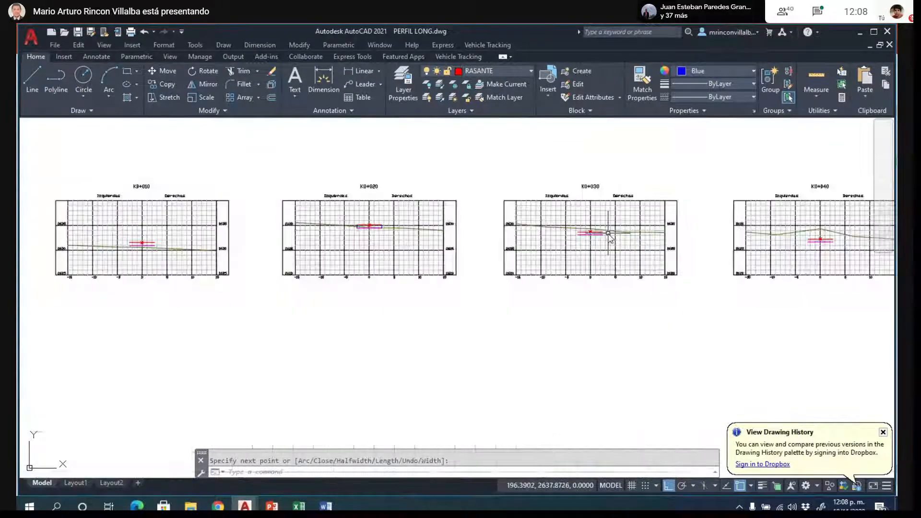
scroll(609, 234, "up", 6)
key("Return")
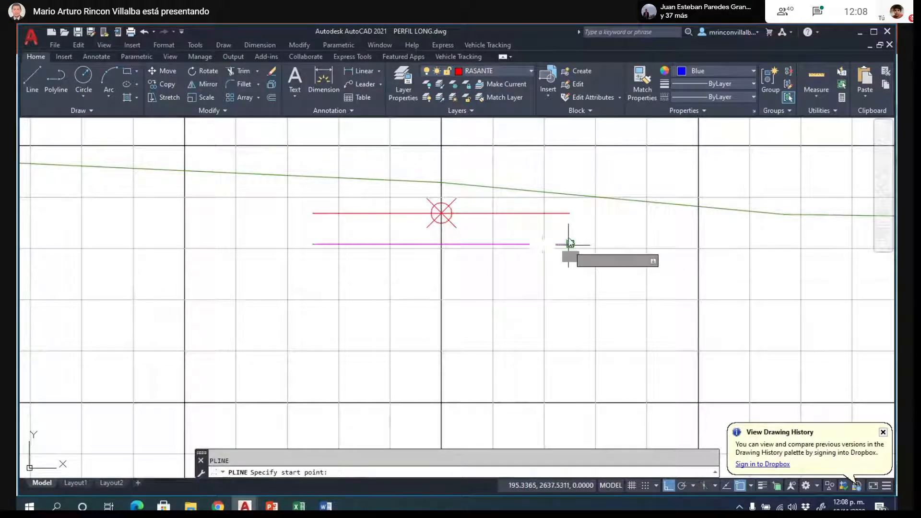
left_click(570, 244)
left_click(570, 213)
key("Return")
key("Return")
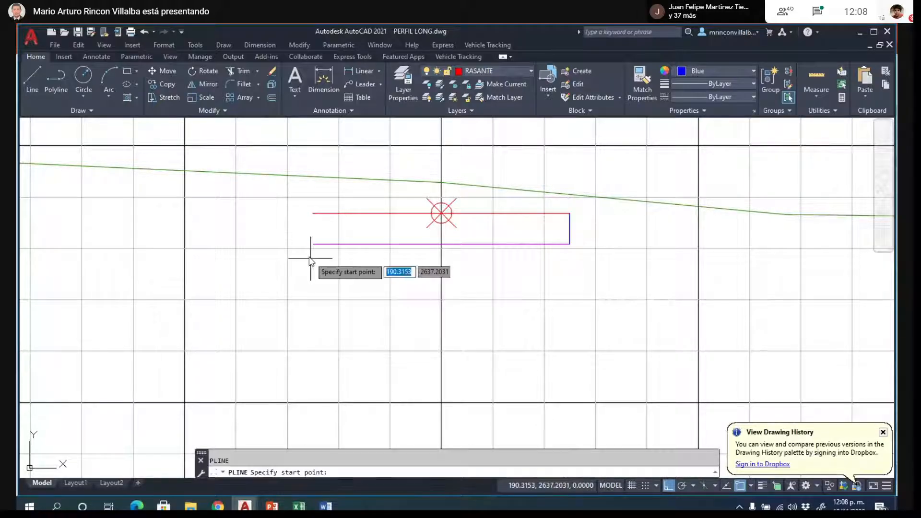
left_click(312, 243)
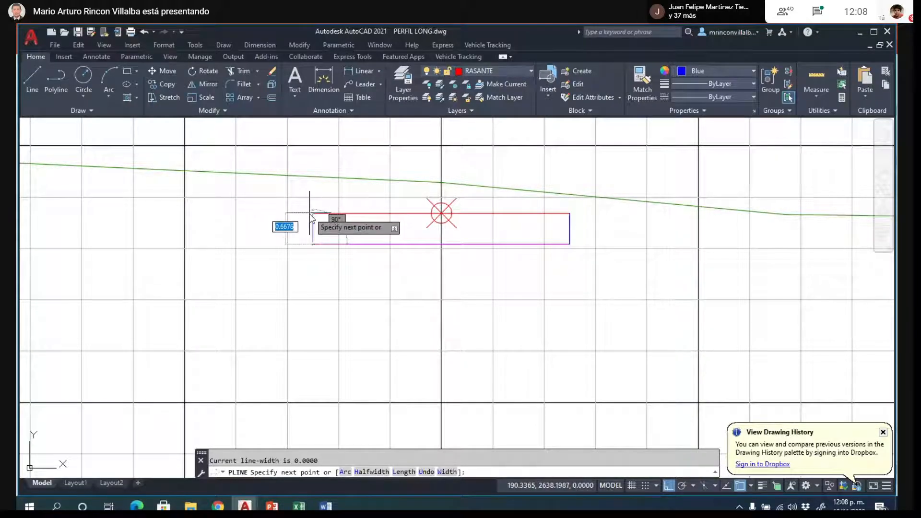
left_click(286, 301)
key("Return")
- Draw vertical polylines at both ends of section K0+040's road box, between the magenta and red lines
scroll(286, 305, "down", 4)
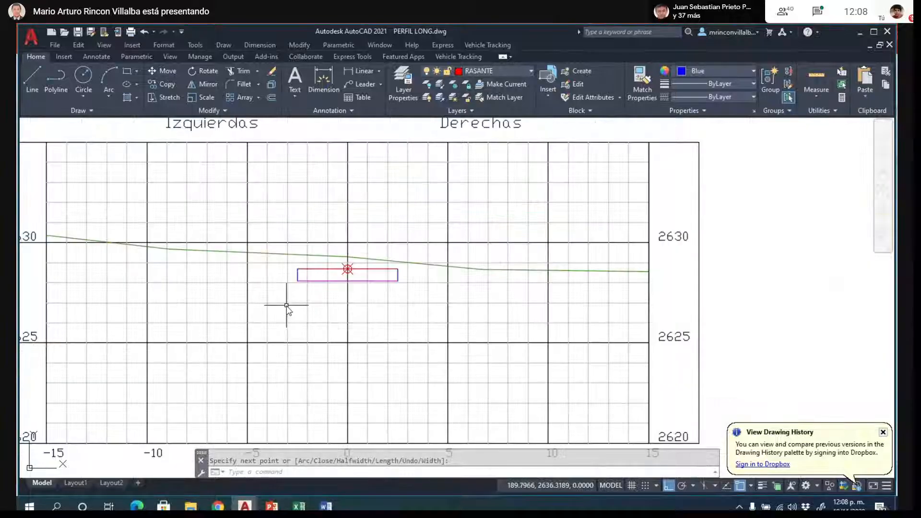
scroll(287, 305, "down", 2)
scroll(288, 305, "down", 2)
scroll(727, 300, "up", 4)
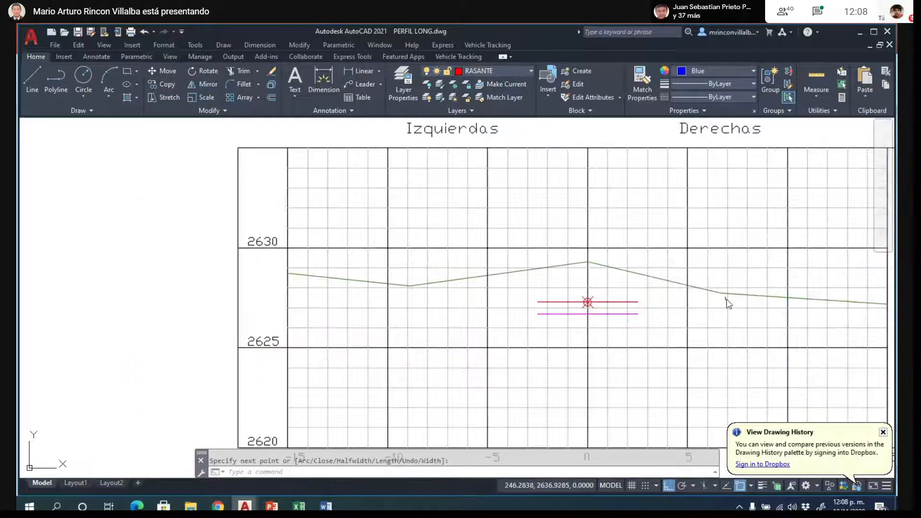
scroll(727, 303, "up", 3)
key("Return")
left_click(580, 321)
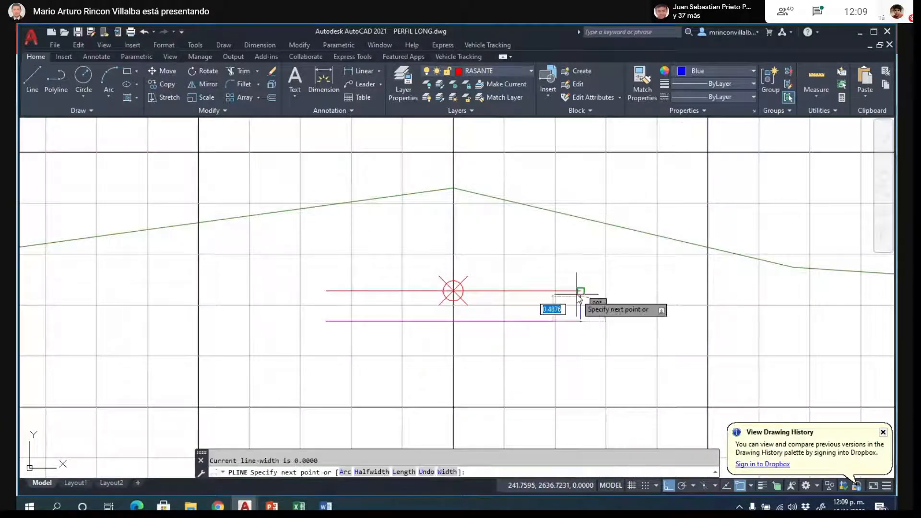
left_click(581, 291)
key("Return")
key("Return")
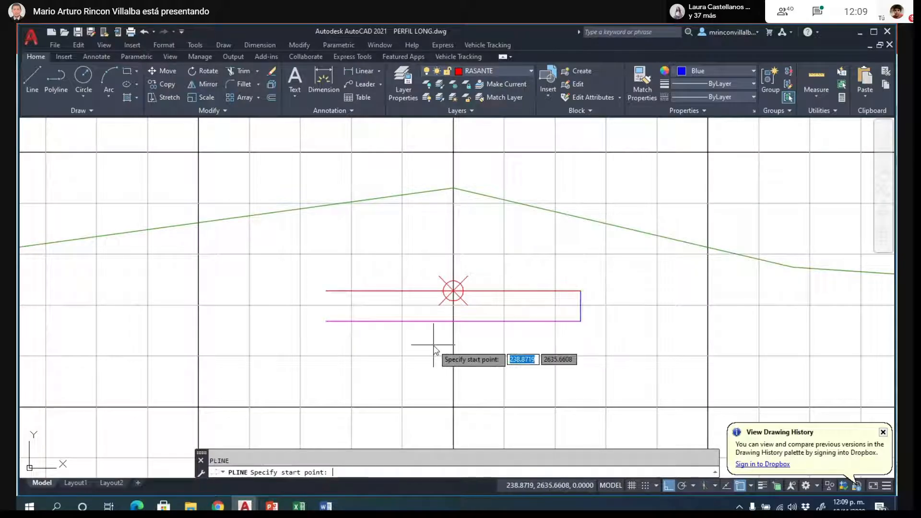
left_click(326, 322)
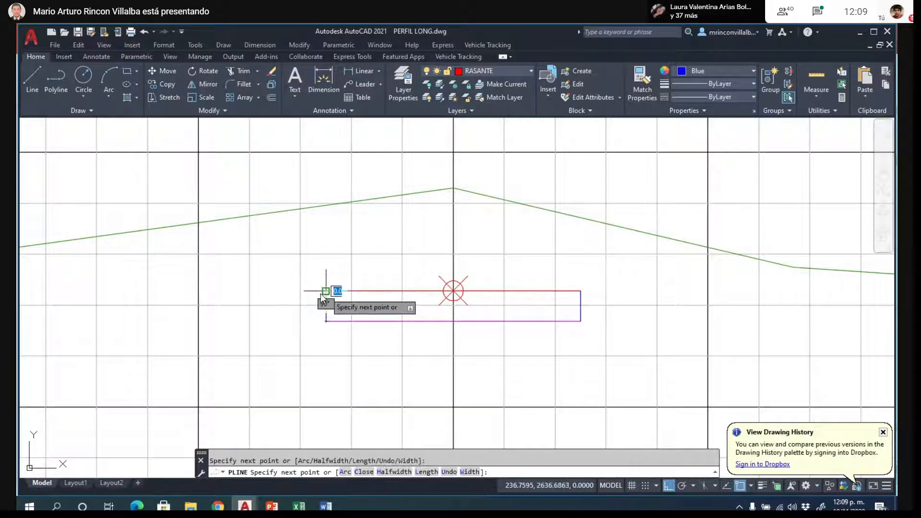
- In the last cross section, after K0+040, join the ends of the magenta and red lines with two vertical lines
scroll(336, 287, "down", 4)
scroll(343, 288, "down", 5)
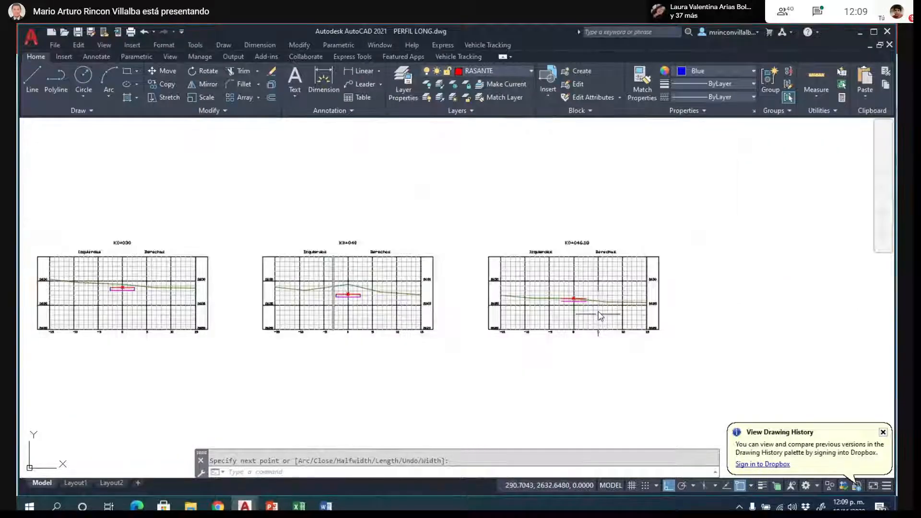
scroll(593, 312, "up", 8)
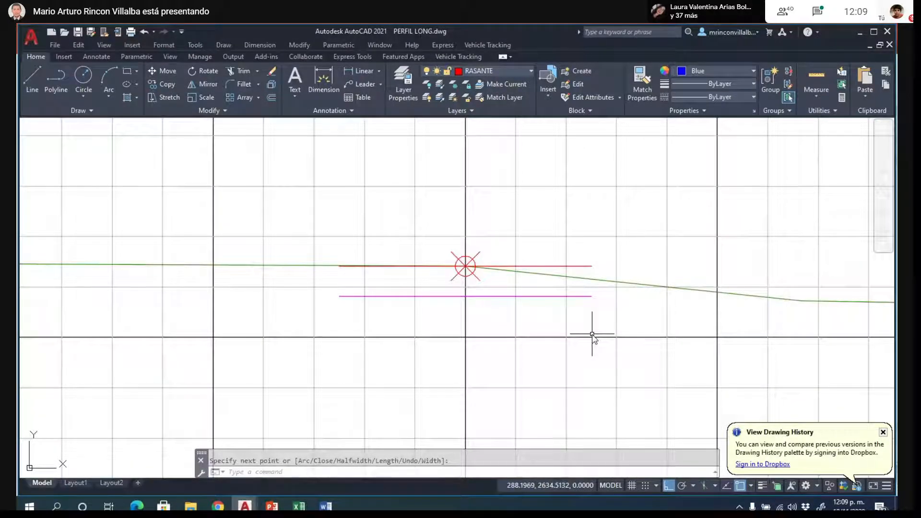
key("Escape")
type("l")
key("Return")
left_click(591, 296)
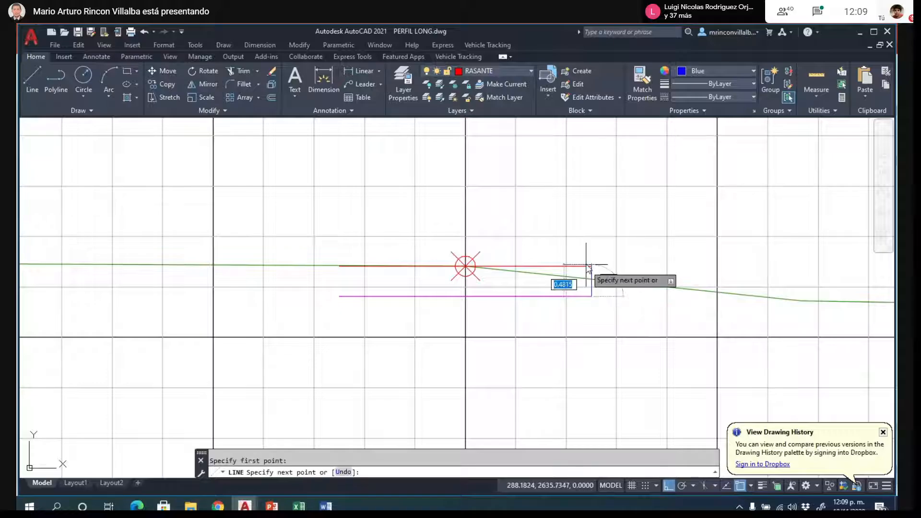
left_click(586, 266)
key("Return")
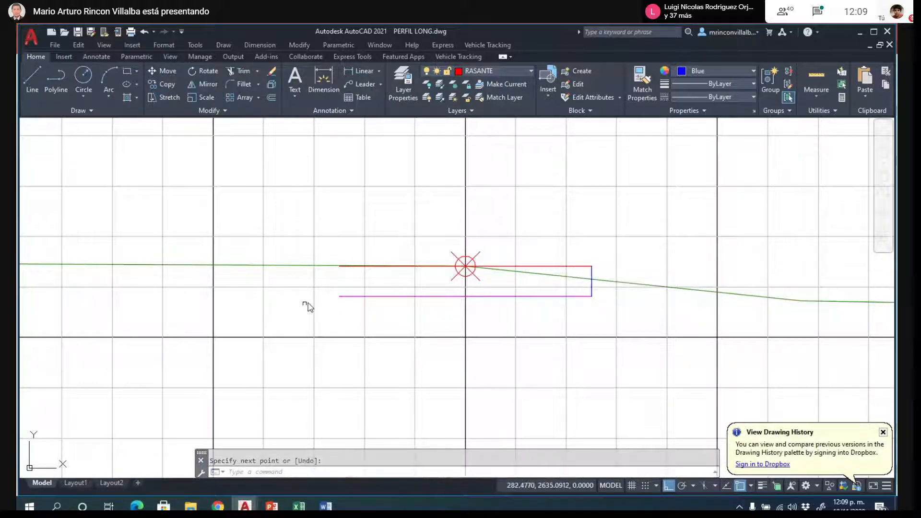
key("Return")
left_click(339, 296)
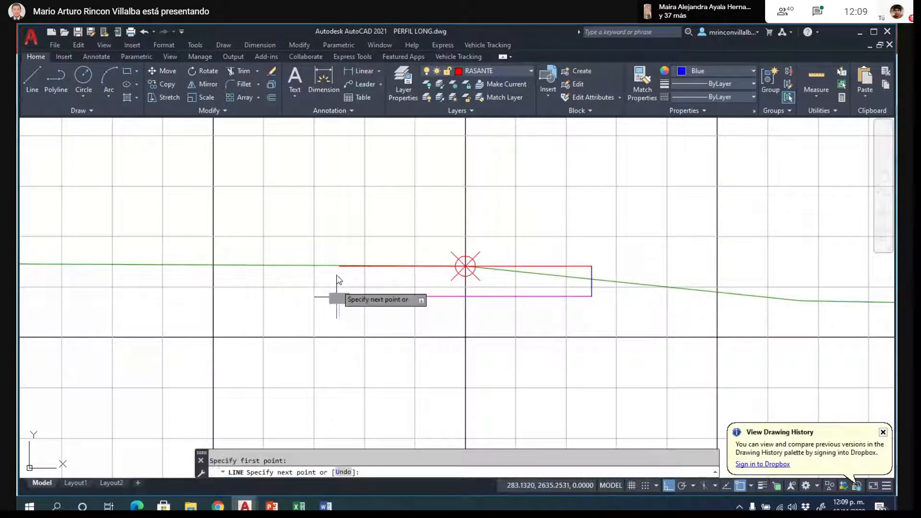
key("Escape")
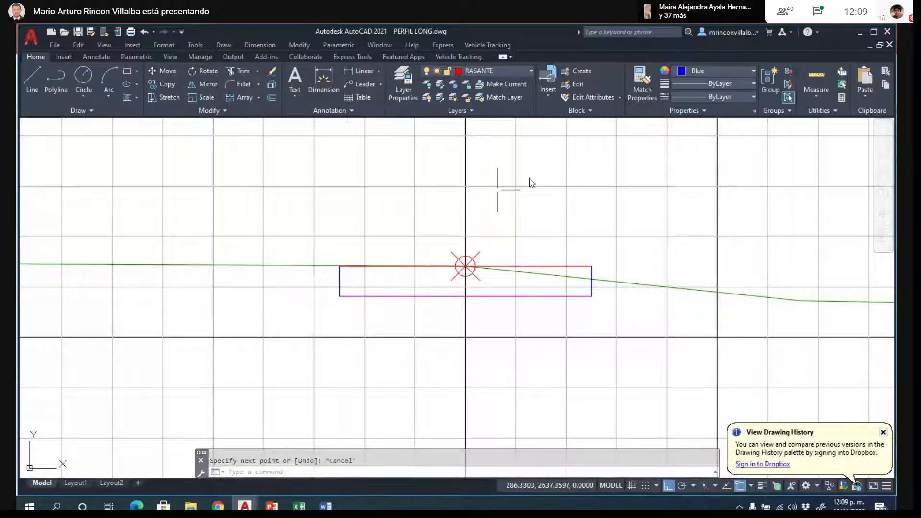
- Review the row of cross sections, comparing the road box with the terrain line in K0+010 and K0+000
scroll(617, 264, "down", 8)
scroll(621, 273, "down", 5)
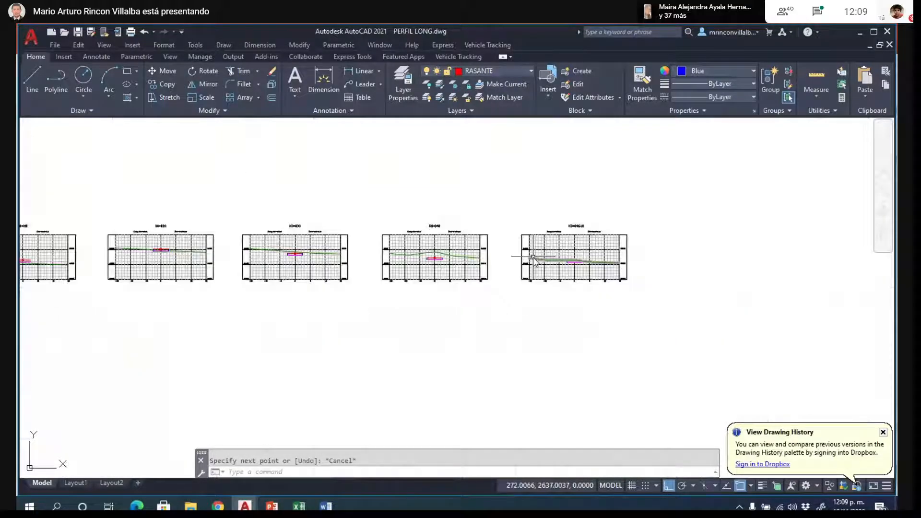
scroll(133, 266, "up", 6)
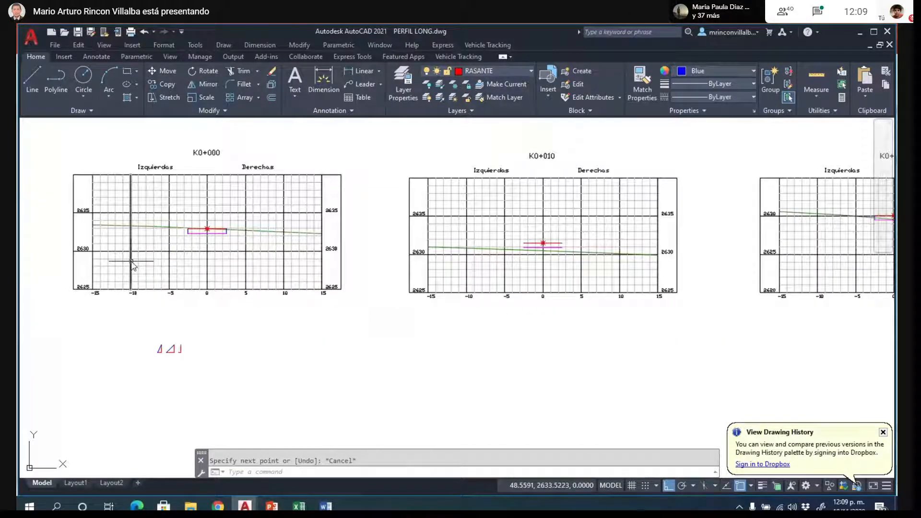
scroll(144, 276, "up", 2)
scroll(323, 302, "down", 4)
scroll(547, 279, "up", 8)
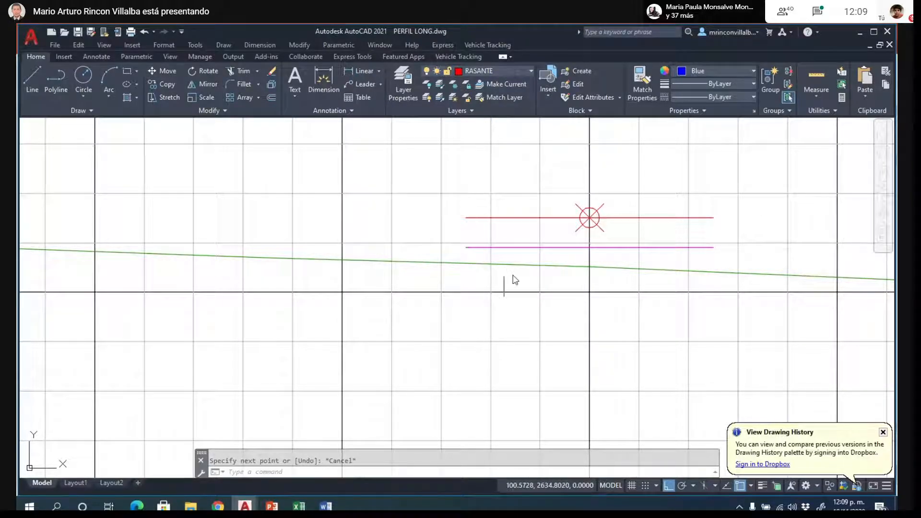
scroll(515, 280, "down", 8)
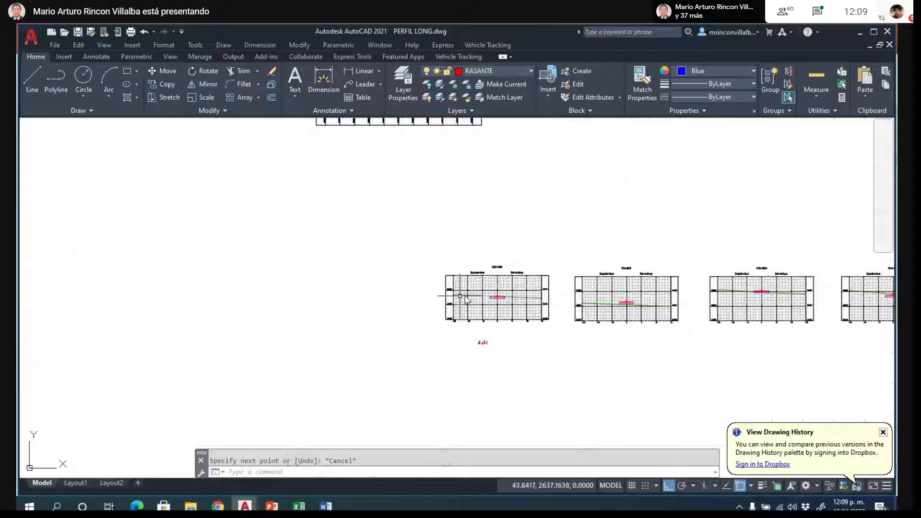
scroll(466, 298, "up", 6)
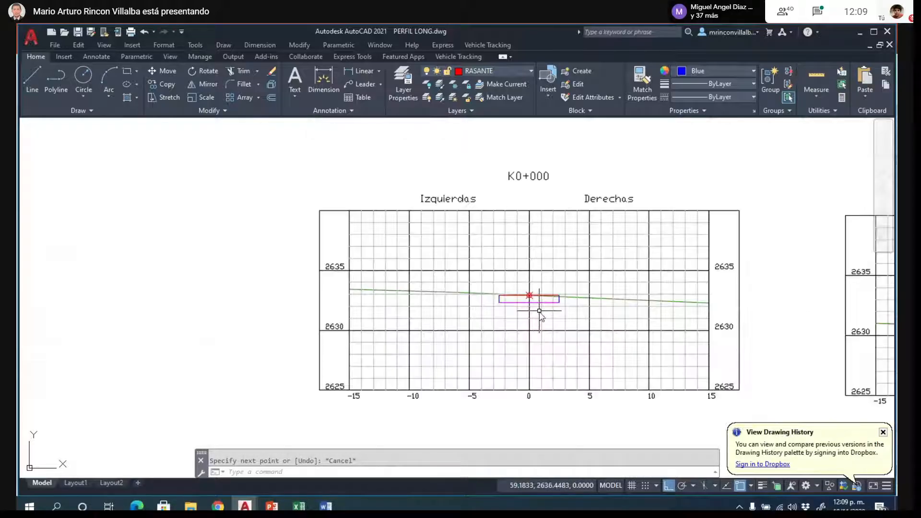
- Compare the terrain line with the edges of K0+000's road box, and bring up the slope triangles below the section
scroll(539, 311, "up", 8)
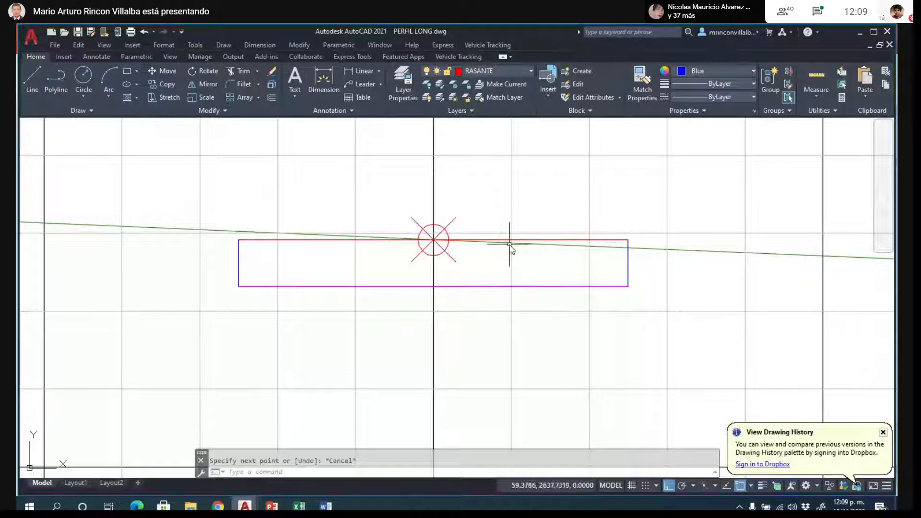
left_click(526, 245)
left_click(526, 244)
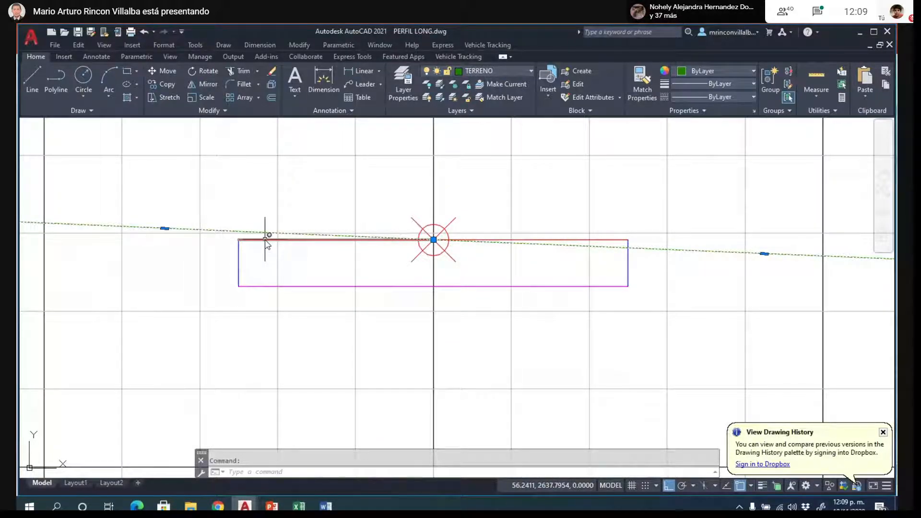
key("Escape")
scroll(317, 245, "down", 5)
scroll(352, 248, "up", 7)
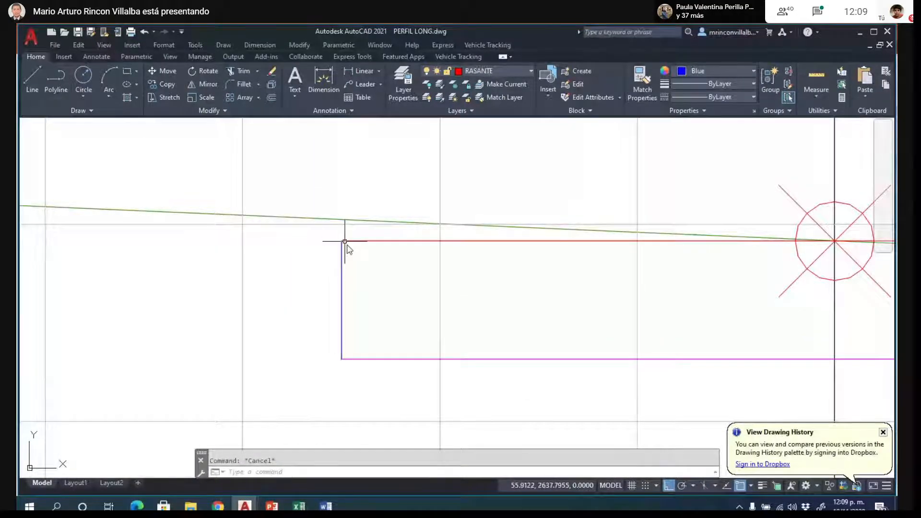
scroll(395, 252, "down", 10)
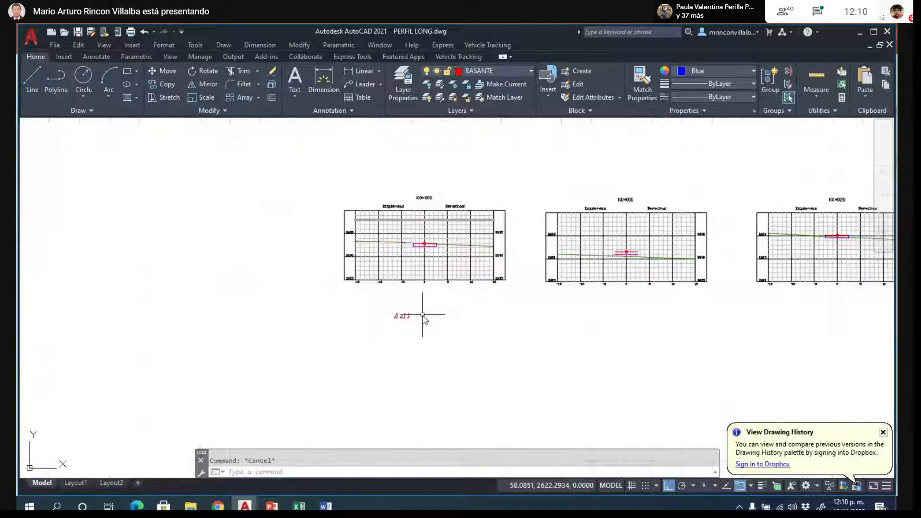
scroll(423, 316, "up", 12)
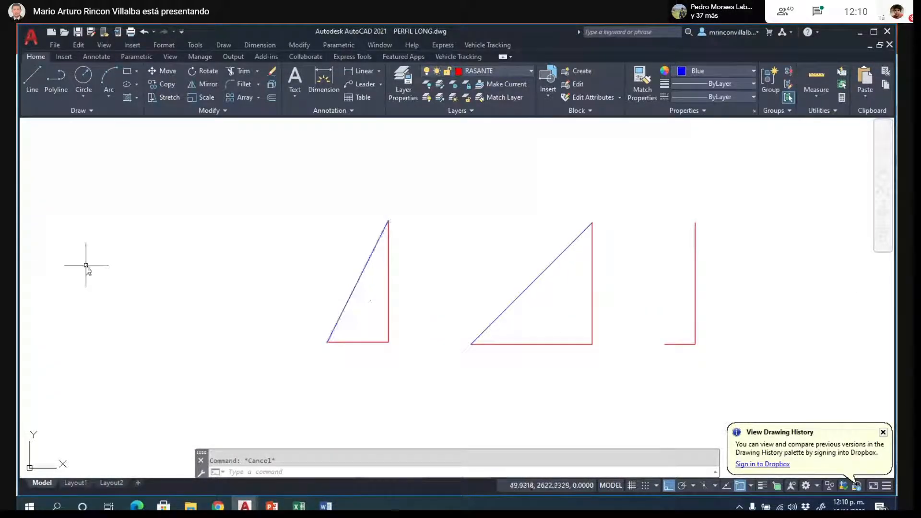
type("IR")
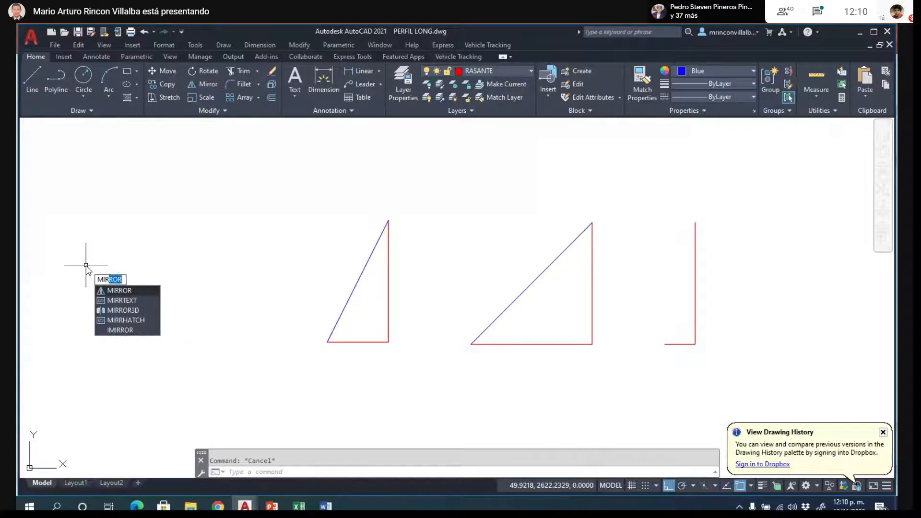
key("Return")
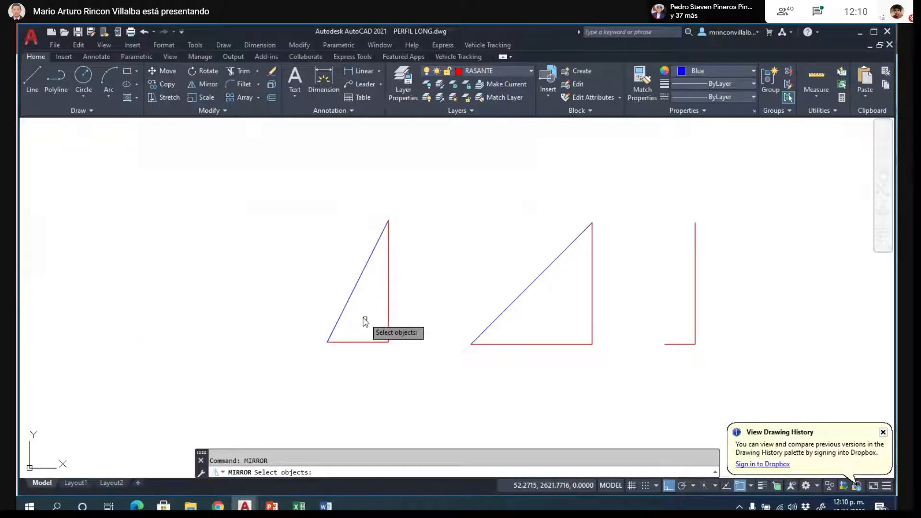
left_click(344, 310)
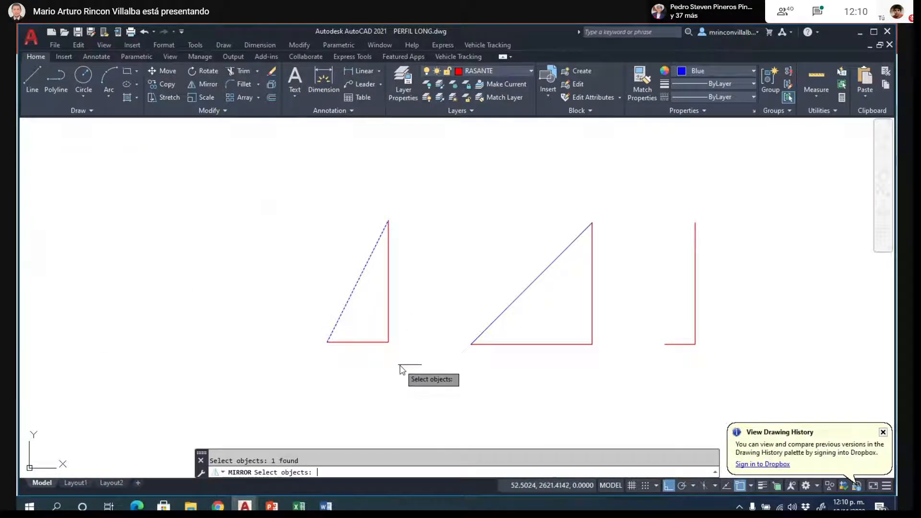
key("Return")
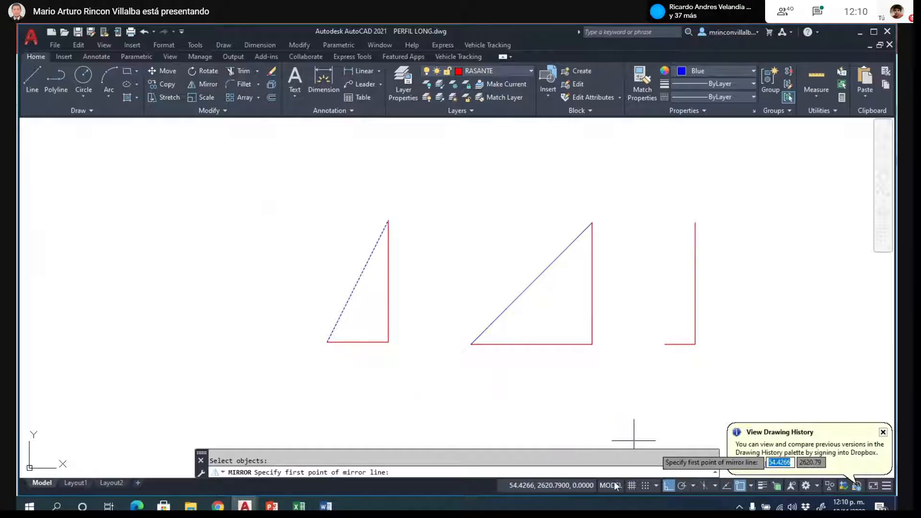
left_click(327, 342)
left_click(366, 307)
key("Escape")
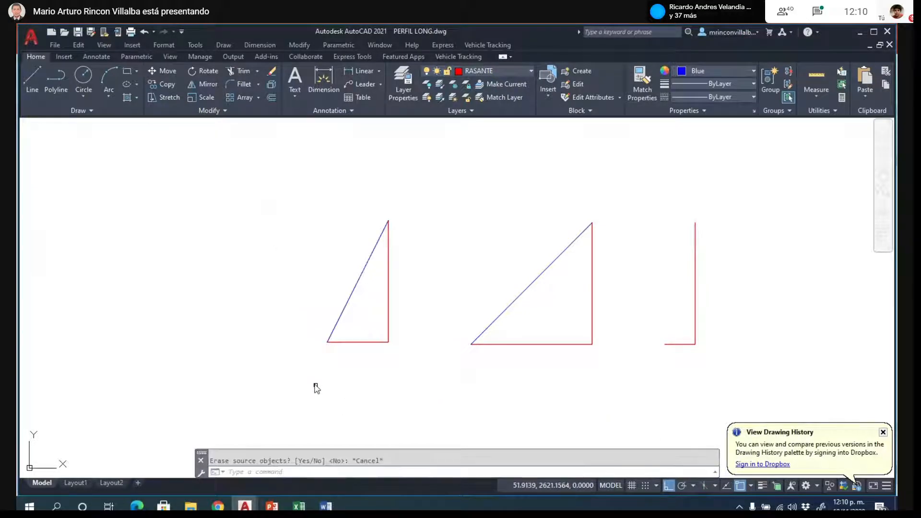
type("U")
key("Return")
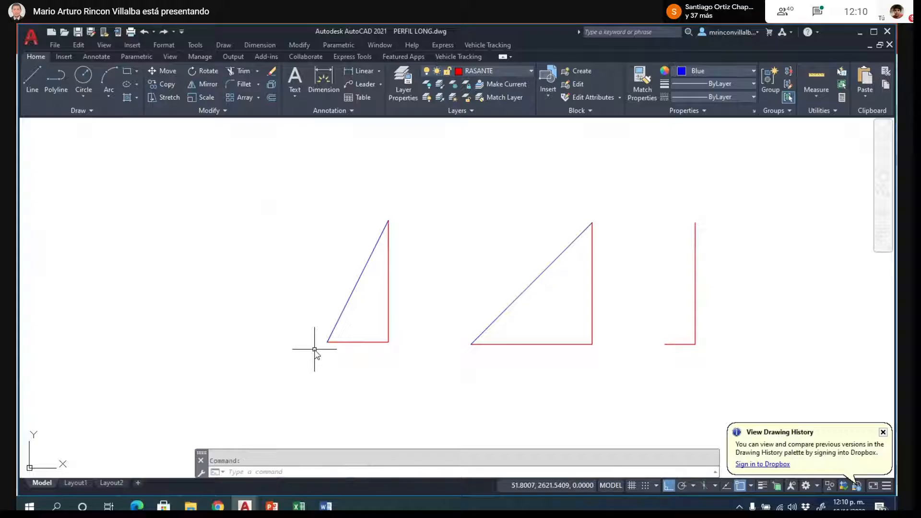
- Mirror the steep blue 0.5:1 slope line about a vertical axis through its lower end, keeping the original
type("MI")
key("Return")
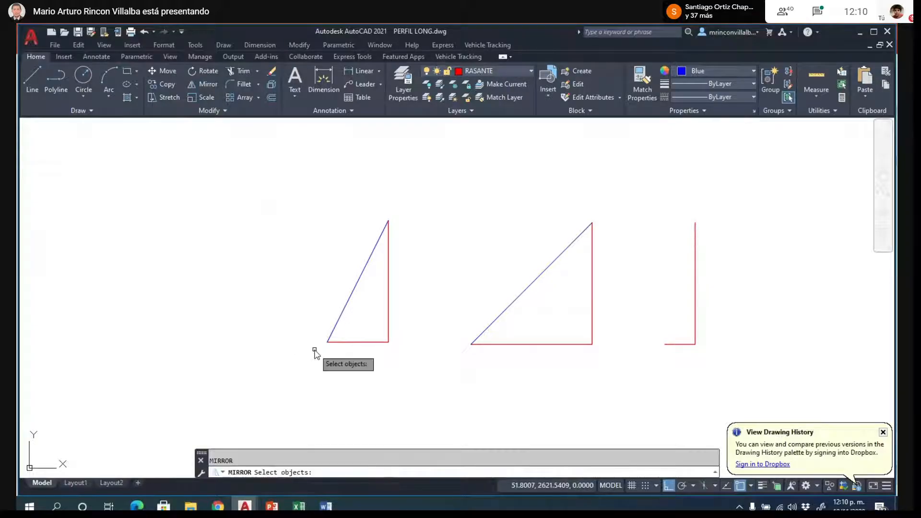
left_click(344, 309)
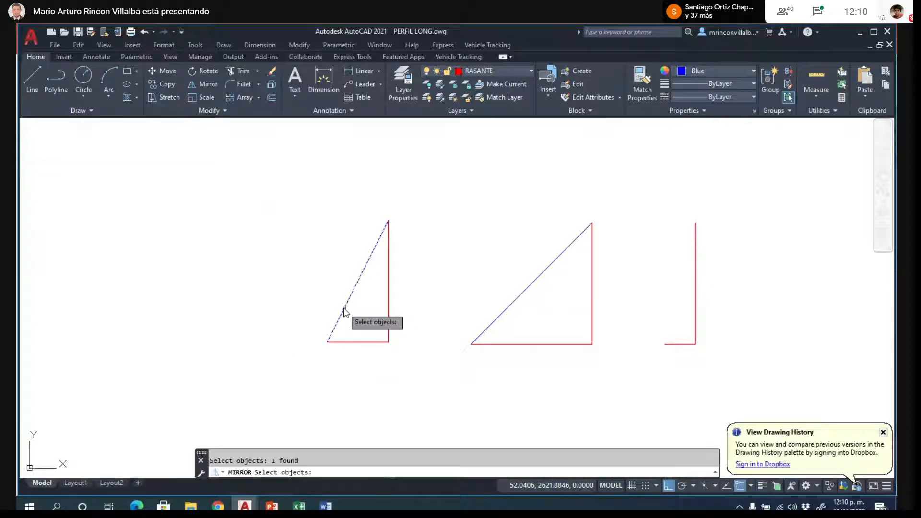
key("Return")
left_click(327, 342)
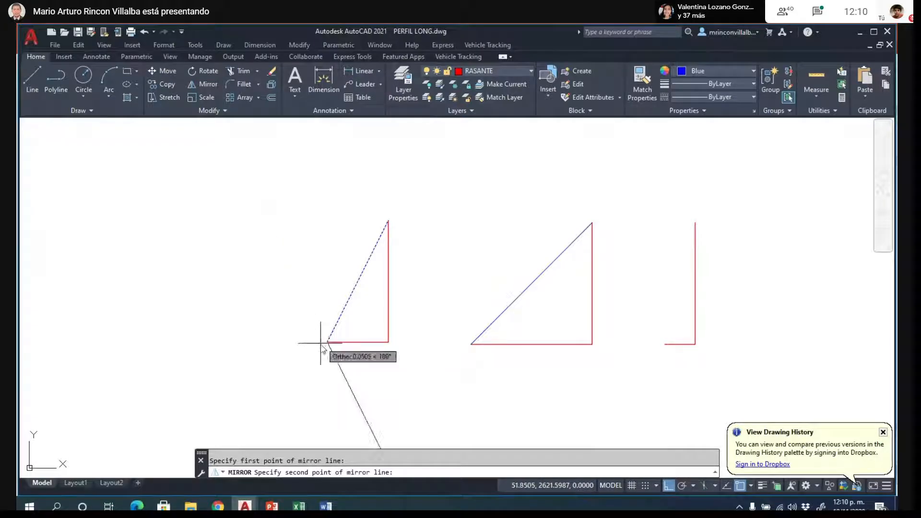
left_click(322, 323)
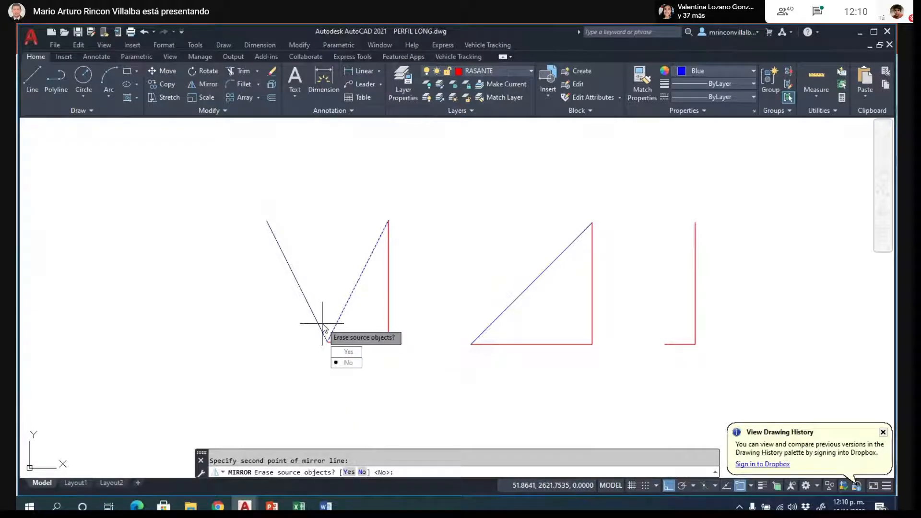
key("Return")
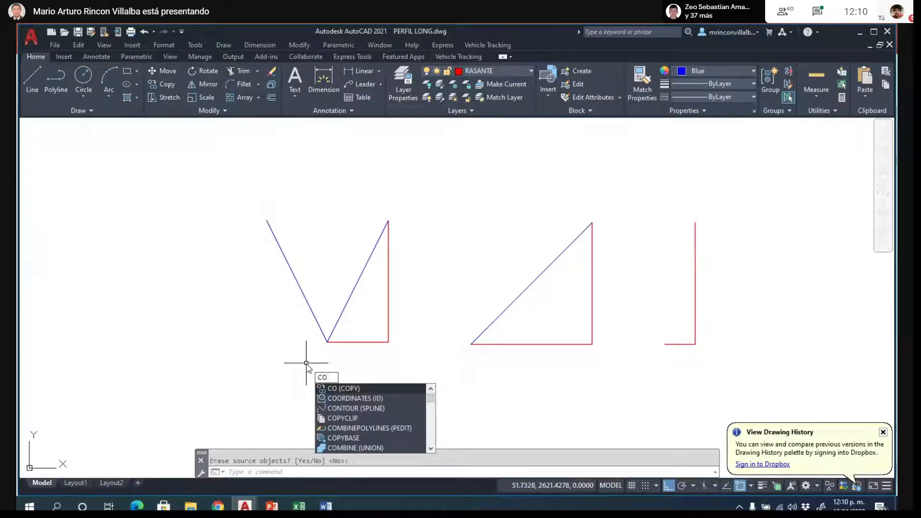
- Copy the mirrored slope line by its lower end onto the upper left corner of K0+000's road box
key("Return")
left_click(319, 325)
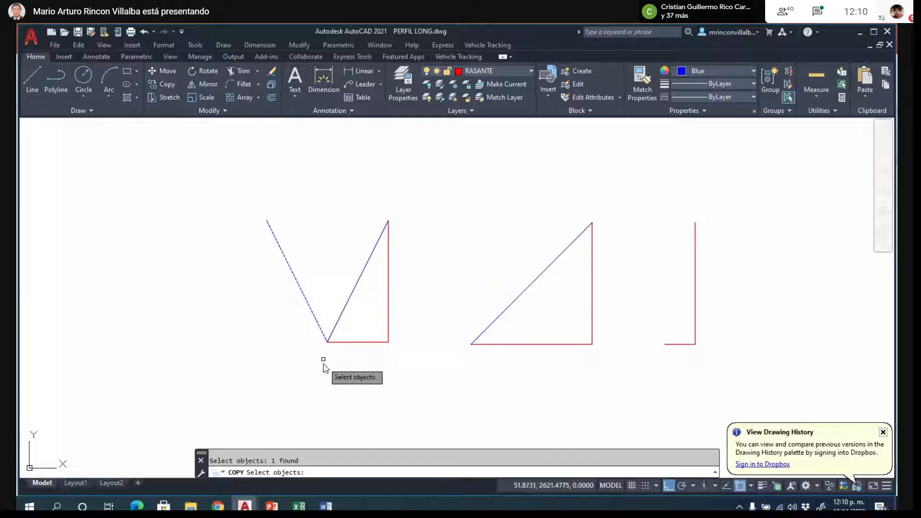
key("Return")
left_click(329, 352)
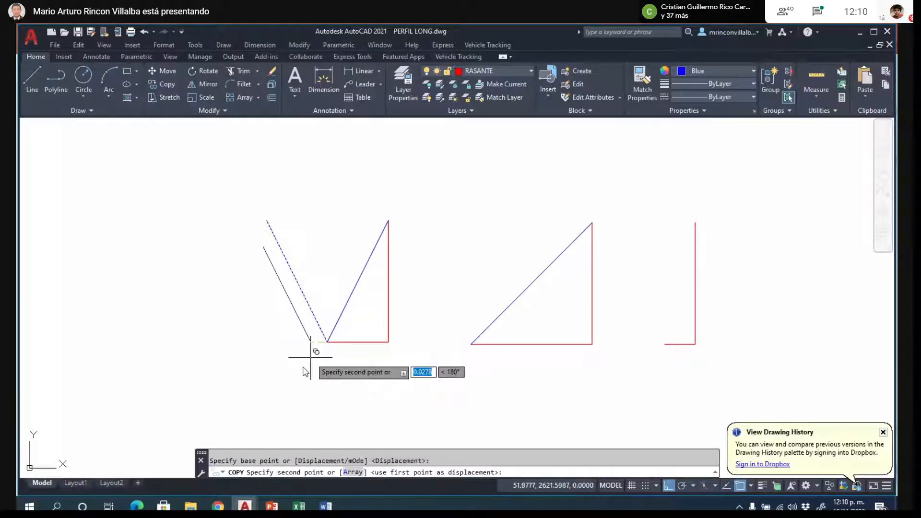
scroll(317, 357, "down", 5)
scroll(325, 280, "up", 8)
scroll(343, 313, "up", 6)
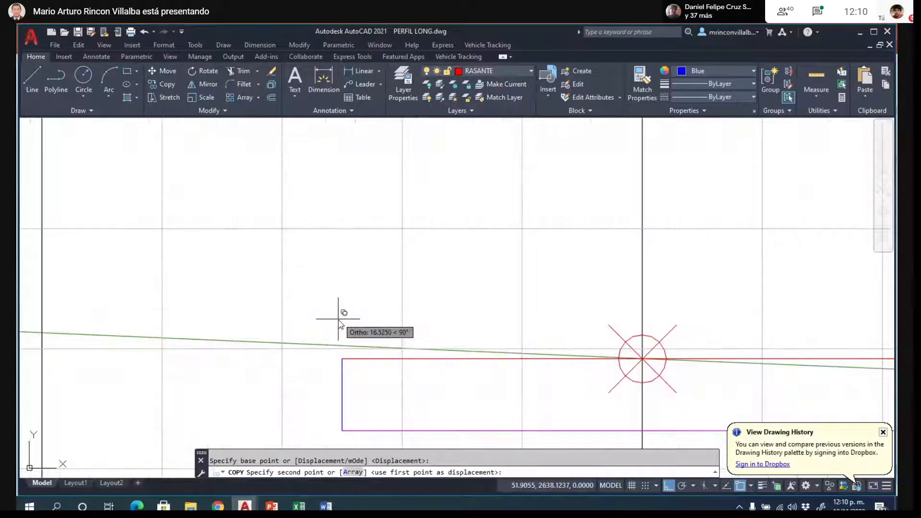
left_click(343, 381)
scroll(344, 380, "down", 5)
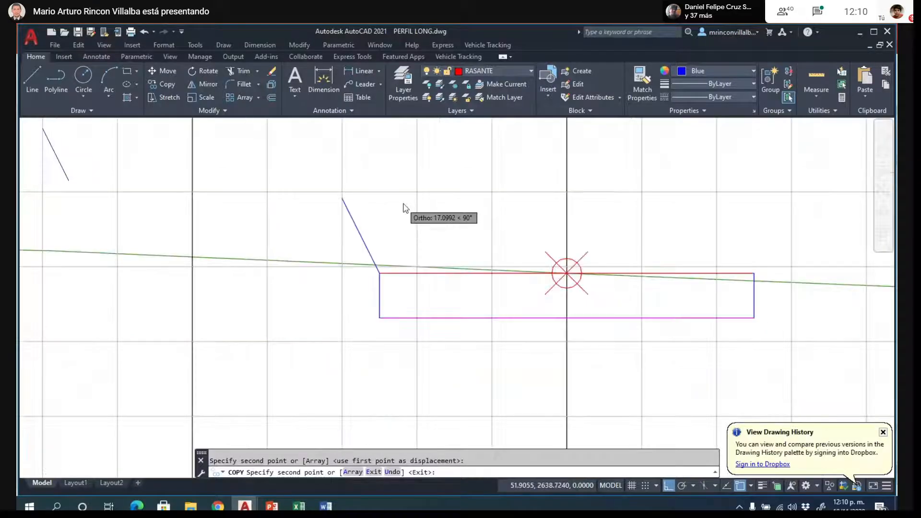
key("Escape")
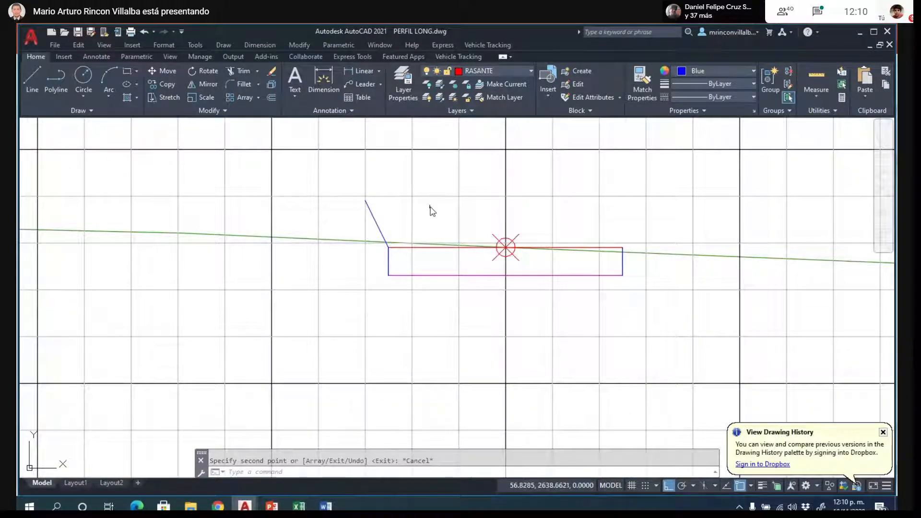
- Trim the part of K0+000's left cut slope line that rises above the green terrain line
scroll(429, 208, "up", 4)
type("T")
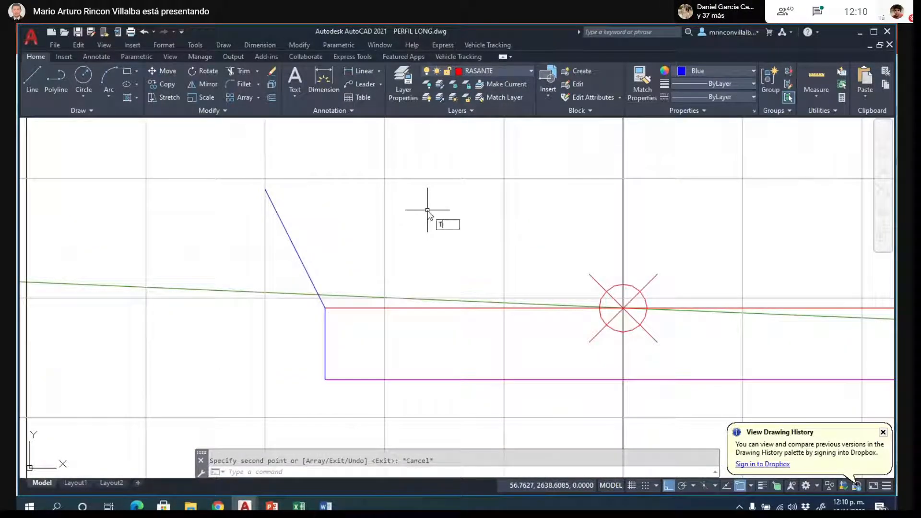
type("R")
key("Escape")
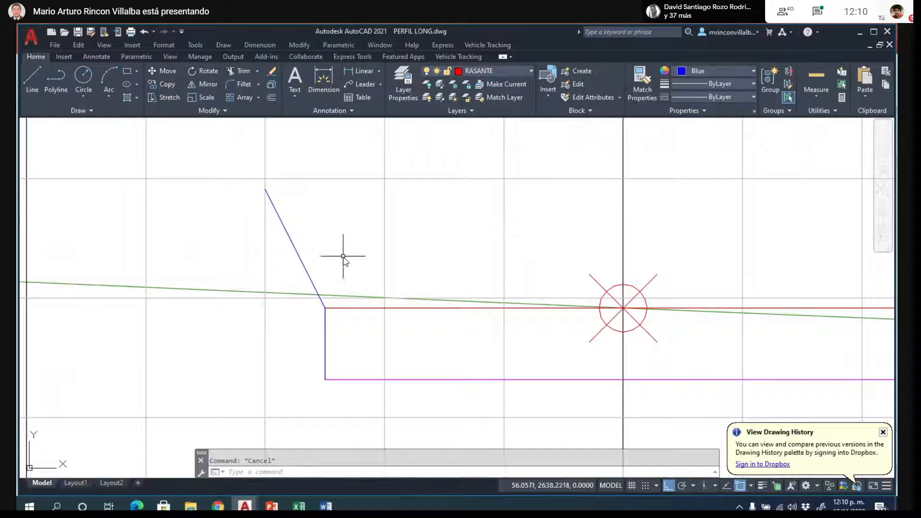
key("Return")
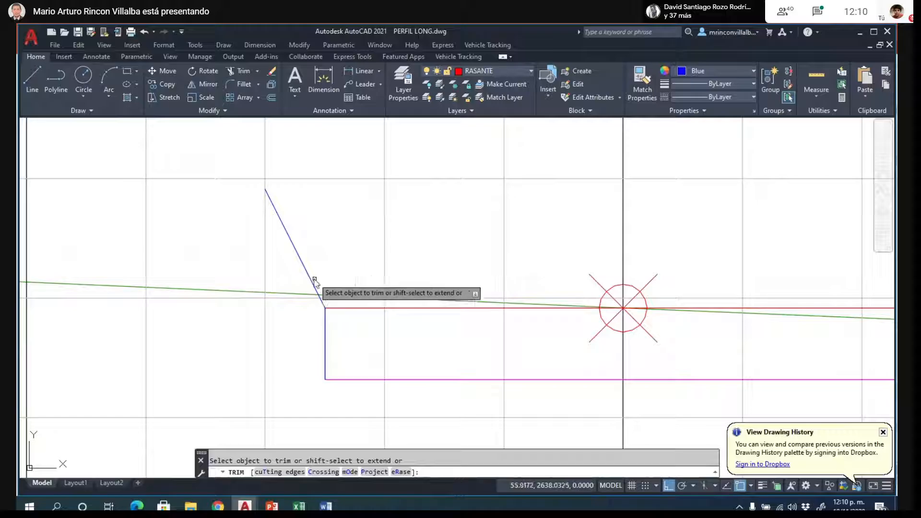
left_click(308, 274)
scroll(349, 191, "down", 2)
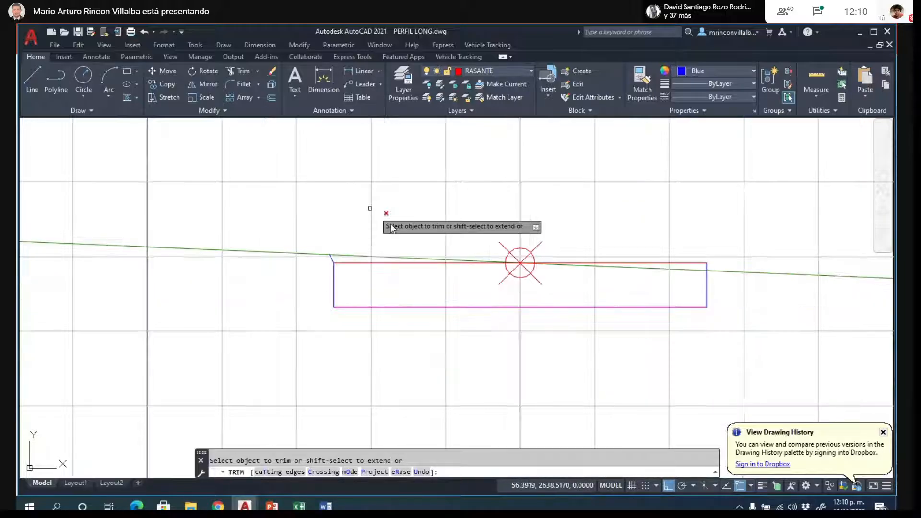
key("Escape")
- Trace K0+000's cut area with a polyline from the slope top around the road box to the right terrain crossing and centre point
scroll(457, 292, "up", 2)
type("P")
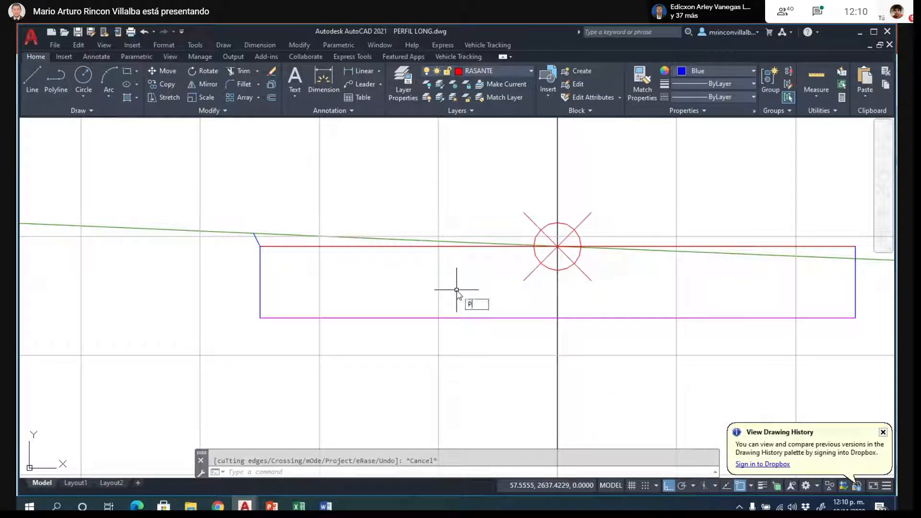
type("L")
key("Return")
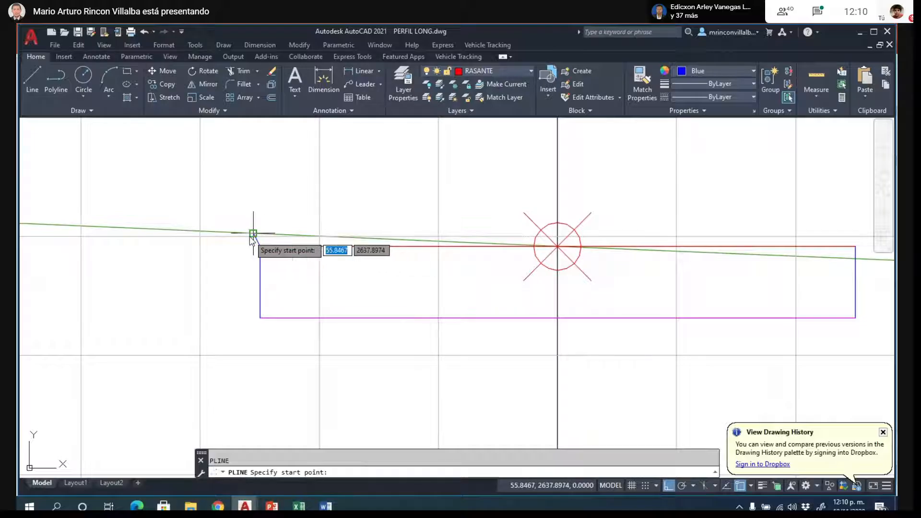
left_click(253, 233)
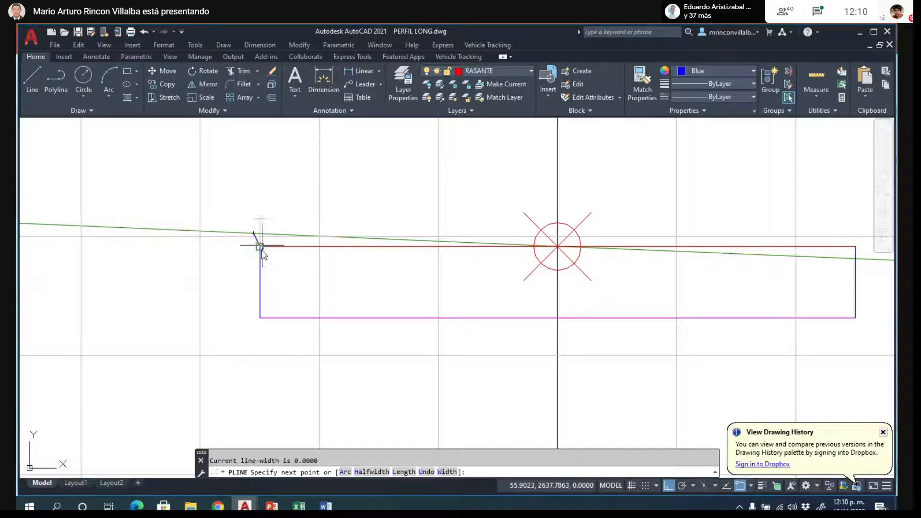
left_click(259, 246)
left_click(260, 317)
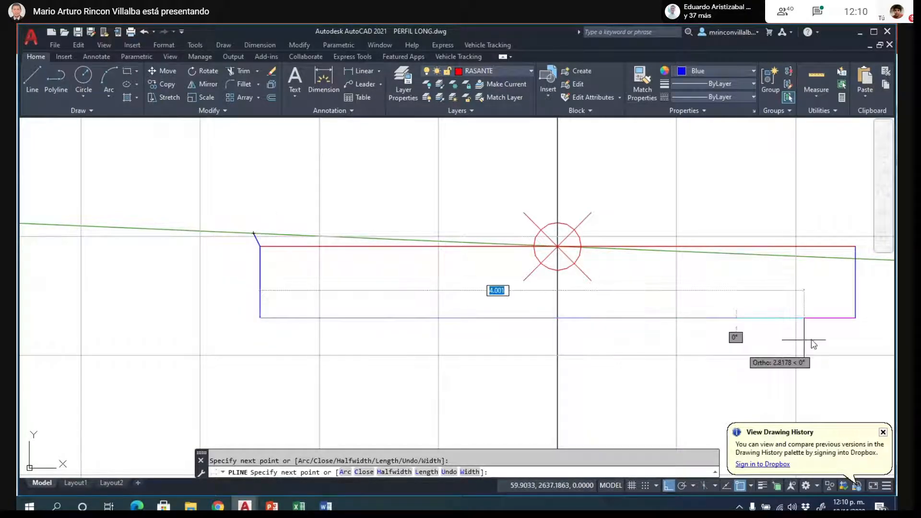
left_click(856, 318)
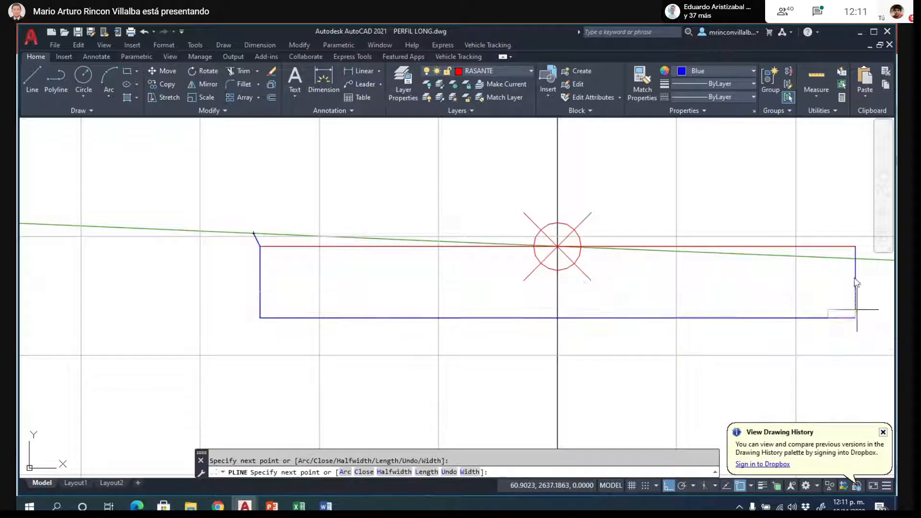
left_click(855, 259)
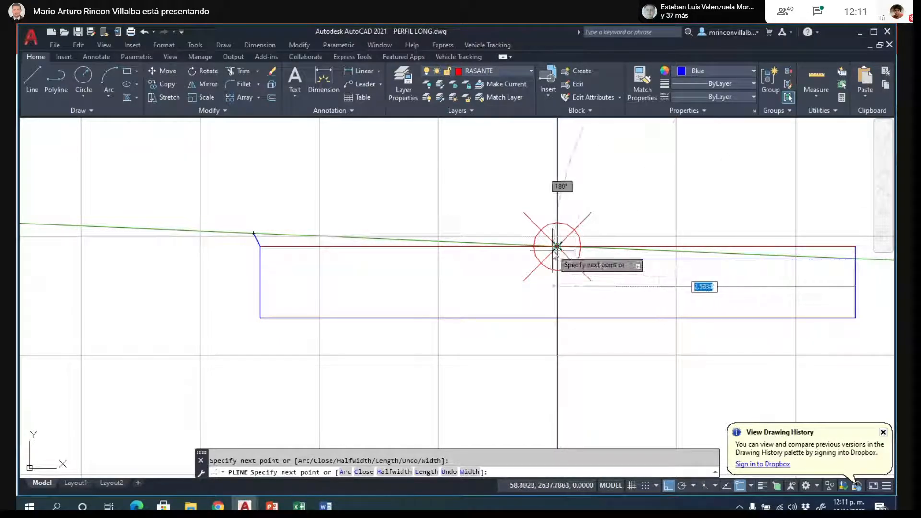
left_click(557, 246)
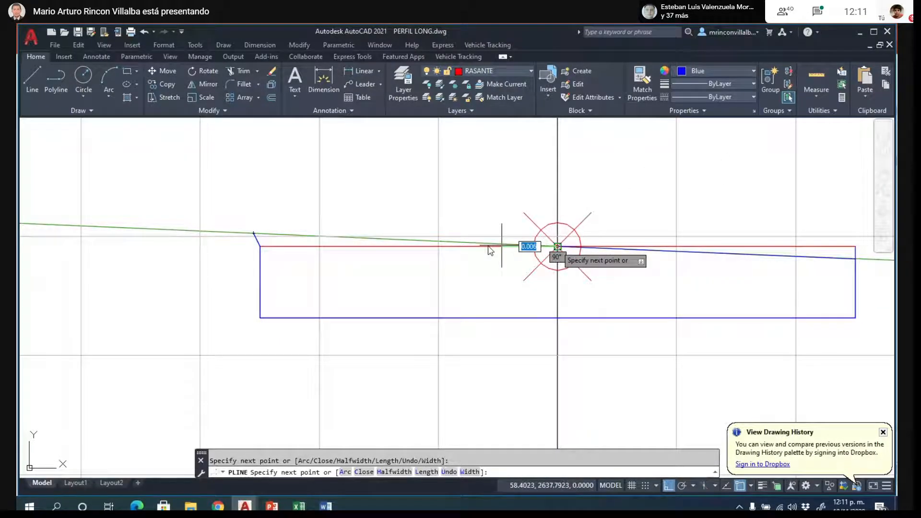
- Remove the misplaced polyline vertex near the road box's upper left corner and close the outline back to its start
left_click(259, 243)
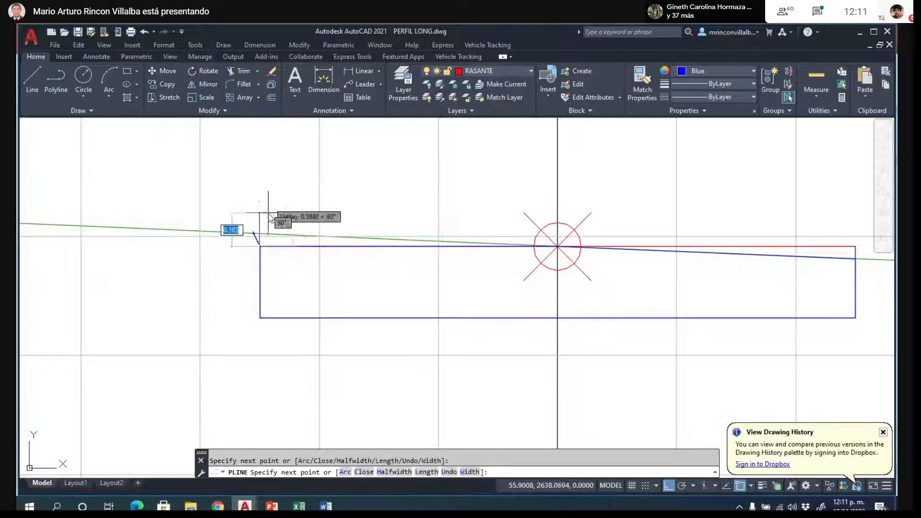
type("U")
key("Return")
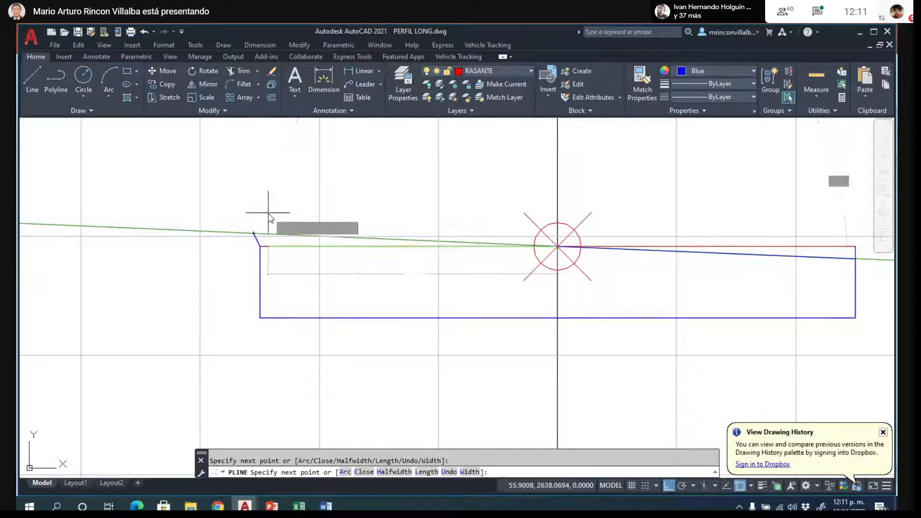
type("C")
key("Return")
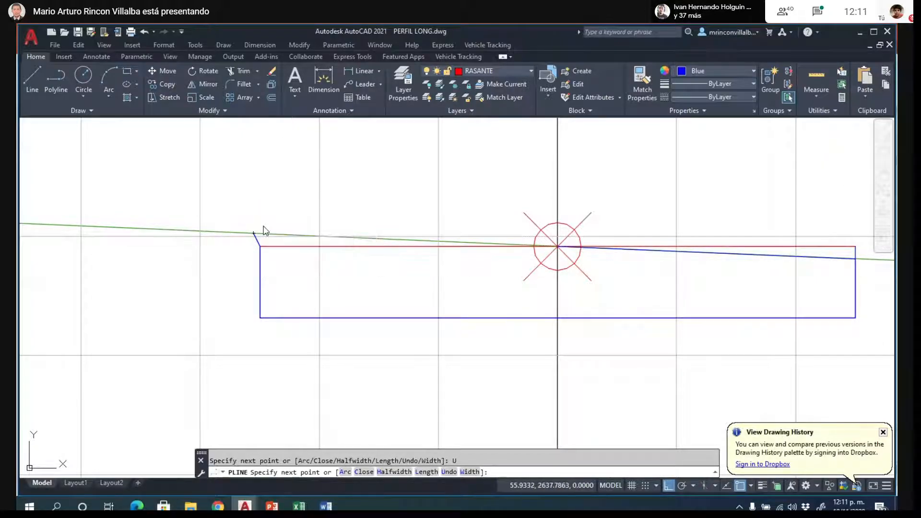
- Inspect K0+000's closed cut outline and the green terrain line crossing the right side of its road box
left_click(259, 261)
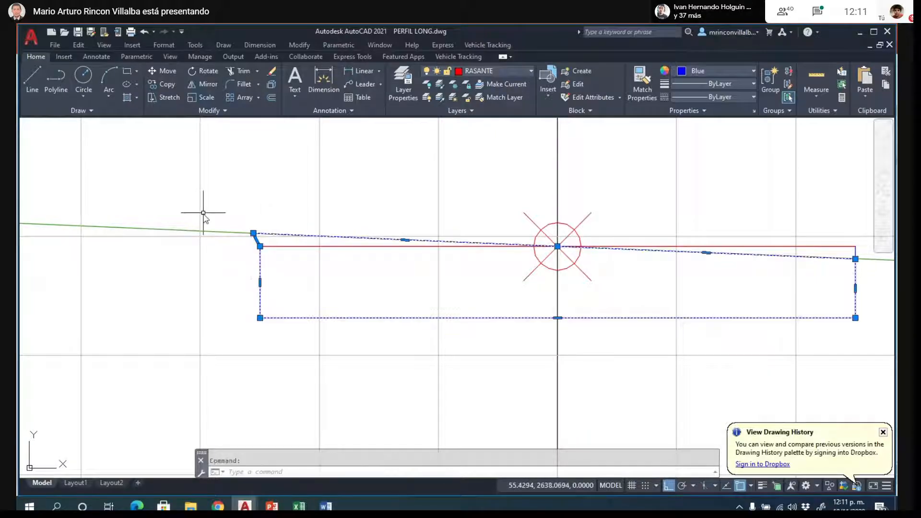
scroll(209, 224, "down", 2)
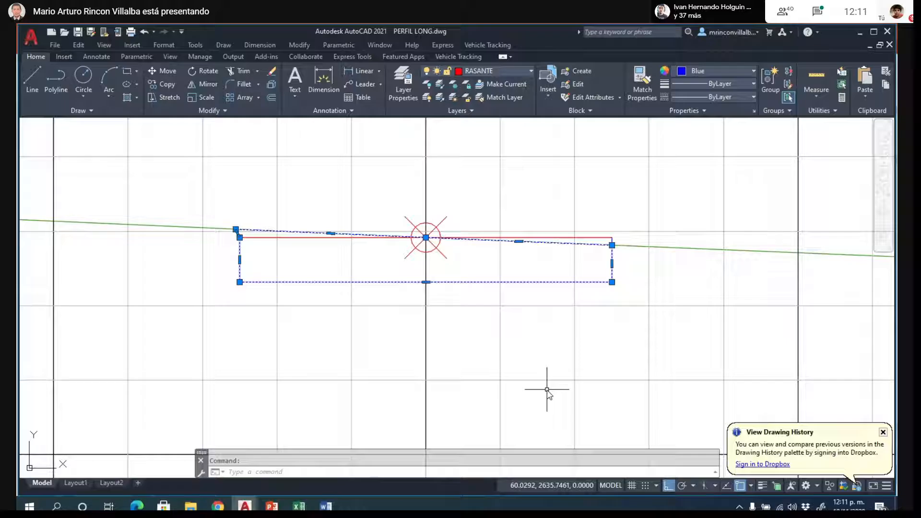
key("Escape")
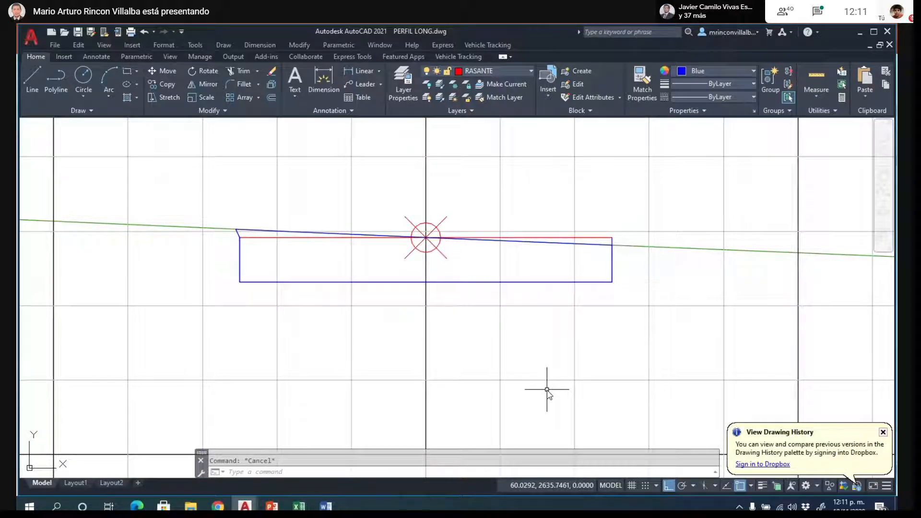
left_click(457, 282)
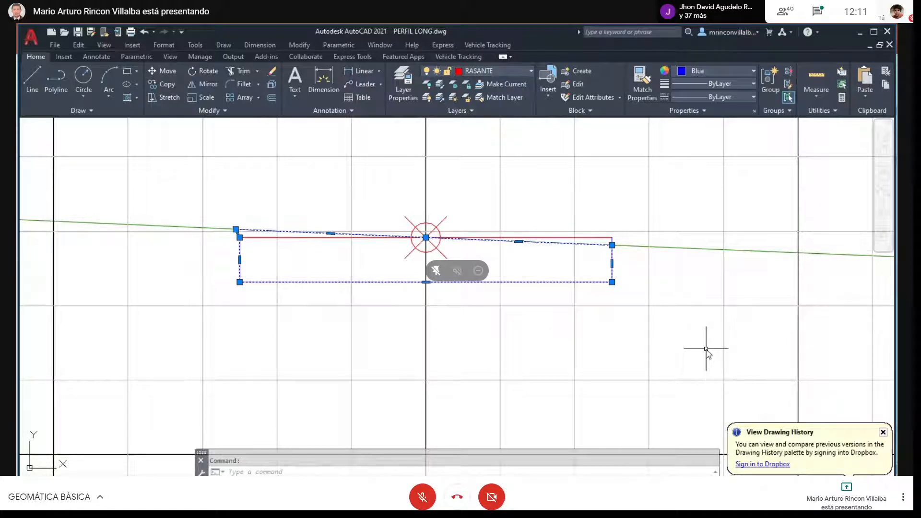
key("Escape")
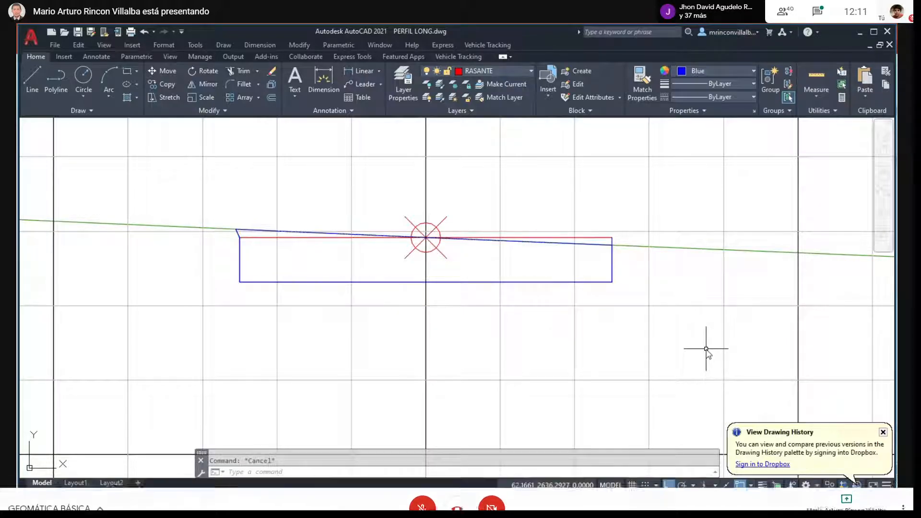
left_click(672, 248)
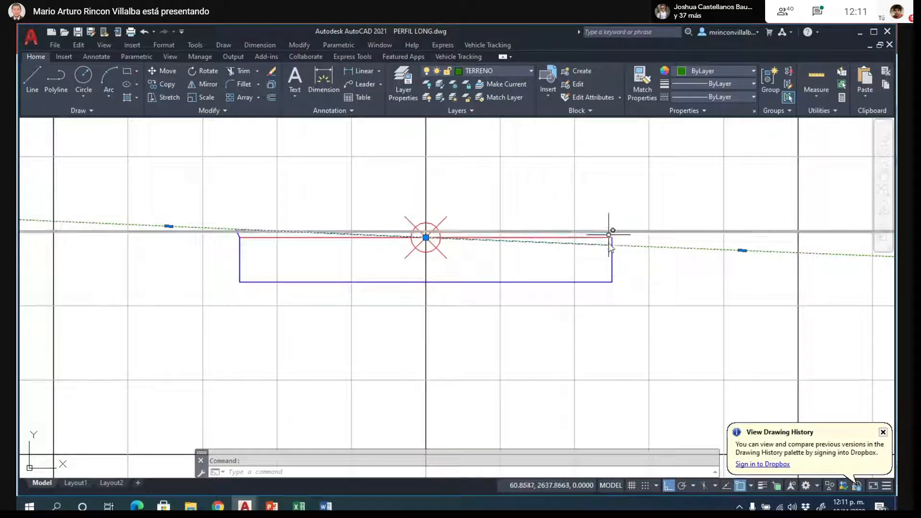
key("Escape")
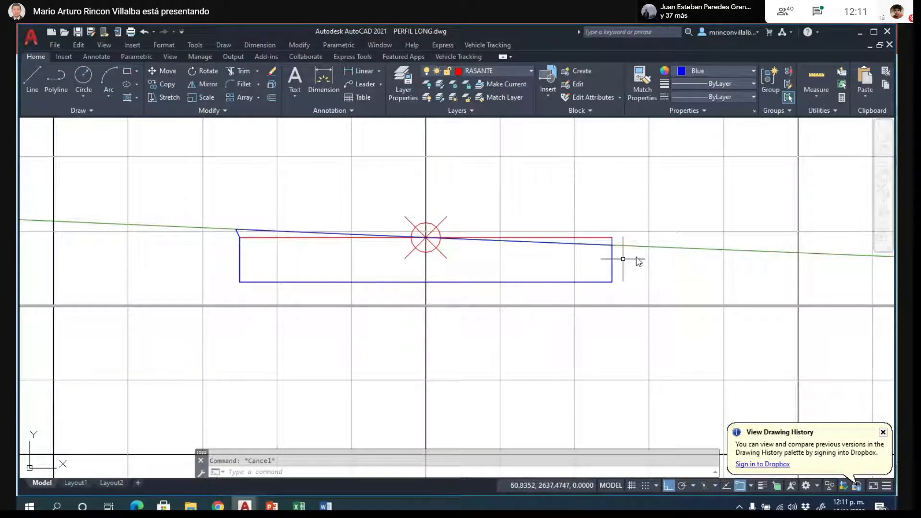
scroll(641, 243, "up", 2)
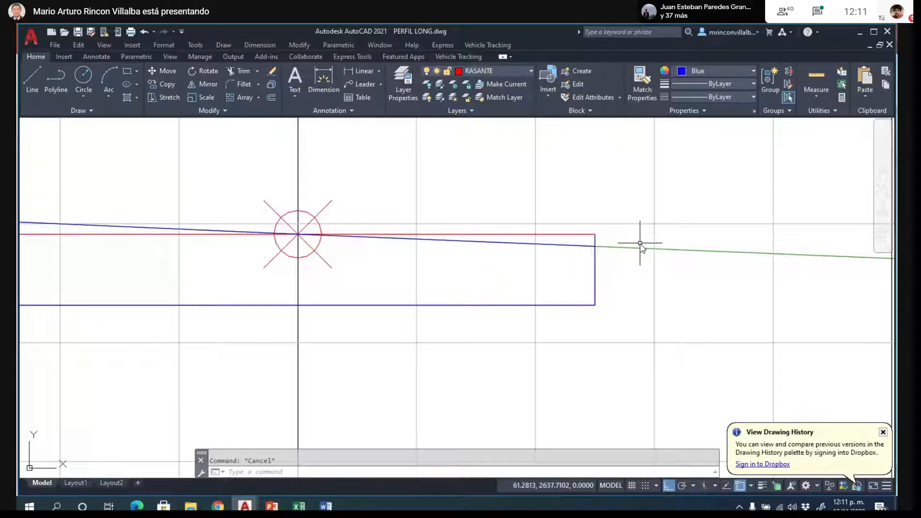
scroll(586, 329, "down", 2)
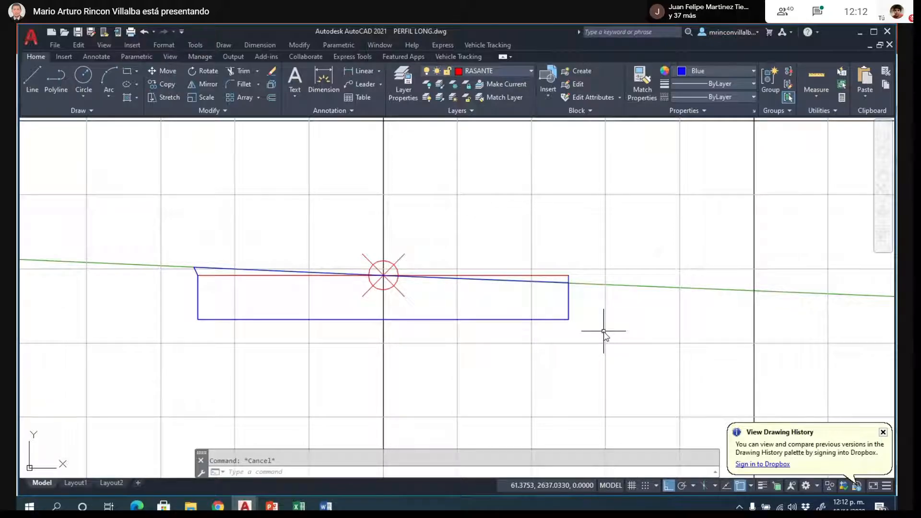
- Review the remaining cross sections, examining where K0+040's road box lies relative to the terrain line
scroll(194, 266, "down", 8)
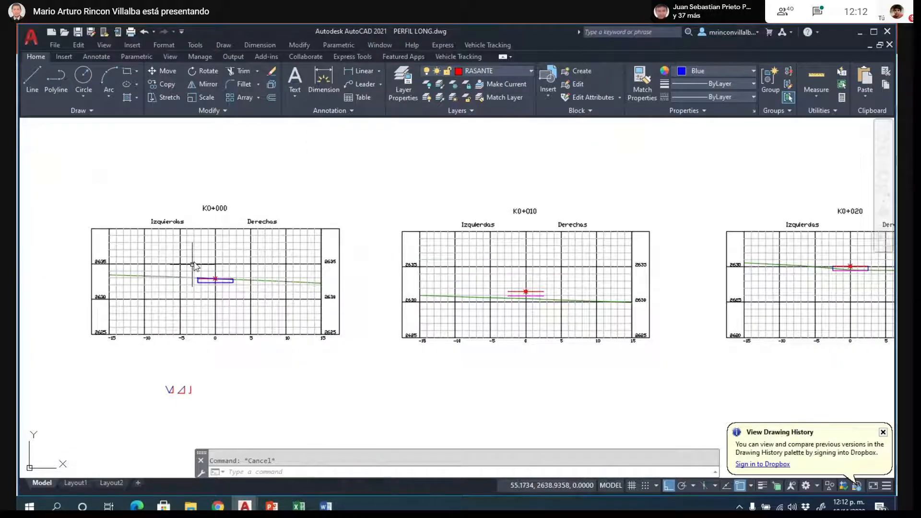
scroll(195, 265, "down", 4)
scroll(787, 221, "up", 4)
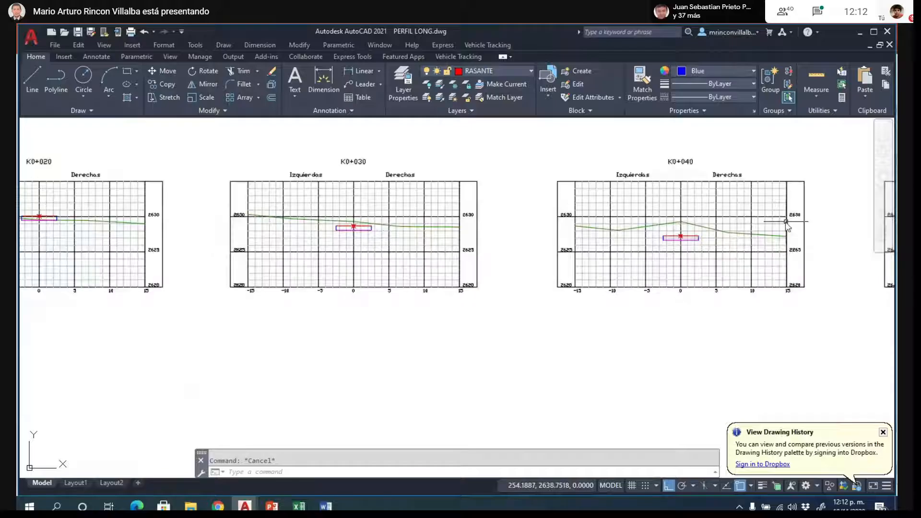
scroll(743, 227, "up", 4)
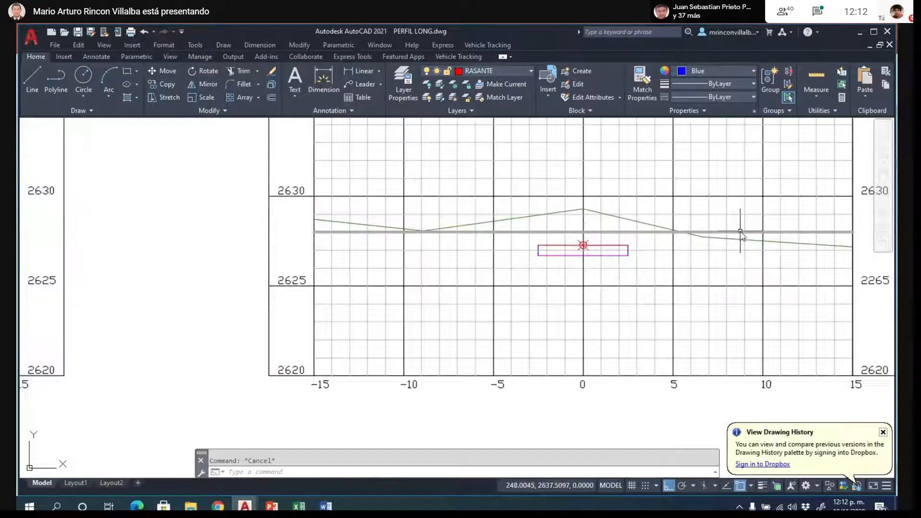
scroll(740, 232, "up", 2)
scroll(624, 227, "up", 2)
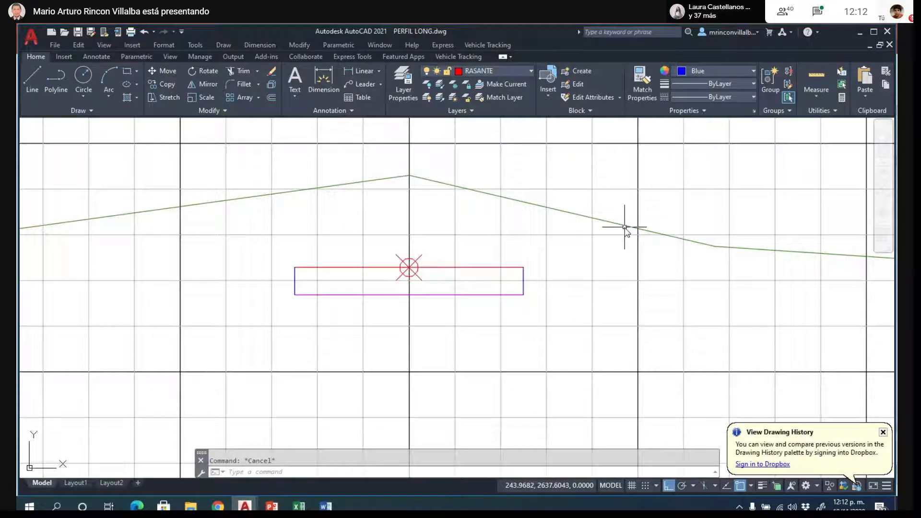
scroll(576, 301, "down", 2)
scroll(551, 263, "up", 2)
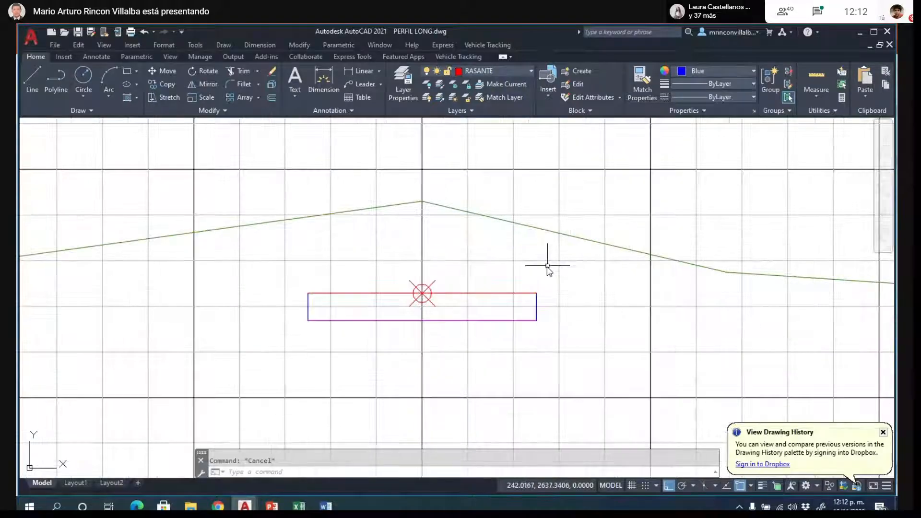
scroll(556, 239, "down", 2)
scroll(339, 325, "down", 6)
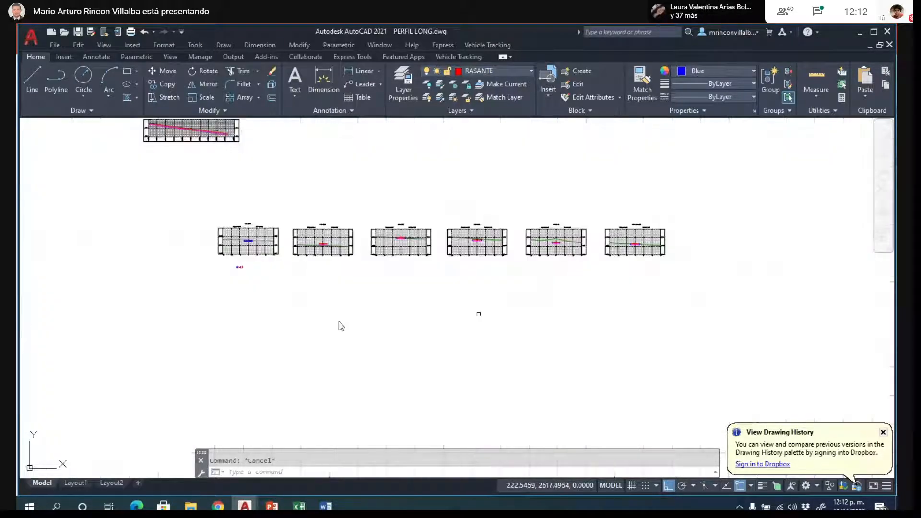
- With Ortho off, copy the two blue 0.5:1 slope lines by their shared lower end to just above K0+040's road box
scroll(321, 298, "up", 6)
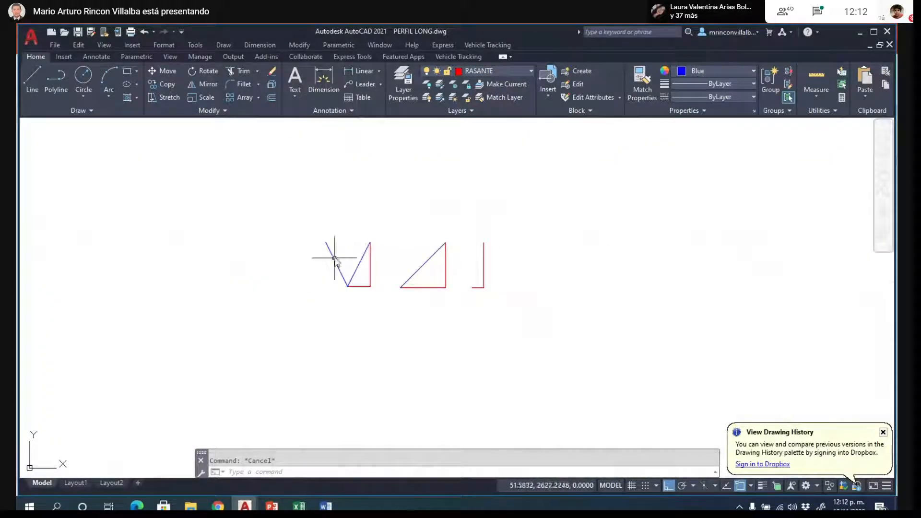
left_click(335, 258)
left_click(361, 261)
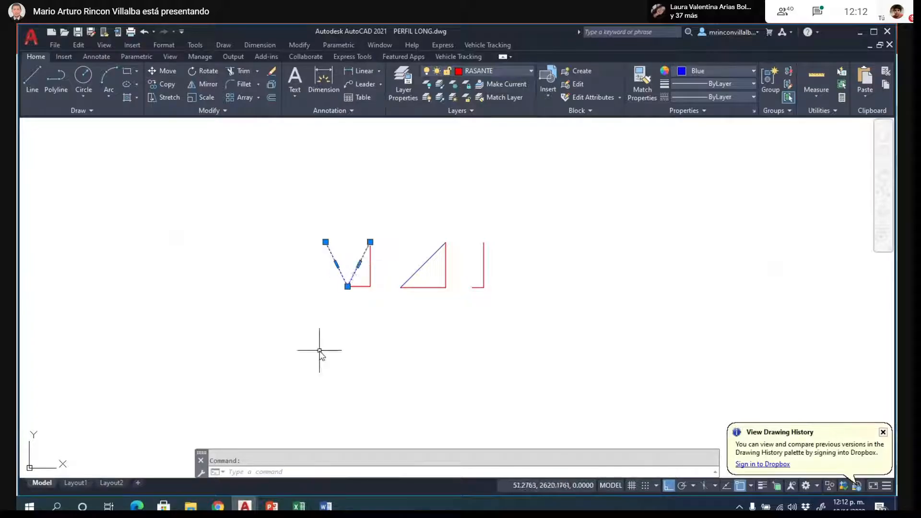
type("co")
key("Return")
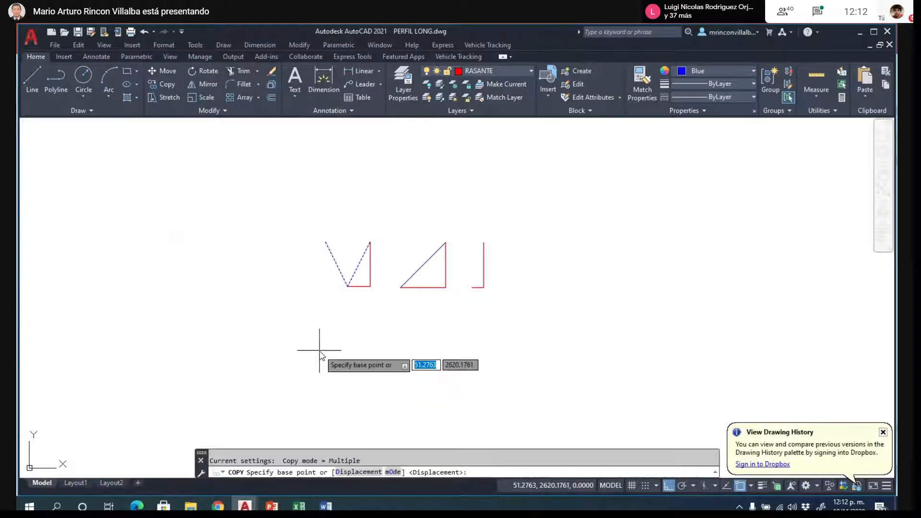
left_click(348, 286)
scroll(349, 283, "down", 6)
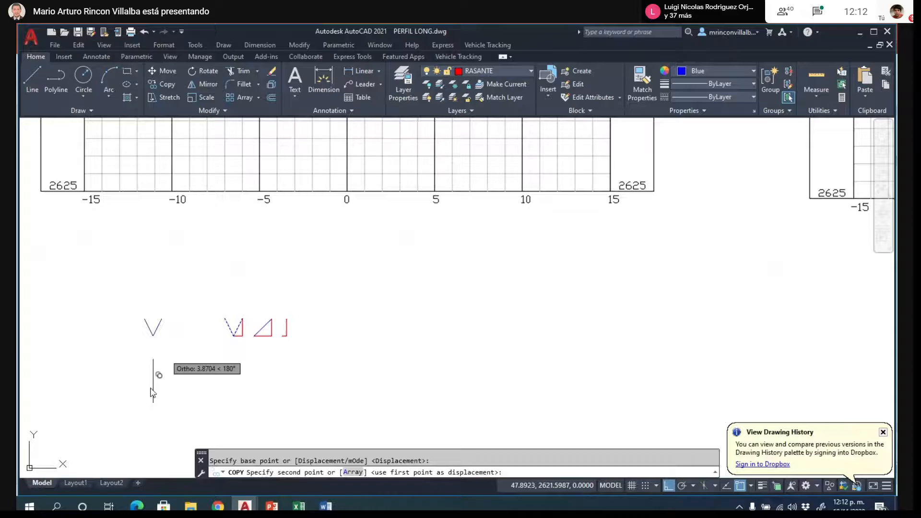
scroll(360, 299, "down", 2)
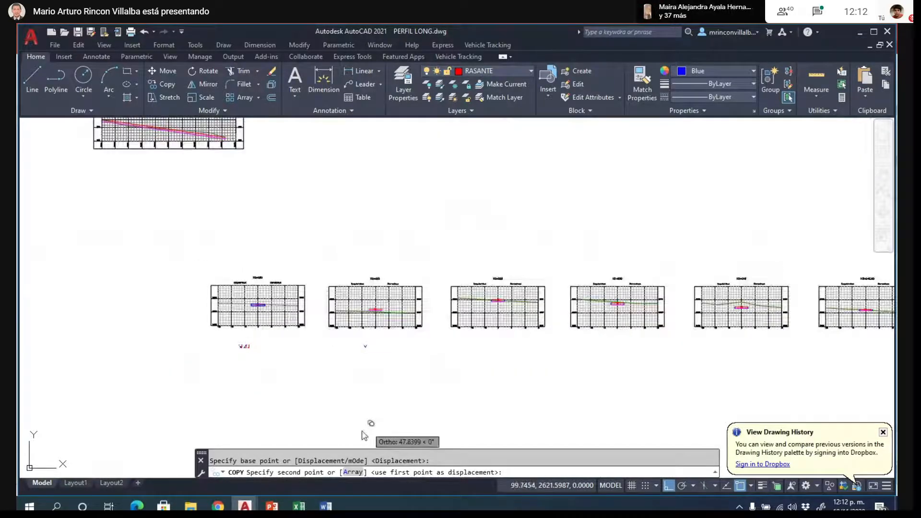
left_click(669, 486)
scroll(303, 331, "down", 3)
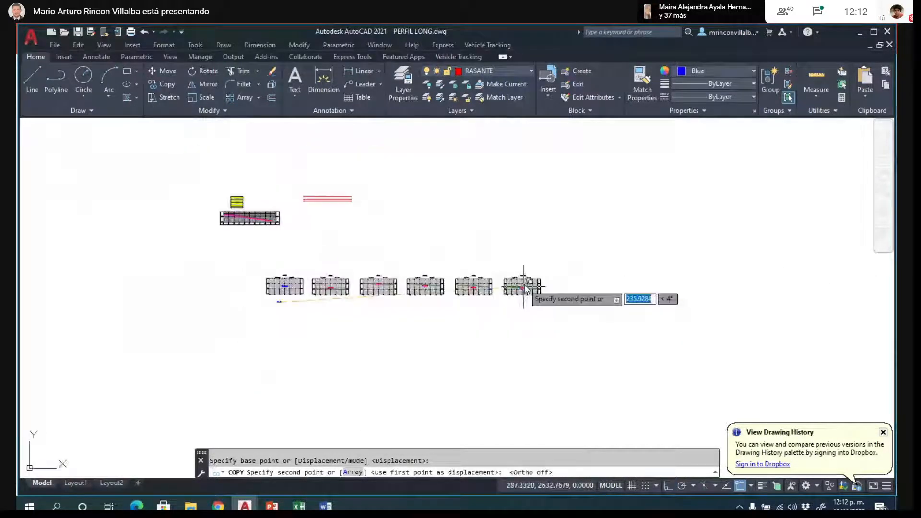
scroll(525, 303, "up", 12)
scroll(535, 331, "down", 8)
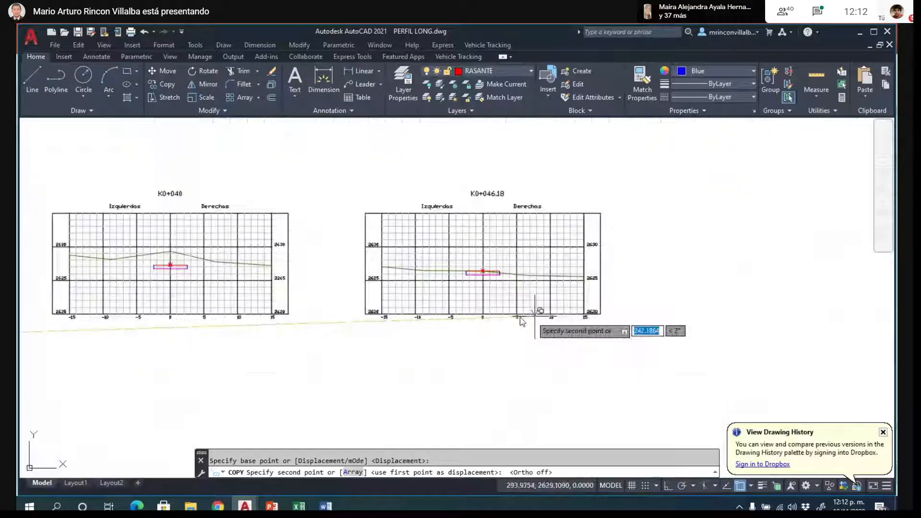
scroll(156, 271, "up", 10)
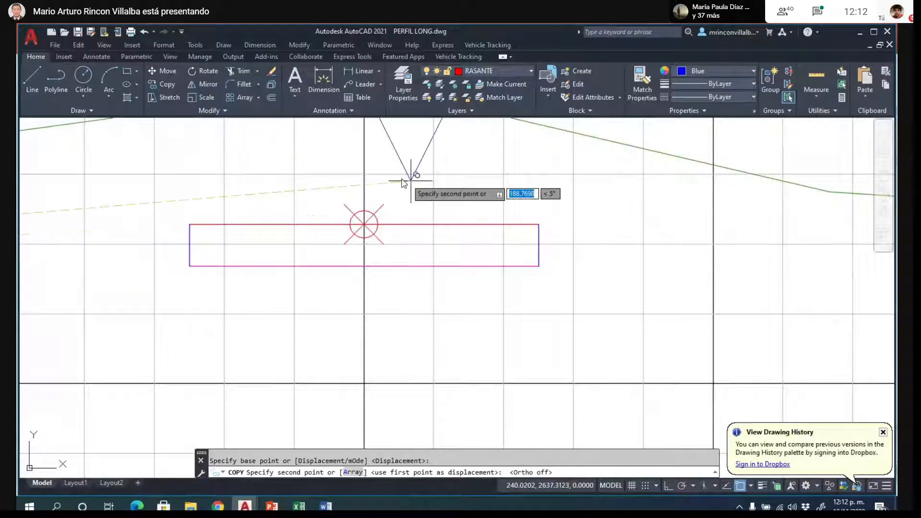
left_click(463, 263)
scroll(480, 307, "down", 2)
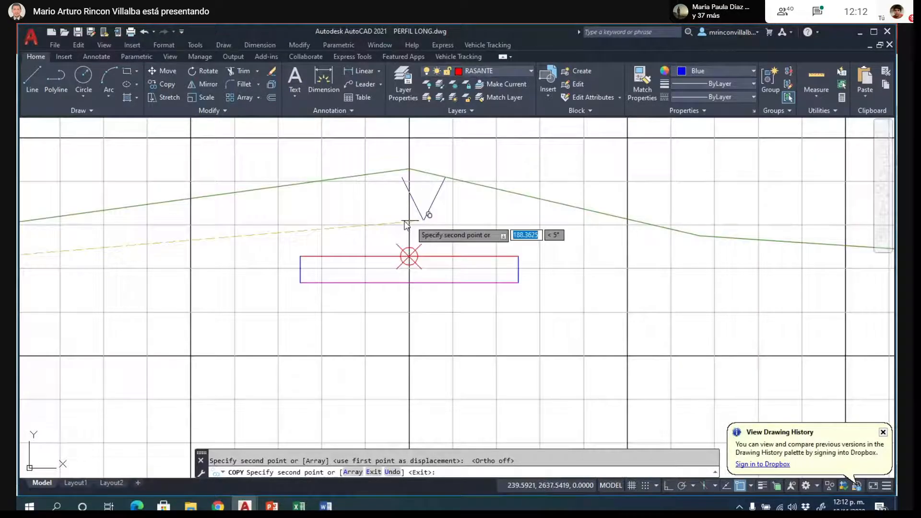
key("Escape")
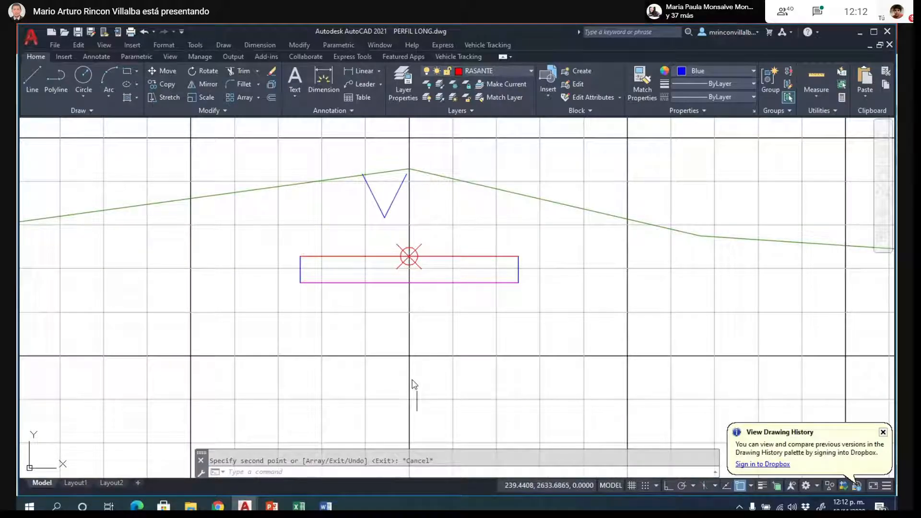
- Move K0+040's left slope line by its lower end onto the upper left corner of the road box
left_click(379, 207)
type("m")
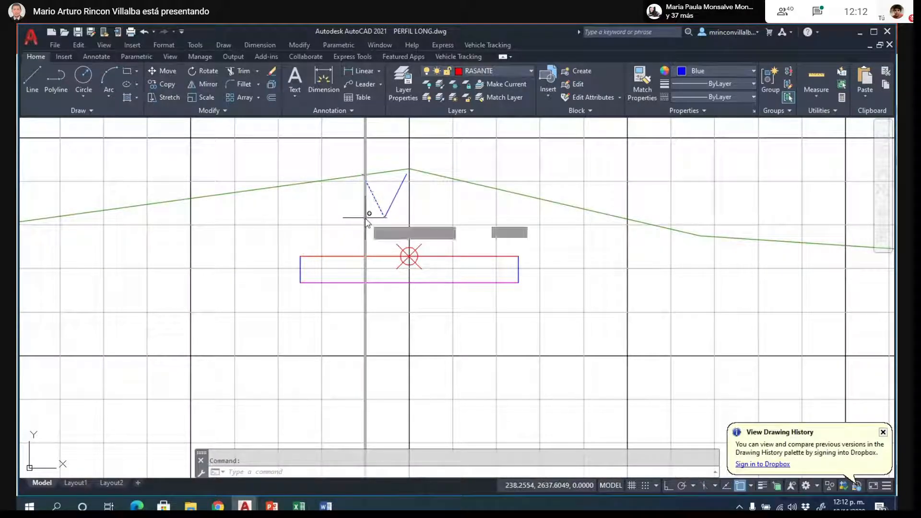
key("Return")
left_click(385, 218)
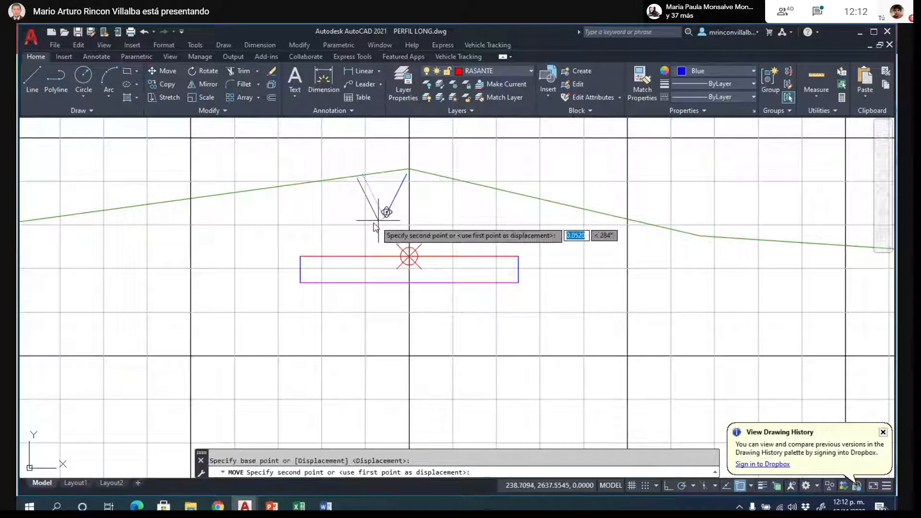
key("Escape")
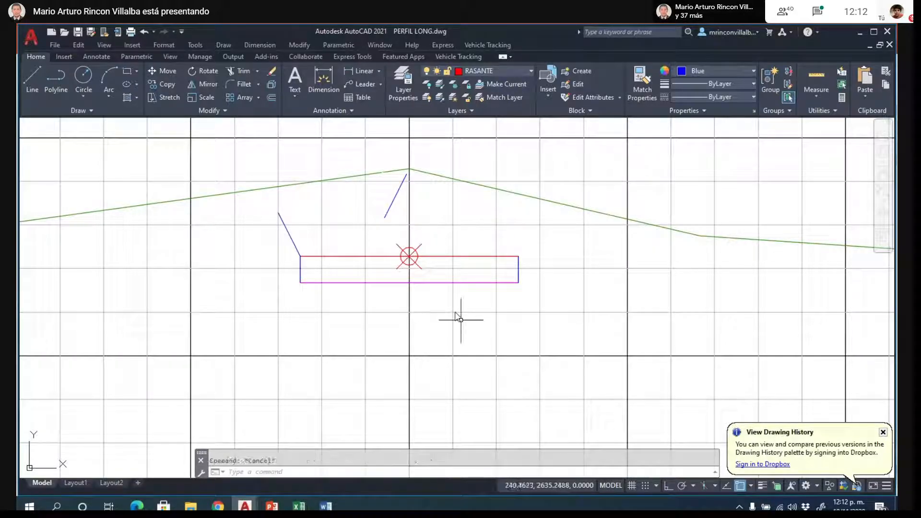
- Move K0+040's right slope line by its lower end onto the upper right corner of the road box
key("Return")
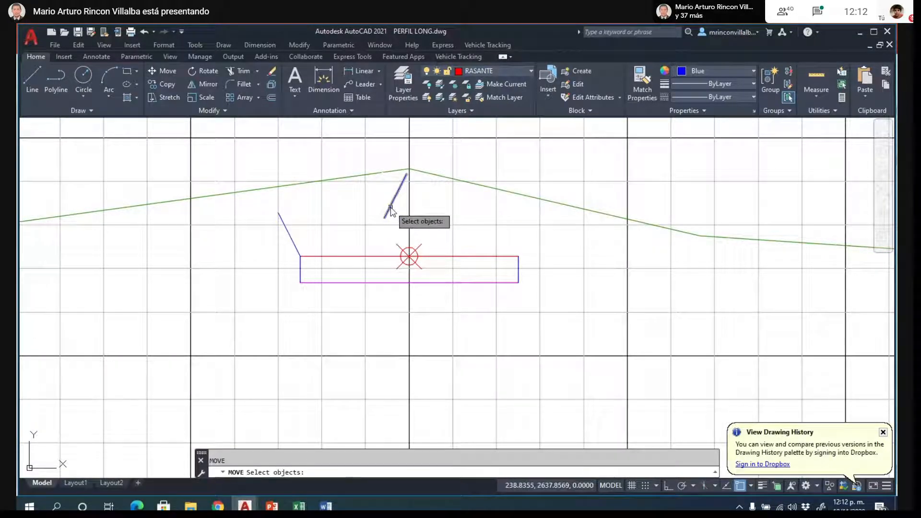
left_click(390, 205)
key("Return")
left_click(385, 218)
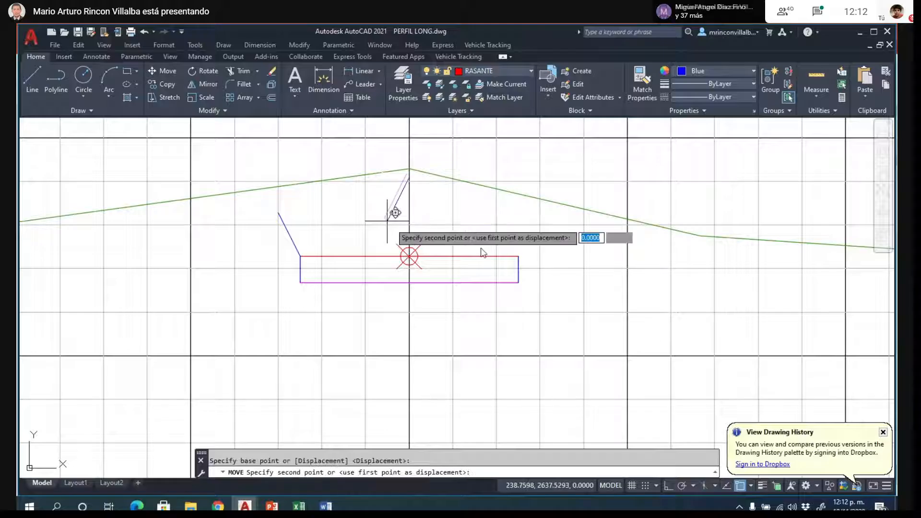
left_click(516, 256)
key("Escape")
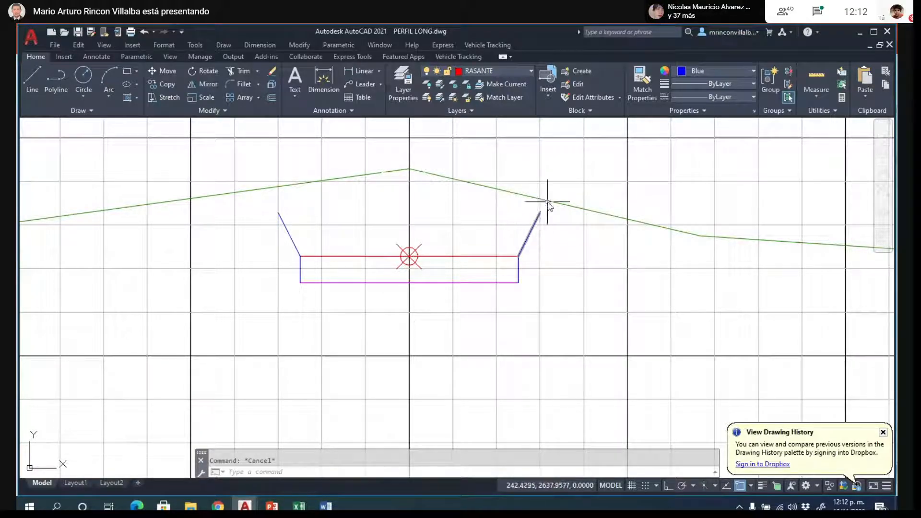
- Extend both of K0+040's cut slope lines up to the green terrain line
type("EX")
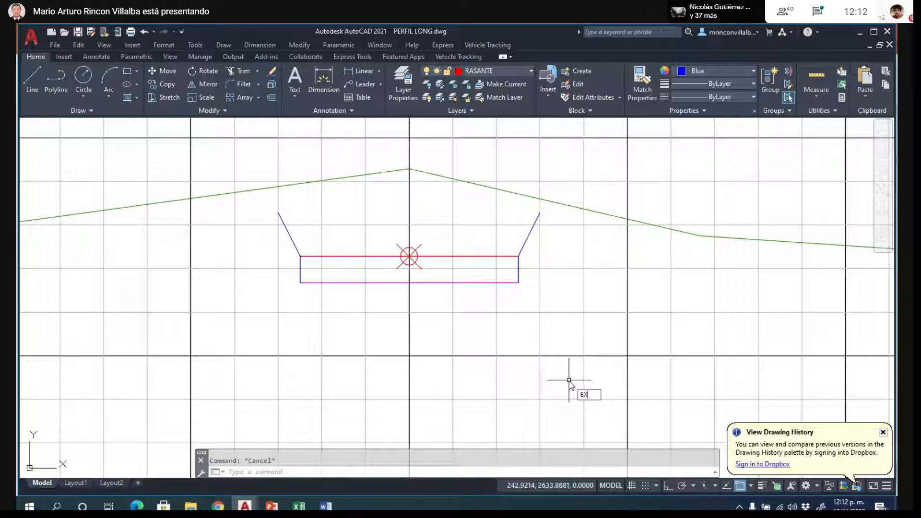
key("Return")
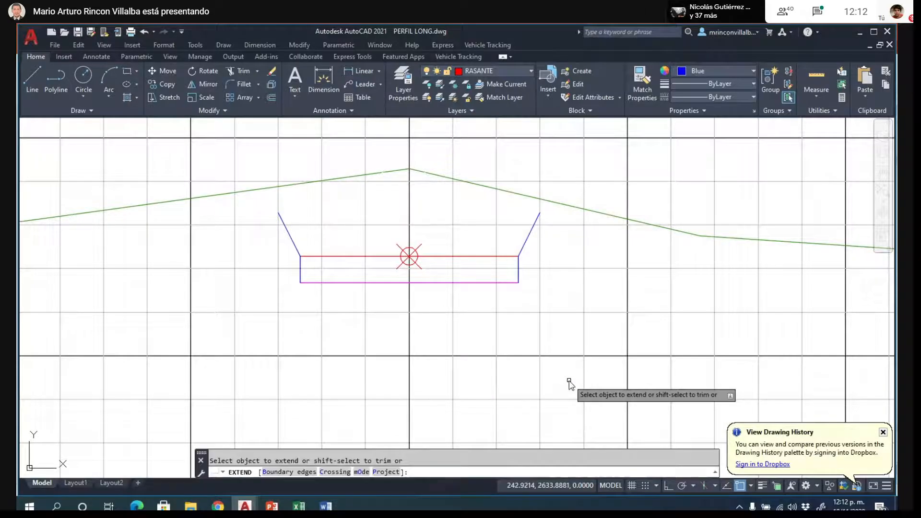
left_click(537, 220)
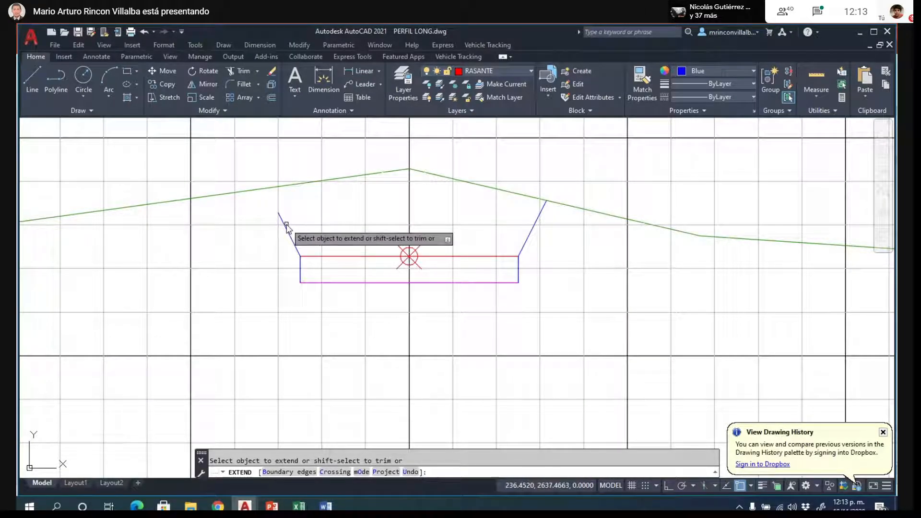
left_click(285, 227)
key("Escape")
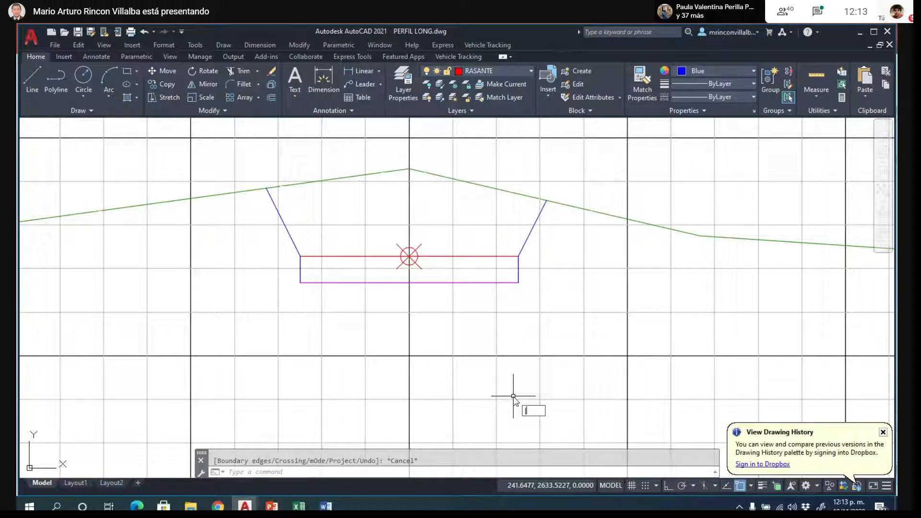
- Outline K0+040's cut area with a closed polyline through the slope tops, terrain peak and road box corners, and select it to check its shape
key("Return")
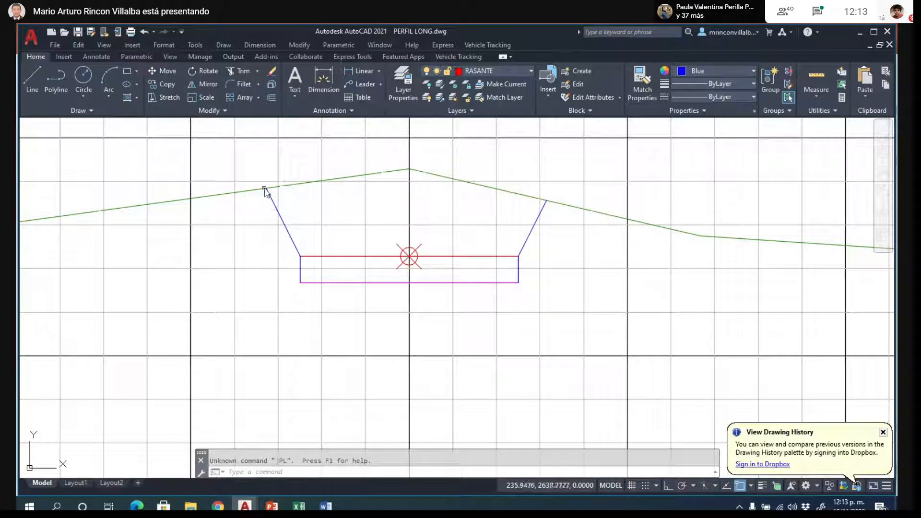
key("Escape")
type("pl")
key("Return")
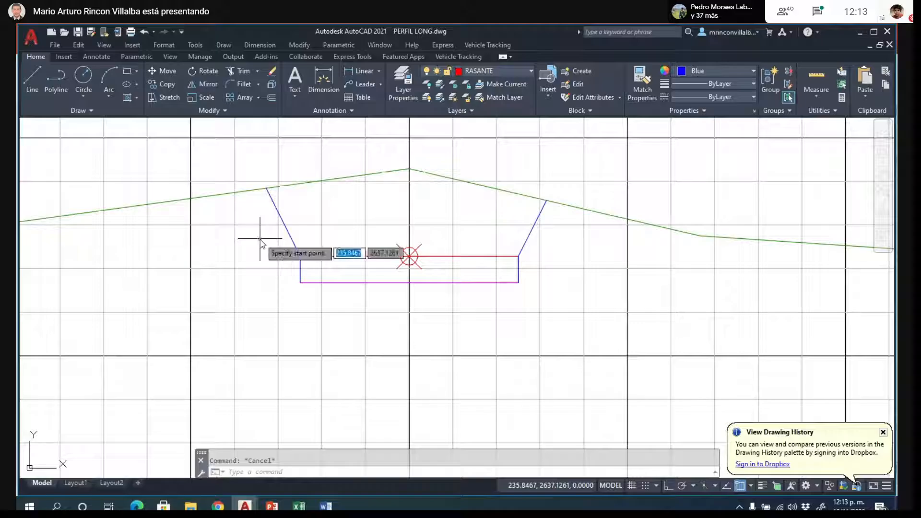
left_click(266, 189)
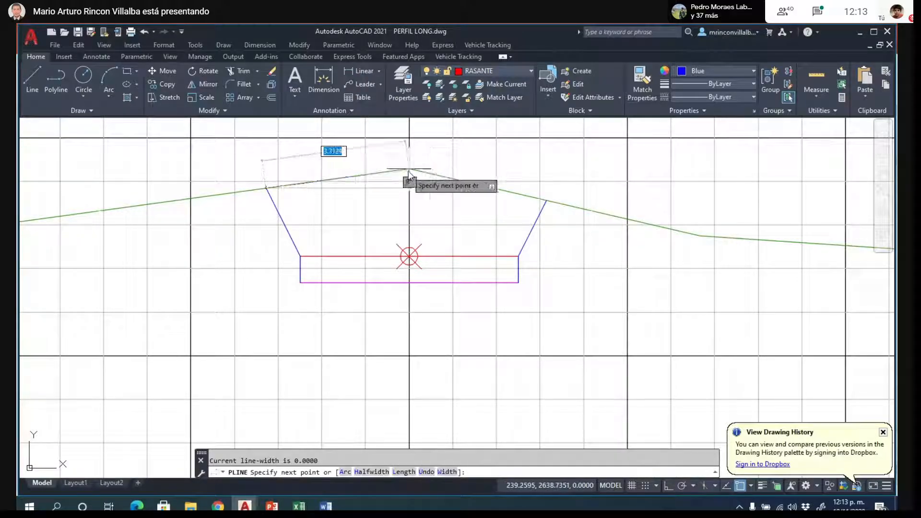
left_click(409, 170)
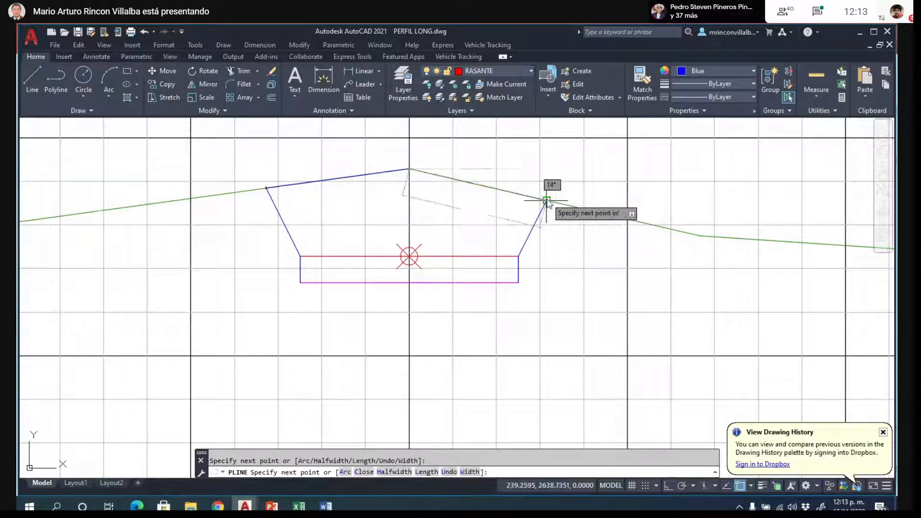
left_click(546, 200)
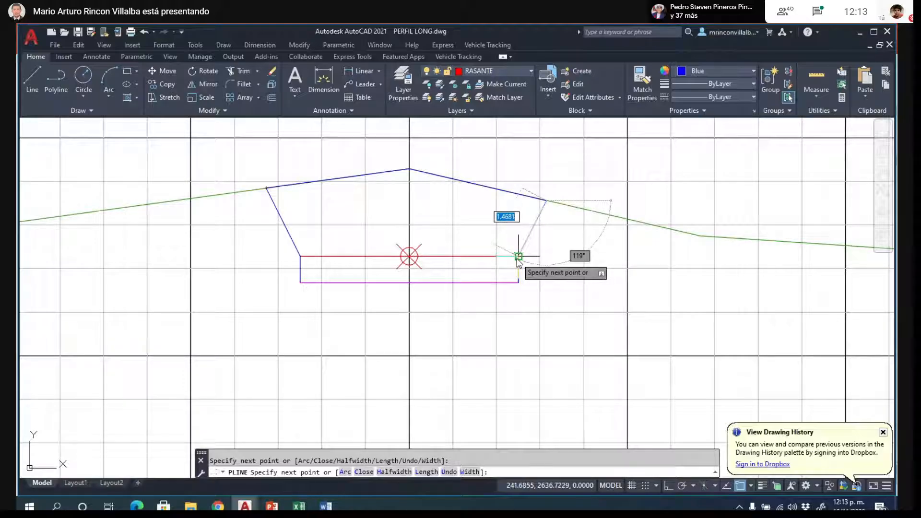
left_click(518, 256)
left_click(518, 282)
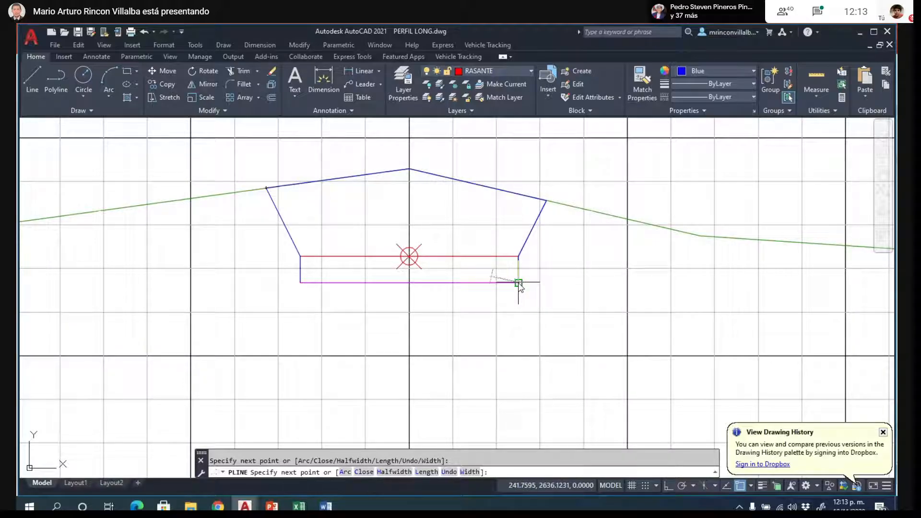
left_click(301, 282)
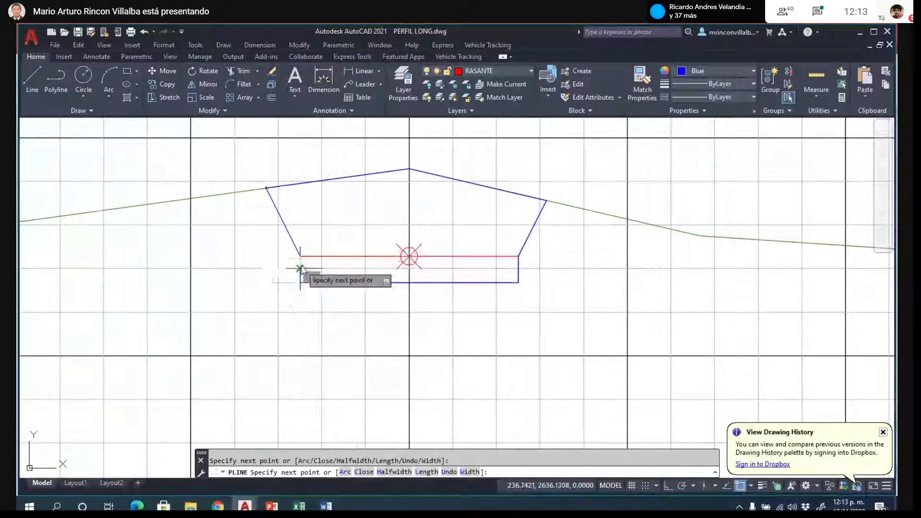
type("c")
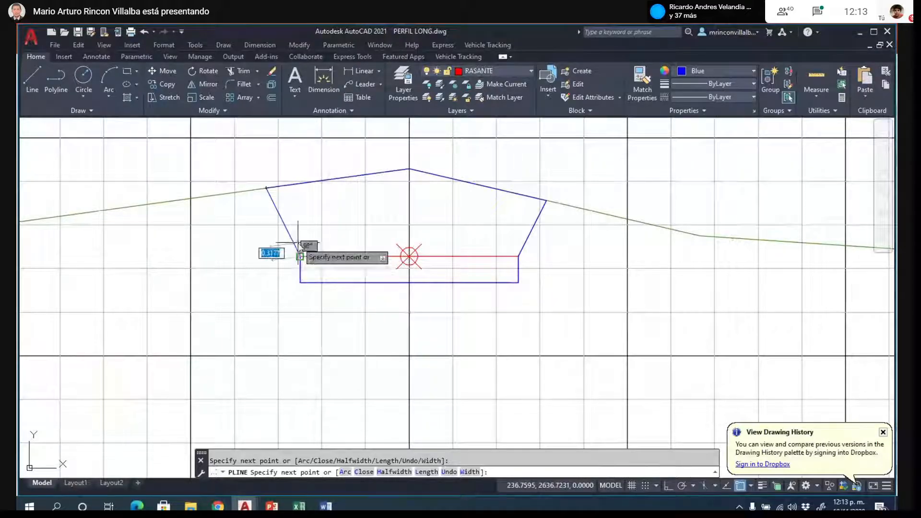
key("Return")
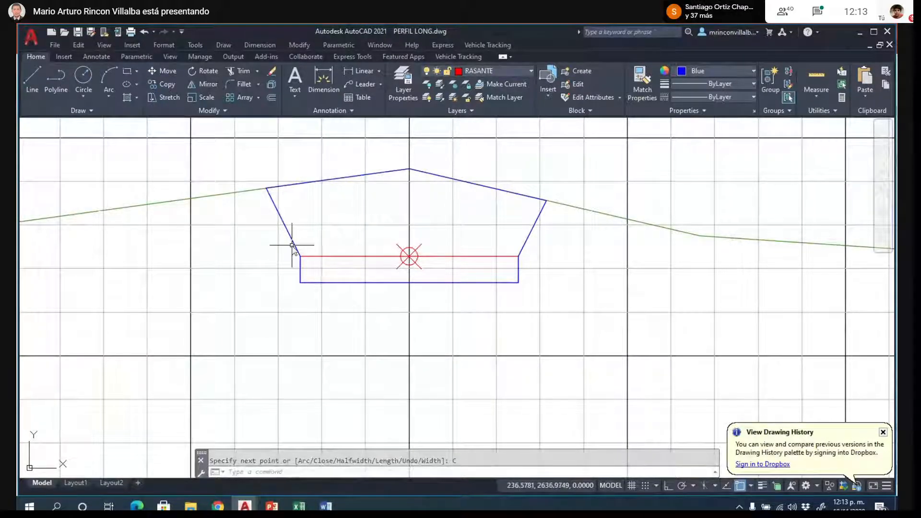
left_click(296, 246)
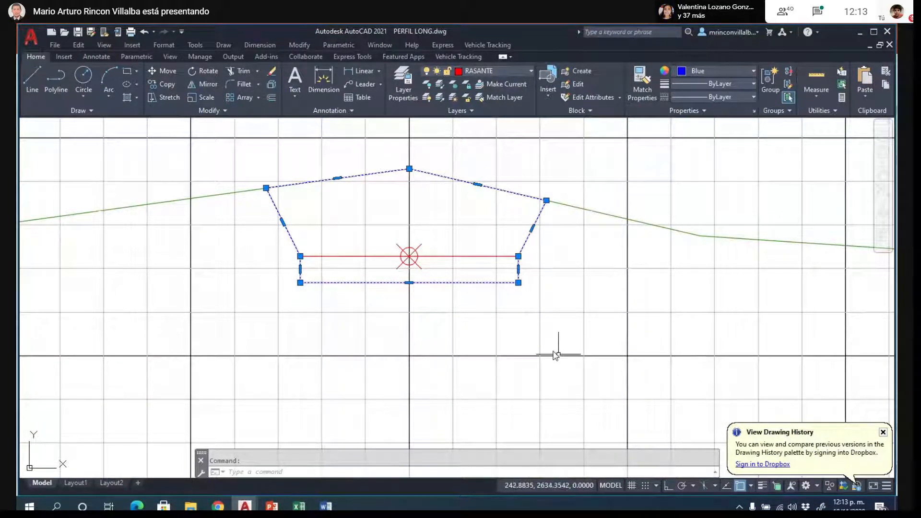
scroll(548, 349, "down", 2)
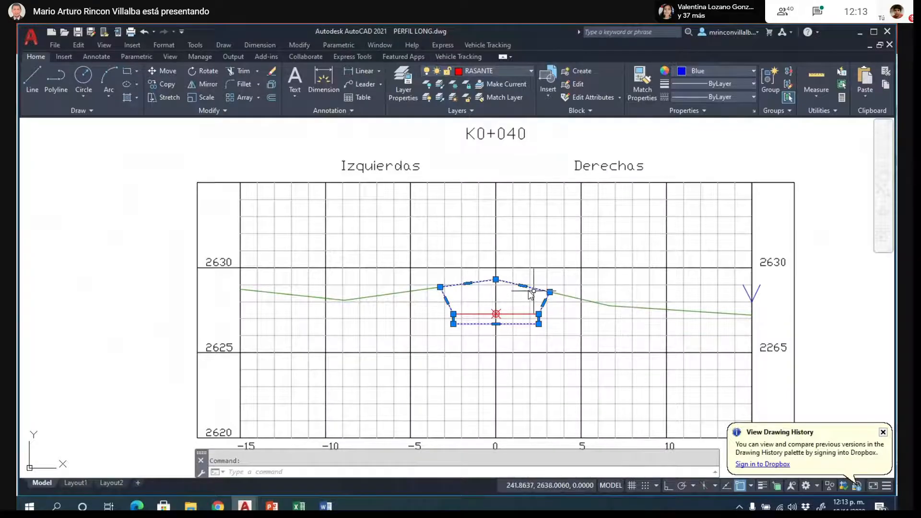
scroll(554, 307, "up", 3)
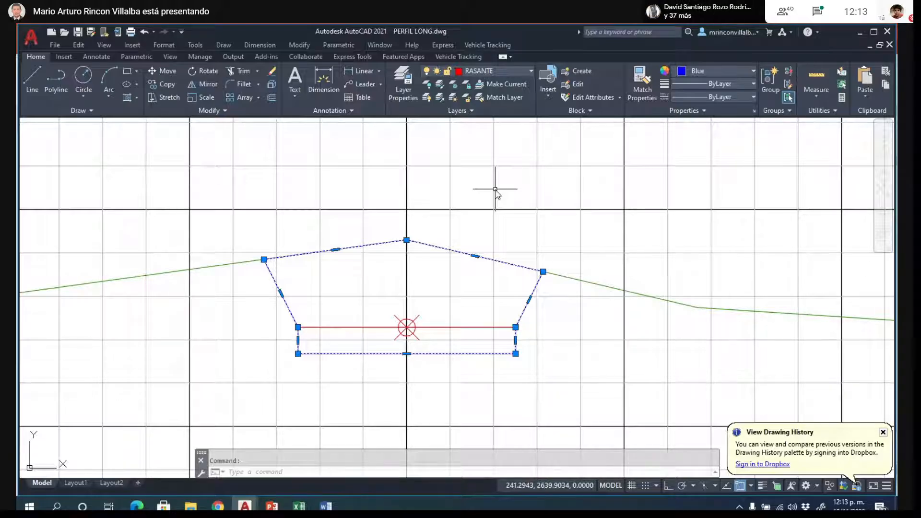
key("Escape")
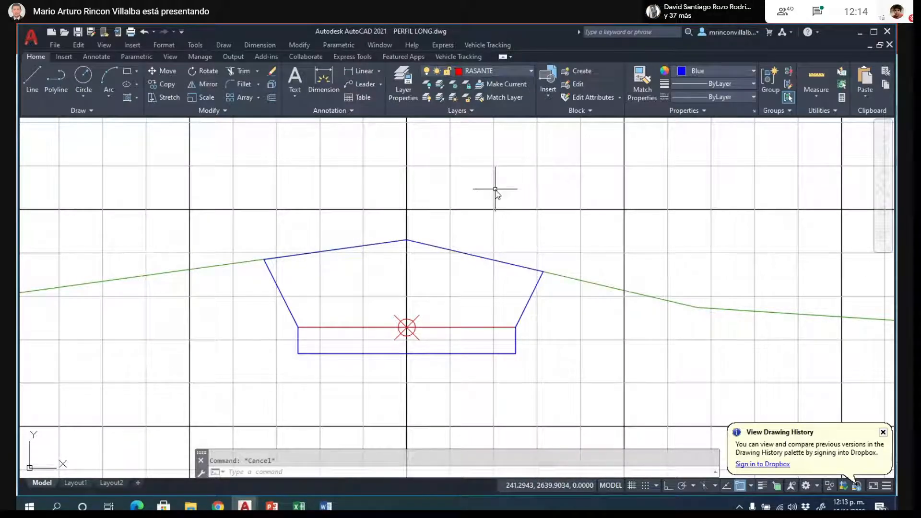
- Delete the closed polyline outlining K0+040's cut area
scroll(496, 190, "down", 10)
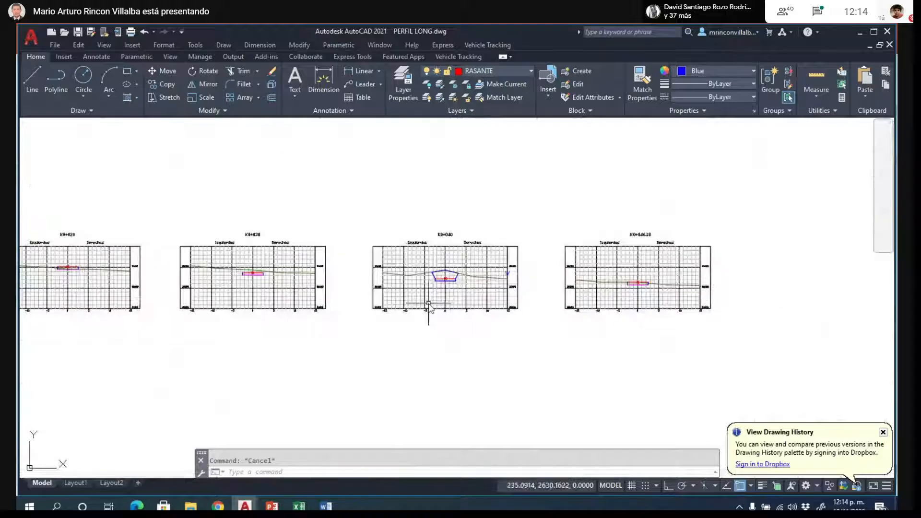
scroll(428, 307, "down", 3)
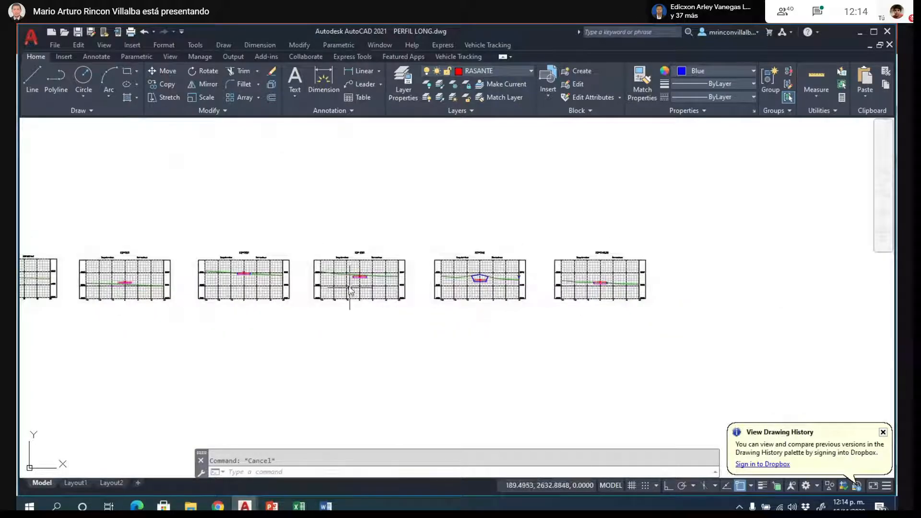
scroll(364, 264, "up", 7)
scroll(363, 264, "up", 5)
scroll(384, 278, "down", 9)
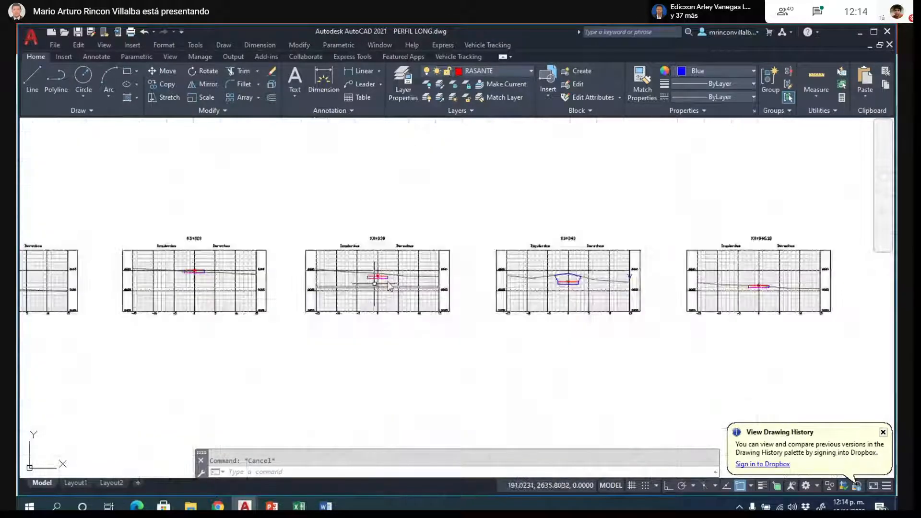
scroll(590, 292, "up", 6)
left_click(574, 258)
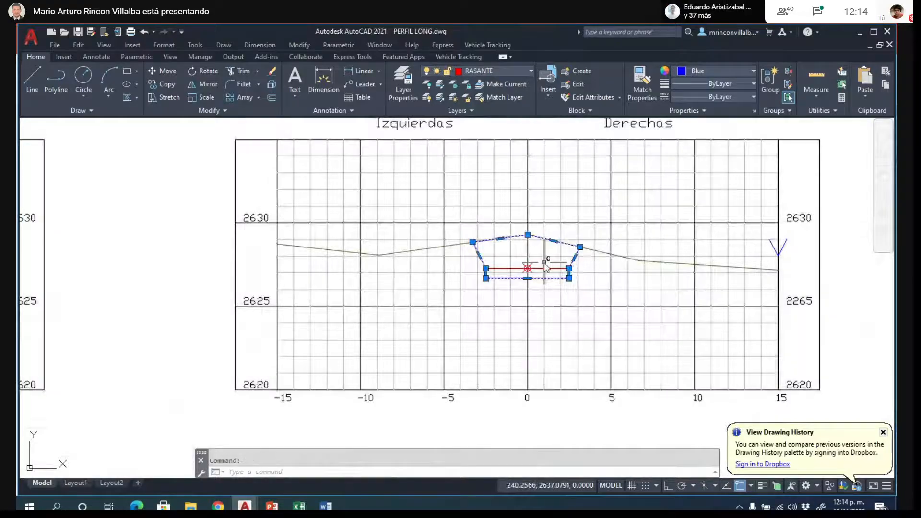
key("Delete")
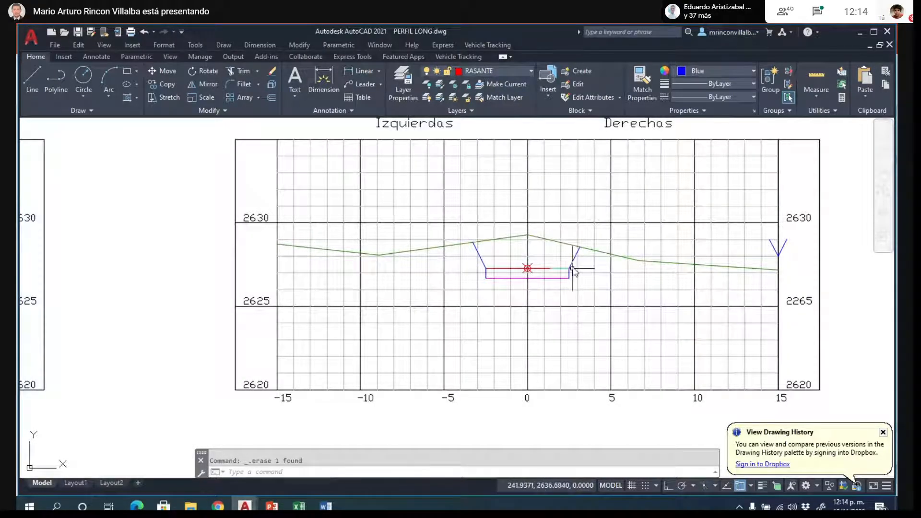
- Copy K0+040's two cut slope lines by the left line's lower end onto the upper left corner of K0+030's road box
left_click(572, 267)
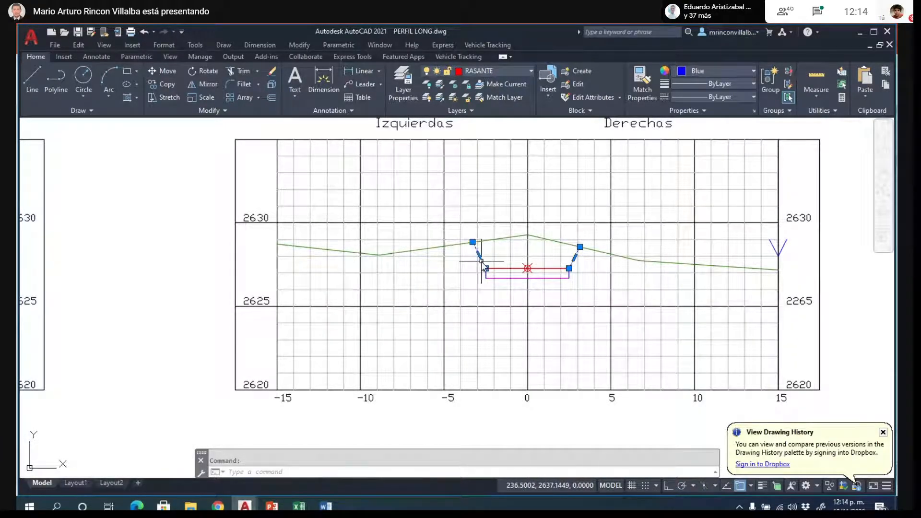
type("co")
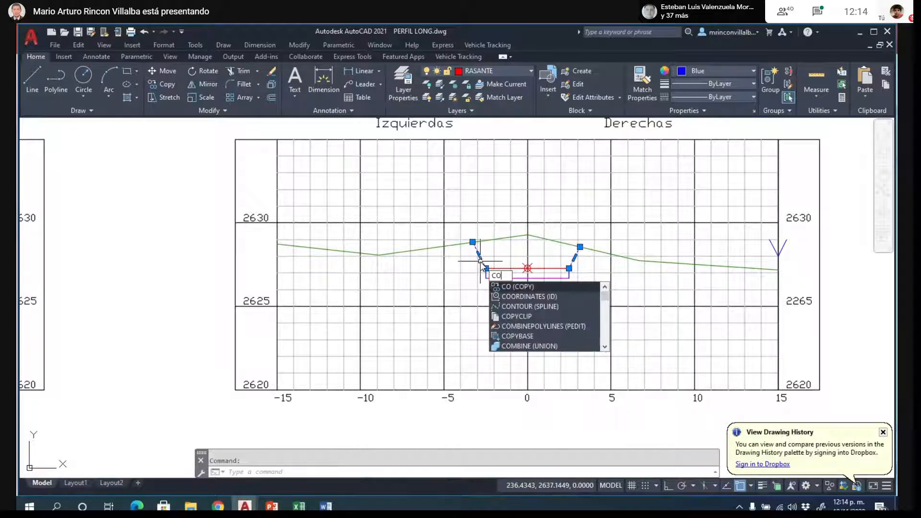
key("Return")
left_click(486, 269)
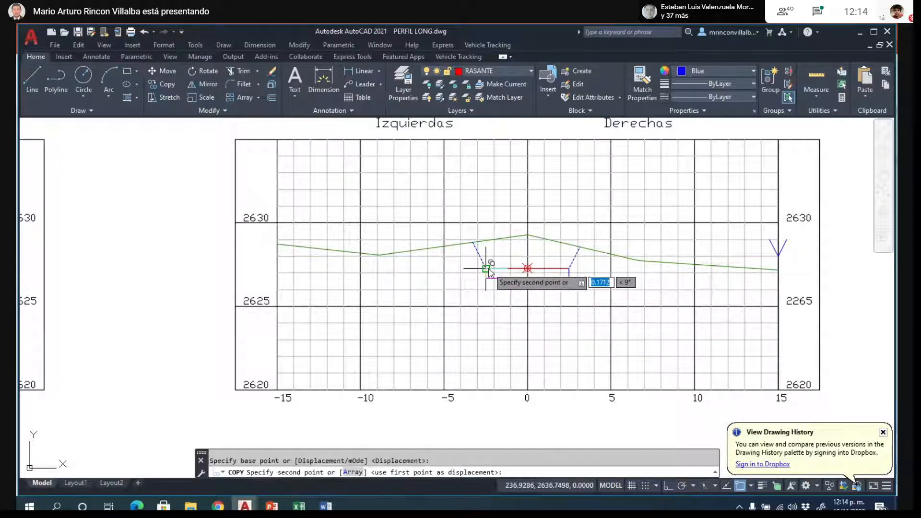
scroll(528, 267, "down", 5)
scroll(391, 269, "up", 8)
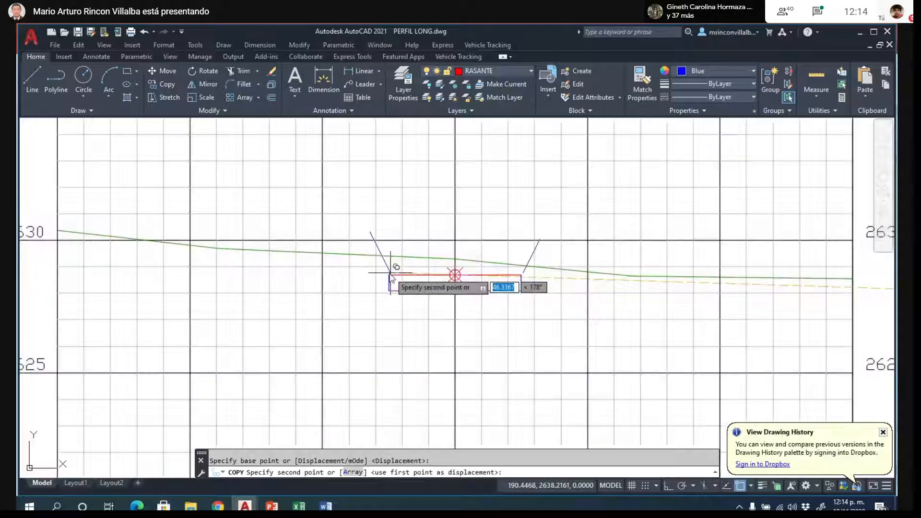
scroll(389, 277, "up", 3)
left_click(378, 288)
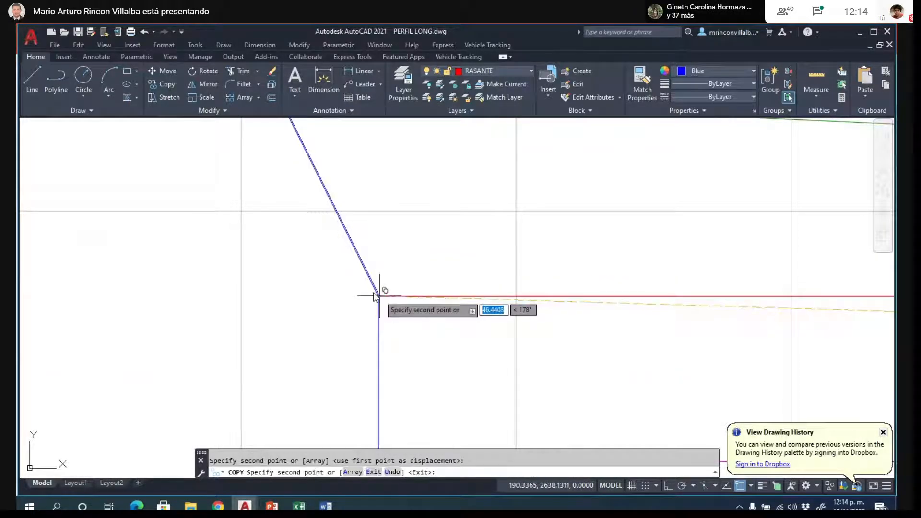
scroll(375, 288, "down", 6)
key("Escape")
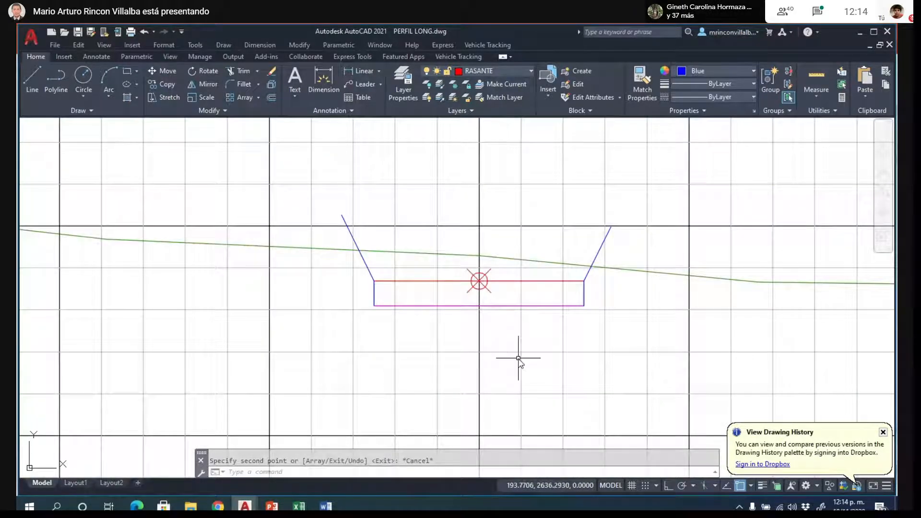
- Trim K0+030's two slope lines at the green terrain line and delete the leftover pieces above it
type("tr")
key("Return")
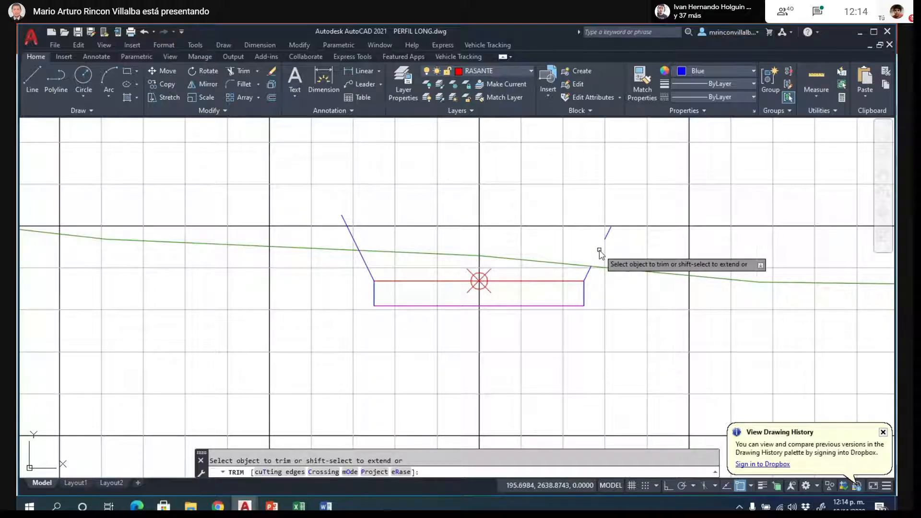
left_click(600, 251)
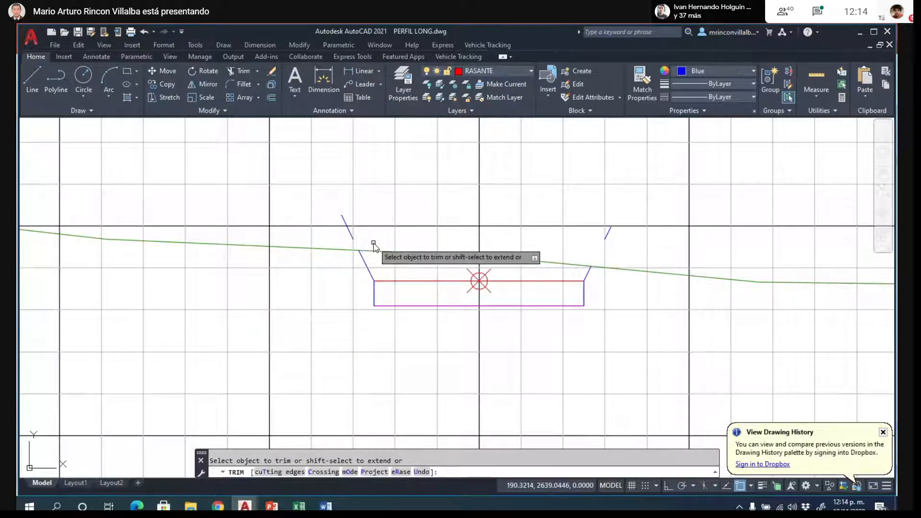
key("Return")
left_click(349, 233)
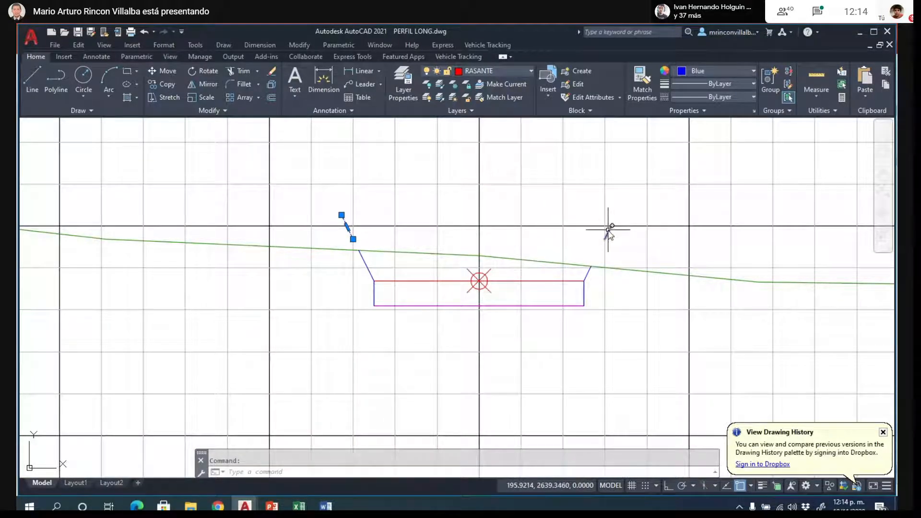
key("Delete")
- Examine the remaining cross-sections, checking where the terrain line meets both sides of K0+020's road box
scroll(571, 275, "down", 5)
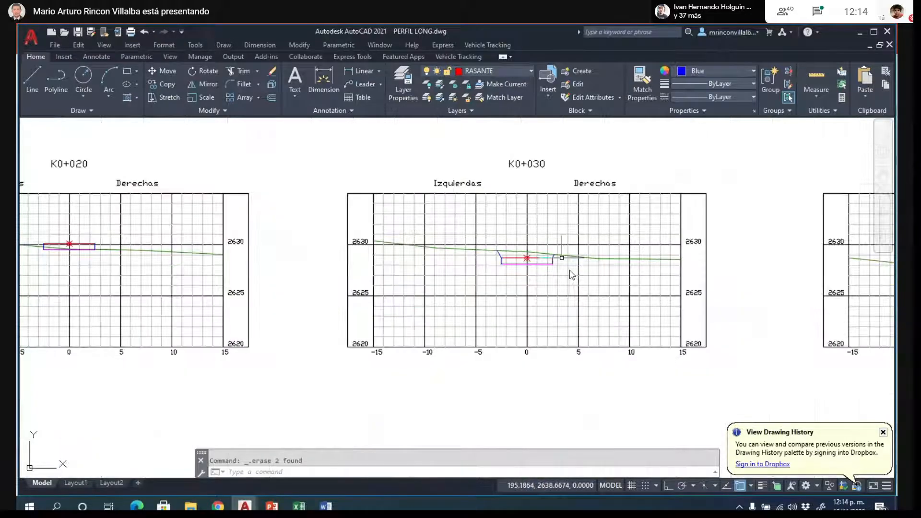
scroll(571, 275, "down", 4)
scroll(582, 293, "down", 3)
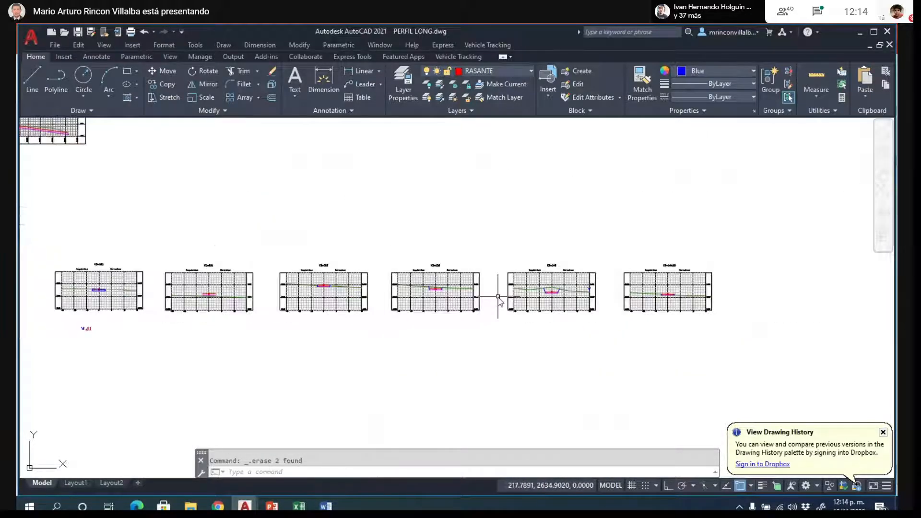
scroll(190, 302, "up", 5)
scroll(188, 299, "up", 4)
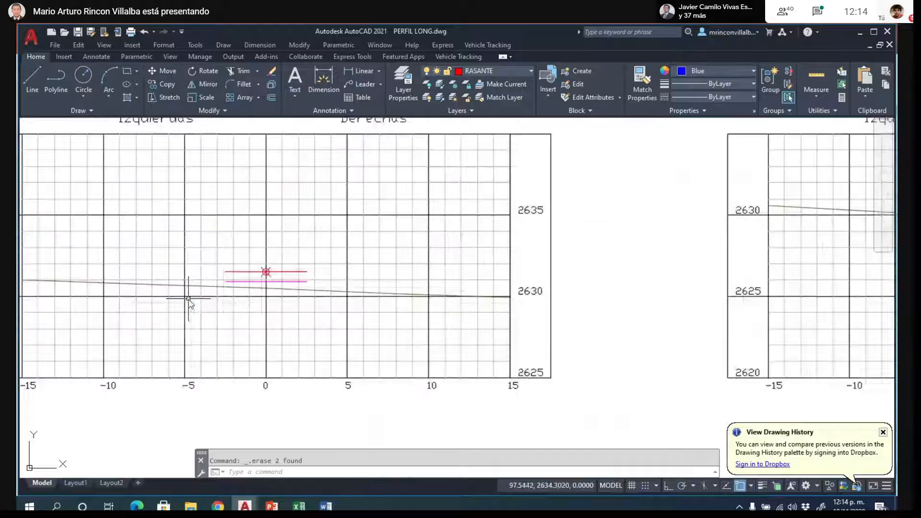
scroll(190, 302, "down", 6)
scroll(428, 303, "up", 6)
scroll(311, 303, "down", 2)
scroll(311, 303, "down", 2)
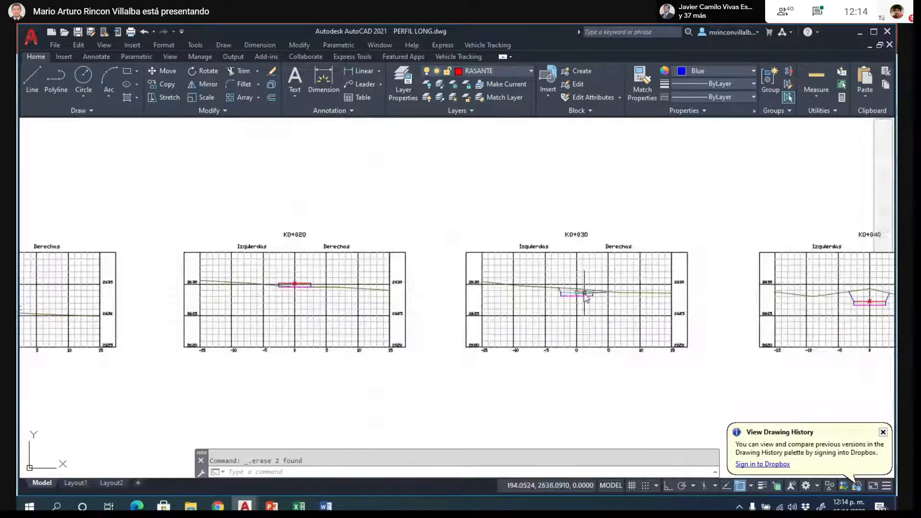
scroll(262, 300, "up", 5)
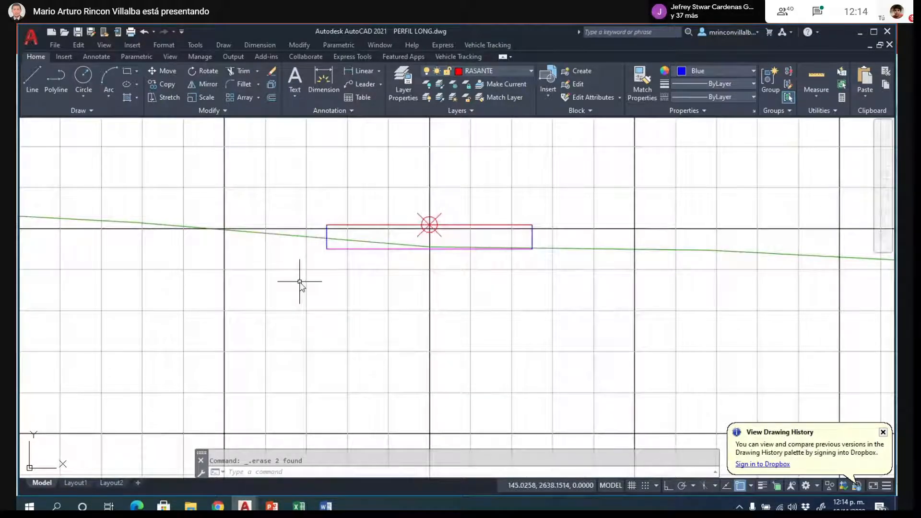
scroll(552, 247, "up", 5)
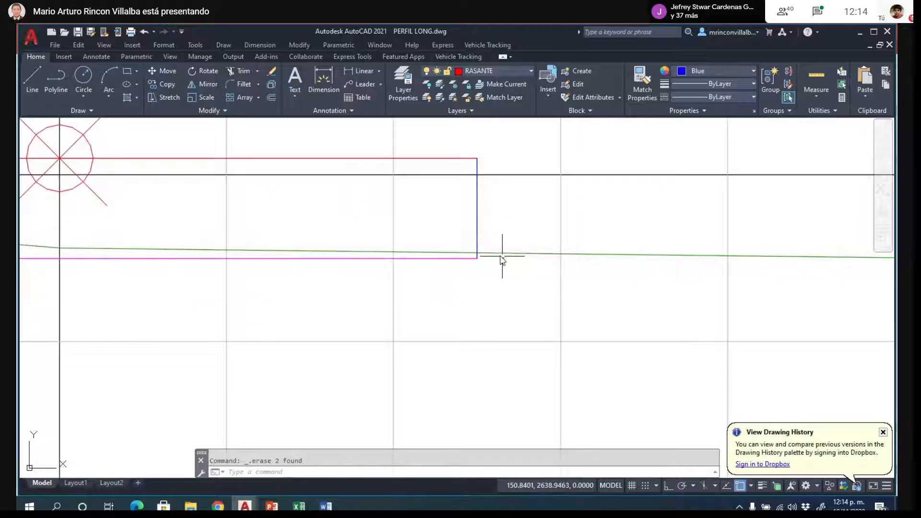
scroll(513, 278, "down", 2)
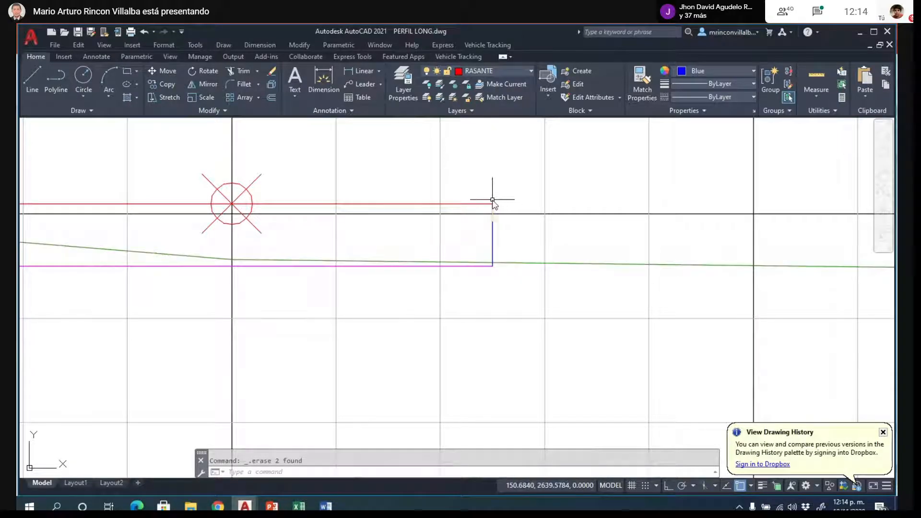
scroll(586, 319, "down", 5)
scroll(438, 310, "up", 3)
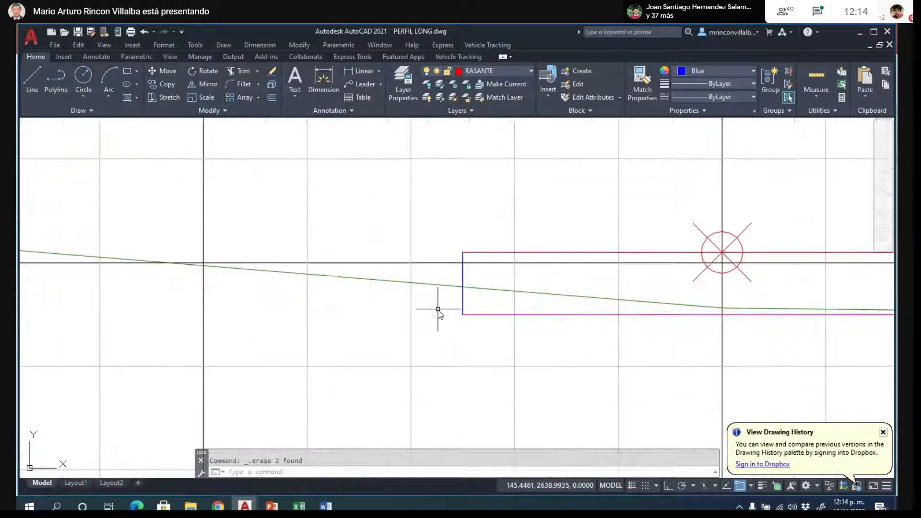
- Examine where the terrain line meets the road boxes at K0+020, K0+000 and K0+010
scroll(365, 265, "down", 2)
scroll(428, 270, "up", 1)
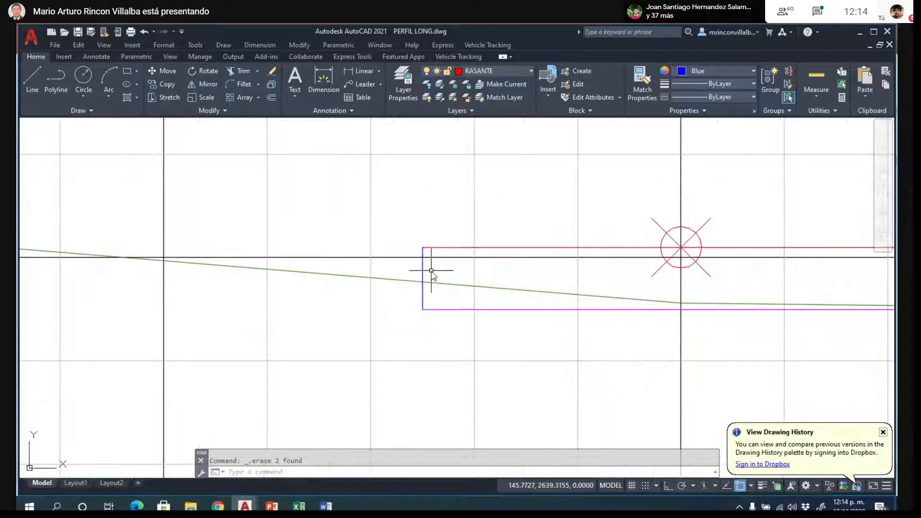
scroll(542, 263, "down", 4)
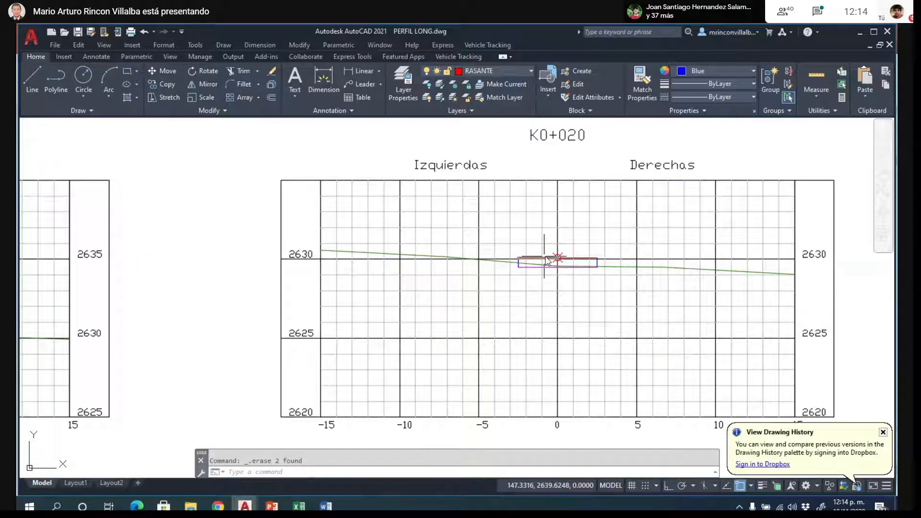
scroll(547, 262, "down", 4)
scroll(187, 262, "up", 6)
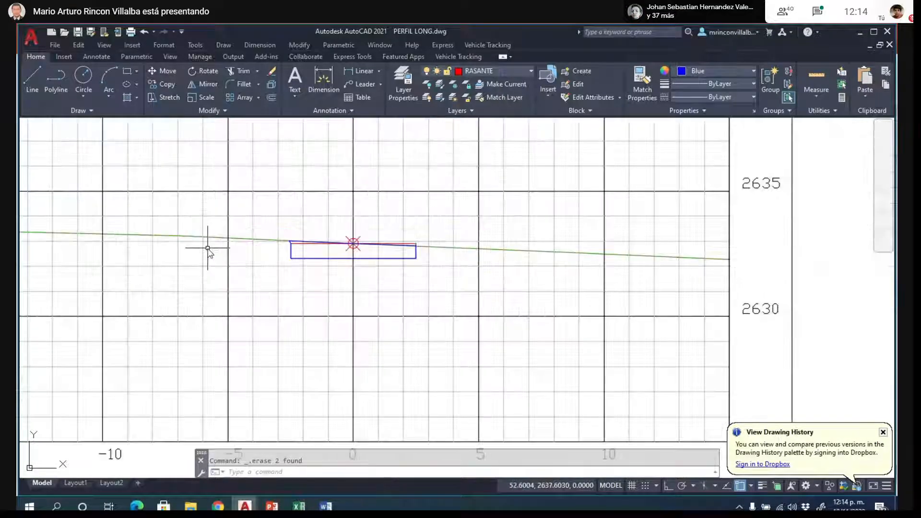
scroll(274, 240, "up", 2)
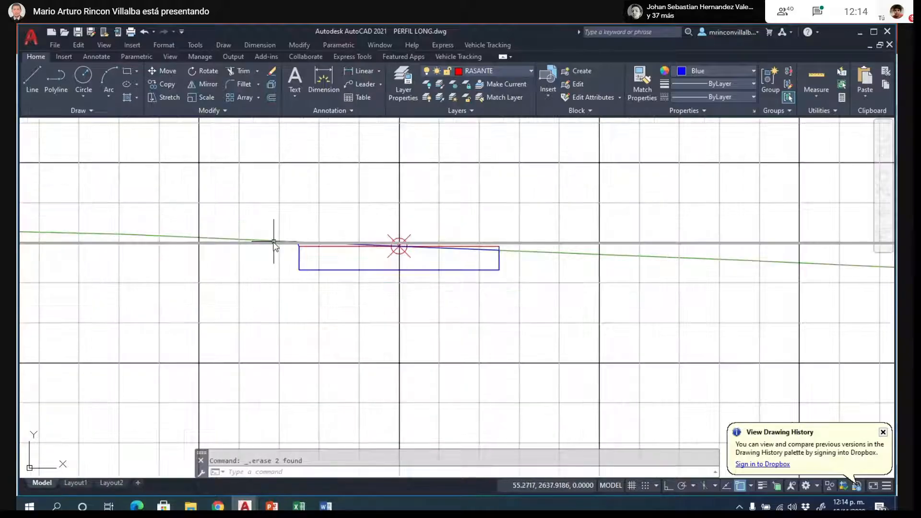
scroll(274, 242, "up", 2)
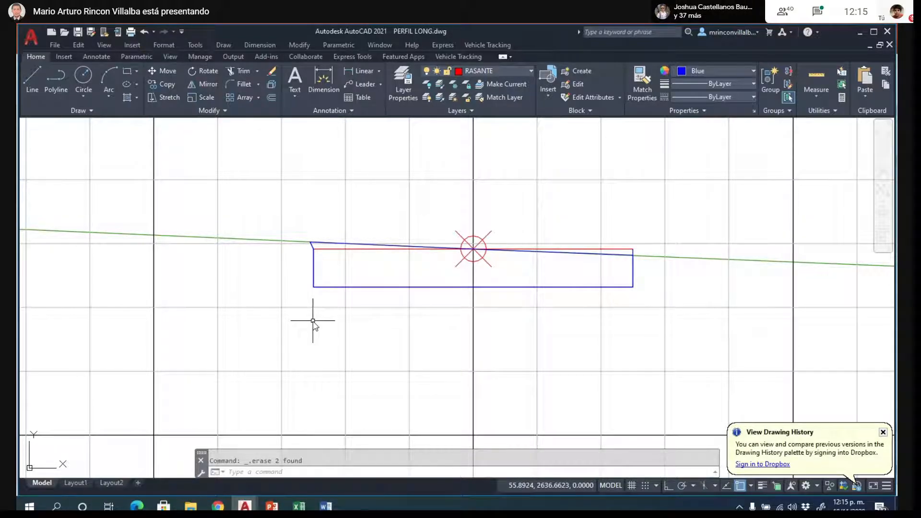
scroll(312, 320, "down", 8)
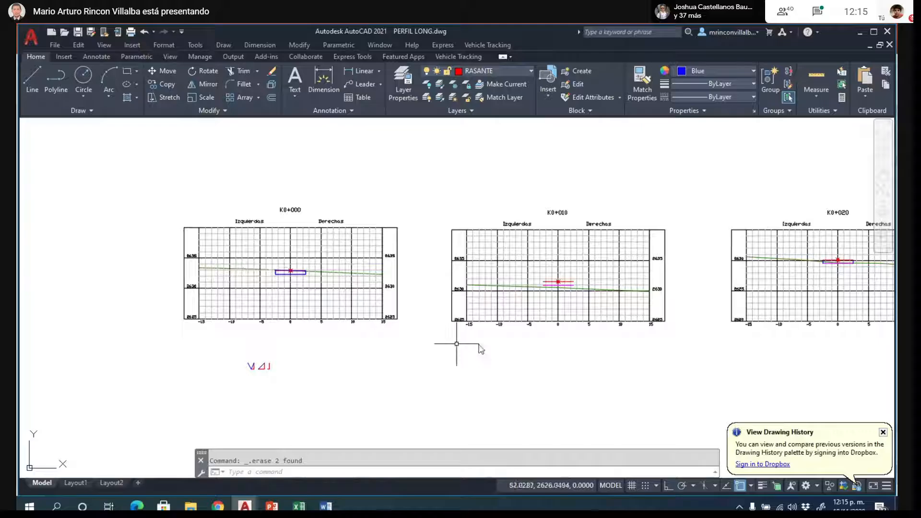
scroll(569, 300, "up", 2)
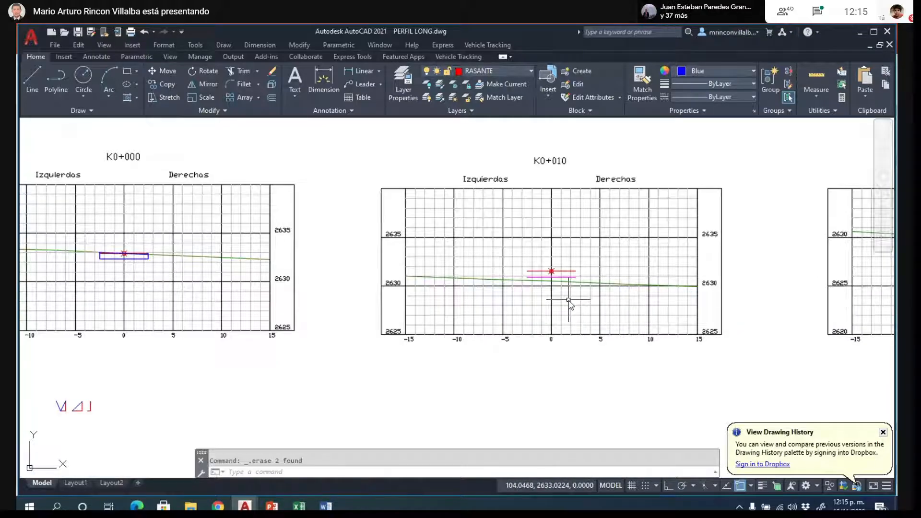
scroll(569, 300, "up", 2)
scroll(575, 278, "up", 2)
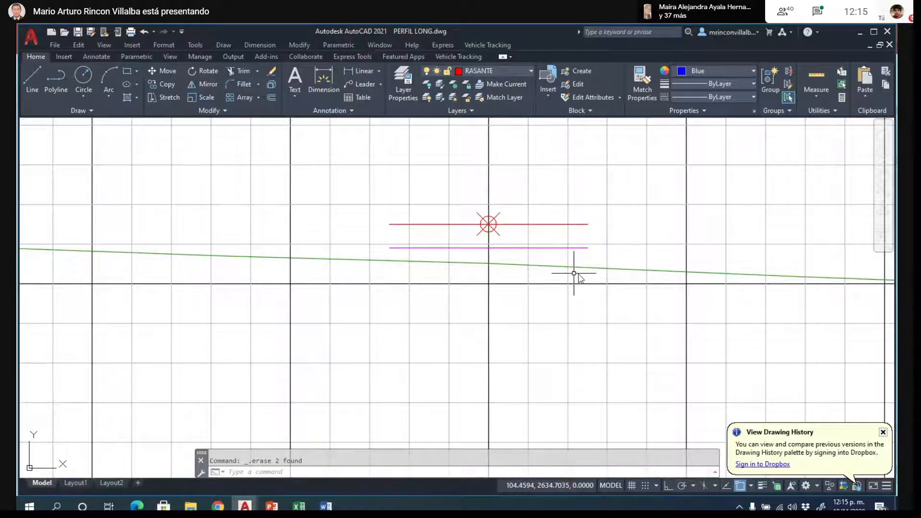
- Compare K0+000's road box with the terrain line and slope templates, checking both upper corners for cut and fill
scroll(574, 274, "down", 6)
scroll(579, 284, "down", 2)
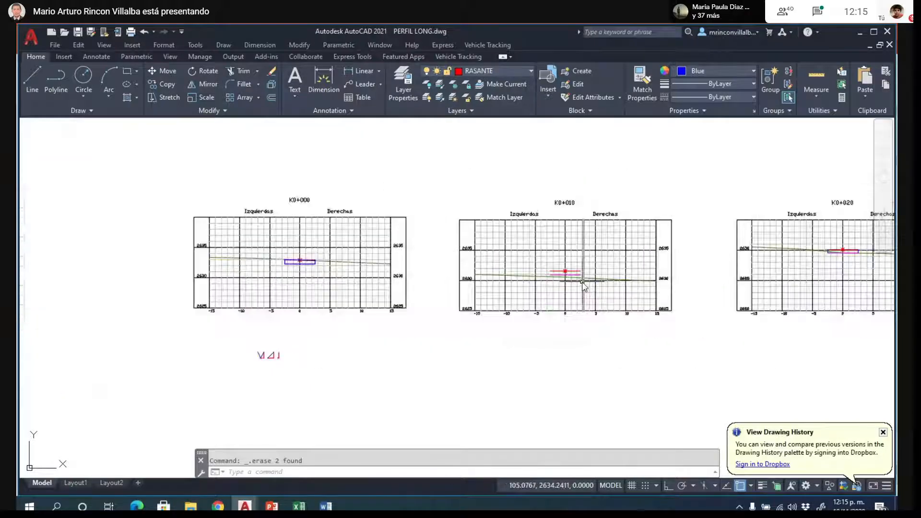
scroll(595, 281, "down", 2)
scroll(387, 325, "up", 2)
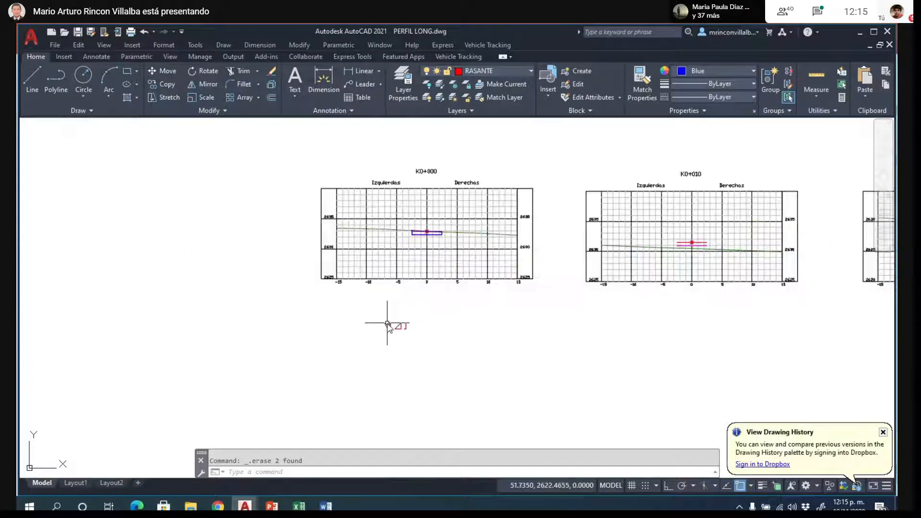
scroll(387, 324, "up", 2)
scroll(465, 178, "up", 2)
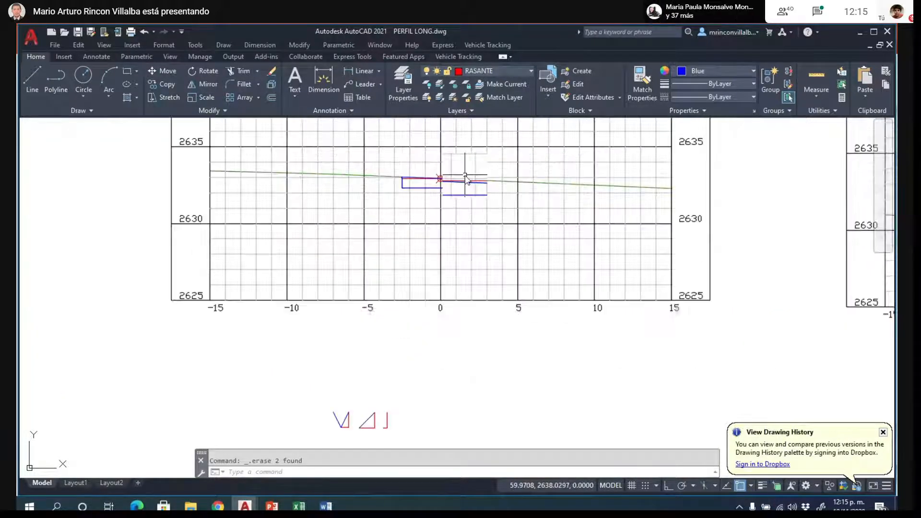
scroll(466, 179, "up", 3)
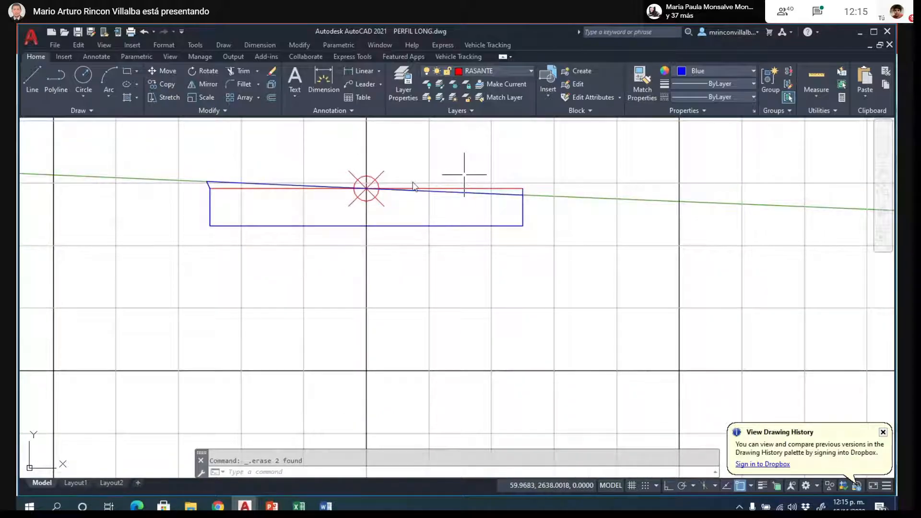
scroll(329, 158, "up", 2)
scroll(432, 336, "down", 4)
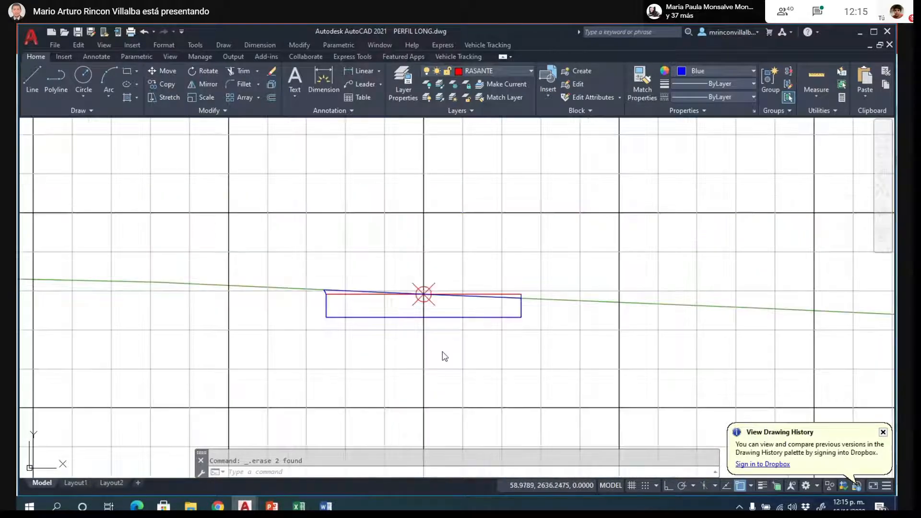
scroll(396, 294, "up", 4)
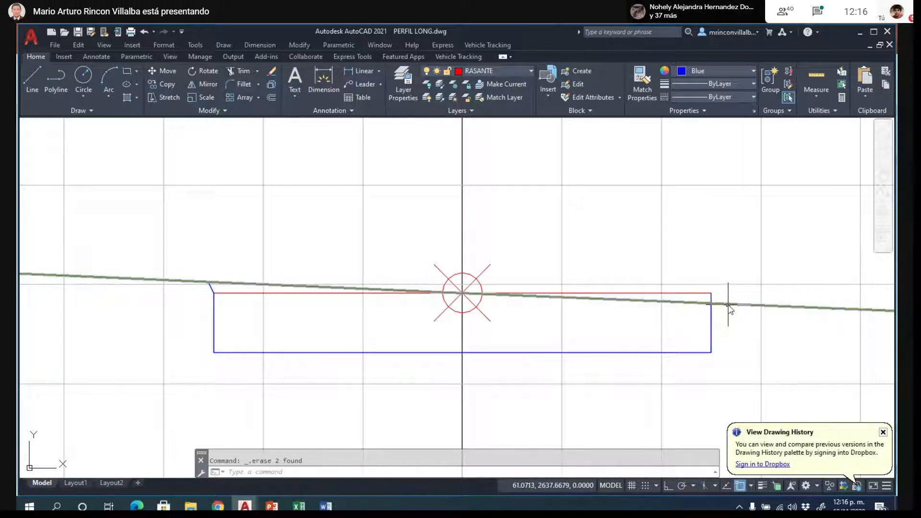
- Try to draw a fill slope polyline from the upper right corner of K0+000's road box down to the terrain line
scroll(729, 306, "up", 4)
scroll(729, 305, "up", 2)
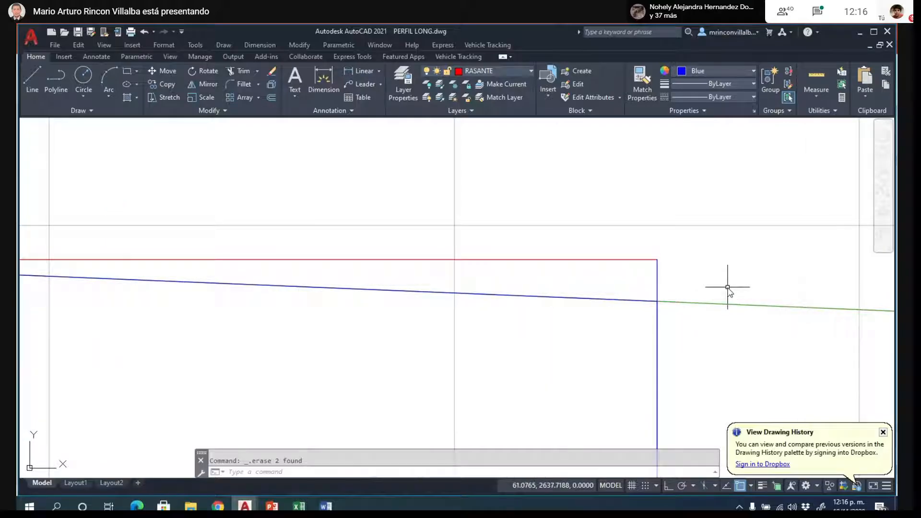
type("L")
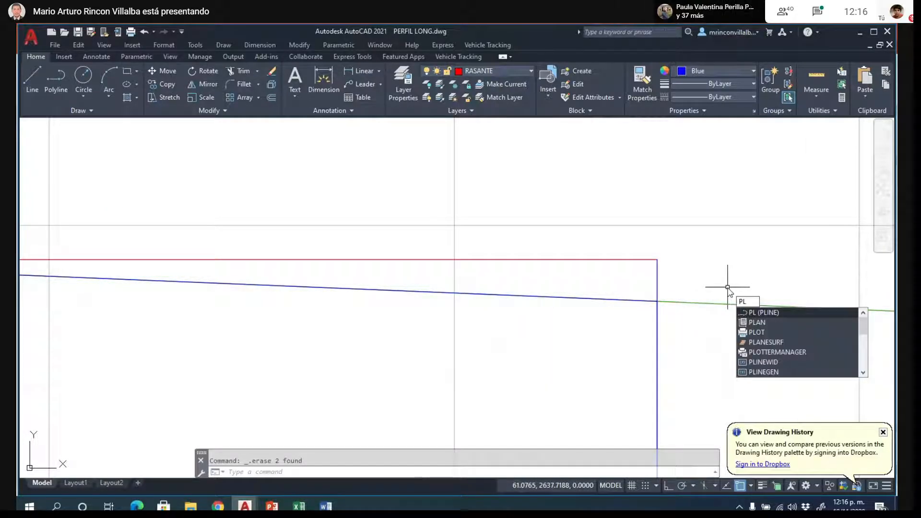
key("Return")
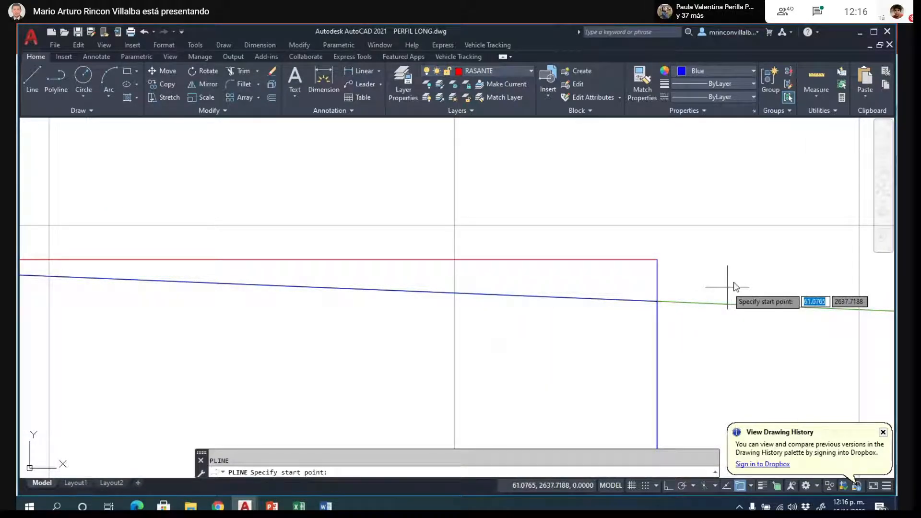
left_click(657, 260)
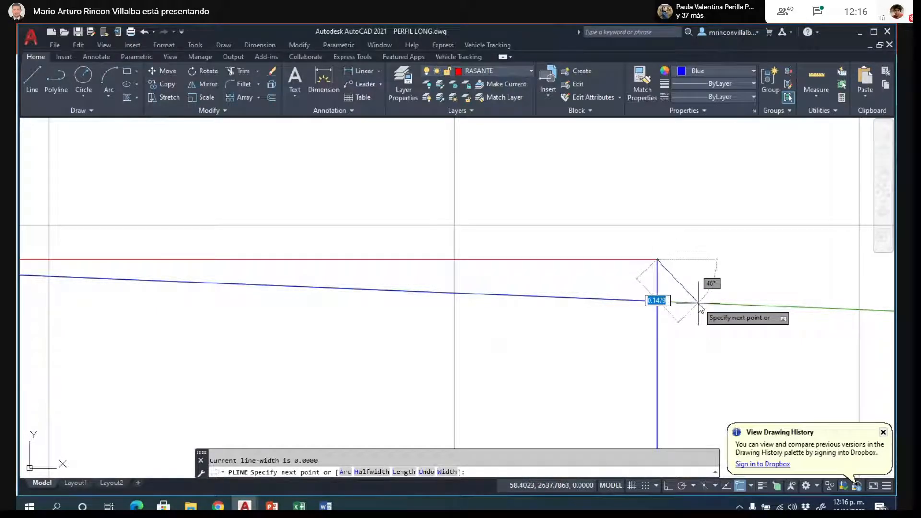
left_click(699, 304)
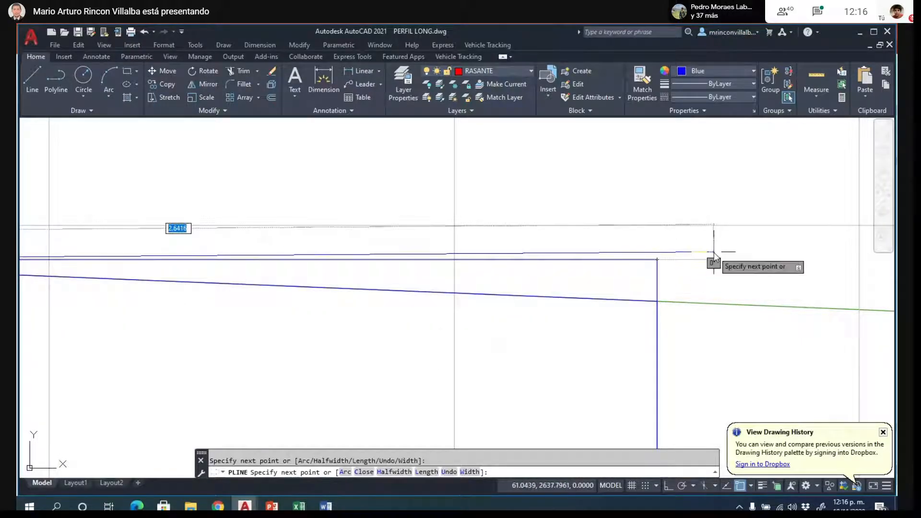
key("Escape")
- Draw a polyline at about 47° from K0+000's upper right box corner to the terrain line, using Endpoint and Nearest snaps
key("Return")
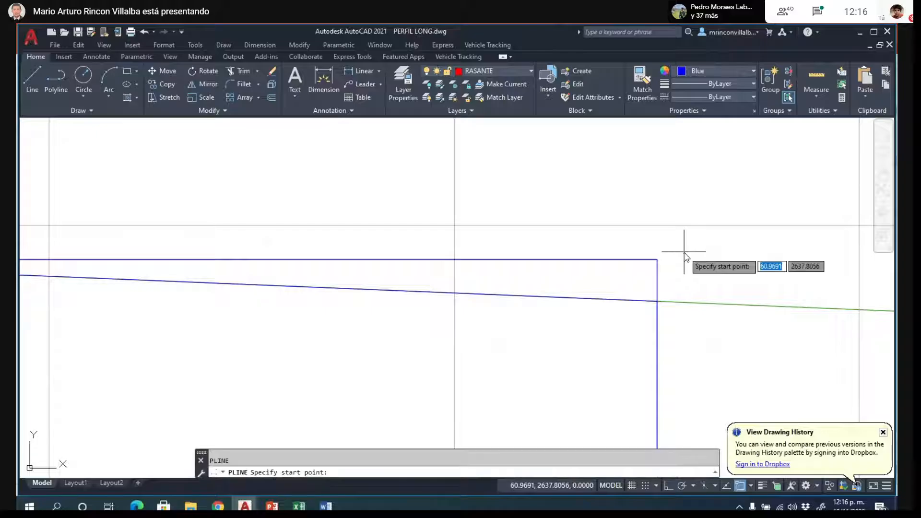
type("END")
key("Return")
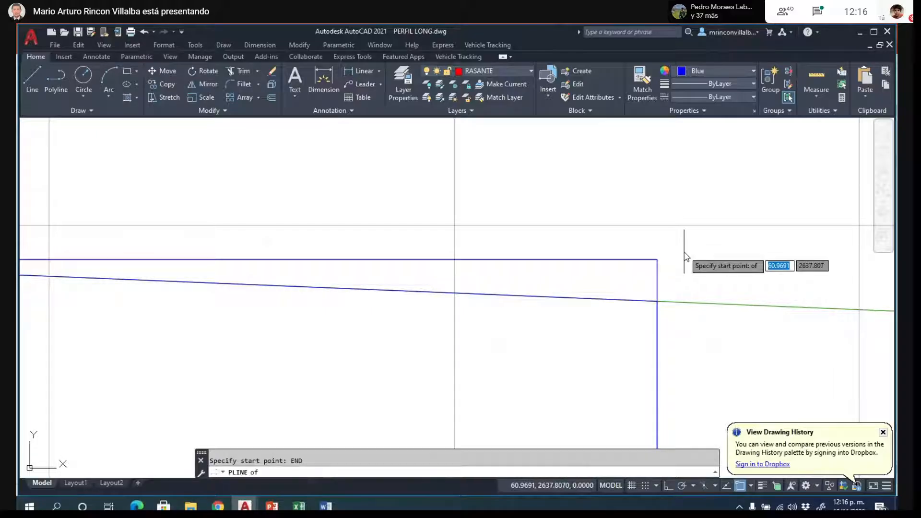
left_click(658, 260)
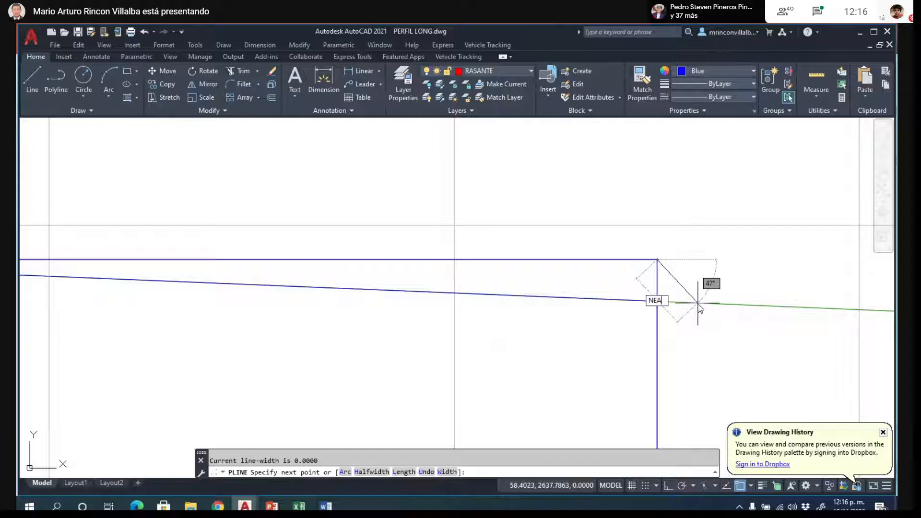
type("NEA")
key("Return")
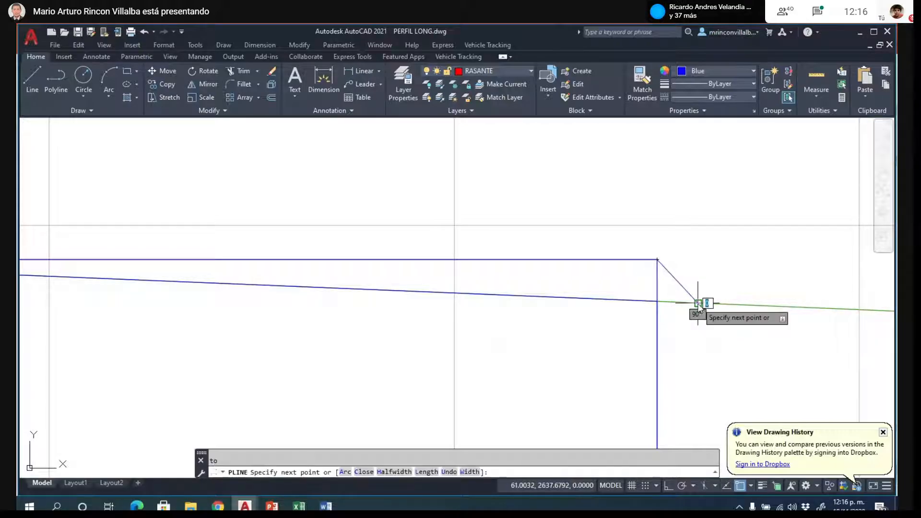
left_click(698, 303)
scroll(712, 220, "down", 4)
key("Return")
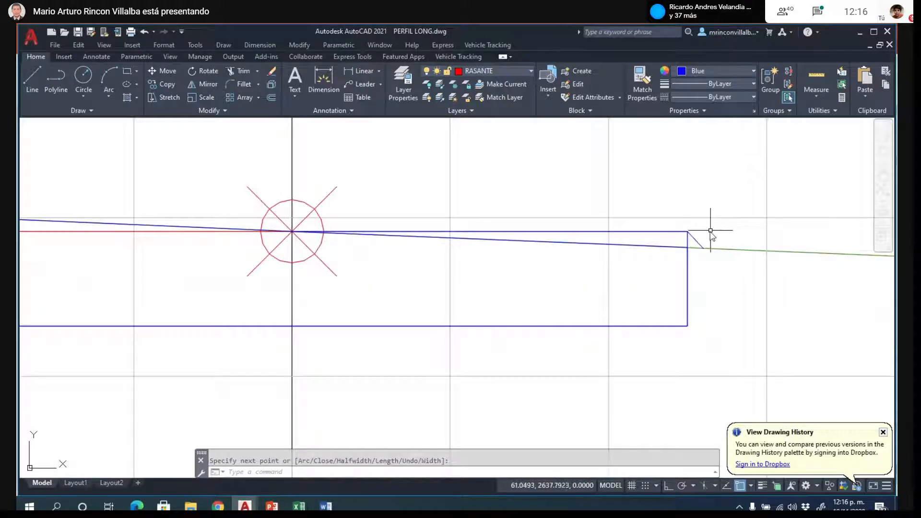
- Highlight the closed polyline outlining K0+000's cut area to inspect its extent
left_click(660, 247)
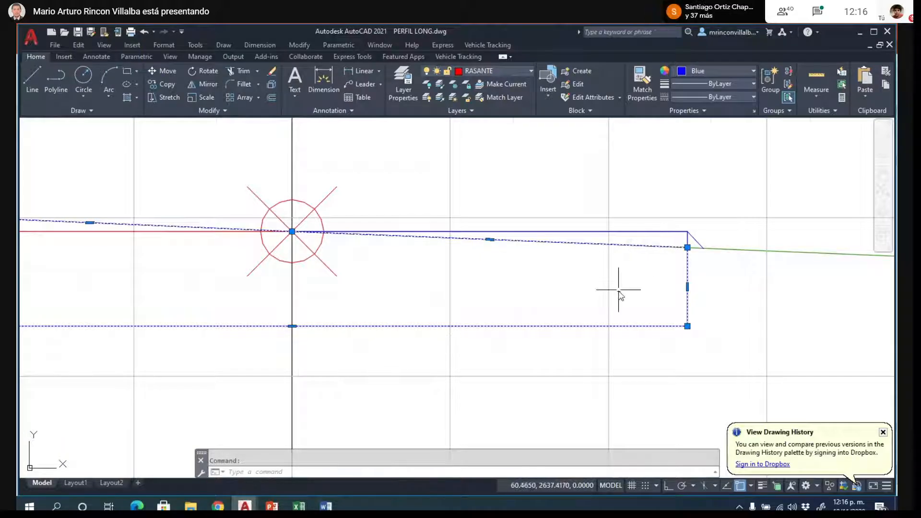
scroll(619, 292, "down", 2)
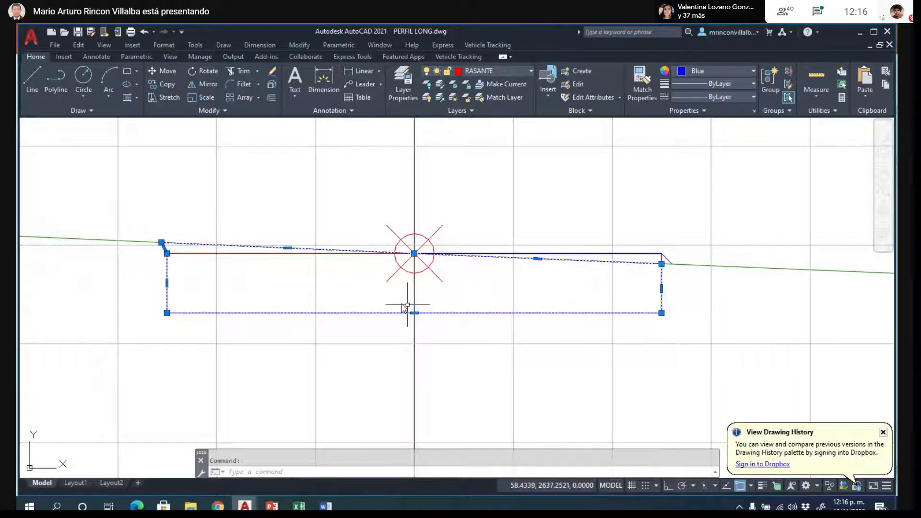
key("Escape")
- Delete the left half of K0+000's red road line together with the short fill slope at the box's upper right corner
left_click(194, 253)
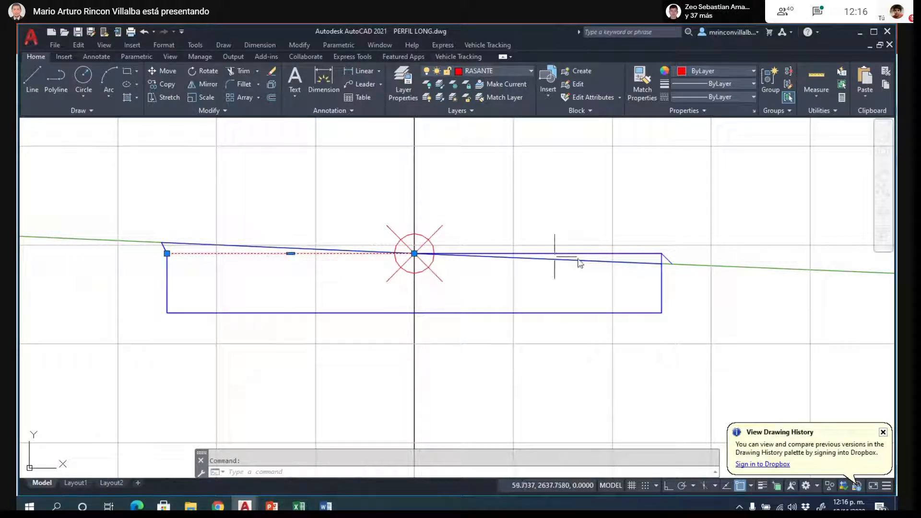
scroll(687, 260, "up", 5)
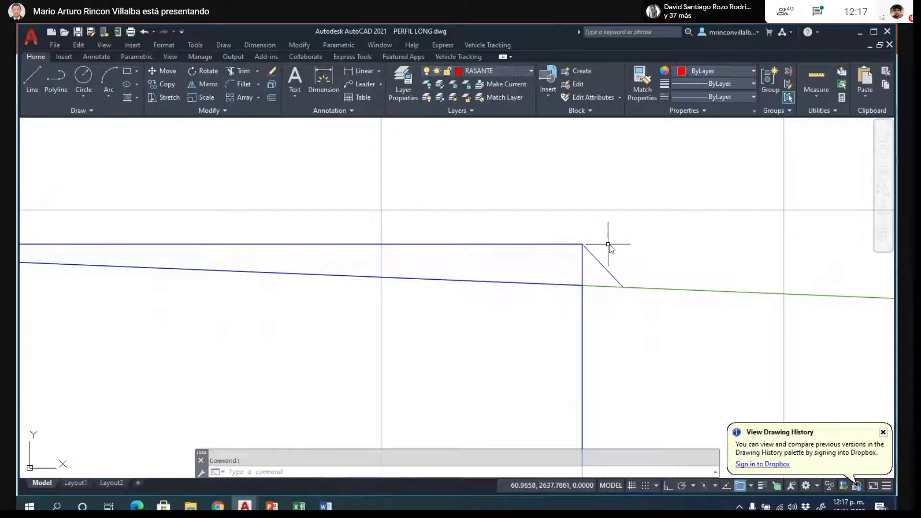
scroll(674, 232, "down", 3)
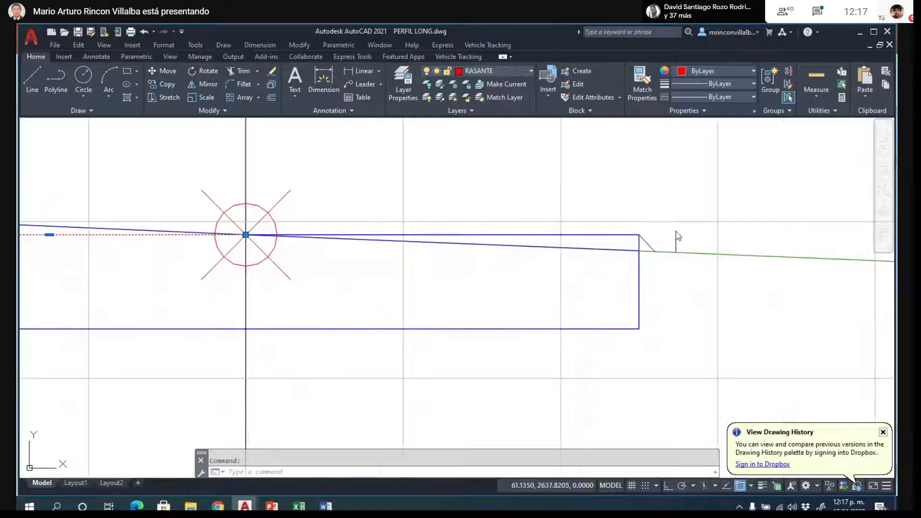
left_click(647, 243)
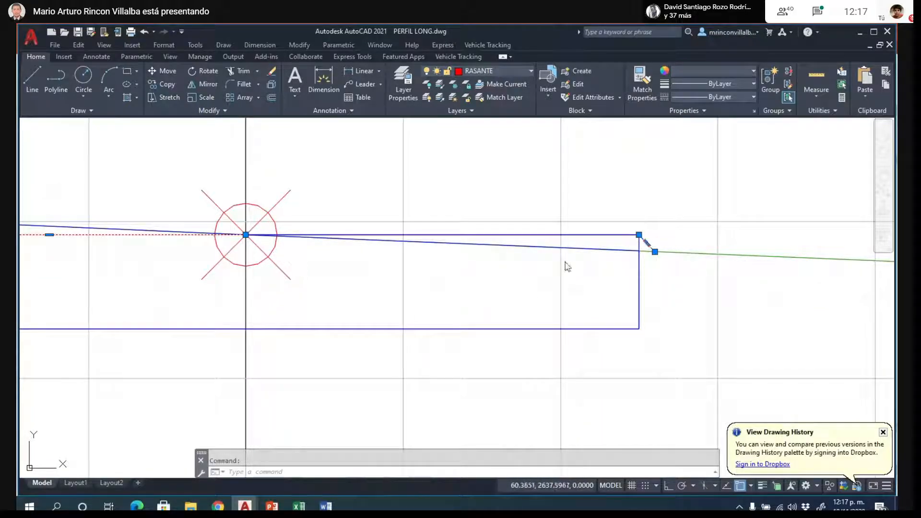
key("Delete")
- Draw a vertical polyline joining the right ends of K0+010's red and magenta road lines
scroll(220, 307, "down", 5)
scroll(225, 308, "down", 4)
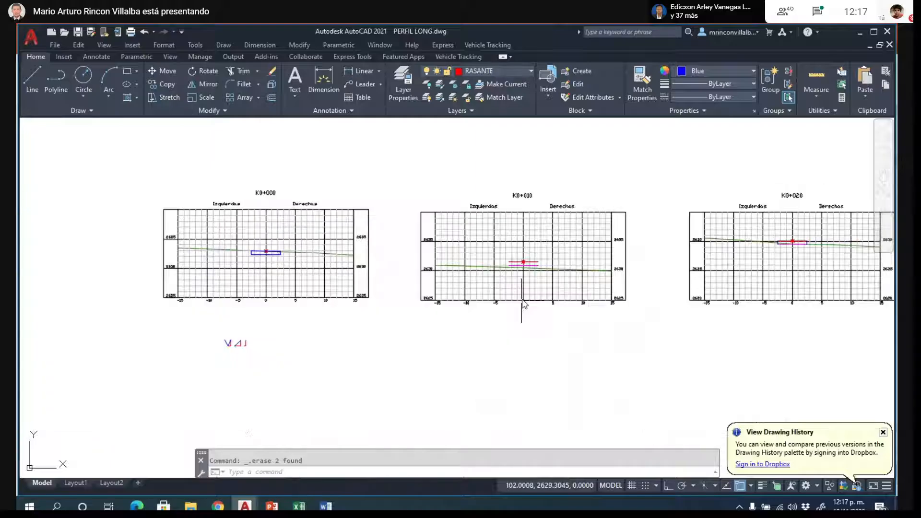
scroll(533, 267, "up", 8)
scroll(535, 266, "up", 2)
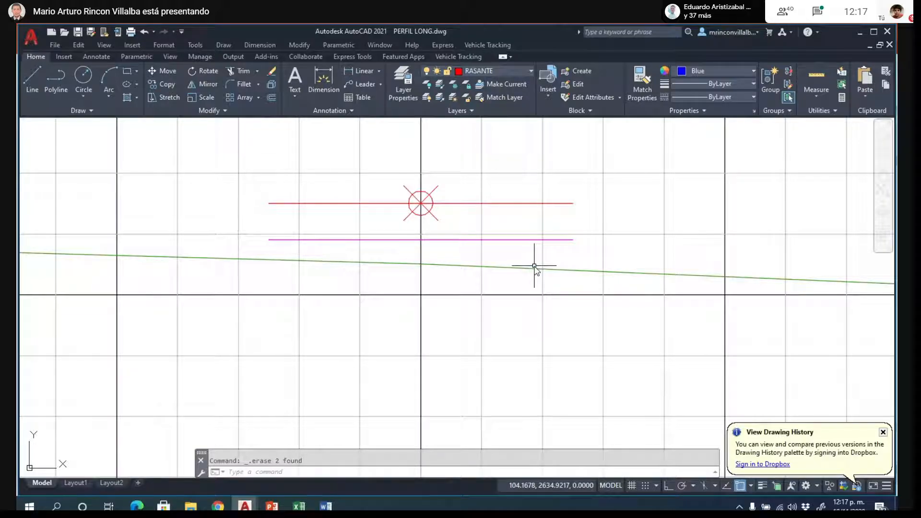
key("Return")
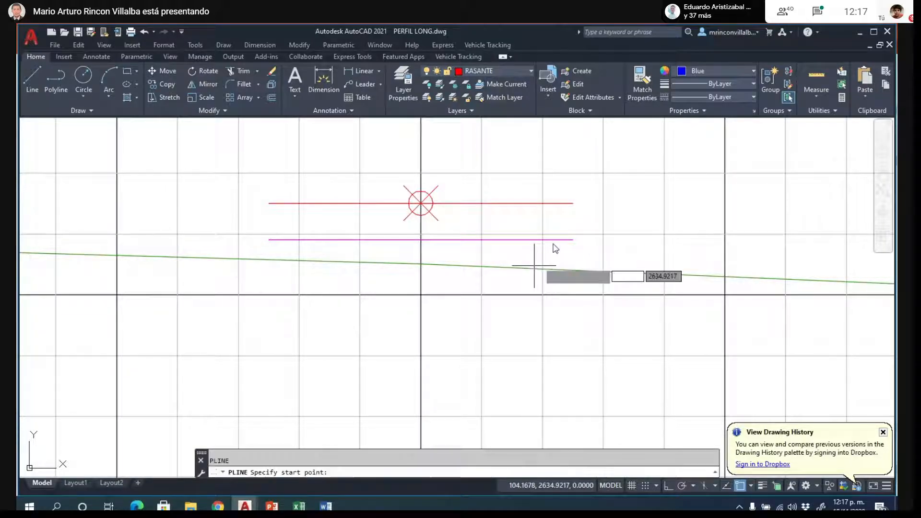
left_click(573, 203)
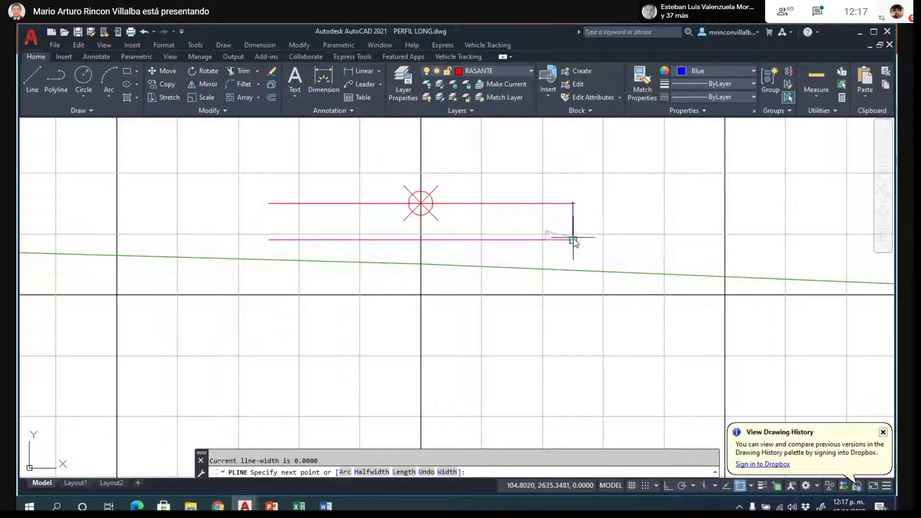
left_click(573, 239)
key("Return")
key("Return")
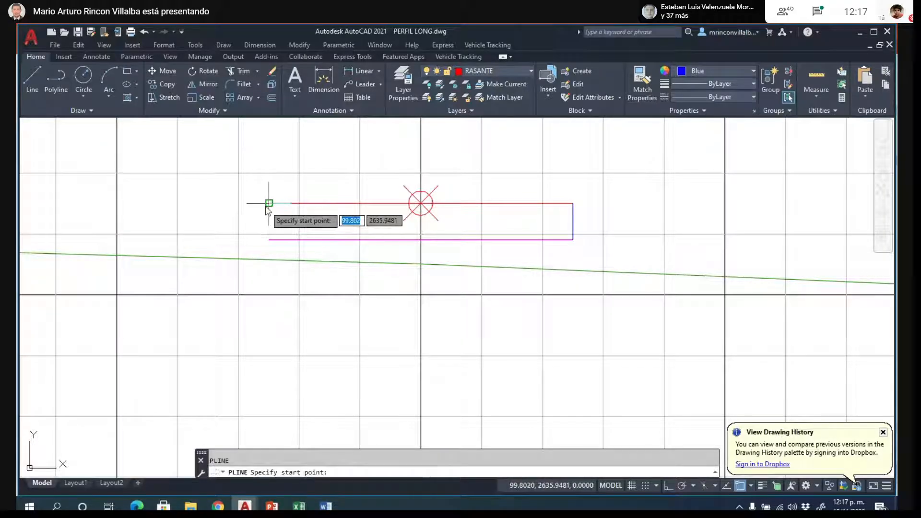
- Draw a vertical polyline joining the left ends of K0+010's red and magenta road lines
left_click(269, 203)
left_click(269, 240)
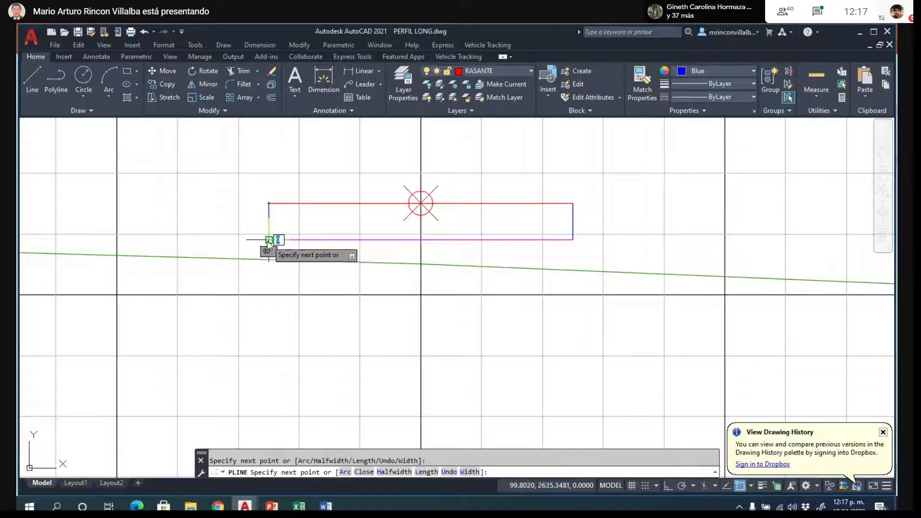
key("Escape")
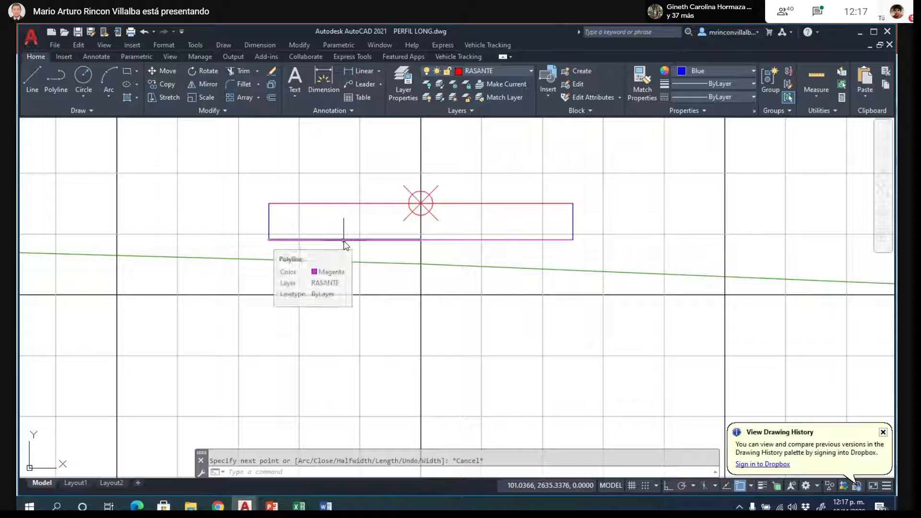
key("Return")
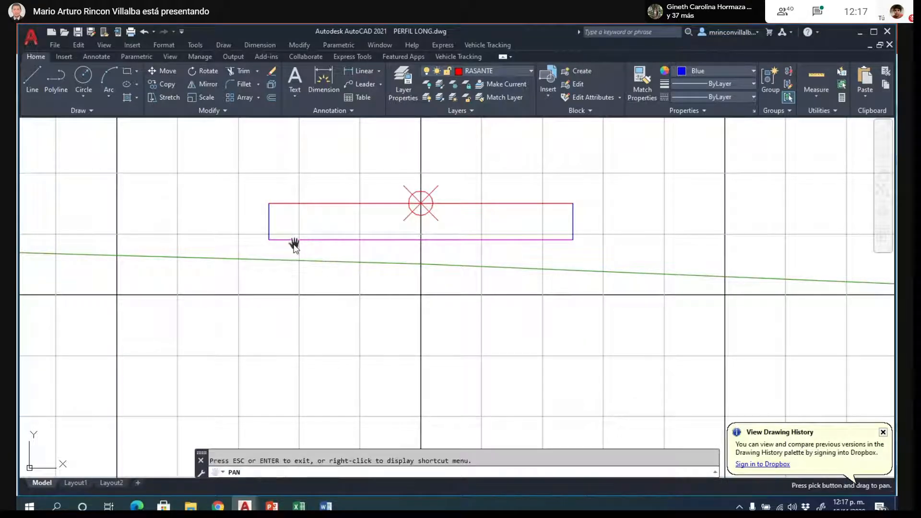
key("Escape")
- Copy the 1:1 slope line from the template triangles below the sections, placing its upper end on K0+010's lower left box corner
scroll(359, 279, "down", 8)
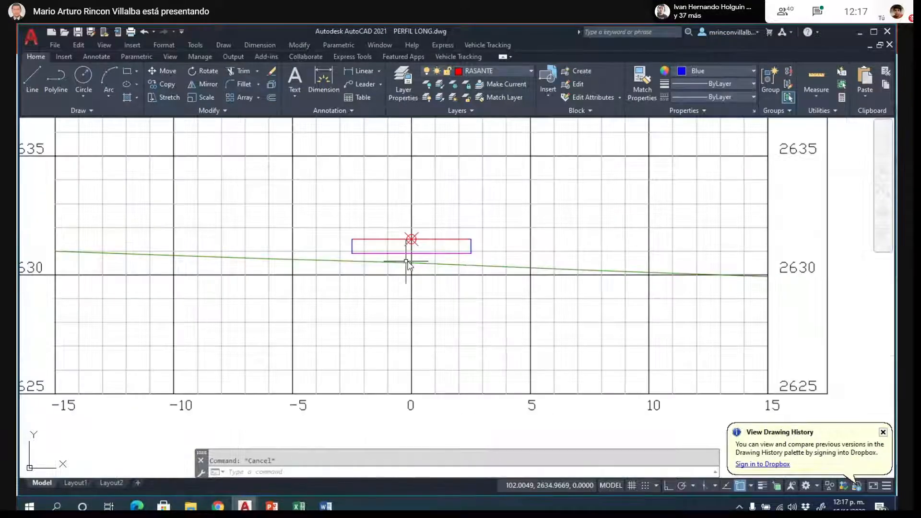
scroll(139, 328, "up", 3)
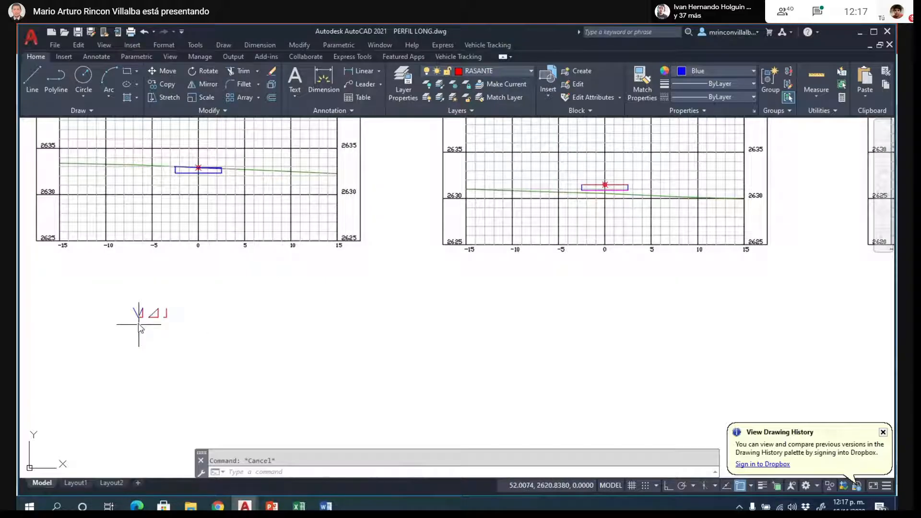
scroll(139, 328, "up", 3)
left_click(178, 311)
type("c")
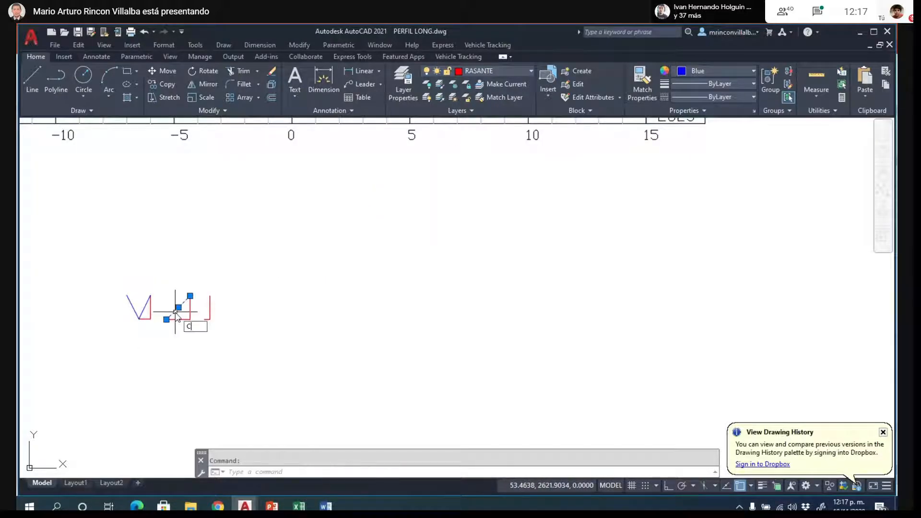
type("OPY")
key("Return")
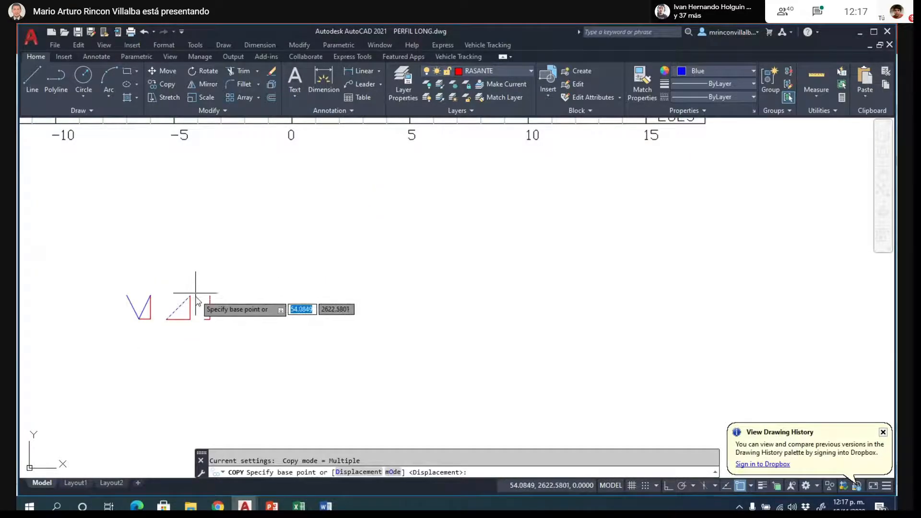
left_click(190, 297)
scroll(187, 322, "down", 4)
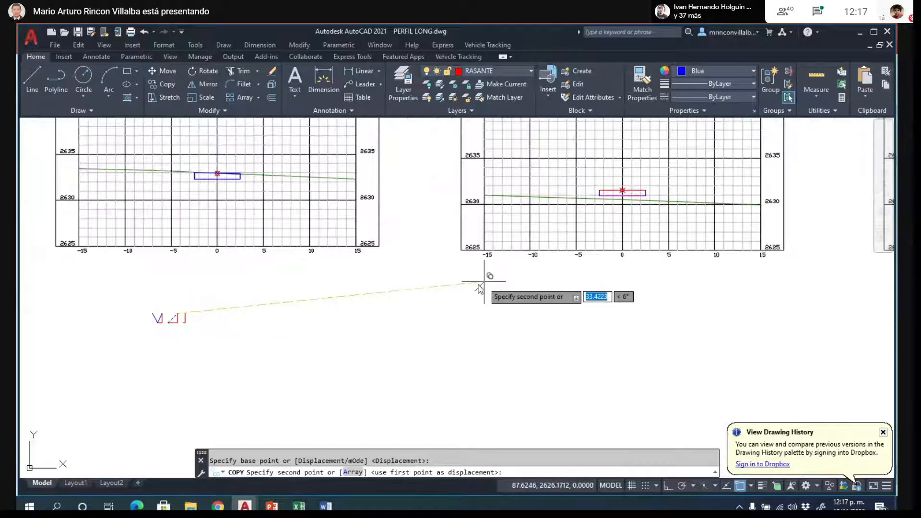
scroll(479, 288, "up", 5)
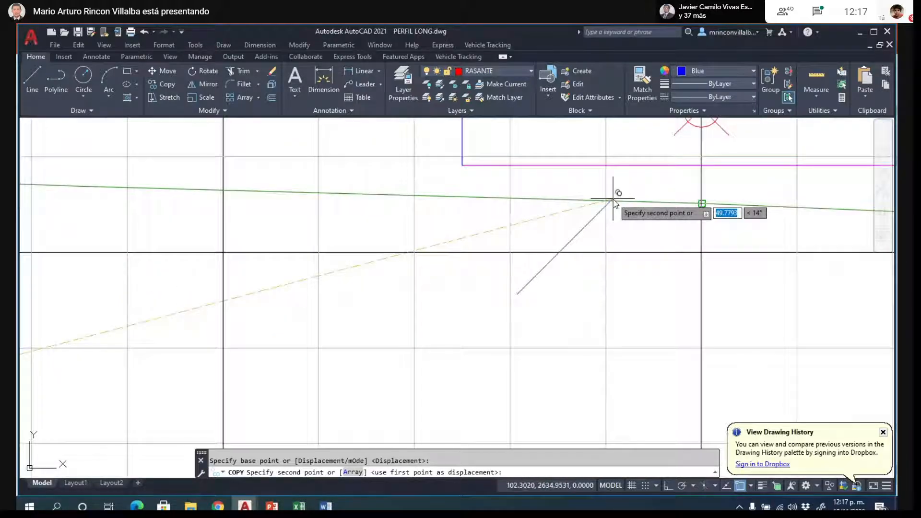
left_click(462, 166)
key("Escape")
- Turn on Ortho mode while trying to mirror the left fill slope about a vertical line through the box's lower left corner
type("M")
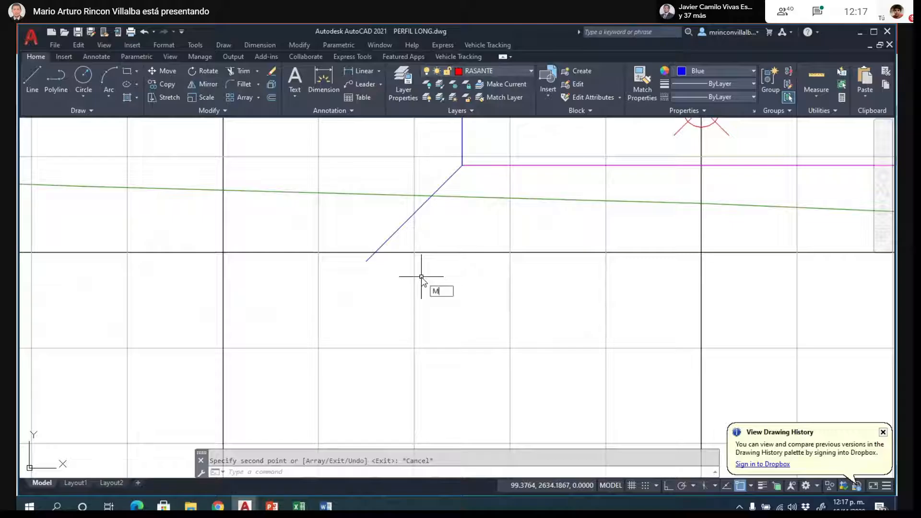
type("I")
key("Return")
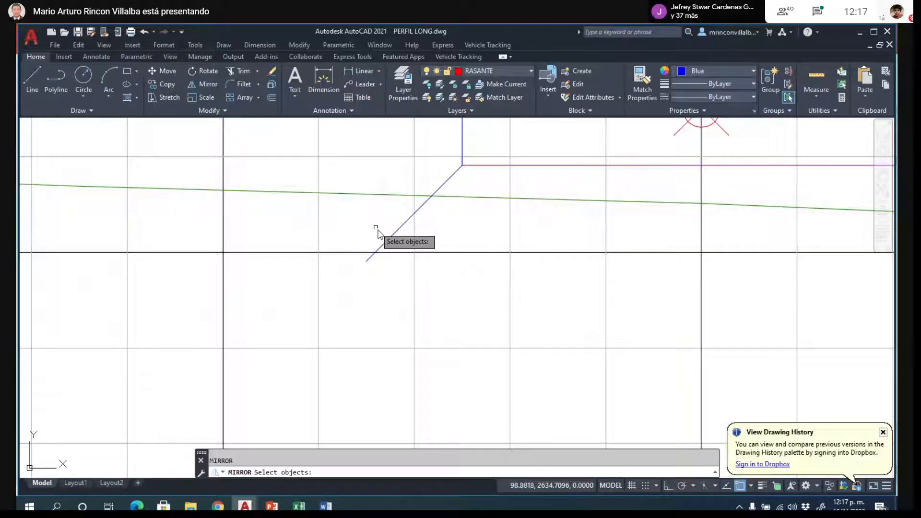
left_click(389, 239)
key("Return")
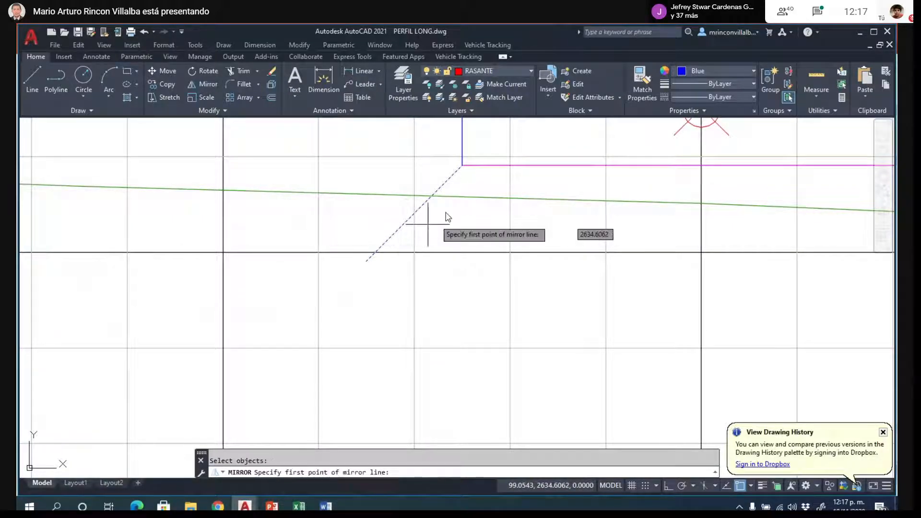
left_click(463, 166)
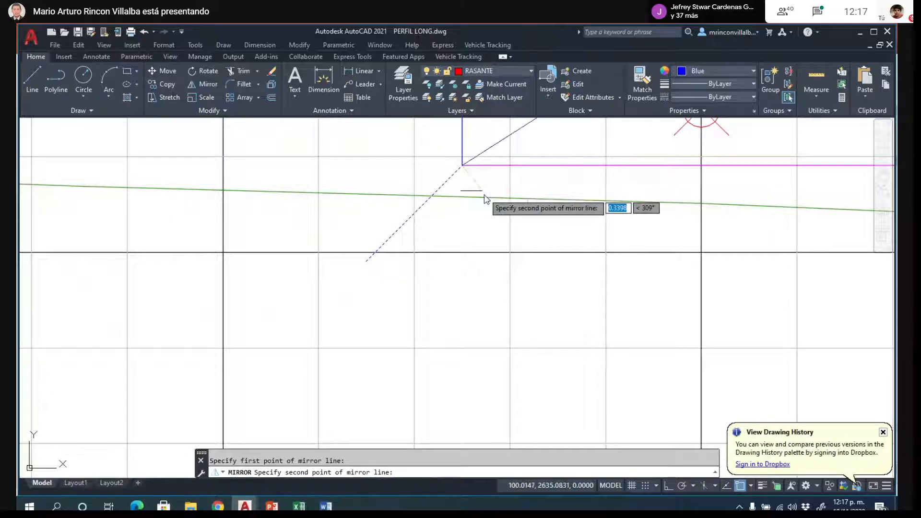
left_click(669, 486)
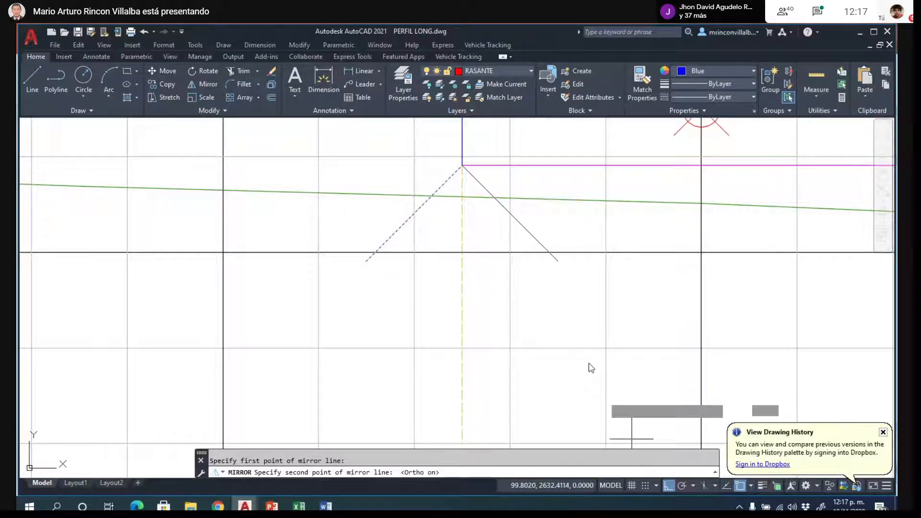
left_click(579, 317)
key("Escape")
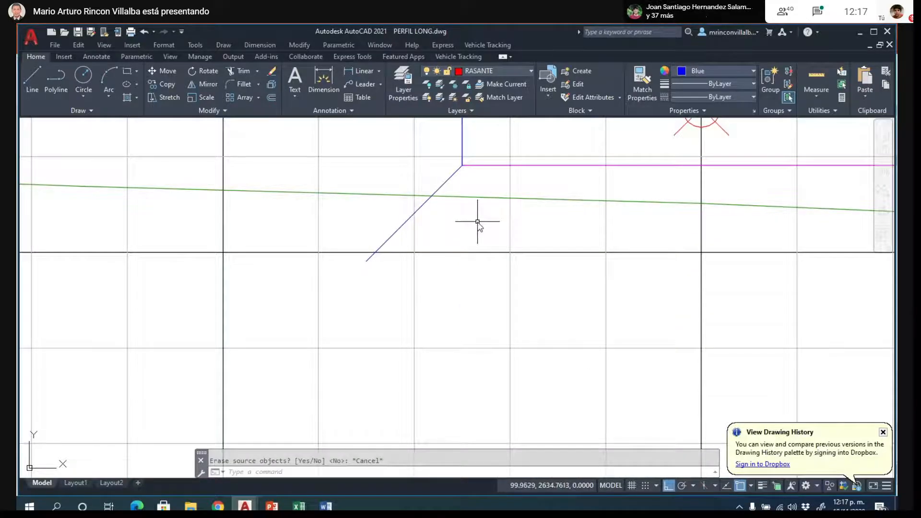
type("MI")
key("Return")
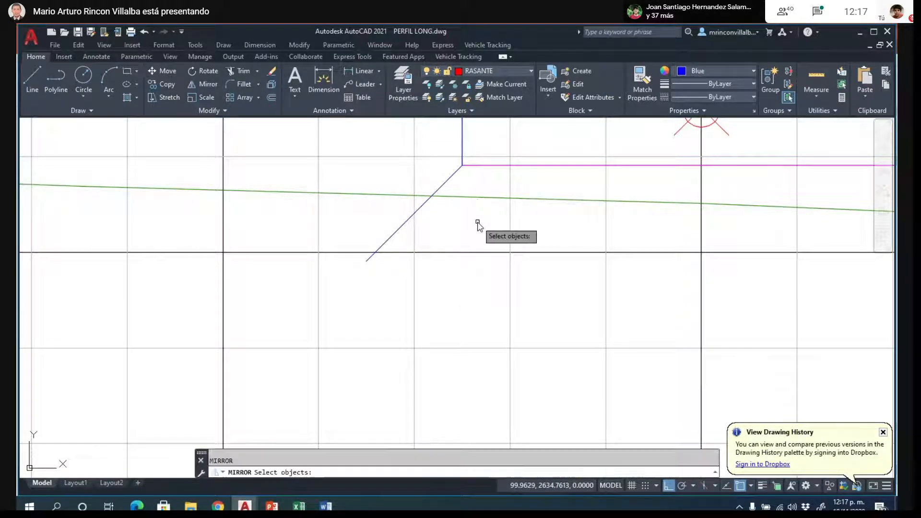
left_click(421, 207)
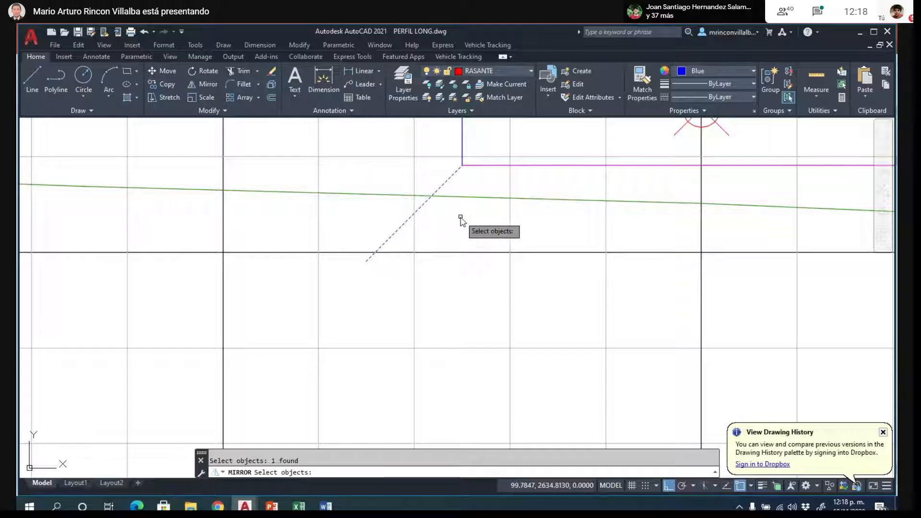
key("Return")
left_click(462, 165)
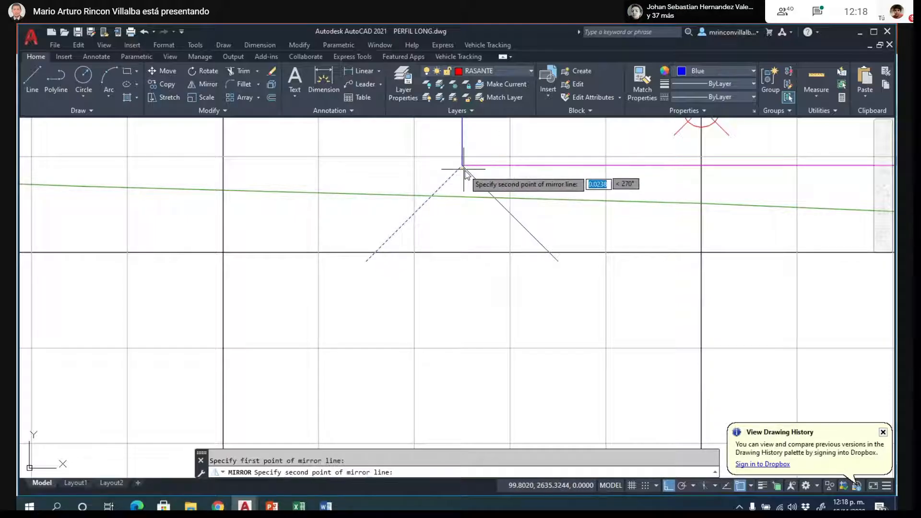
left_click(464, 170)
left_click(490, 209)
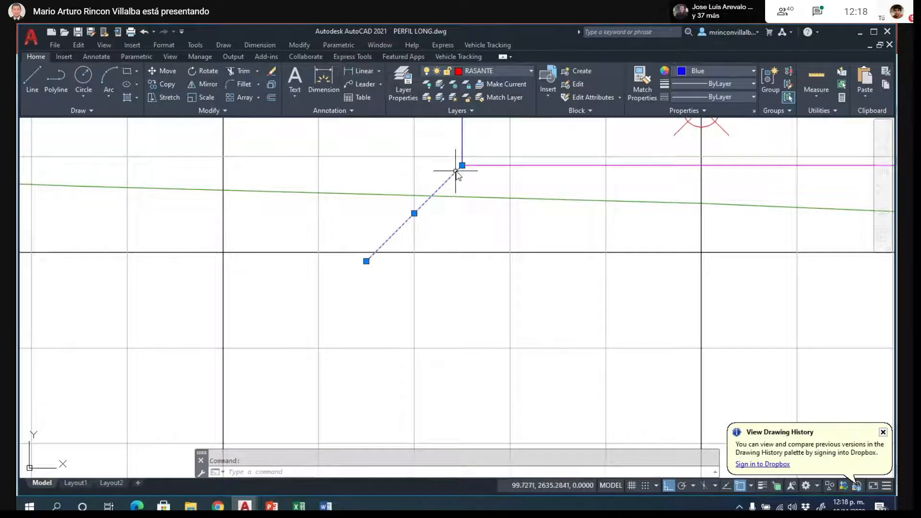
- Mirror K0+010's left fill slope about a vertical axis through the box's lower left corner, keeping the source line
type("mi")
key("Return")
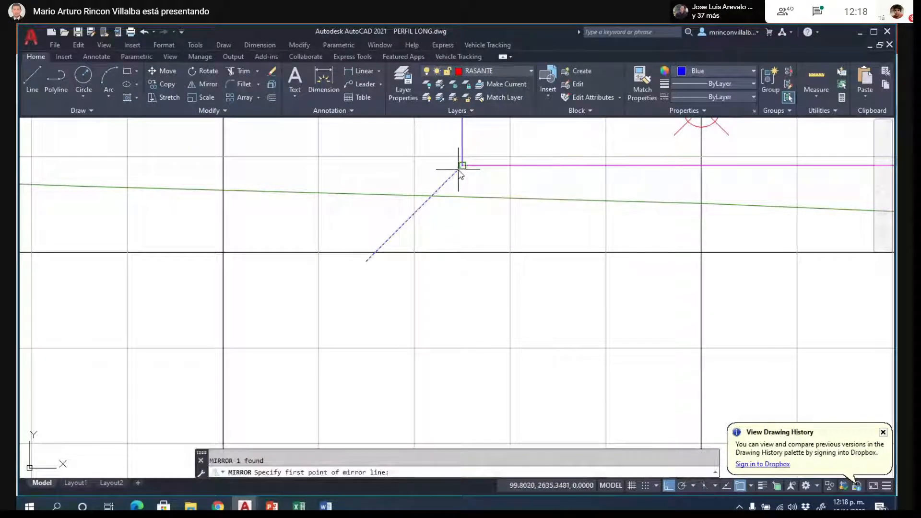
left_click(462, 166)
left_click(525, 231)
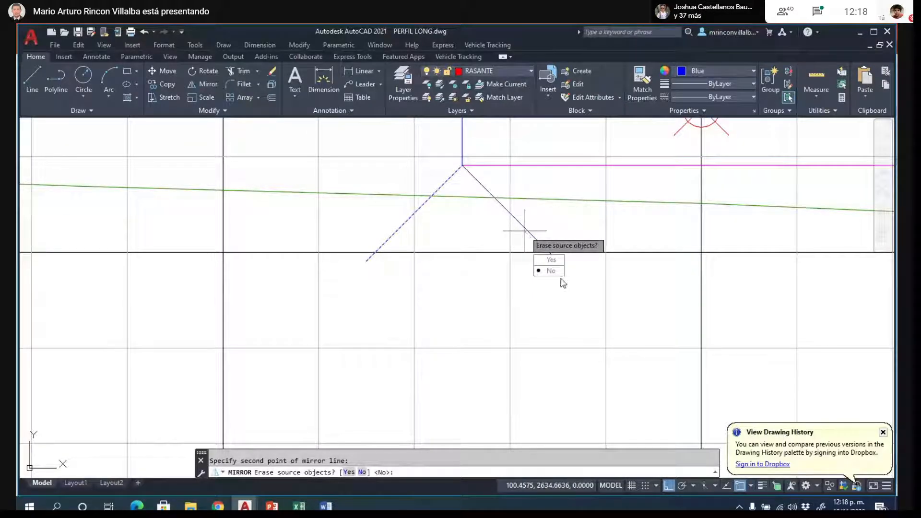
key("Return")
scroll(399, 317, "down", 2)
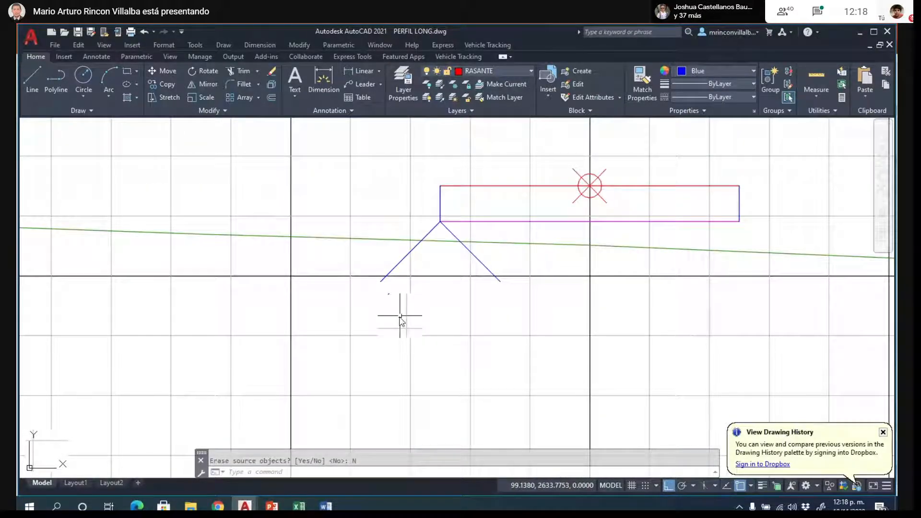
scroll(400, 317, "down", 2)
type("pr")
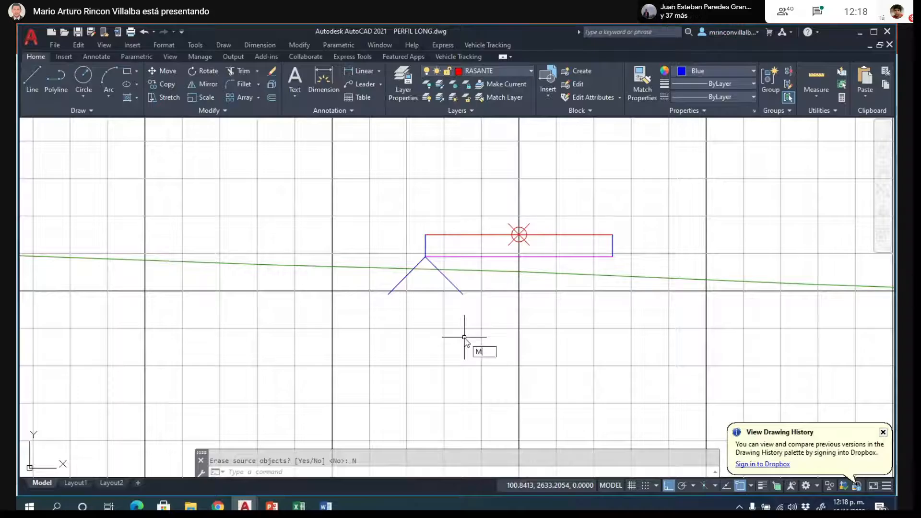
key("Return")
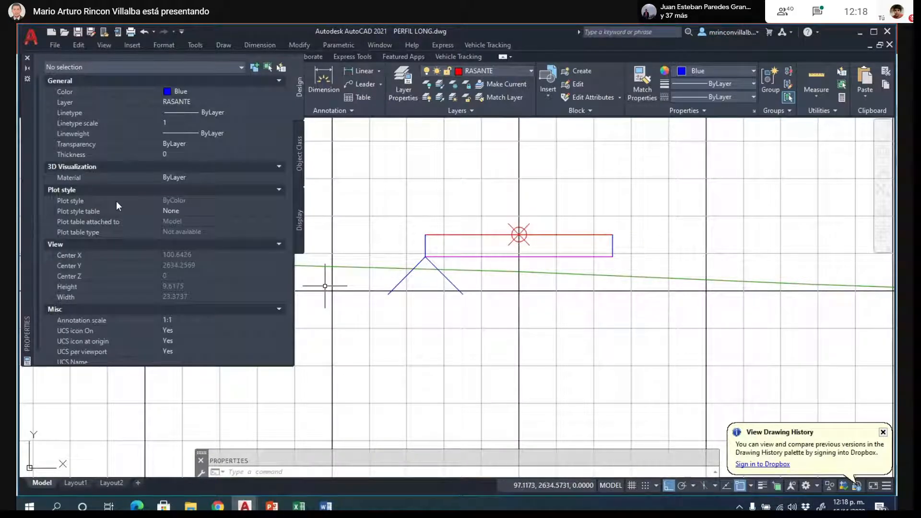
left_click(27, 58)
key("Escape")
- Move the mirrored slope line by its upper end from the box's lower left corner to its lower right corner
type("m")
key("Return")
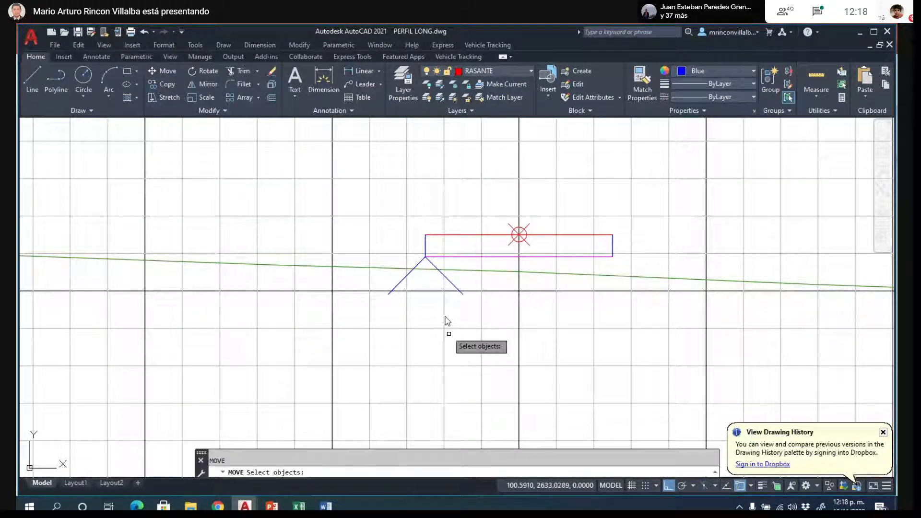
left_click(451, 282)
key("Return")
left_click(425, 257)
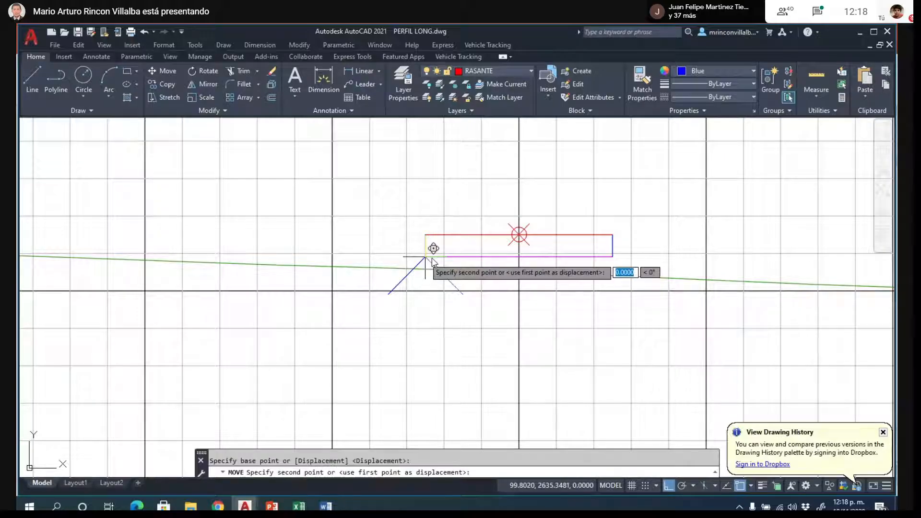
left_click(609, 259)
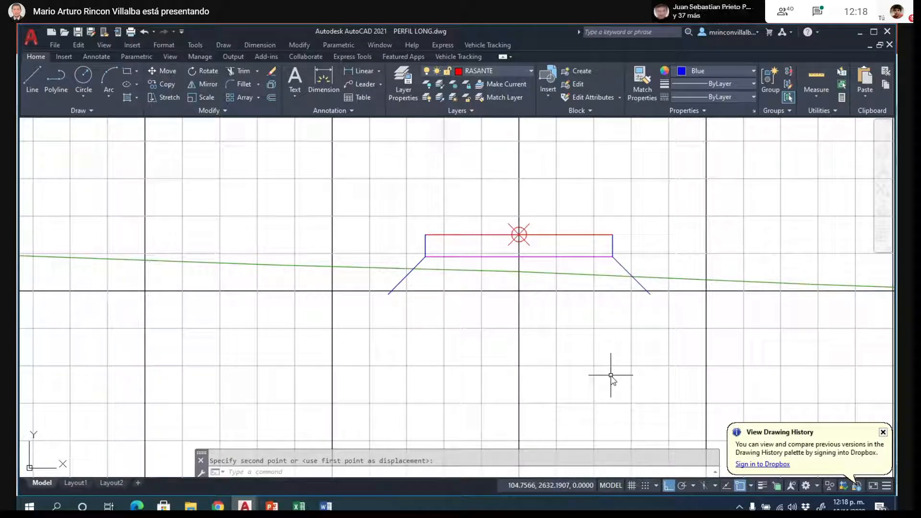
scroll(657, 236, "up", 4)
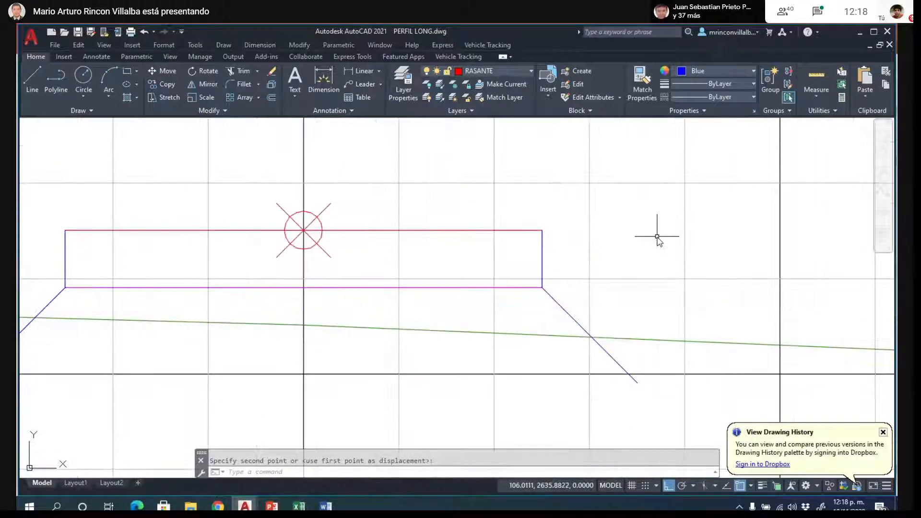
scroll(657, 236, "down", 2)
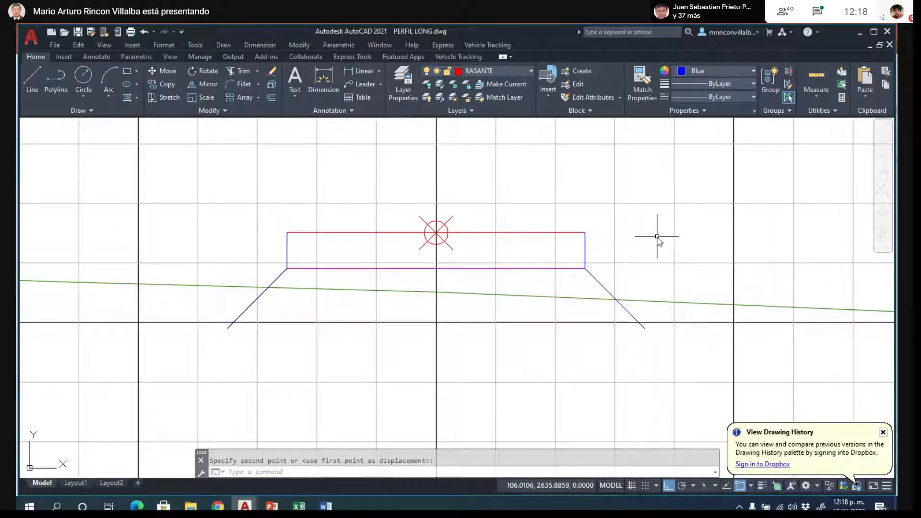
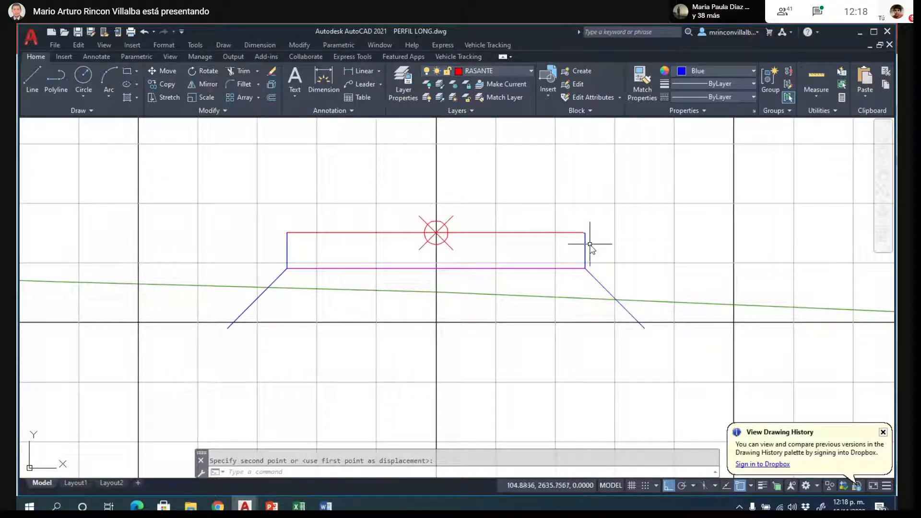
- Copy K0+010's right fill slope line by its upper end from the box's lower right corner to its upper right corner
left_click(597, 279)
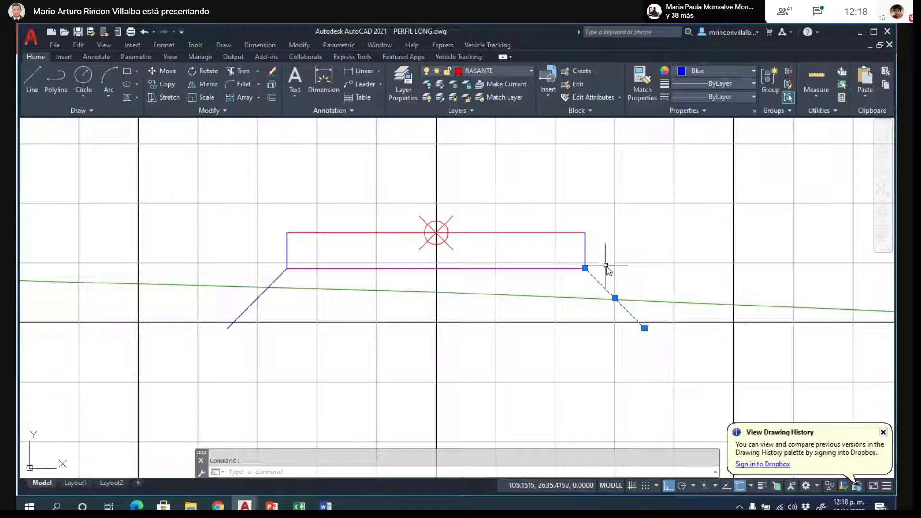
key("Escape")
scroll(654, 272, "up", 2)
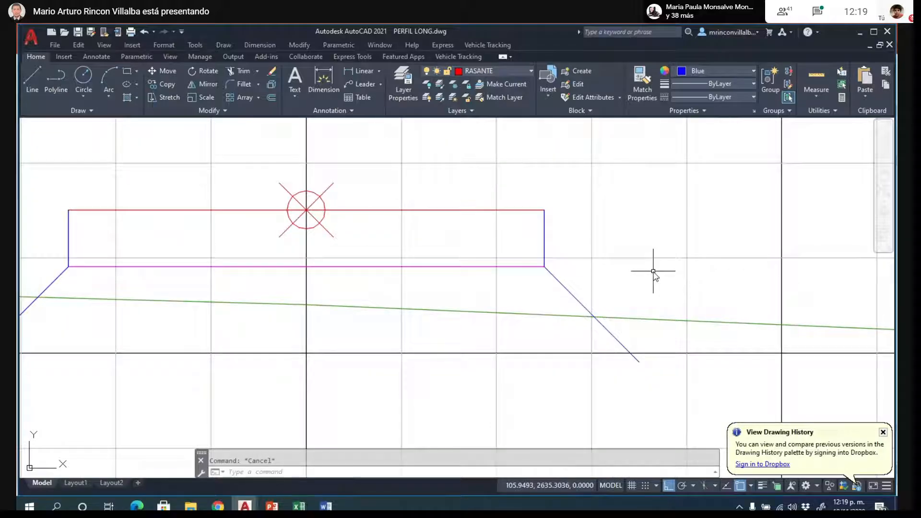
type("COPY")
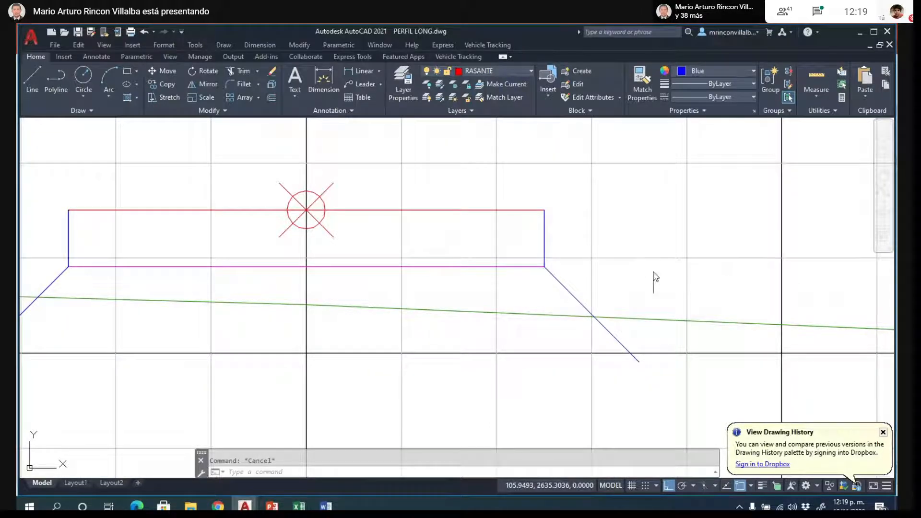
key("Return")
left_click(571, 294)
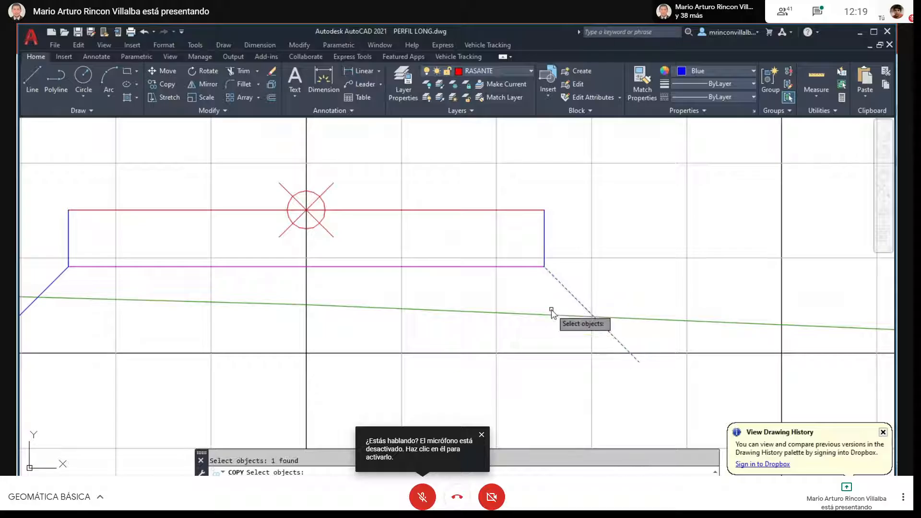
key("Return")
left_click(544, 267)
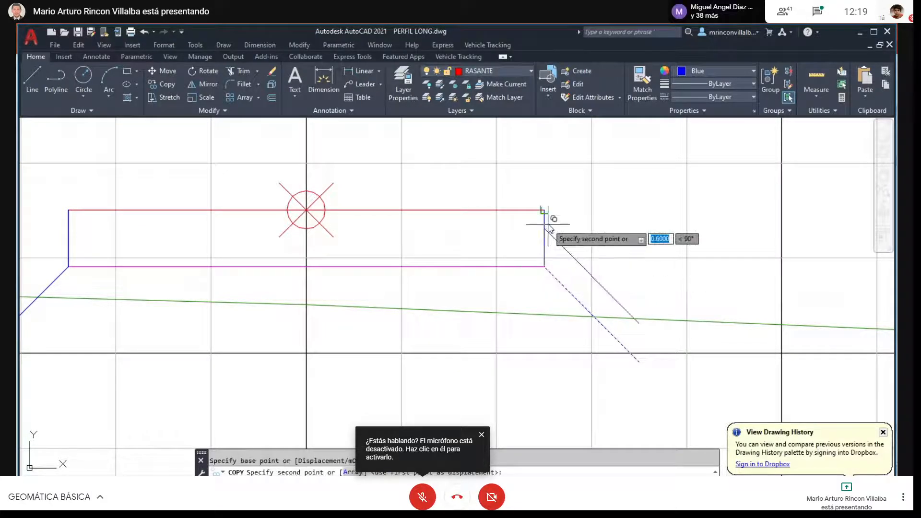
left_click(544, 210)
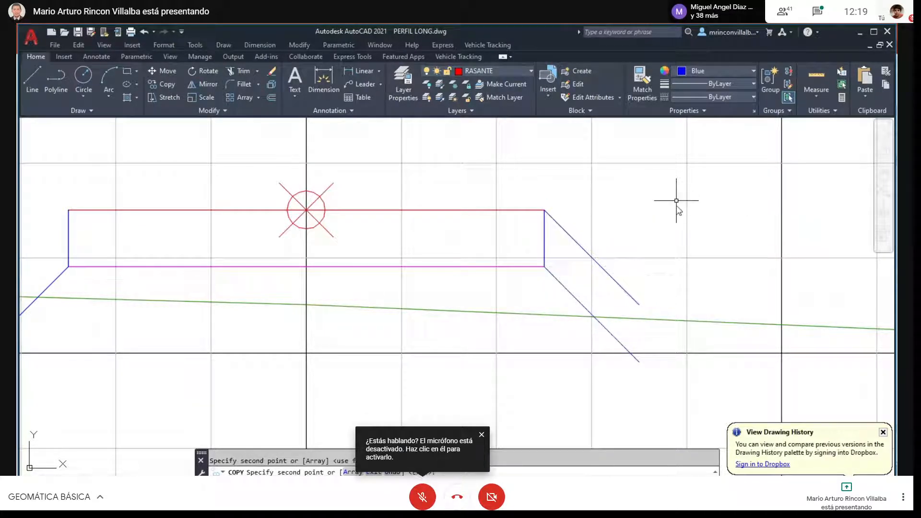
key("Return")
scroll(658, 293, "down", 2)
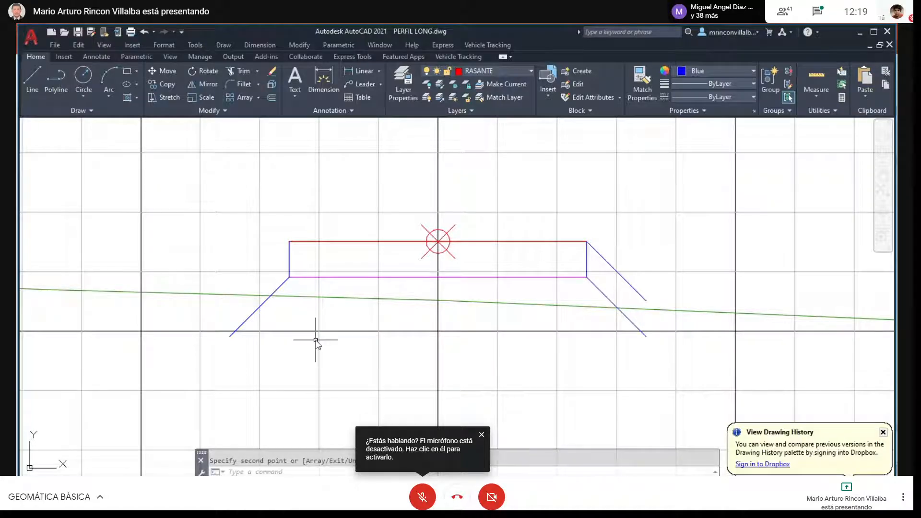
- Copy K0+010's left fill slope line by its upper end from the box's lower left corner to its upper left corner
key("Return")
left_click(279, 288)
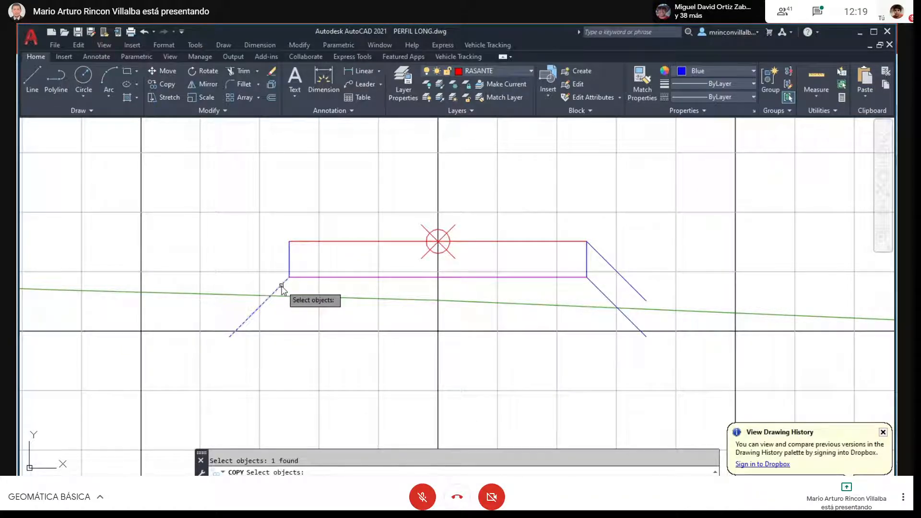
key("Return")
left_click(290, 277)
left_click(289, 241)
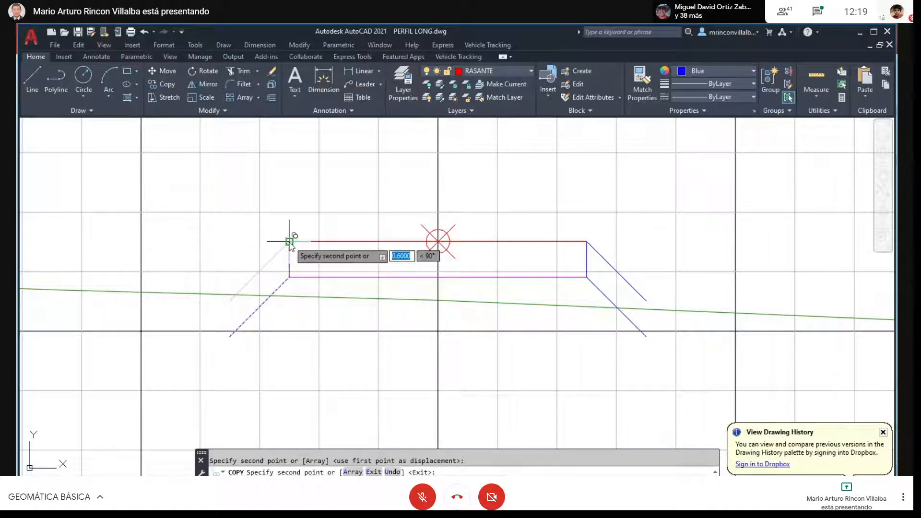
key("Escape")
- Extend the magenta bottom line of K0+010's box at both ends to the slope lines starting from the upper corners
type("E")
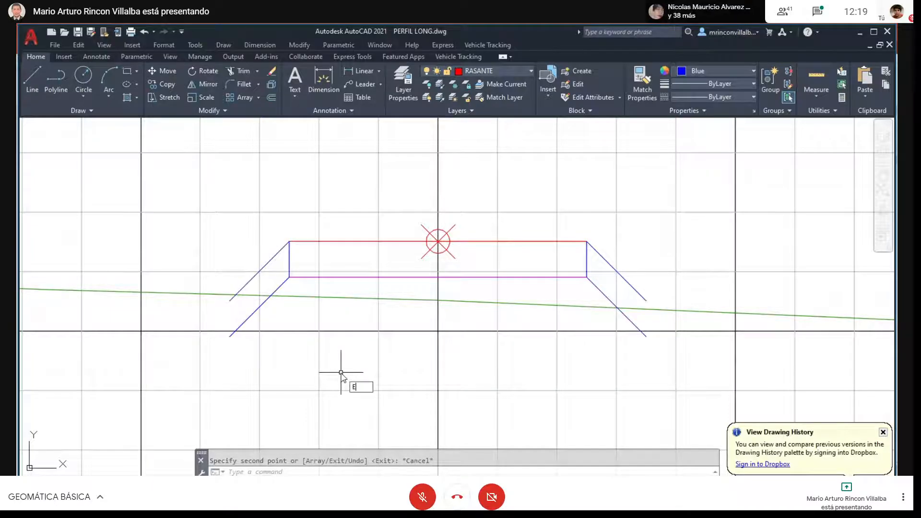
type("X")
key("Return")
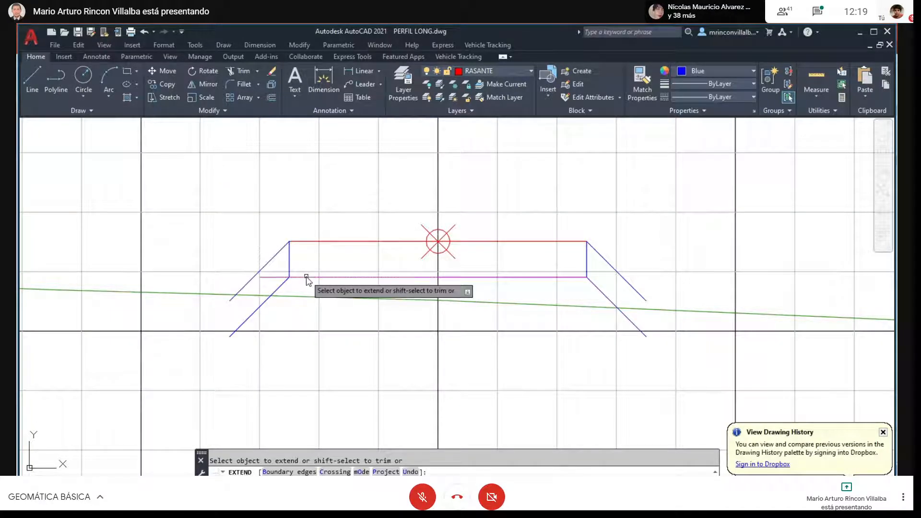
left_click(272, 277)
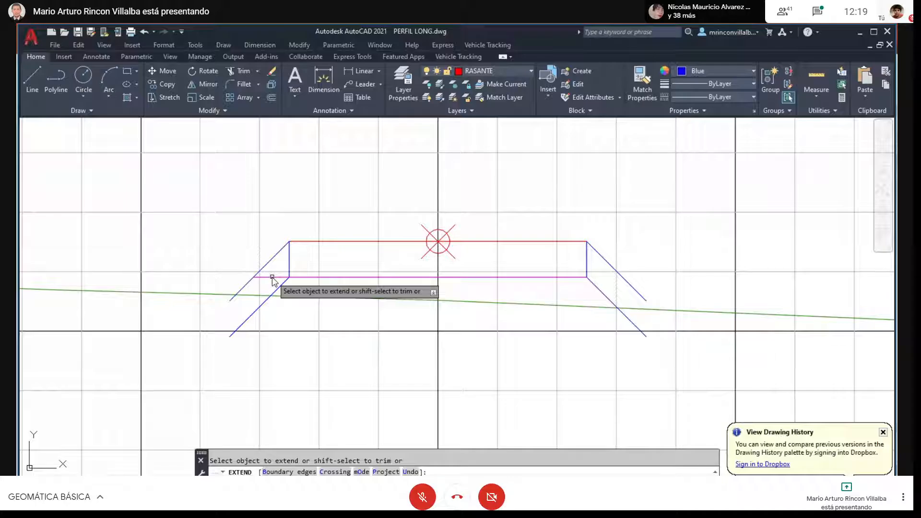
left_click(583, 278)
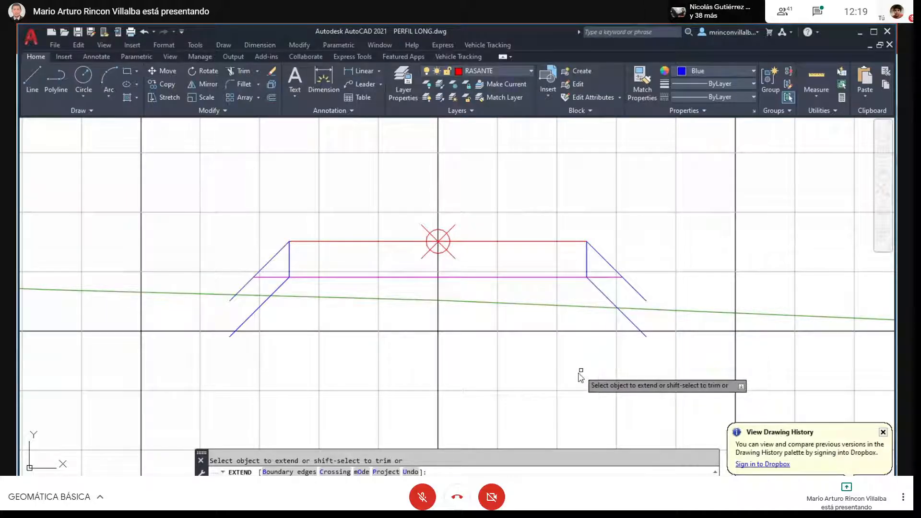
key("Escape")
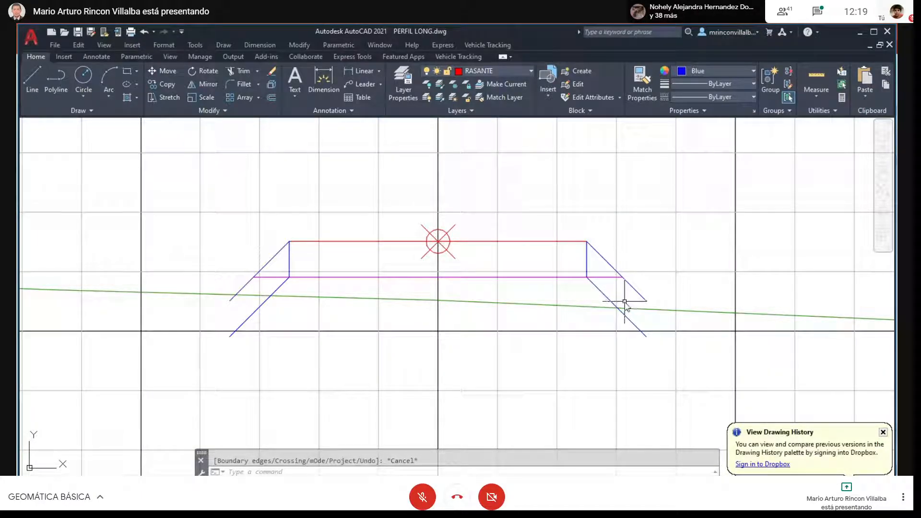
- Trim both upper slope lines of K0+010 below the extended magenta line
key("Return")
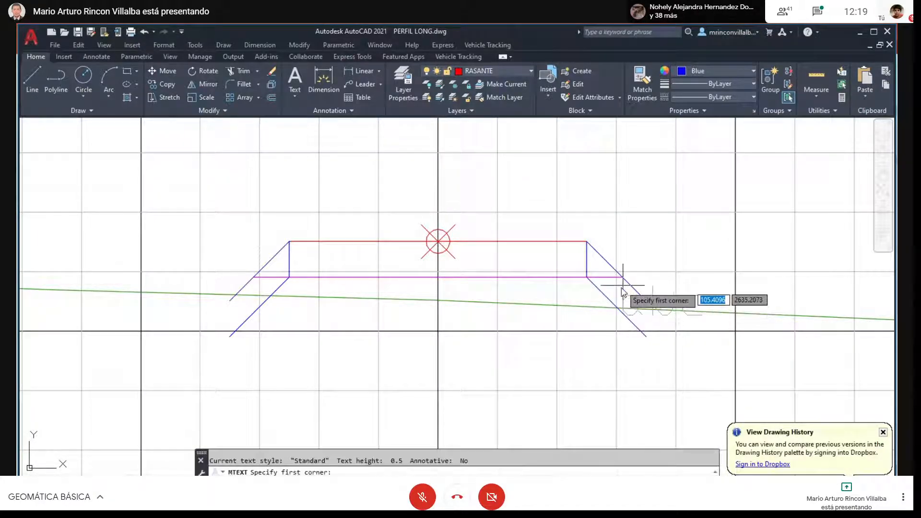
key("Escape")
type("tr")
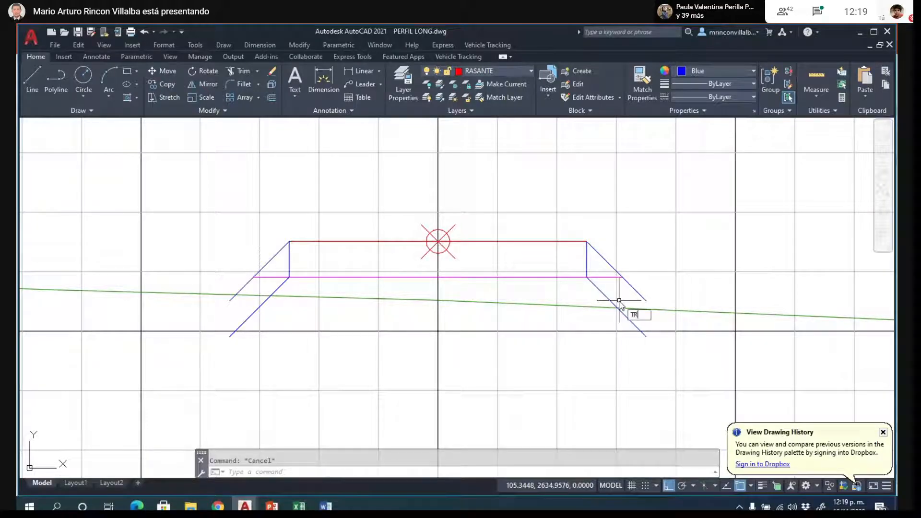
key("Return")
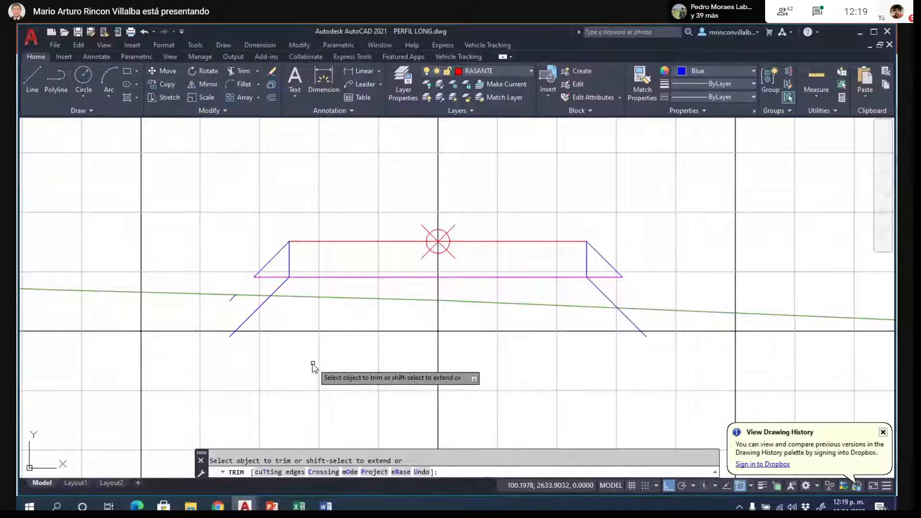
key("Escape")
key("Escape")
key("F11")
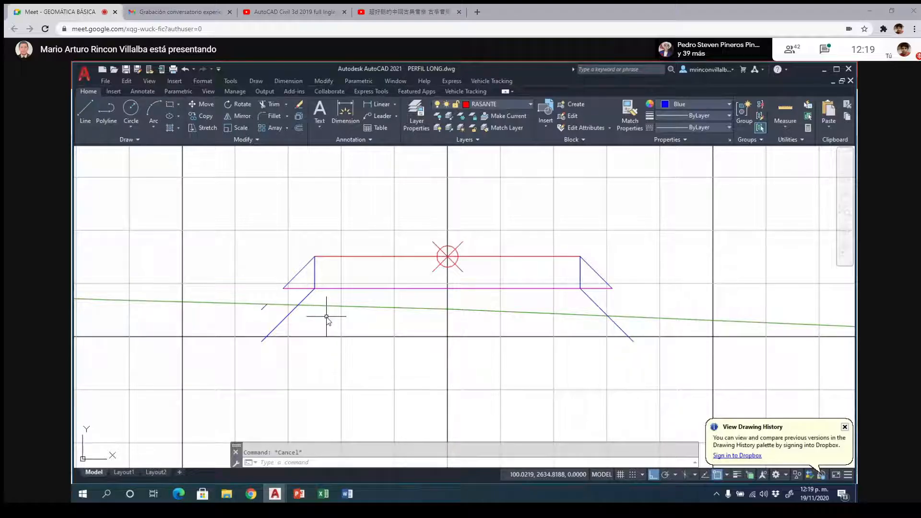
key("F11")
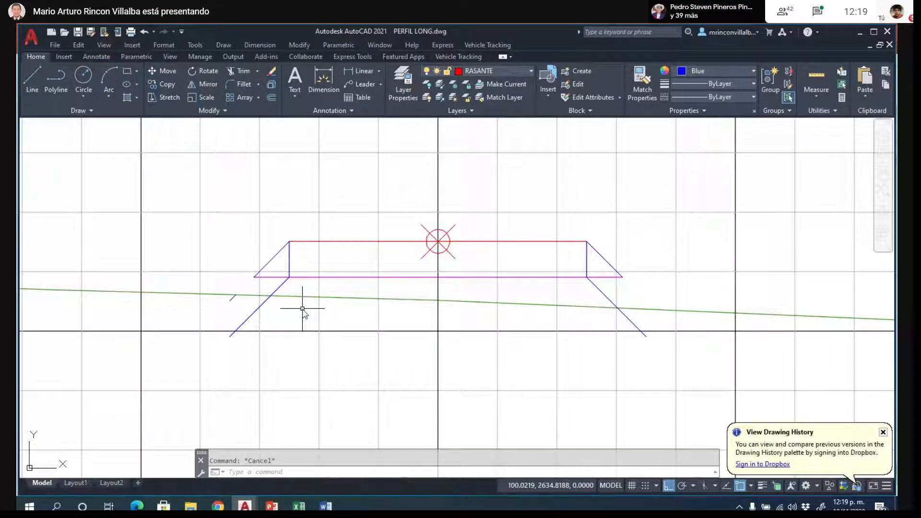
- Move the lower left slope line by its upper end from the box's corner to the left end of the extended magenta line
type("VE")
key("Return")
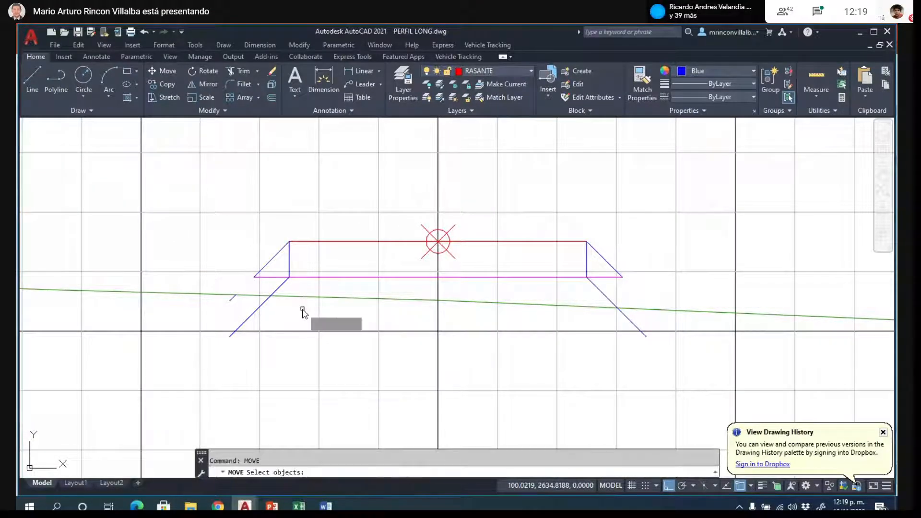
left_click(283, 280)
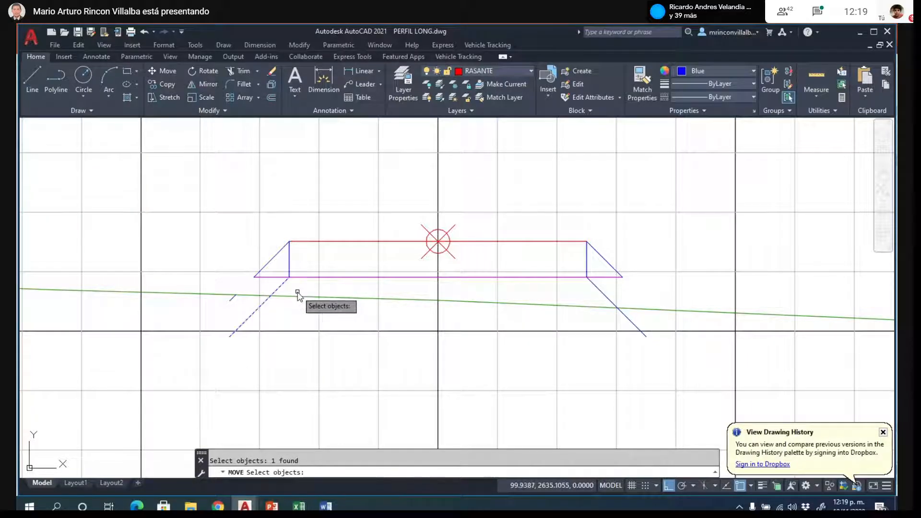
key("Return")
left_click(290, 278)
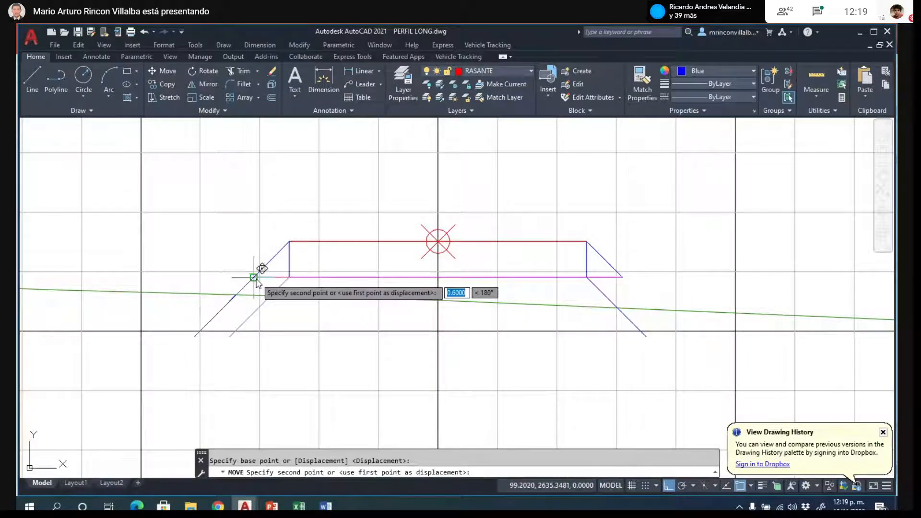
left_click(254, 276)
- Move the lower right slope line by its upper end from the box's corner to the right end of the extended magenta line
key("Return")
left_click(600, 290)
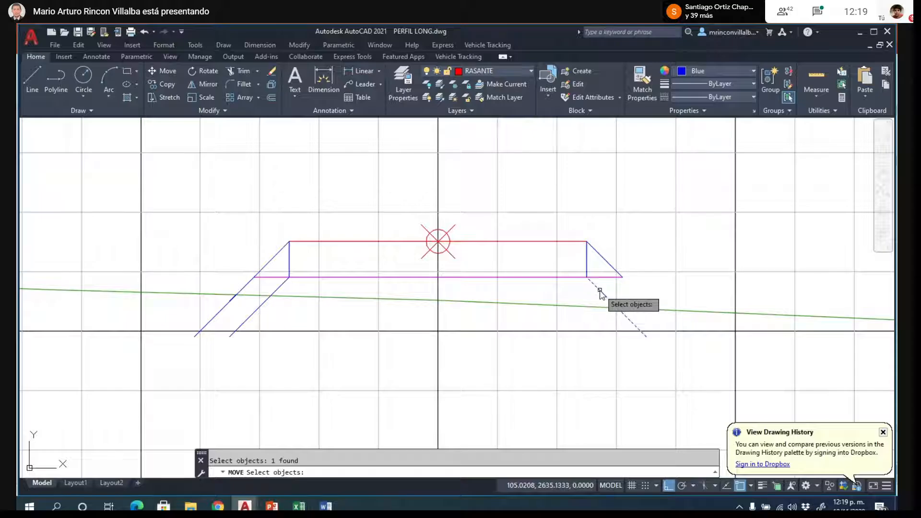
key("Return")
left_click(587, 278)
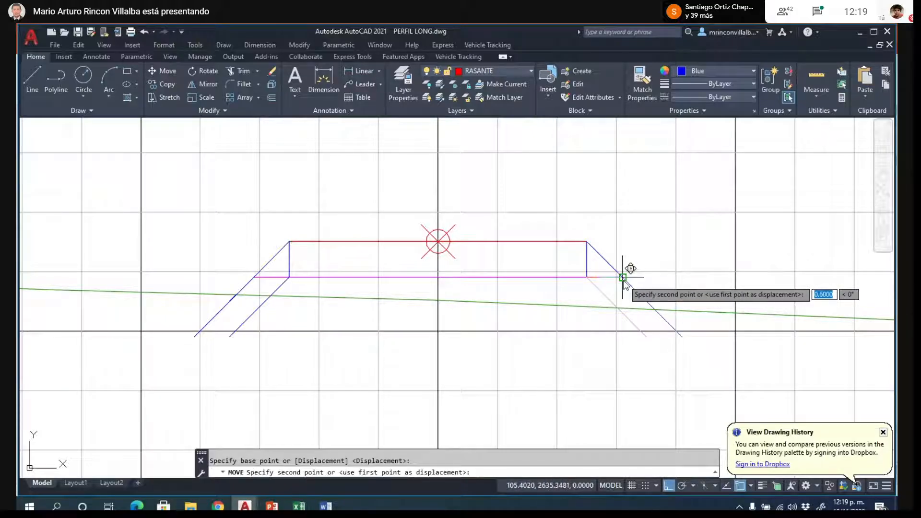
left_click(623, 277)
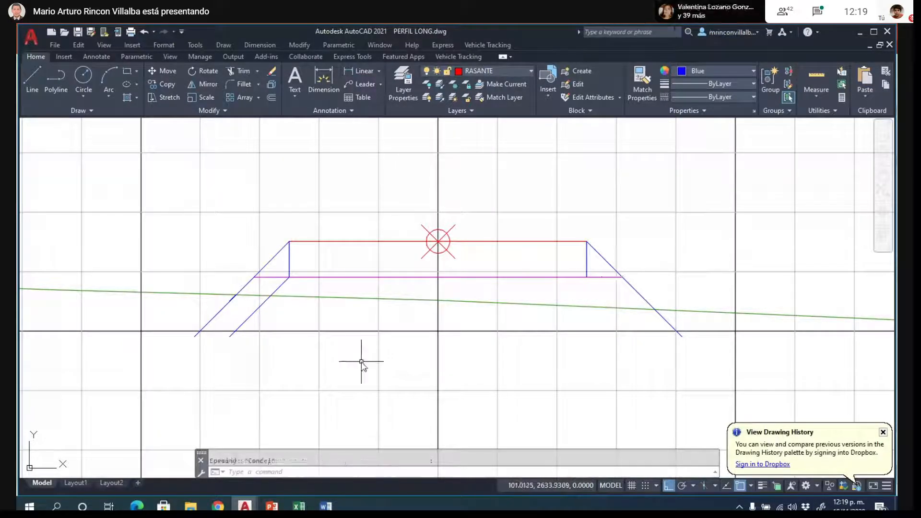
- Erase the duplicate slope line at the box's lower left corner and trim both fill slopes below the green terrain line
left_click(284, 287)
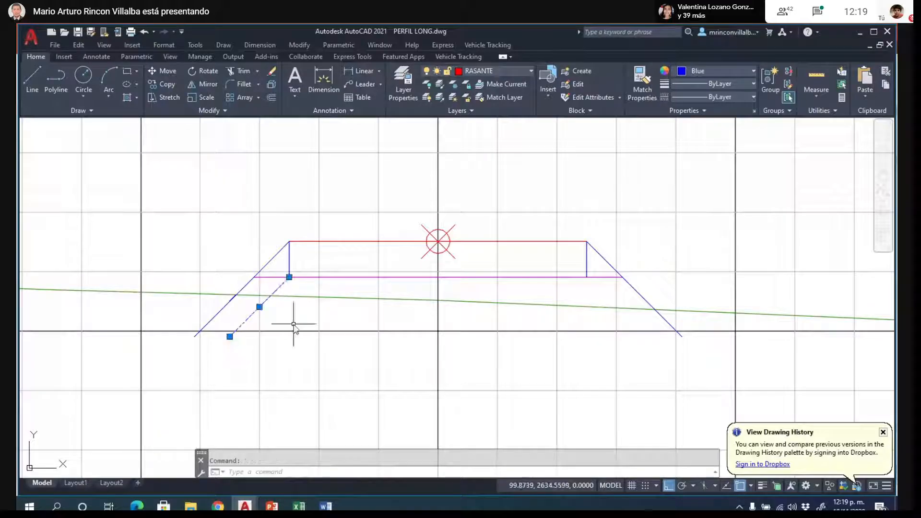
key("Delete")
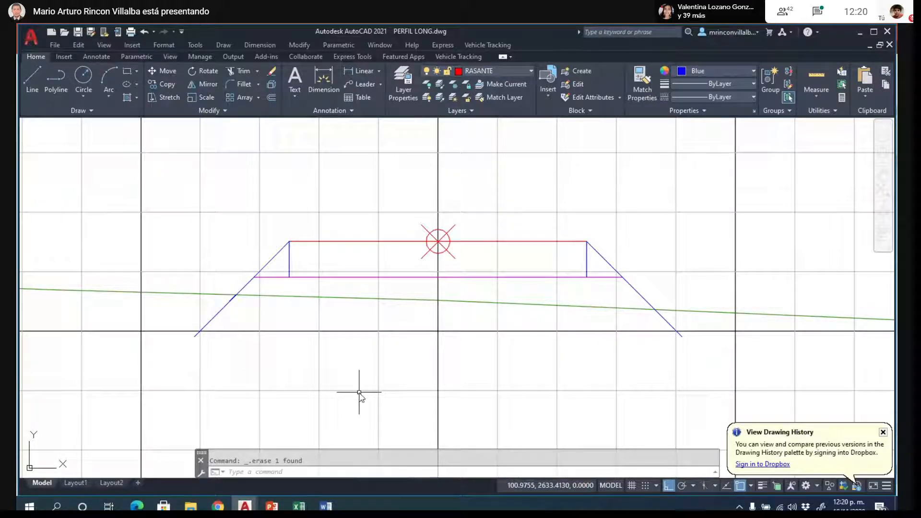
type("tr")
key("Return")
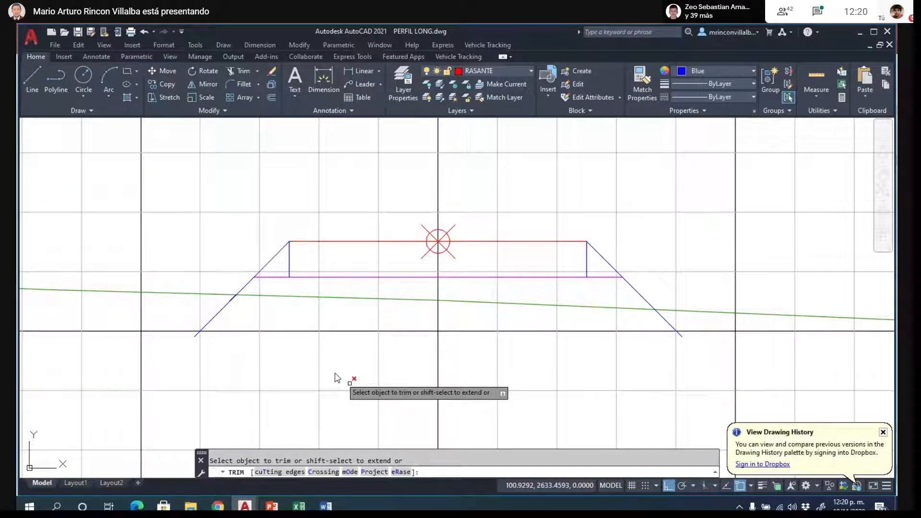
left_click(228, 301)
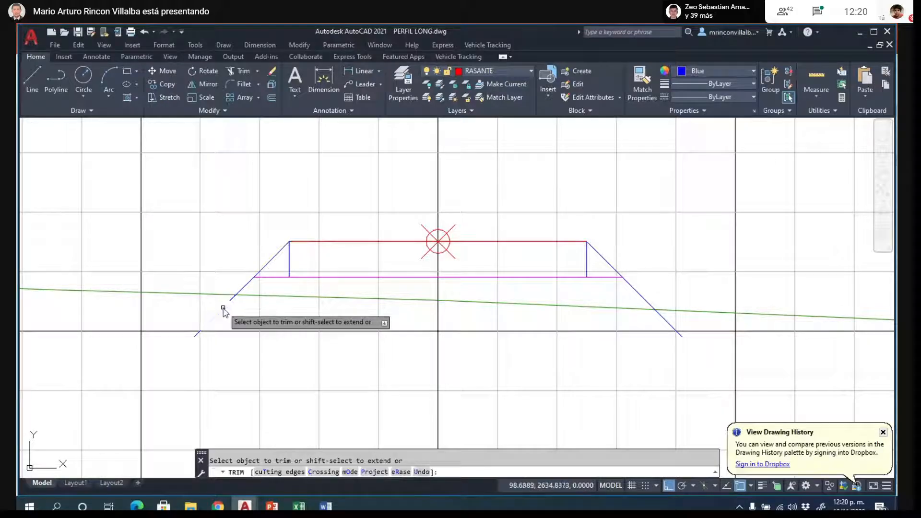
left_click(665, 318)
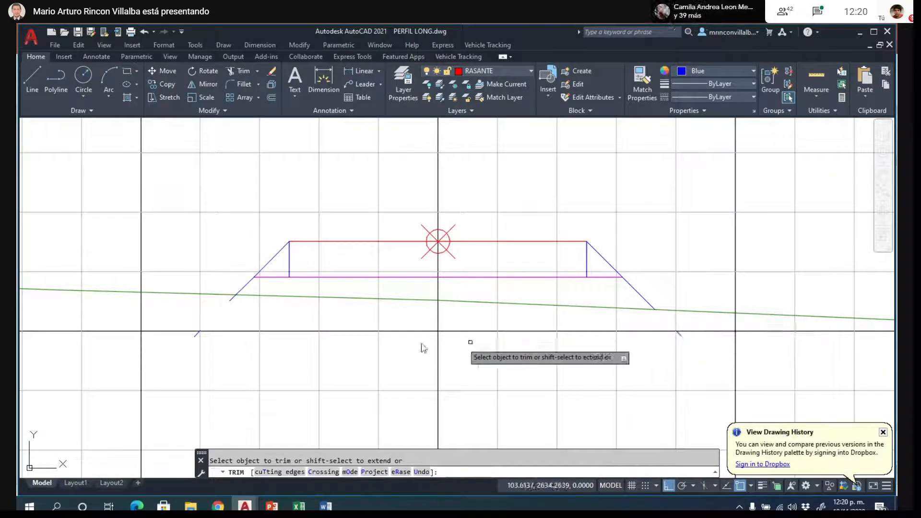
key("Escape")
- Erase the leftover slope line fragments below the terrain line on both sides of K0+010
left_click(233, 298)
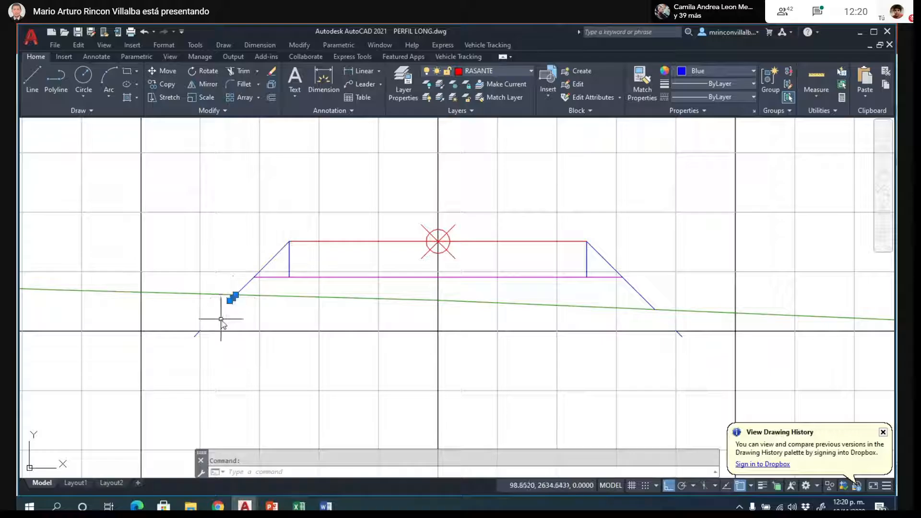
key("Delete")
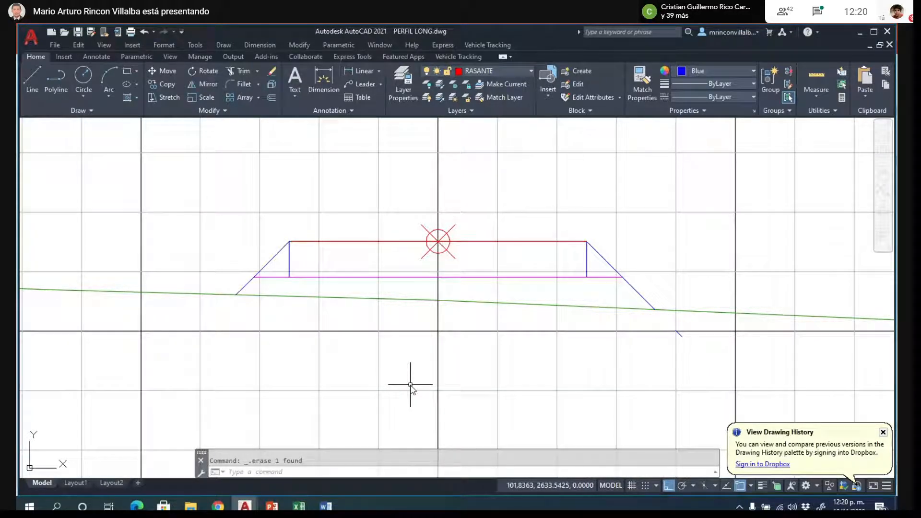
scroll(410, 384, "up", 4)
scroll(412, 381, "down", 6)
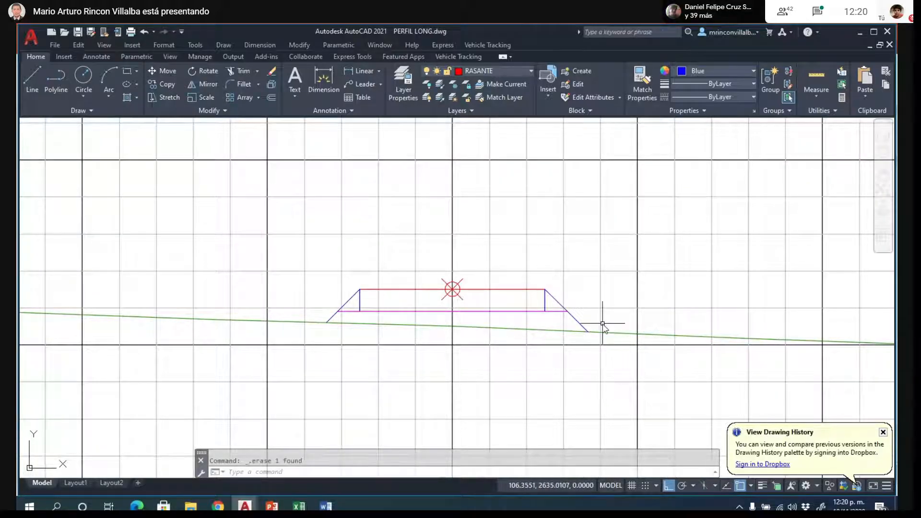
scroll(602, 324, "up", 2)
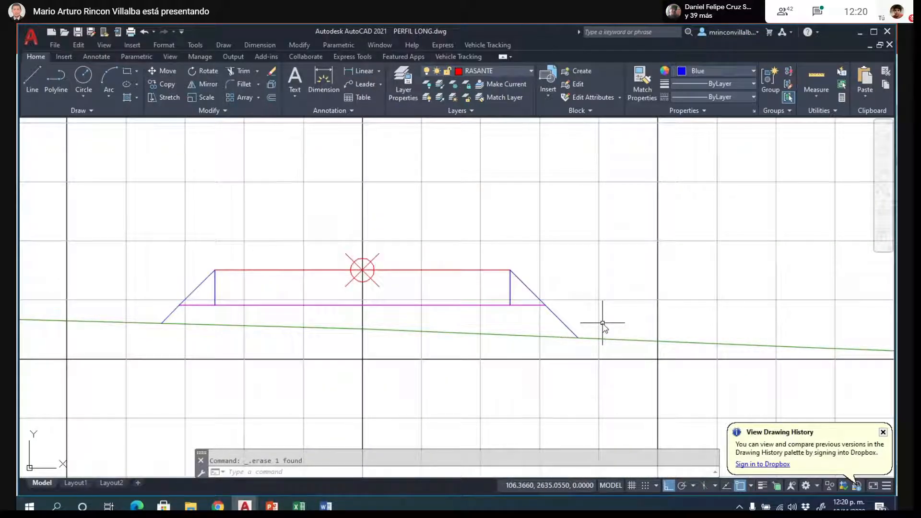
- Draw a closed polyline around K0+010's lower fill area, following the lower slopes, the extended magenta line and the terrain through the centre axis
key("Return")
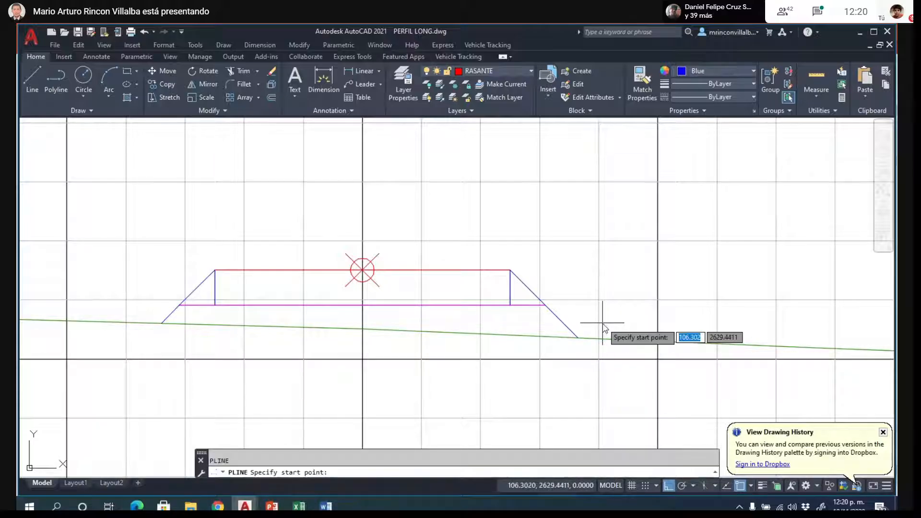
left_click(162, 324)
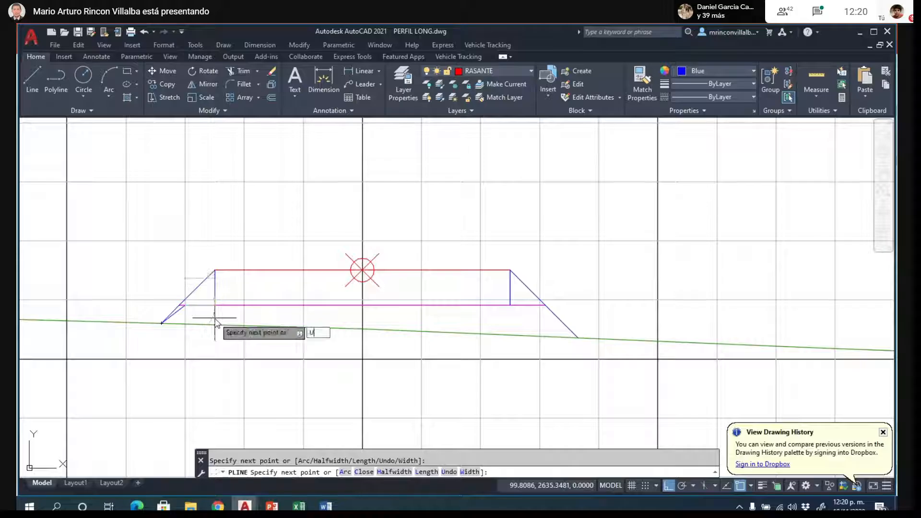
type("U")
key("Return")
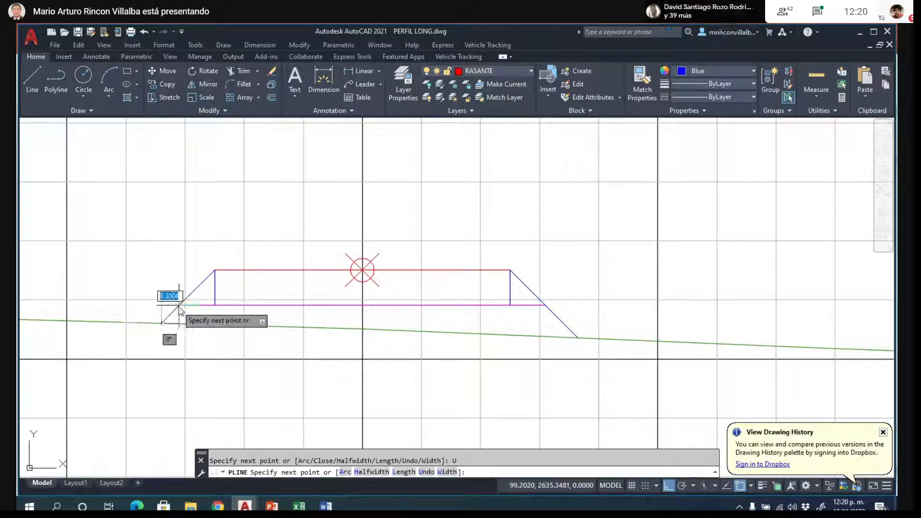
left_click(178, 306)
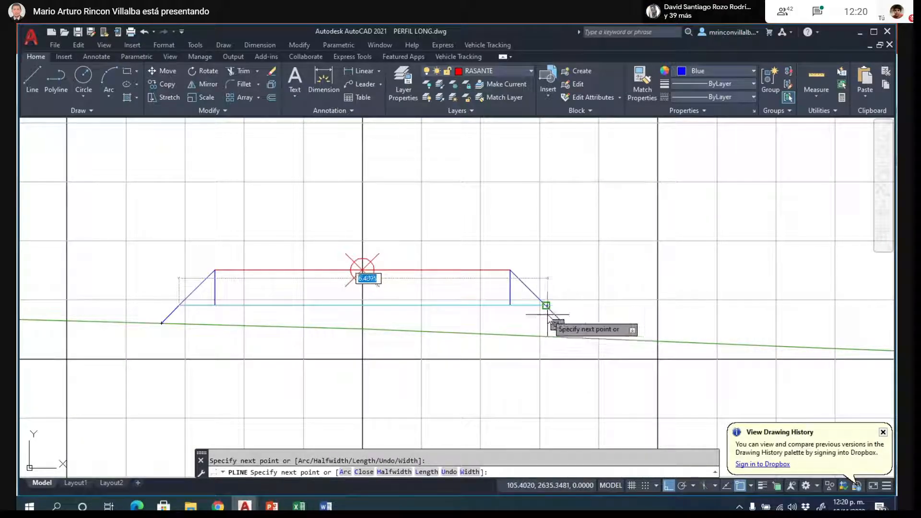
left_click(547, 319)
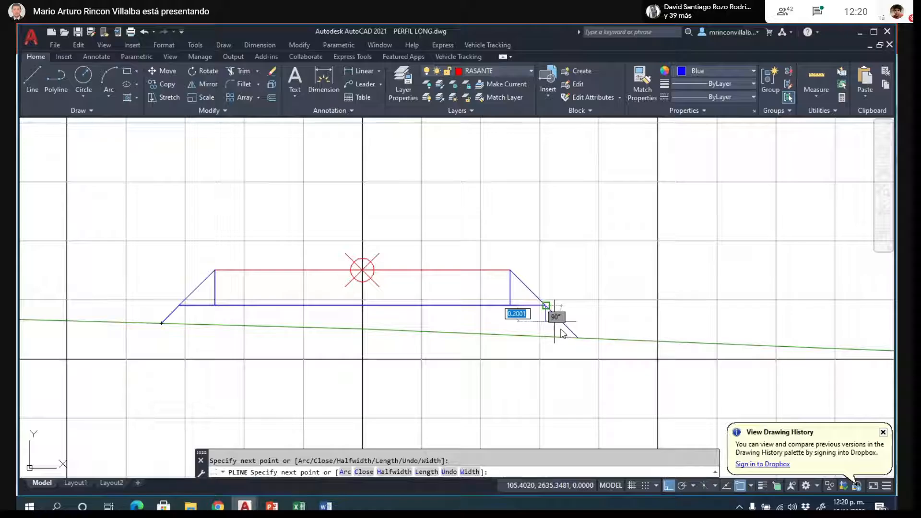
left_click(578, 338)
left_click(357, 329)
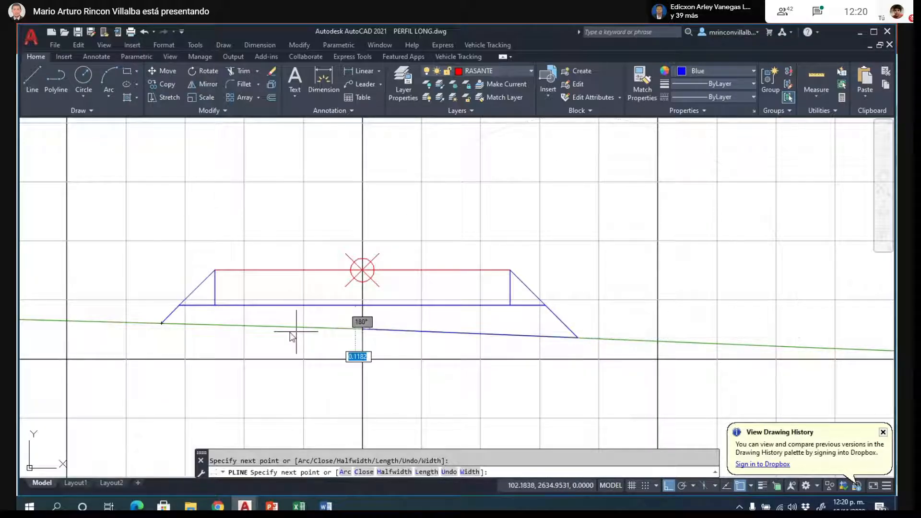
left_click(161, 324)
key("Return")
left_click(168, 318)
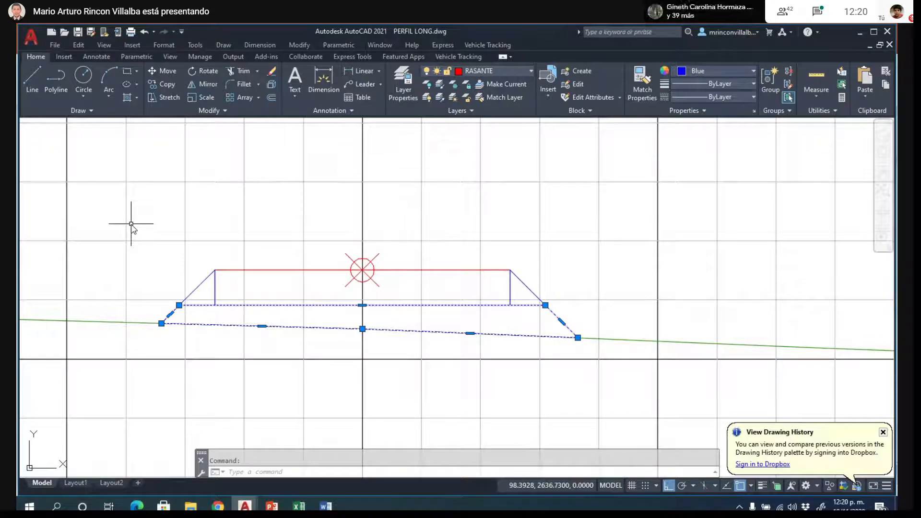
key("Escape")
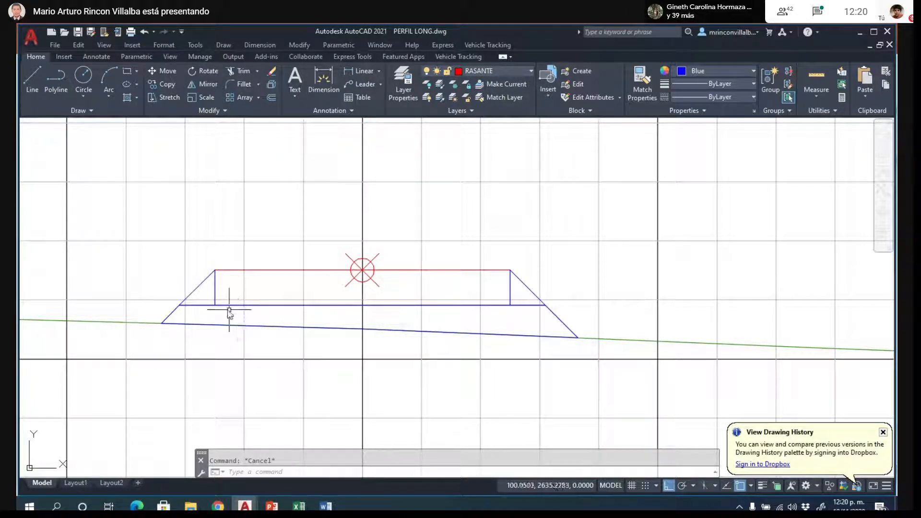
- Inspect K0+010's upper slope lines on both sides and the fill area polyline, and dismiss the drawing history notification
left_click(207, 281)
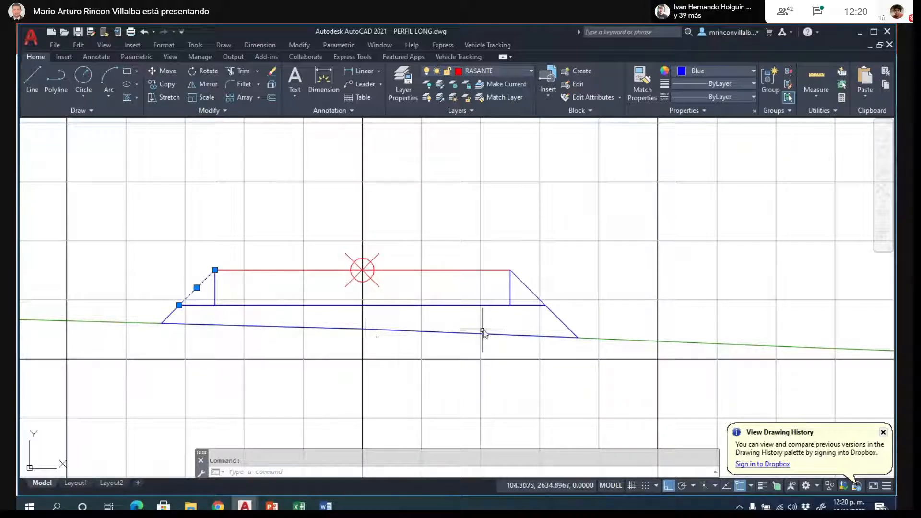
scroll(529, 305, "up", 4)
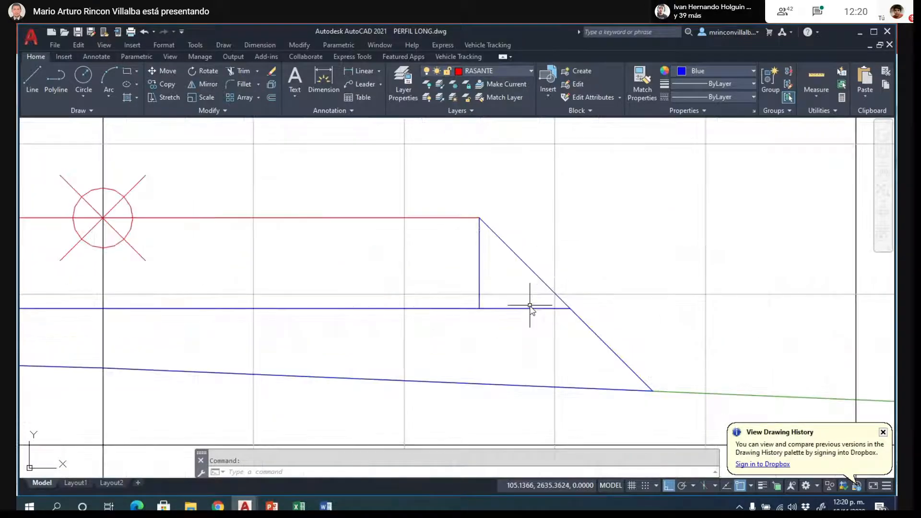
left_click(525, 262)
mouse_move(480, 218)
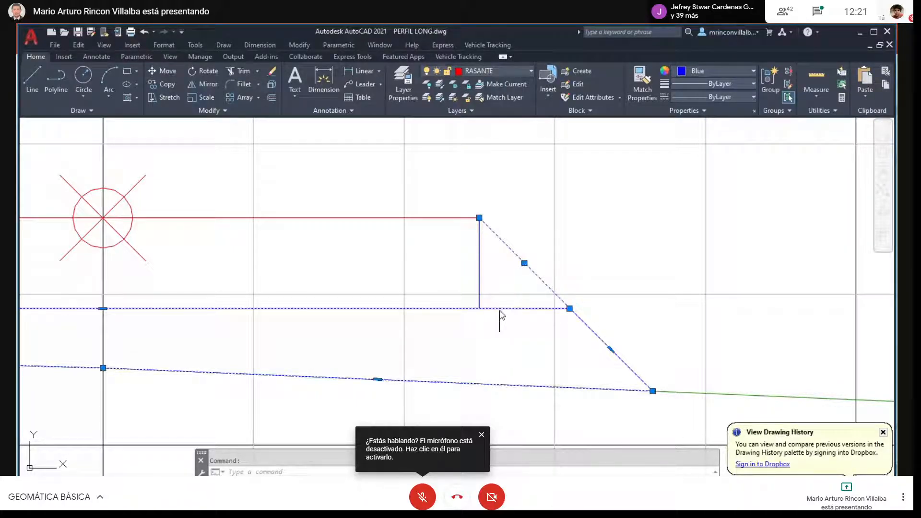
key("Escape")
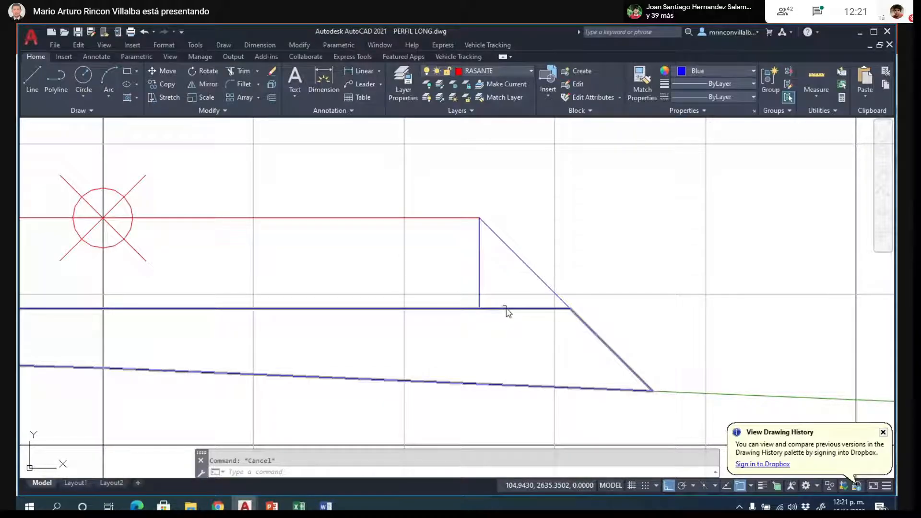
left_click(883, 432)
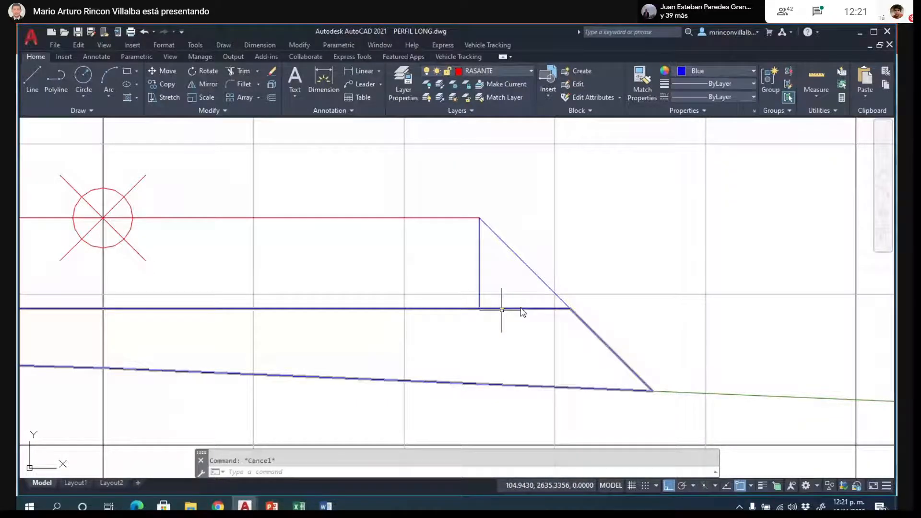
- Review the cross sections from K0+010 through K0+046.18, examining each road box against its terrain line
scroll(595, 263, "down", 6)
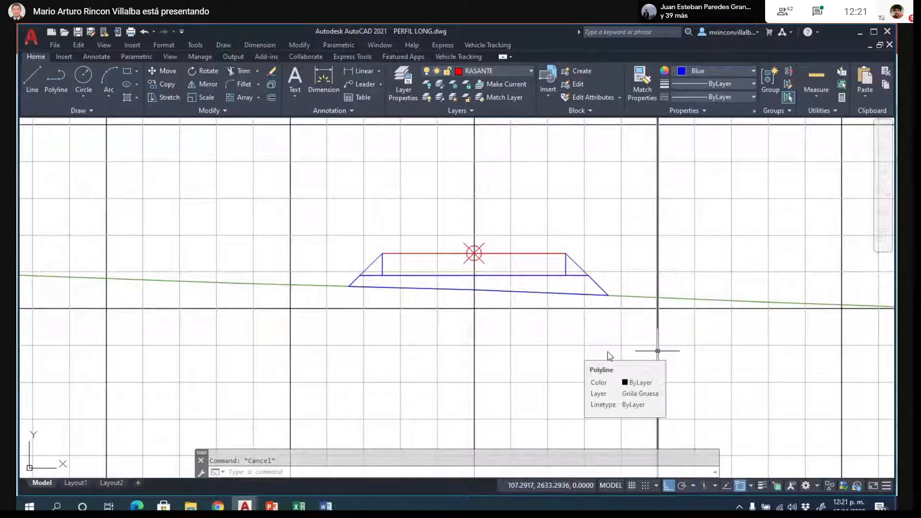
scroll(355, 230, "down", 2)
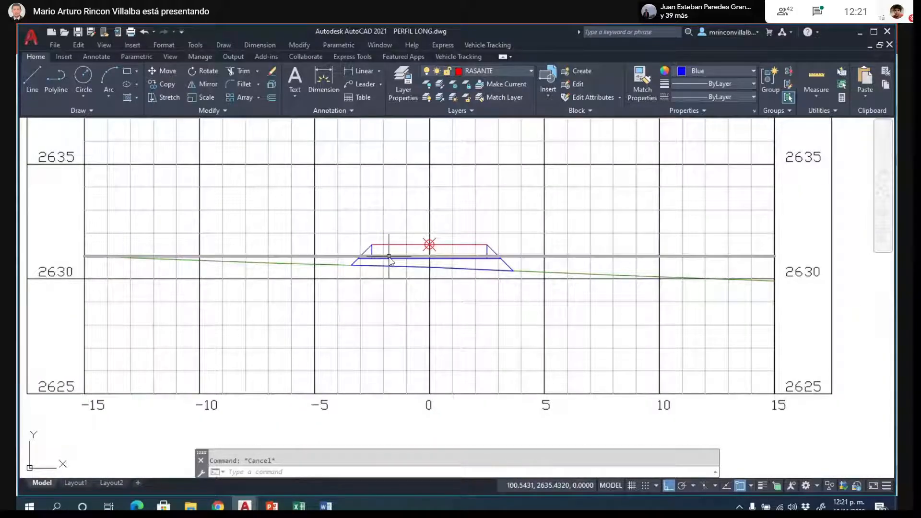
scroll(388, 259, "up", 6)
key("ctrl+d")
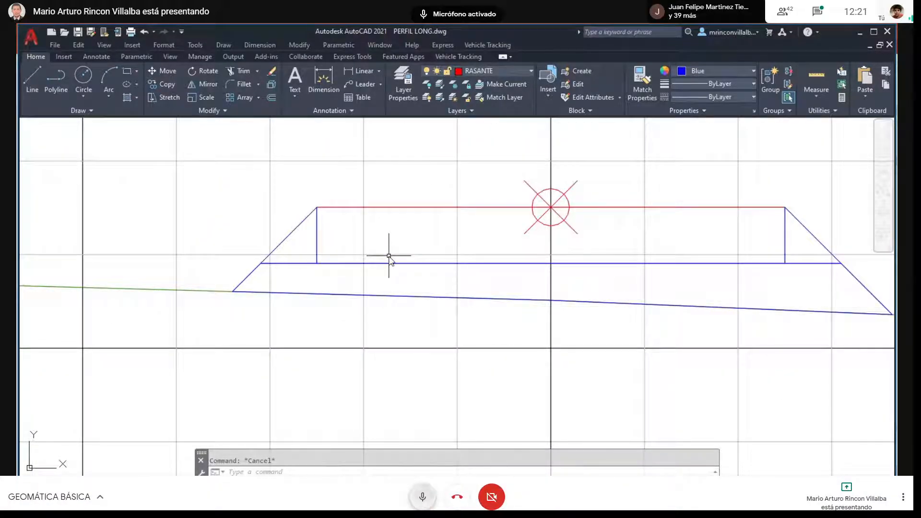
key("ctrl+d")
scroll(494, 282, "down", 4)
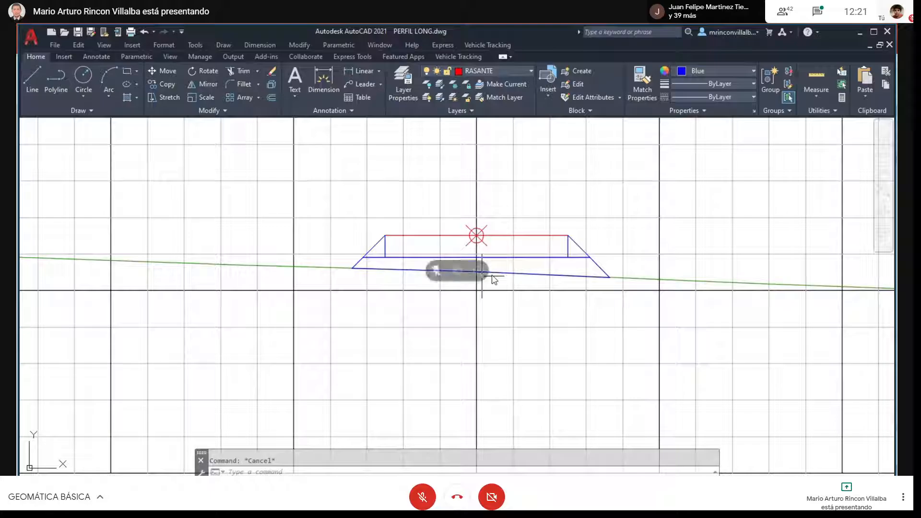
scroll(527, 269, "down", 8)
scroll(527, 269, "down", 3)
scroll(518, 248, "up", 1)
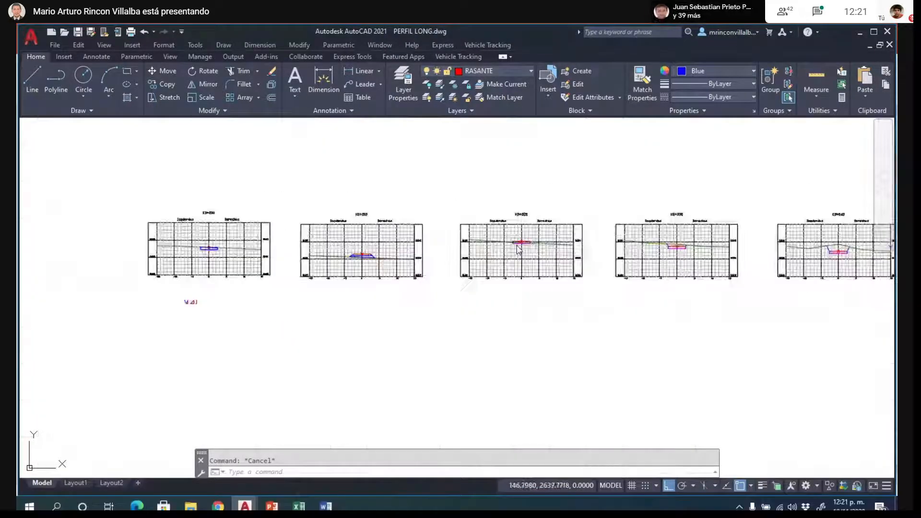
scroll(517, 245, "up", 12)
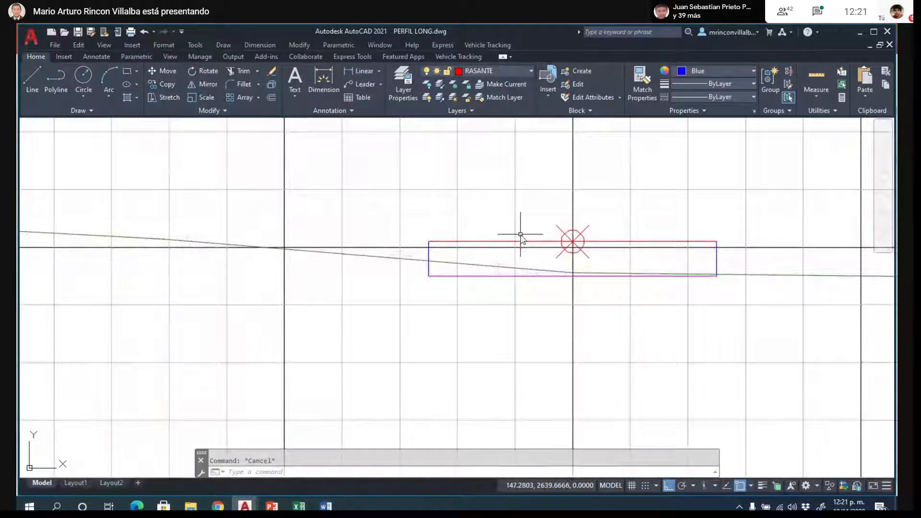
scroll(399, 268, "down", 5)
scroll(824, 285, "up", 4)
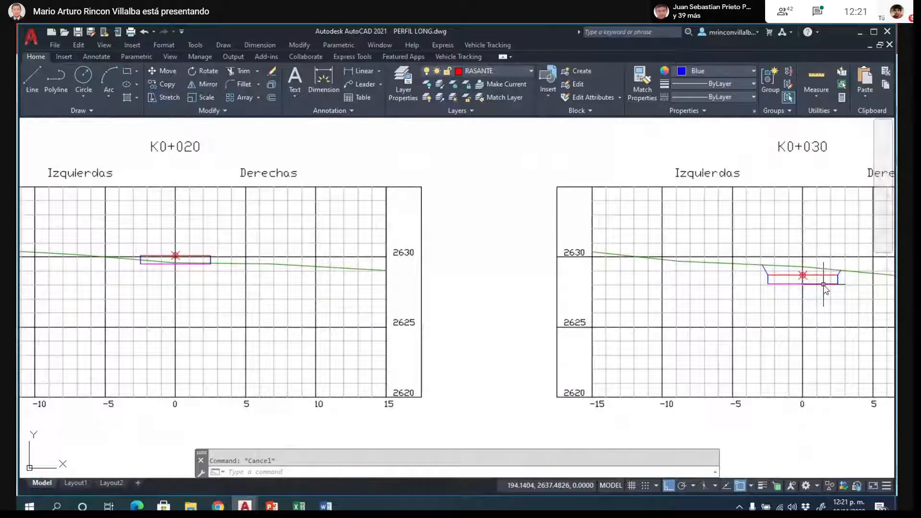
scroll(824, 285, "up", 3)
scroll(411, 208, "down", 7)
scroll(411, 208, "down", 4)
scroll(615, 213, "up", 10)
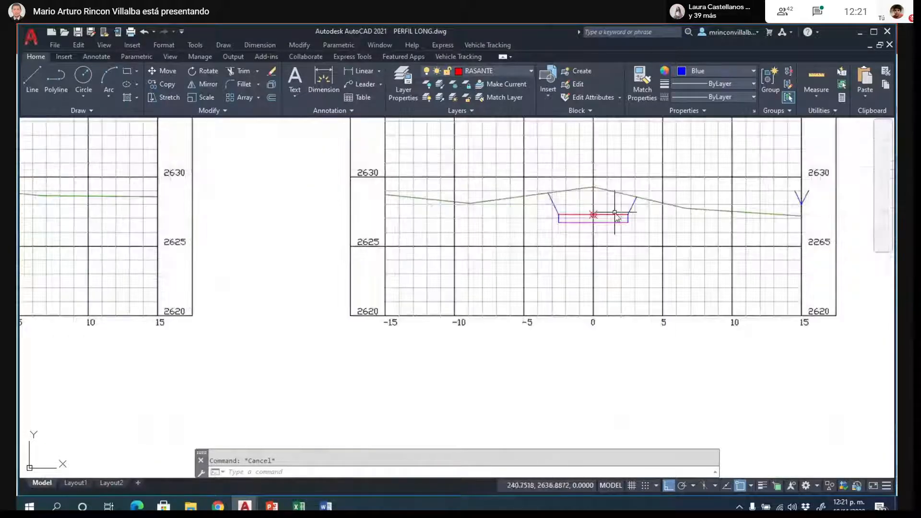
scroll(439, 277, "down", 8)
scroll(717, 274, "up", 2)
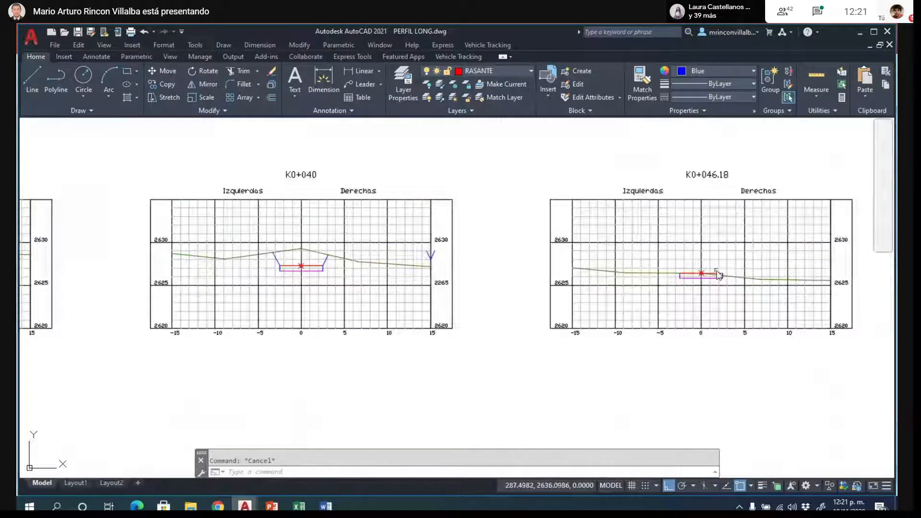
scroll(718, 274, "up", 6)
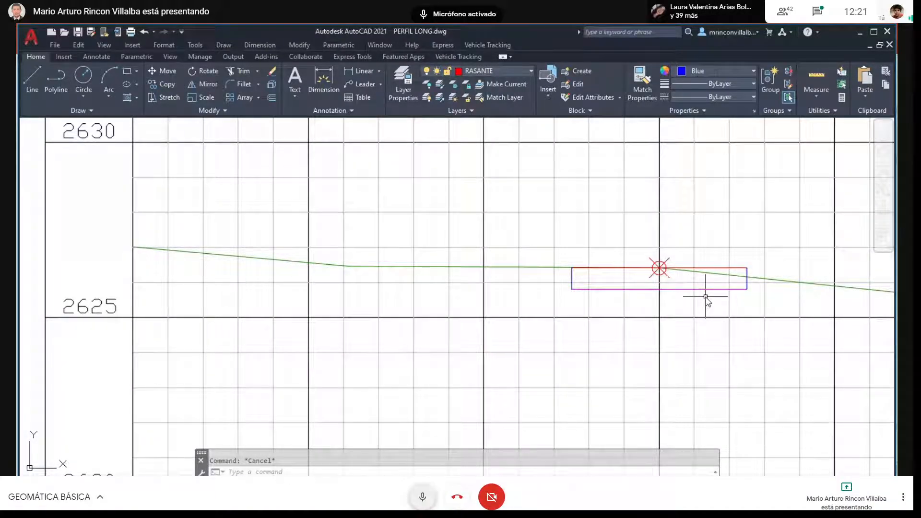
key("ctrl+d")
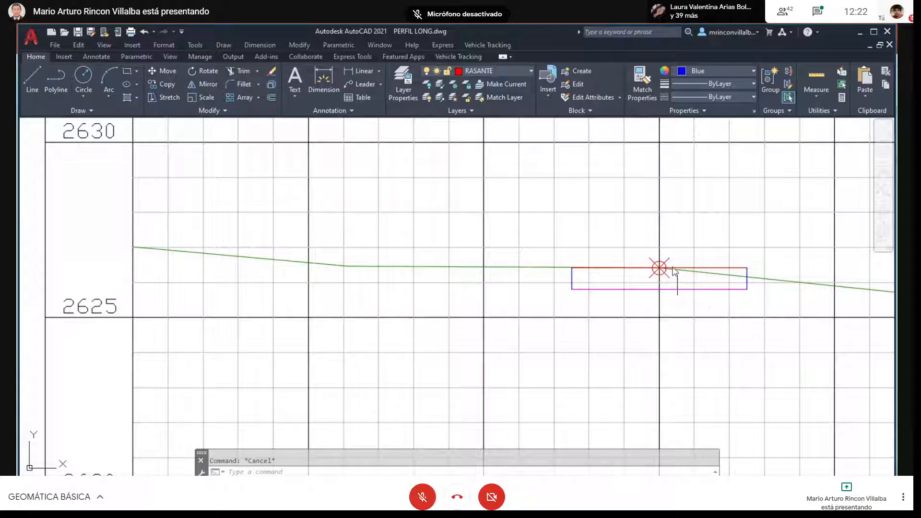
- Create a green layer named AREAS and make it the current layer
left_click(400, 85)
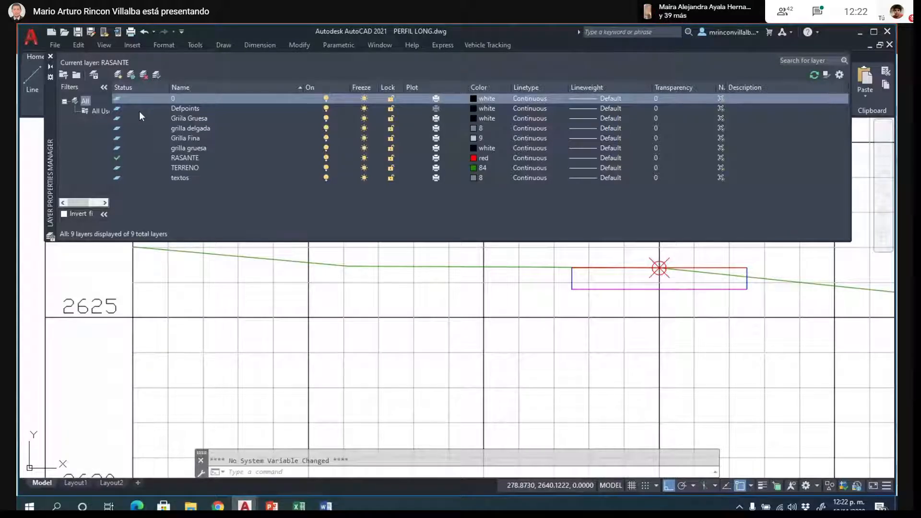
left_click(118, 75)
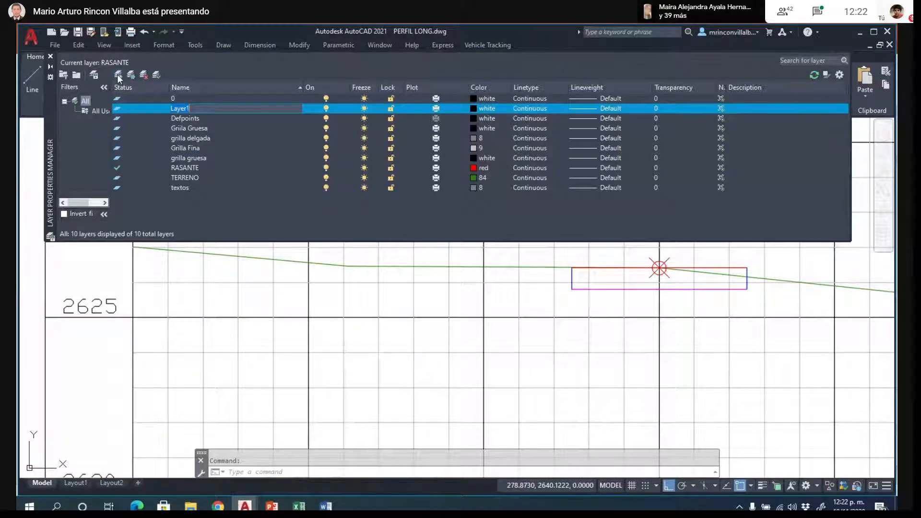
type("AREAS")
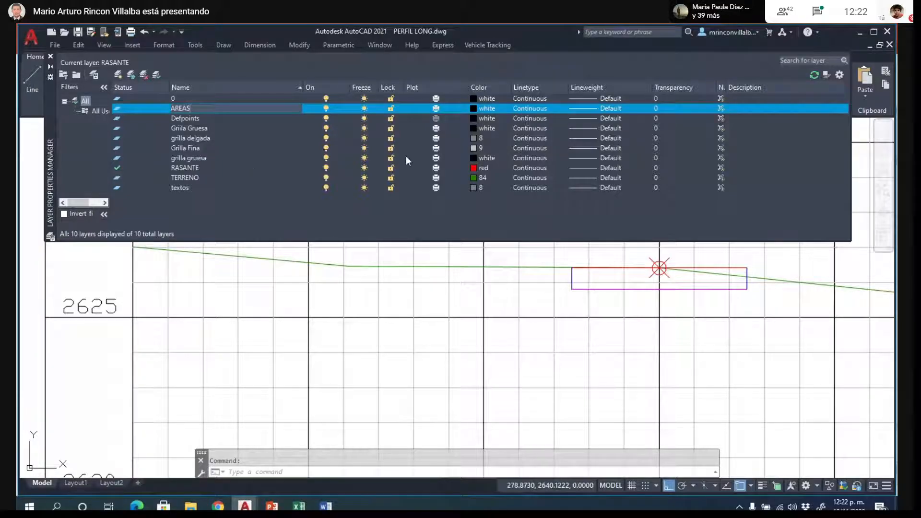
left_click(473, 109)
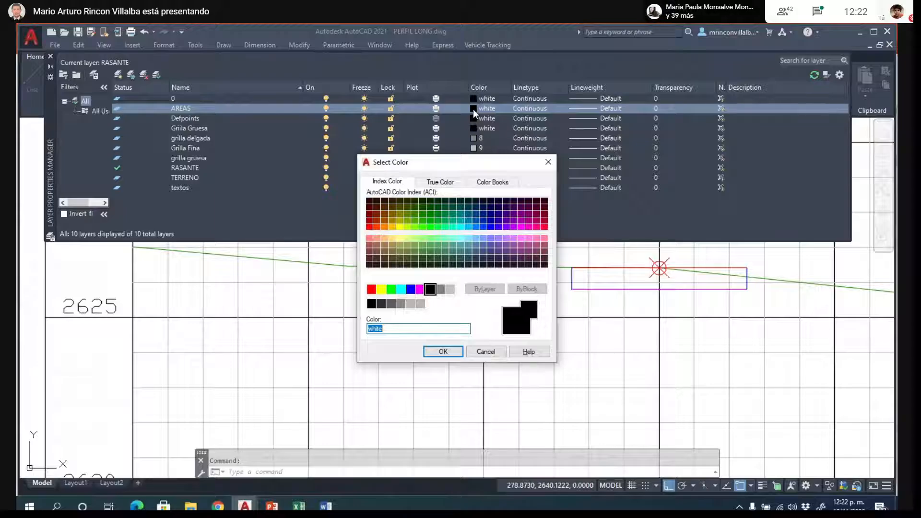
left_click(391, 289)
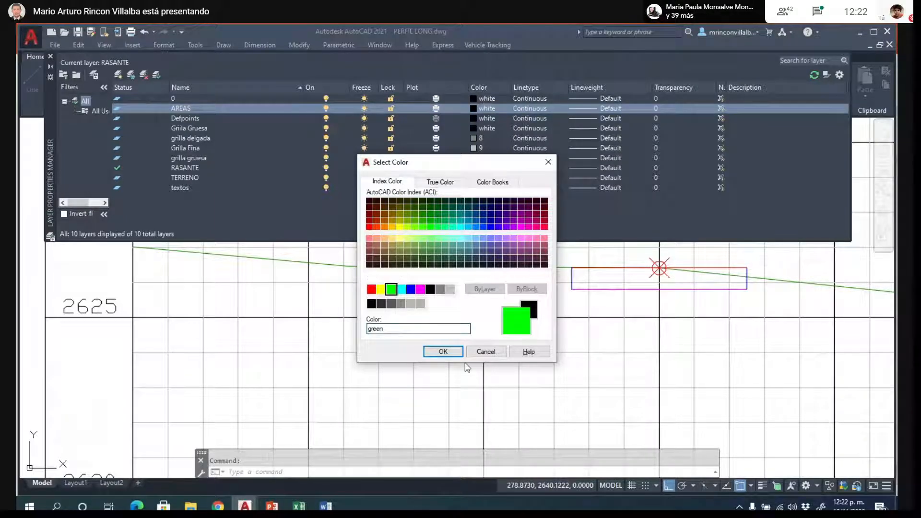
left_click(442, 352)
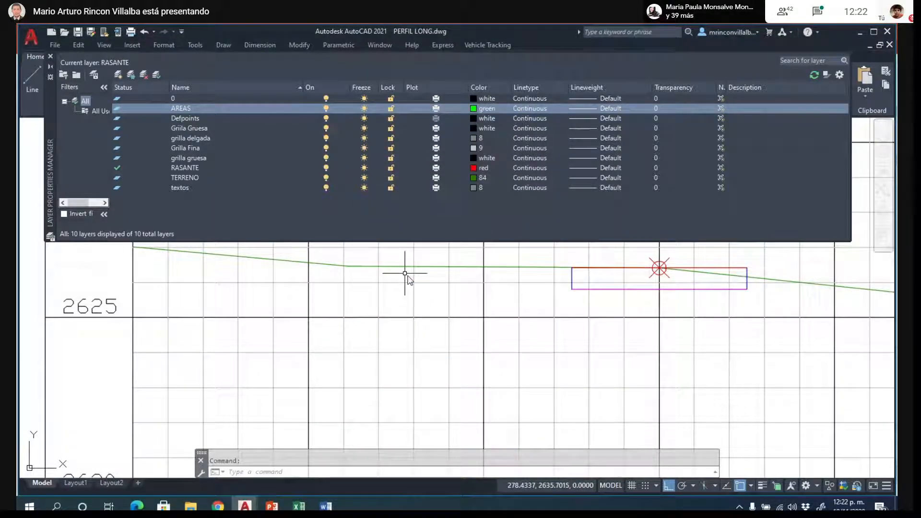
double_click(151, 107)
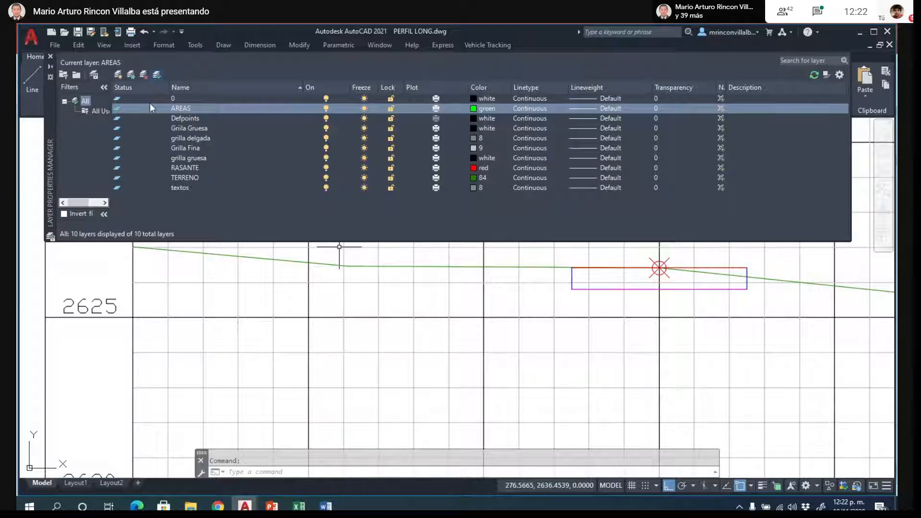
left_click(50, 56)
- Assign the cut area polyline of the first cross section to the AREAS layer
scroll(95, 233, "down", 6)
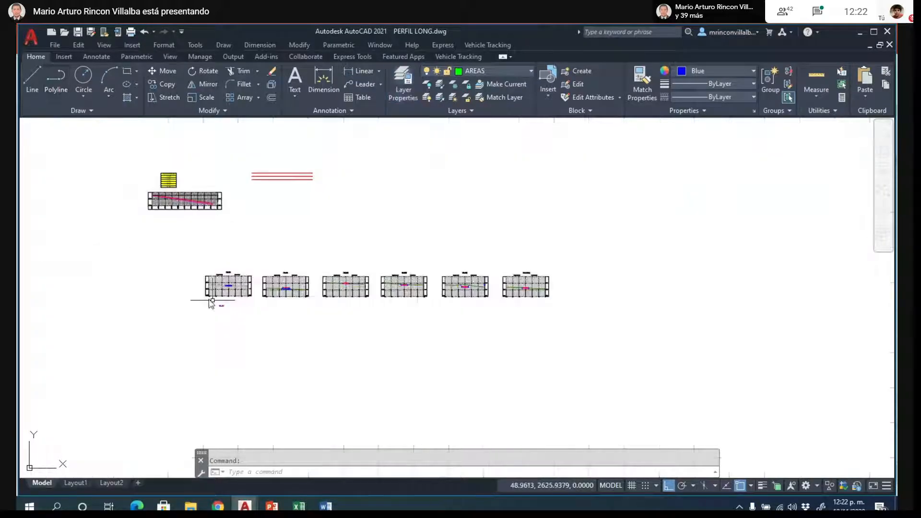
scroll(267, 252, "up", 10)
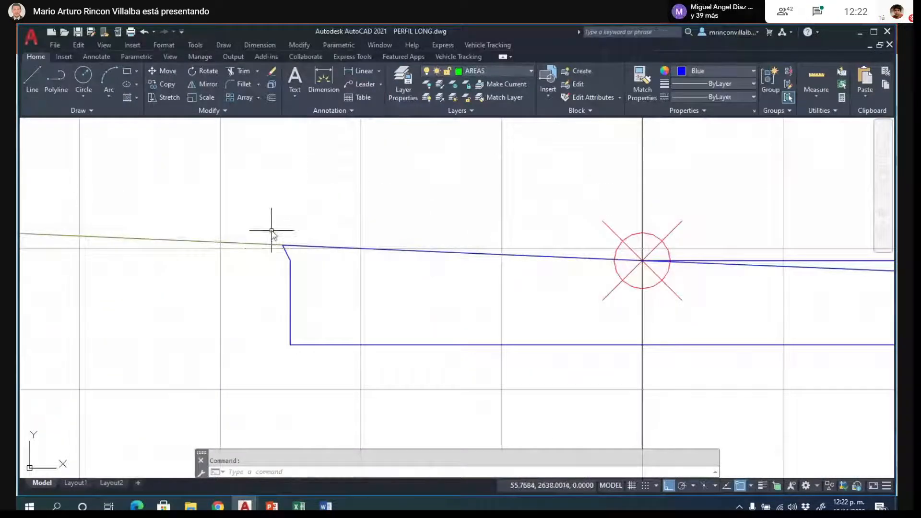
left_click(290, 284)
scroll(191, 293, "down", 4)
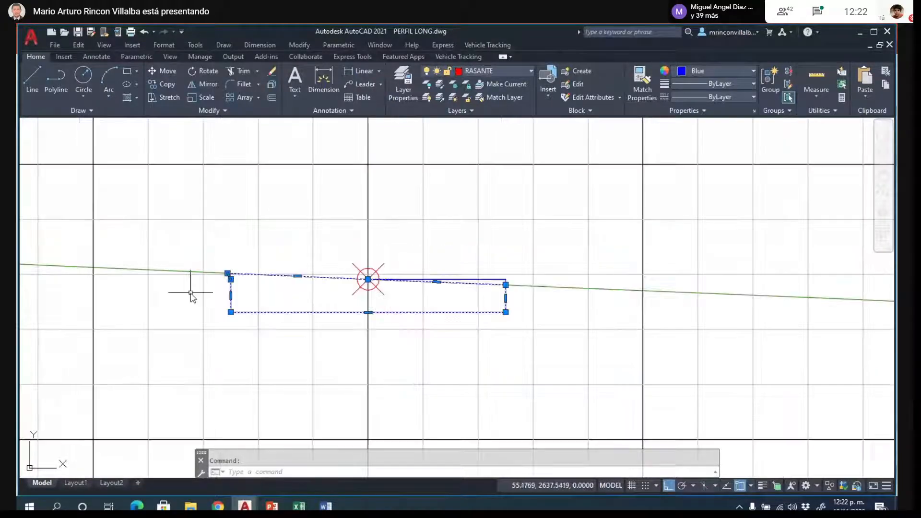
left_click(531, 71)
left_click(480, 98)
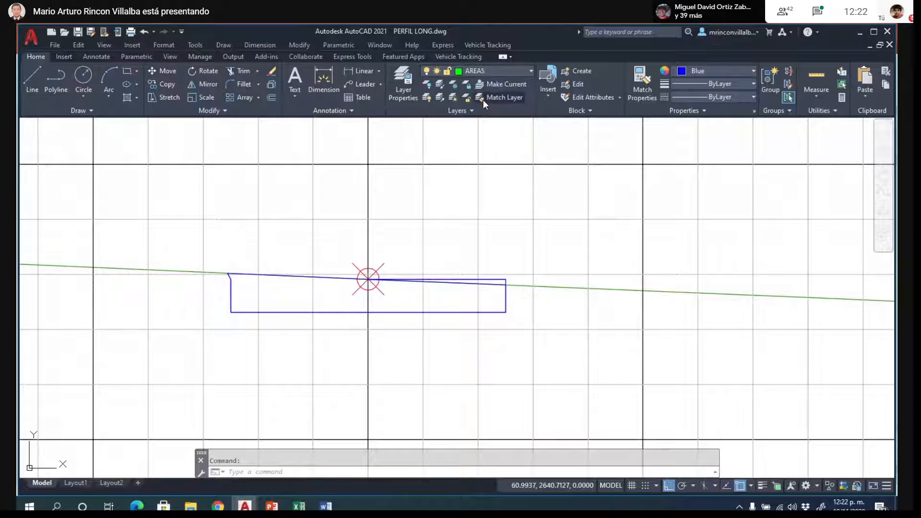
- Set the color of the K0+000 cut area polyline to ByLayer
left_click(498, 312)
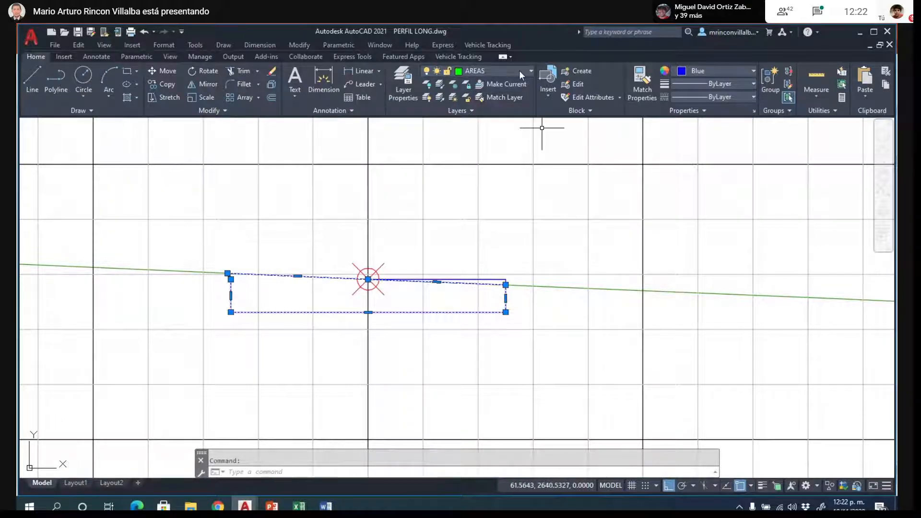
key("Escape")
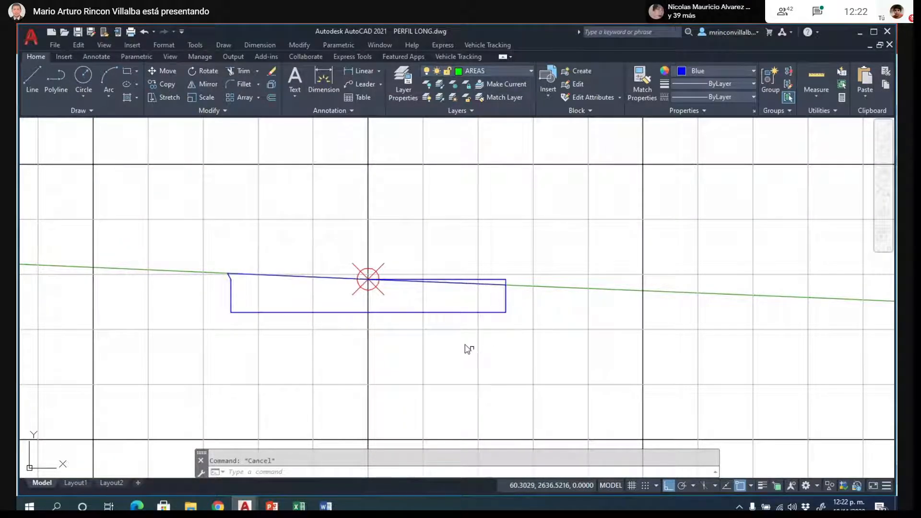
left_click(412, 313)
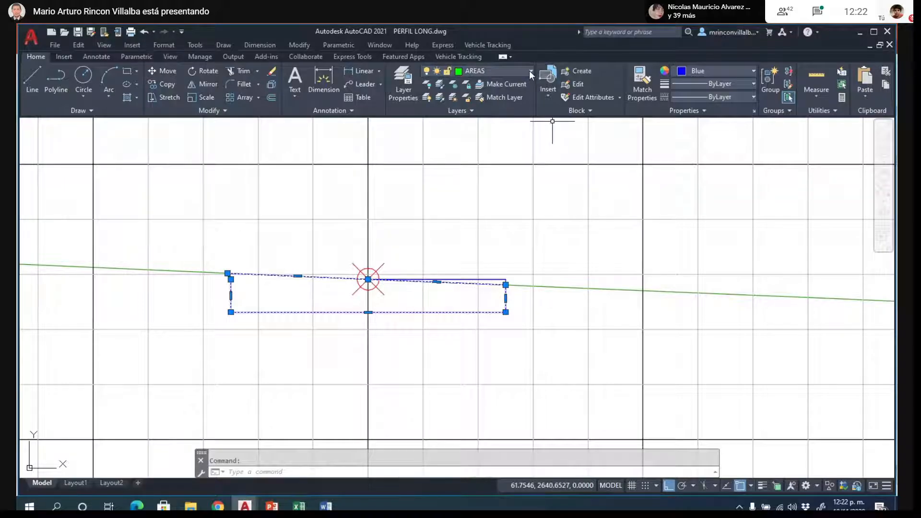
left_click(729, 71)
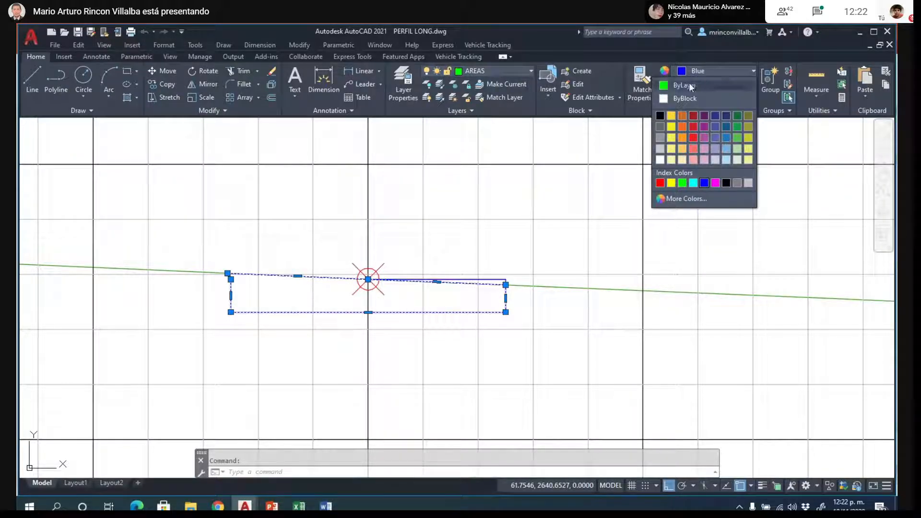
left_click(686, 85)
key("Escape")
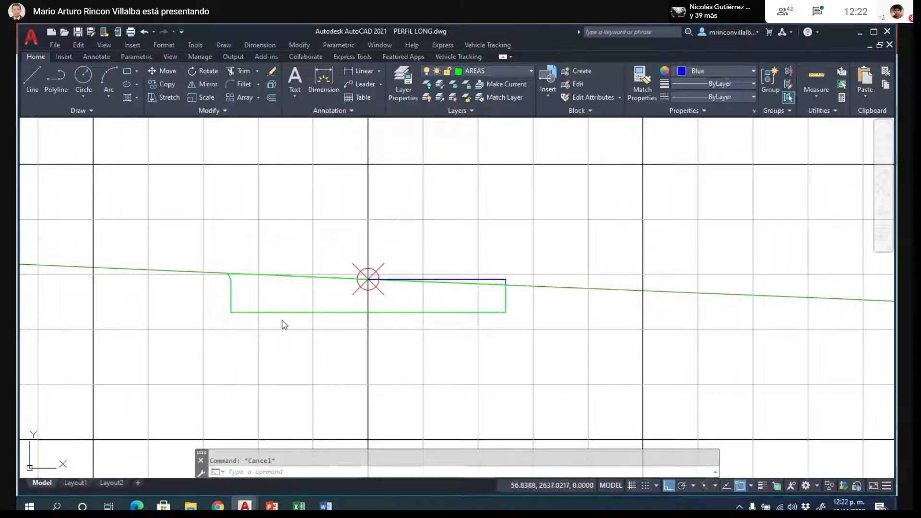
left_click(281, 313)
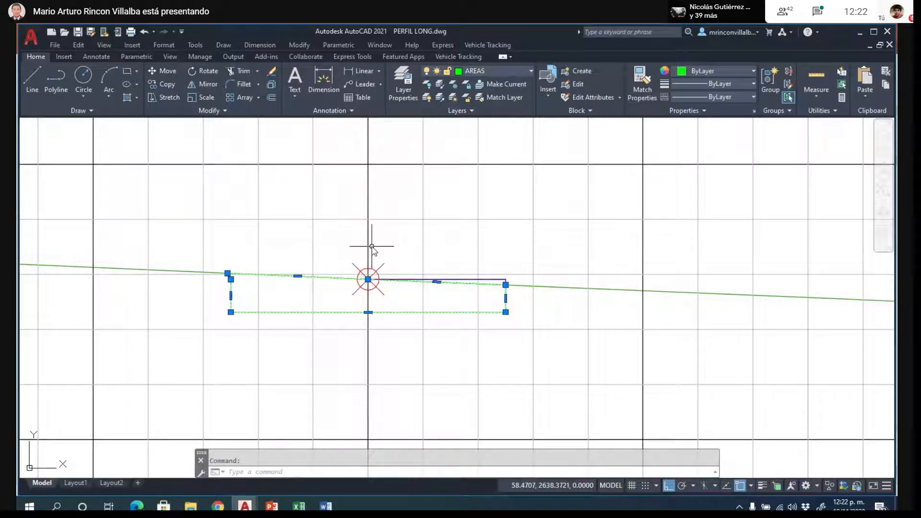
key("Escape")
- Change the AREAS layer color to index color 40 and check the K0+000 area polyline
scroll(327, 320, "down", 2)
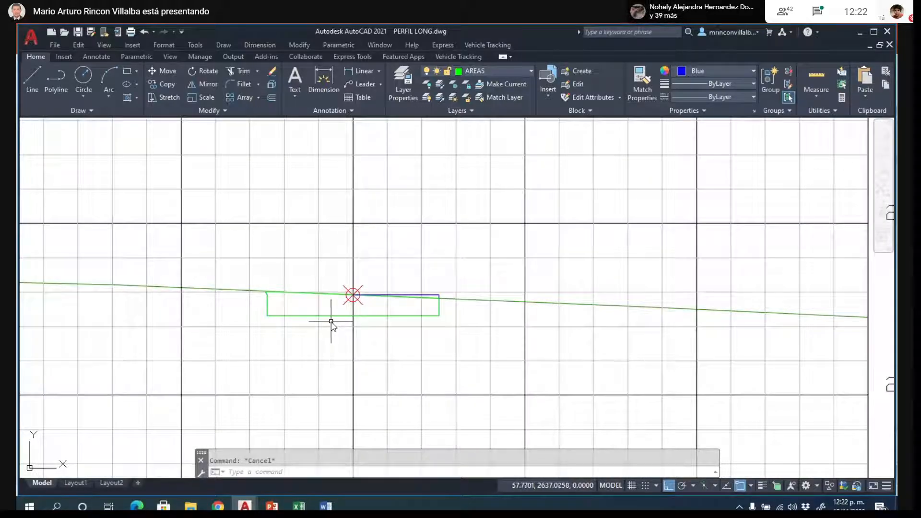
scroll(331, 321, "up", 2)
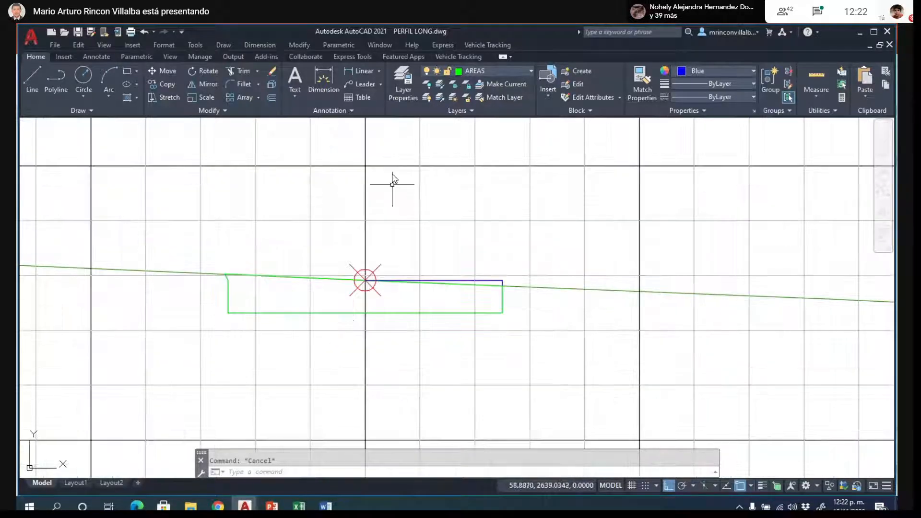
left_click(398, 82)
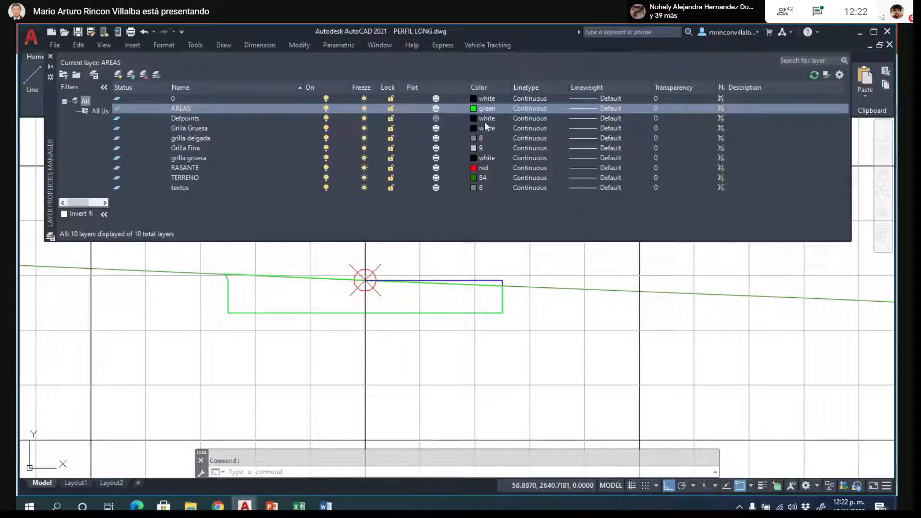
left_click(477, 107)
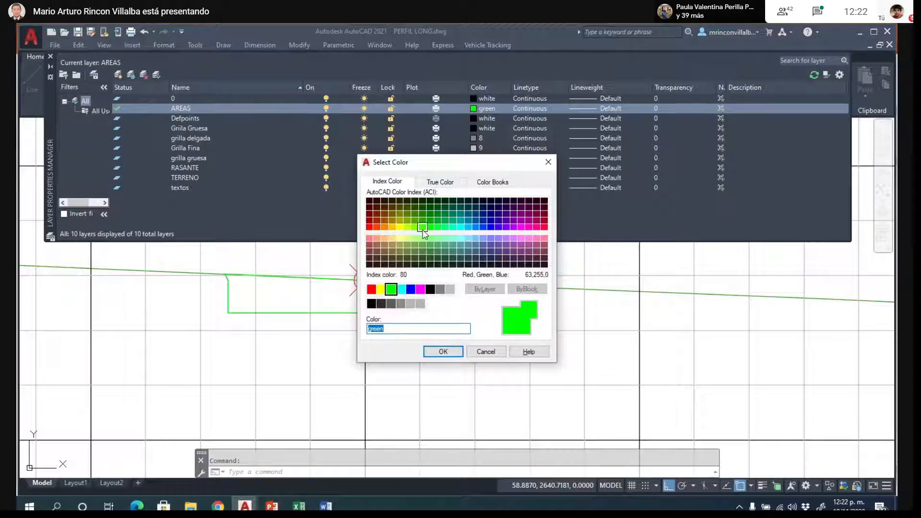
left_click(392, 229)
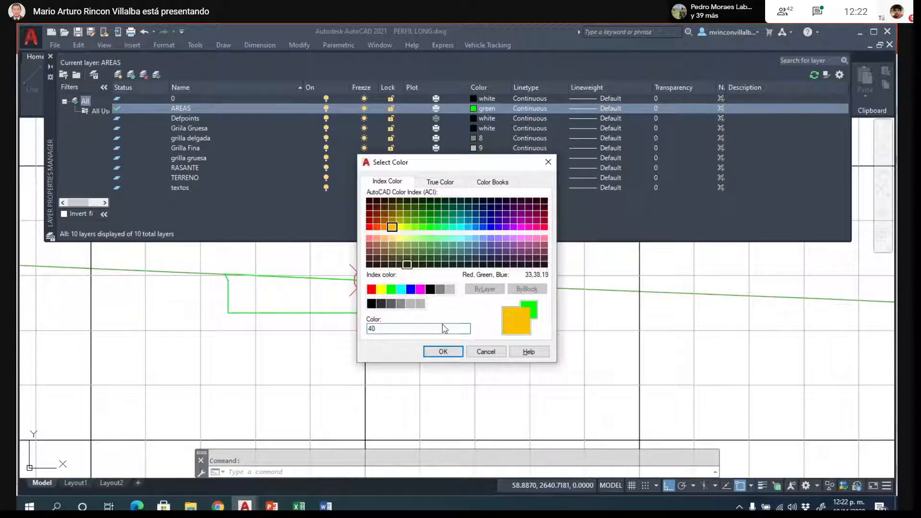
left_click(442, 351)
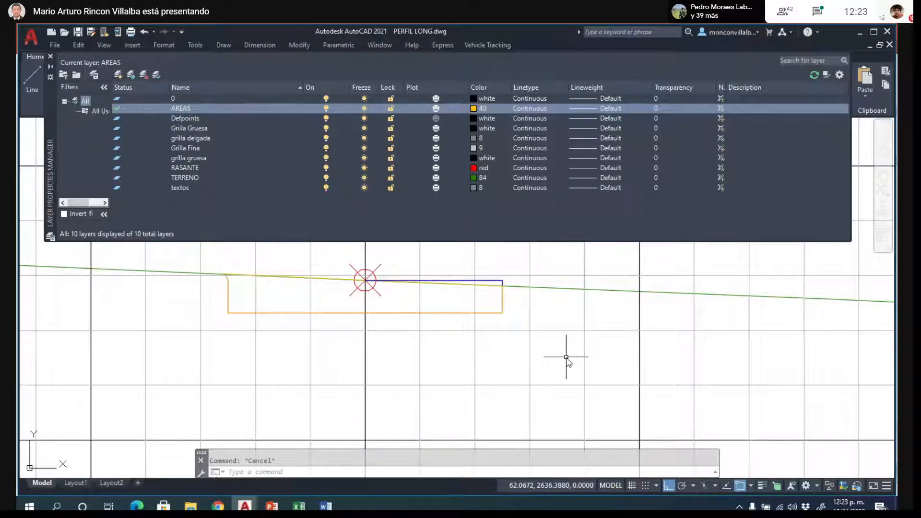
left_click(295, 313)
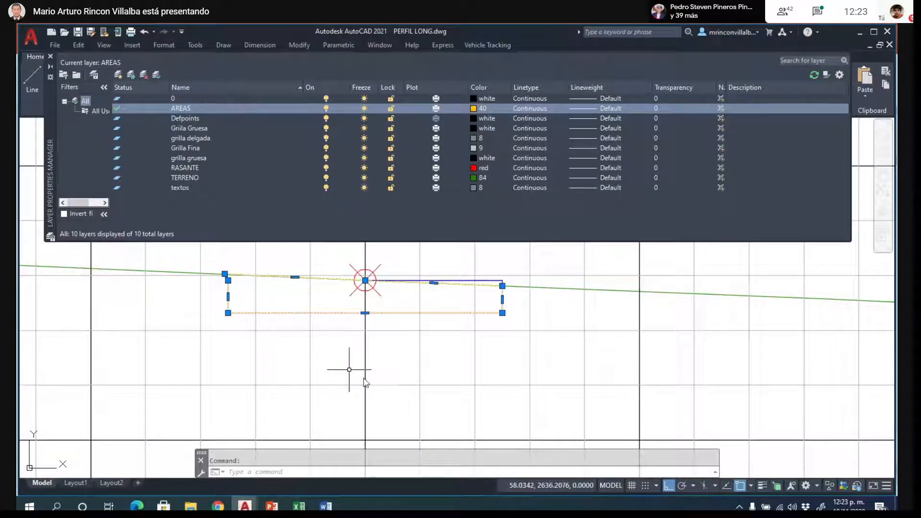
key("Escape")
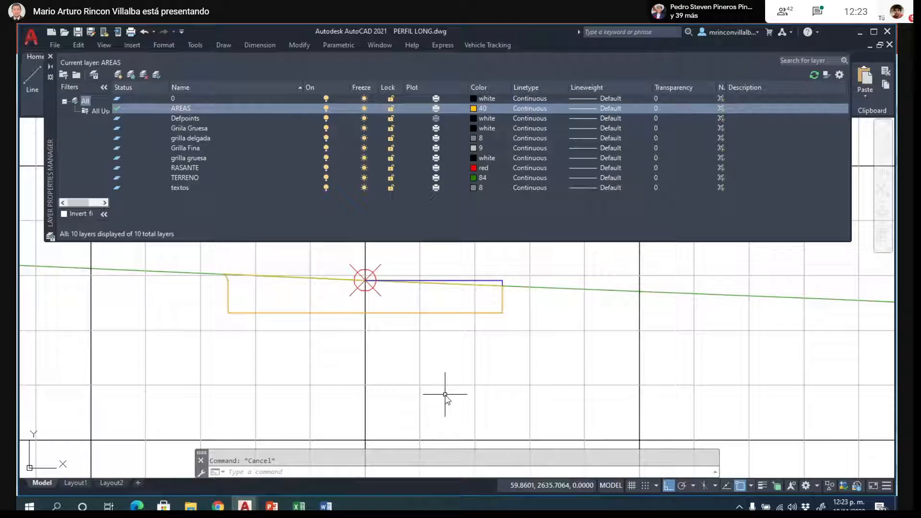
left_click(50, 56)
left_click(281, 313)
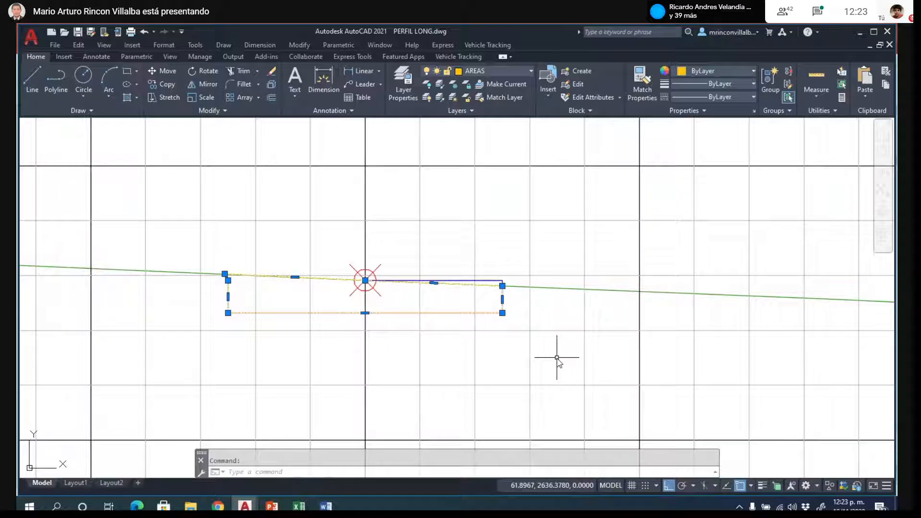
key("Escape")
- Trace the K0+010 fill area below the road box with a polyline along the box base, both side slopes and the terrain line
scroll(237, 268, "down", 8)
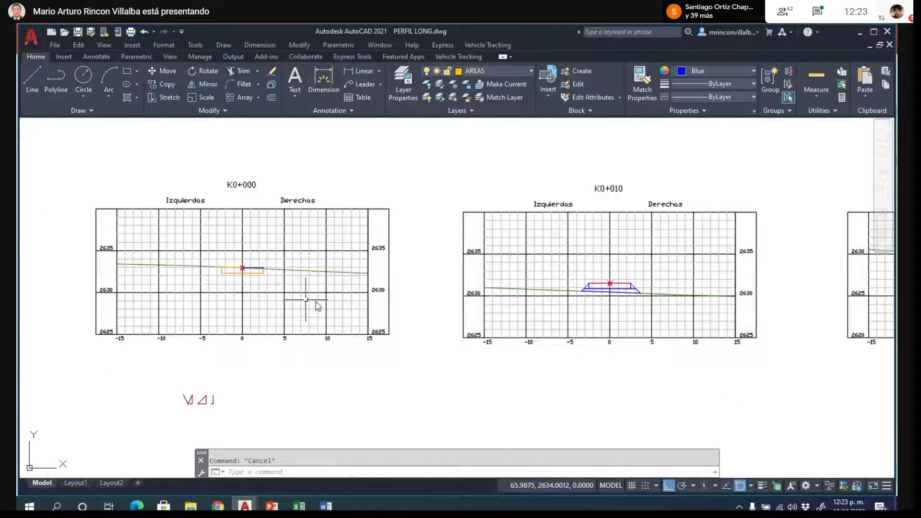
scroll(645, 292, "up", 8)
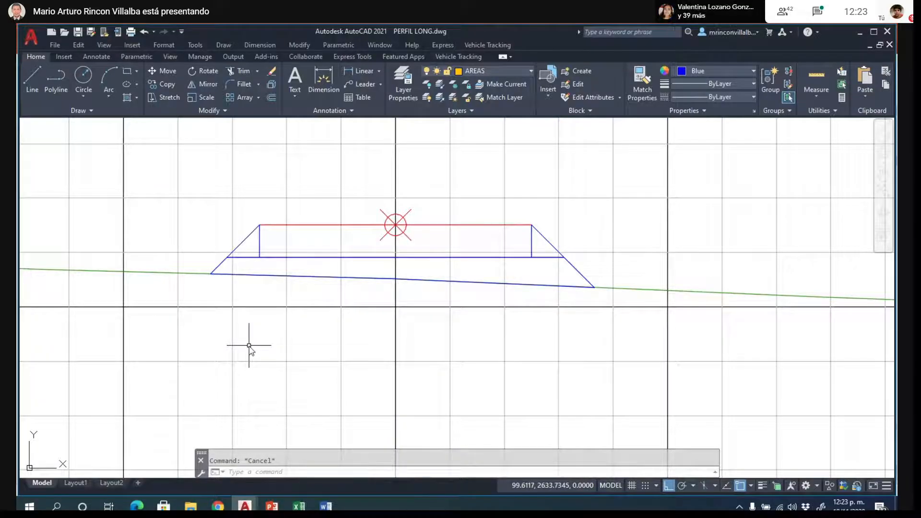
type("pl")
key("Return")
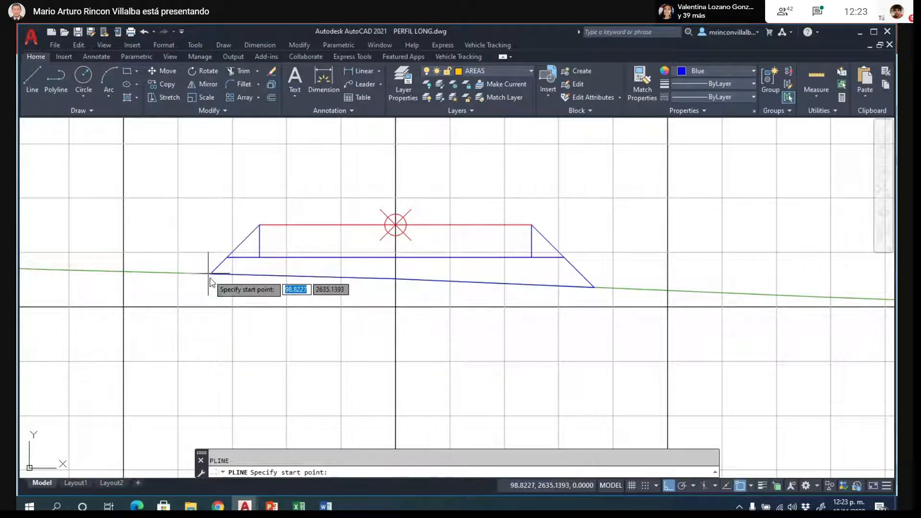
left_click(211, 273)
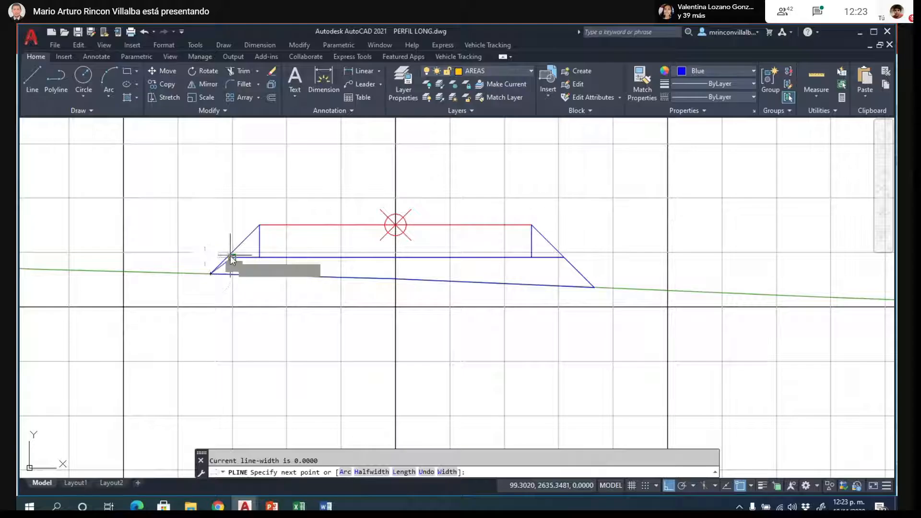
left_click(229, 258)
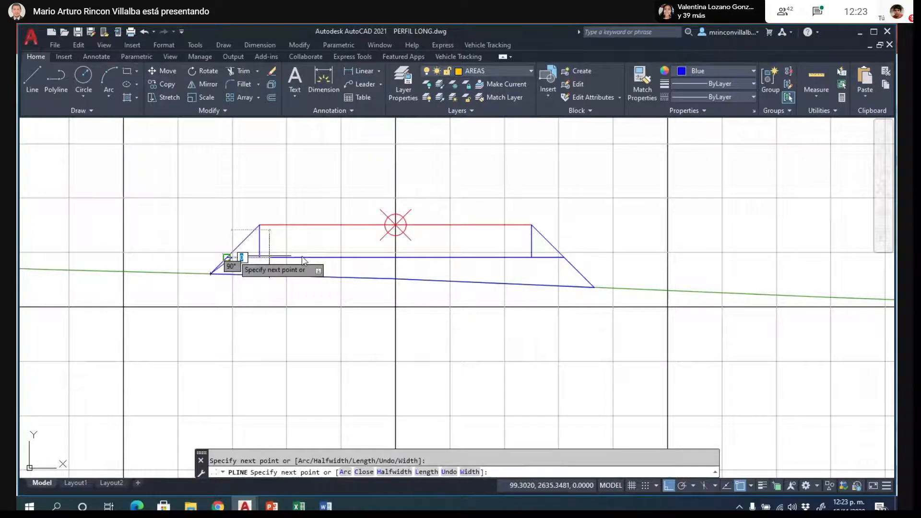
left_click(565, 258)
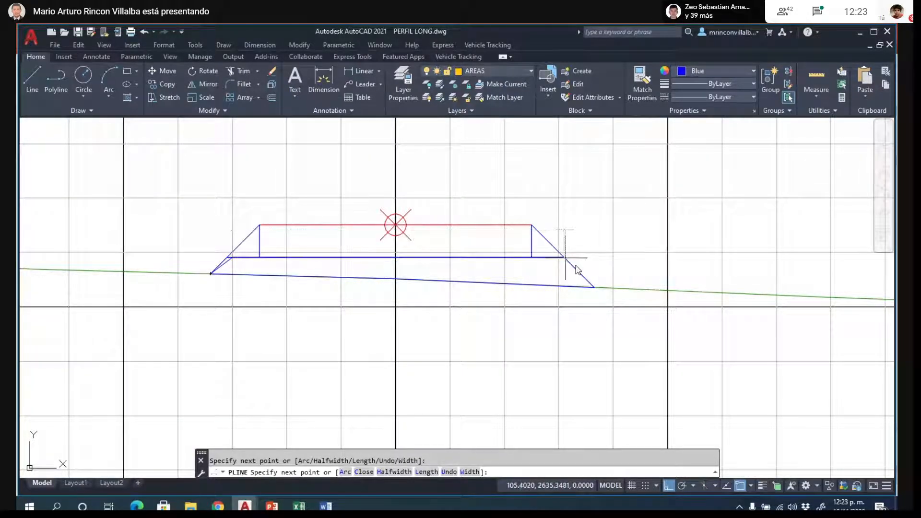
left_click(593, 287)
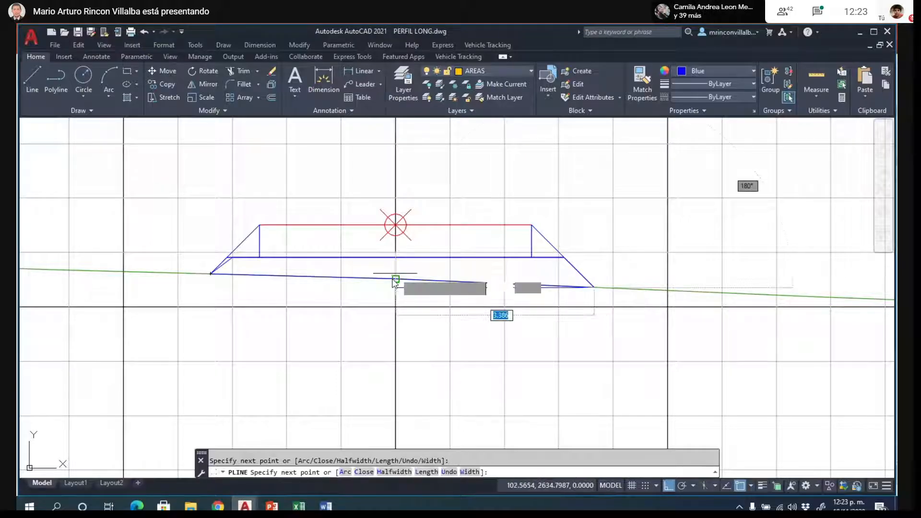
left_click(211, 274)
key("Escape")
- Stretch the misplaced upper-left vertex of the K0+010 area polyline to the intersection of the box base line and left slope
scroll(213, 270, "up", 5)
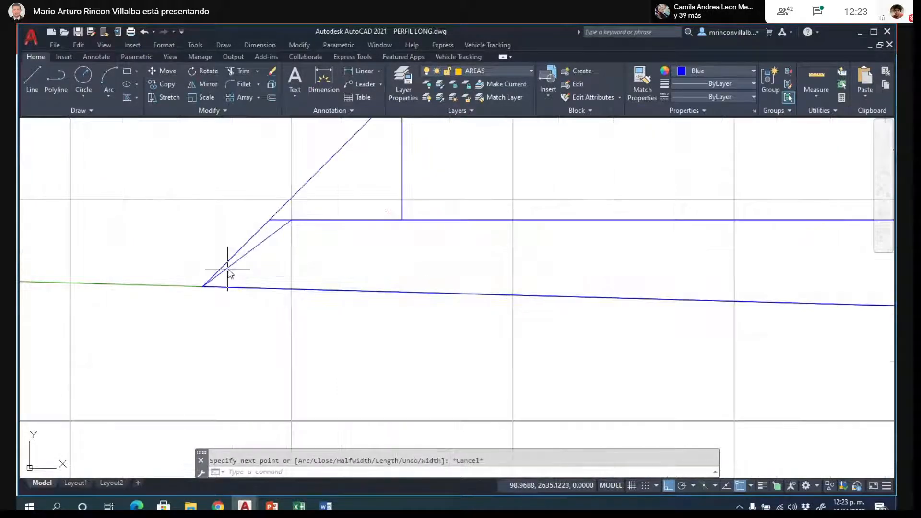
left_click(227, 269)
left_click(292, 220)
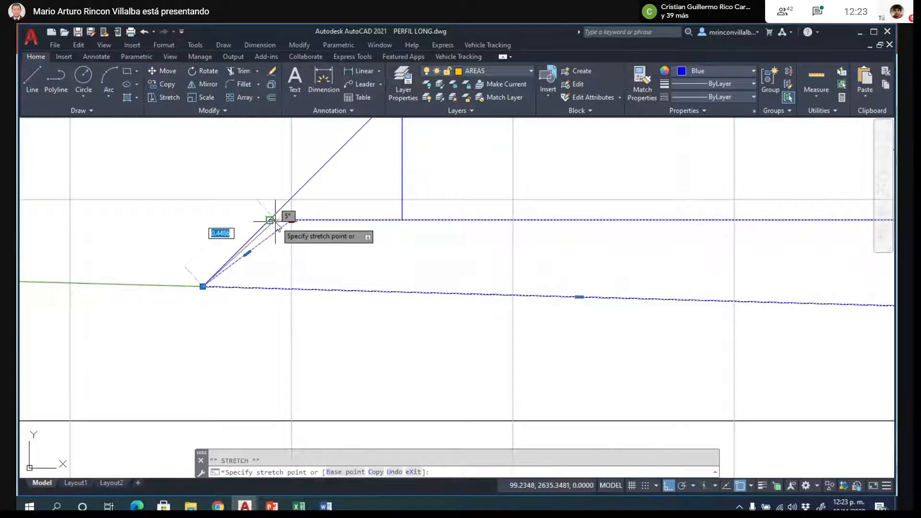
left_click(269, 220)
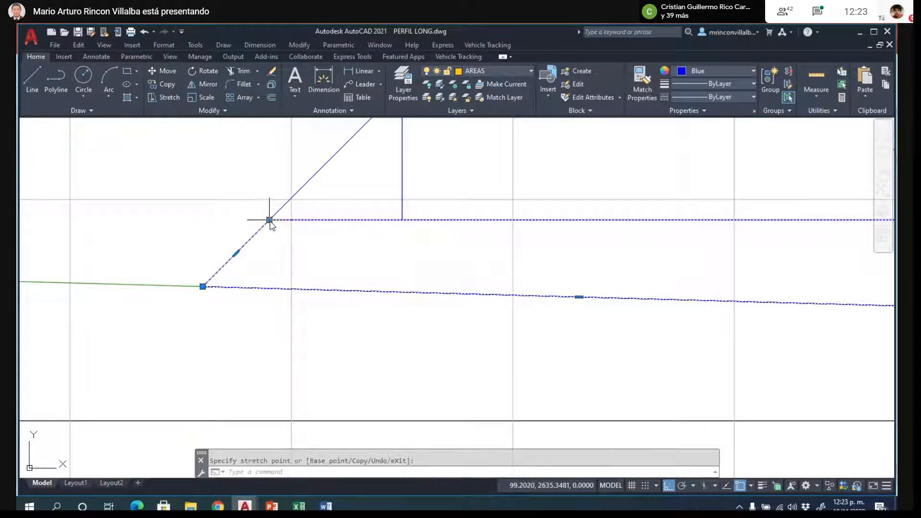
key("Escape")
- Set the color of the K0+010 fill area polyline to ByLayer
left_click(264, 289)
scroll(226, 304, "down", 3)
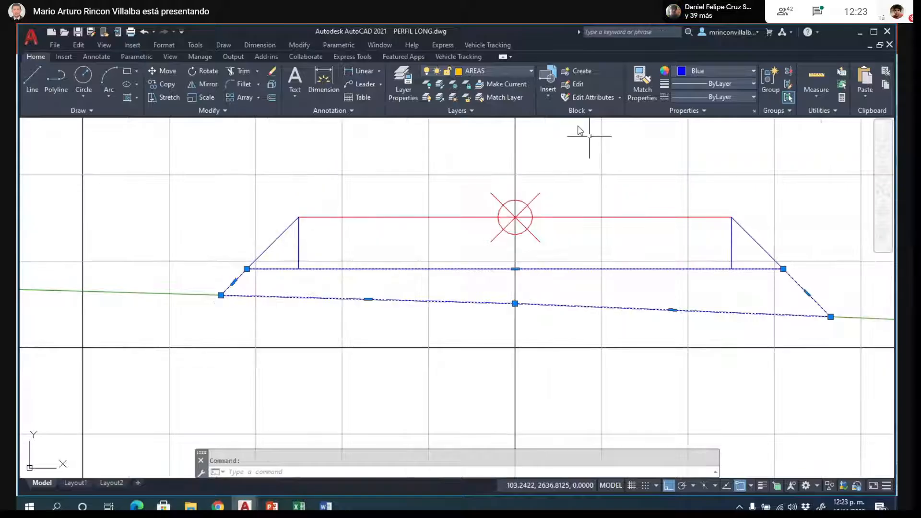
left_click(747, 73)
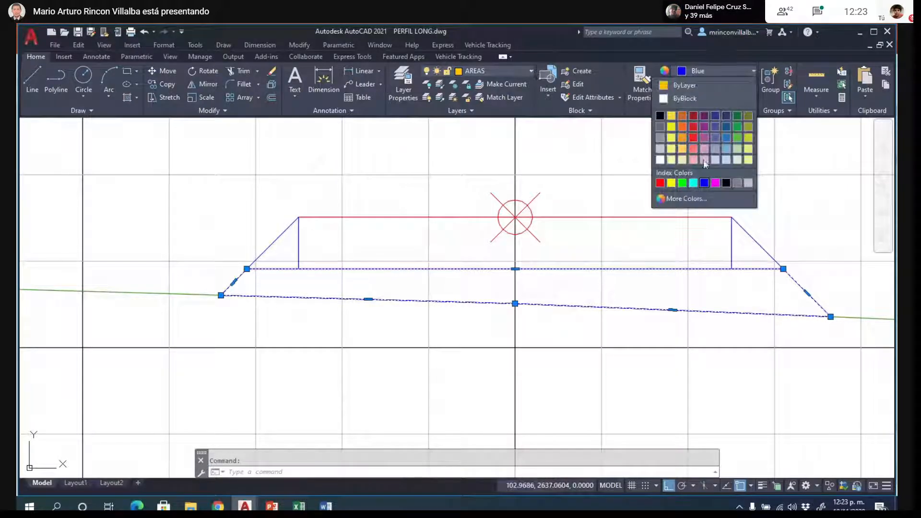
left_click(693, 85)
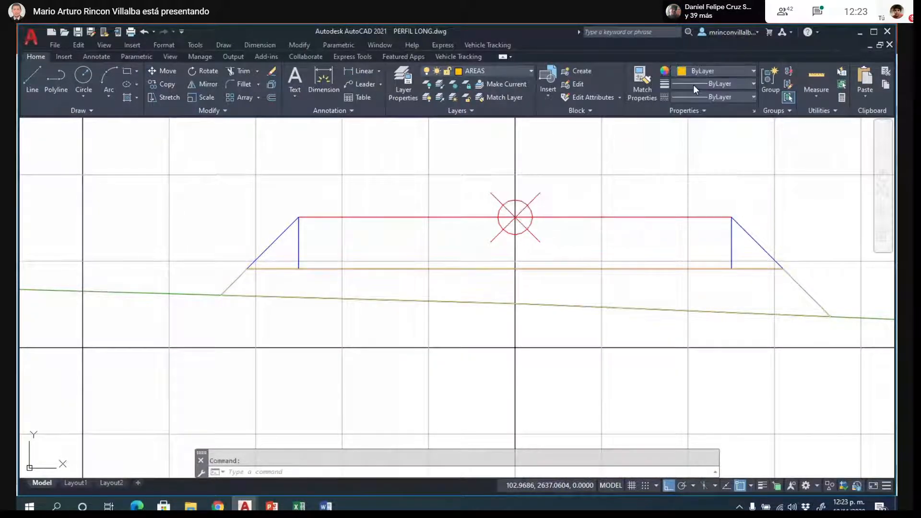
key("Escape")
- Trace the K0+020 cut area with a closed polyline along the terrain line, the road box sides and the box base, turning Ortho off
scroll(122, 334, "down", 3)
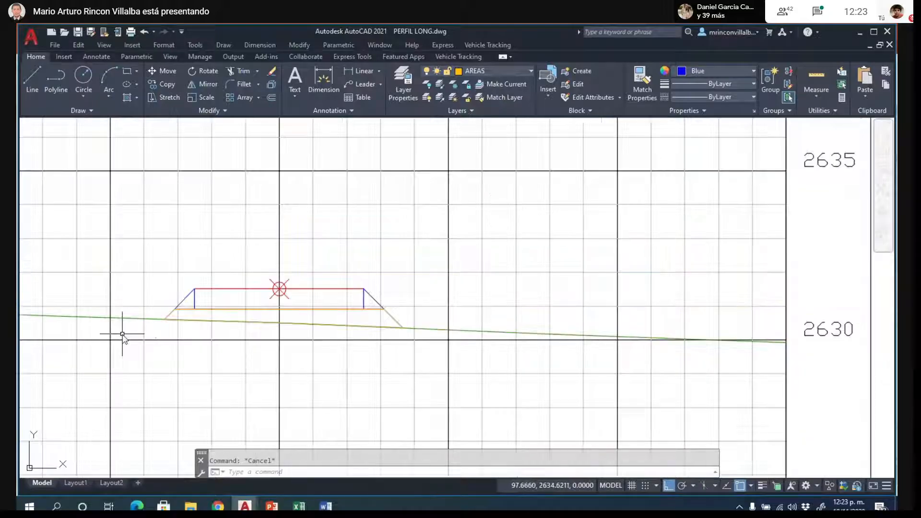
scroll(187, 224, "down", 2)
scroll(187, 224, "down", 5)
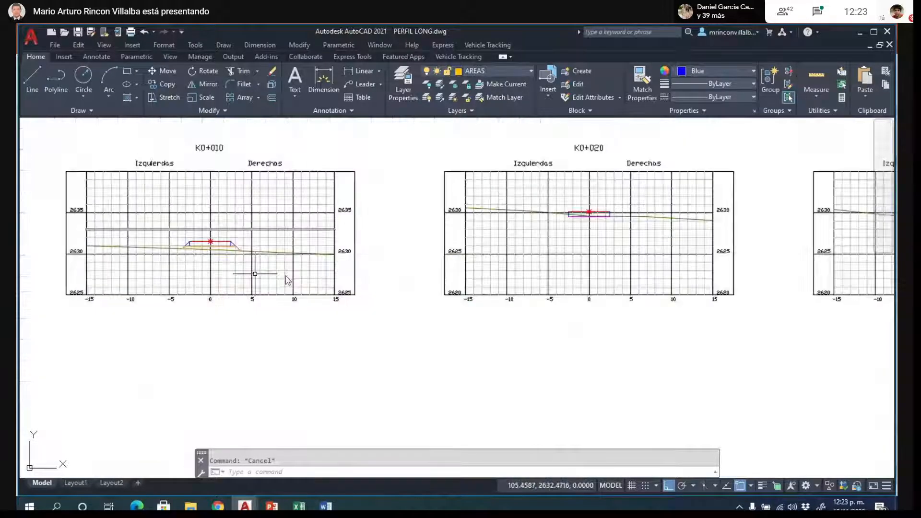
scroll(610, 211, "up", 9)
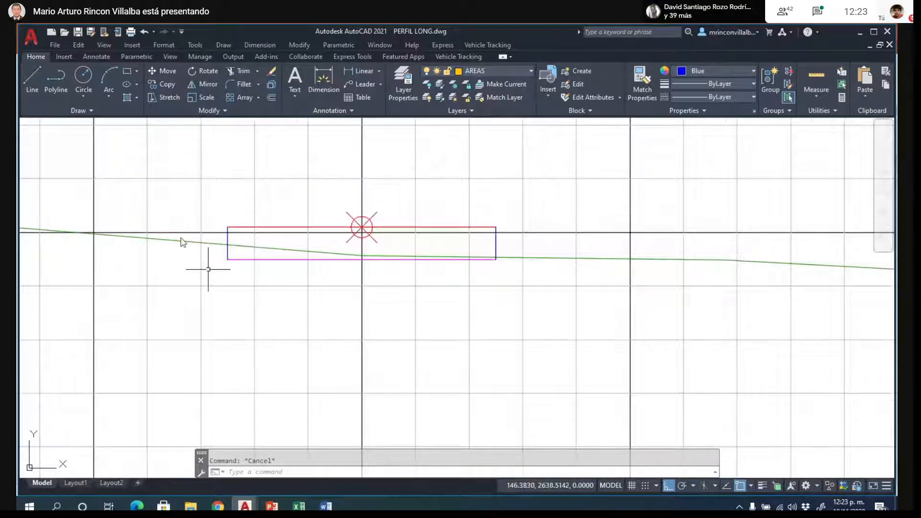
scroll(189, 245, "up", 2)
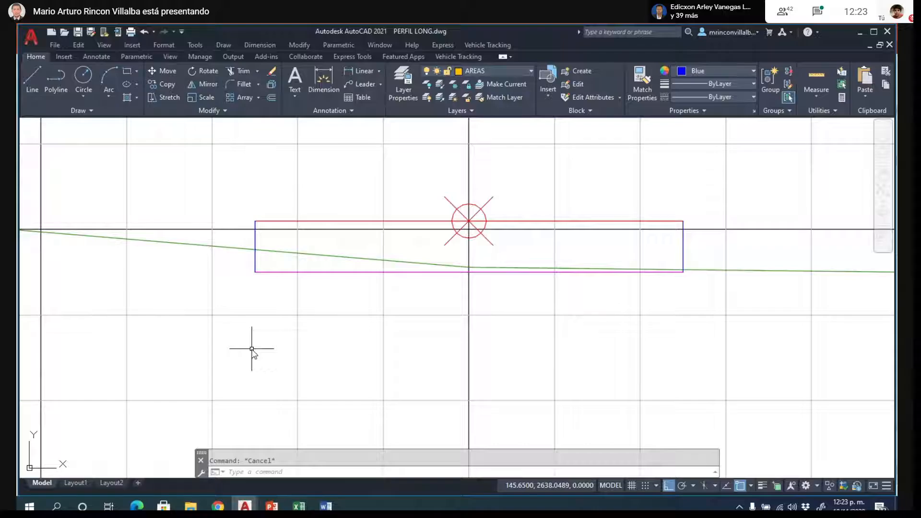
key("Return")
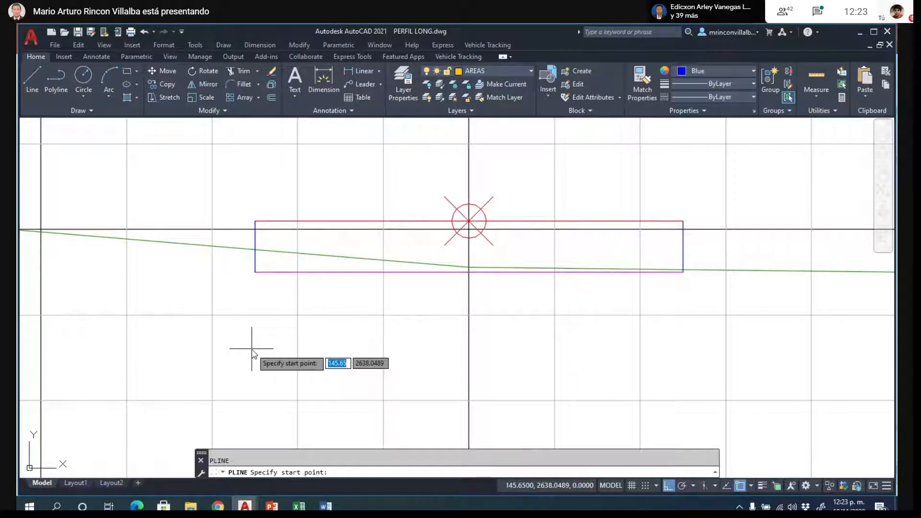
left_click(271, 250)
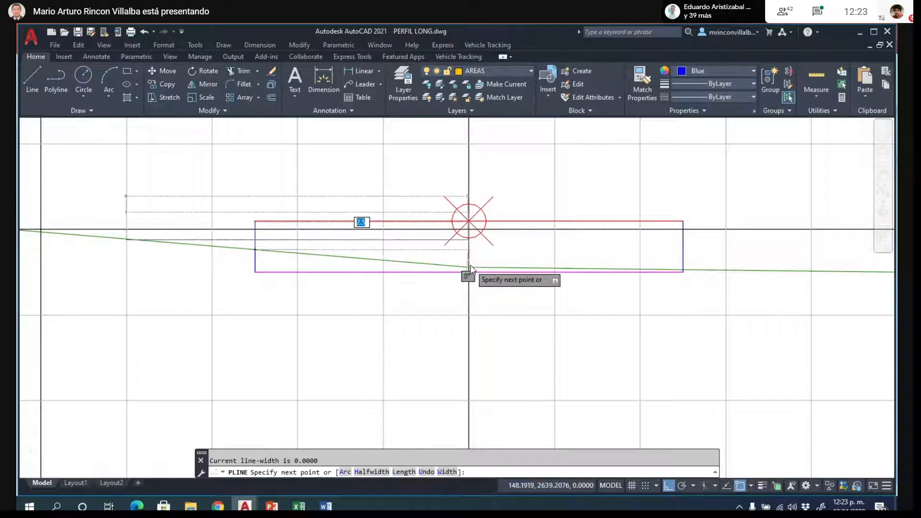
scroll(470, 265, "up", 4)
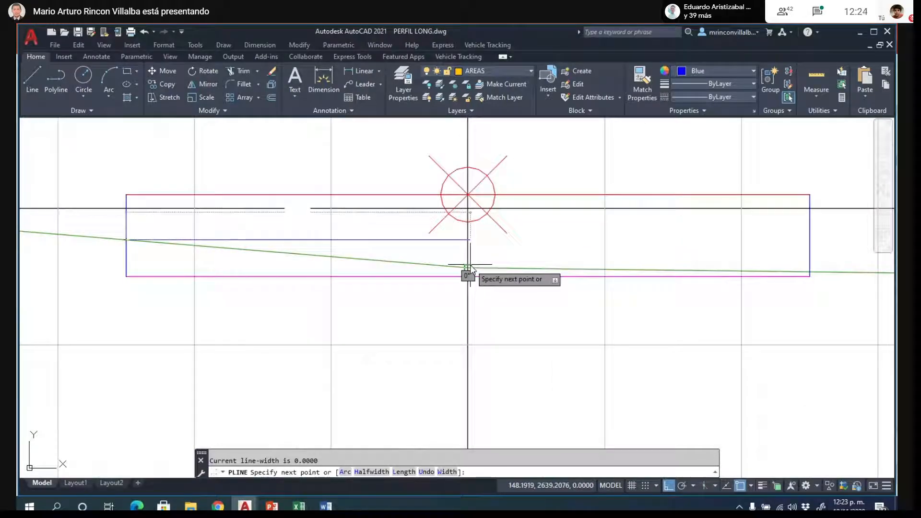
left_click(432, 277)
scroll(367, 267, "down", 2)
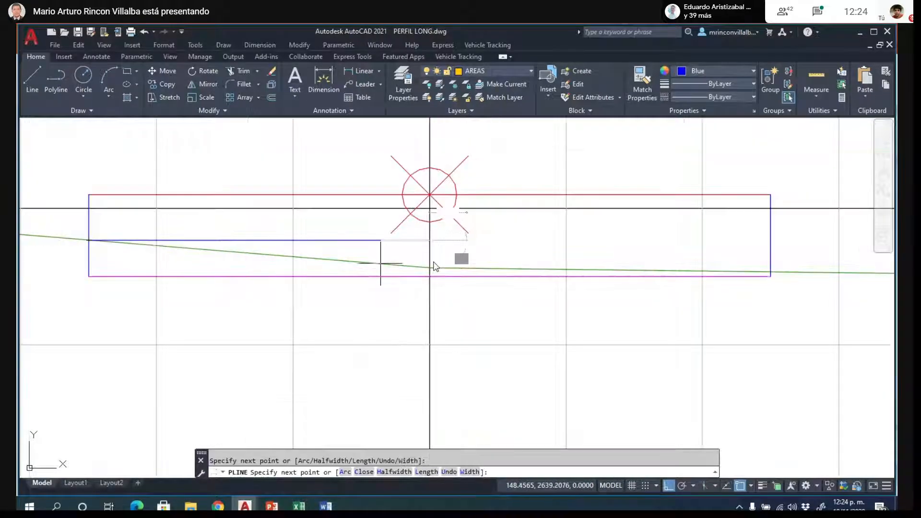
left_click(770, 273)
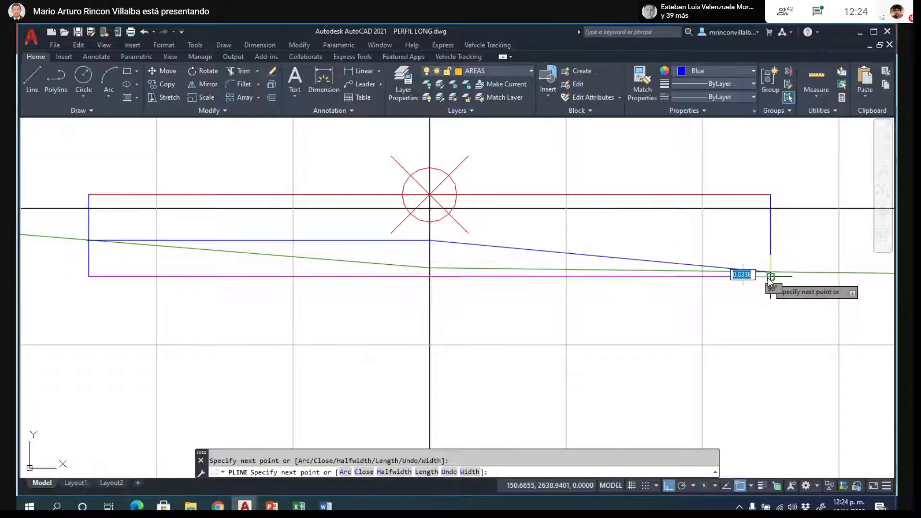
left_click(667, 486)
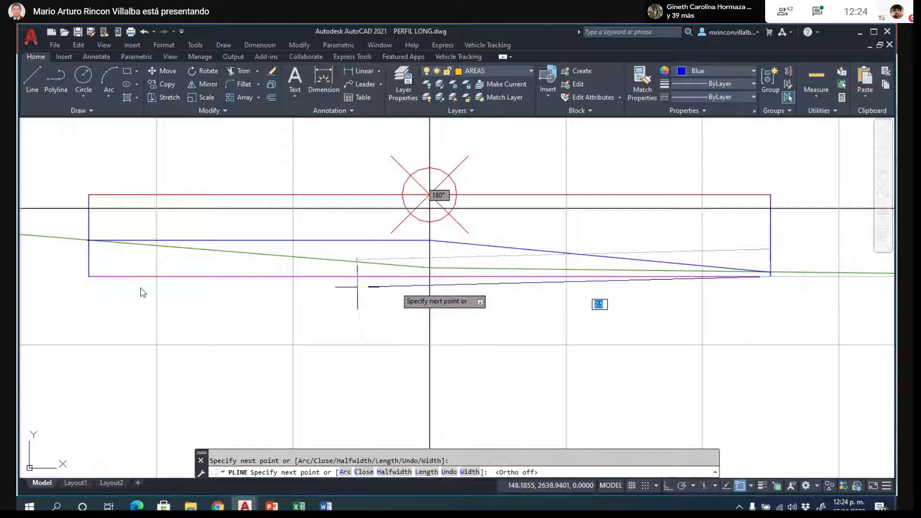
left_click(90, 278)
type("c")
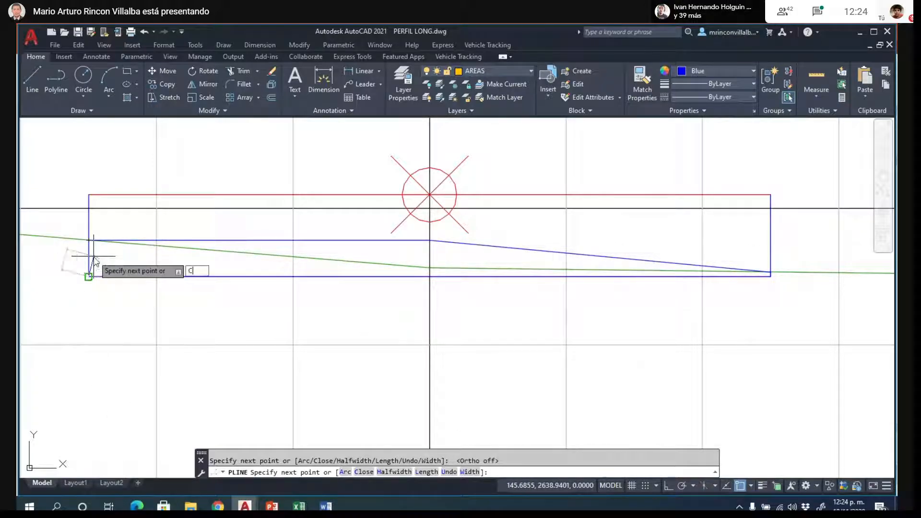
key("Return")
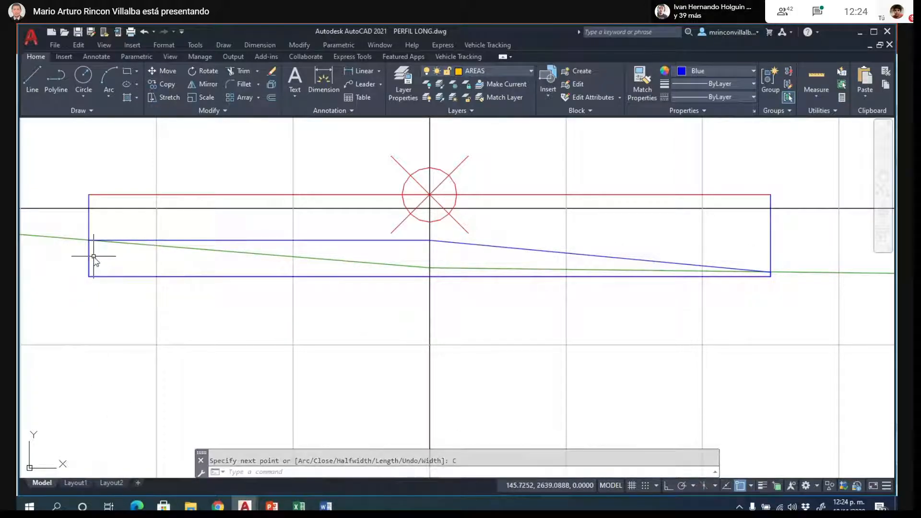
- Stretch the misplaced middle vertex of the K0+020 area polyline down to the terrain line's break point on the center axis
left_click(119, 278)
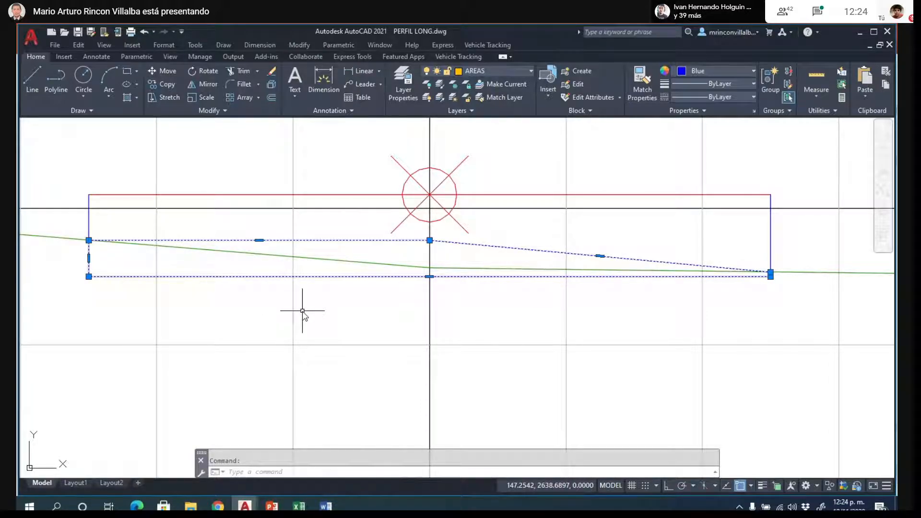
key("Escape")
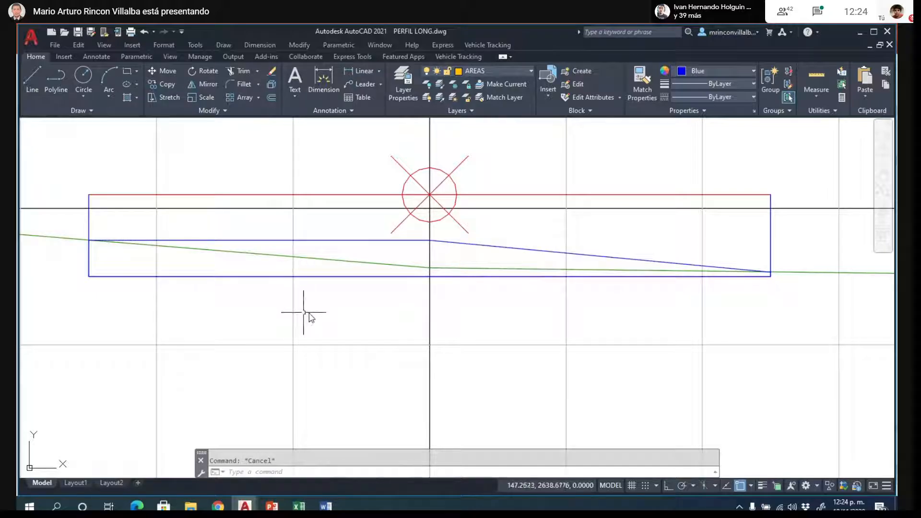
left_click(356, 242)
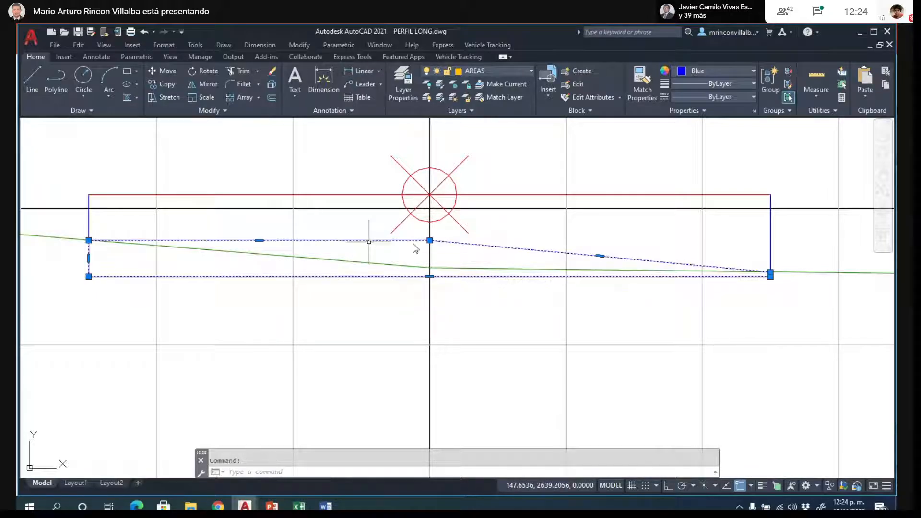
left_click(429, 241)
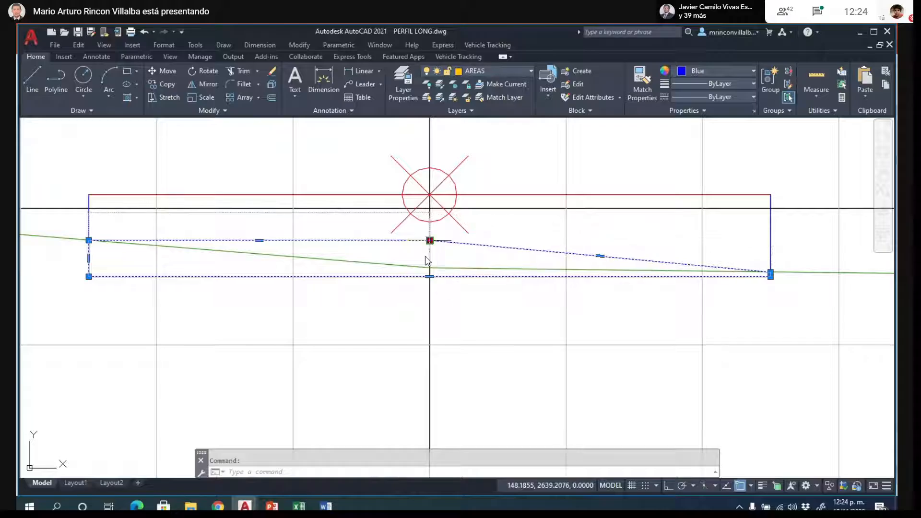
left_click(429, 269)
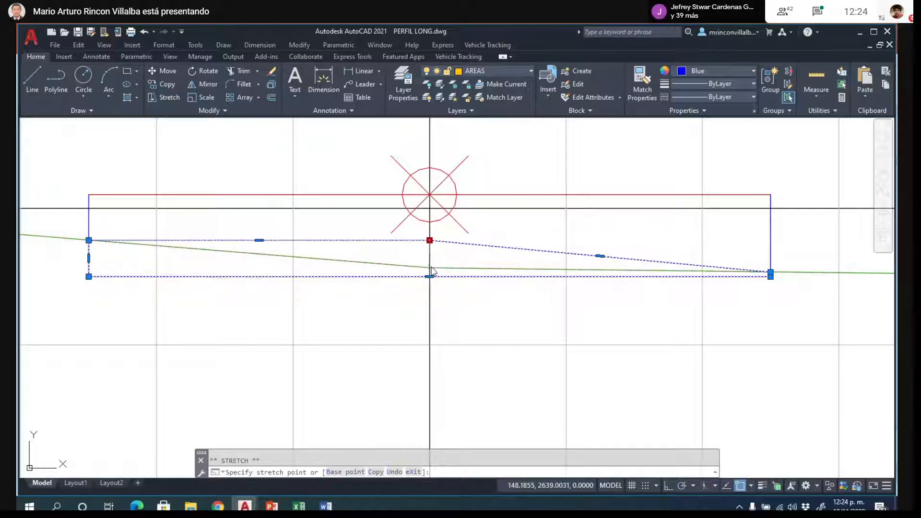
key("Escape")
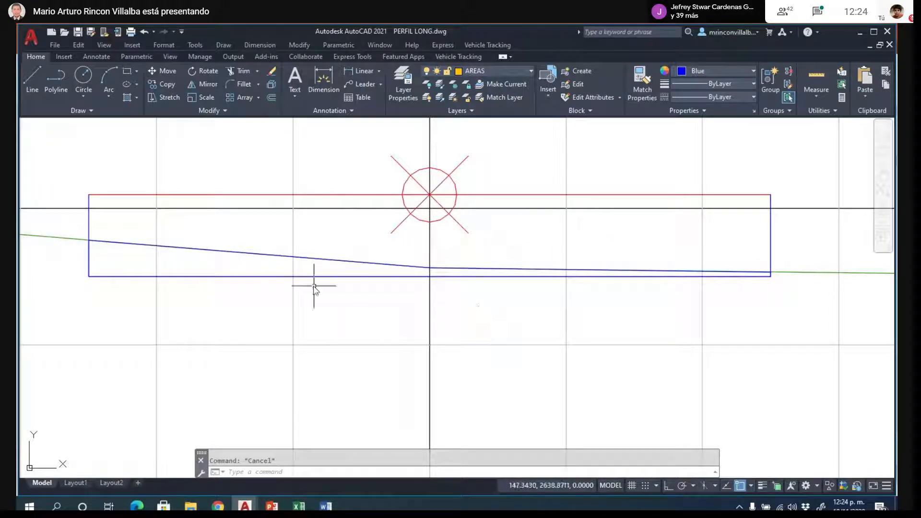
- Set the color of the K0+020 cut area polyline to ByLayer
left_click(317, 262)
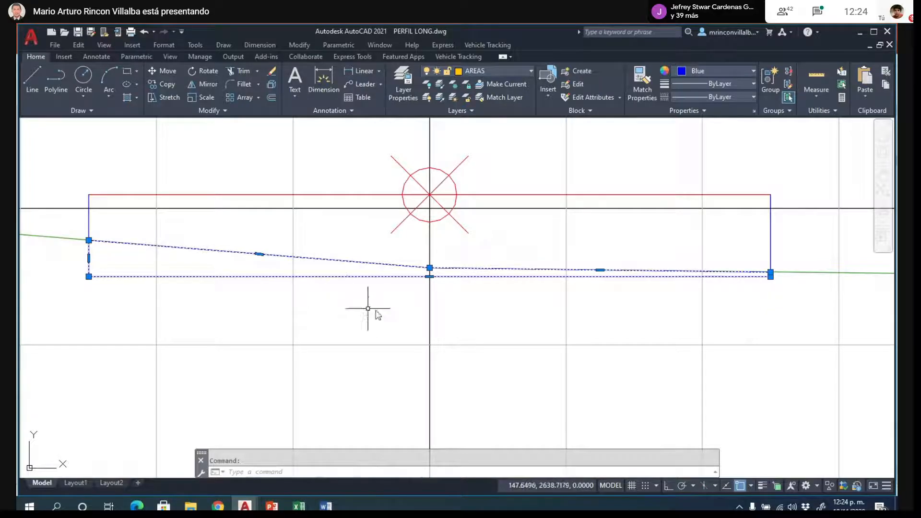
scroll(396, 313, "down", 2)
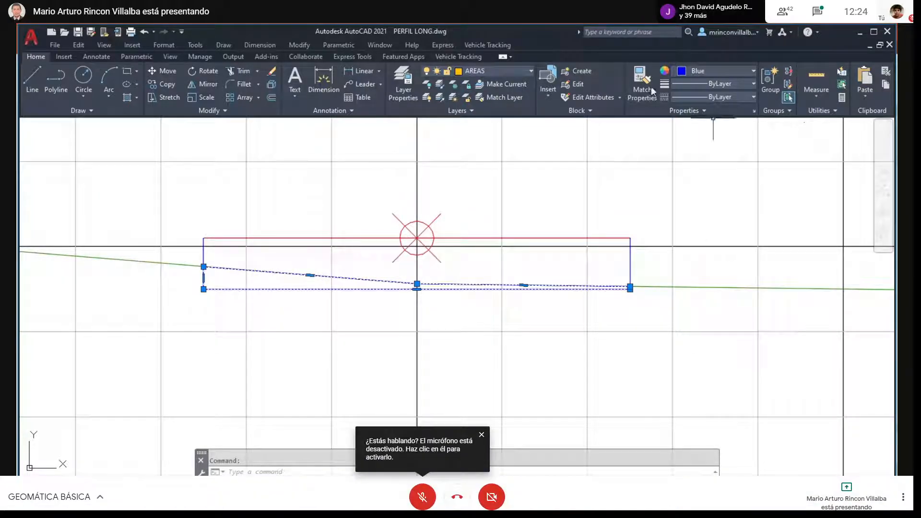
left_click(729, 71)
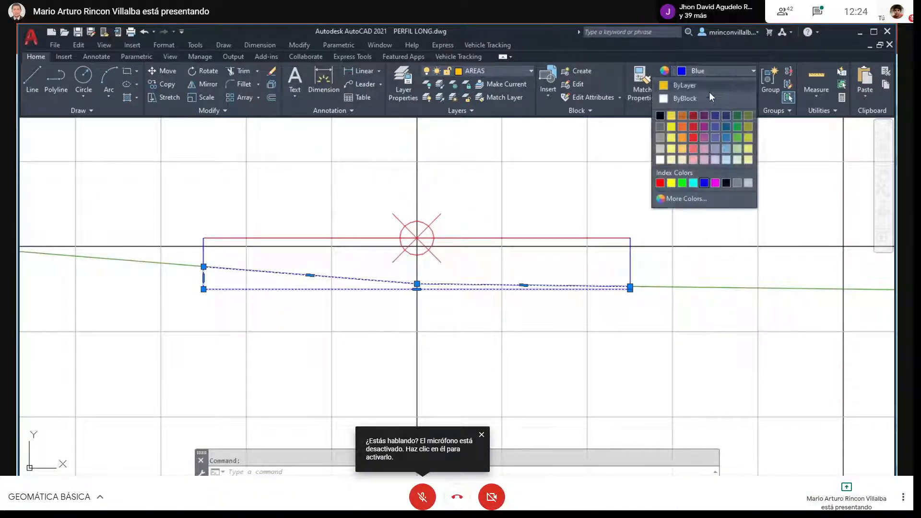
left_click(678, 86)
key("Escape")
scroll(207, 330, "down", 5)
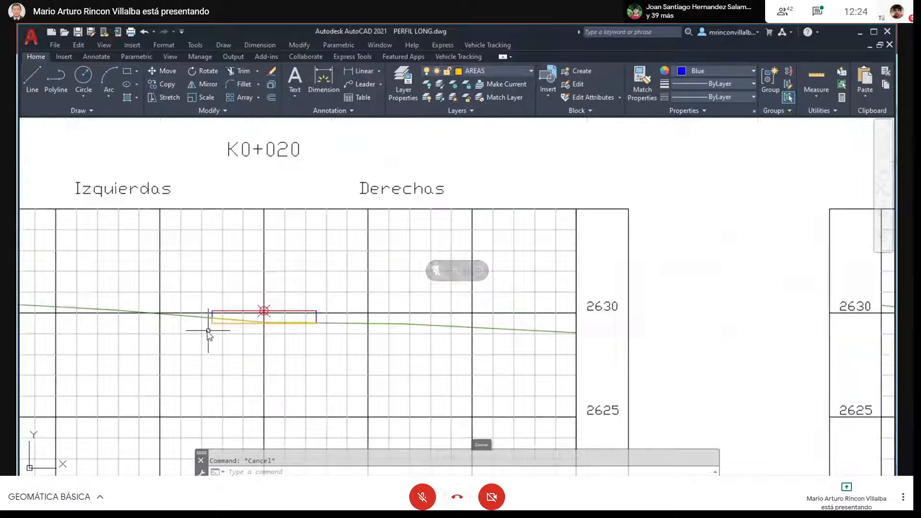
scroll(249, 255, "down", 5)
scroll(490, 281, "up", 10)
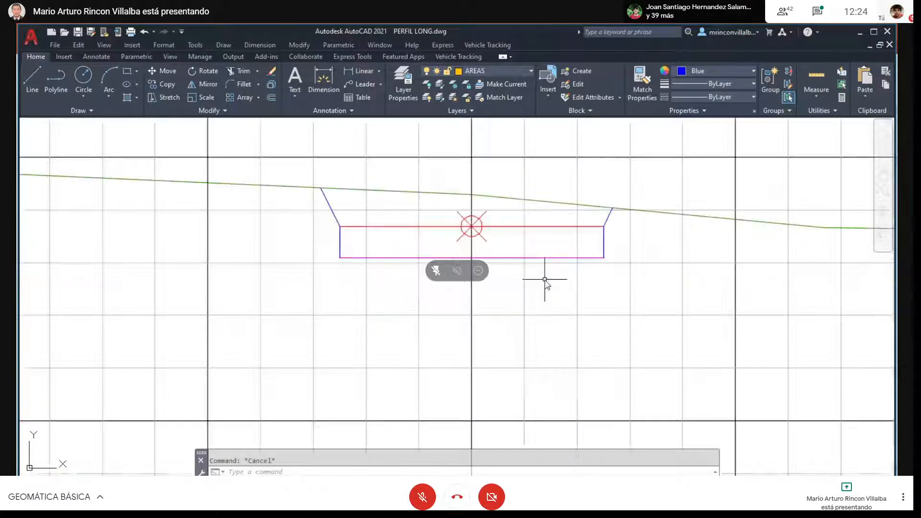
type("pl")
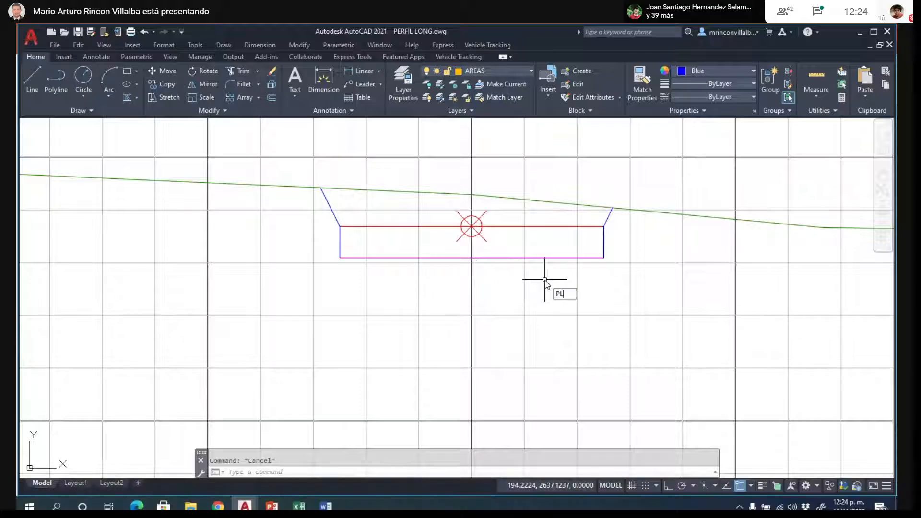
key("Return")
scroll(617, 268, "down", 5)
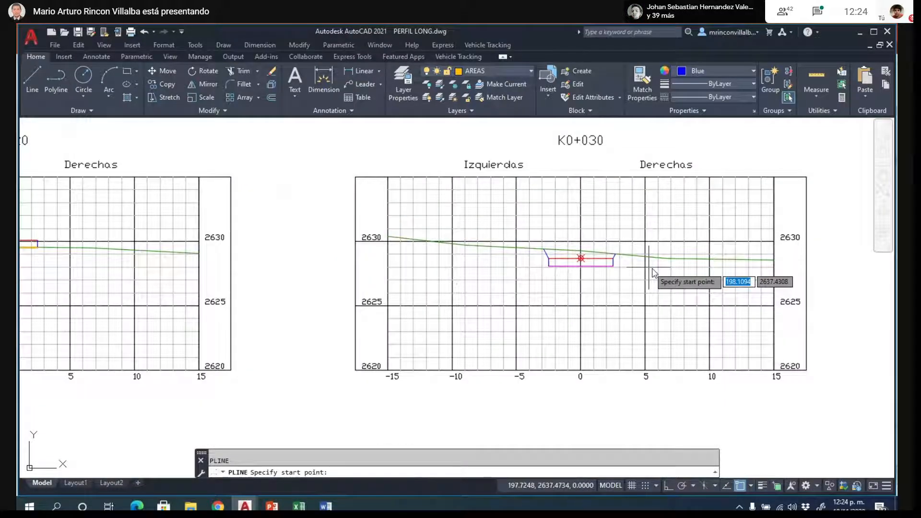
key("Escape")
- Examine the K0+020 area polyline against the terrain line and road box, and compare it with the K0+010 and K0+030 sections
scroll(649, 268, "down", 2)
scroll(189, 249, "up", 9)
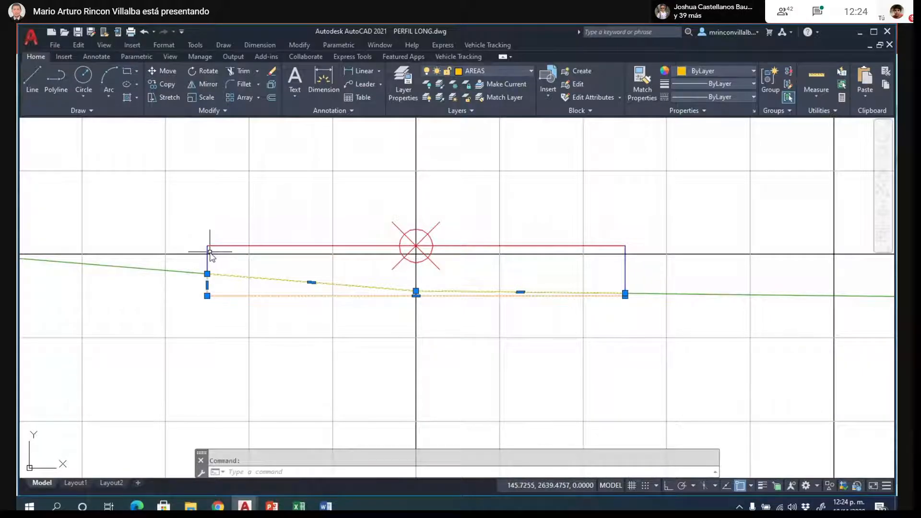
scroll(464, 331, "down", 4)
scroll(464, 330, "up", 2)
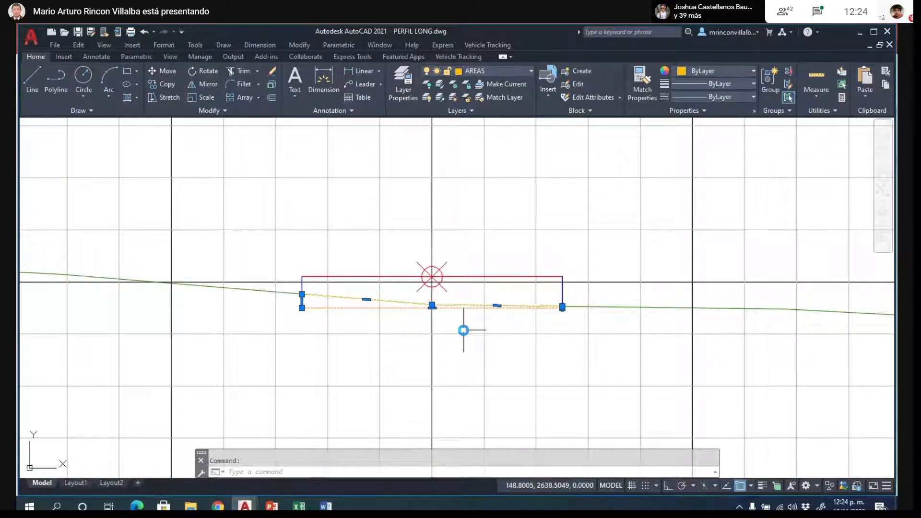
scroll(464, 330, "up", 2)
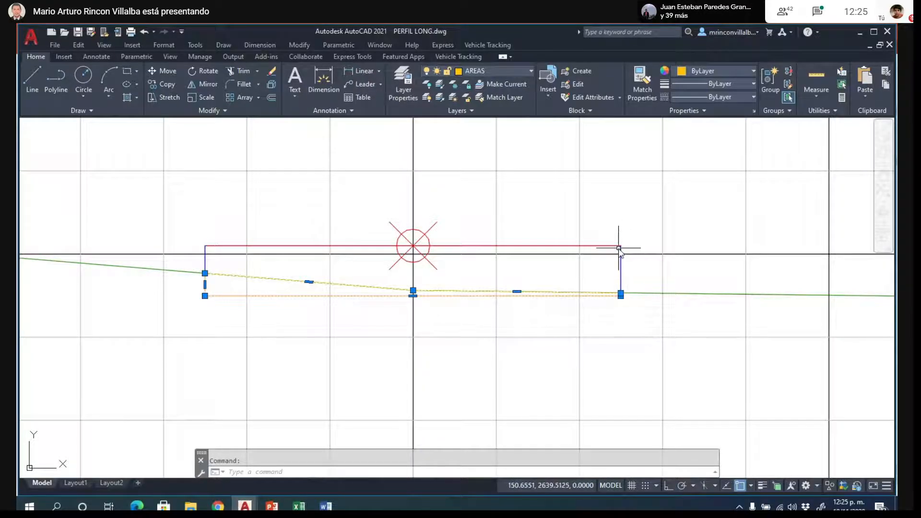
left_click(655, 294)
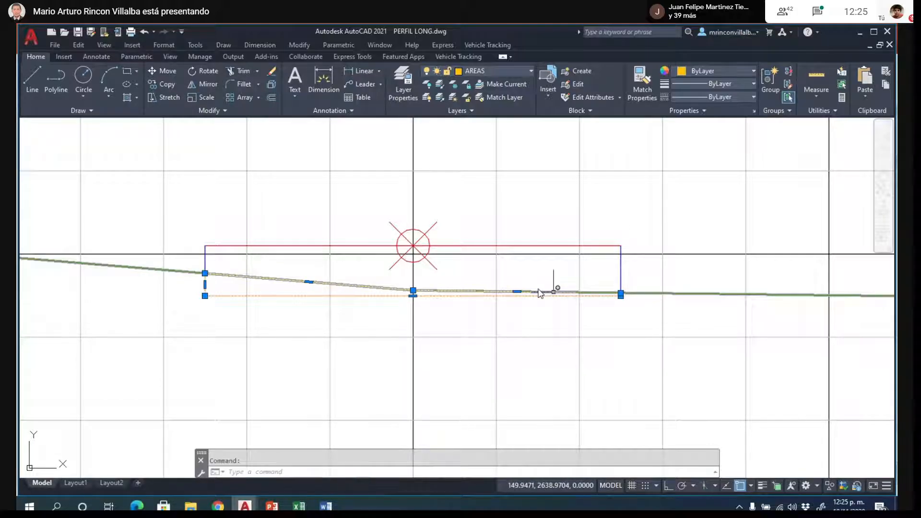
scroll(322, 288, "down", 5)
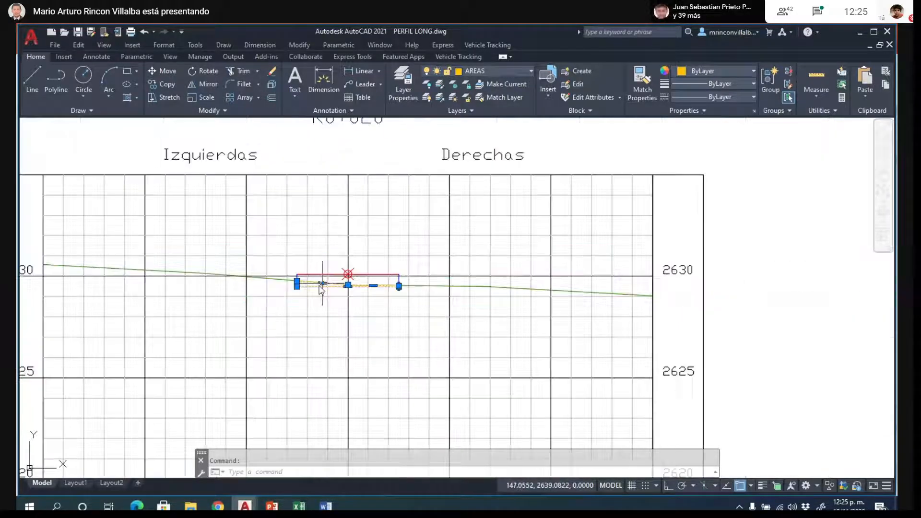
scroll(408, 293, "up", 4)
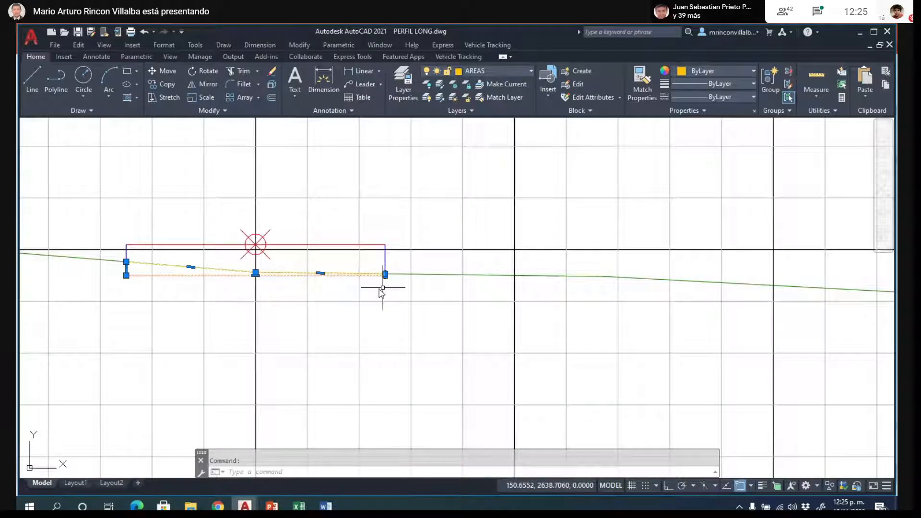
scroll(575, 261, "down", 6)
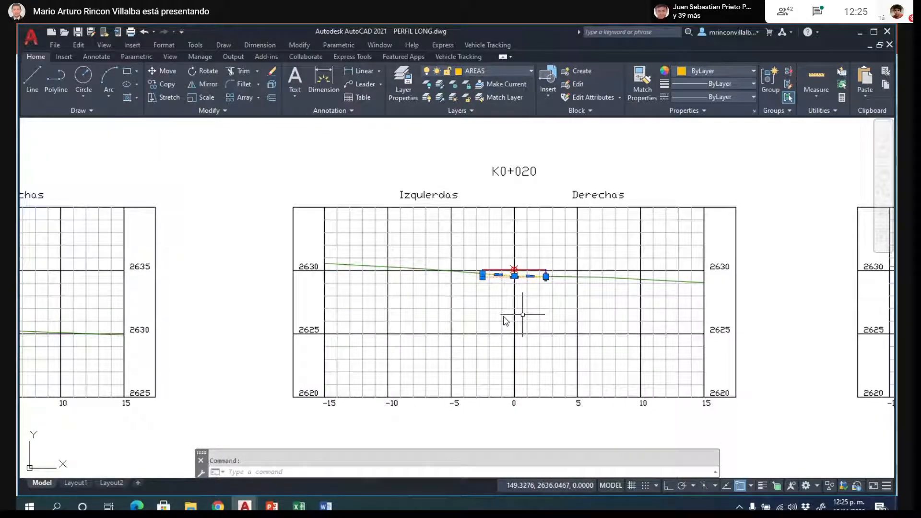
scroll(408, 322, "down", 3)
scroll(247, 329, "up", 8)
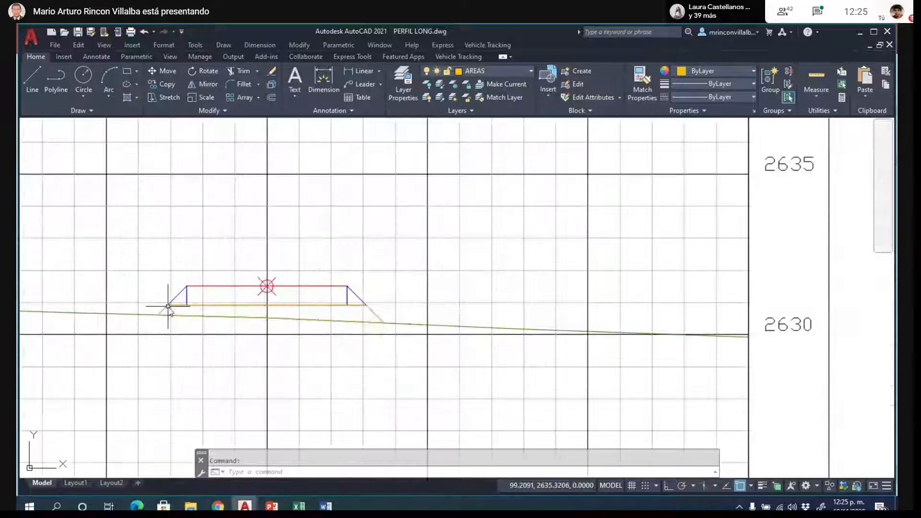
scroll(235, 264, "down", 5)
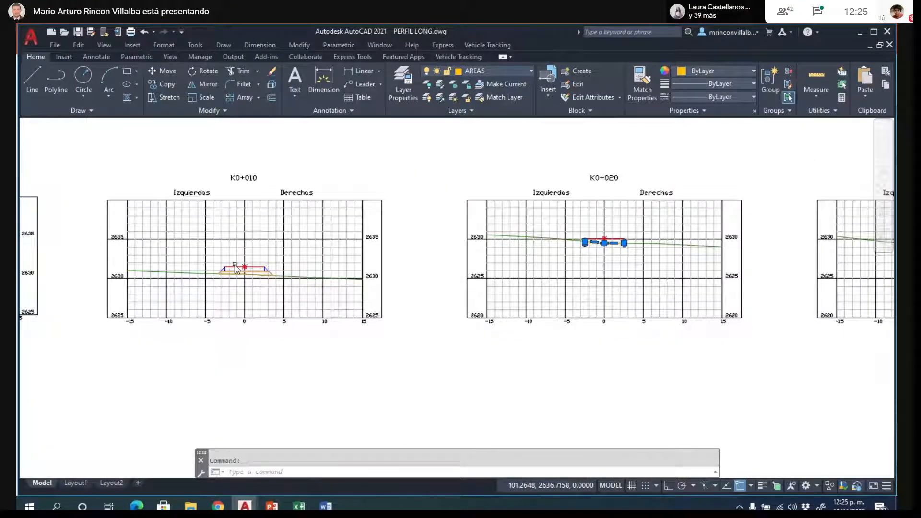
scroll(235, 264, "down", 2)
scroll(718, 254, "up", 4)
scroll(719, 255, "up", 6)
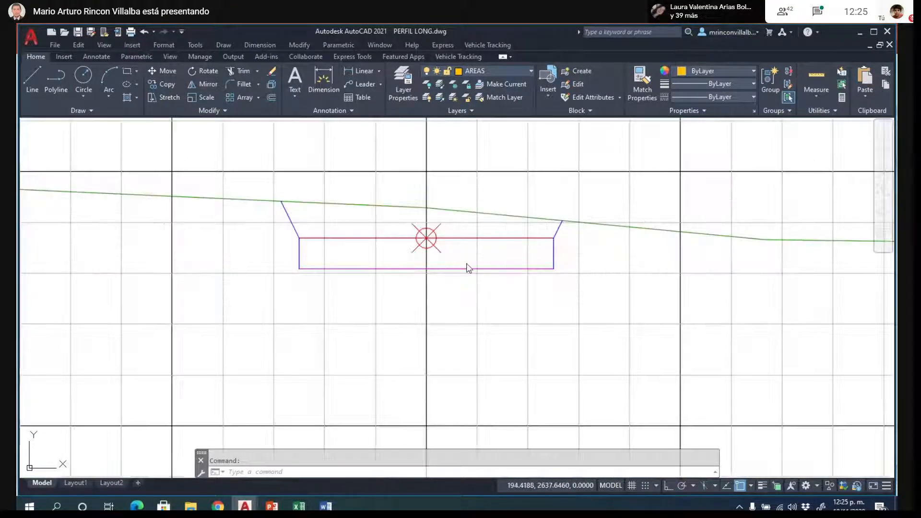
- Trace the K0+030 cut area with a closed polyline along both cut slopes, the road box sides and base, and the terrain line's break point
type("pl")
key("Return")
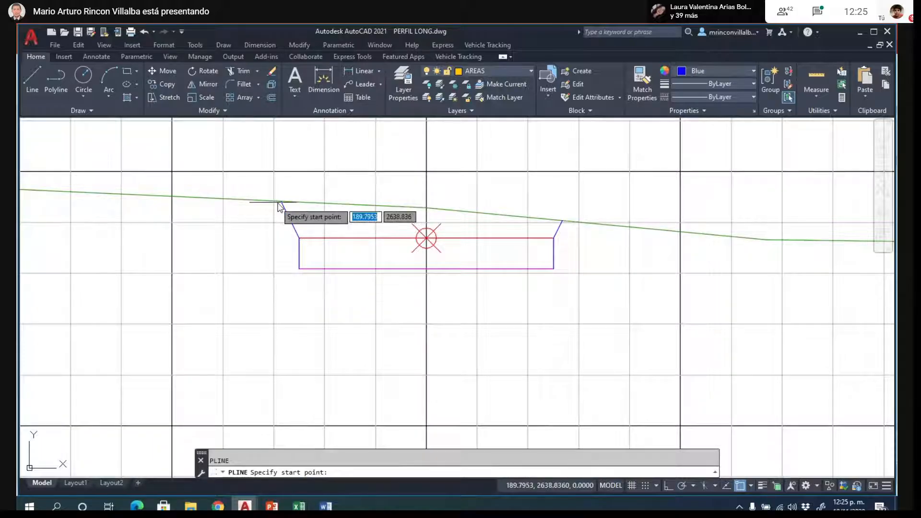
left_click(281, 202)
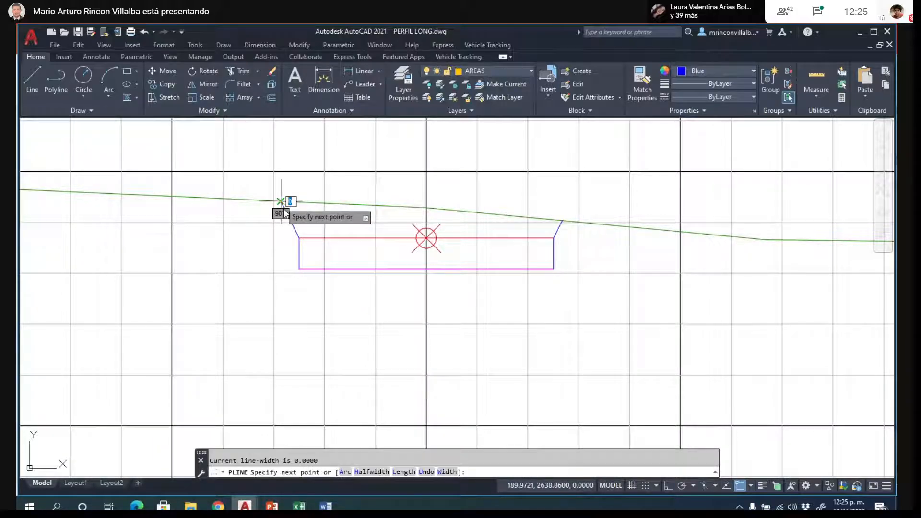
left_click(299, 238)
left_click(299, 268)
left_click(556, 271)
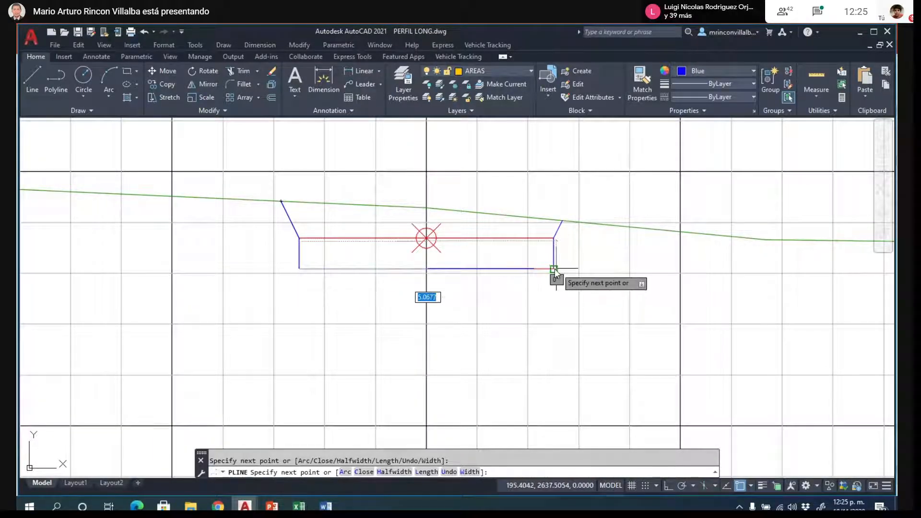
left_click(554, 237)
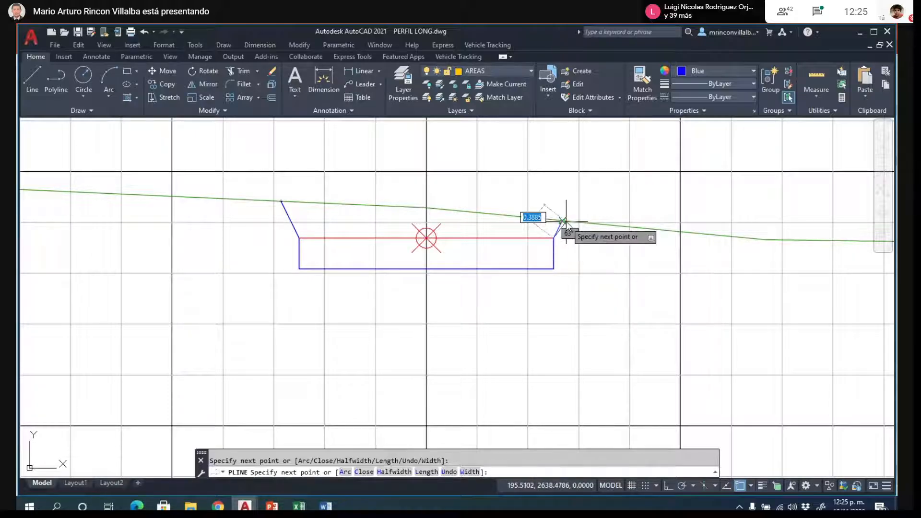
left_click(562, 220)
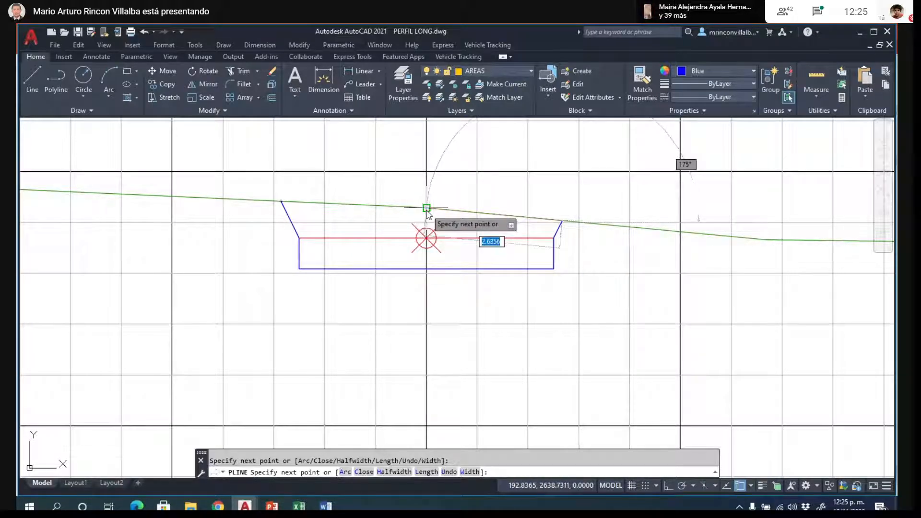
left_click(427, 209)
type("c")
key("Return")
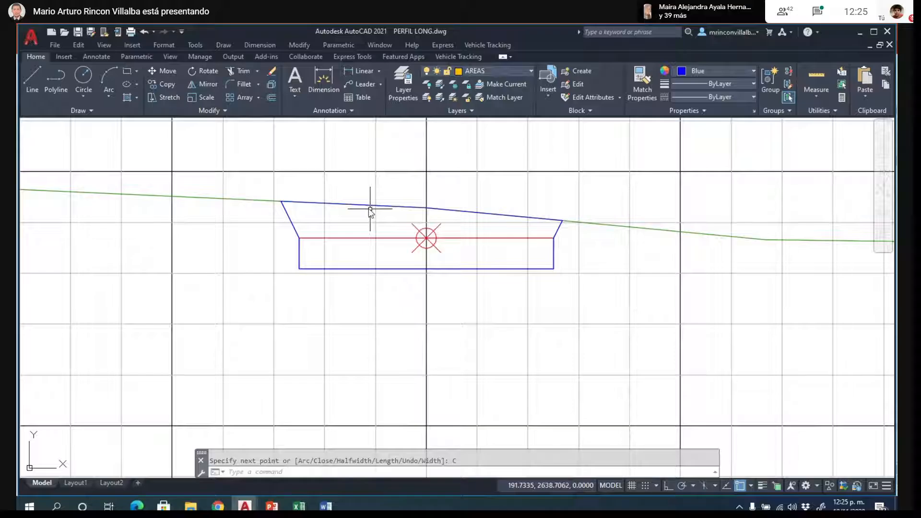
- Set the color of the K0+030 cut area polyline to ByLayer
left_click(506, 267)
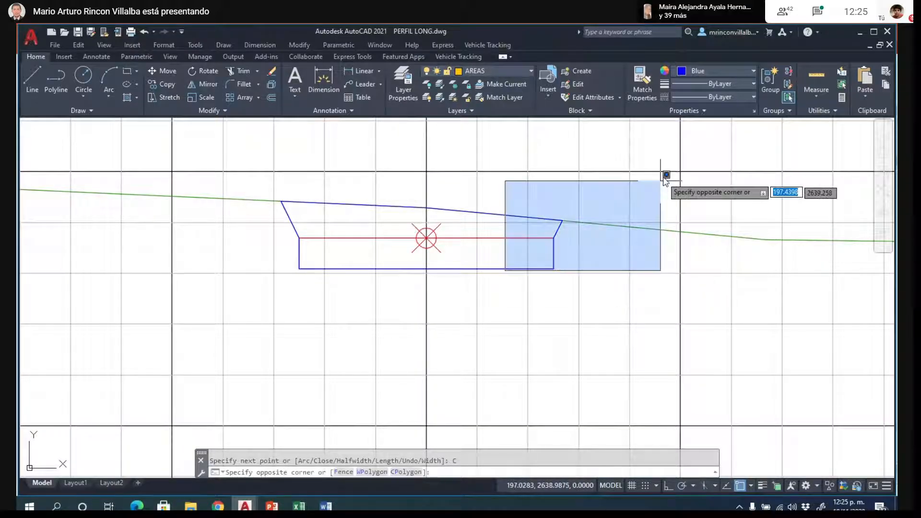
left_click(662, 179)
left_click(554, 253)
left_click(715, 71)
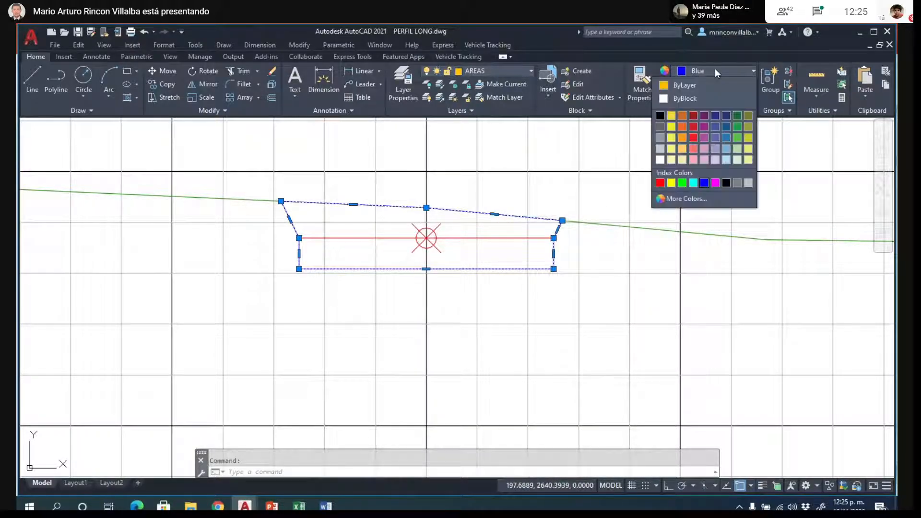
left_click(661, 85)
key("Escape")
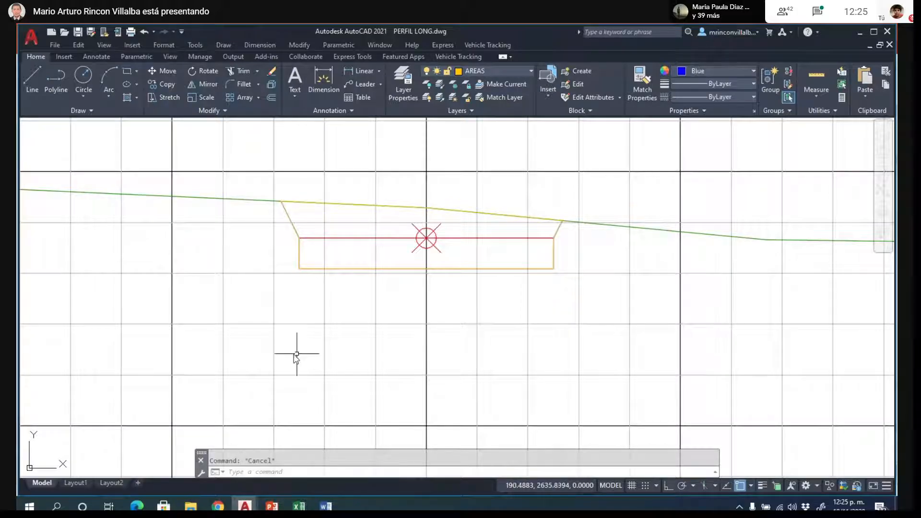
- Set the current color for new objects to ByLayer
scroll(223, 295, "down", 8)
left_click(753, 72)
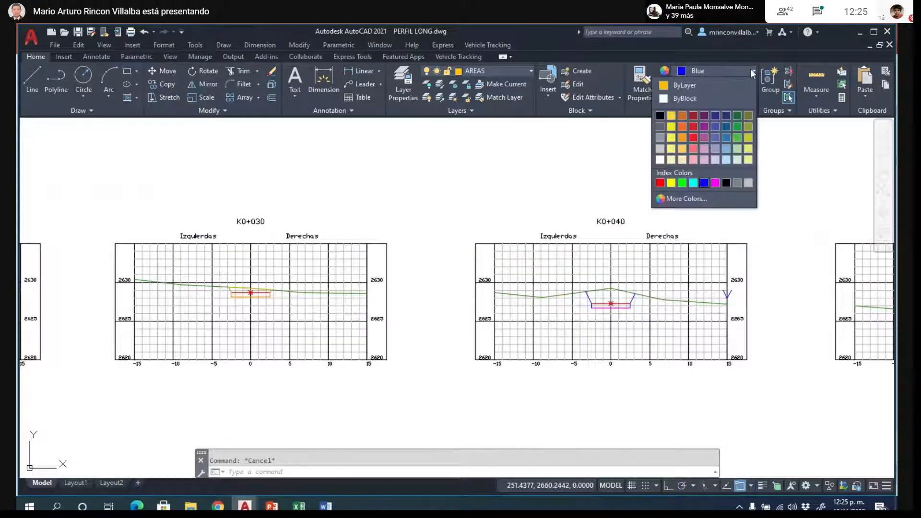
left_click(671, 85)
- Trace the K0+040 cut area with a closed polyline along both cut slopes, the road box sides and base, and the terrain peak at the axis
scroll(643, 310, "up", 4)
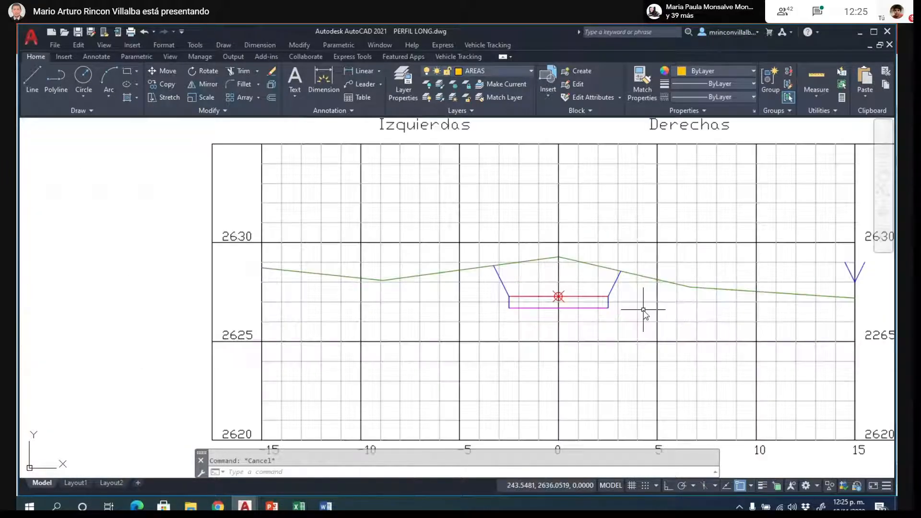
scroll(644, 309, "up", 4)
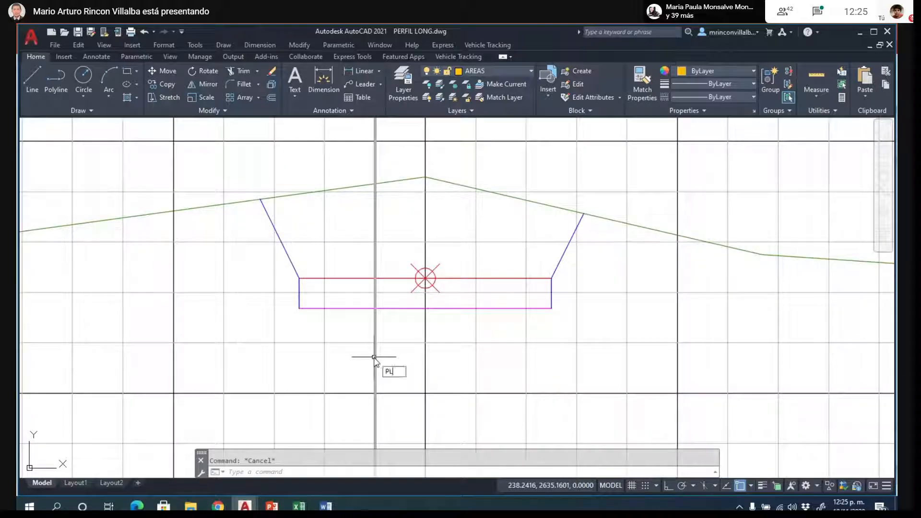
key("Return")
left_click(260, 199)
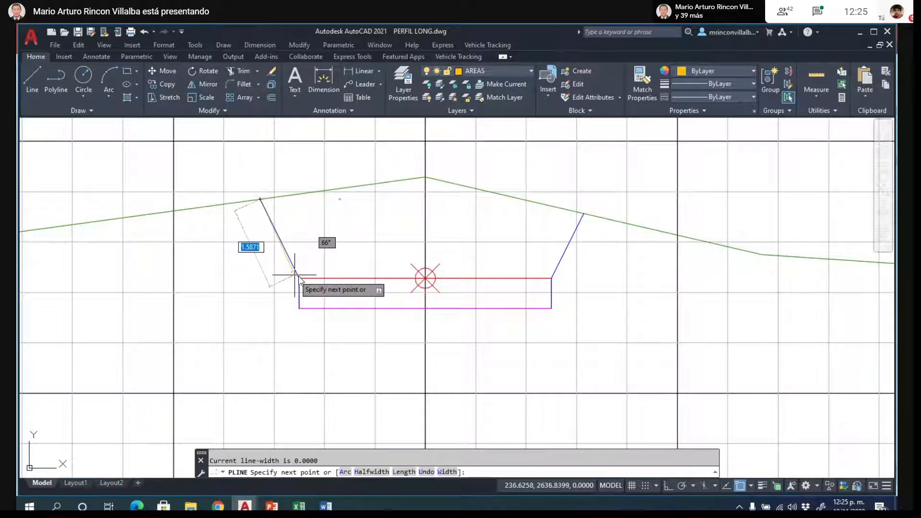
left_click(299, 277)
left_click(299, 308)
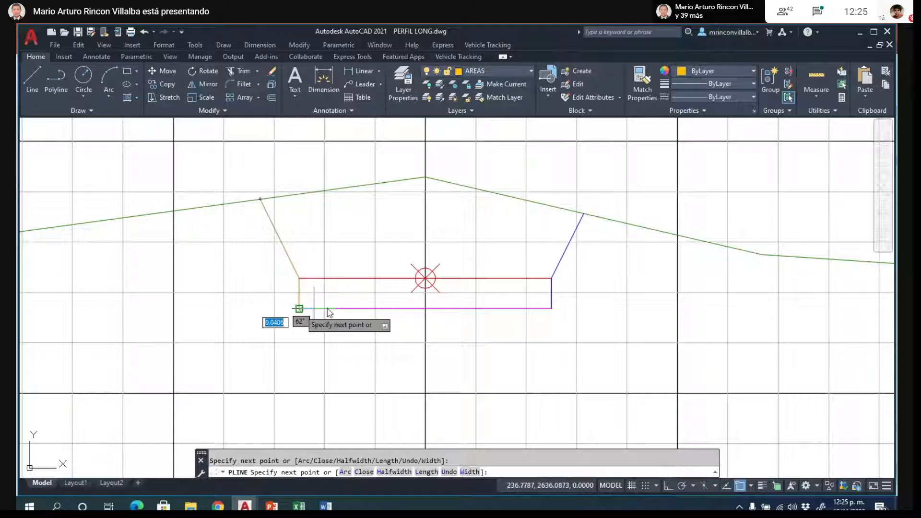
left_click(551, 308)
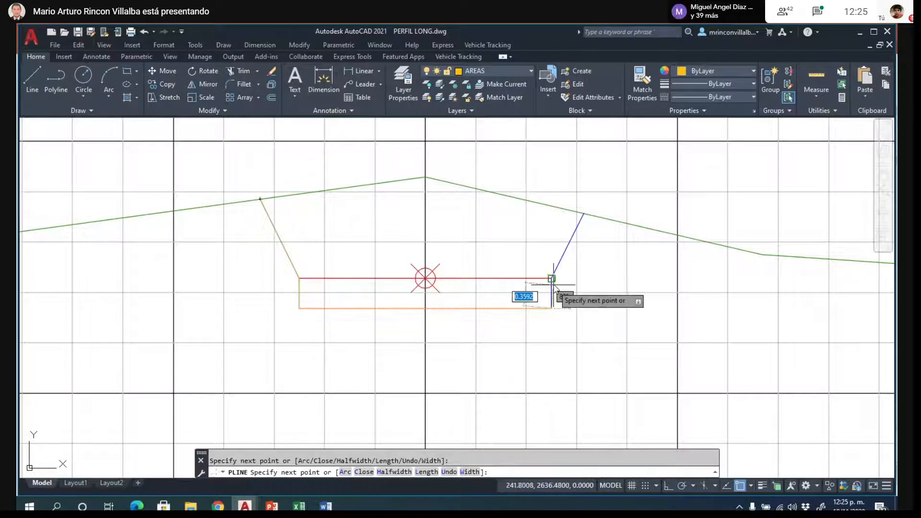
left_click(551, 278)
left_click(584, 213)
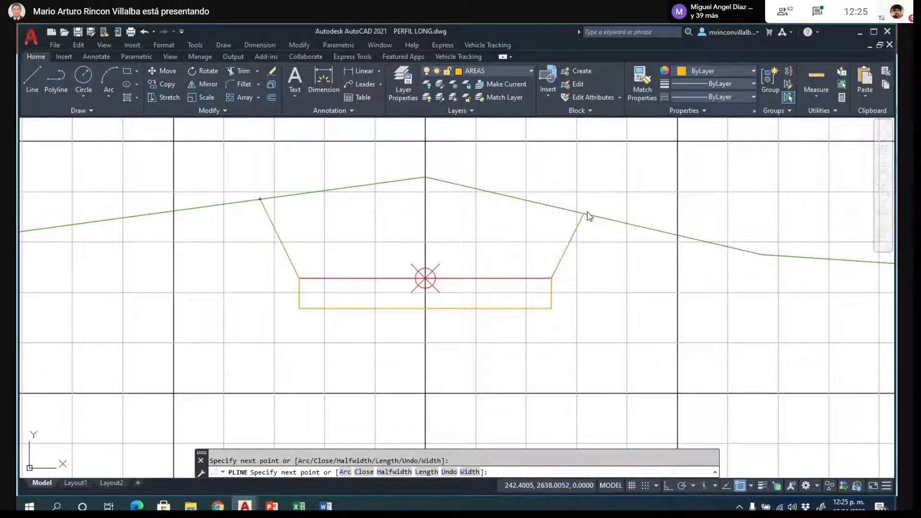
left_click(426, 177)
type("c")
key("Return")
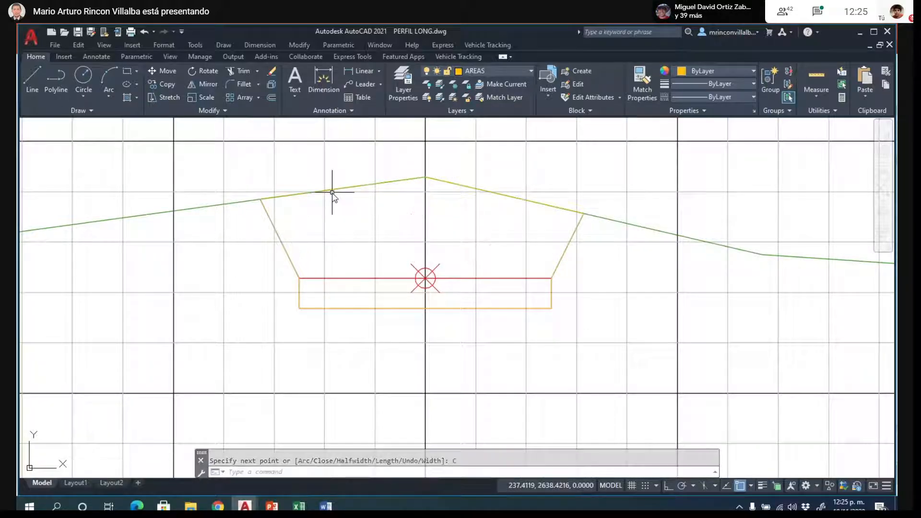
- Examine the longitudinal profile, highlighting the terrain line and the magenta line below the grade line to compare cut and fill along the stations
scroll(471, 298, "down", 6)
scroll(491, 280, "up", 7)
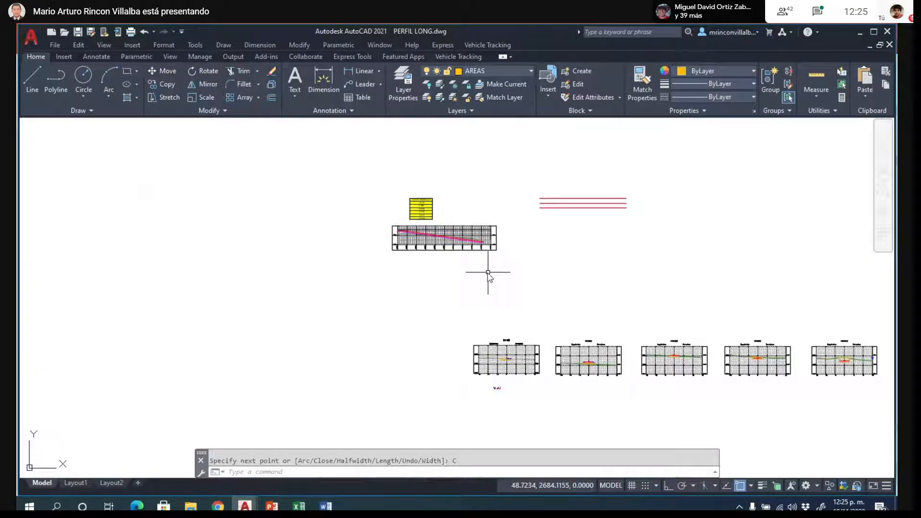
scroll(177, 265, "down", 2)
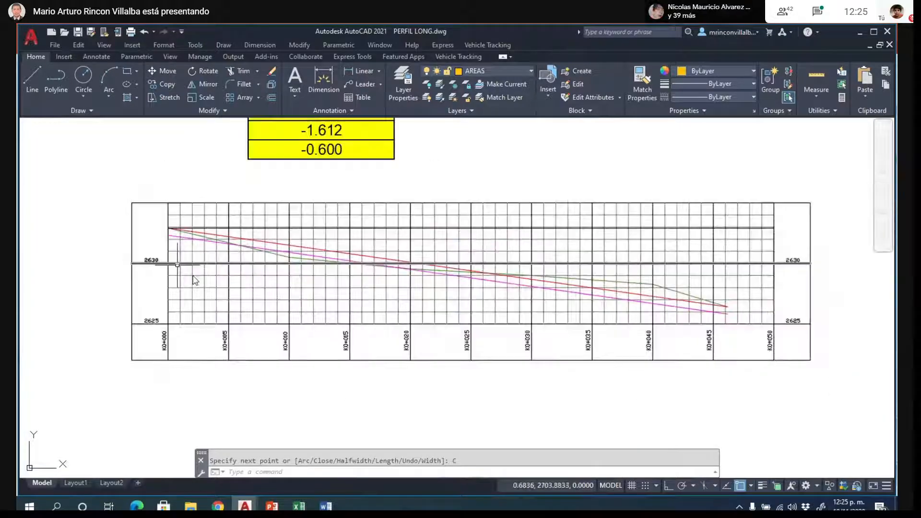
scroll(177, 265, "up", 2)
left_click(281, 236)
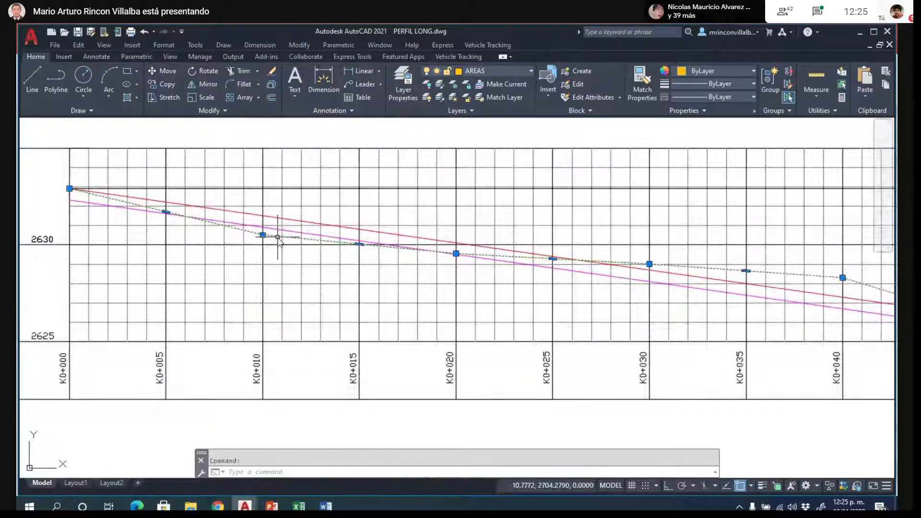
left_click(313, 235)
scroll(158, 291, "down", 2)
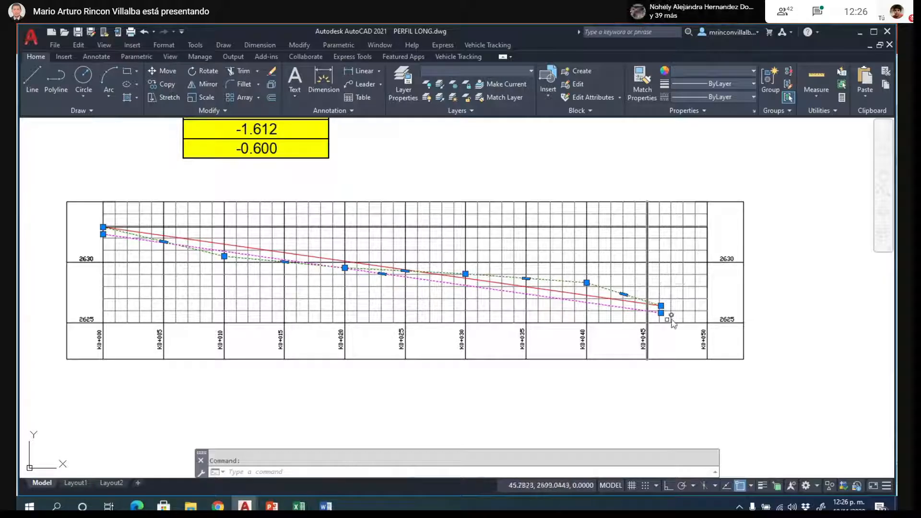
scroll(192, 274, "up", 2)
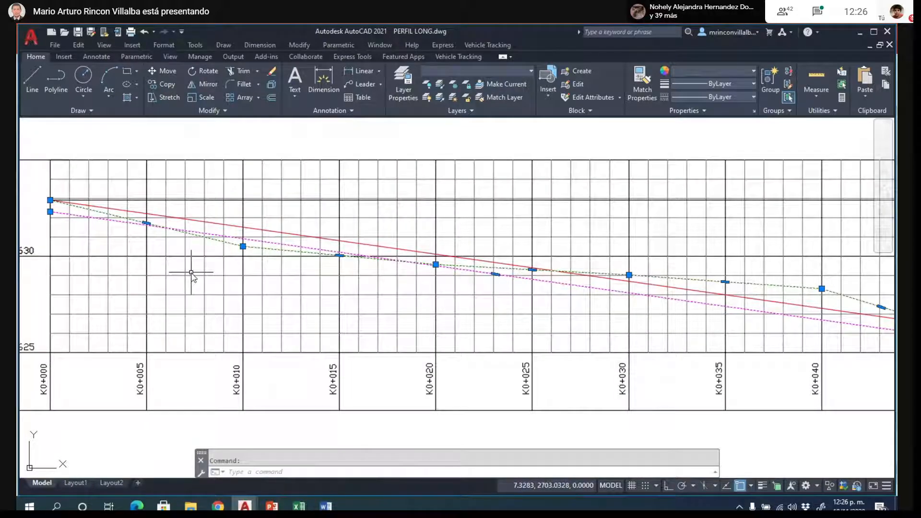
scroll(242, 253, "up", 4)
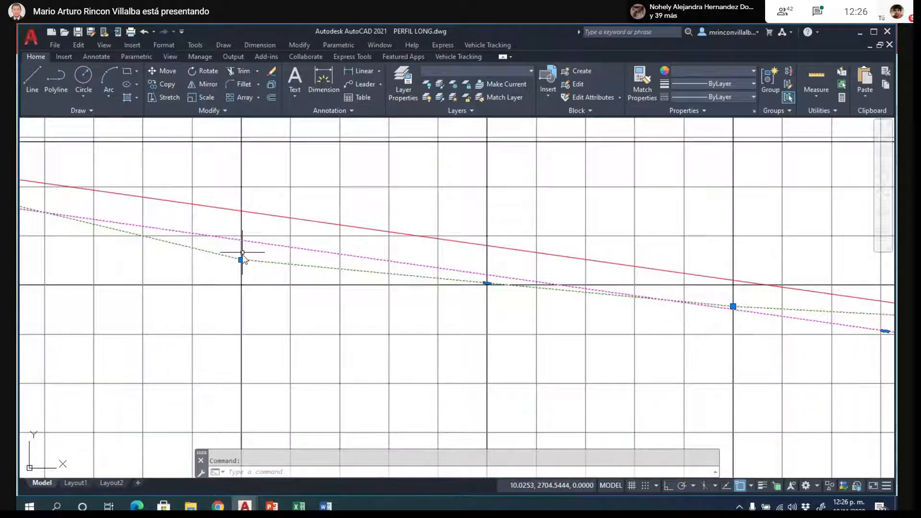
scroll(243, 252, "down", 10)
scroll(207, 222, "up", 5)
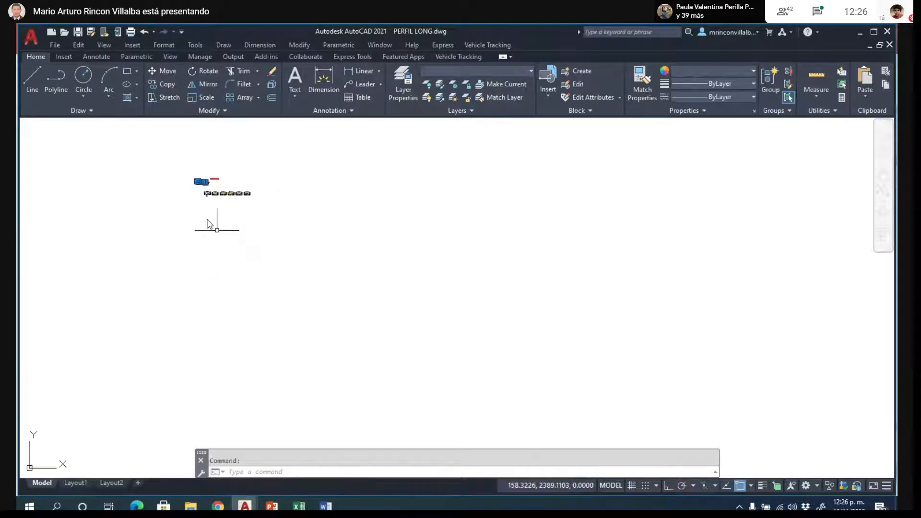
scroll(288, 165, "up", 6)
scroll(623, 221, "up", 2)
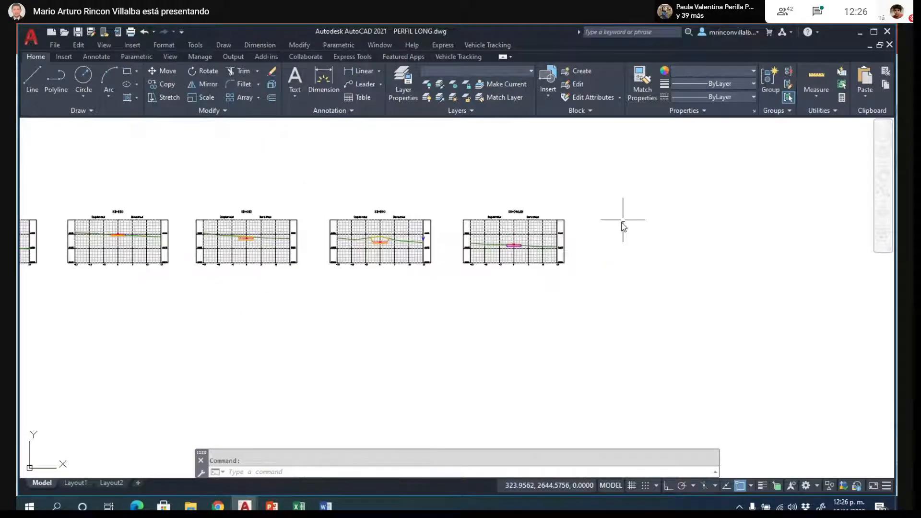
scroll(468, 232, "up", 4)
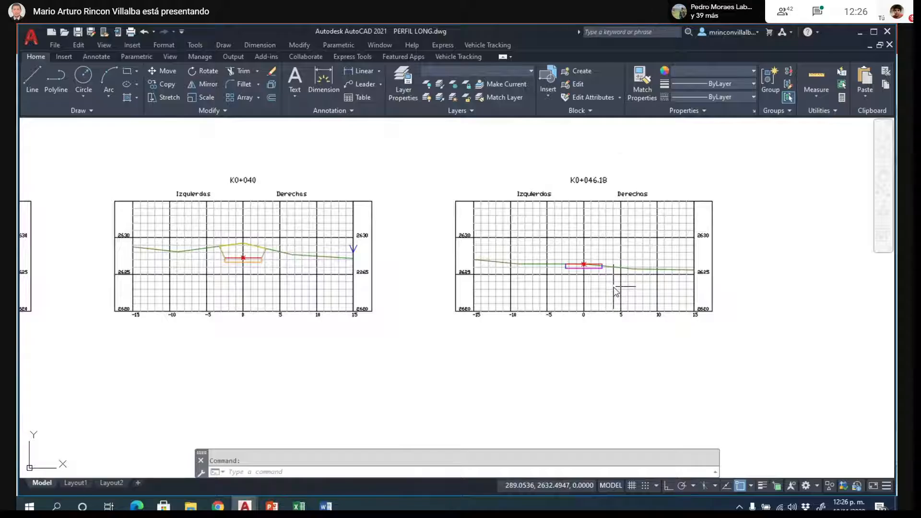
scroll(614, 250, "up", 2)
scroll(600, 273, "up", 6)
type("PL")
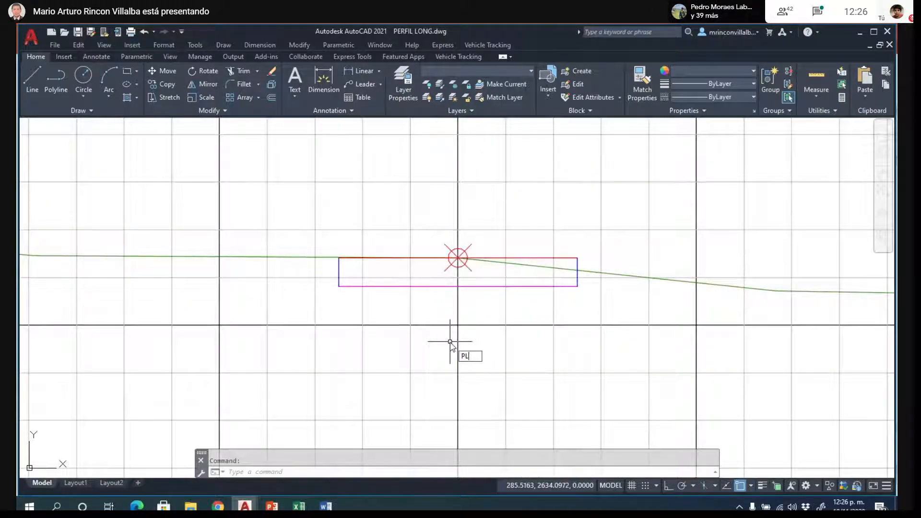
key("Return")
scroll(392, 290, "up", 4)
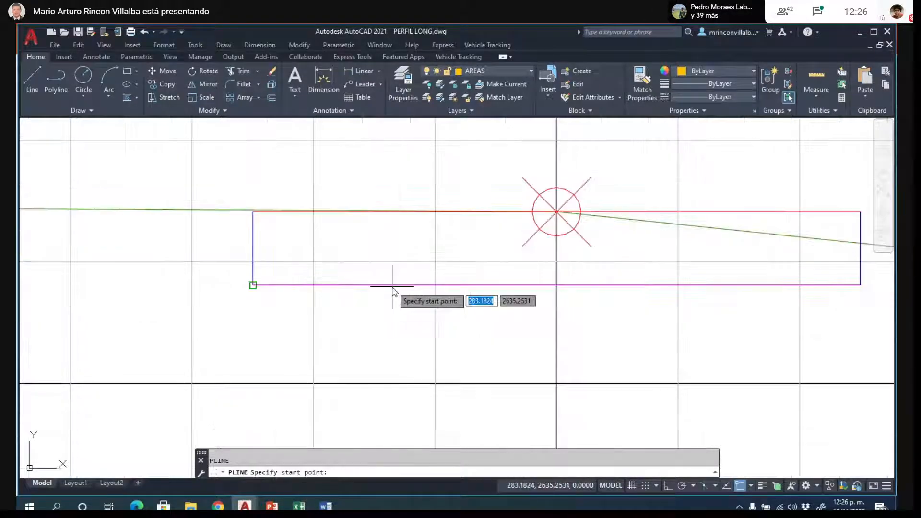
left_click(251, 213)
scroll(181, 245, "up", 3)
scroll(185, 230, "down", 1)
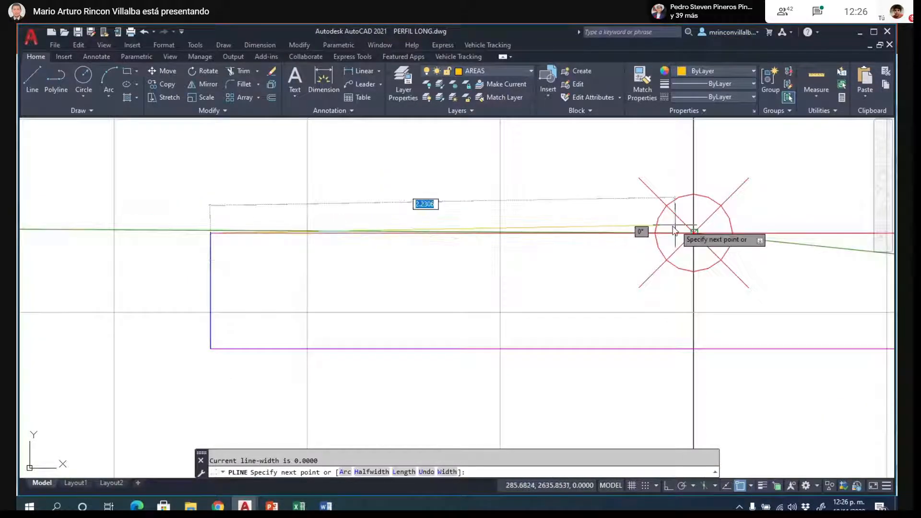
key("Escape")
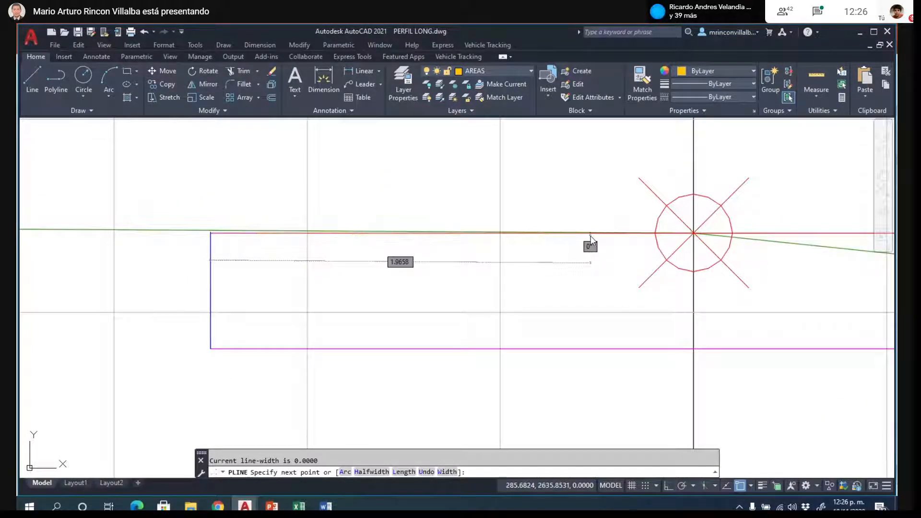
- Leave the polyline started at K0+046.18 and turn on selection cycling at the K0+040 section
scroll(190, 224, "up", 6)
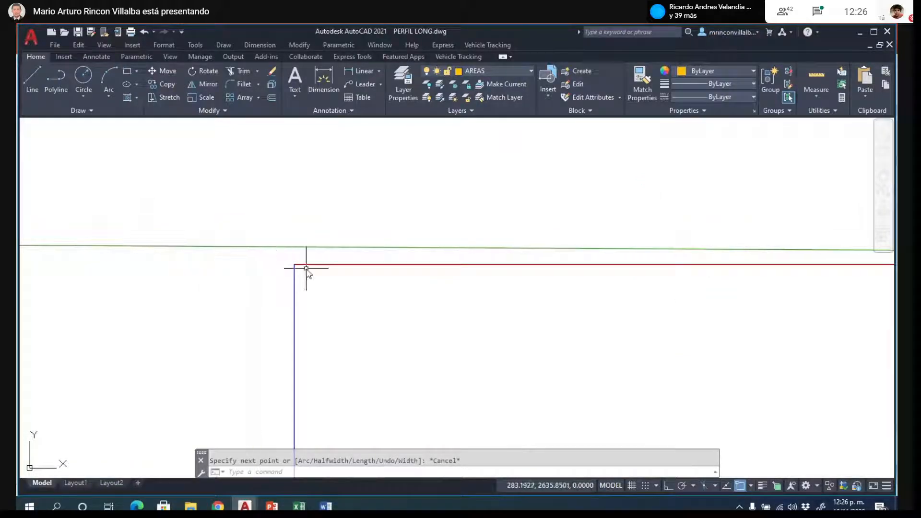
scroll(476, 253, "down", 2)
scroll(498, 277, "down", 8)
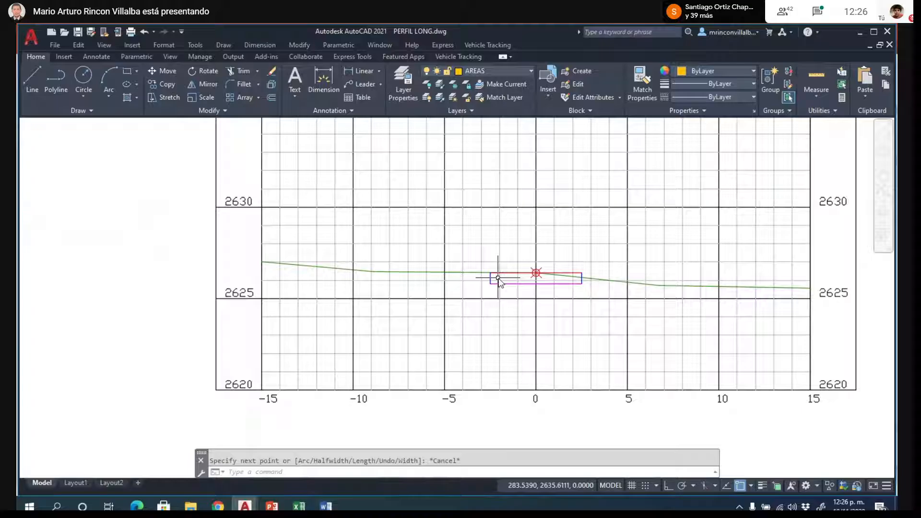
scroll(498, 278, "down", 4)
scroll(163, 278, "up", 12)
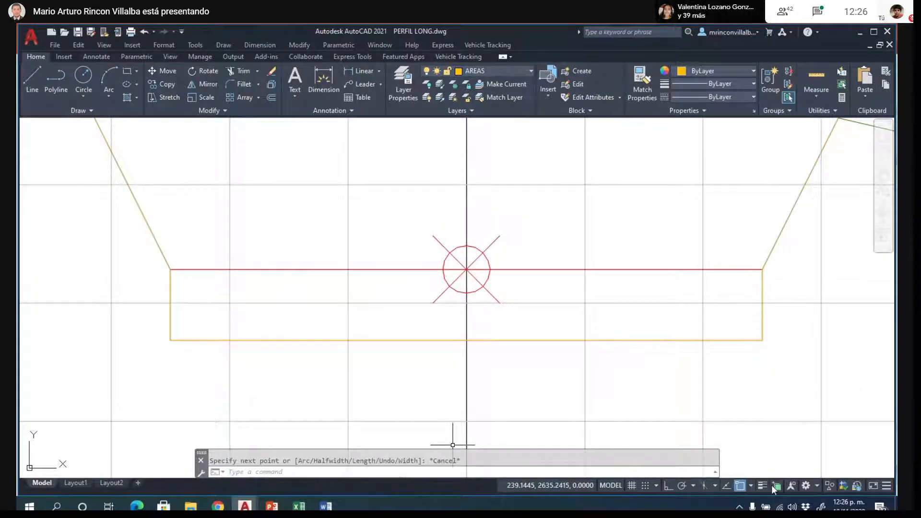
left_click(777, 486)
- Copy the blue left cut slope line of K0+040 from its lower endpoint to the upper left corner of the K0+046.18 road box
left_click(158, 248)
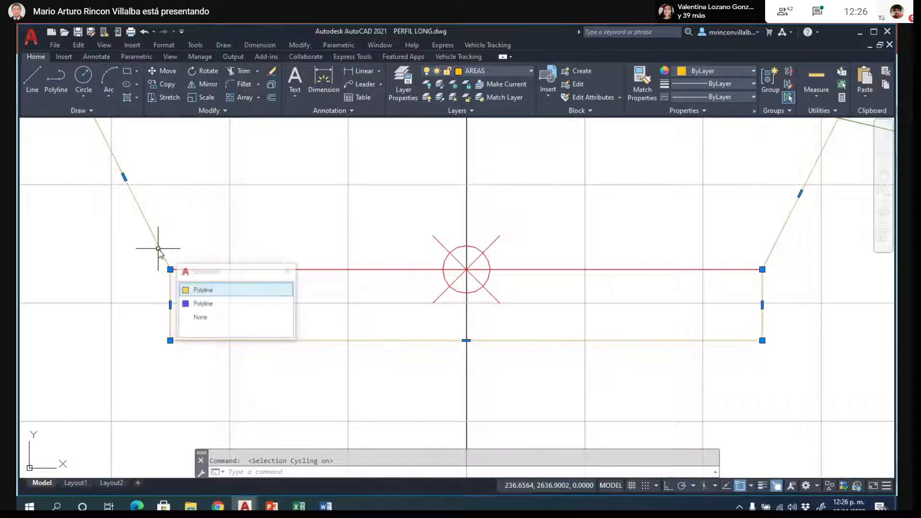
left_click(202, 304)
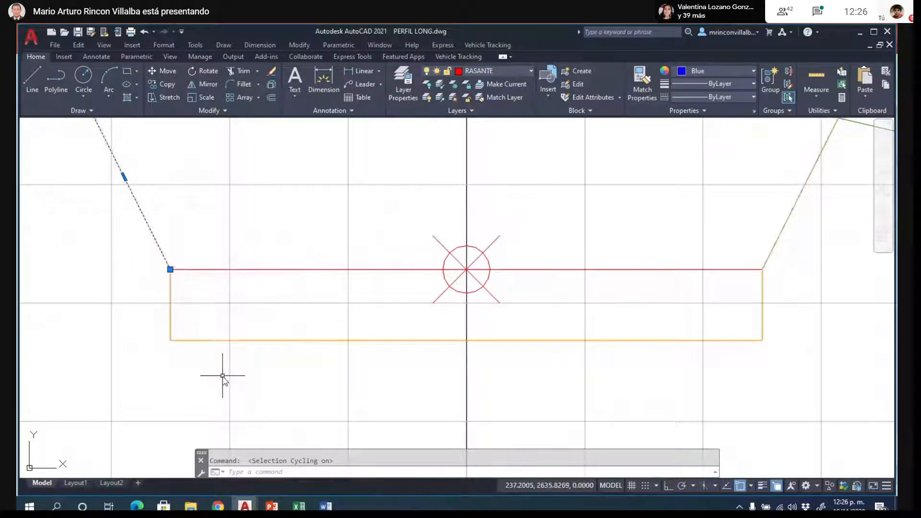
type("CO")
key("Return")
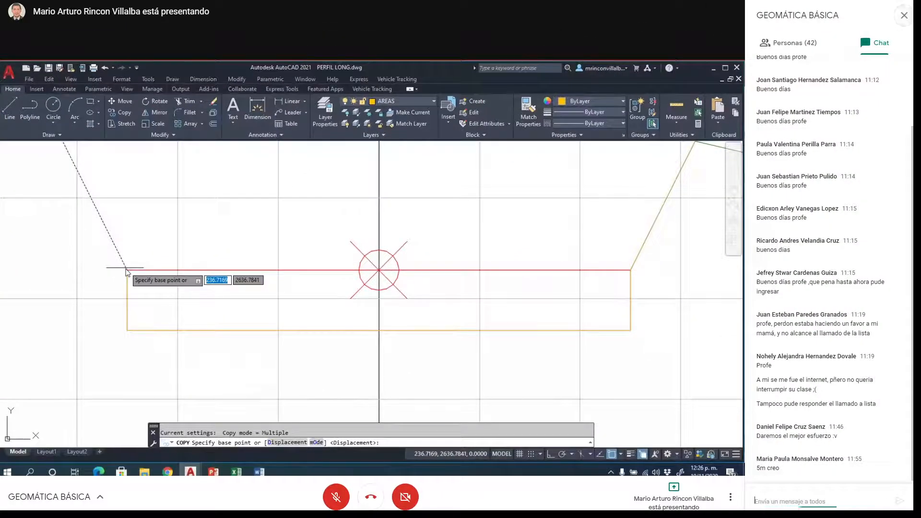
left_click(170, 269)
scroll(107, 342, "down", 8)
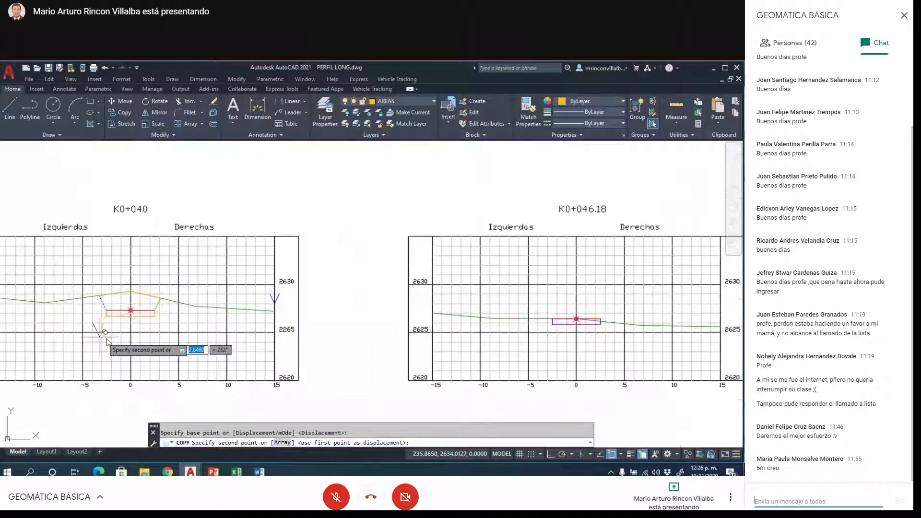
scroll(575, 331, "up", 2)
scroll(577, 333, "up", 5)
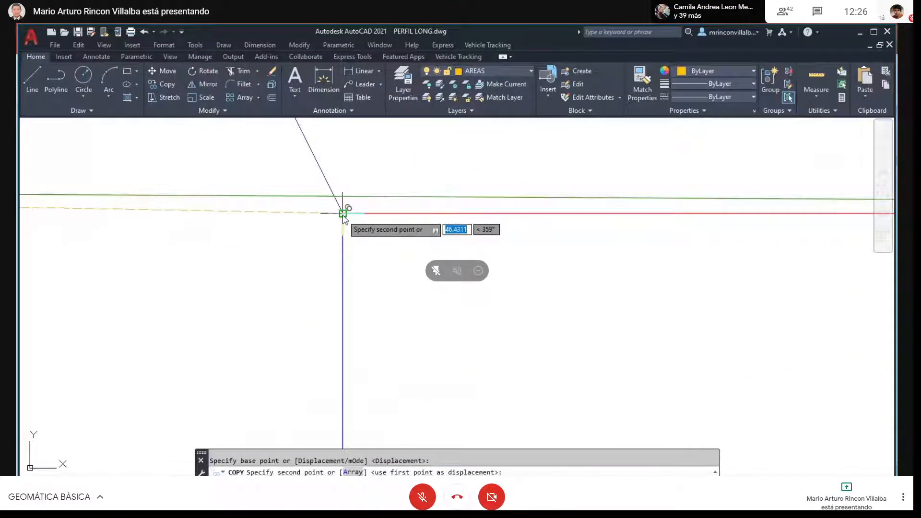
left_click(342, 213)
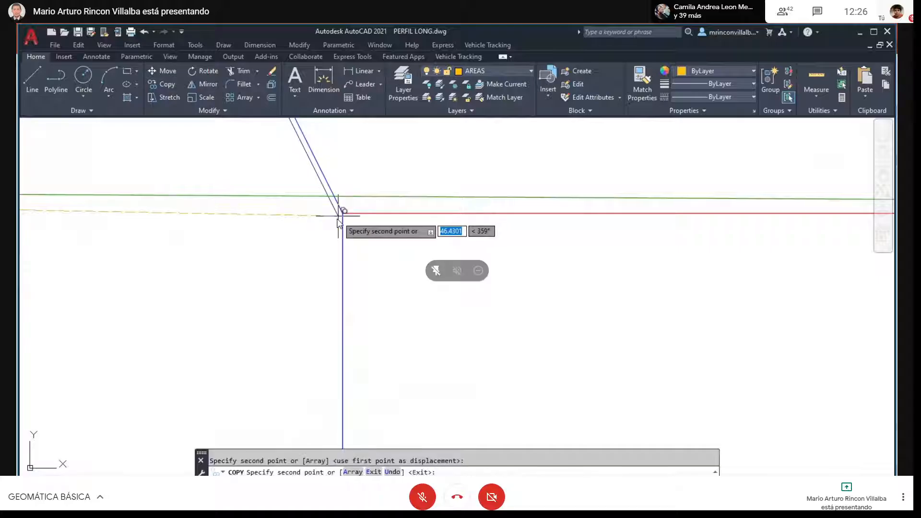
scroll(434, 352, "down", 2)
key("Escape")
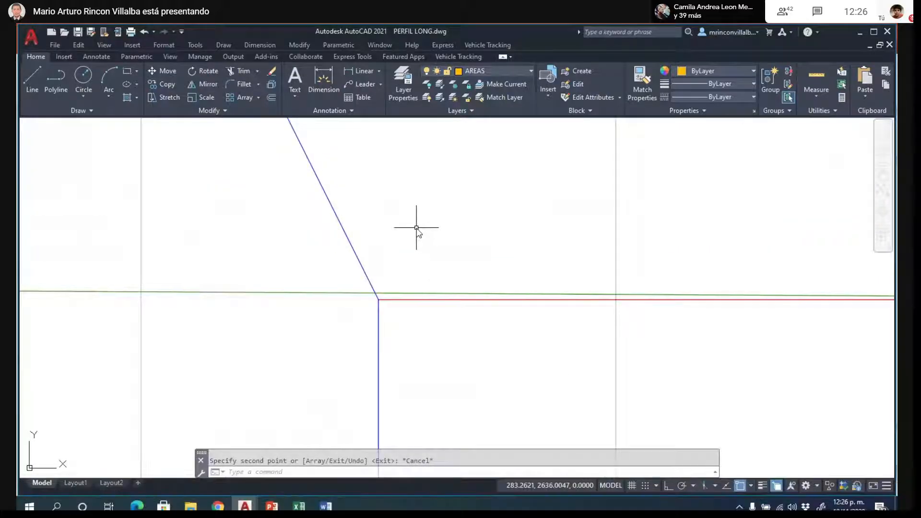
- Trim the copied slope line at the terrain line of K0+046.18 and erase the leftover segment above it
type("tr")
key("Return")
left_click(368, 282)
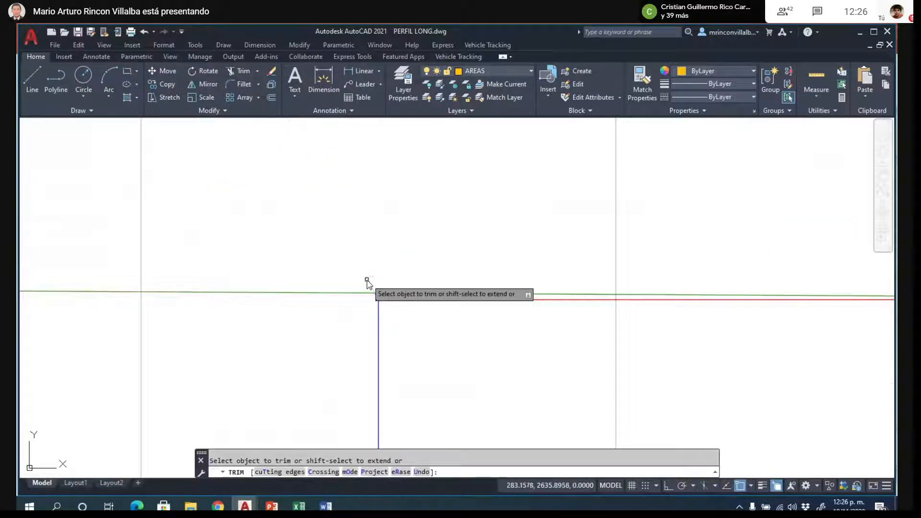
scroll(271, 269, "down", 3)
scroll(277, 316, "down", 2)
key("Escape")
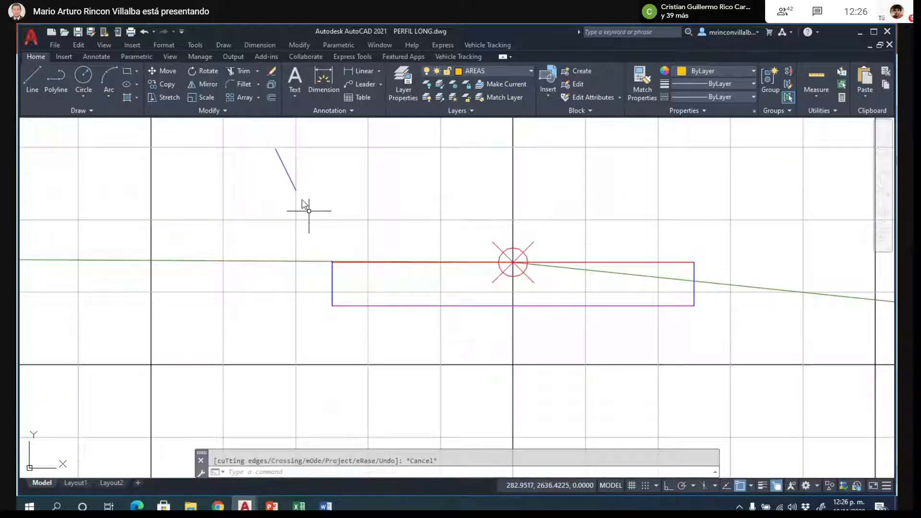
left_click(283, 165)
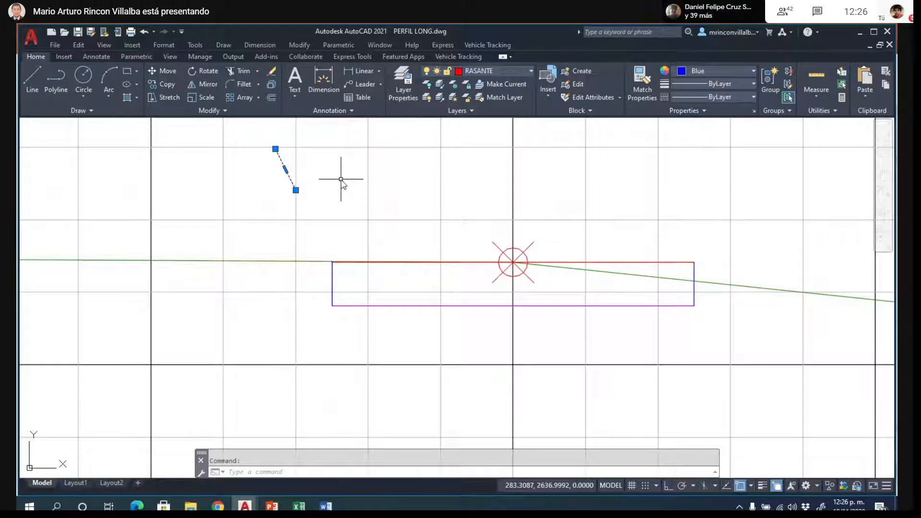
key("Delete")
- Start the K0+046.18 cut area polyline along the short left slope, the box's left side and base, up to the terrain crossing on the right side
scroll(331, 284, "up", 5)
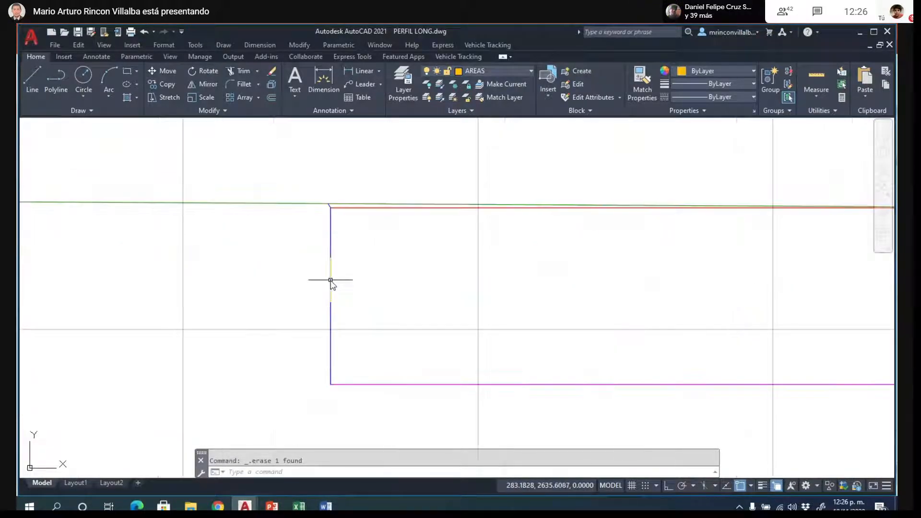
type("PL")
key("Return")
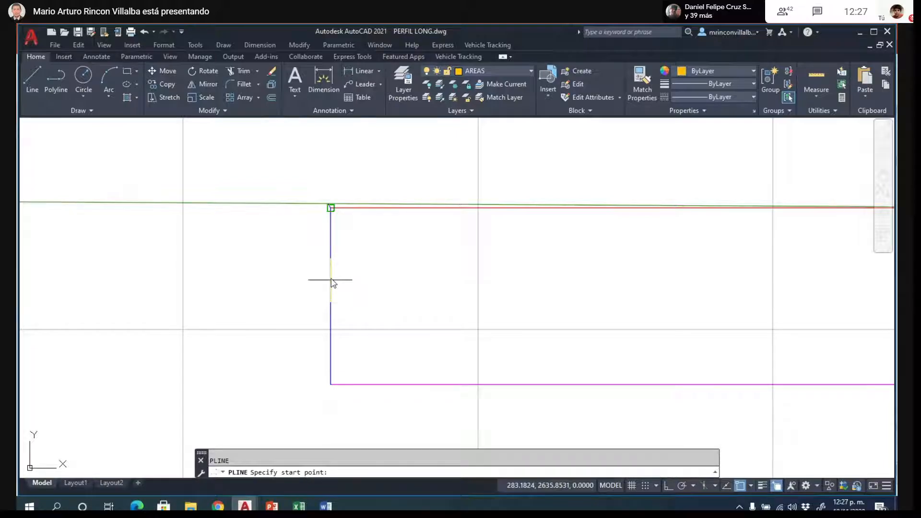
scroll(327, 210, "up", 3)
left_click(323, 217)
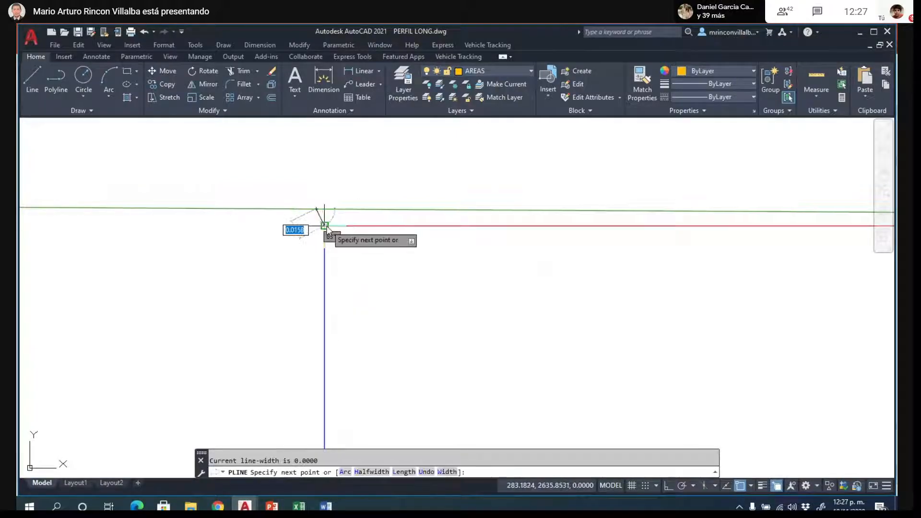
scroll(338, 162, "down", 3)
scroll(336, 235, "down", 2)
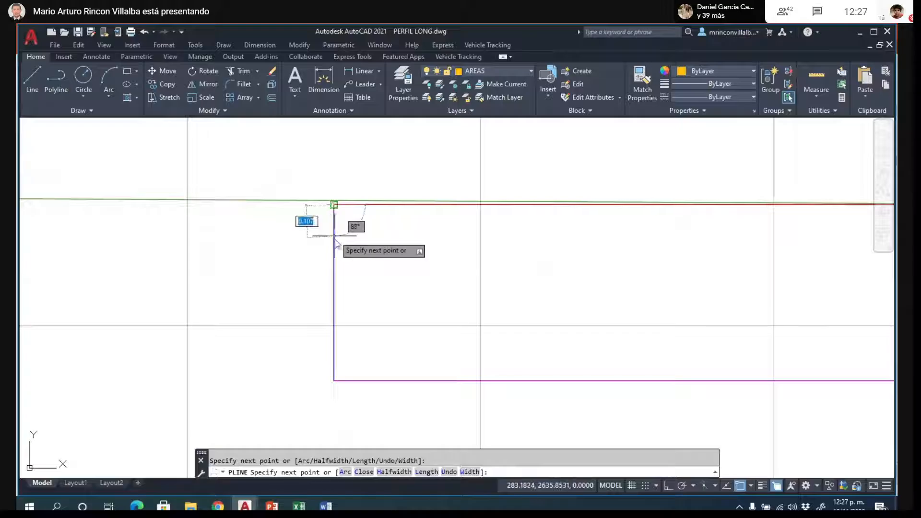
left_click(334, 382)
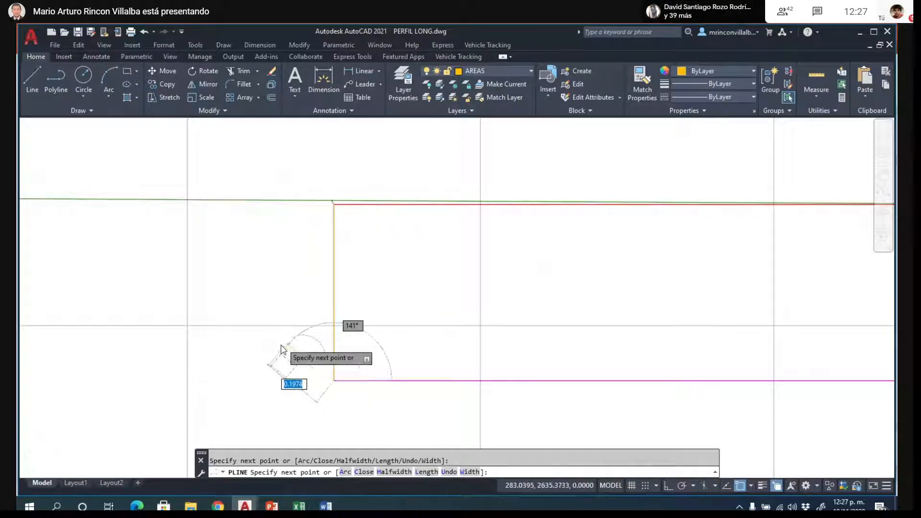
scroll(283, 348, "down", 4)
scroll(456, 361, "down", 4)
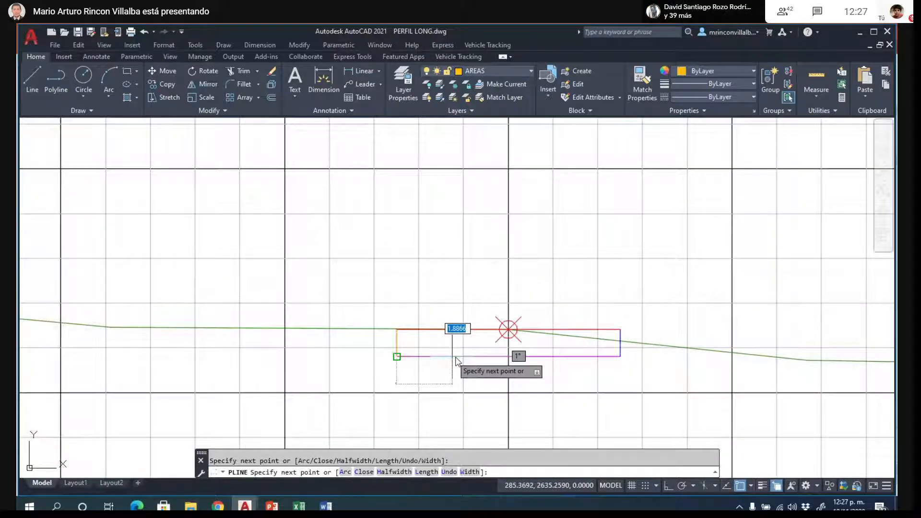
scroll(624, 367, "up", 5)
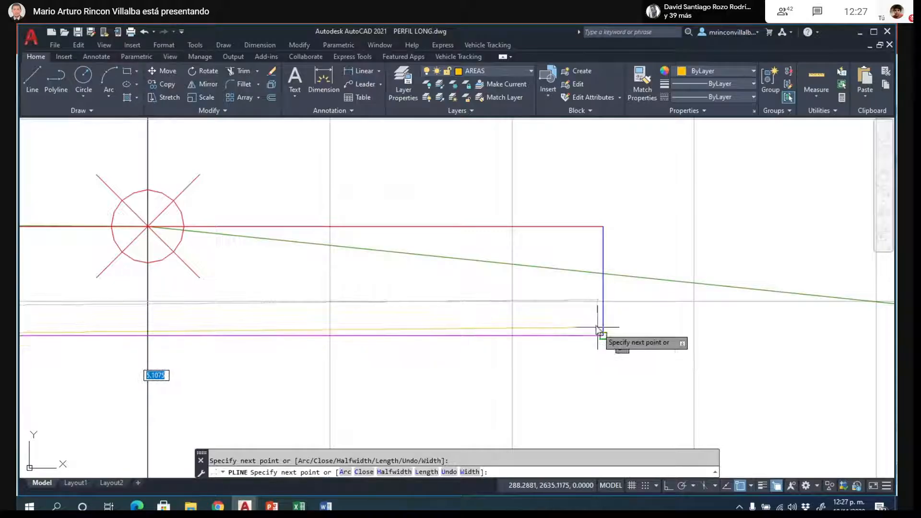
left_click(603, 335)
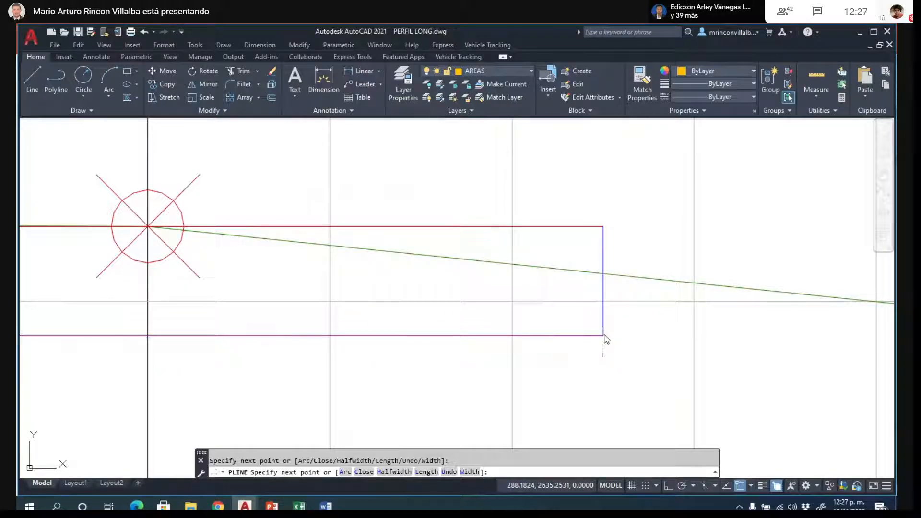
left_click(603, 273)
- Try to place the next area vertex on the terrain point at the K0+046.18 axis, and undo that vertex
scroll(682, 255, "down", 2)
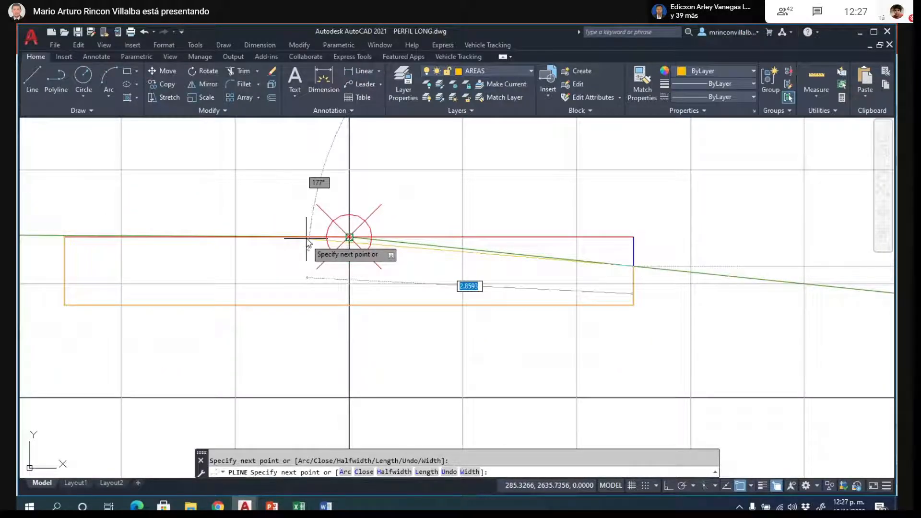
scroll(331, 235, "up", 3)
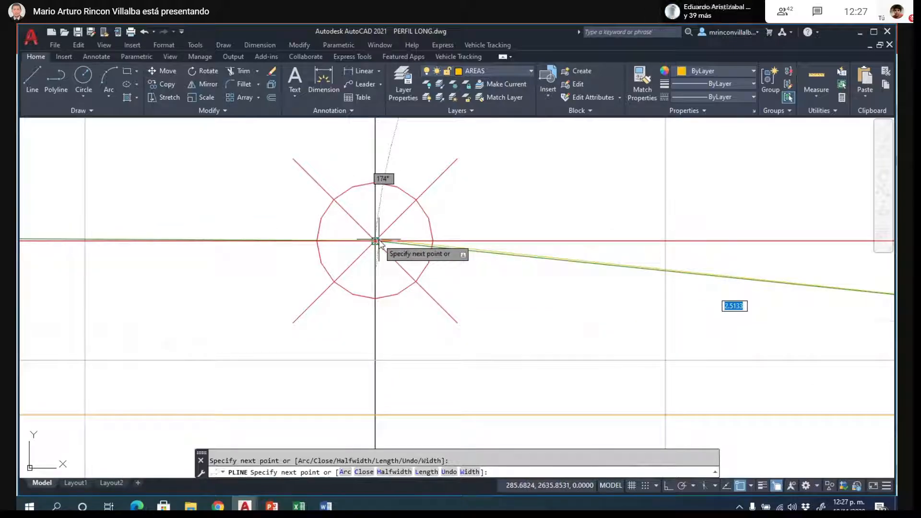
left_click(376, 240)
scroll(623, 199, "down", 2)
scroll(568, 220, "up", 3)
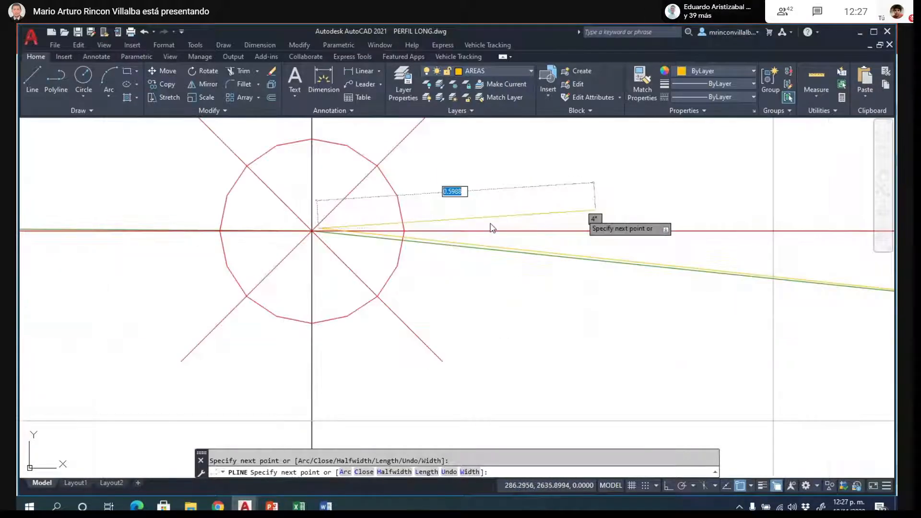
scroll(492, 227, "up", 2)
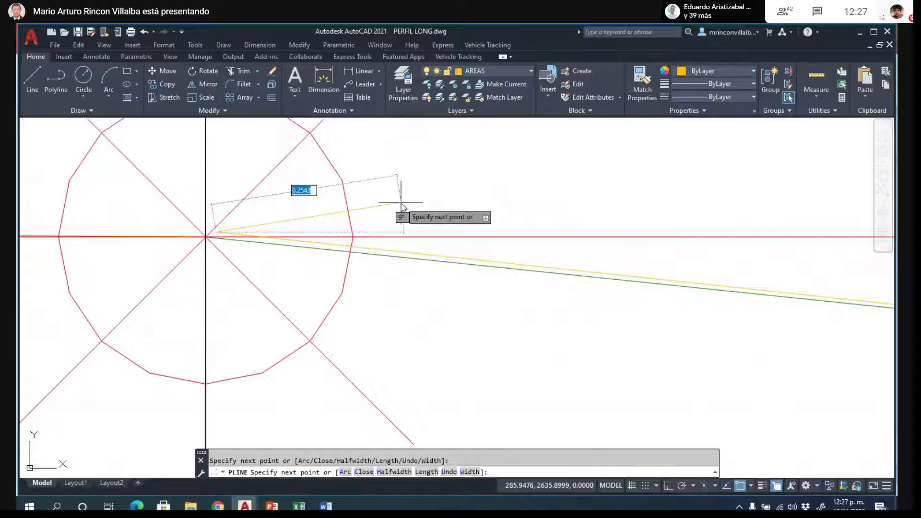
type("U")
key("Return")
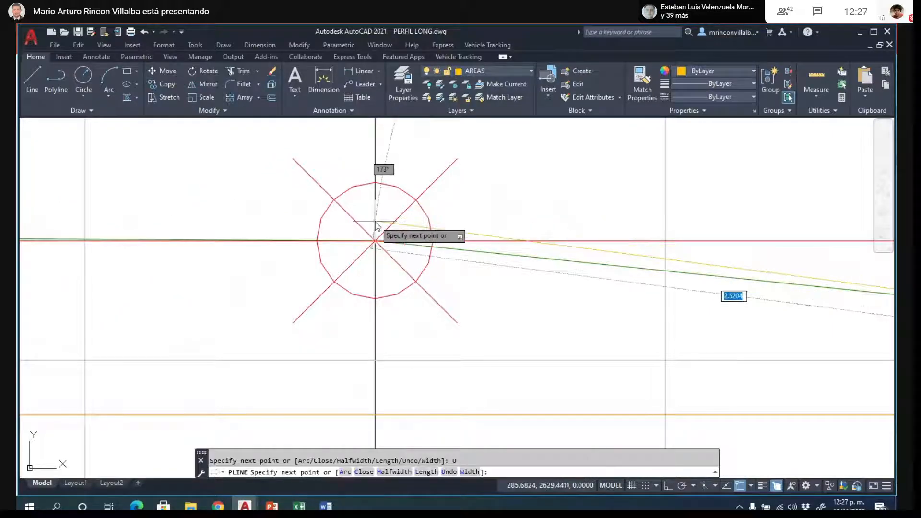
- Complete the K0+046.18 cut area polyline through the axis point using the Node snap and back to the top of the left slope
type("NOD")
key("Return")
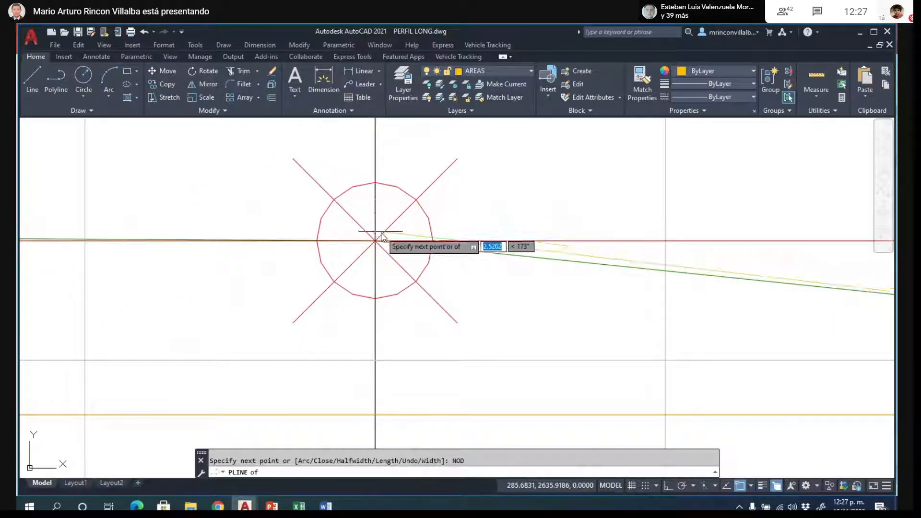
left_click(376, 239)
scroll(523, 189, "down", 2)
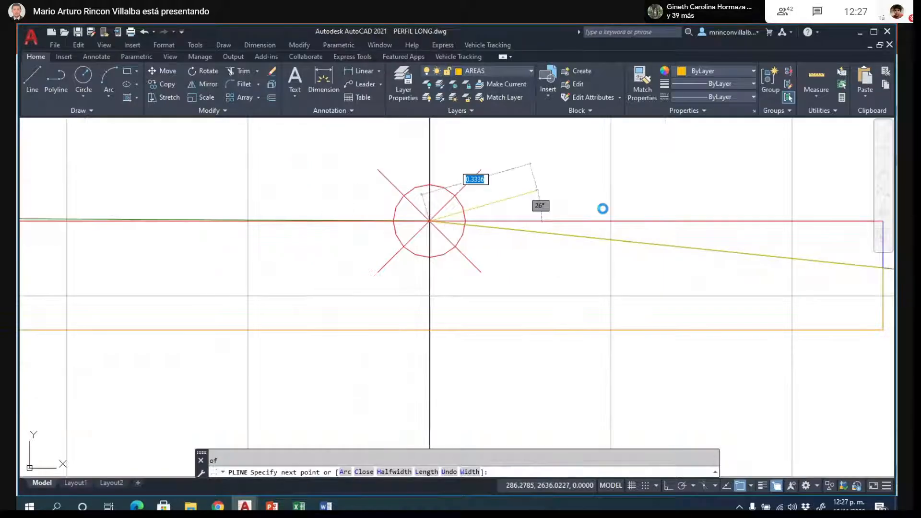
scroll(603, 209, "down", 3)
scroll(535, 234, "down", 3)
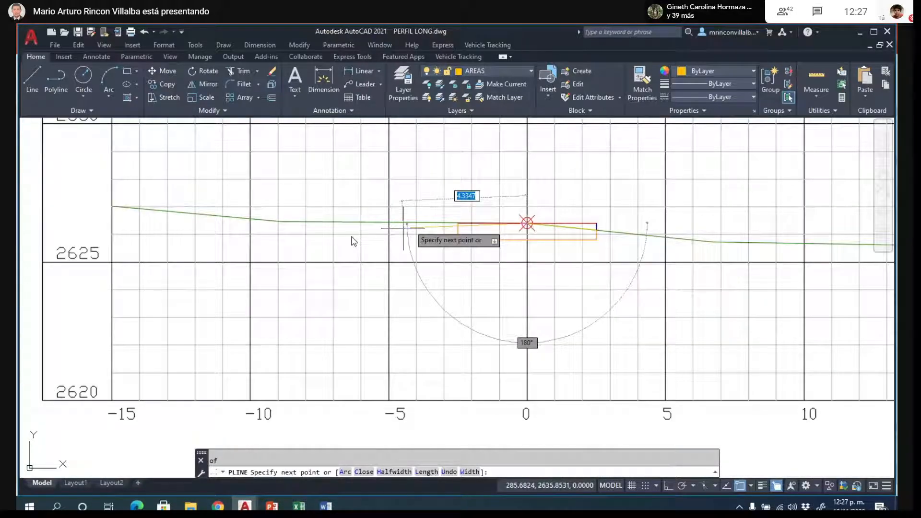
scroll(460, 235, "up", 3)
scroll(410, 201, "up", 2)
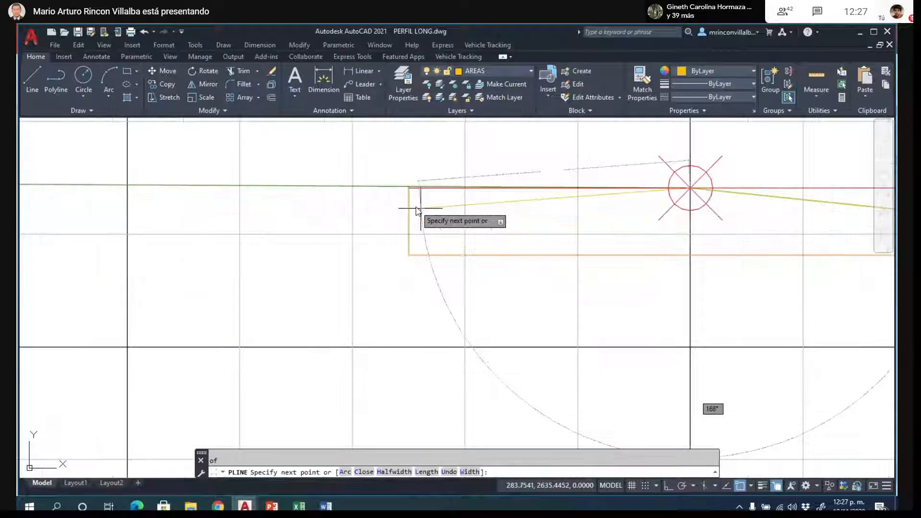
scroll(397, 181, "up", 3)
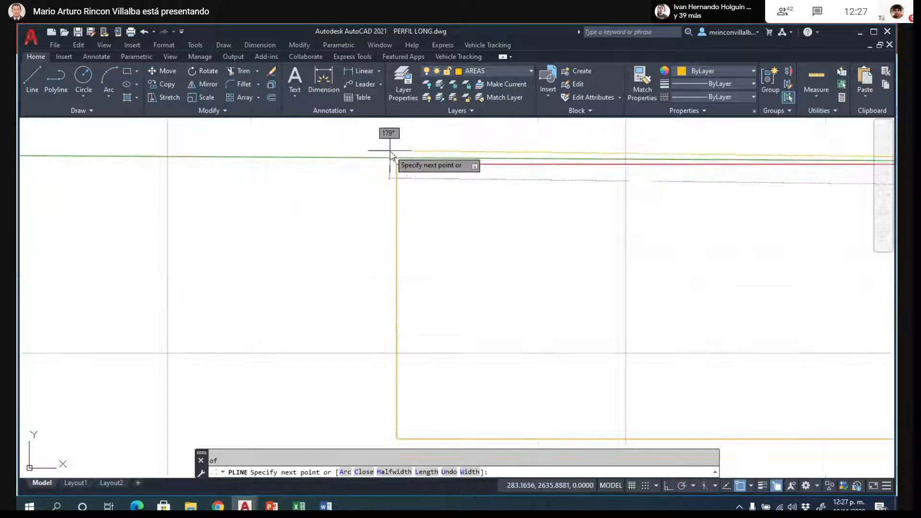
scroll(391, 156, "up", 4)
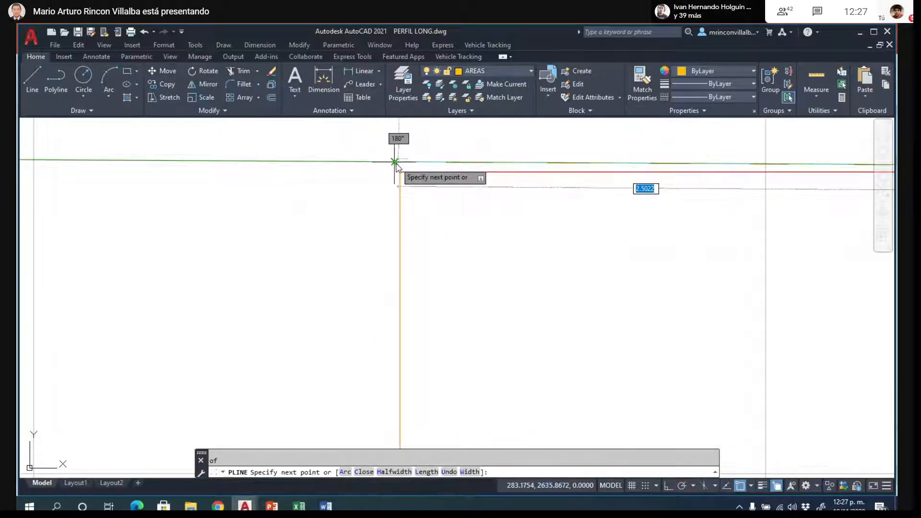
left_click(395, 162)
key("Escape")
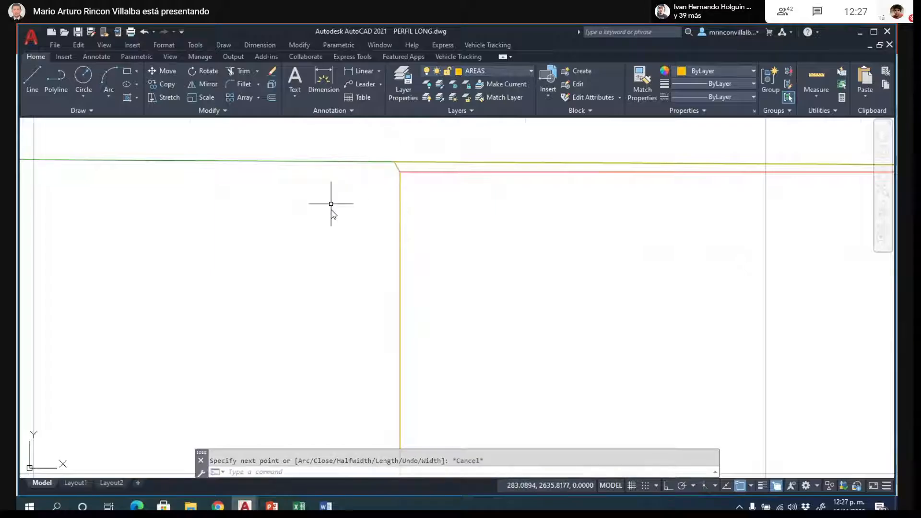
scroll(360, 231, "down", 3)
scroll(383, 283, "down", 4)
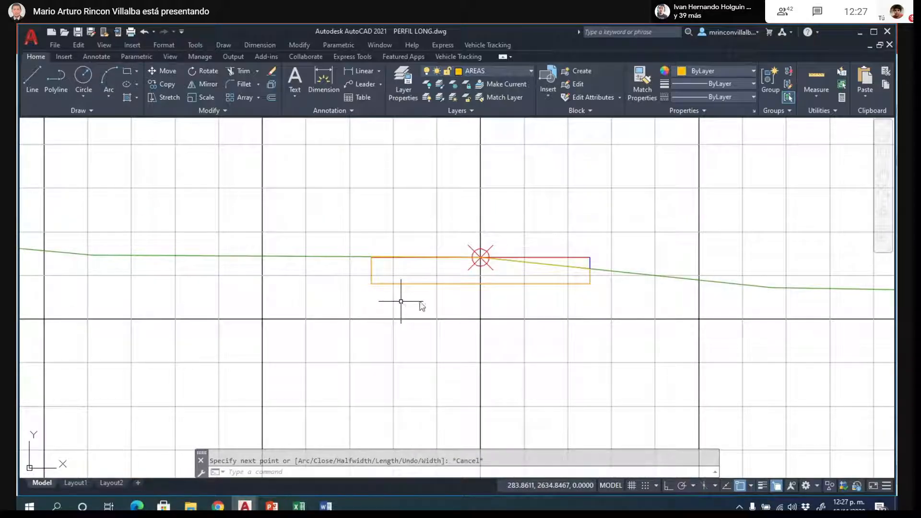
scroll(580, 296, "down", 2)
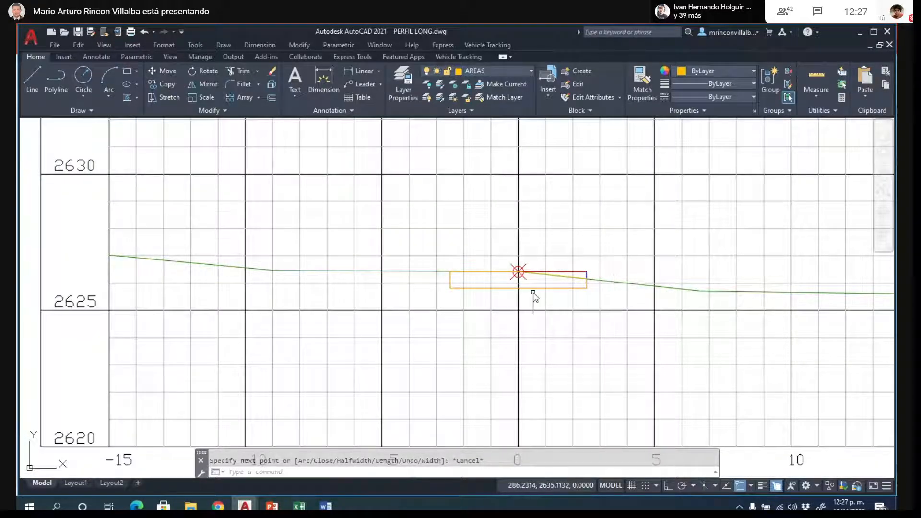
- Select the finished K0+046.18 cut area polyline to check its outline and vertices
scroll(536, 288, "up", 3)
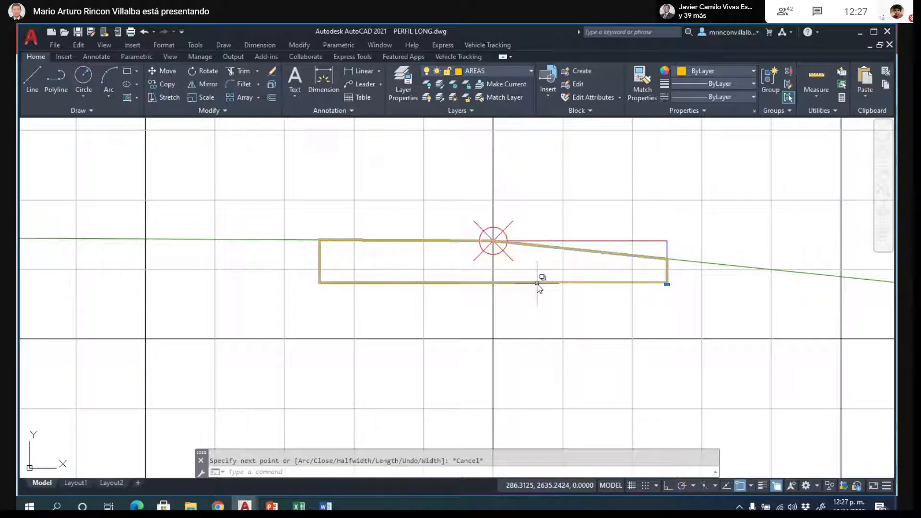
left_click(537, 284)
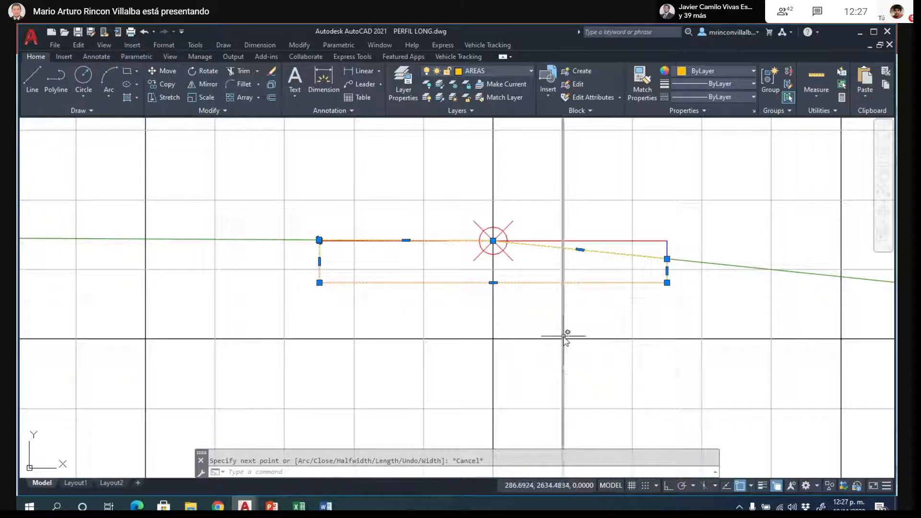
key("Escape")
scroll(623, 278, "down", 3)
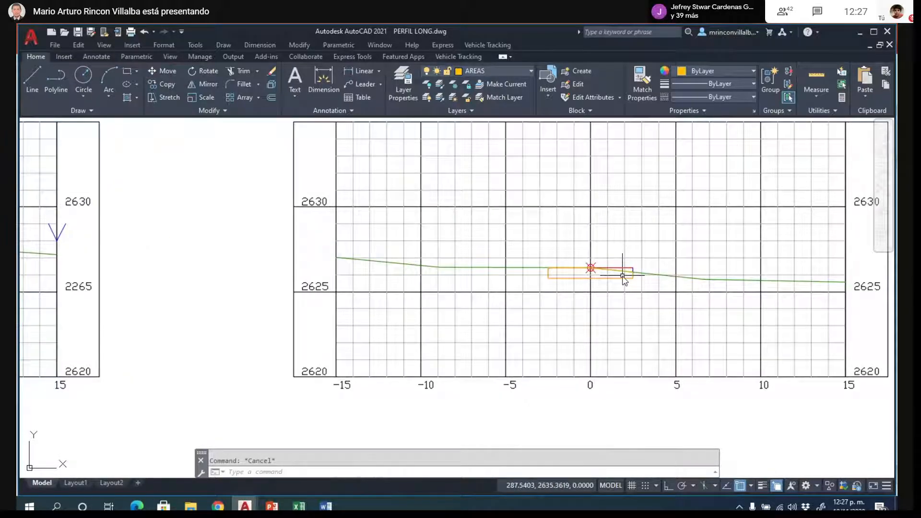
- Try to fill the K0+000 cut area with a solid hatch by picking points between the fine grid lines, and undo it
scroll(283, 314, "down", 5)
scroll(260, 316, "up", 10)
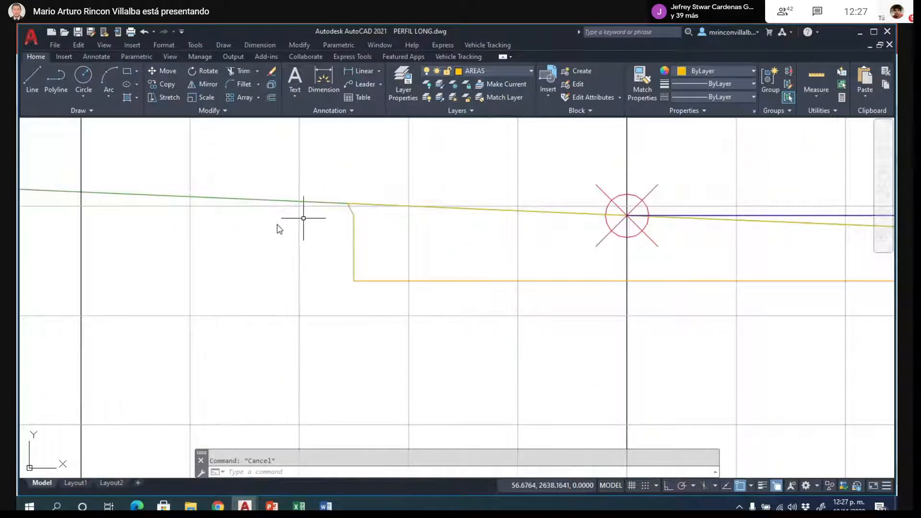
scroll(235, 240, "down", 2)
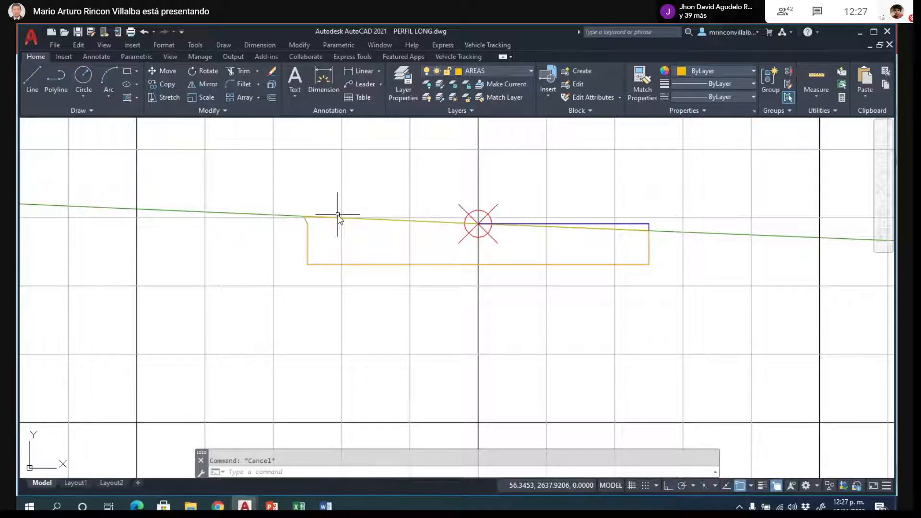
type("h")
key("Return")
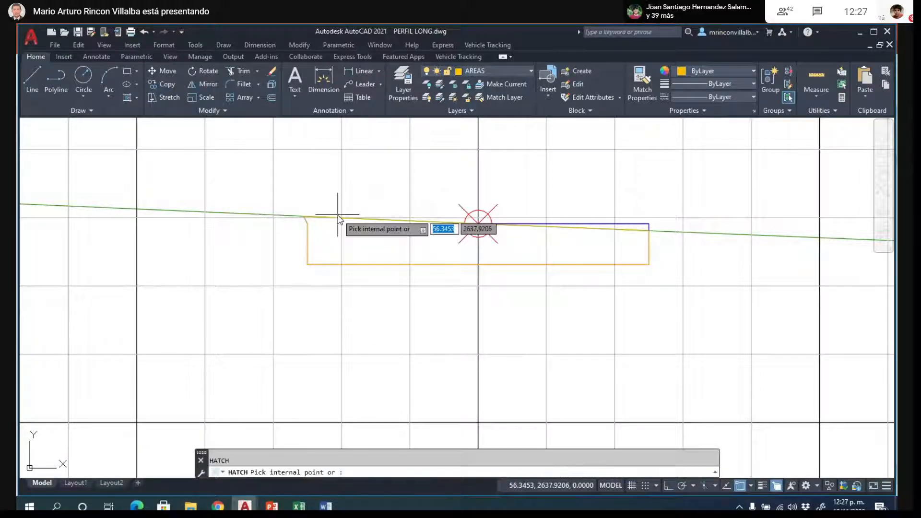
left_click(389, 248)
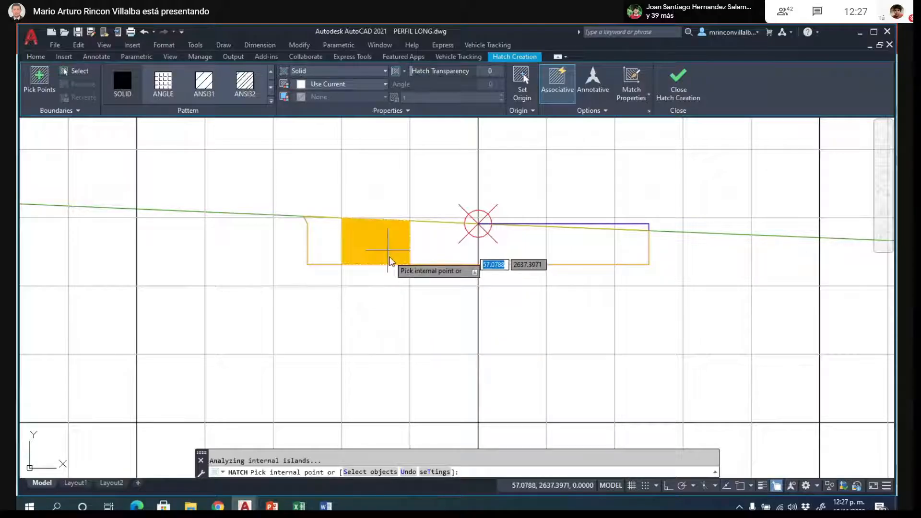
left_click(440, 247)
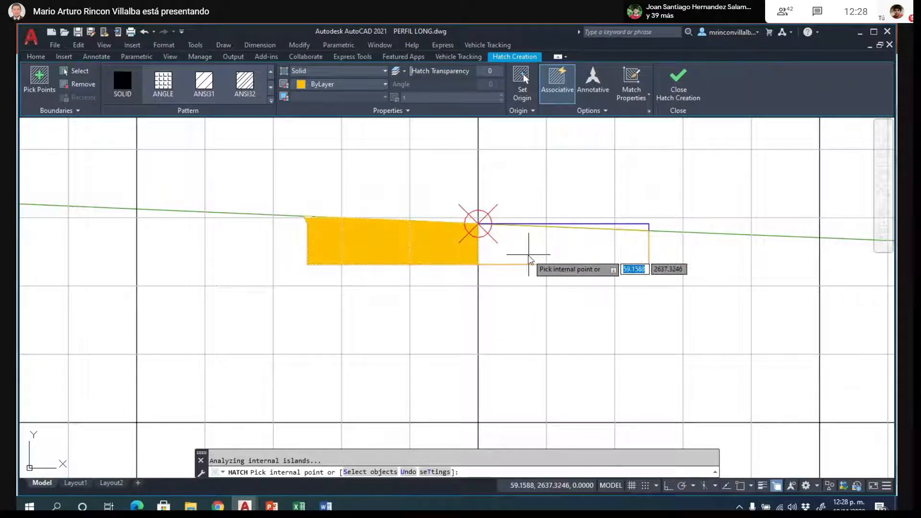
left_click(528, 261)
key("Escape")
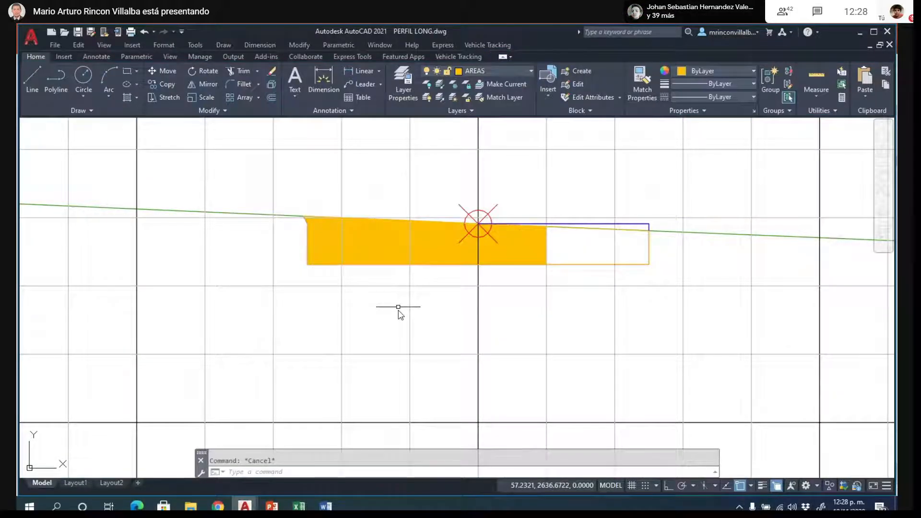
scroll(456, 352, "down", 2)
scroll(446, 308, "down", 4)
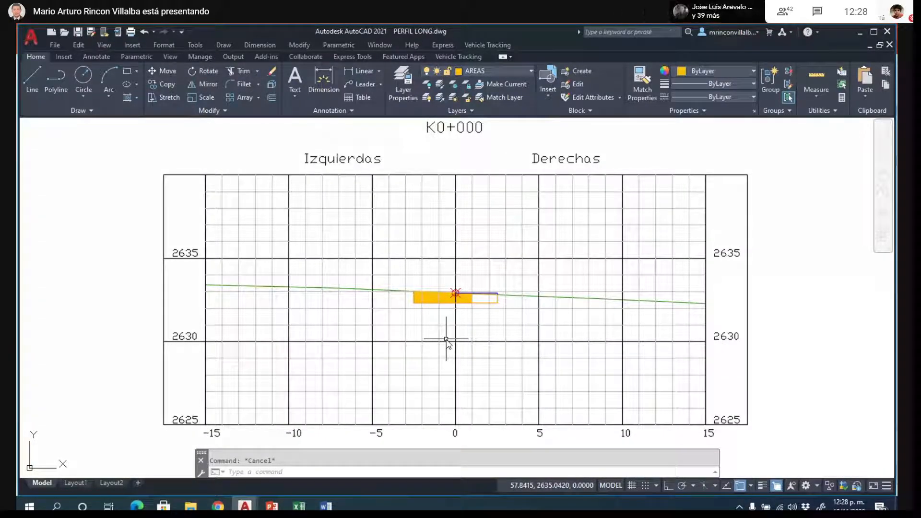
scroll(446, 340, "up", 4)
scroll(447, 337, "up", 2)
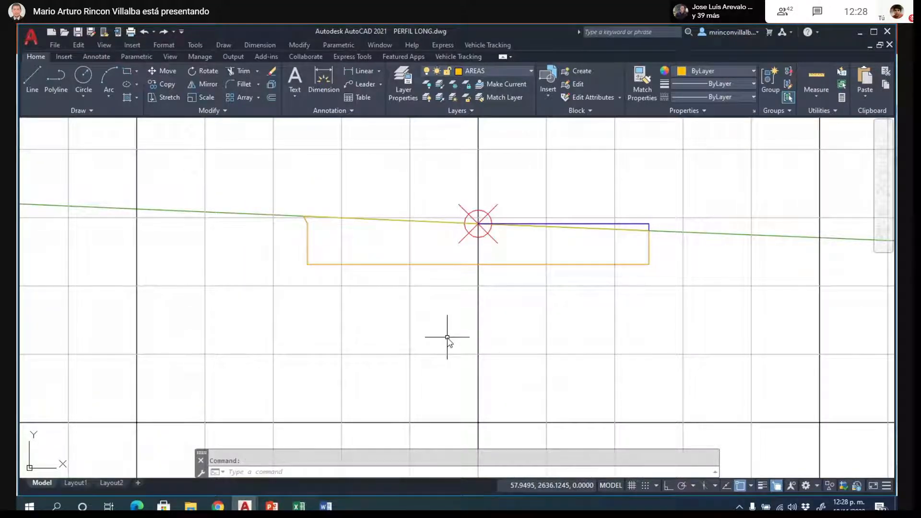
- Turn off the Grilla Fina layer by picking one of the fine grid lines in K0+000
left_click(410, 321)
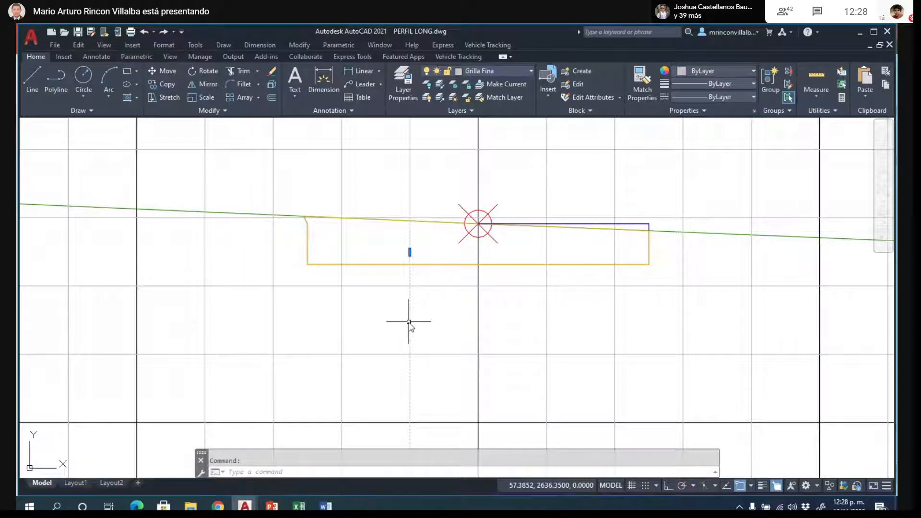
right_click(409, 322)
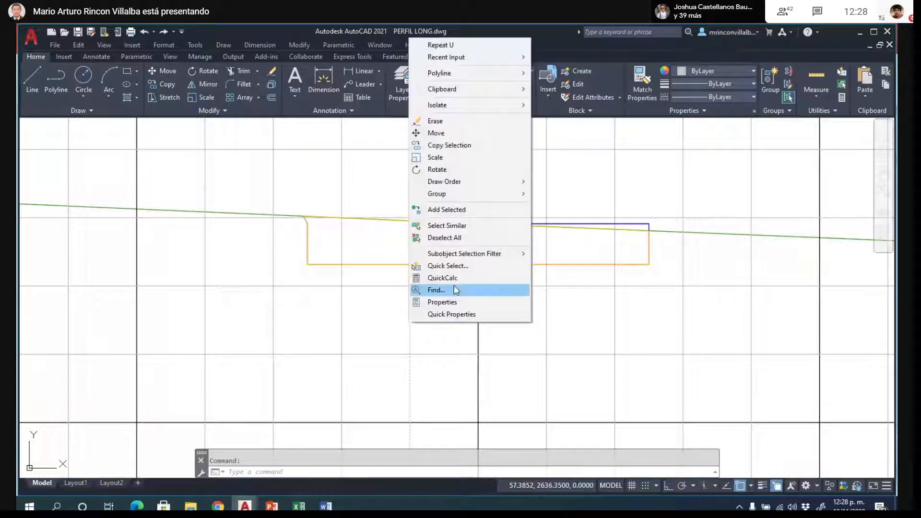
left_click(460, 230)
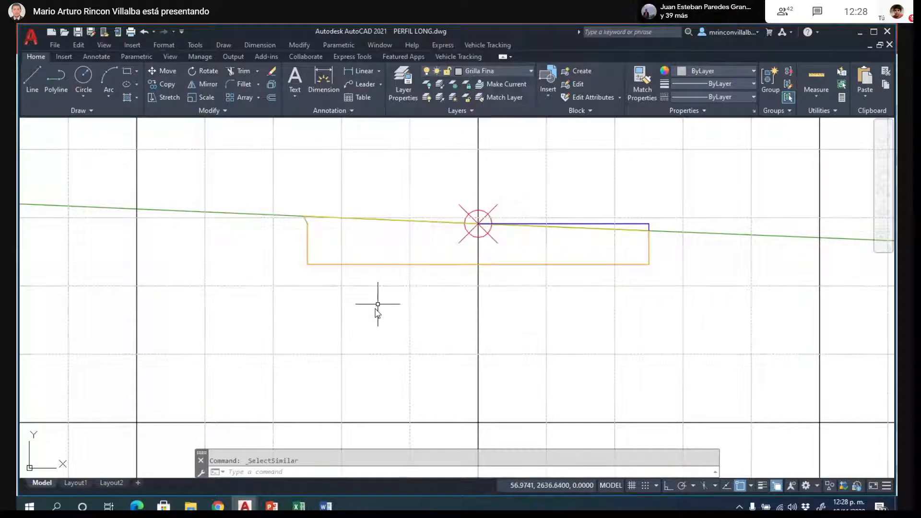
type("LAYON")
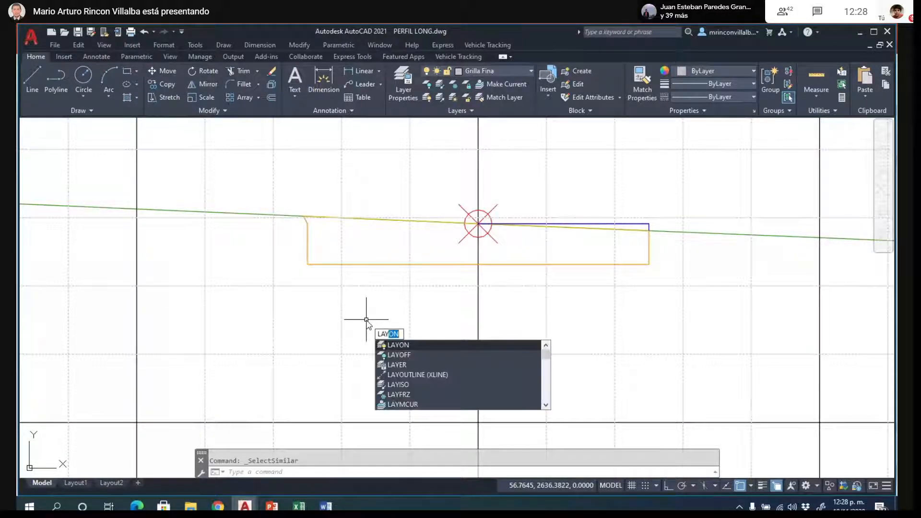
key("Down")
key("Return")
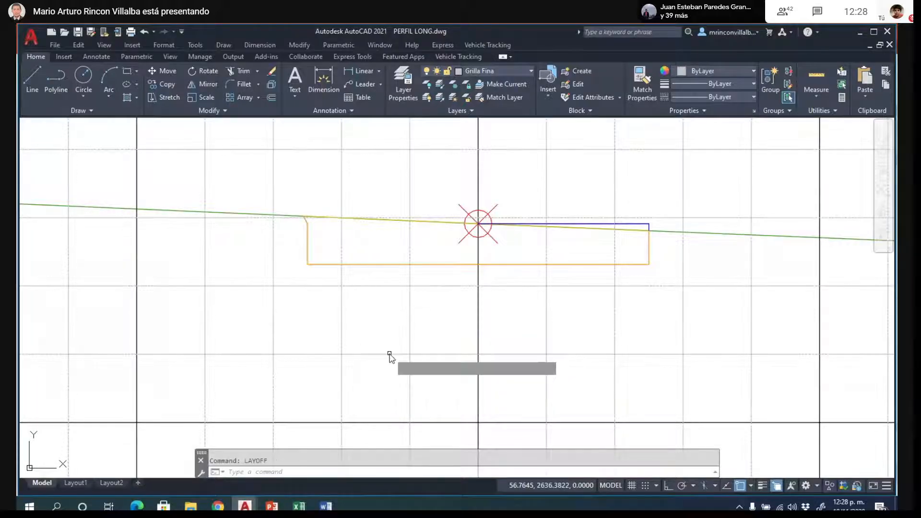
left_click(410, 330)
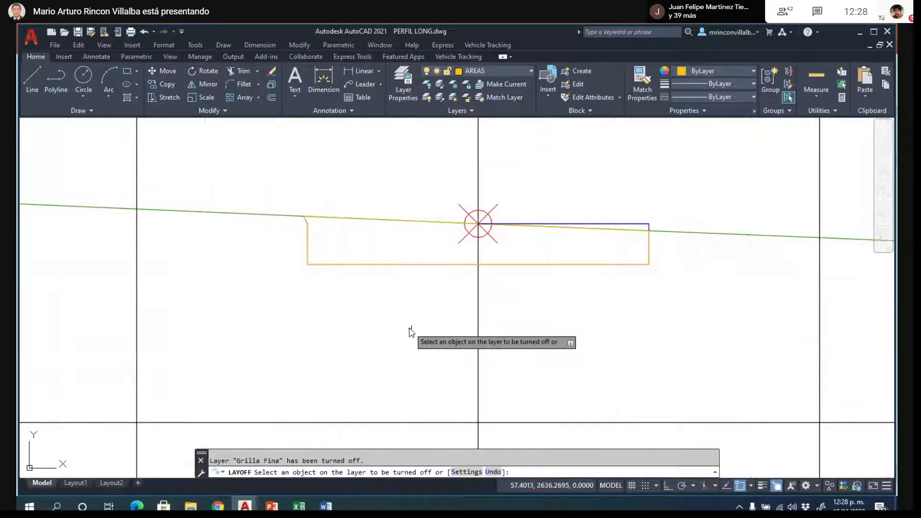
scroll(384, 334, "down", 8)
key("Escape")
scroll(384, 338, "down", 2)
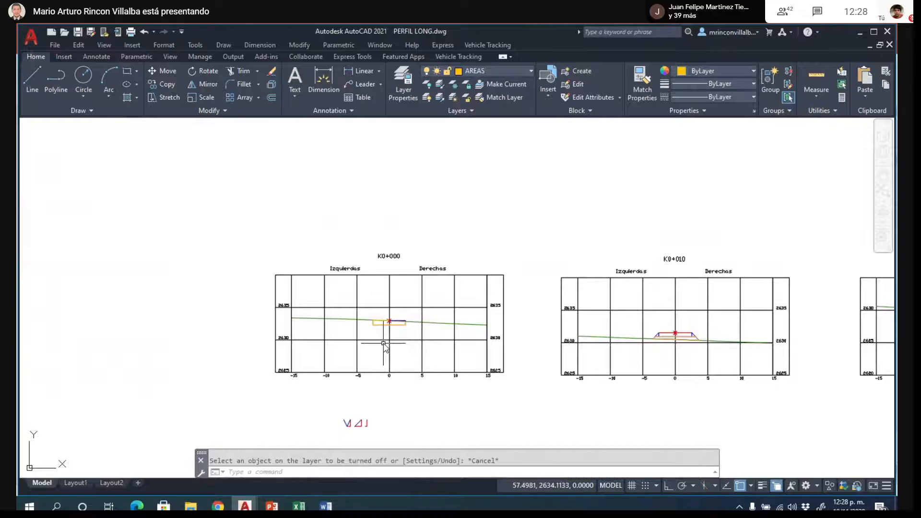
- Start a hatch inside the K0+000 cut area, picking the internal point in the half left of the axis
scroll(387, 317, "up", 9)
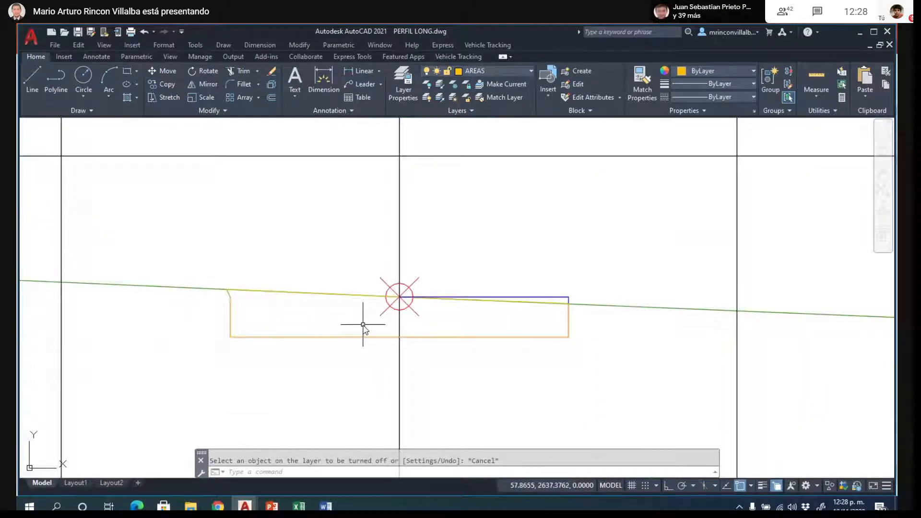
type("B")
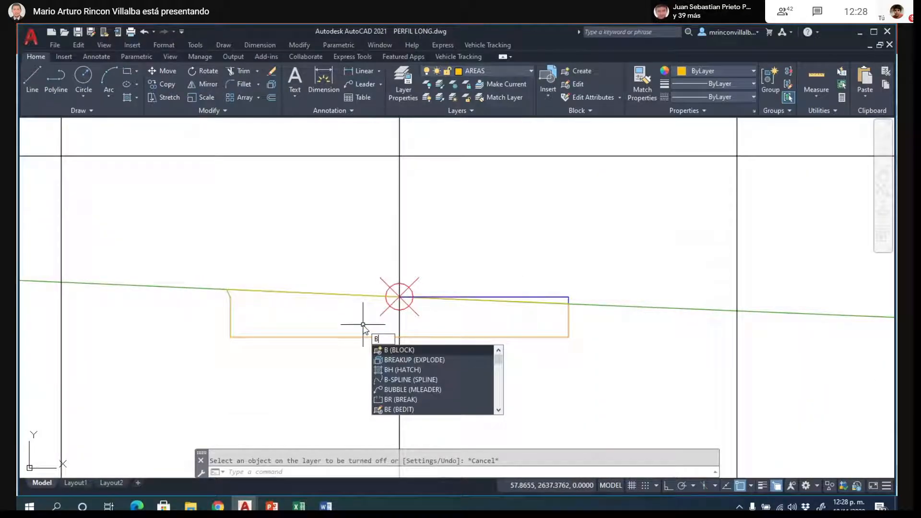
key("BackSpace")
type("H")
key("Return")
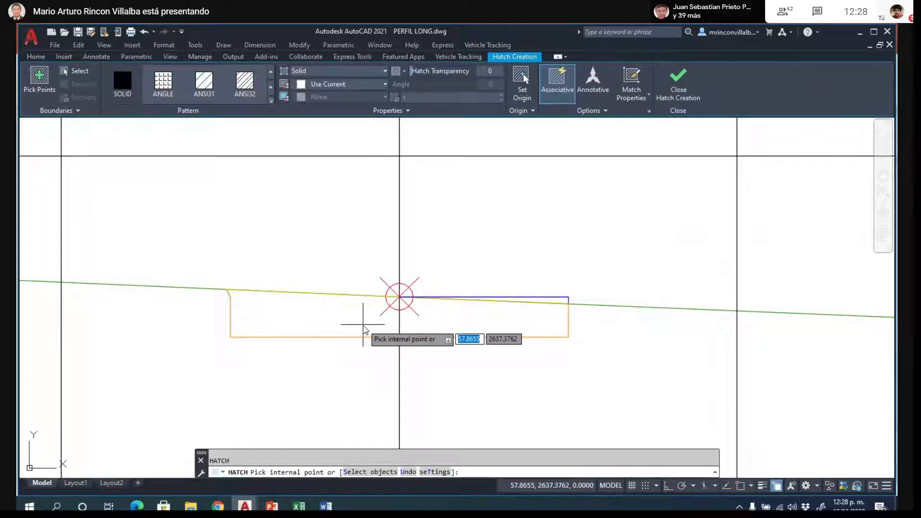
left_click(365, 326)
- Choose the JIS_LC_8 pattern for the K0+000 hatch and finish creating it
left_click(248, 86)
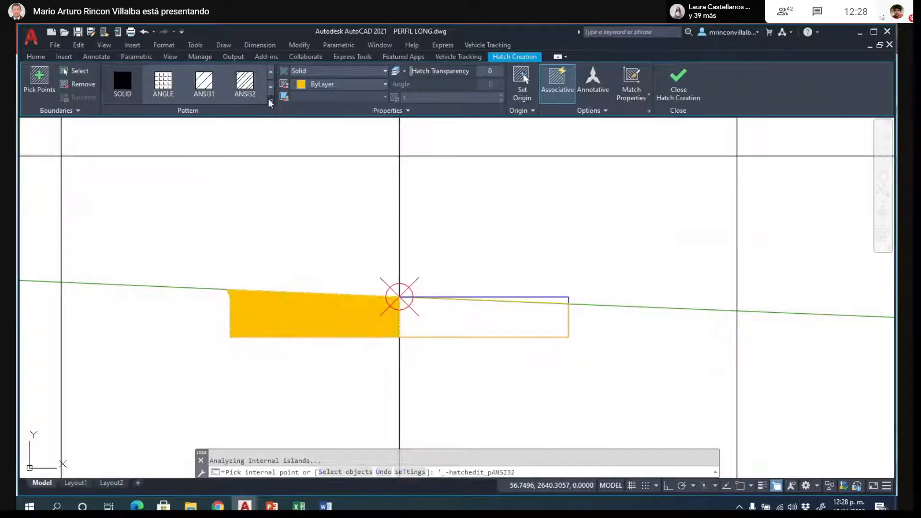
left_click(272, 89)
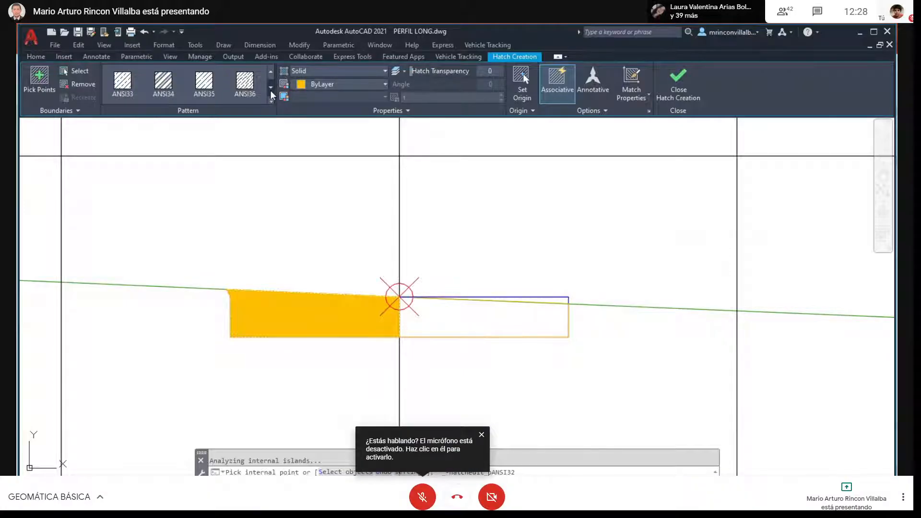
left_click(272, 100)
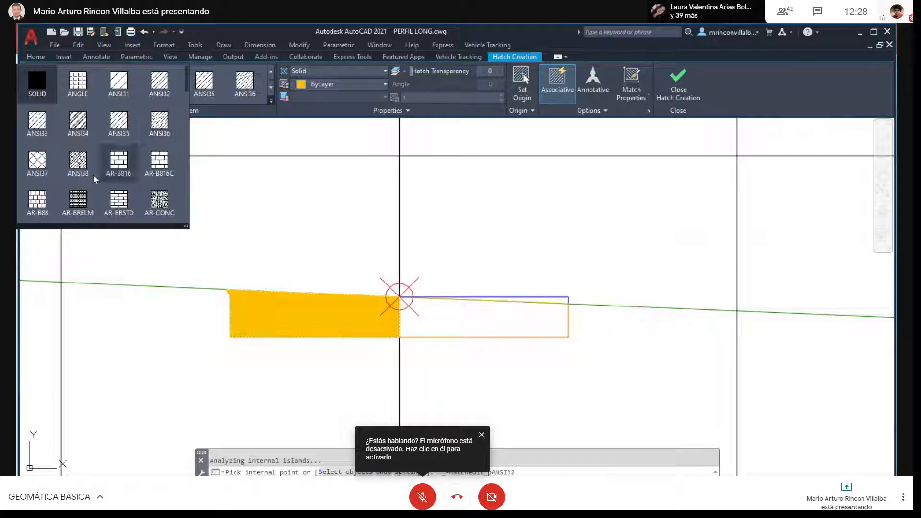
scroll(52, 171, "down", 2)
scroll(53, 171, "down", 2)
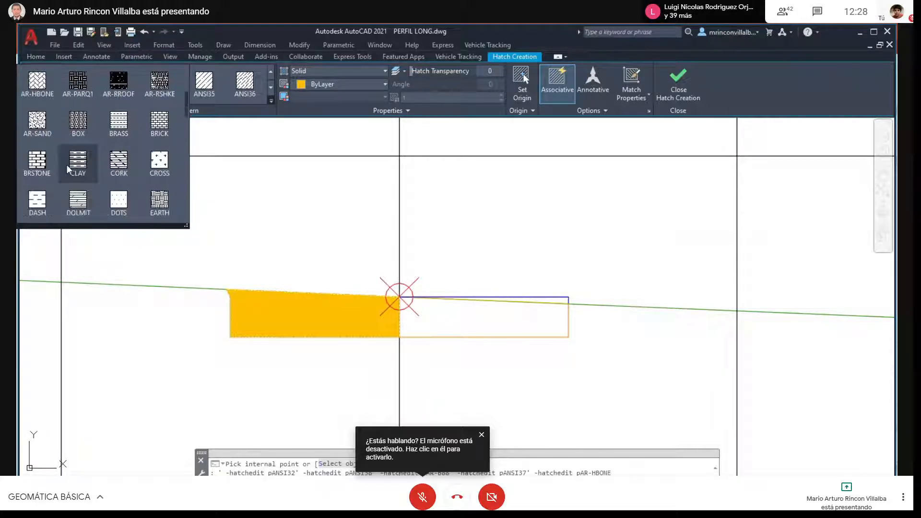
scroll(67, 165, "down", 6)
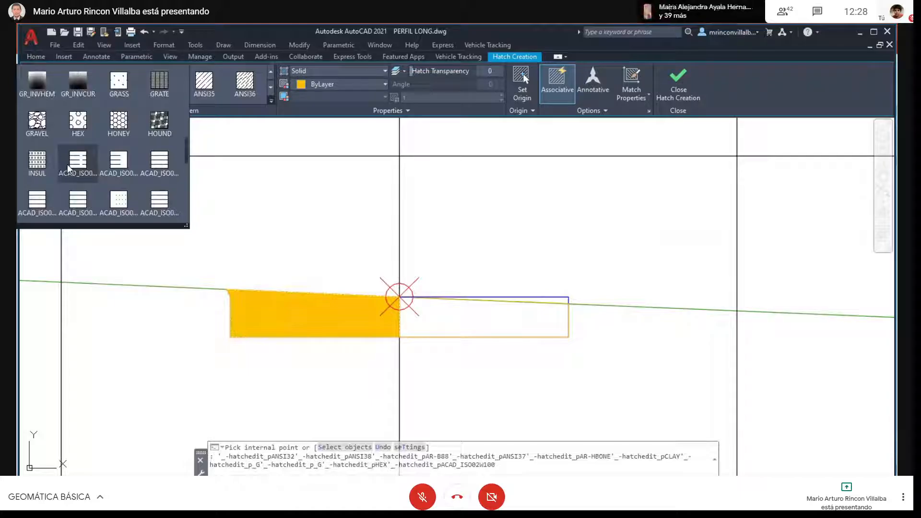
scroll(129, 165, "down", 3)
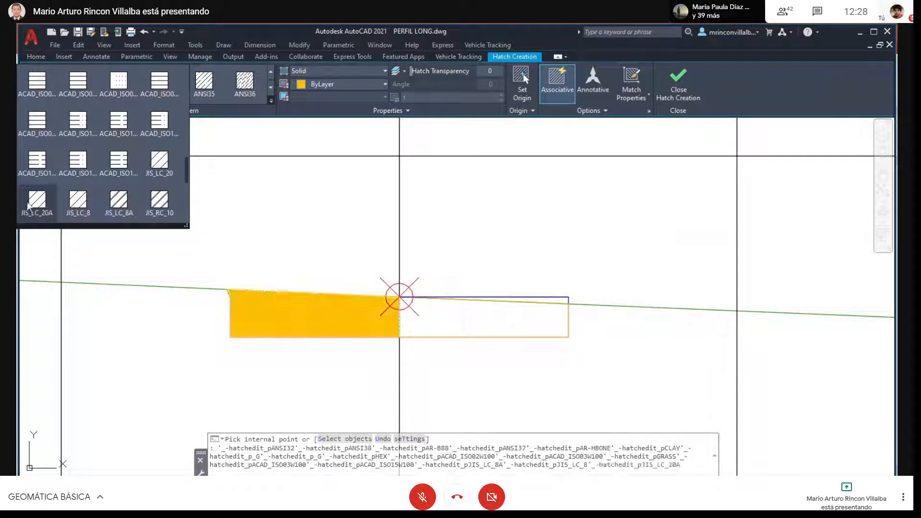
left_click(79, 201)
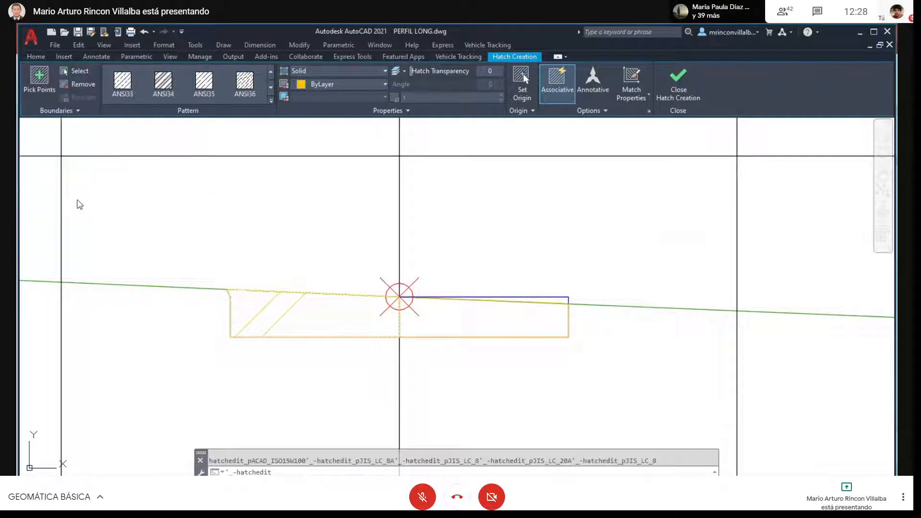
key("Return")
- Select the K0+000 hatch for editing and lower its pattern scale to 0.4
left_click(288, 309)
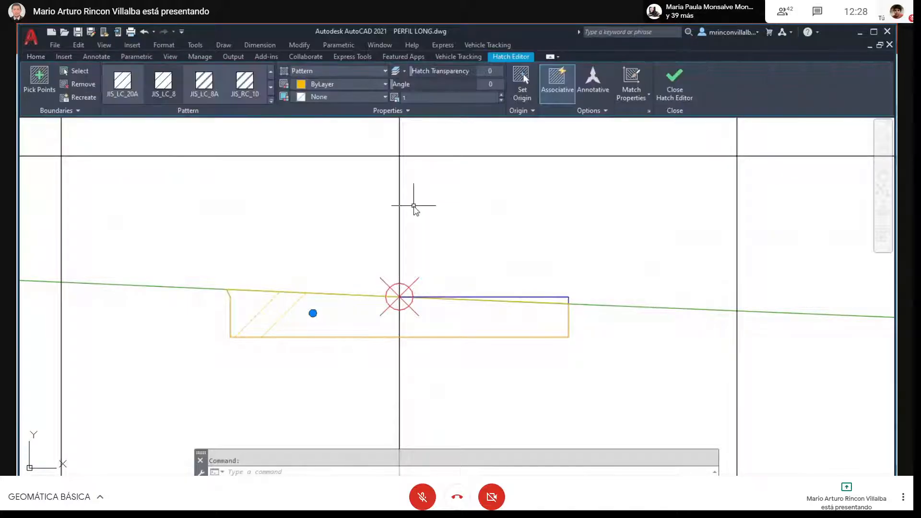
left_click(500, 100)
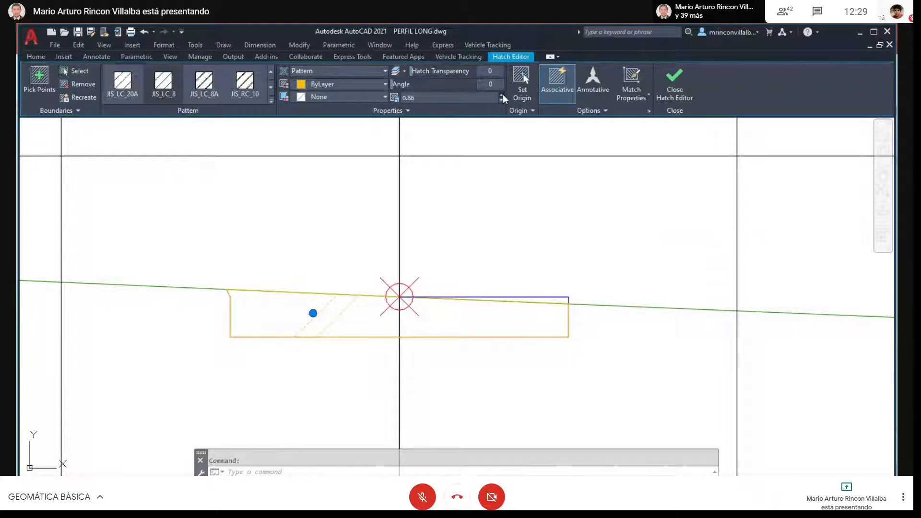
left_click(502, 95)
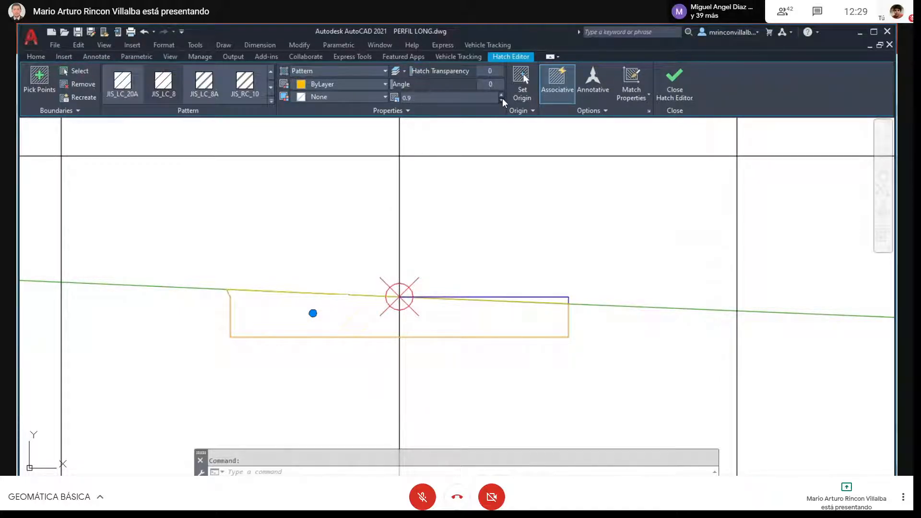
left_click(502, 99)
left_click(503, 99)
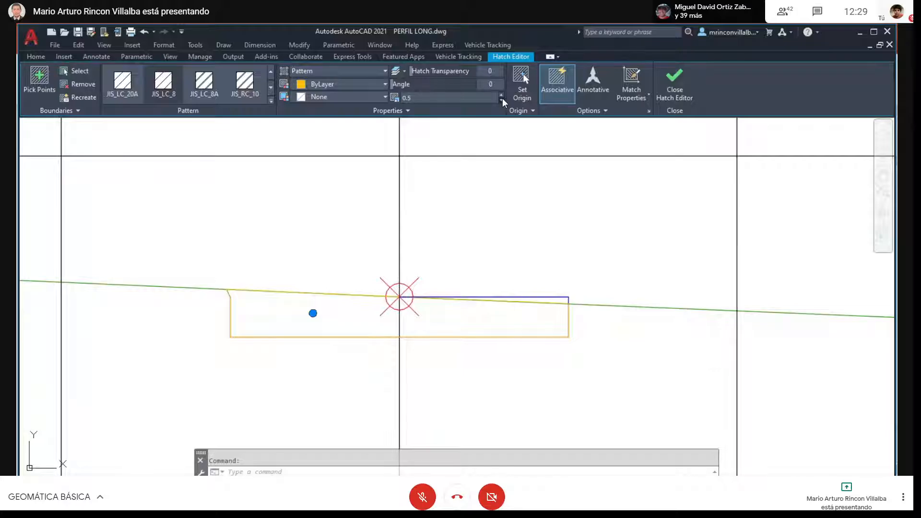
left_click(502, 99)
- Set the selected K0+000 hatch's pattern scale to 0.1 and reduce it further to 0.05
left_click(437, 100)
key("BackSpace")
key("BackSpace")
key("BackSpace")
key("BackSpace")
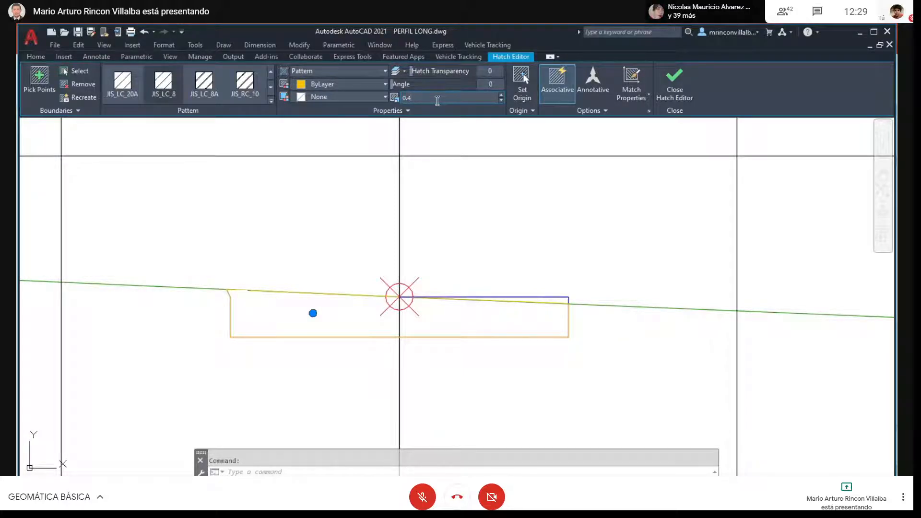
type("0.1")
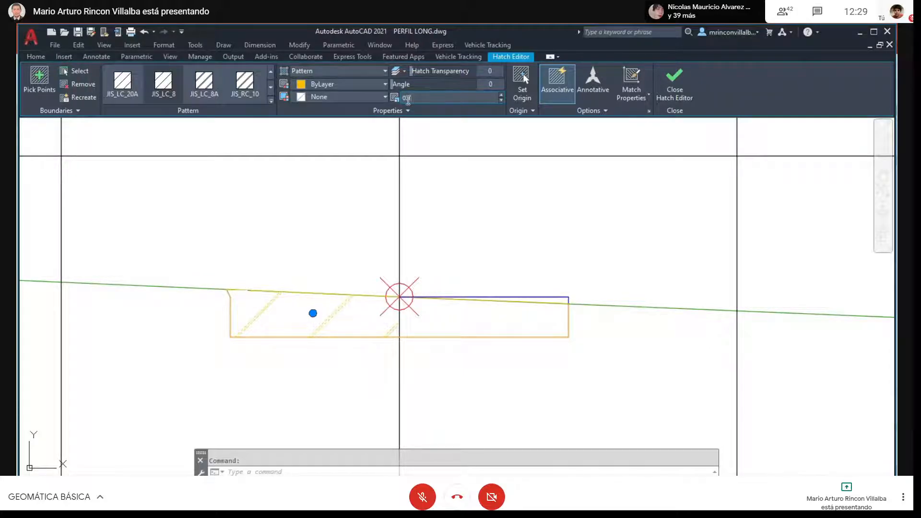
left_click_drag(411, 100, 401, 100)
type("0.05")
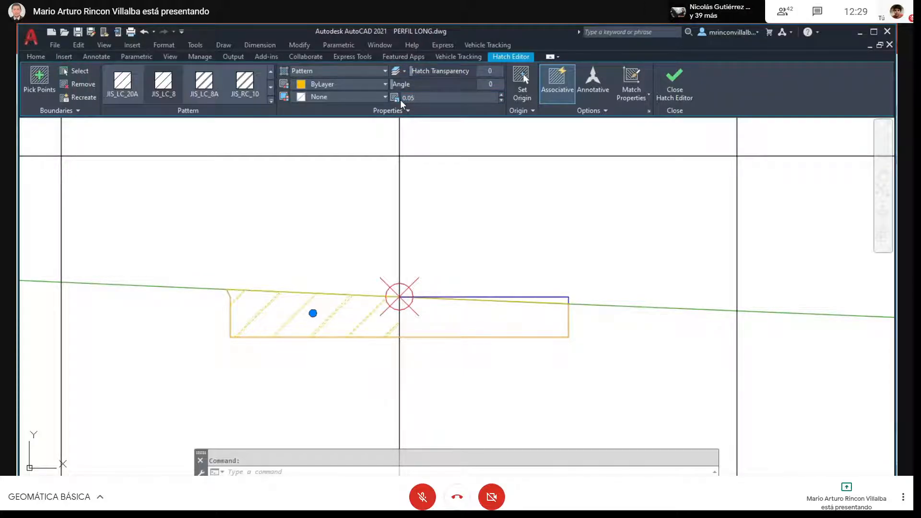
- Set the selected K0+000 hatch's pattern scale to 0.0002 and finish editing it
left_click_drag(422, 100, 396, 97)
type("0.0002")
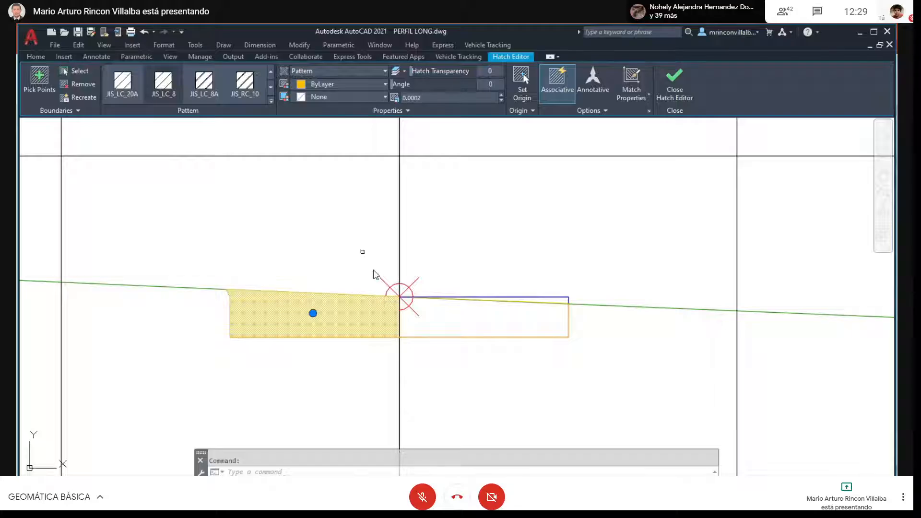
key("Escape")
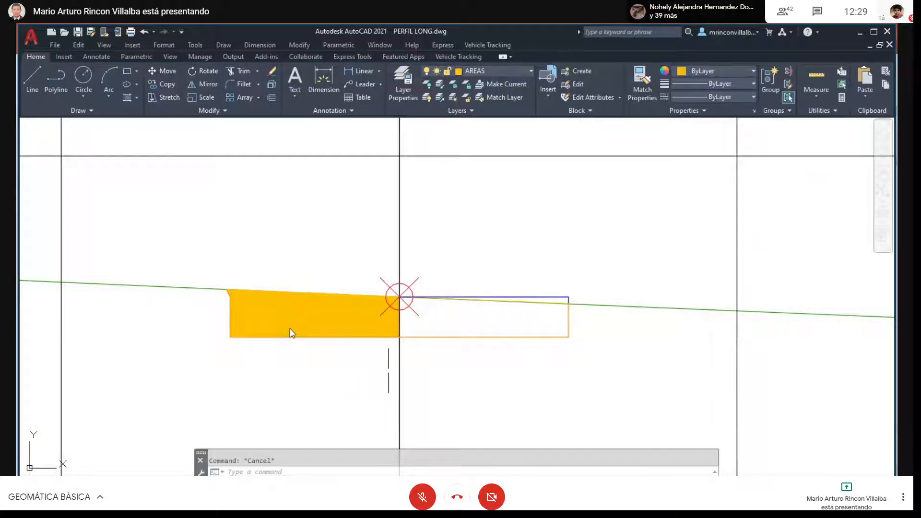
scroll(291, 333, "down", 10)
scroll(394, 321, "up", 5)
scroll(115, 323, "up", 2)
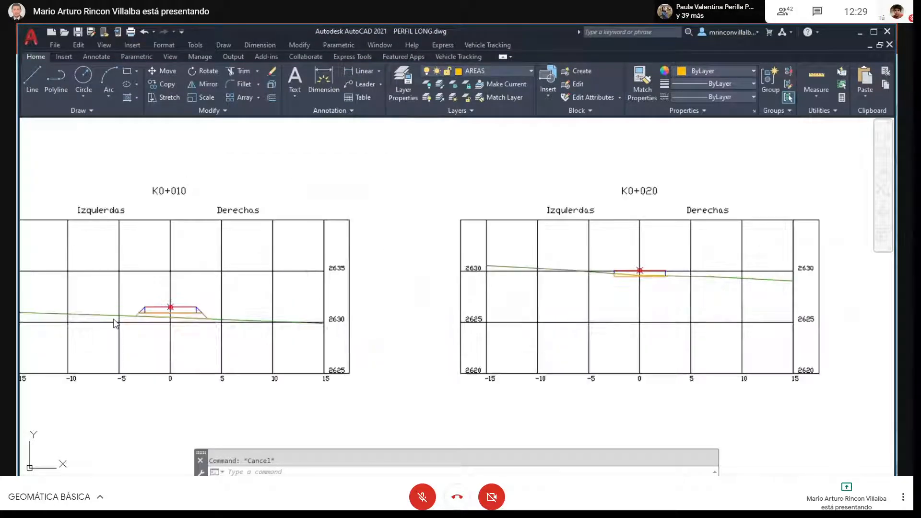
scroll(115, 321, "up", 8)
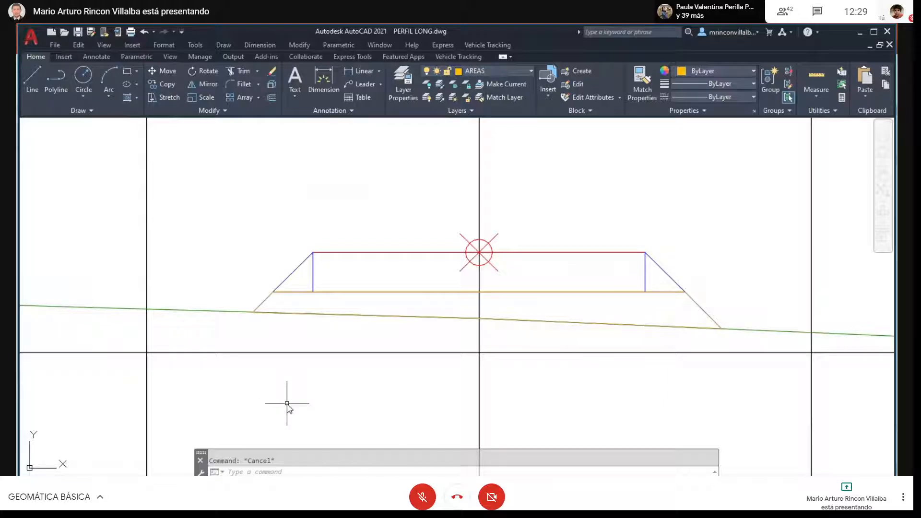
left_click(703, 307)
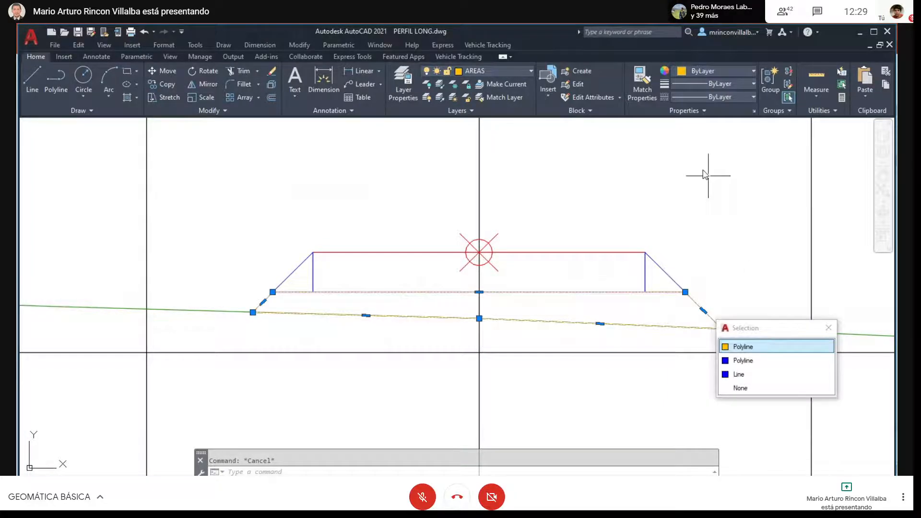
left_click(829, 327)
scroll(757, 298, "down", 8)
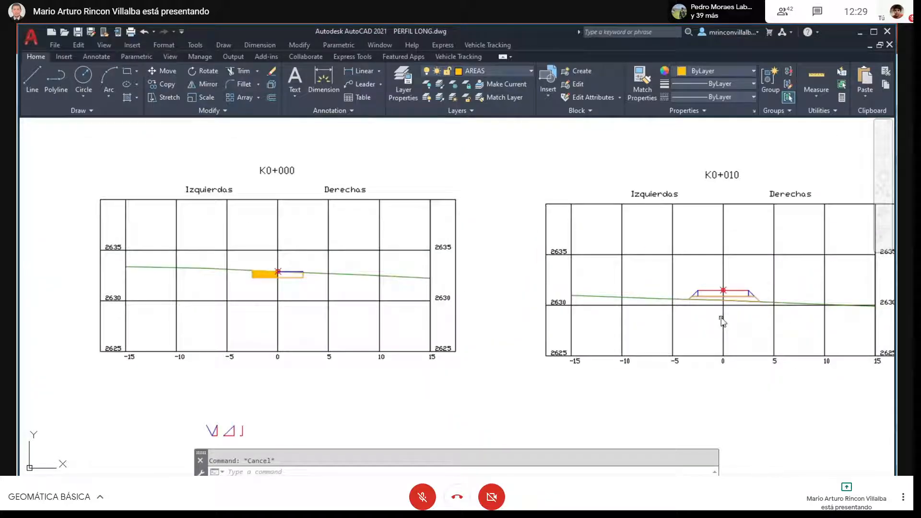
- Start a hatch and pick internal points in the K0+010 area above the terrain line and the K0+000 cut area
scroll(767, 296, "up", 8)
type("h")
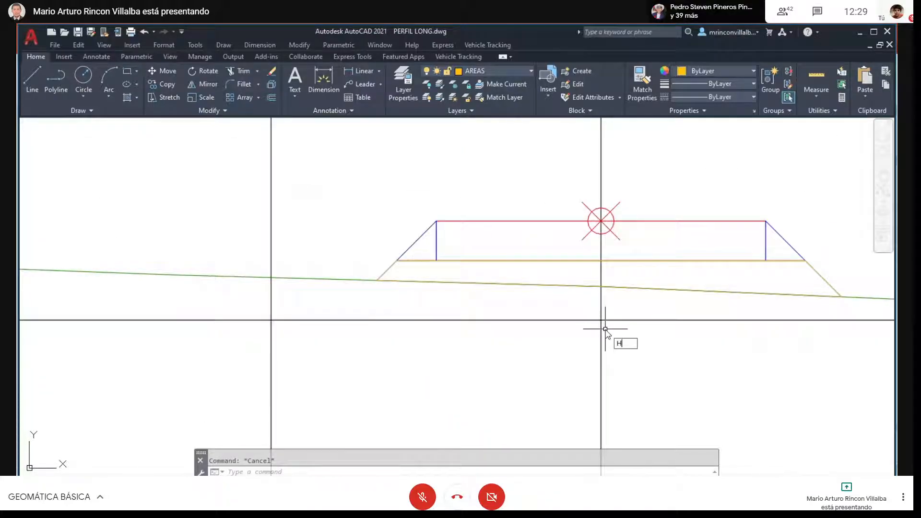
key("Return")
left_click(484, 277)
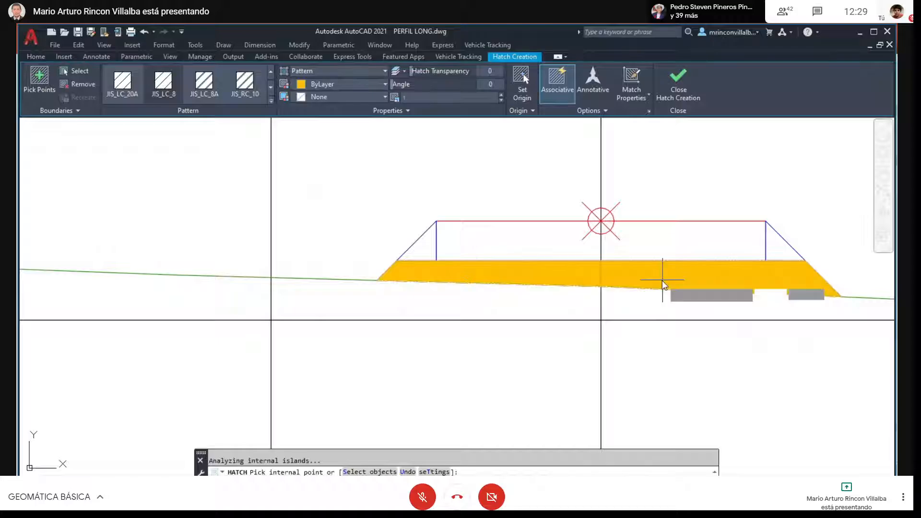
scroll(664, 283, "down", 4)
scroll(499, 280, "down", 2)
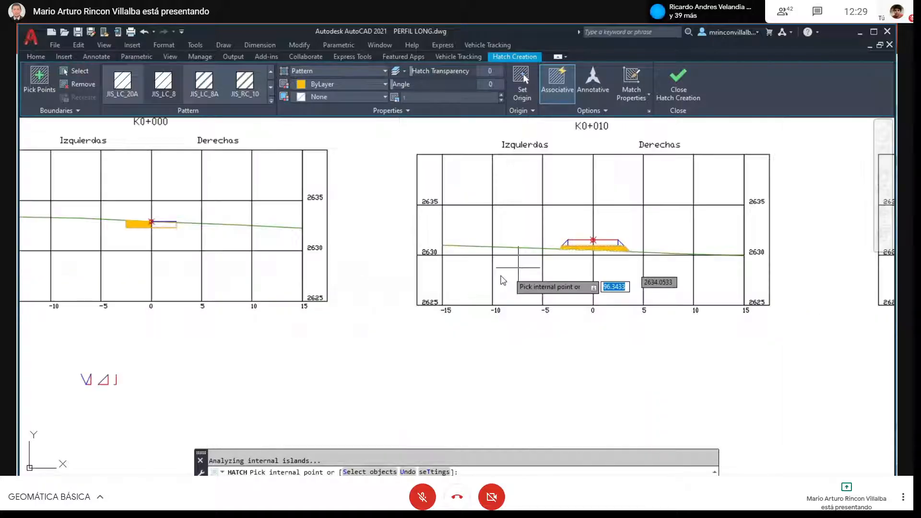
scroll(160, 264, "up", 4)
left_click(159, 267)
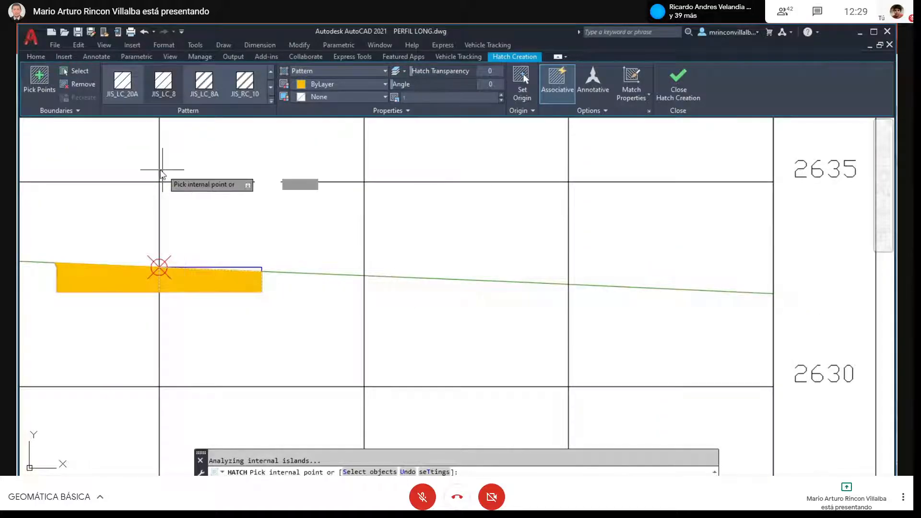
scroll(264, 317, "down", 4)
scroll(222, 245, "down", 2)
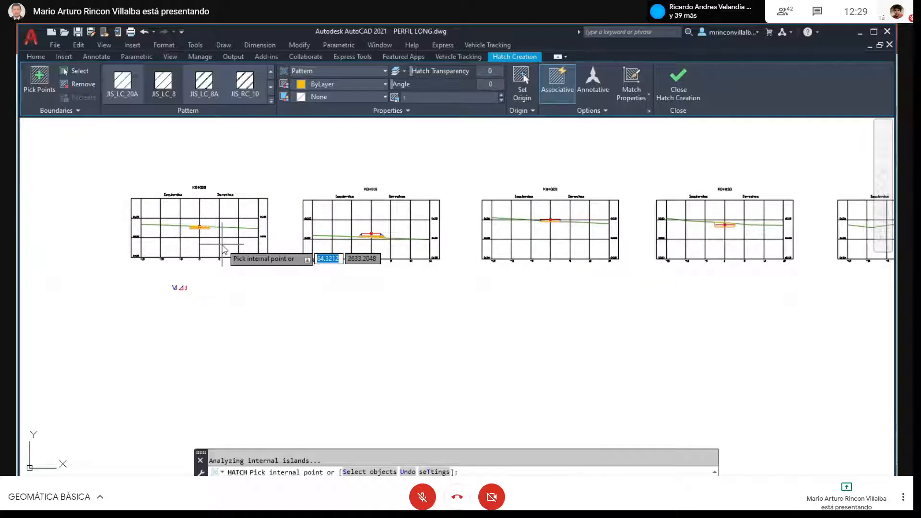
- Add the cut area on both sides of the axis in the fourth cross section to the hatch and end the command
scroll(372, 235, "up", 6)
left_click(565, 237)
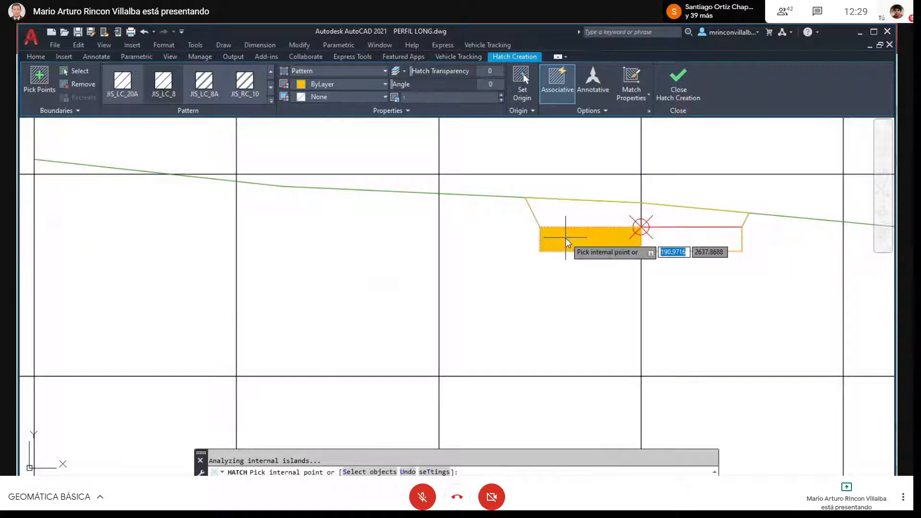
left_click(593, 237)
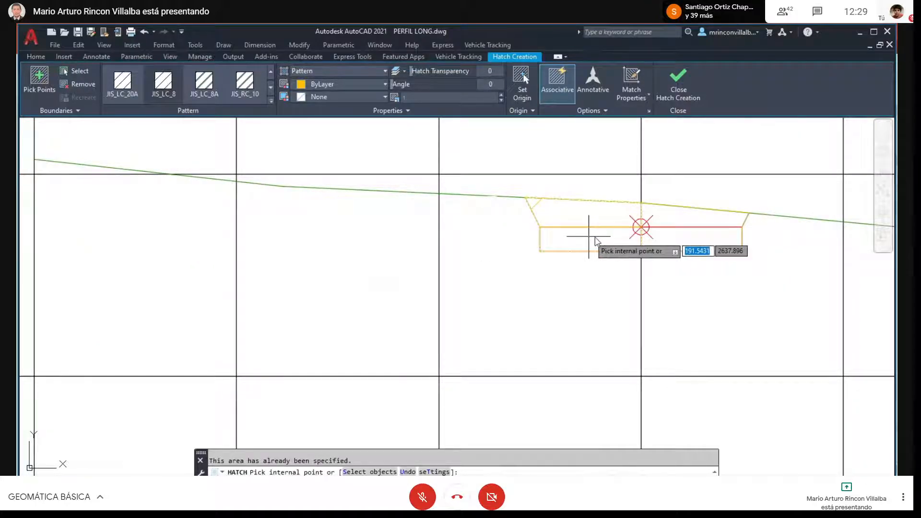
left_click(684, 240)
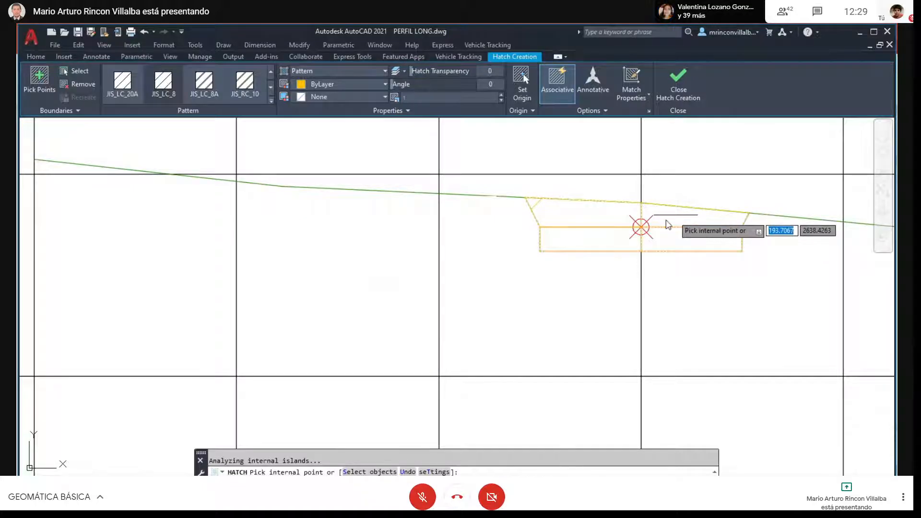
key("Escape")
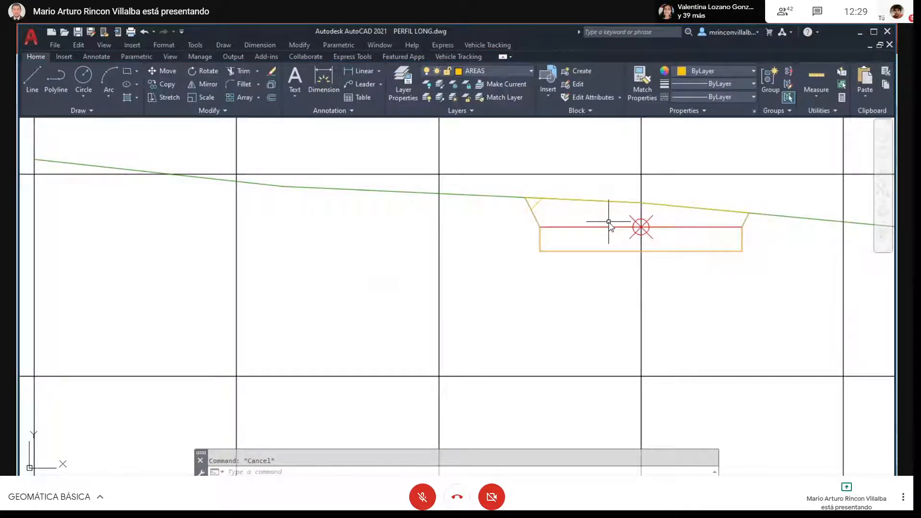
- Hatch the unfilled half of the K0+000 cut area right of the axis
scroll(610, 225, "down", 8)
scroll(316, 281, "up", 4)
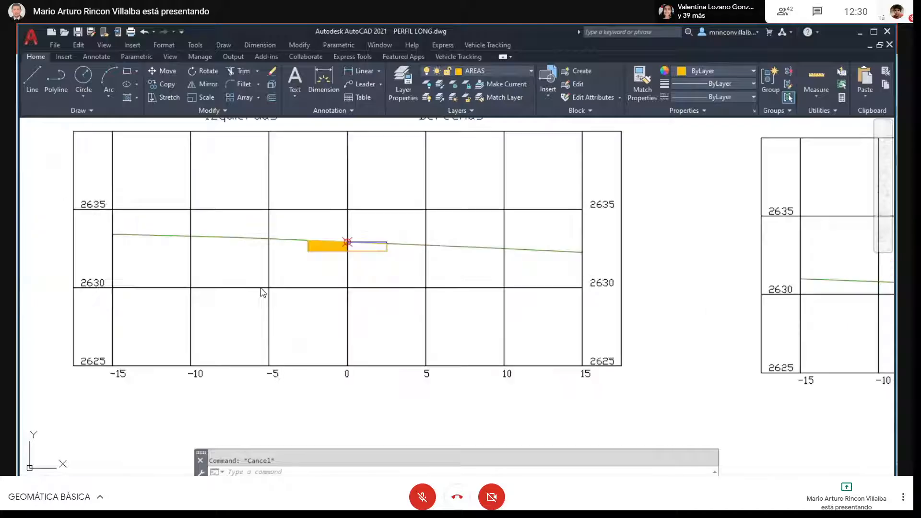
scroll(354, 252, "up", 4)
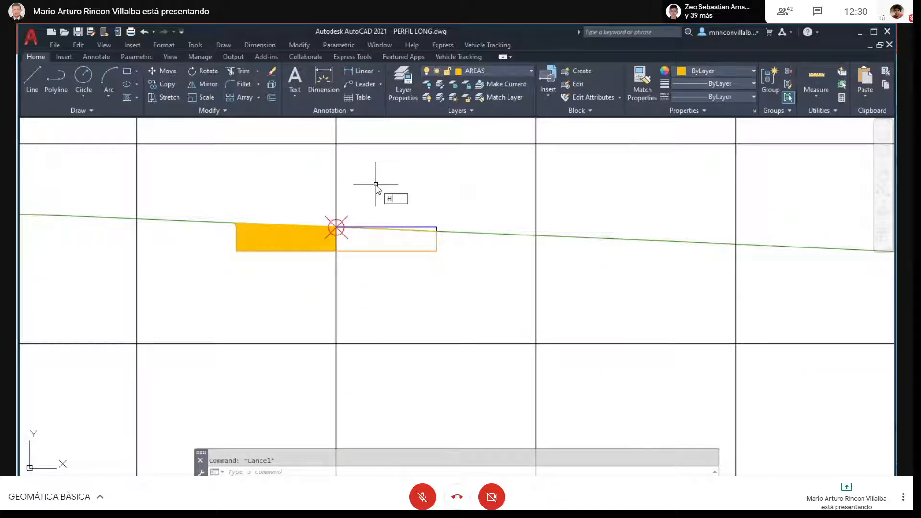
type("h")
key("Return")
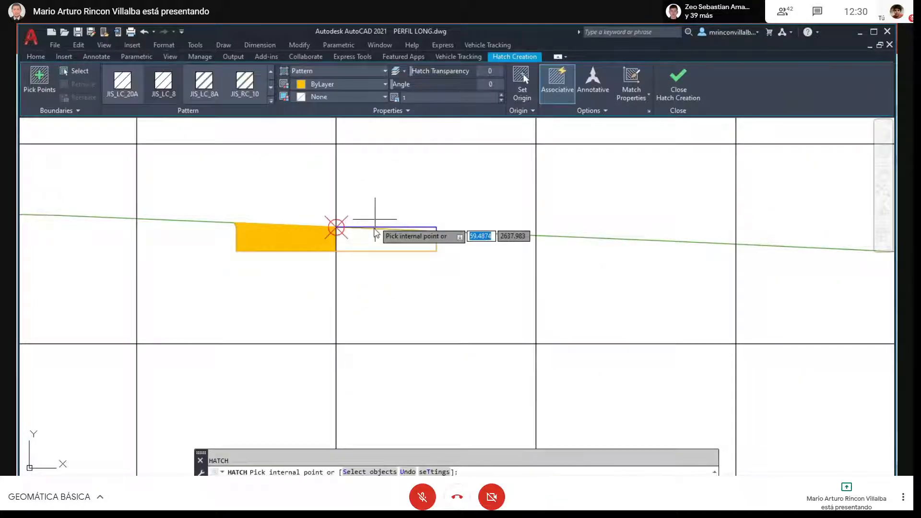
left_click(376, 233)
key("Return")
scroll(208, 236, "down", 4)
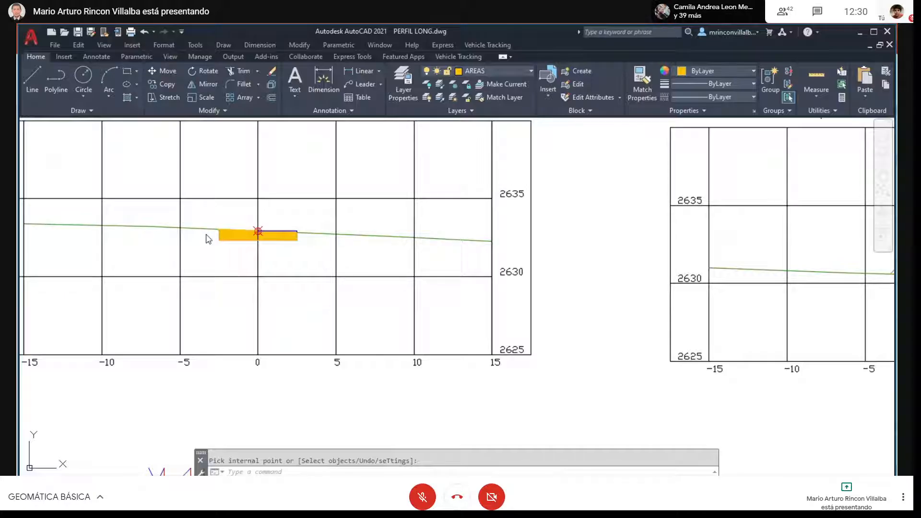
- Hatch the K0+010 area between the base line and the terrain with separate hatches left and right of the axis
key("Return")
scroll(206, 238, "up", 5)
left_click(288, 219)
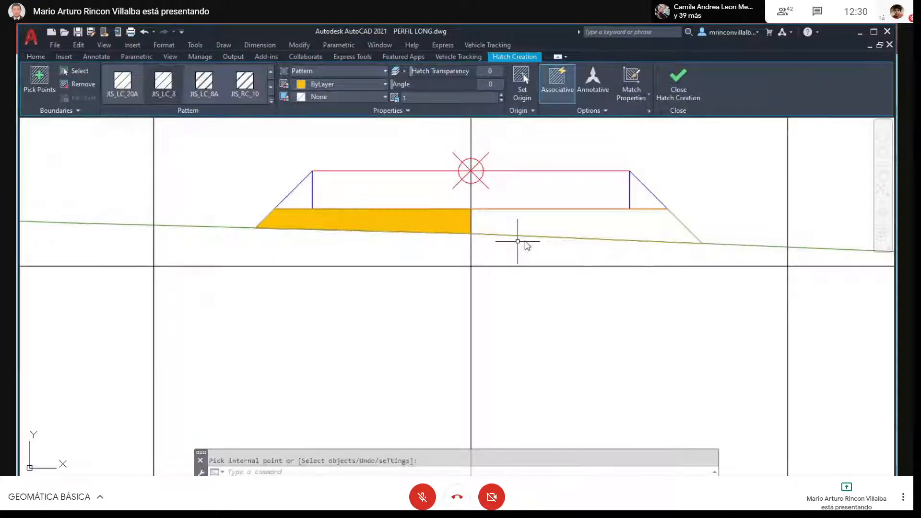
key("Return")
key("Return")
left_click(533, 231)
key("Return")
- Hatch the thin K0+020 area between the terrain and the base line, picking a point left of the axis
scroll(491, 285, "down", 5)
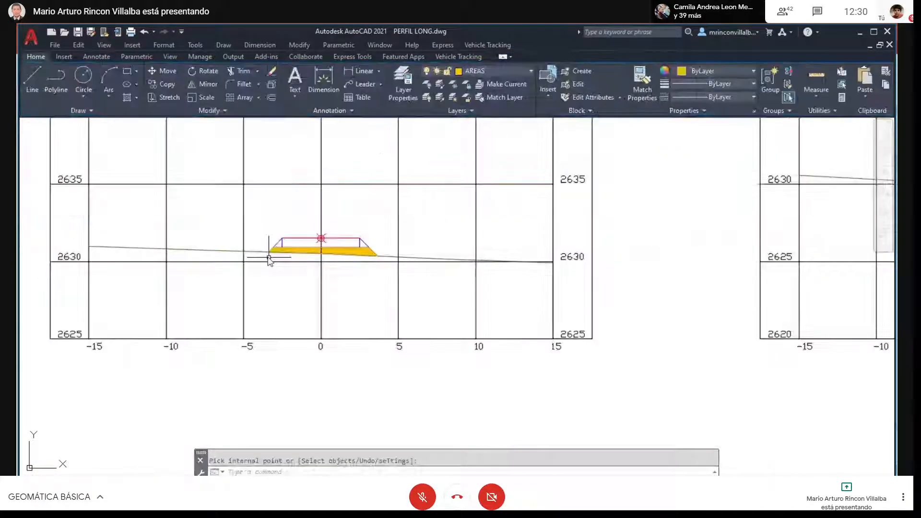
scroll(439, 250, "up", 4)
scroll(438, 248, "up", 5)
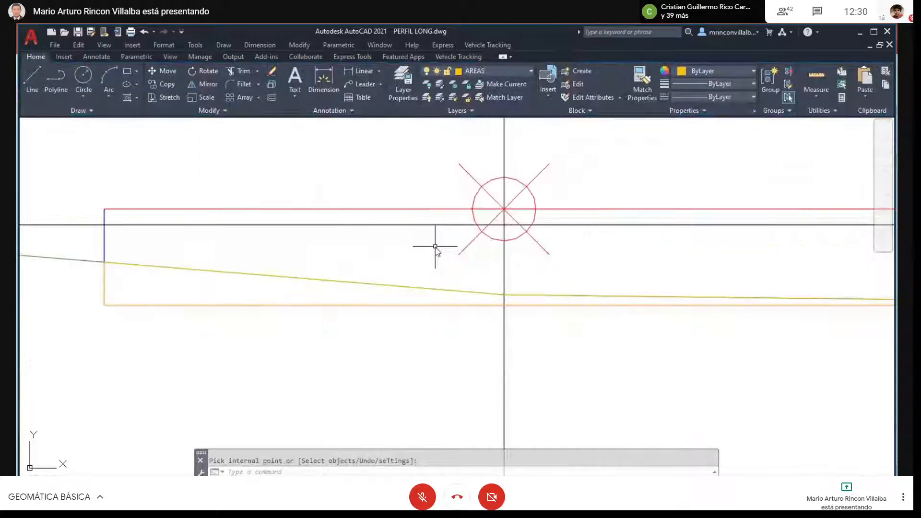
key("Return")
left_click(209, 297)
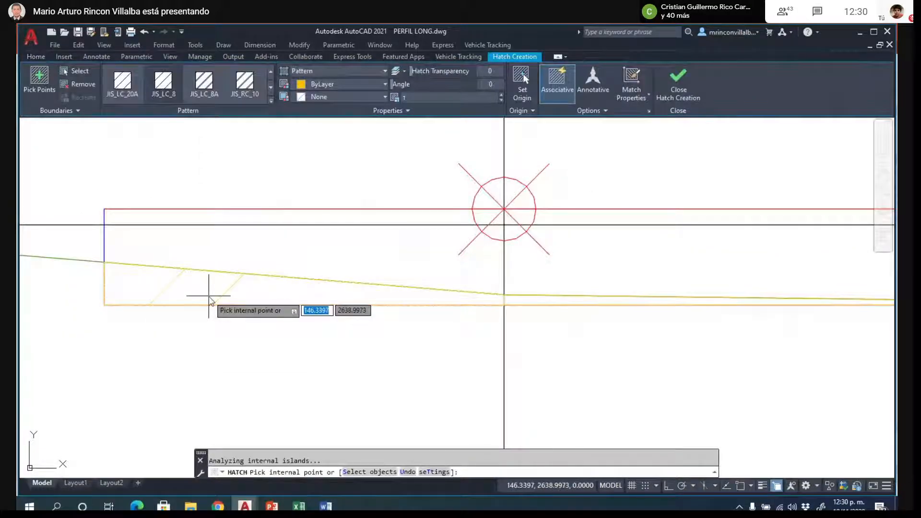
scroll(214, 298, "down", 2)
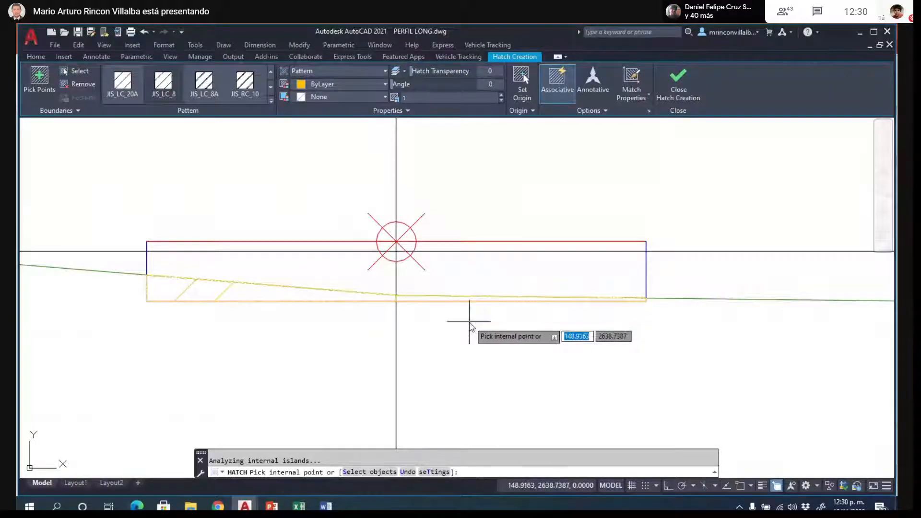
key("Return")
- Change the K0+020 hatch's pattern to SOLID and finish editing it
left_click(230, 287)
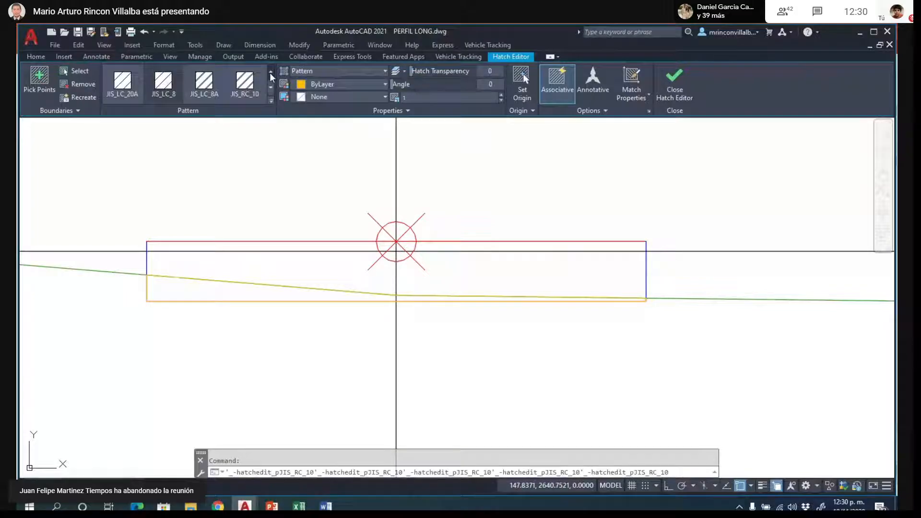
left_click(271, 73)
left_click(271, 73)
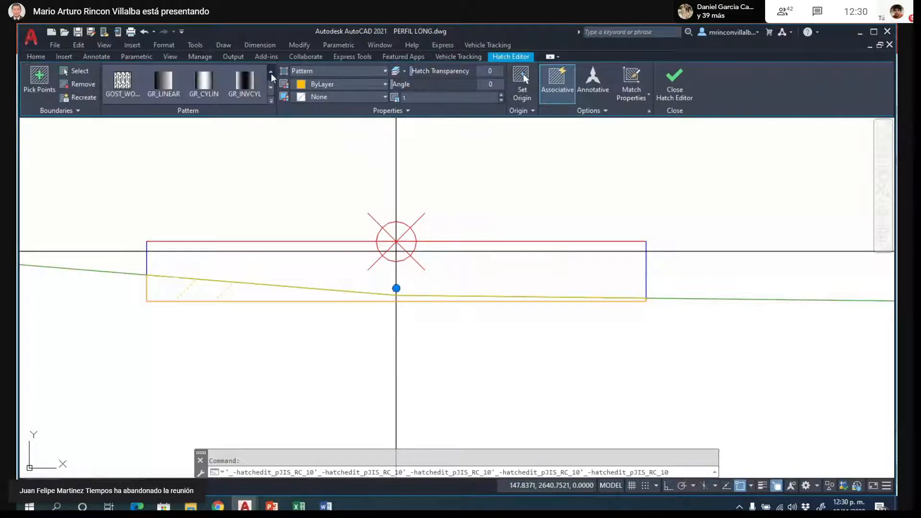
left_click(272, 74)
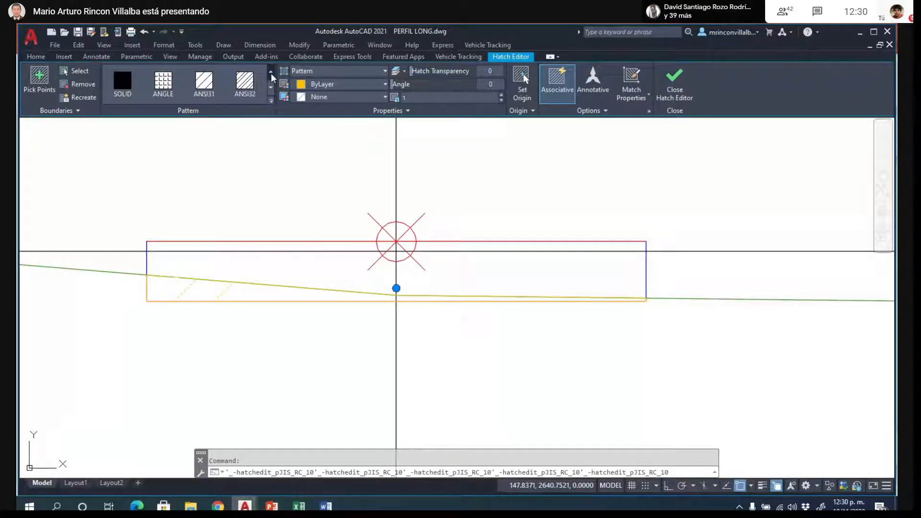
left_click(122, 82)
key("Escape")
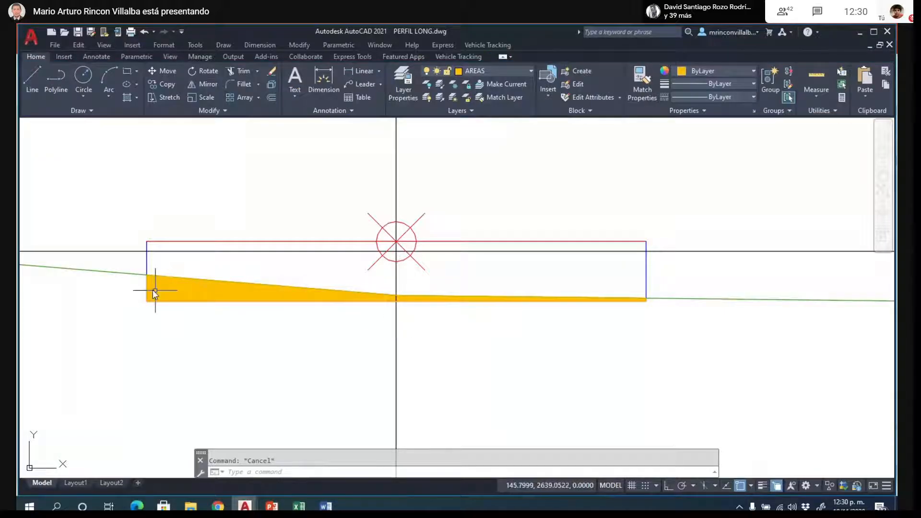
scroll(153, 293, "down", 5)
scroll(661, 297, "up", 8)
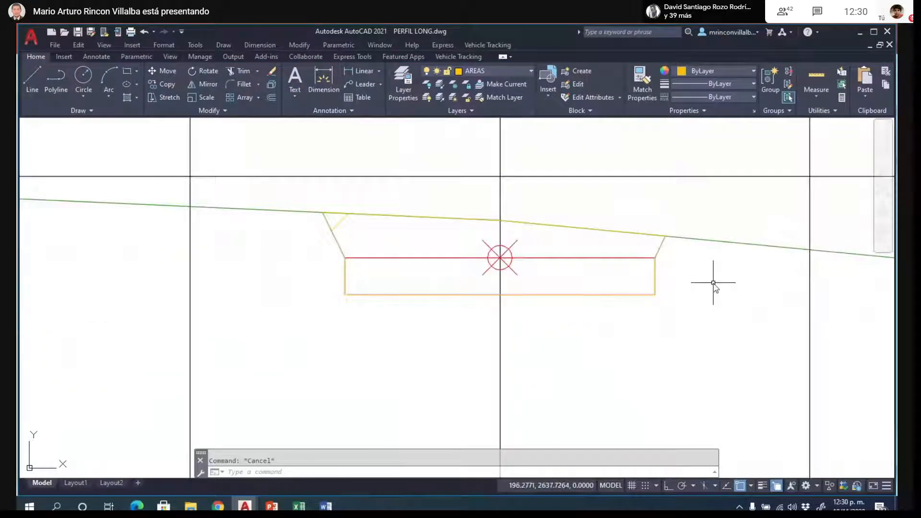
key("Return")
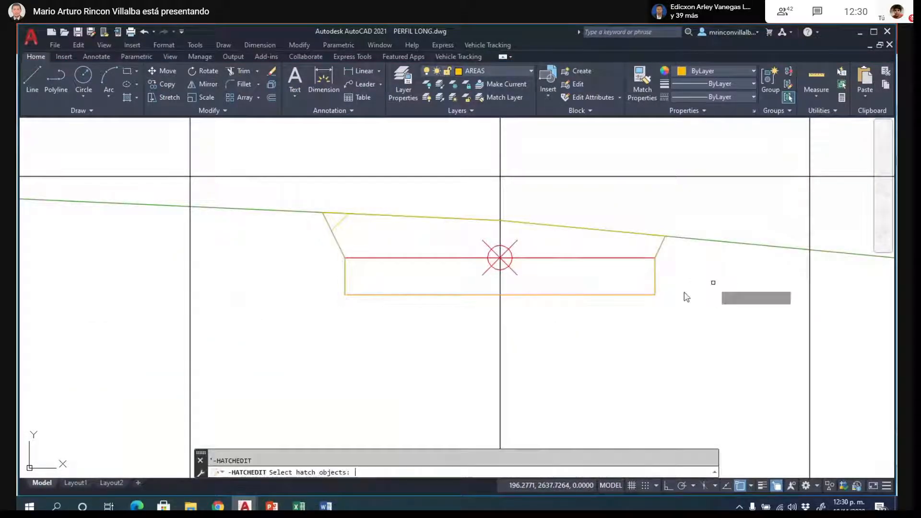
left_click(378, 277)
left_click(379, 272)
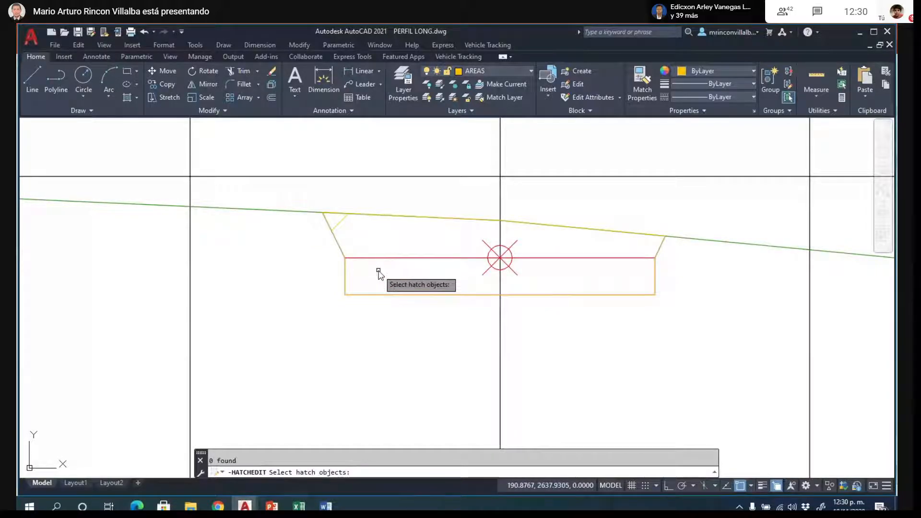
left_click(377, 232)
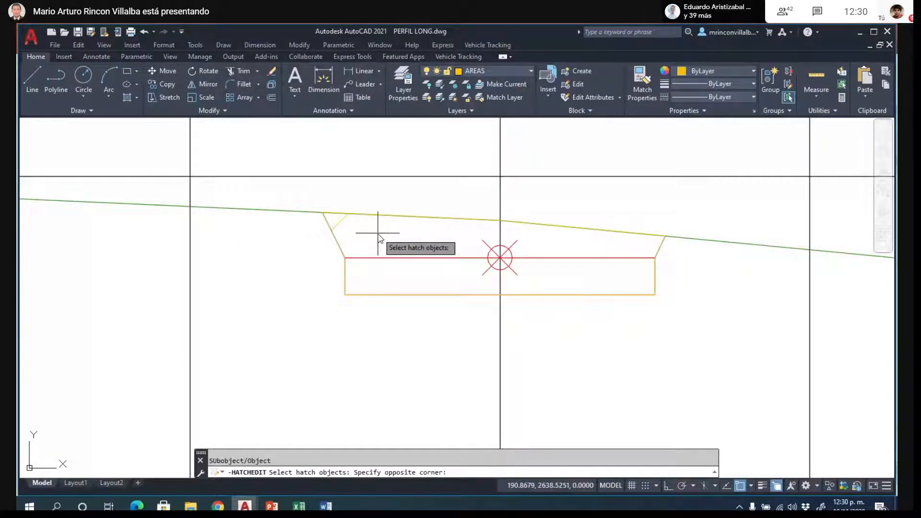
left_click(347, 260)
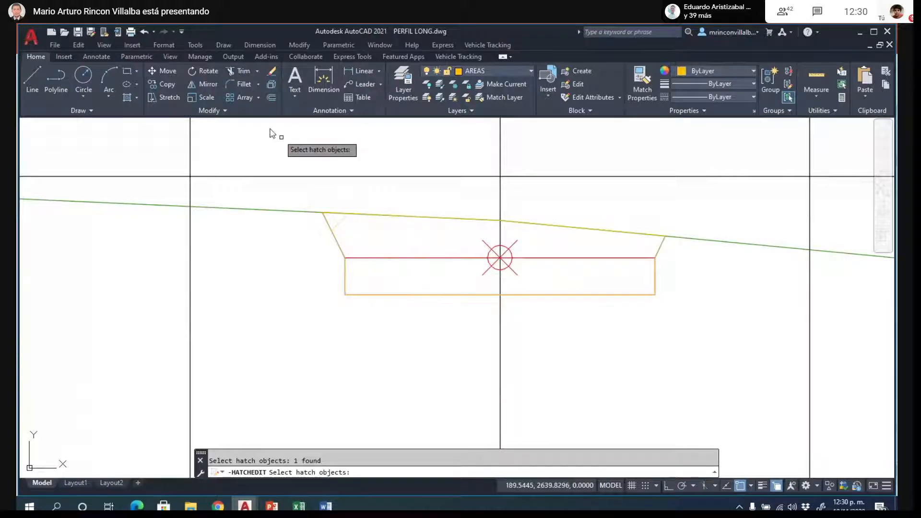
key("Escape")
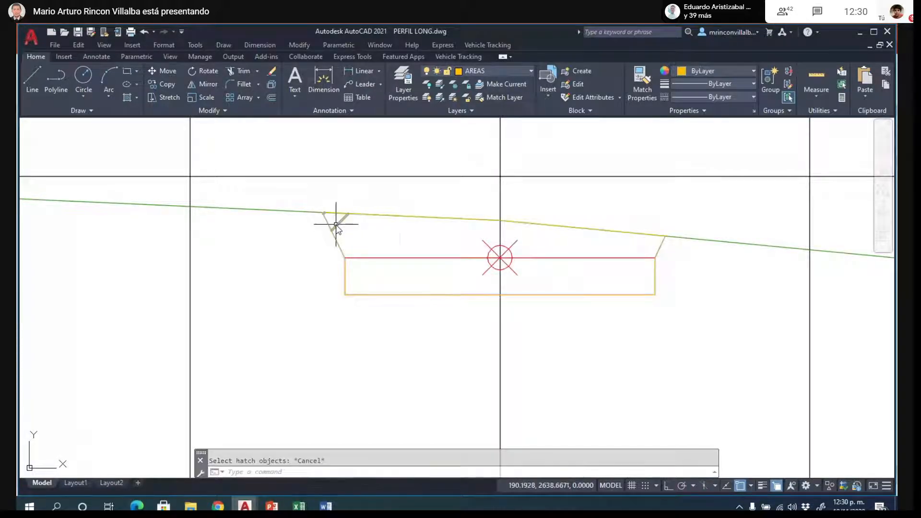
- Change the K0+030 cut area's hatch pattern to SOLID and finish editing it
left_click(336, 224)
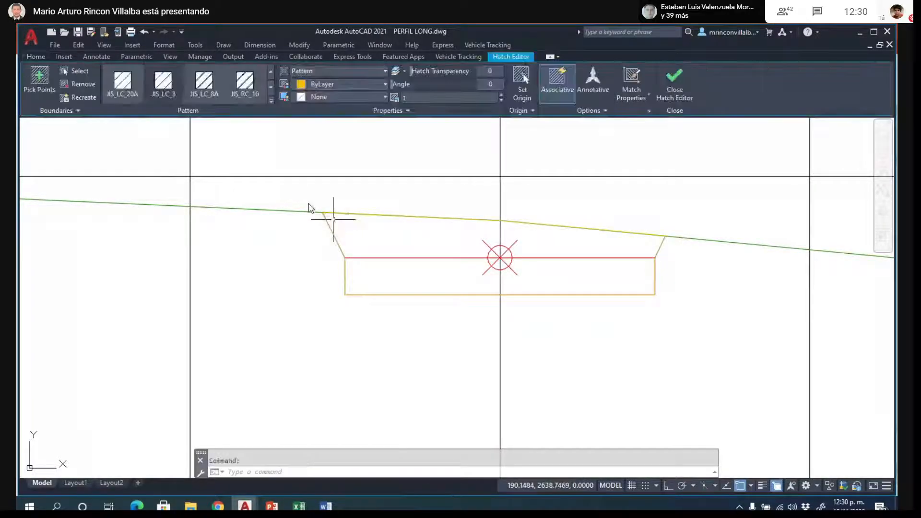
left_click(272, 72)
left_click(271, 72)
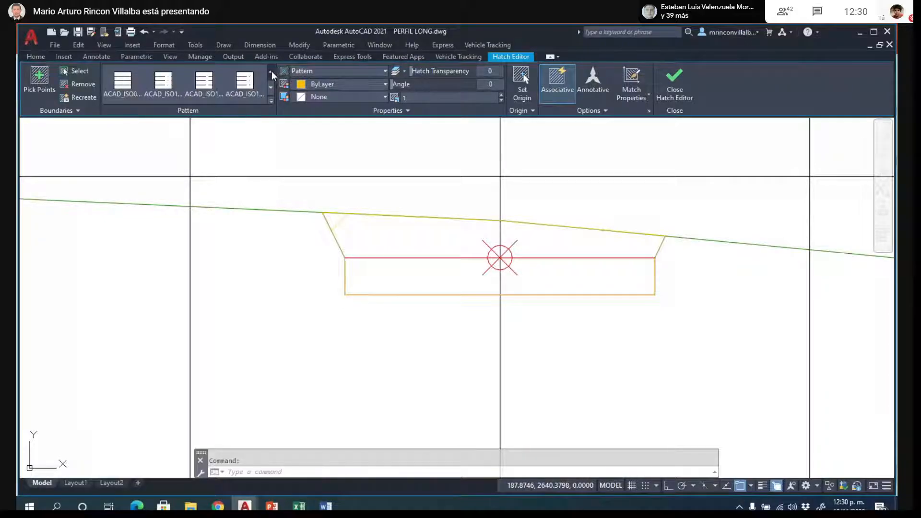
left_click(271, 72)
left_click(271, 71)
left_click(271, 72)
left_click(271, 71)
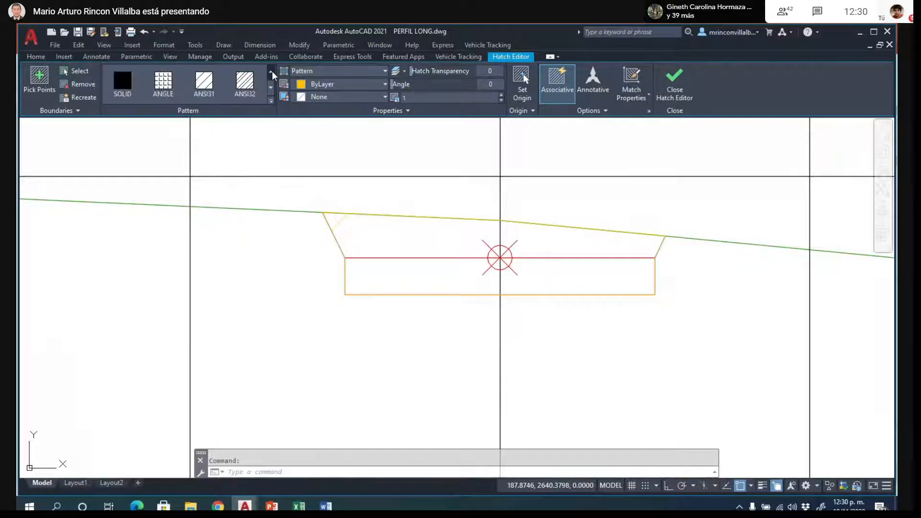
left_click(122, 82)
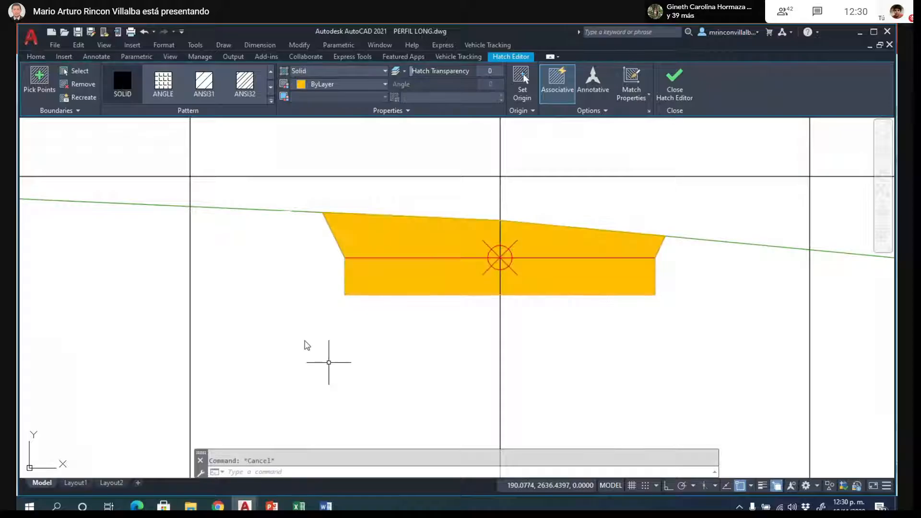
key("Escape")
- Hatch the cut area between the terrain and the base line in the cross section following K0+030
scroll(257, 294, "down", 5)
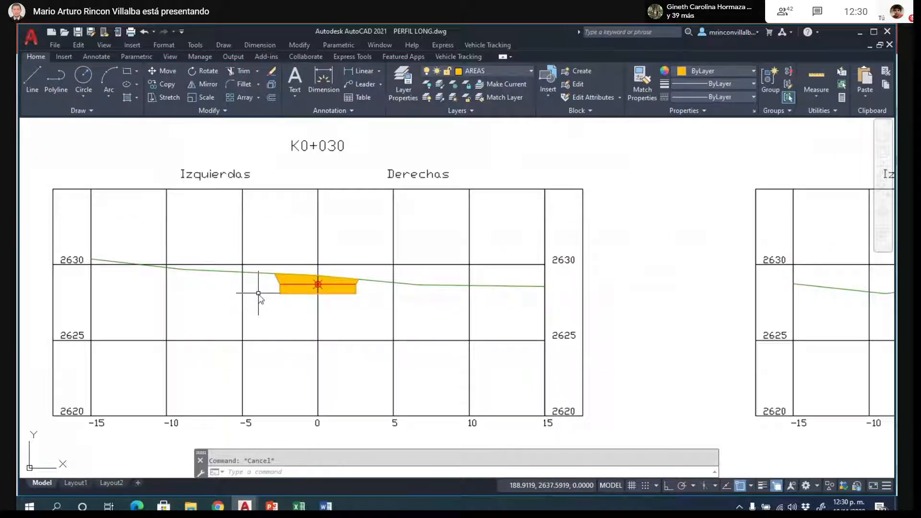
scroll(258, 293, "down", 6)
scroll(461, 294, "up", 8)
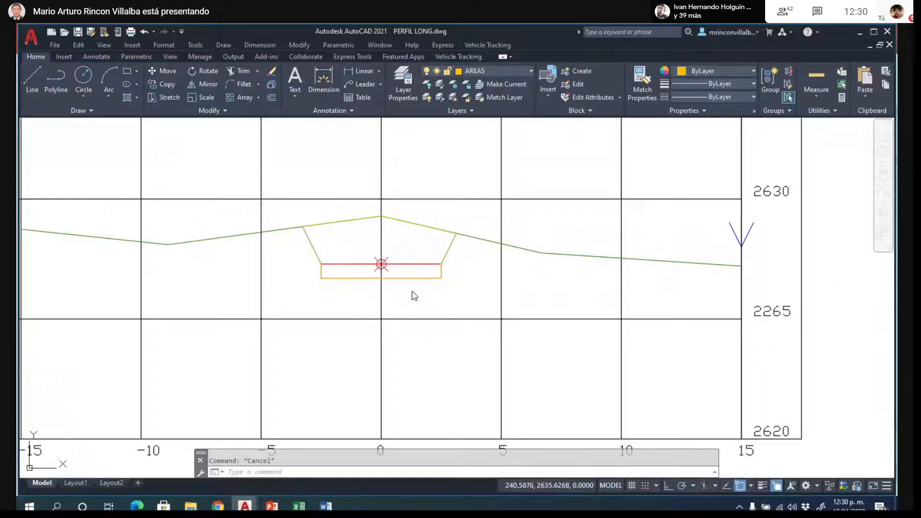
type("h")
key("Return")
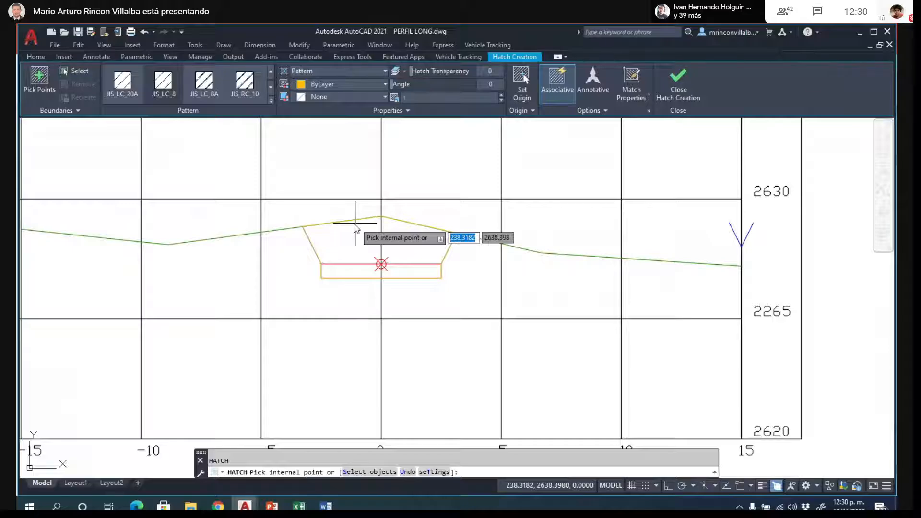
left_click(355, 224)
left_click(352, 278)
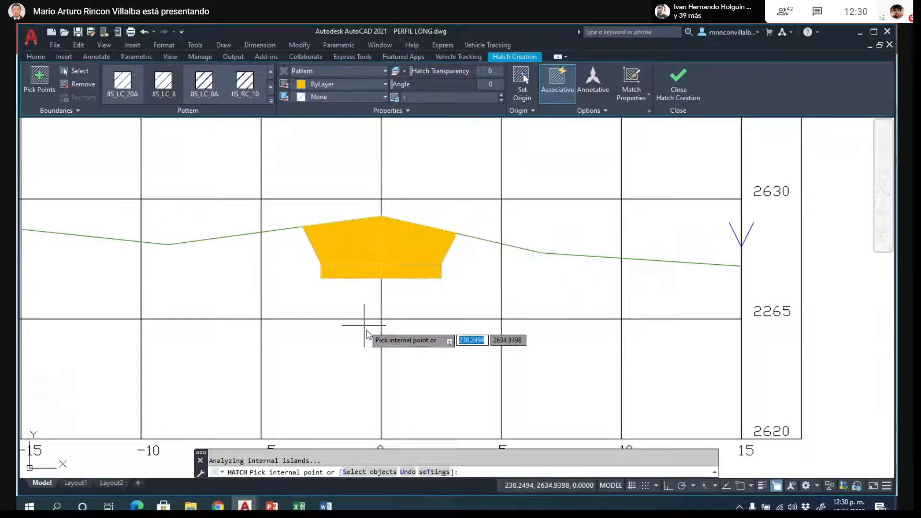
key("Return")
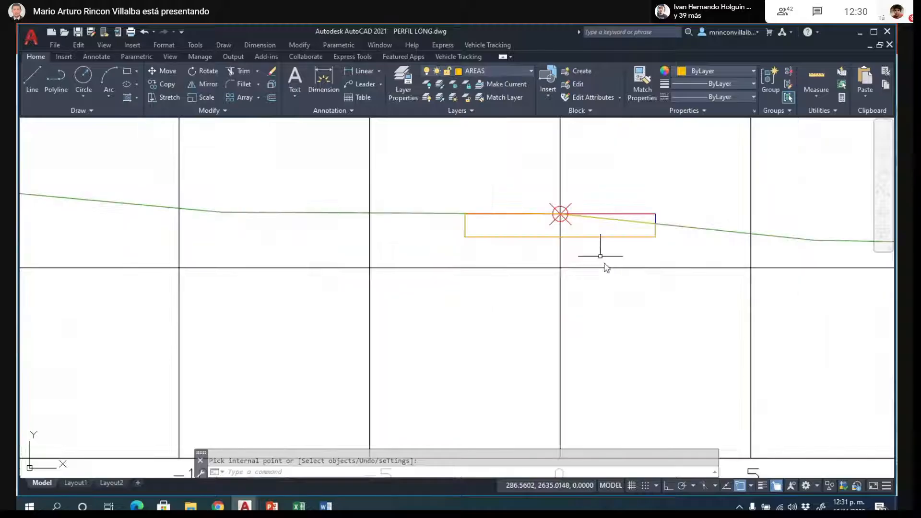
- Hatch the area under the terrain in the second cross section after K0+030 and change its pattern to SOLID
type("h")
key("Return")
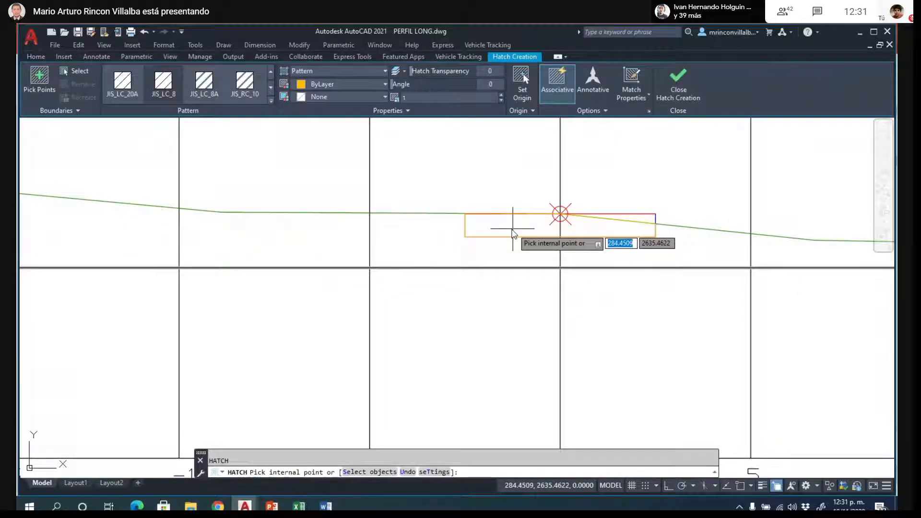
left_click(583, 230)
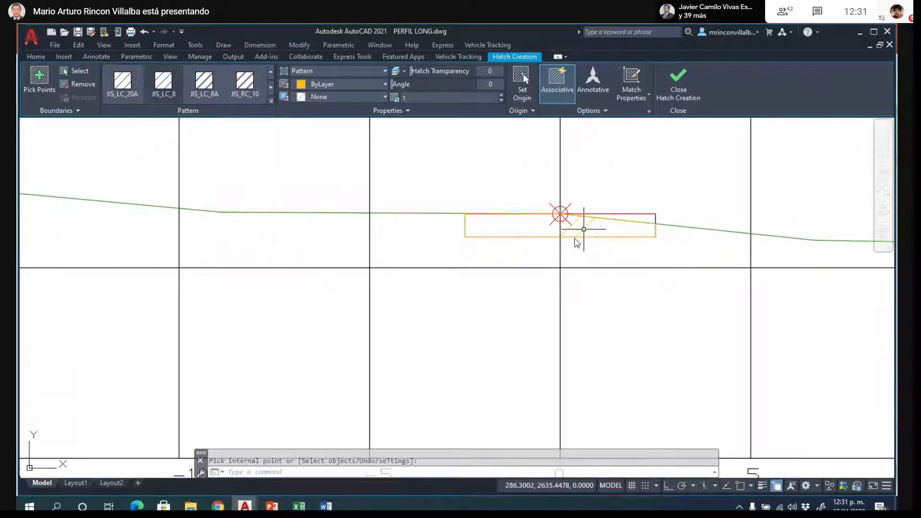
key("Return")
left_click(580, 236)
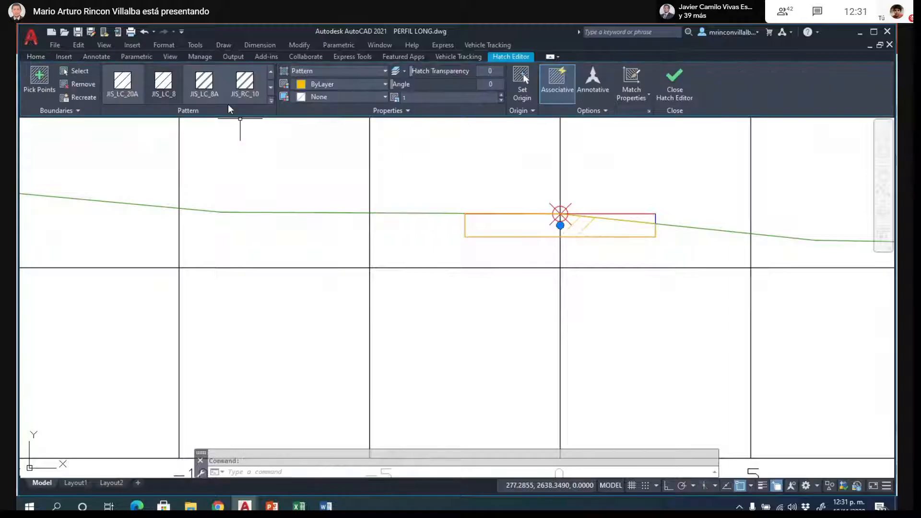
left_click(270, 73)
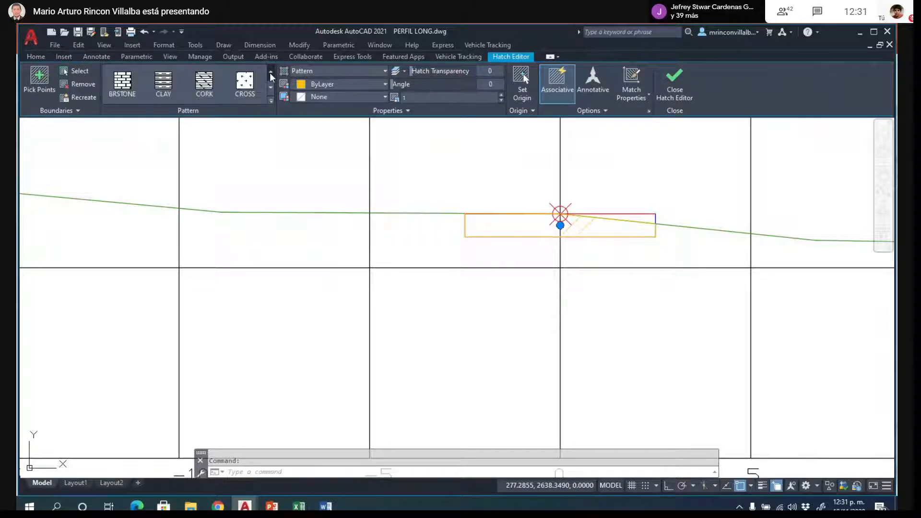
left_click(113, 81)
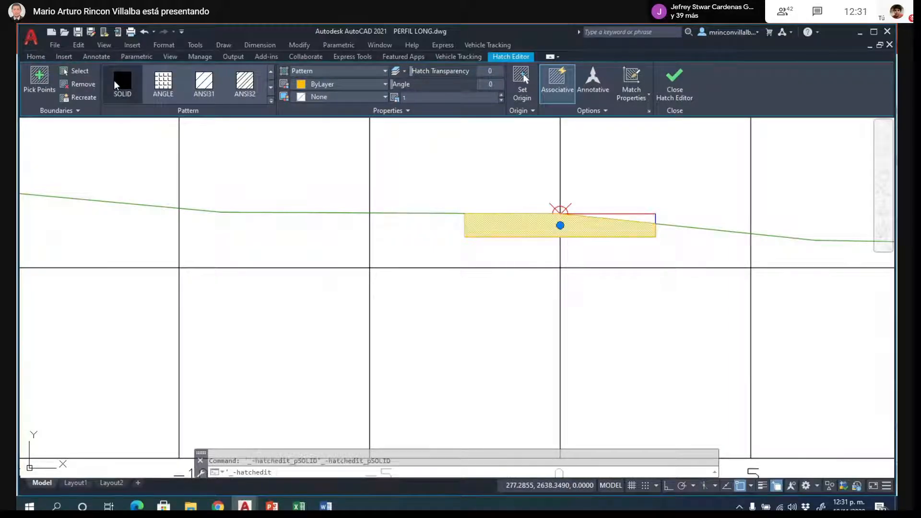
key("Escape")
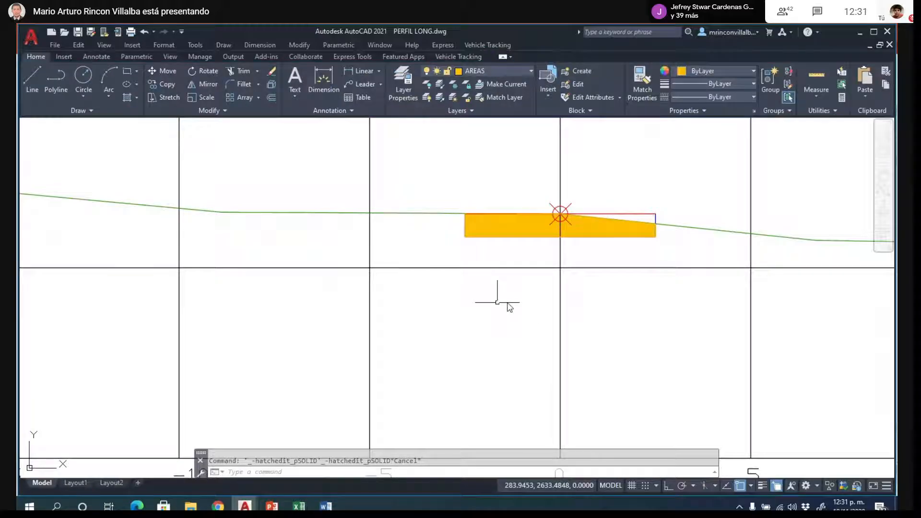
- Examine the hatched area of the K0+000 cross section around its axis
scroll(313, 318, "down", 5)
scroll(302, 312, "up", 5)
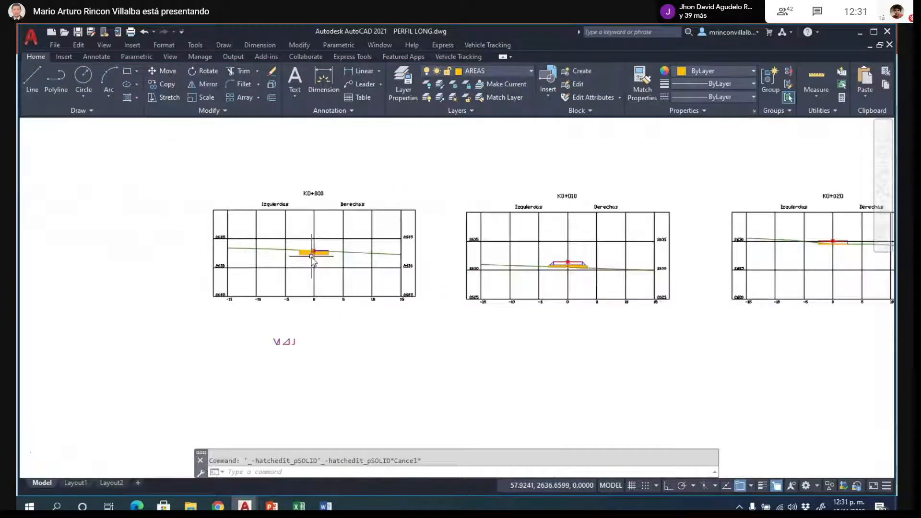
scroll(313, 258, "up", 5)
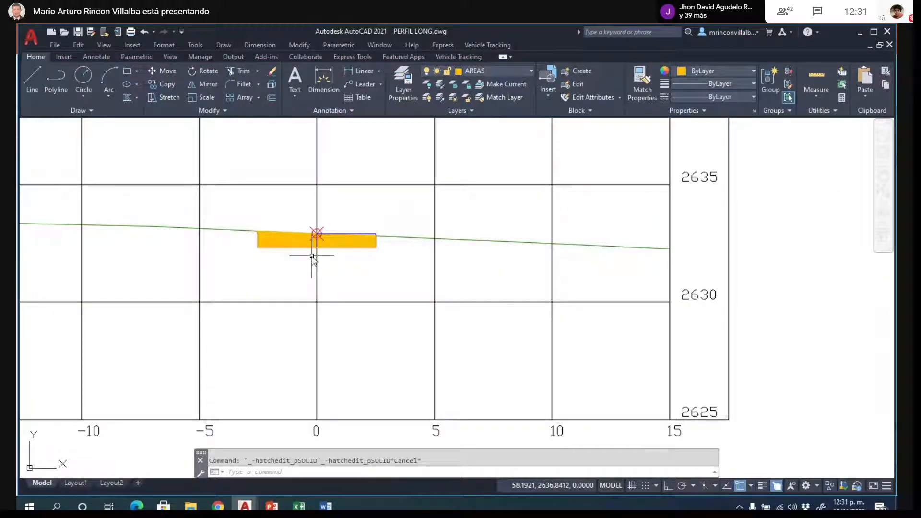
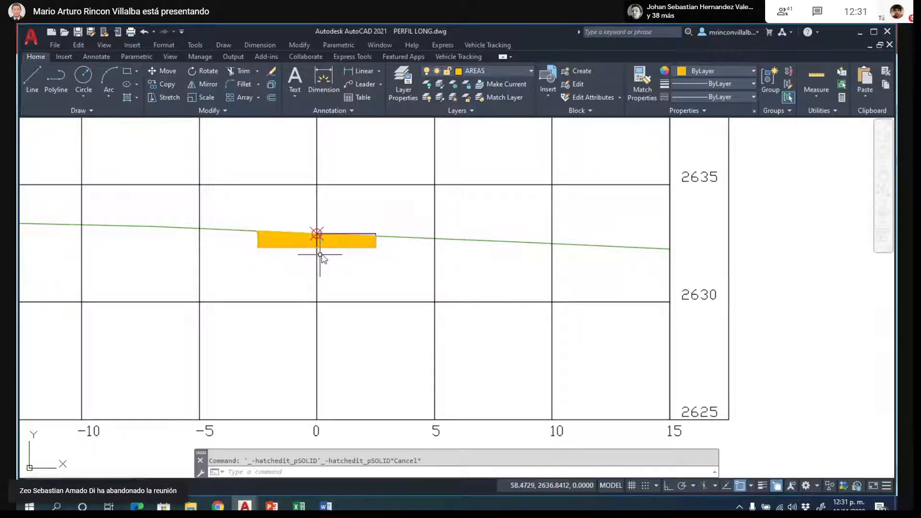
- Hide the selected hatches on both sides of the centreline in the road cross section
scroll(318, 257, "down", 4)
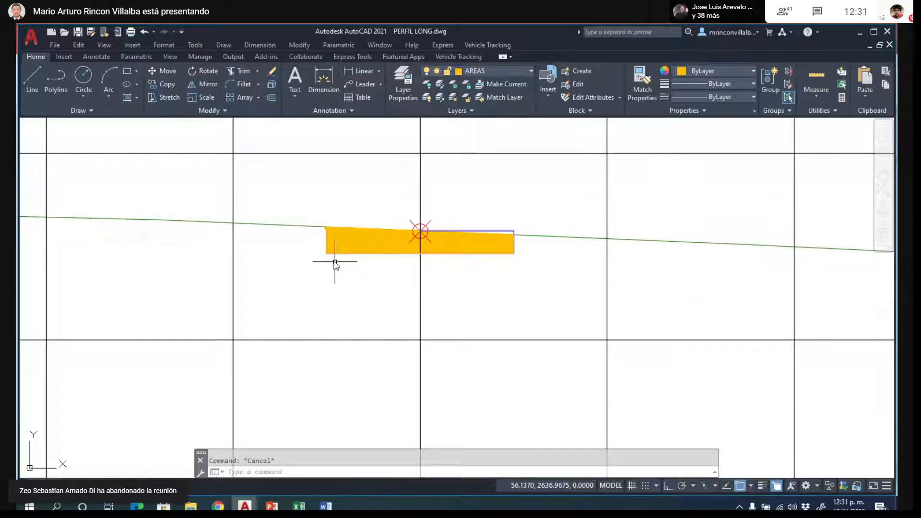
scroll(336, 262, "up", 2)
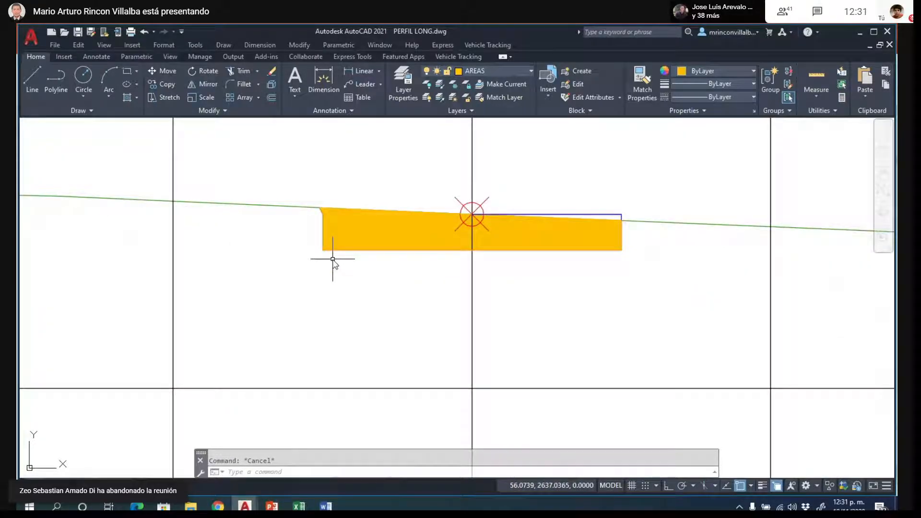
scroll(650, 217, "up", 2)
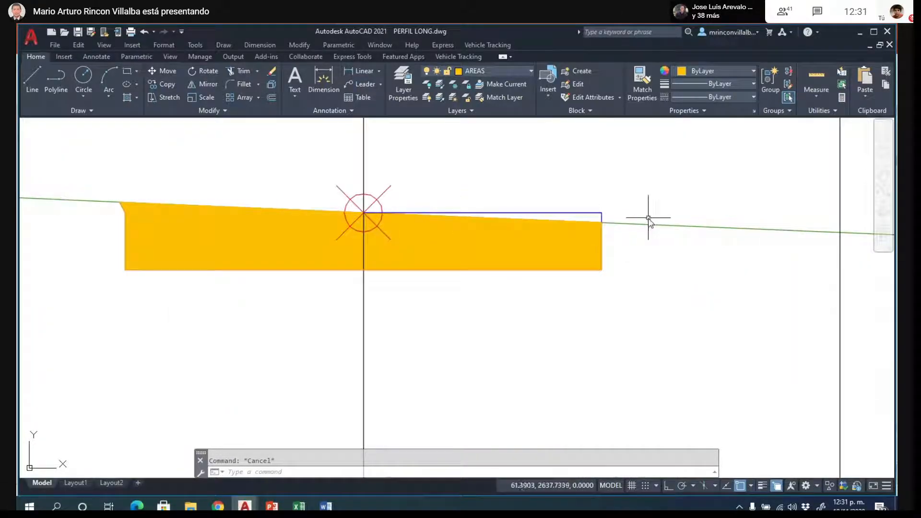
scroll(643, 216, "up", 2)
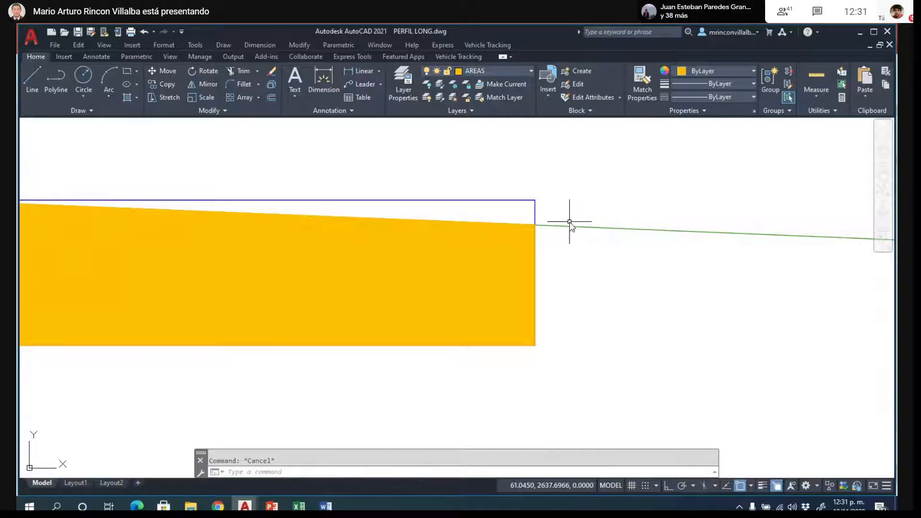
scroll(571, 223, "down", 2)
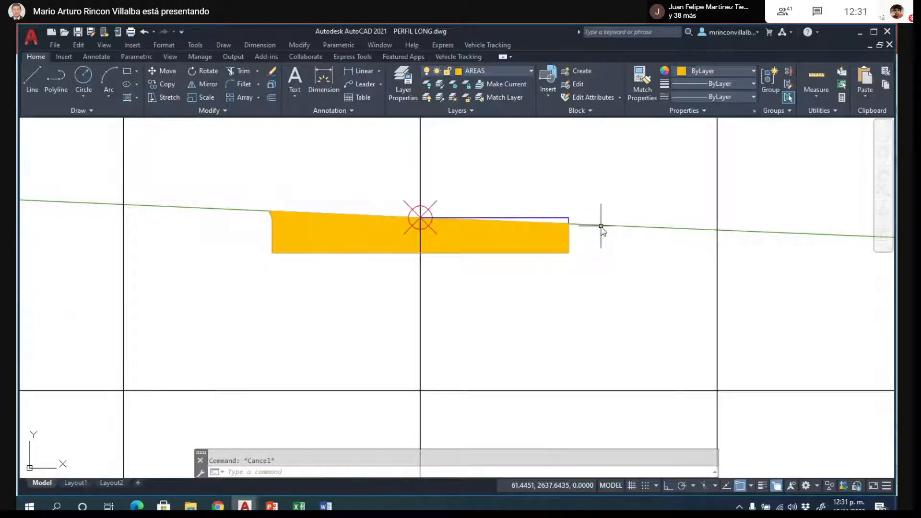
left_click(550, 235)
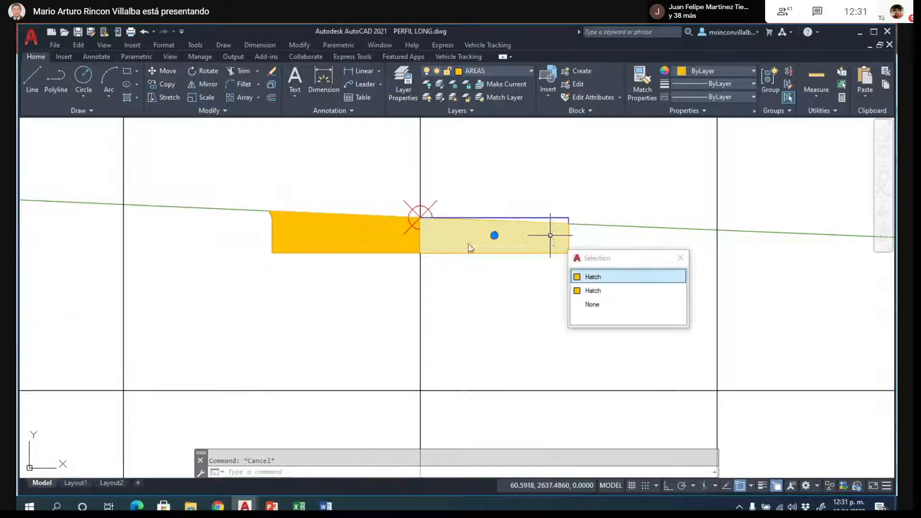
left_click(359, 245)
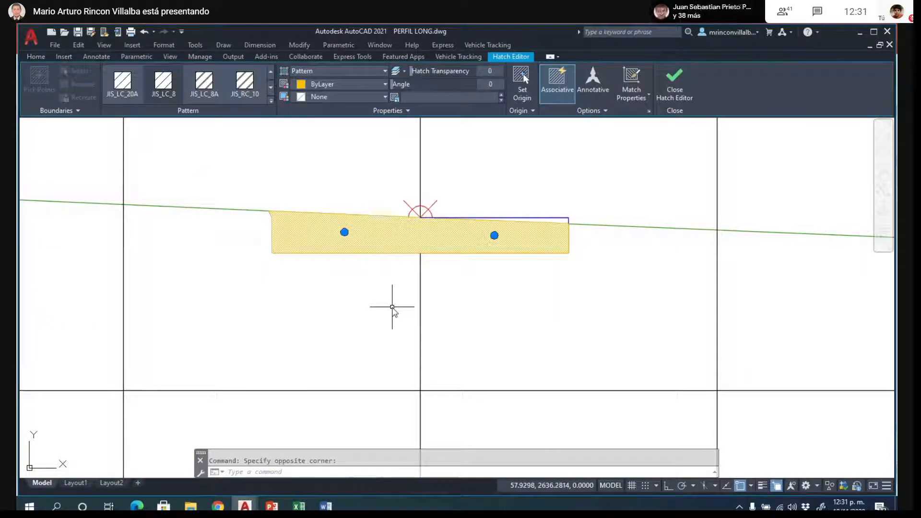
right_click(469, 293)
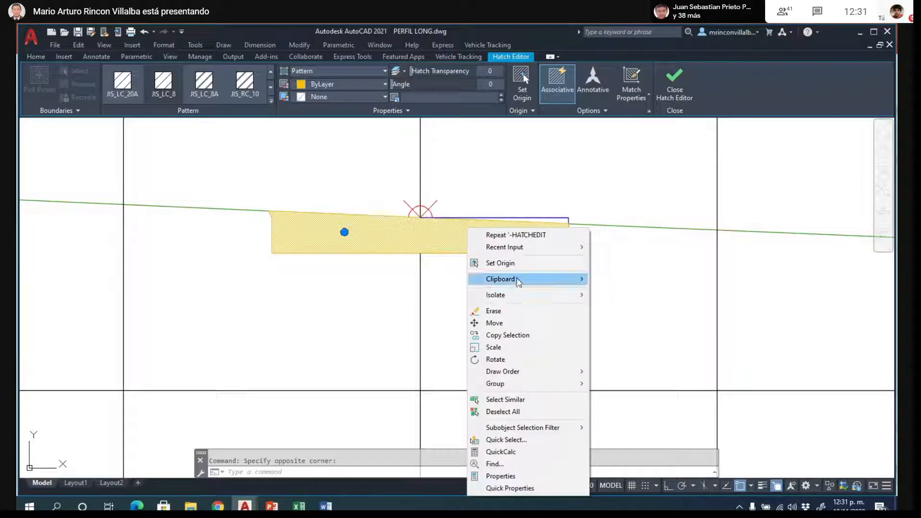
mouse_move(518, 279)
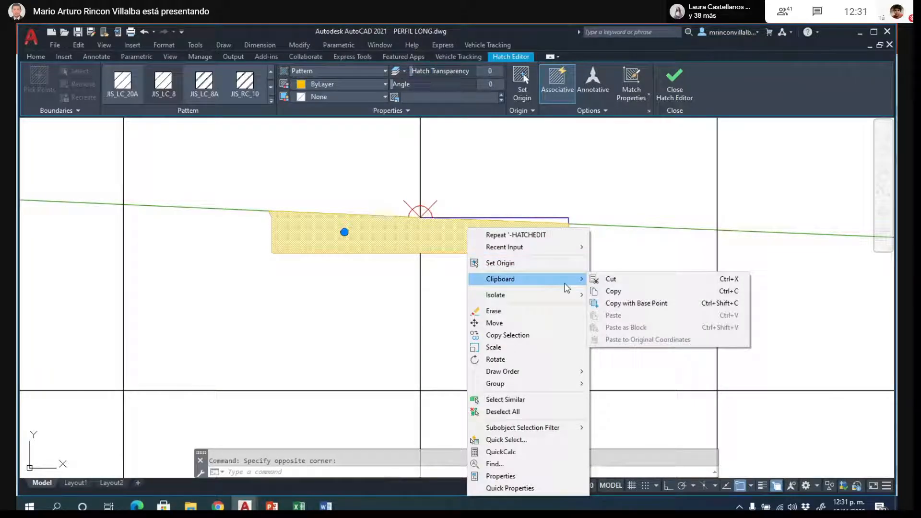
mouse_move(568, 296)
left_click(623, 307)
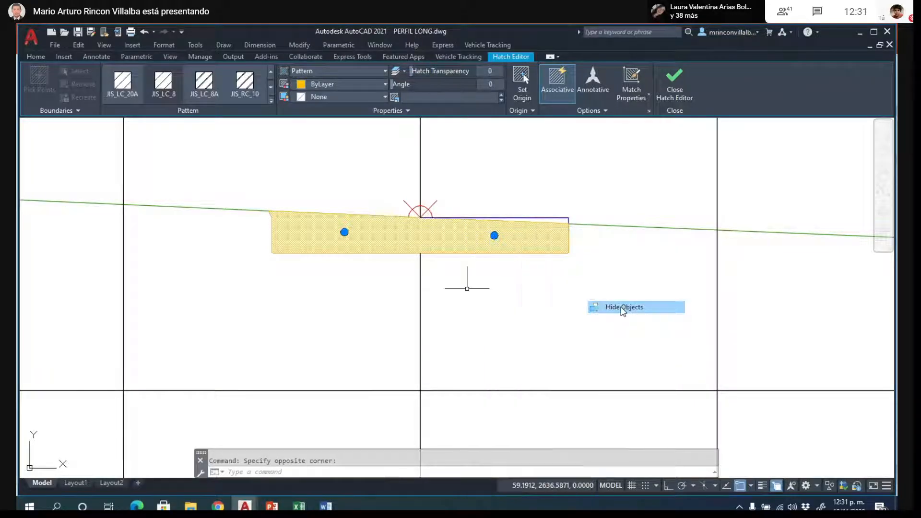
- Hide the remaining solid hatch in the right half of the cross section, leaving only the outlines
left_click(504, 262)
left_click(487, 247)
right_click(487, 247)
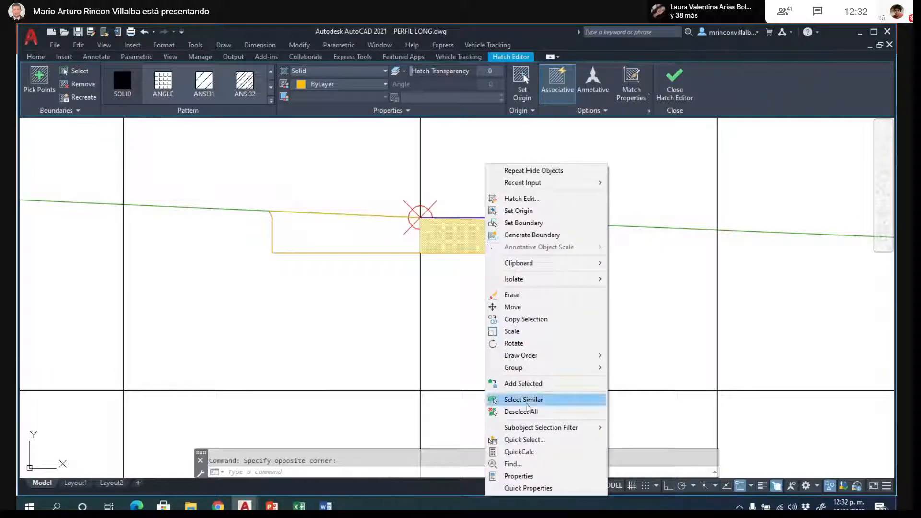
mouse_move(532, 285)
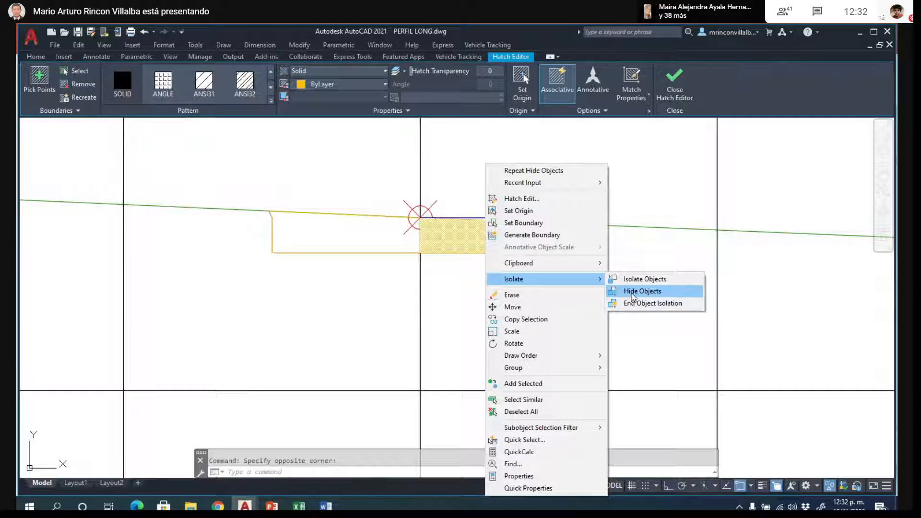
left_click(633, 291)
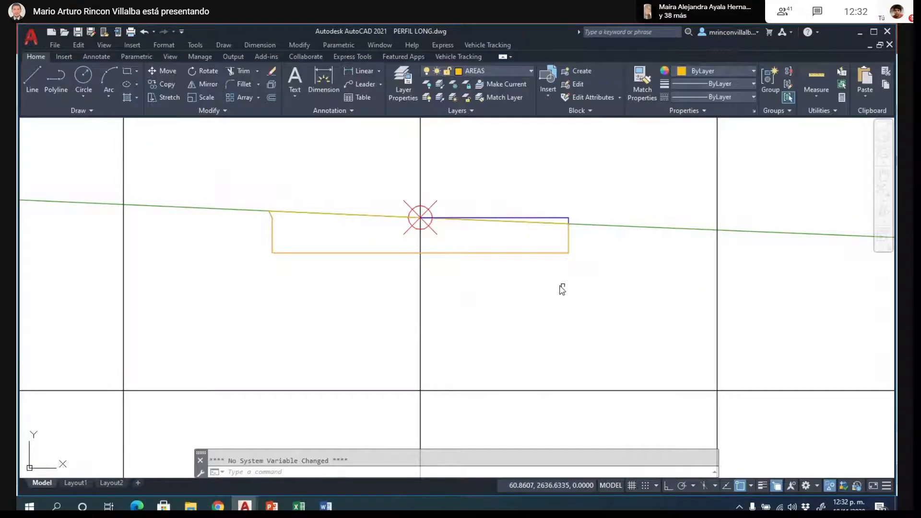
- Copy the blue grade polyline from its right end to the centreline point so it also covers the left half
left_click(489, 217)
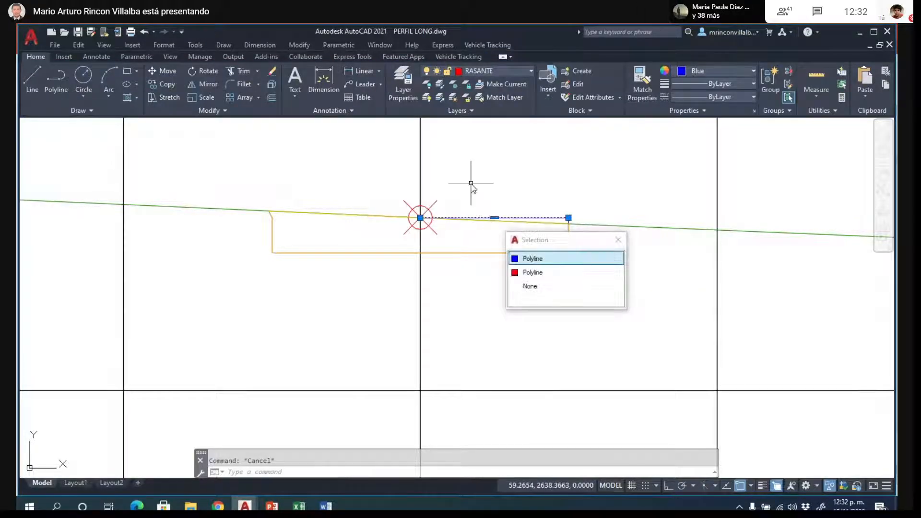
type("COPY")
key("Return")
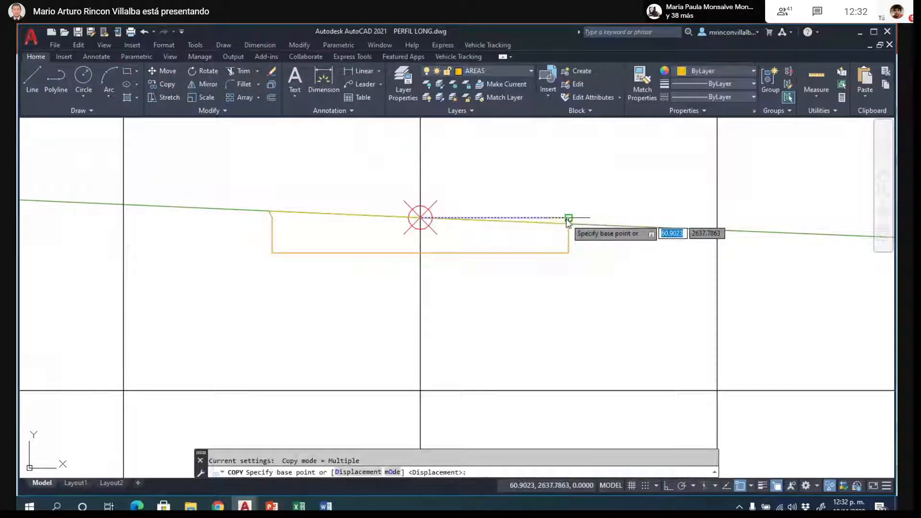
left_click(568, 218)
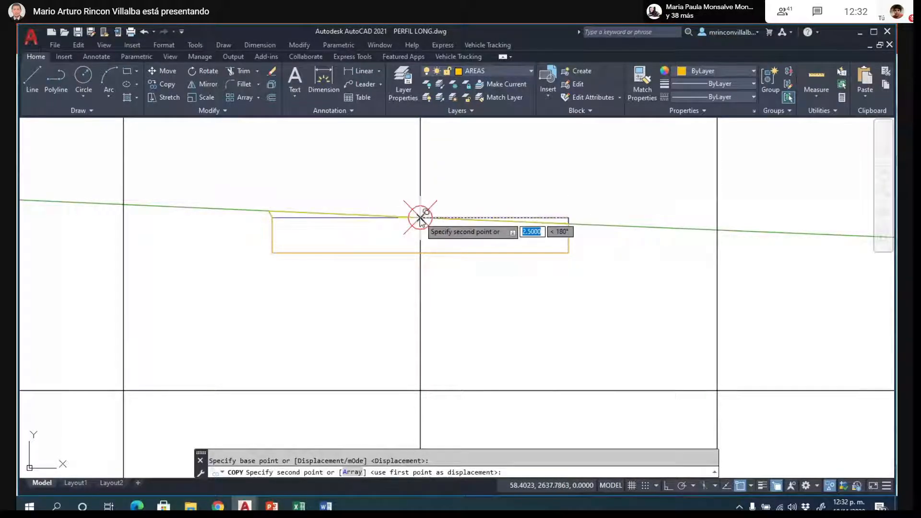
left_click(421, 219)
key("Escape")
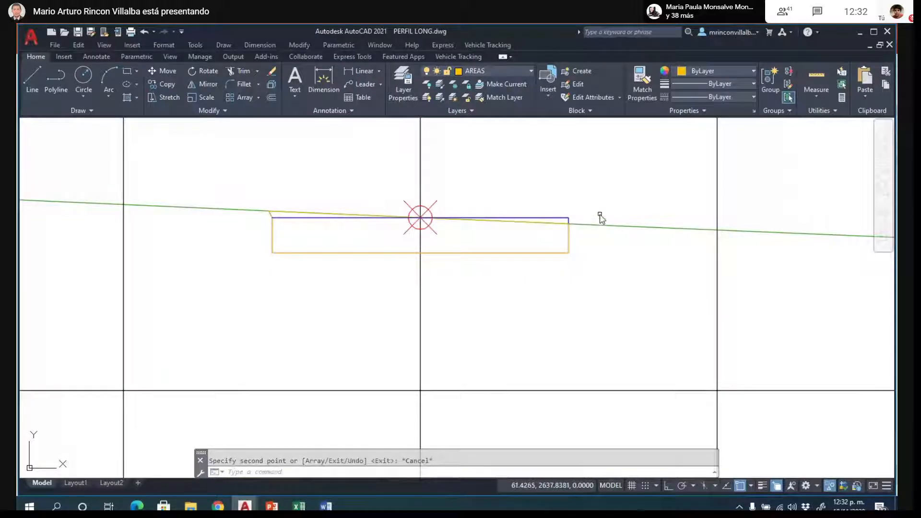
- Draw a short sloped polyline from the blue grade line's right end to the nearest point on the green terrain line
scroll(600, 213, "up", 2)
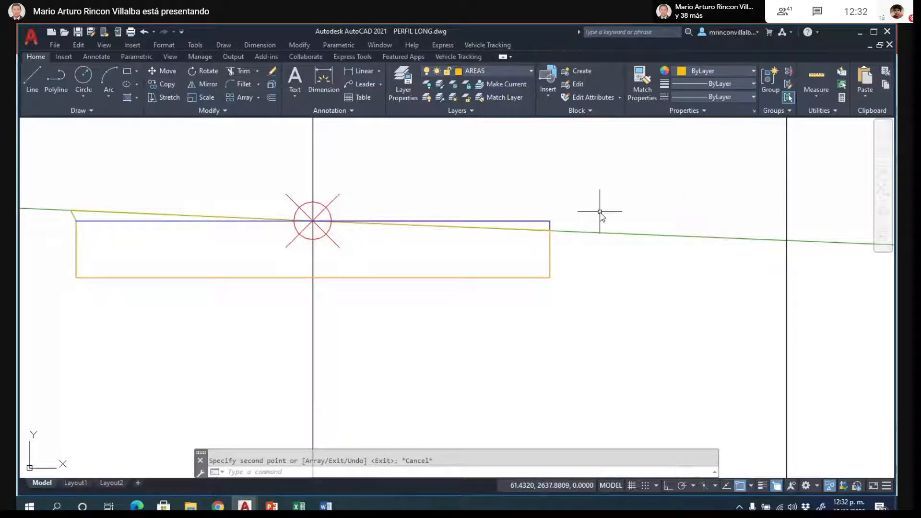
type("pl")
key("Return")
left_click(550, 222)
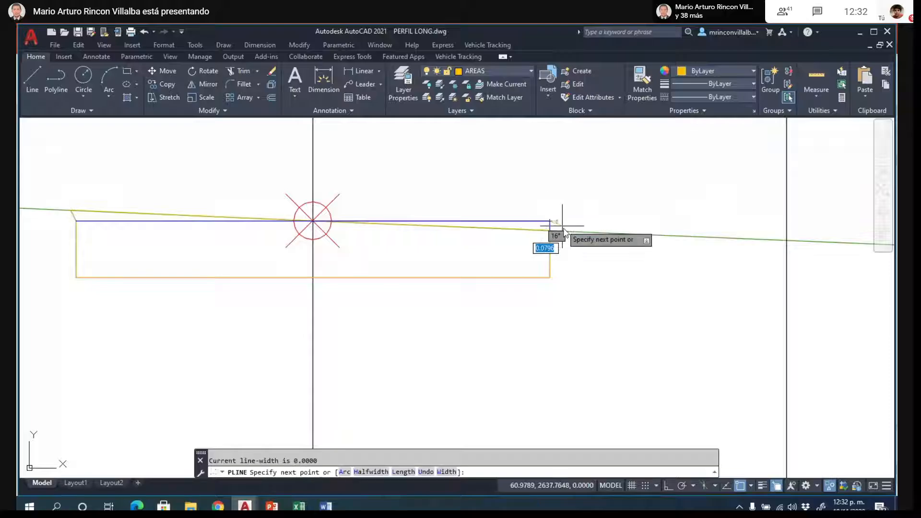
scroll(565, 234, "up", 3)
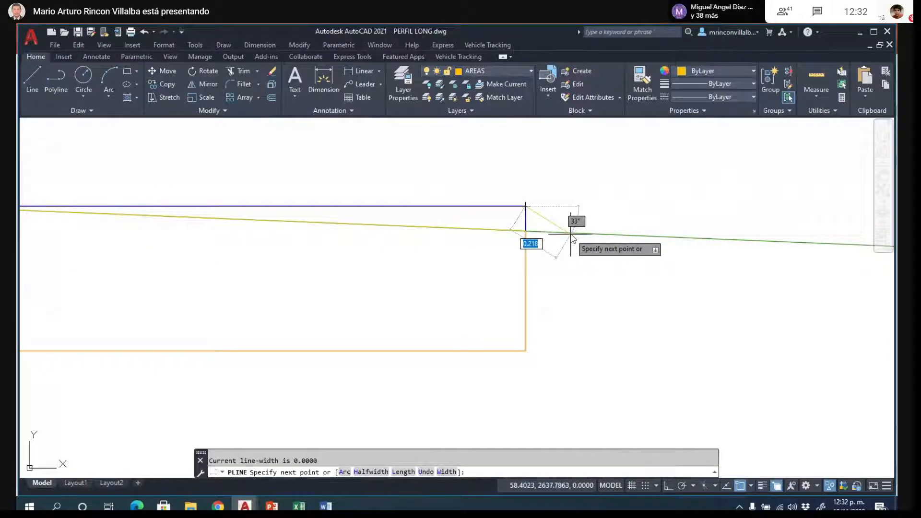
type("MEAR")
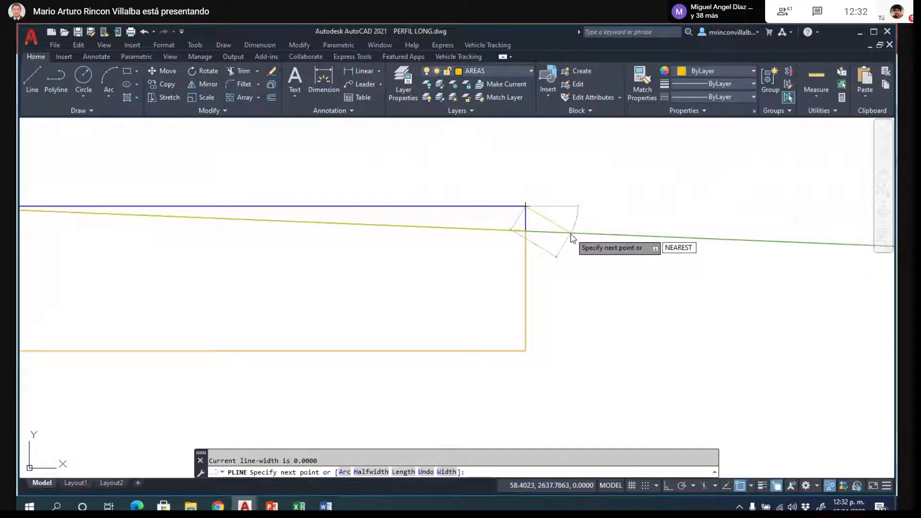
type("EST")
key("Return")
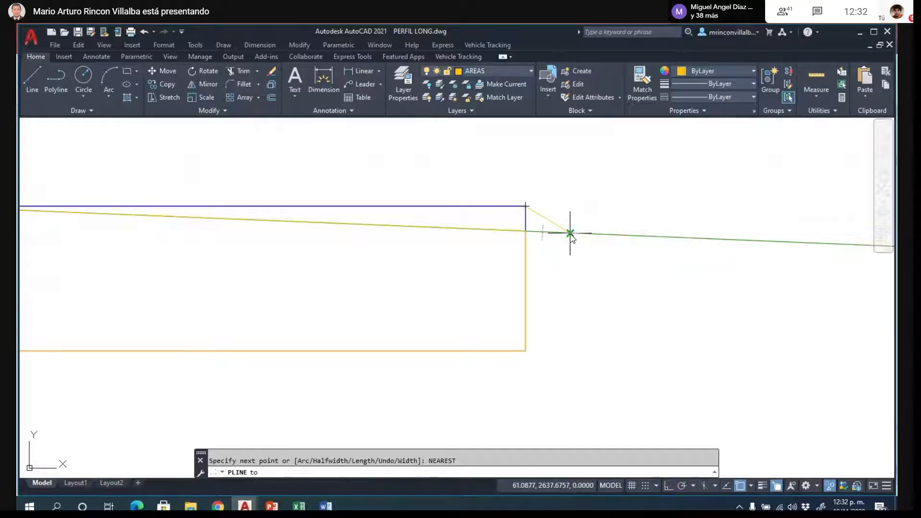
key("Escape")
- Trace a polyline around the roadway box and the small right slope wedge, returning along the grade line to its left end
scroll(638, 281, "down", 4)
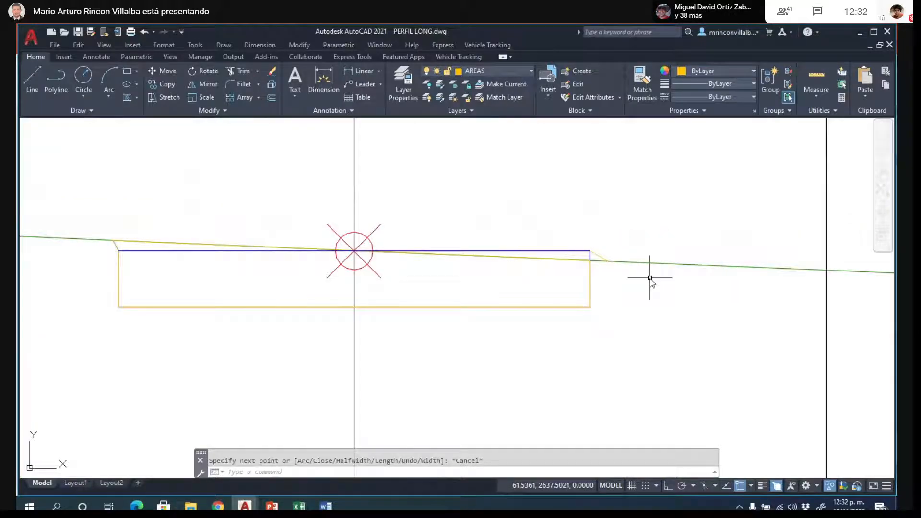
key("Return")
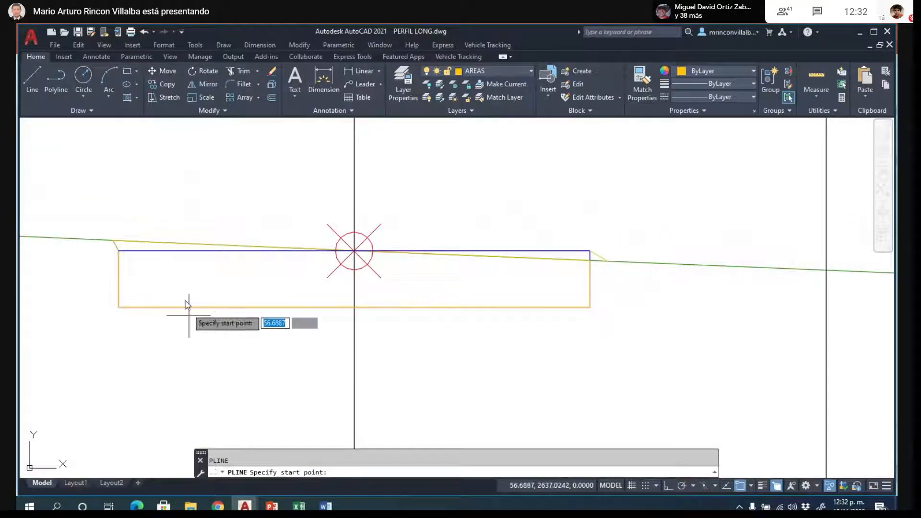
left_click(119, 259)
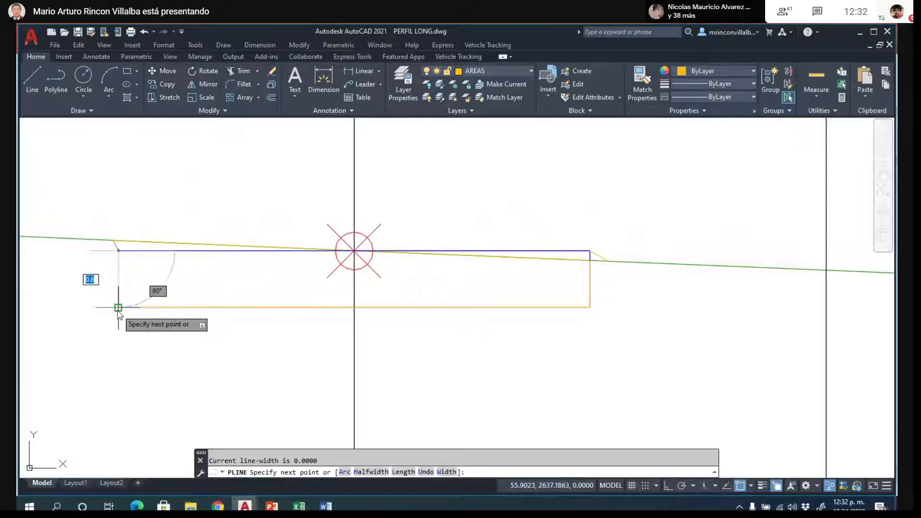
left_click(589, 307)
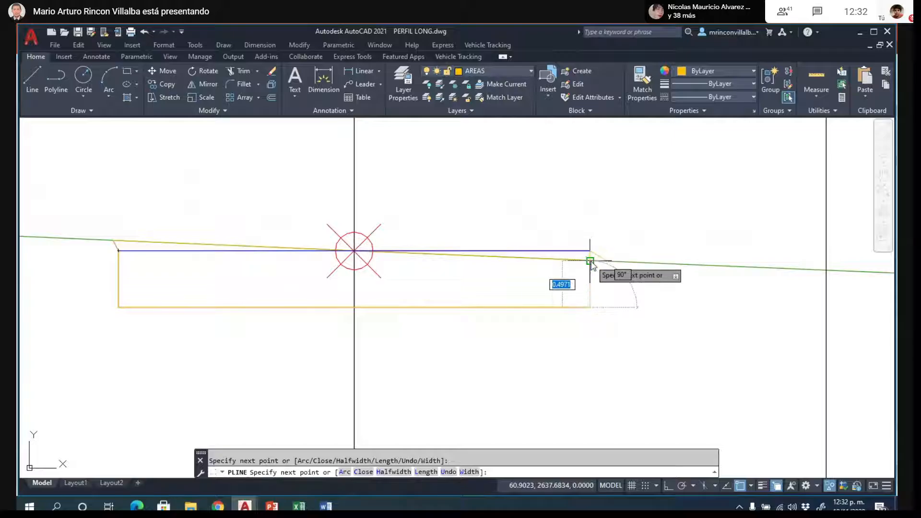
left_click(590, 260)
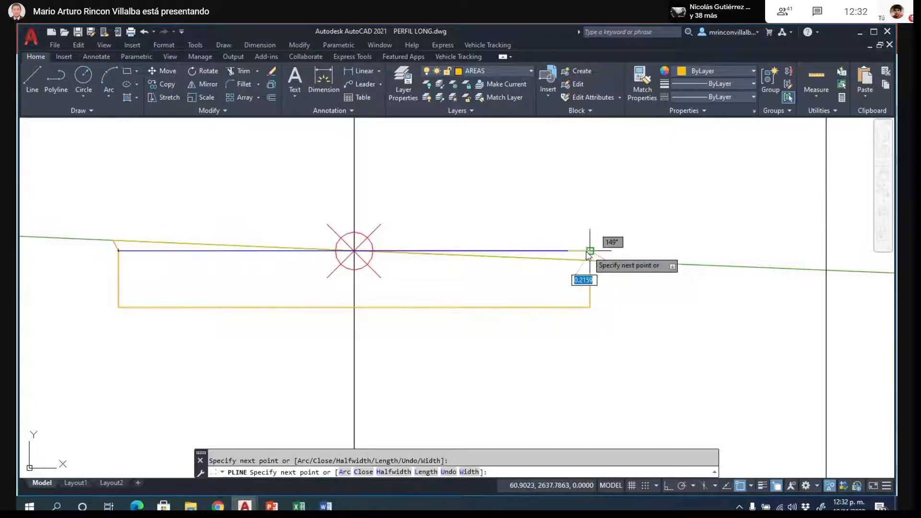
left_click(117, 250)
key("Escape")
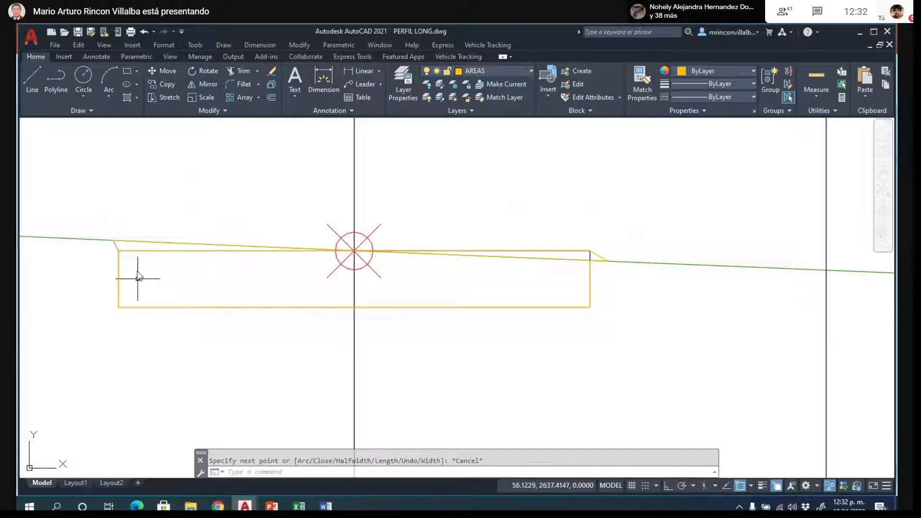
- Select the yellow outline polyline of the roadway box and examine its vertices around the small right slope wedge
left_click(139, 253)
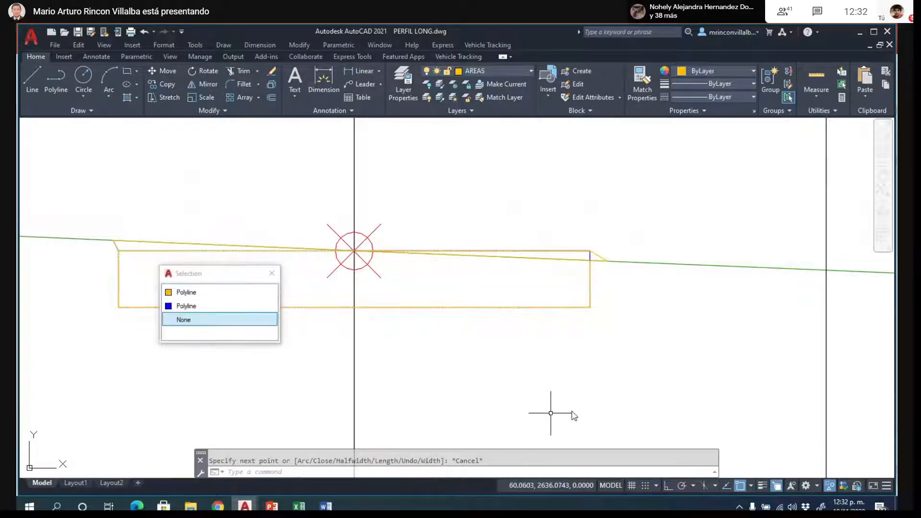
left_click(491, 243)
left_click(491, 250)
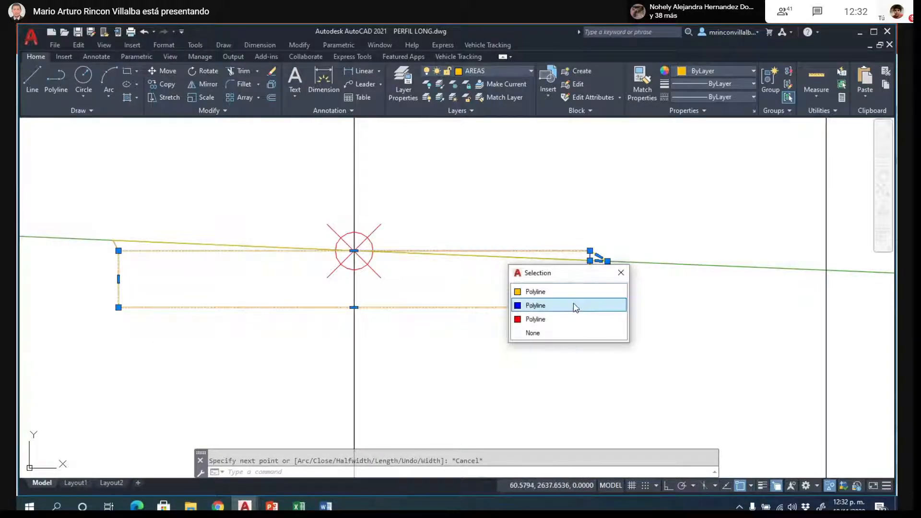
left_click(537, 294)
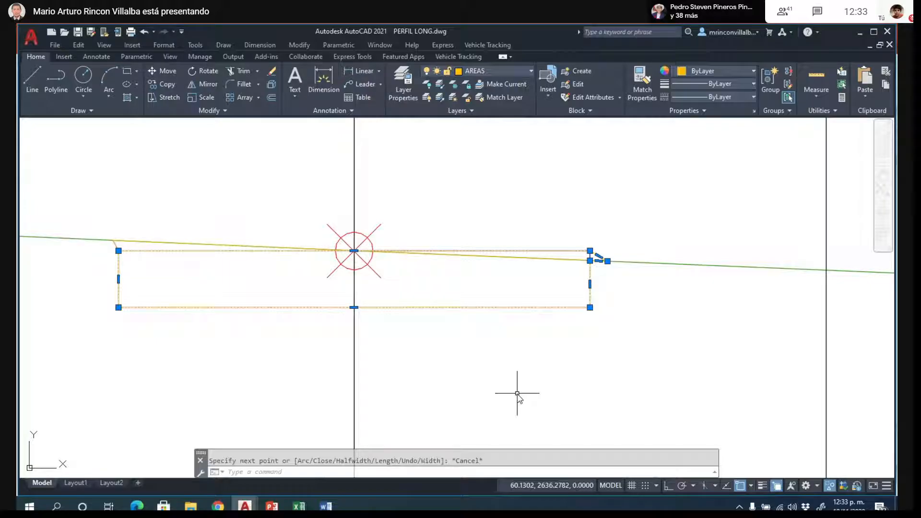
scroll(668, 244, "up", 1)
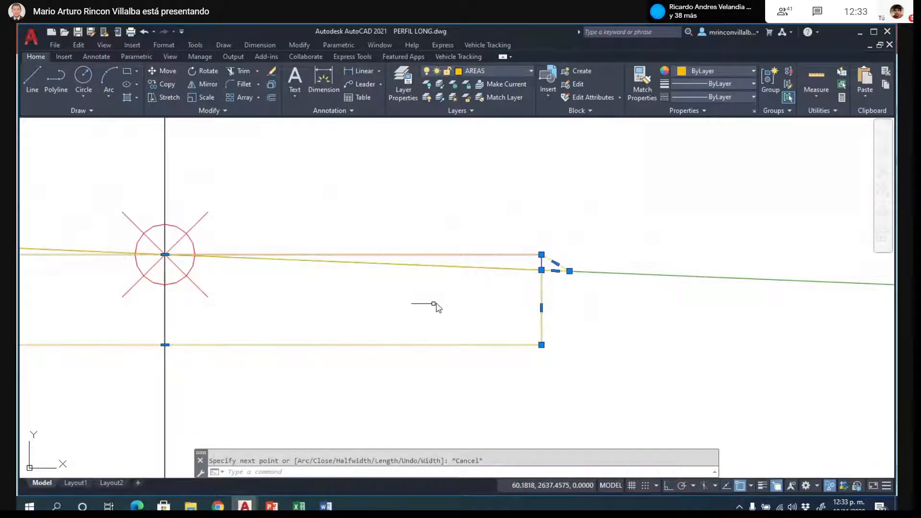
scroll(515, 303, "down", 3)
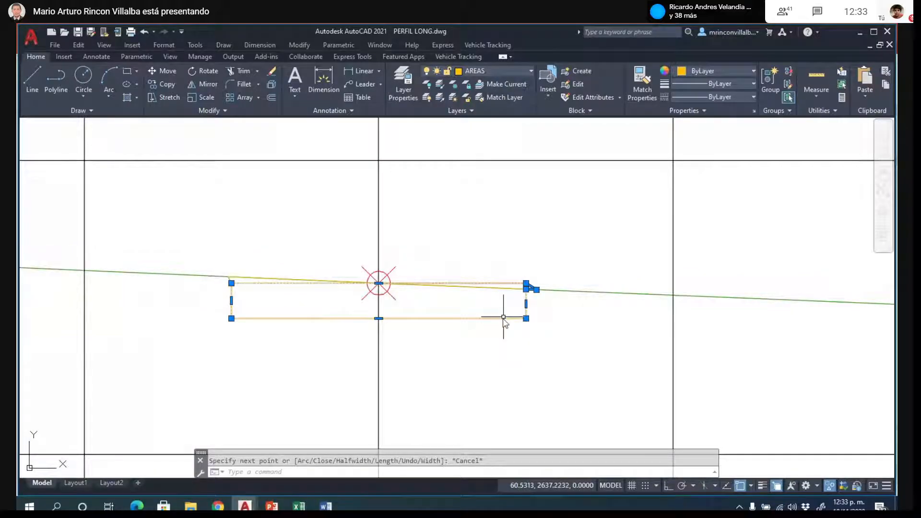
scroll(504, 317, "up", 2)
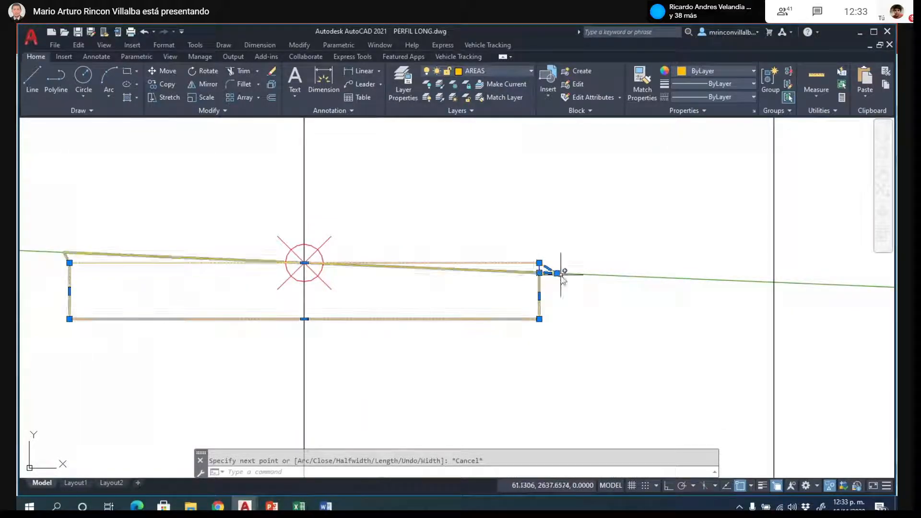
scroll(552, 271, "up", 4)
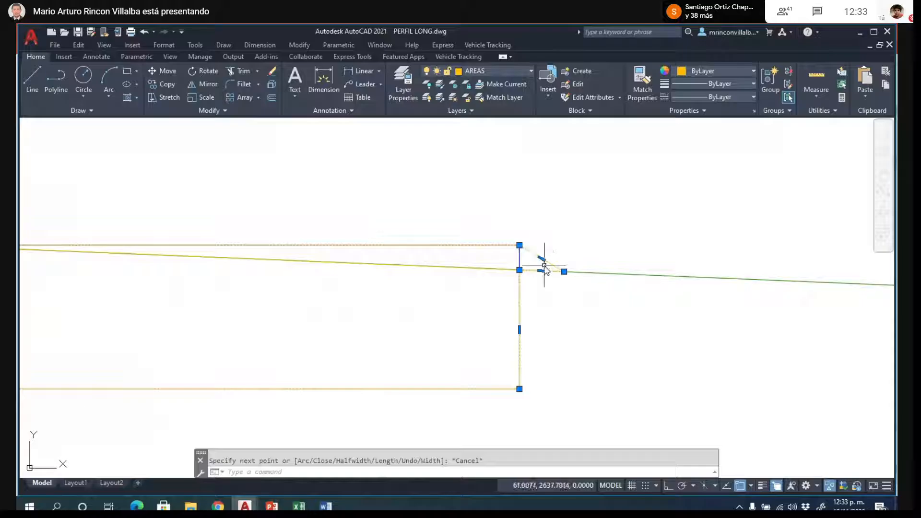
- Move the selected outline polyline of the roadway box to layer 0 and hide that layer, keeping AREAS current
scroll(595, 281, "down", 2)
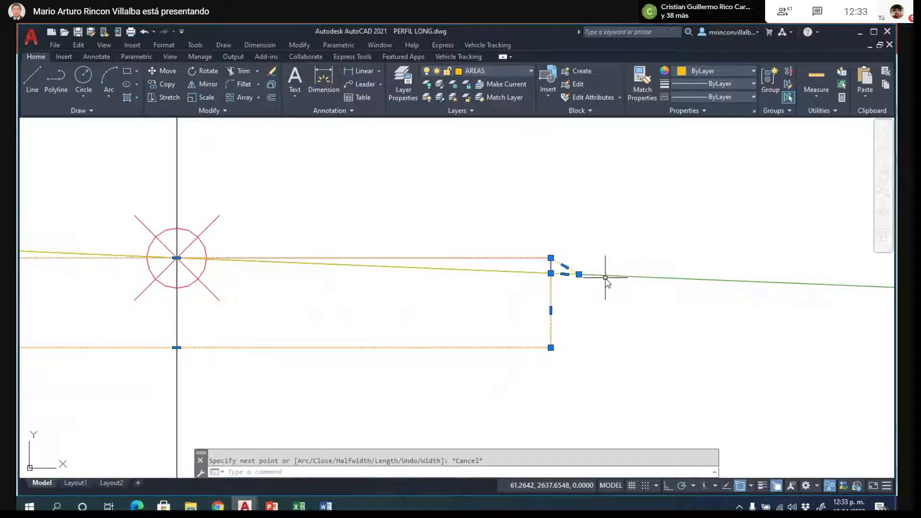
scroll(626, 244, "down", 1)
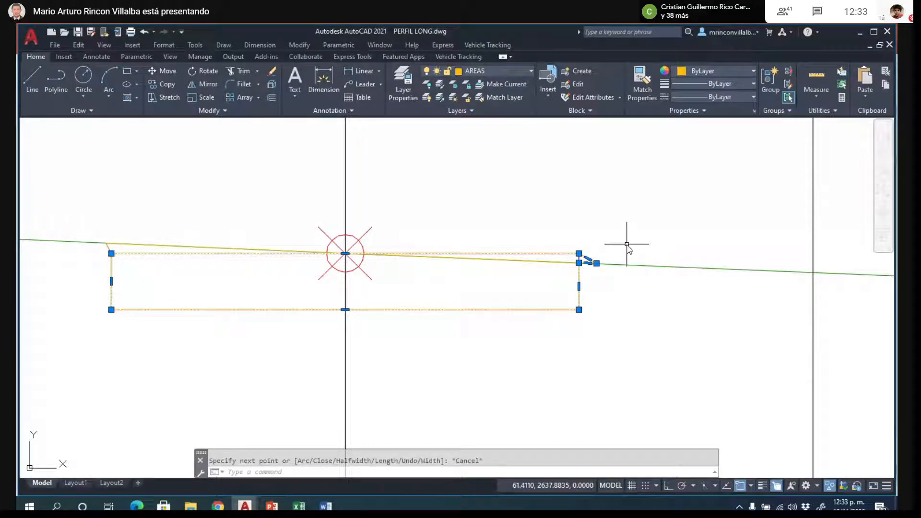
left_click(529, 70)
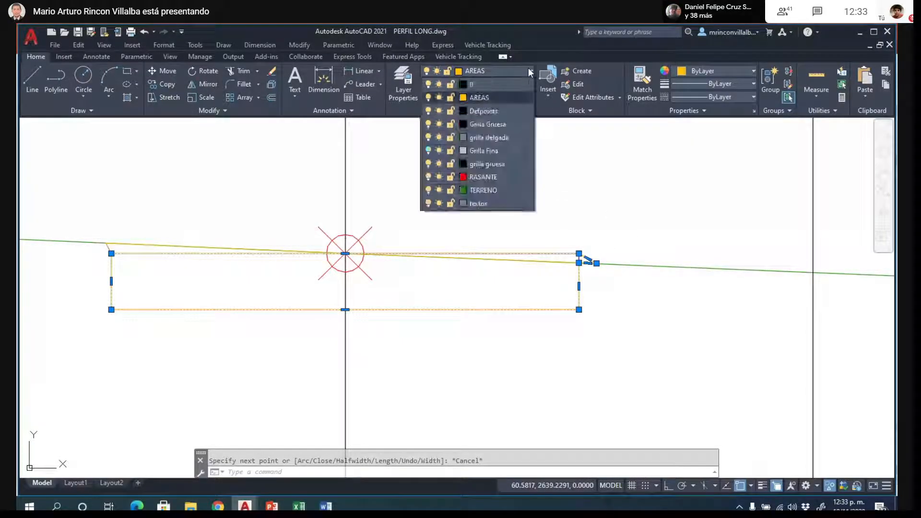
left_click(495, 84)
left_click(500, 75)
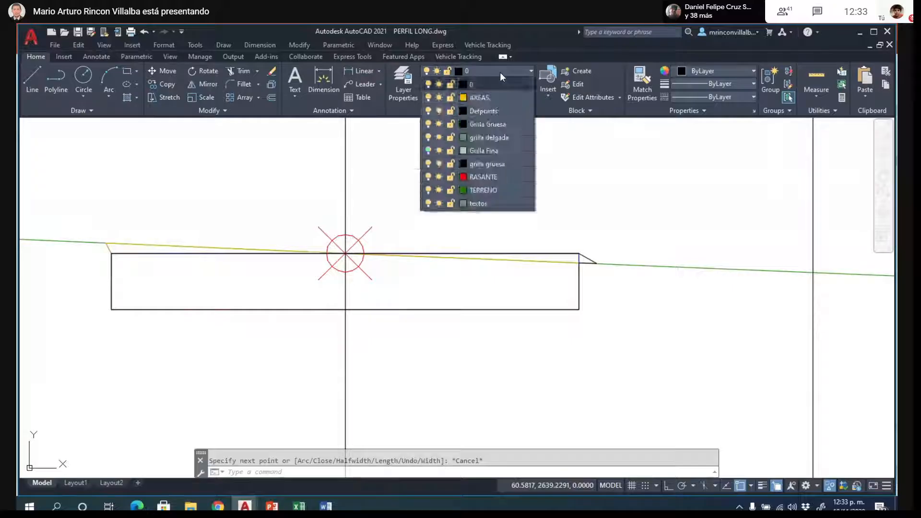
left_click(480, 98)
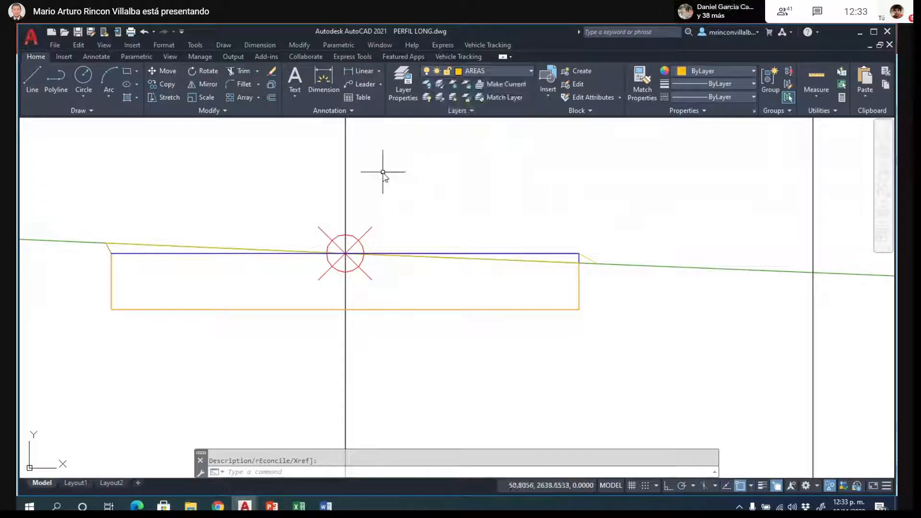
key("Escape")
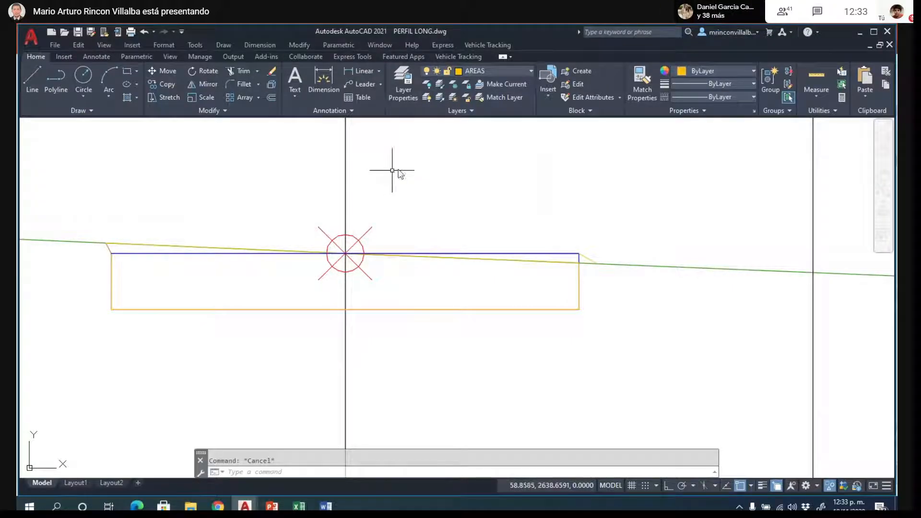
- End the object isolation and turn on all layers of the drawing
right_click(520, 179)
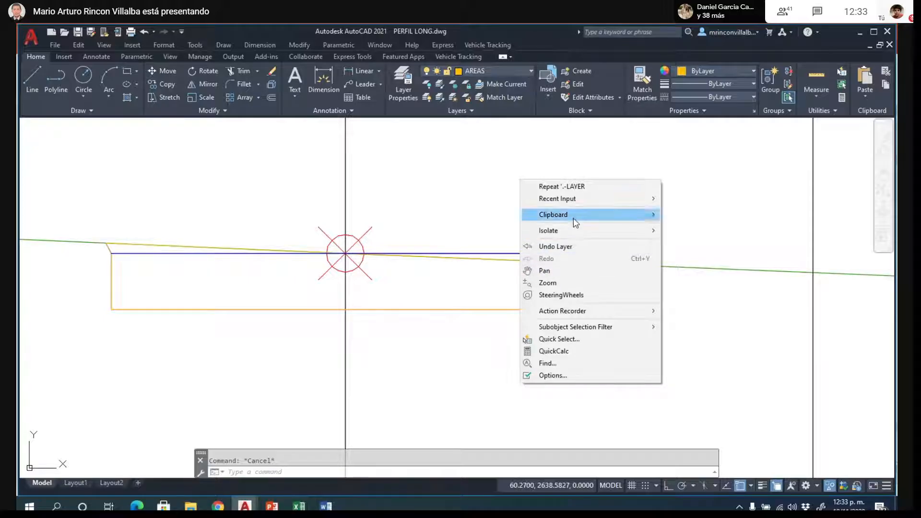
mouse_move(576, 233)
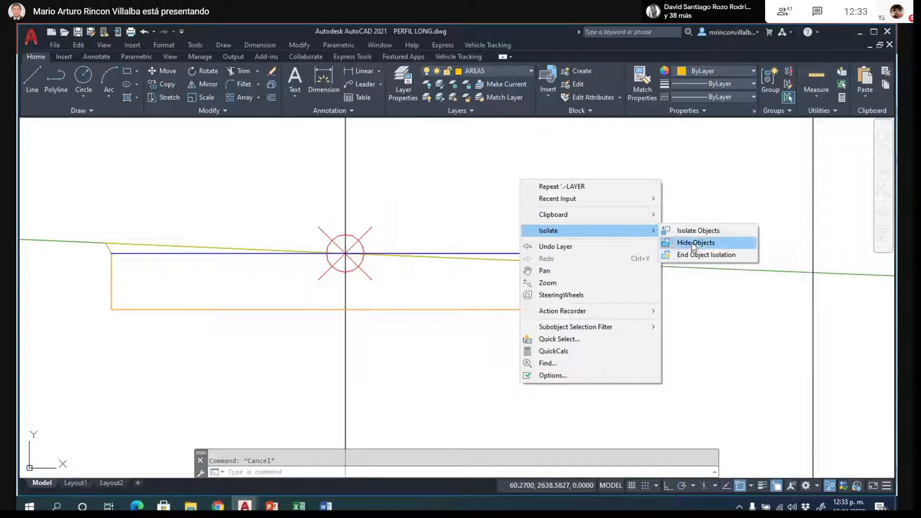
left_click(706, 254)
scroll(540, 199, "down", 8)
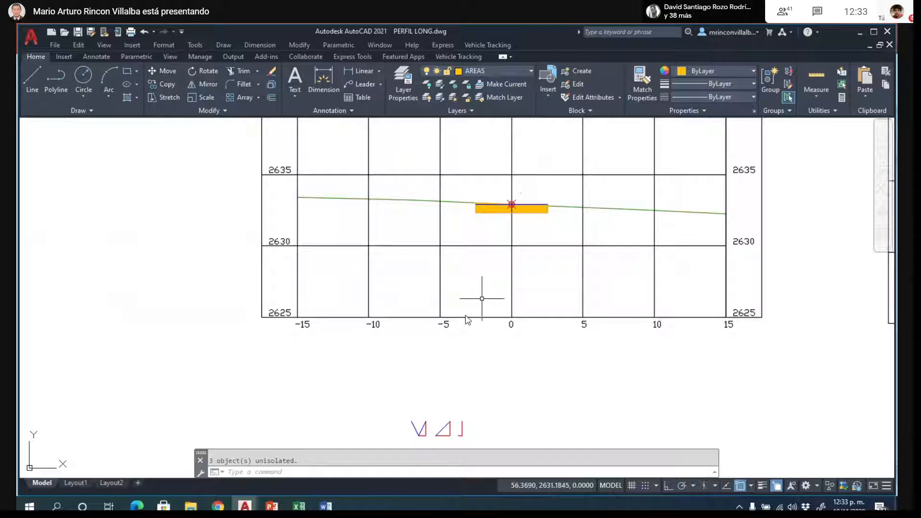
scroll(482, 298, "down", 8)
scroll(485, 301, "up", 8)
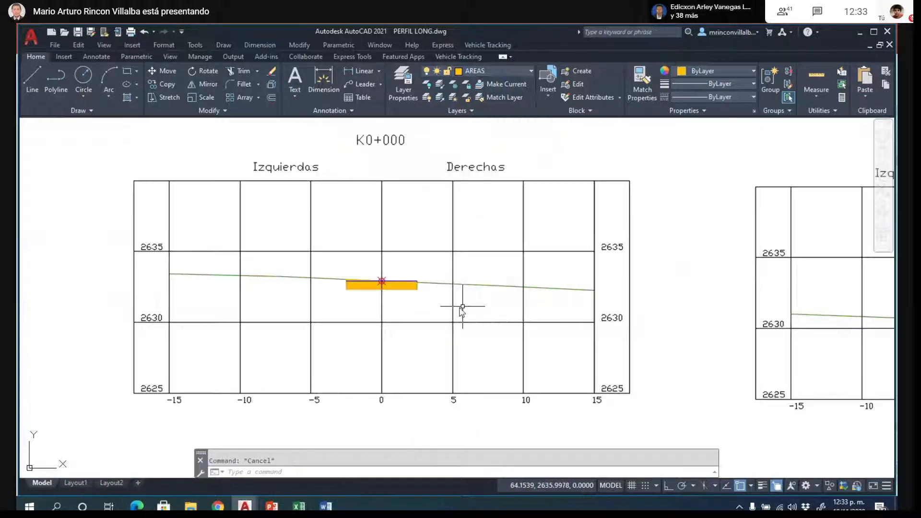
scroll(370, 298, "up", 2)
scroll(368, 304, "down", 4)
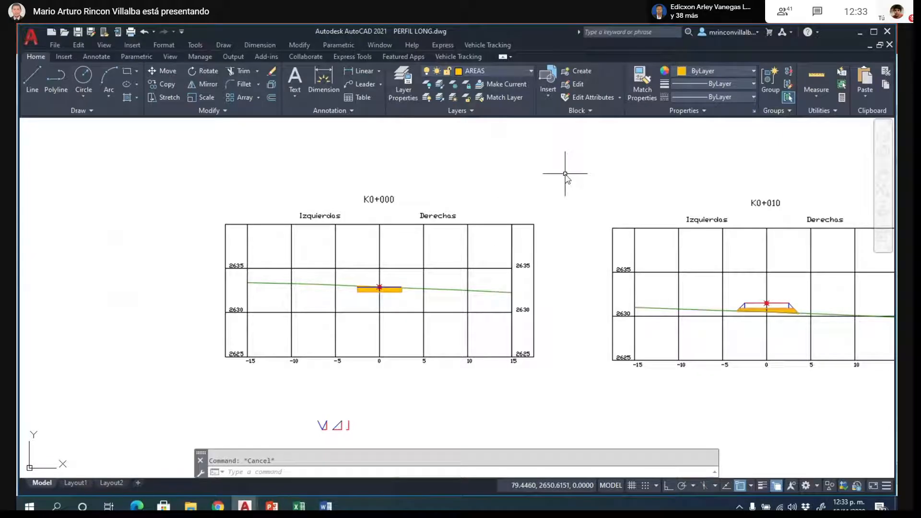
type("LAYO")
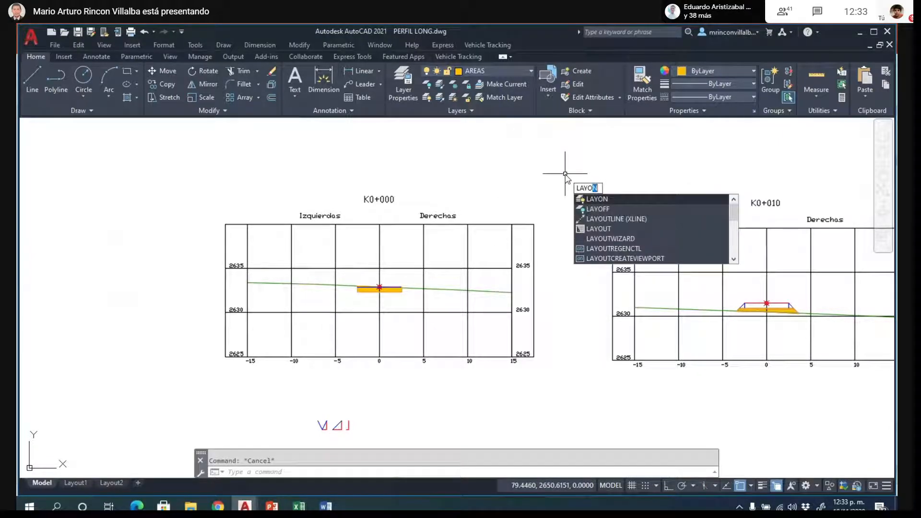
key("Escape")
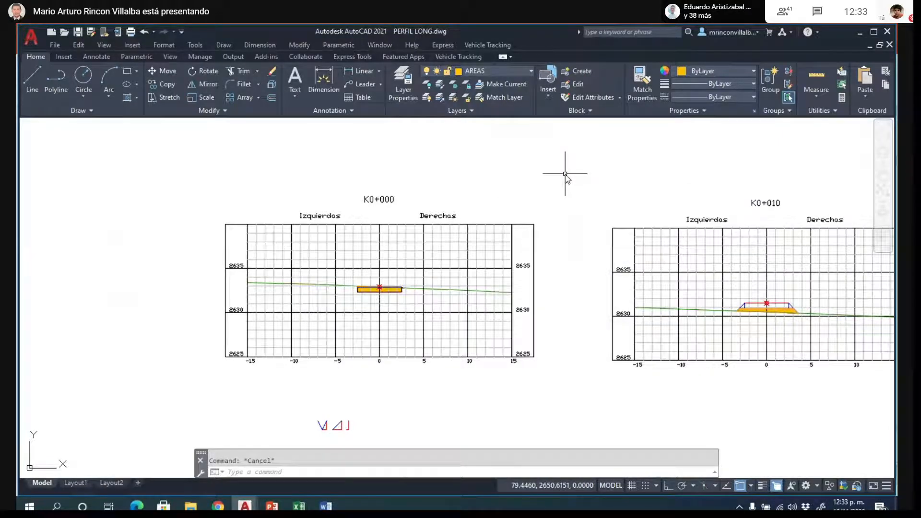
- Examine the hatched areas of sections K0+000 and K0+010, selecting the terrain line and the left lower boundary polyline of K0+010
scroll(379, 294, "up", 4)
scroll(375, 296, "up", 4)
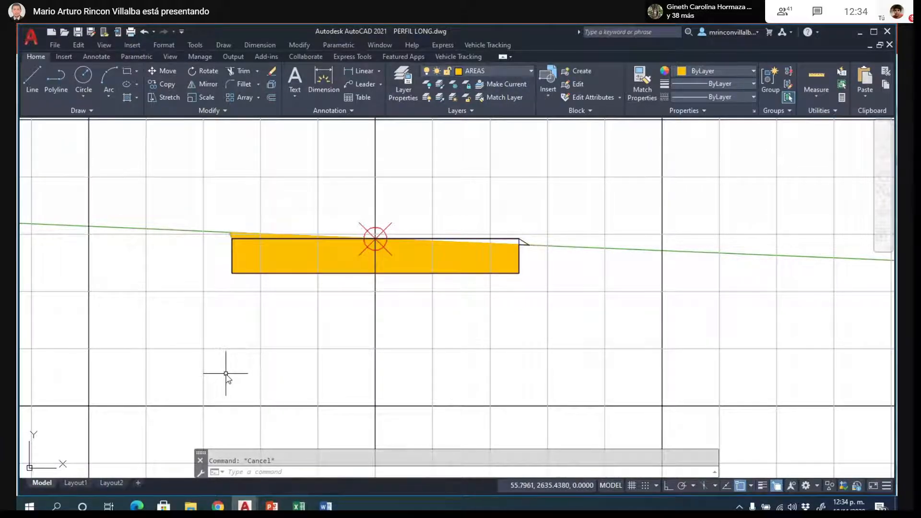
scroll(138, 281, "down", 2)
scroll(138, 280, "down", 3)
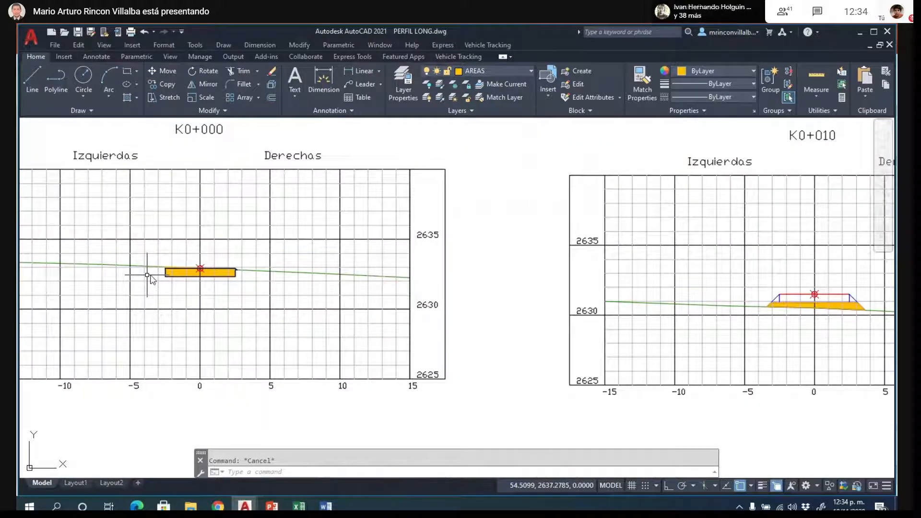
scroll(871, 312, "up", 6)
scroll(290, 257, "down", 2)
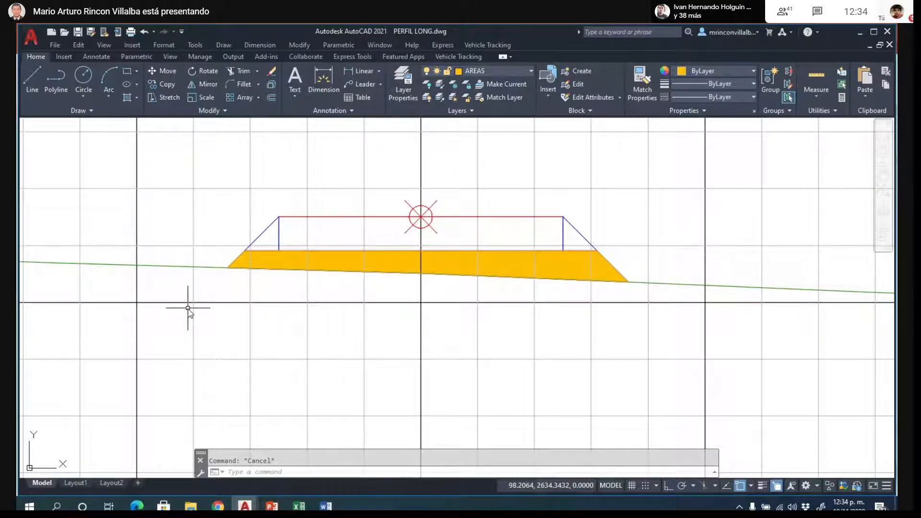
left_click(205, 267)
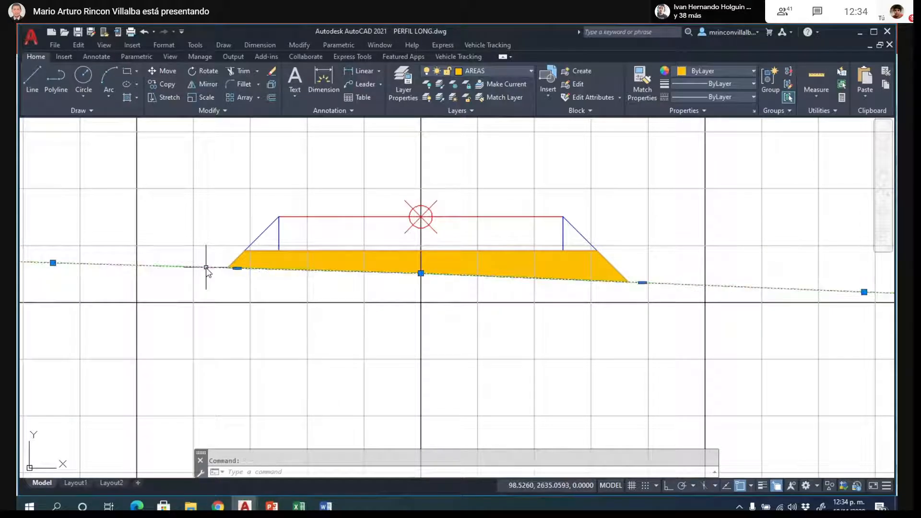
left_click(310, 250)
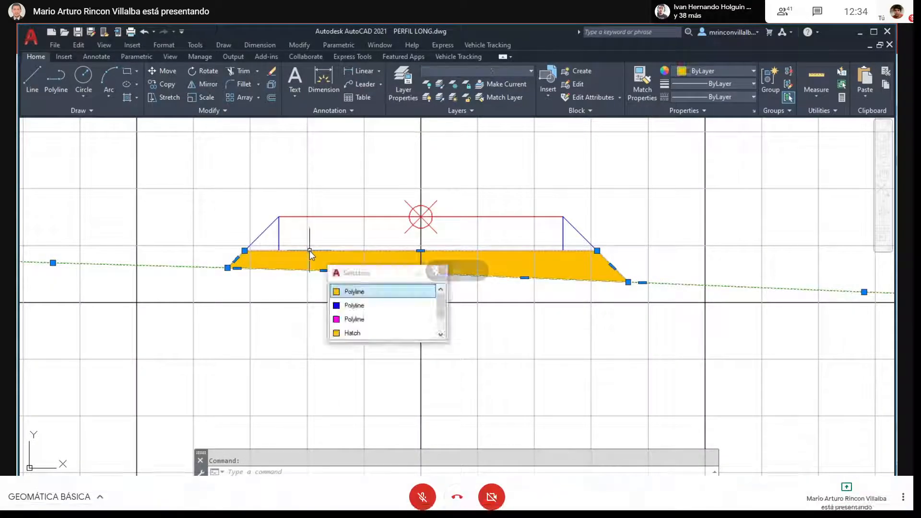
left_click(353, 319)
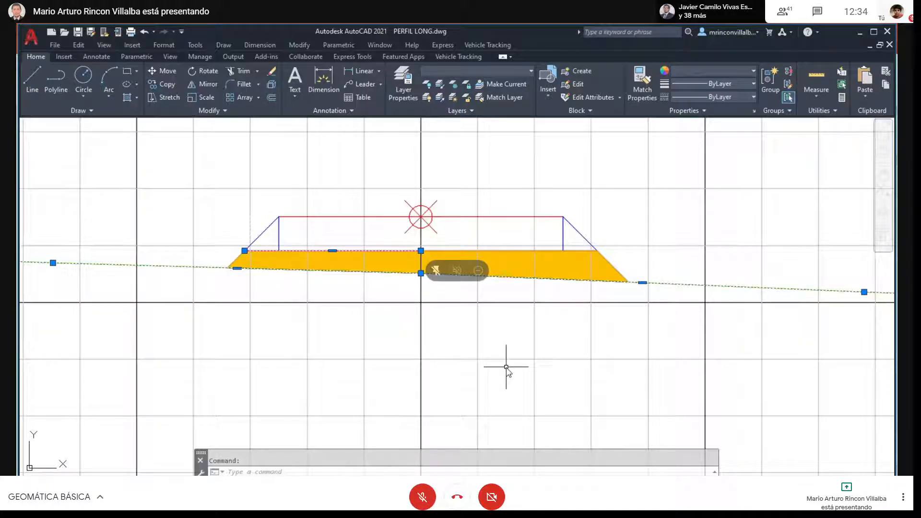
key("F11")
- Examine the hatched area of section K0+020 by selecting its outline and lower boundary polylines, and separately the terrain line
scroll(283, 285, "down", 4)
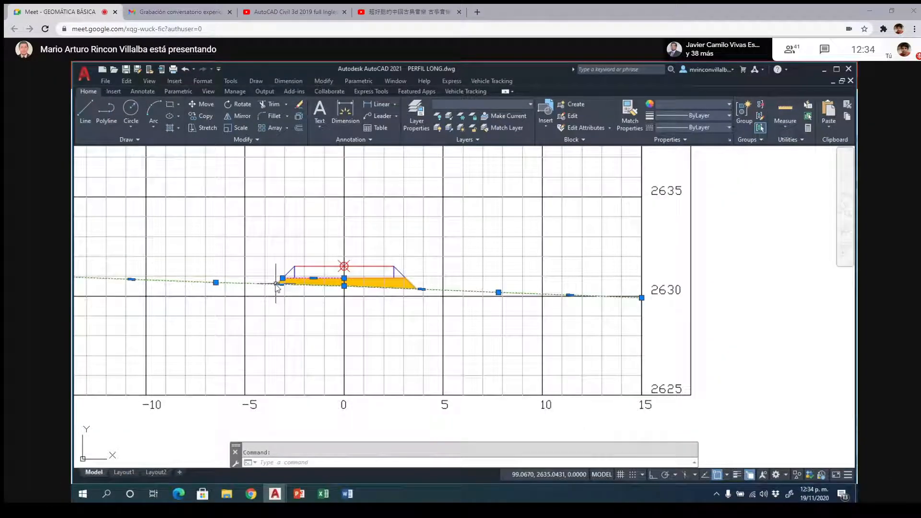
scroll(289, 296, "down", 4)
middle_click_drag(684, 266, 513, 296)
scroll(513, 296, "up", 8)
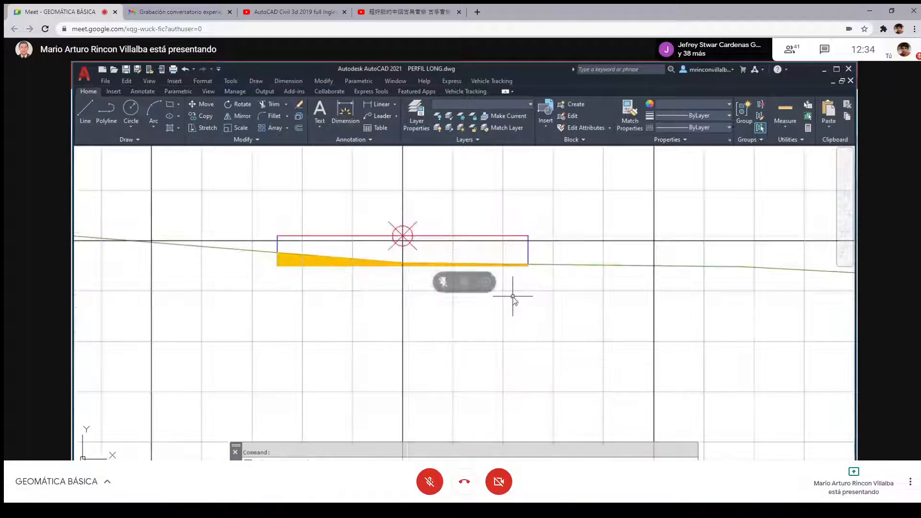
key("F11")
scroll(407, 274, "up", 3)
left_click(350, 242)
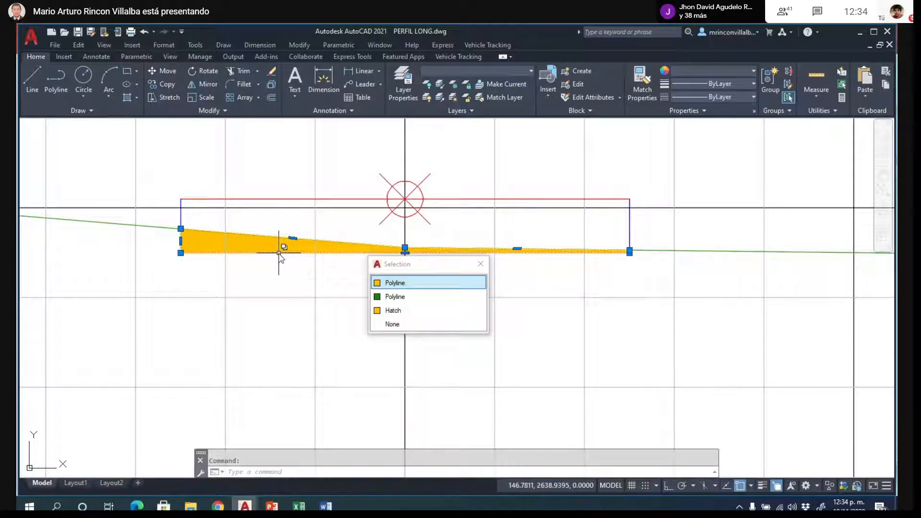
left_click(395, 296)
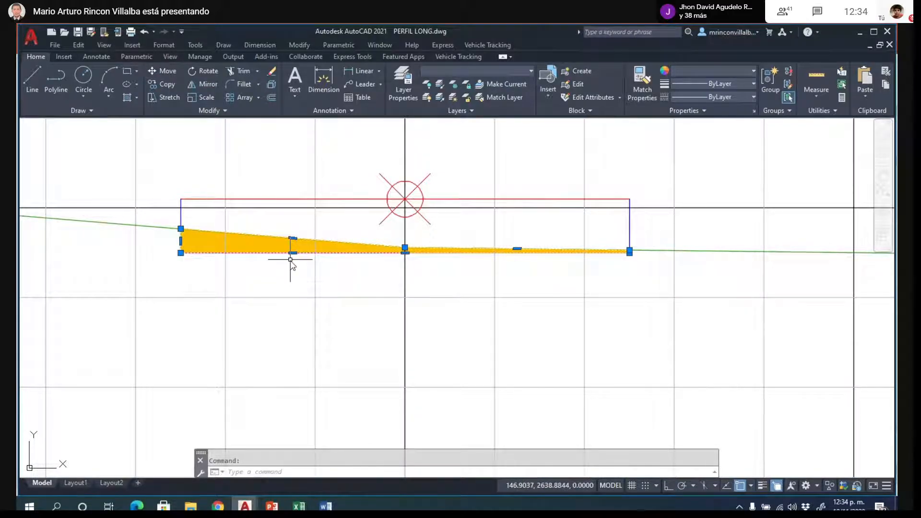
key("Escape")
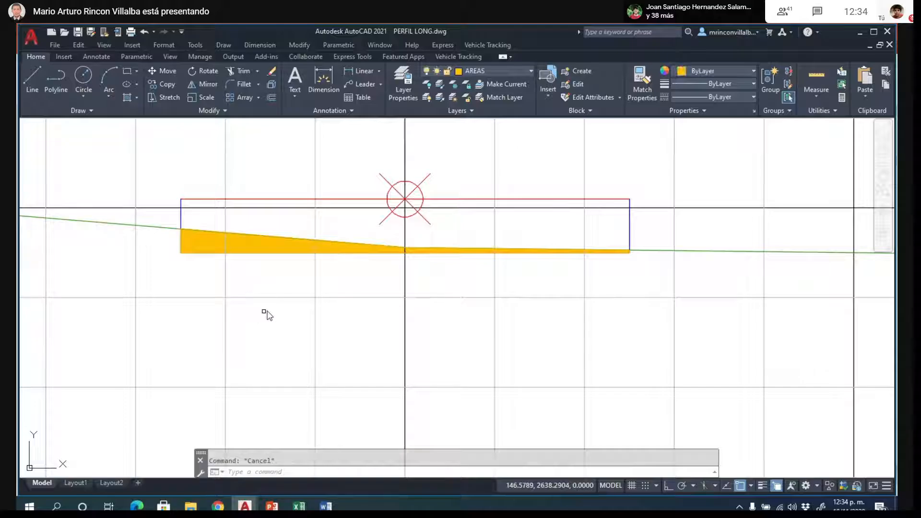
scroll(296, 320, "down", 1)
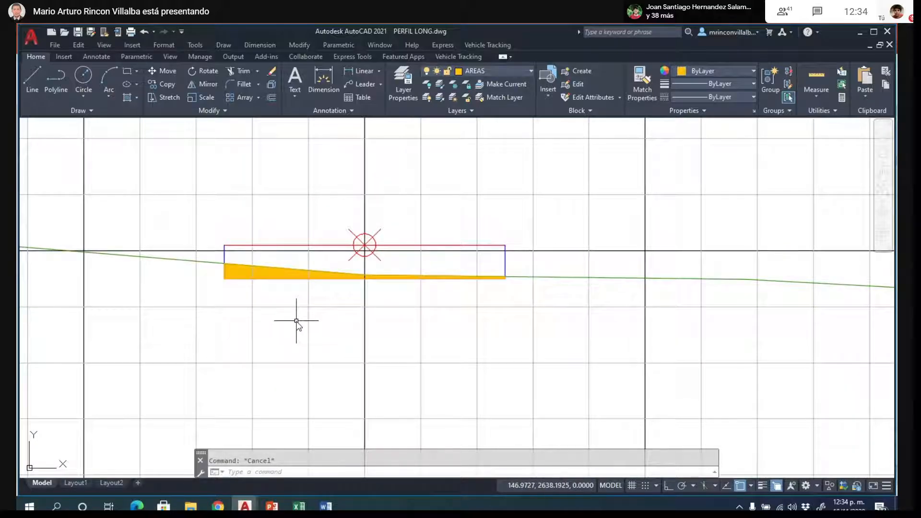
scroll(296, 321, "up", 1)
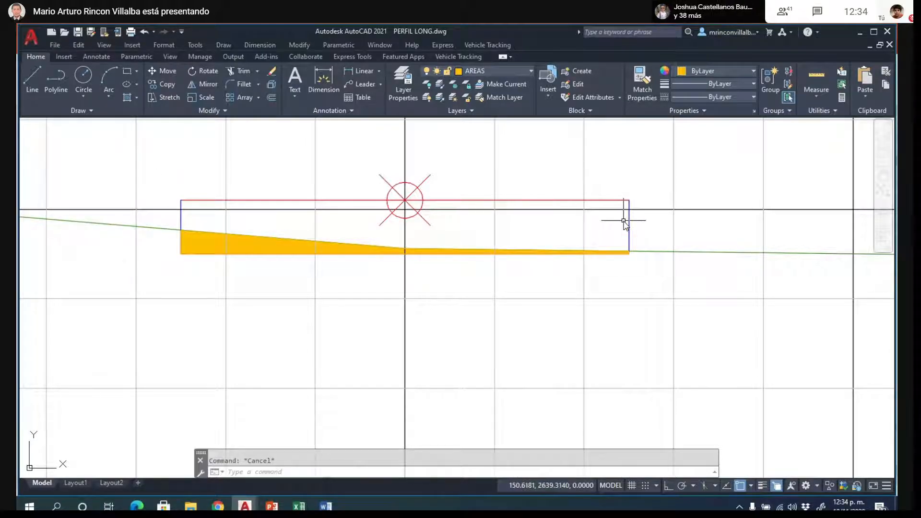
left_click(660, 252)
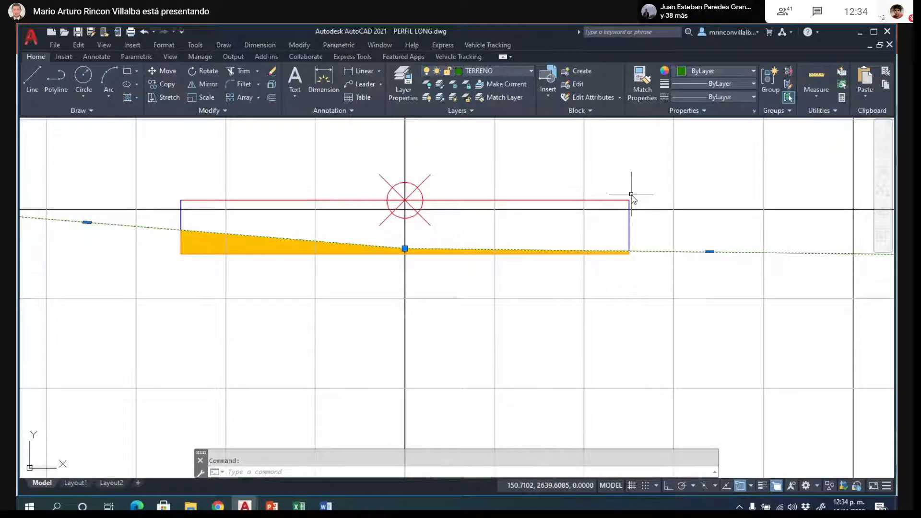
- Review the hatched areas and their side slopes in sections K0+030 and K0+040
scroll(487, 247, "down", 6)
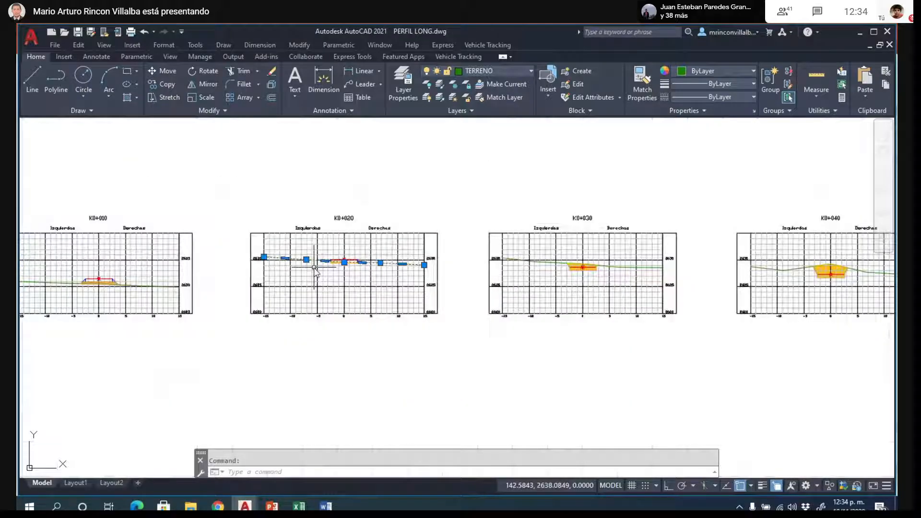
scroll(571, 254, "up", 6)
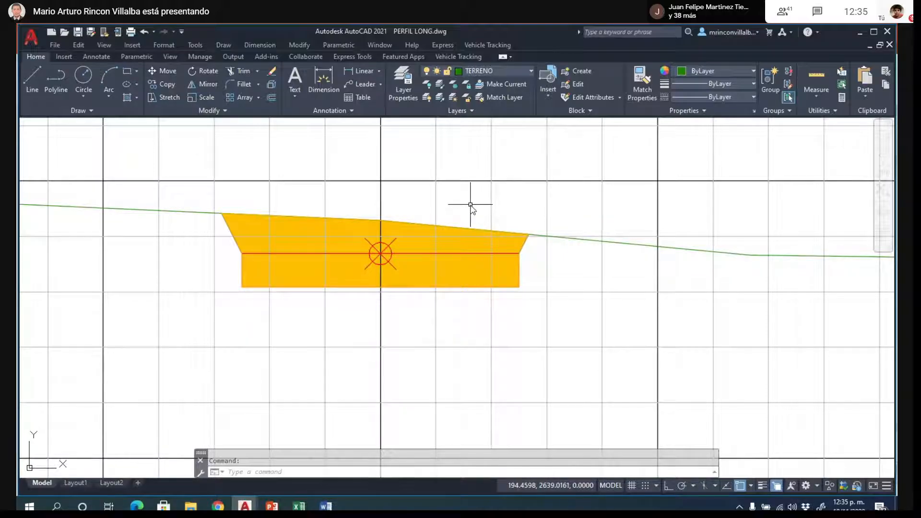
scroll(410, 240, "down", 5)
scroll(410, 241, "down", 8)
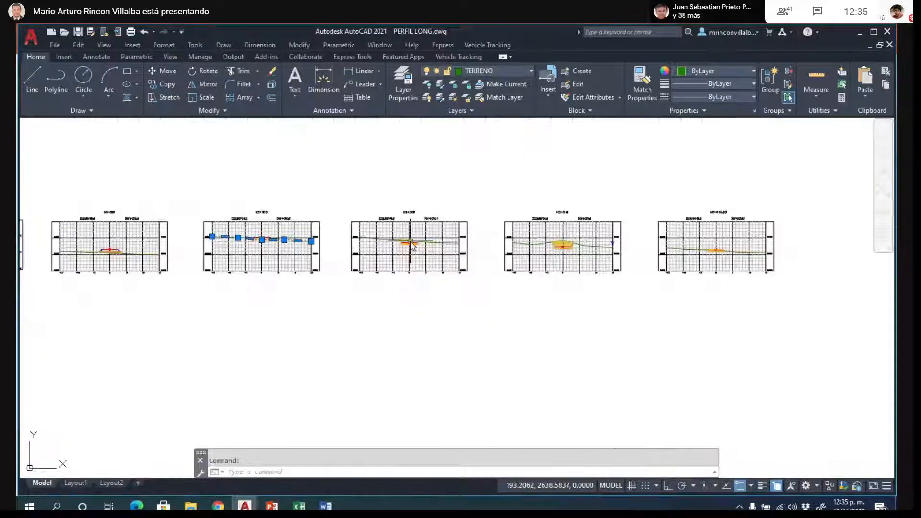
scroll(574, 251, "up", 2)
scroll(573, 250, "up", 5)
scroll(569, 219, "up", 5)
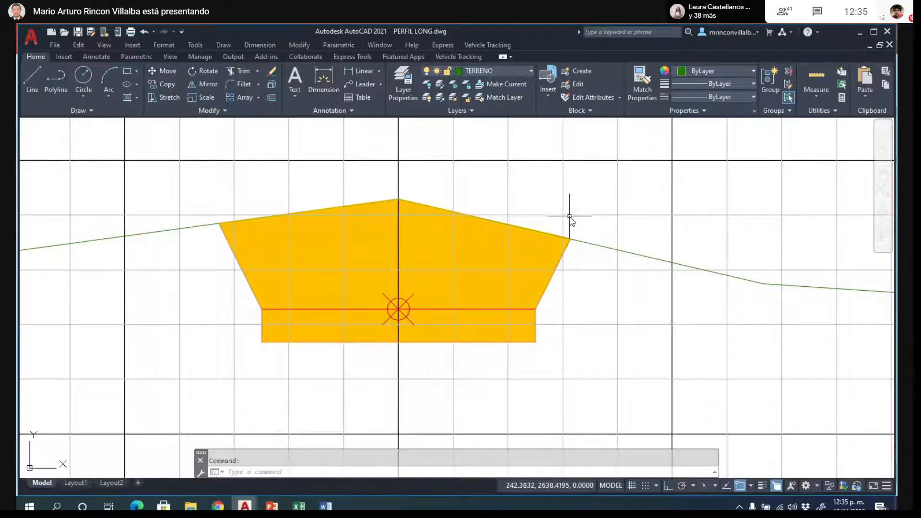
scroll(393, 130, "down", 6)
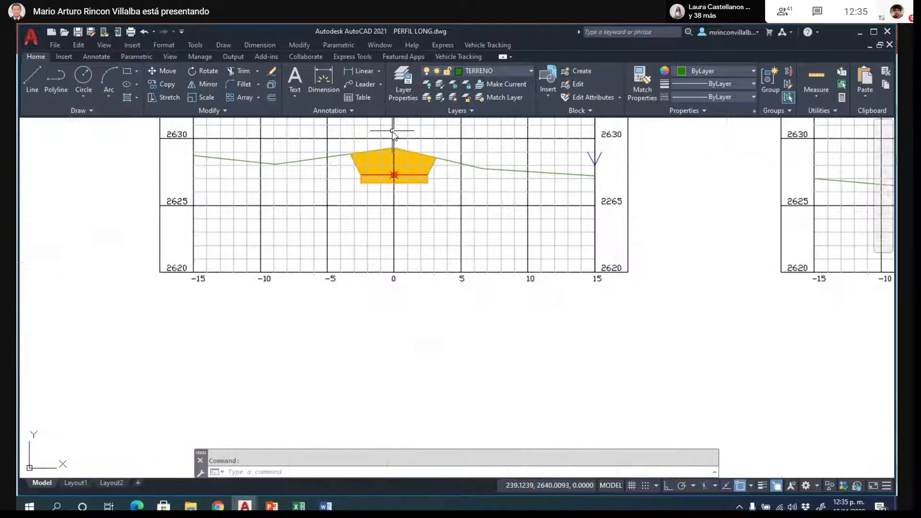
scroll(485, 185, "down", 6)
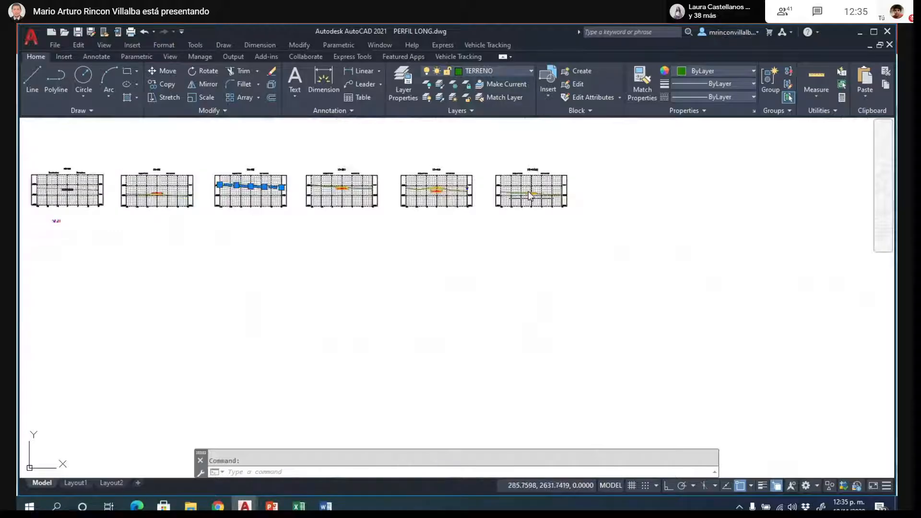
- Check the hatched area of the last cross section and save the drawing
scroll(530, 194, "up", 8)
scroll(567, 231, "up", 2)
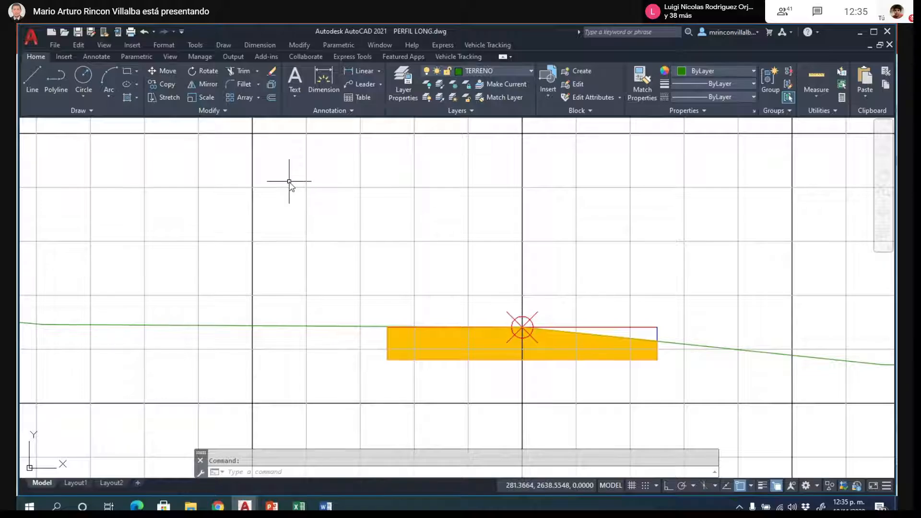
left_click(78, 32)
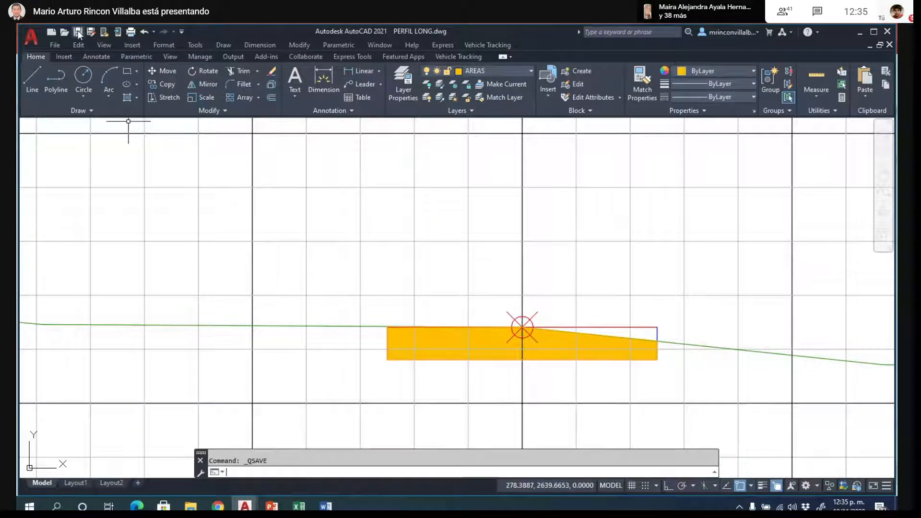
- Examine the hatched area of section K0+046.18 against the terrain and select the right half of its red grade line
scroll(417, 301, "down", 6)
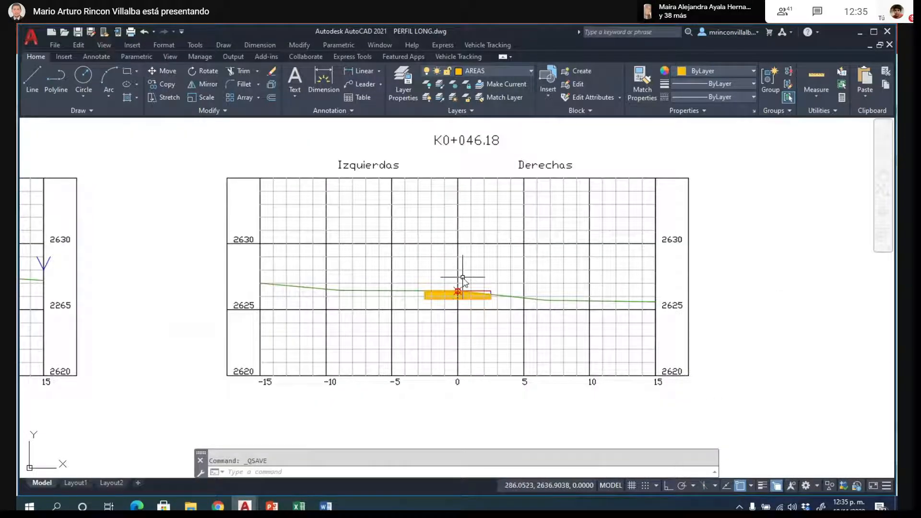
scroll(463, 281, "down", 4)
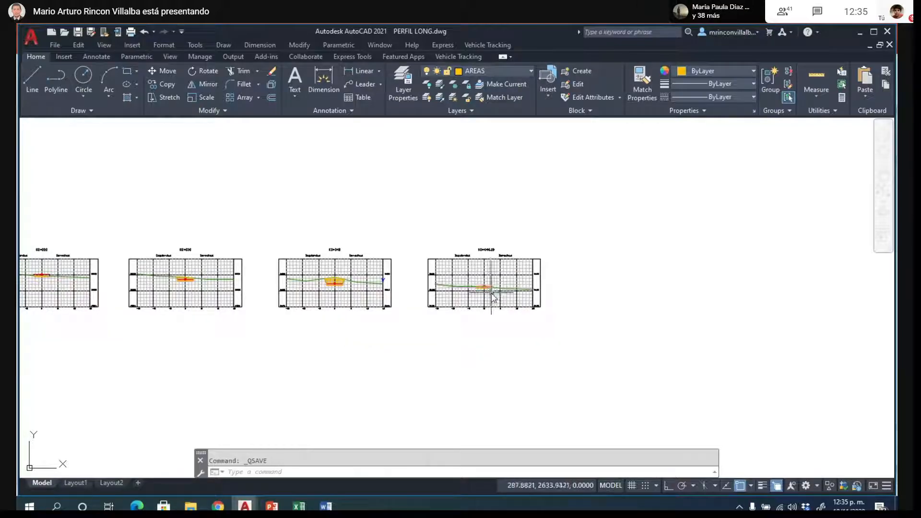
scroll(490, 294, "up", 5)
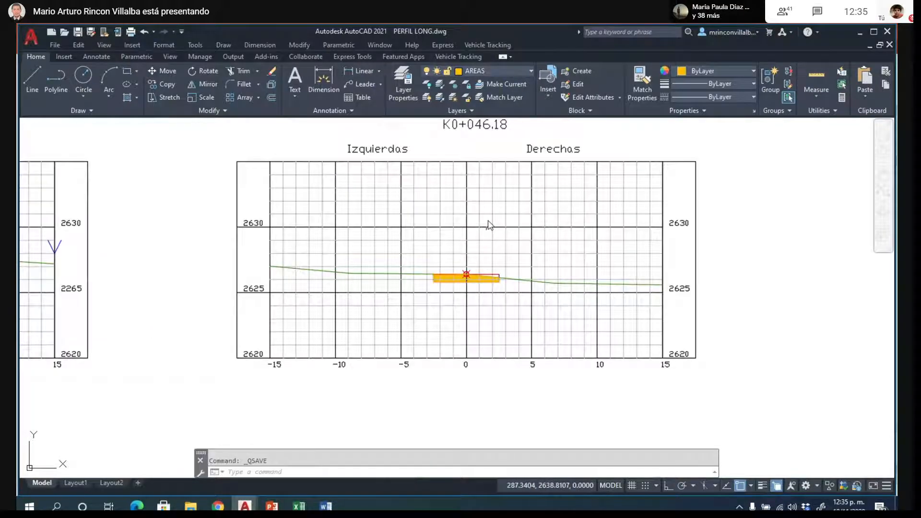
scroll(470, 305, "up", 6)
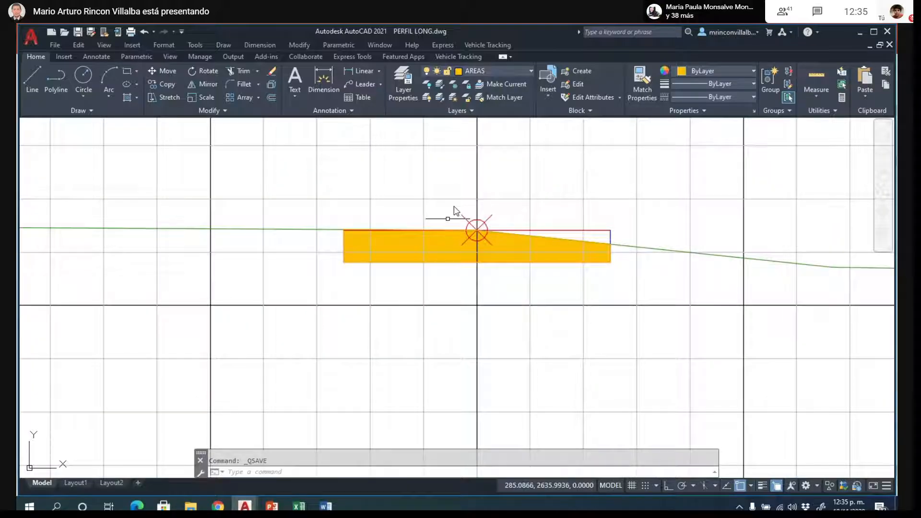
scroll(456, 207, "up", 4)
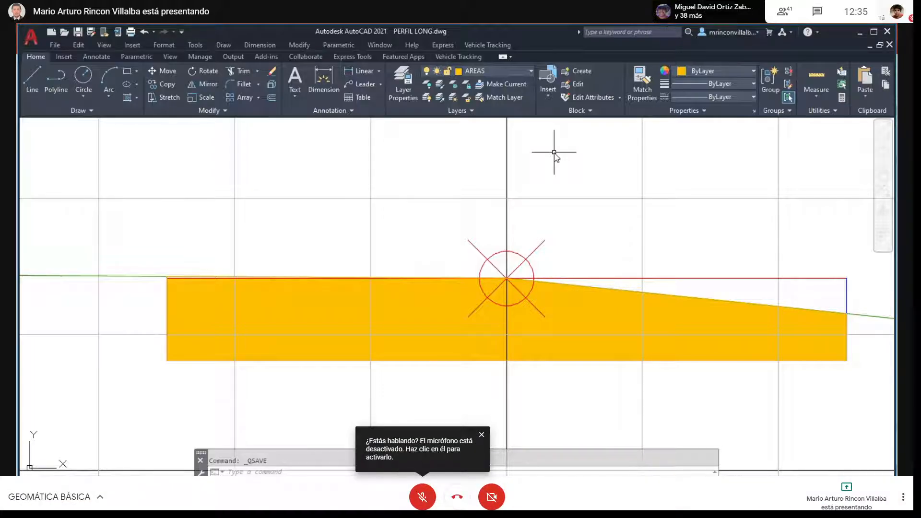
key("F11")
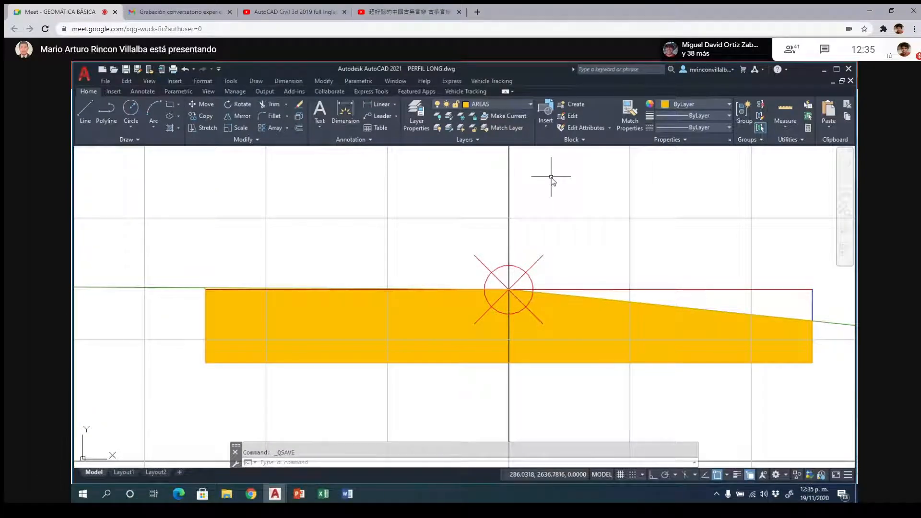
key("F11")
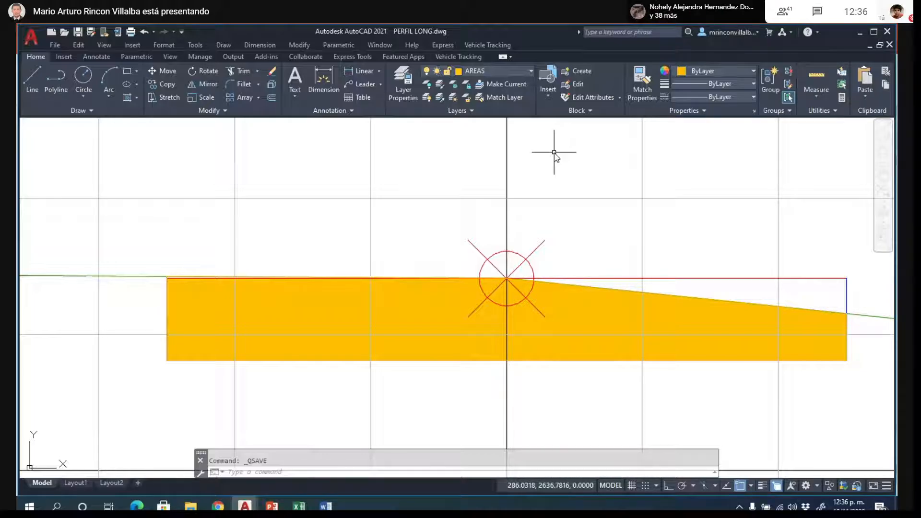
scroll(554, 152, "down", 4)
scroll(512, 335, "down", 2)
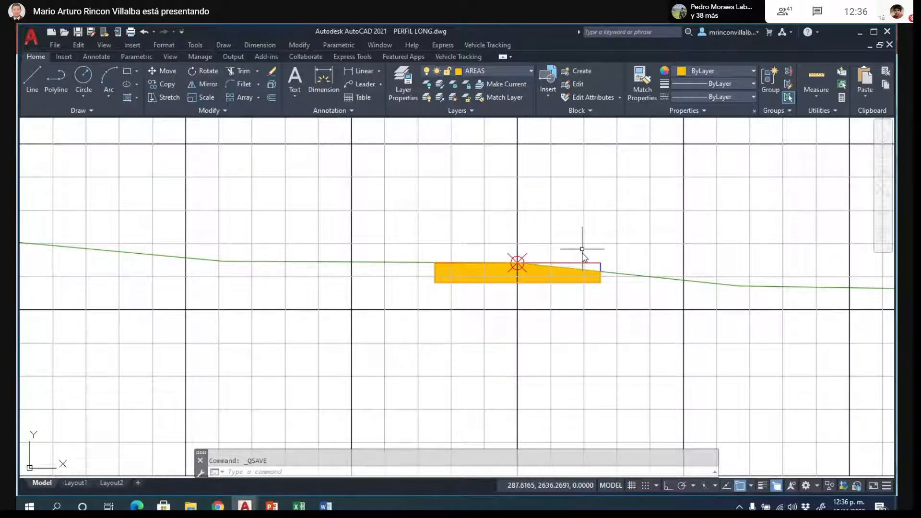
scroll(586, 266, "up", 4)
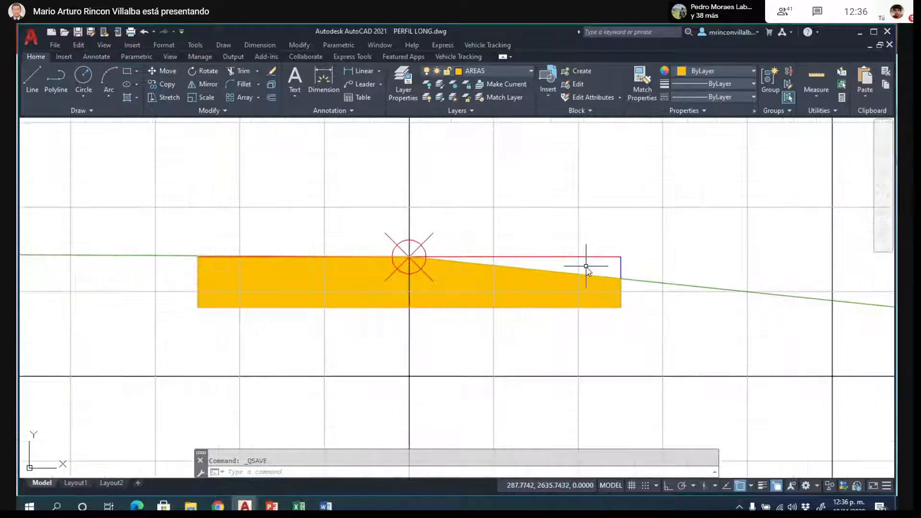
left_click(556, 257)
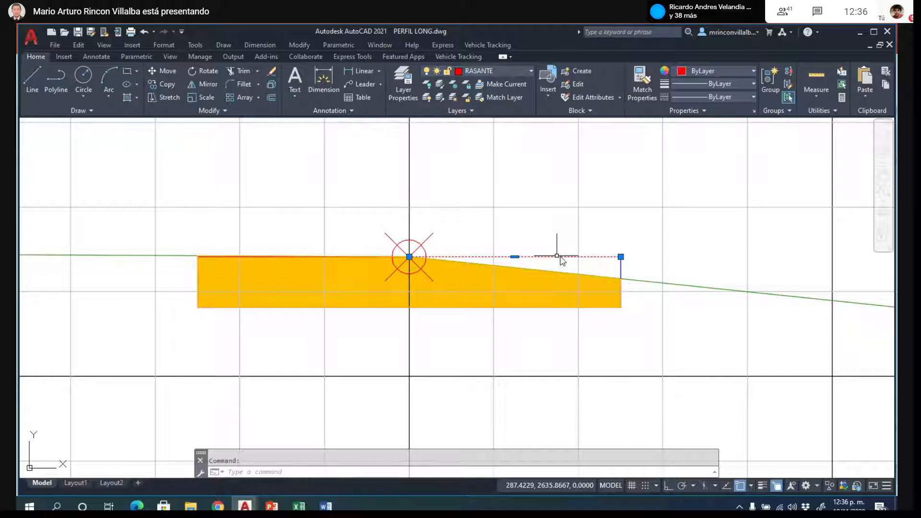
- Try erasing the blue slope lines above the right end of the hatch in section K0+010, and undo the erasure
scroll(607, 254, "down", 5)
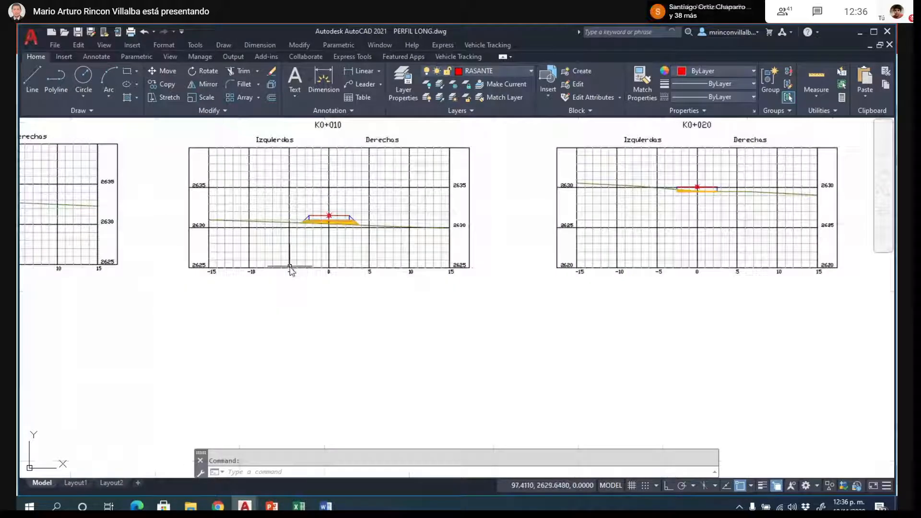
scroll(296, 230, "up", 4)
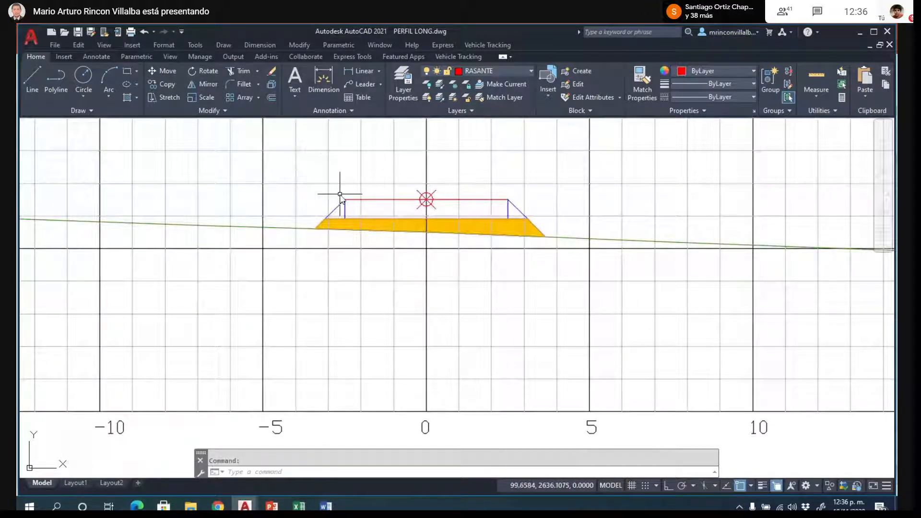
scroll(346, 187, "up", 2)
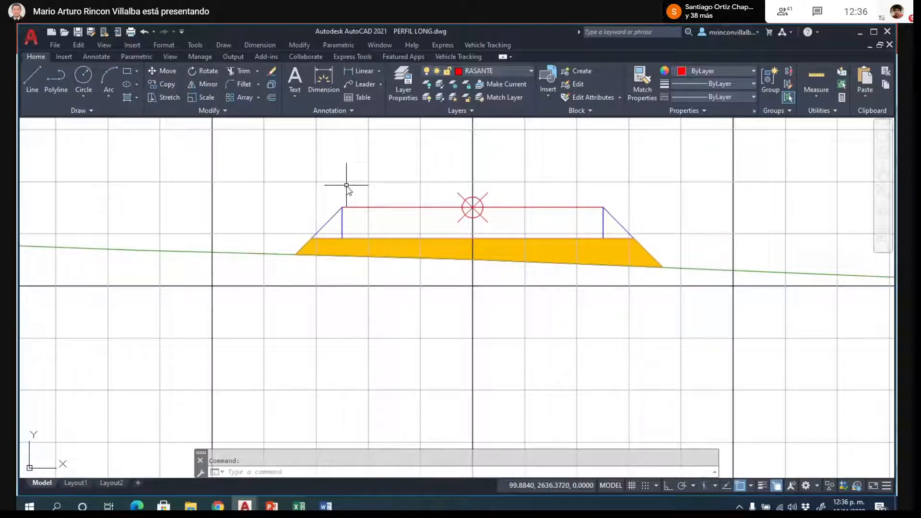
left_click(618, 221)
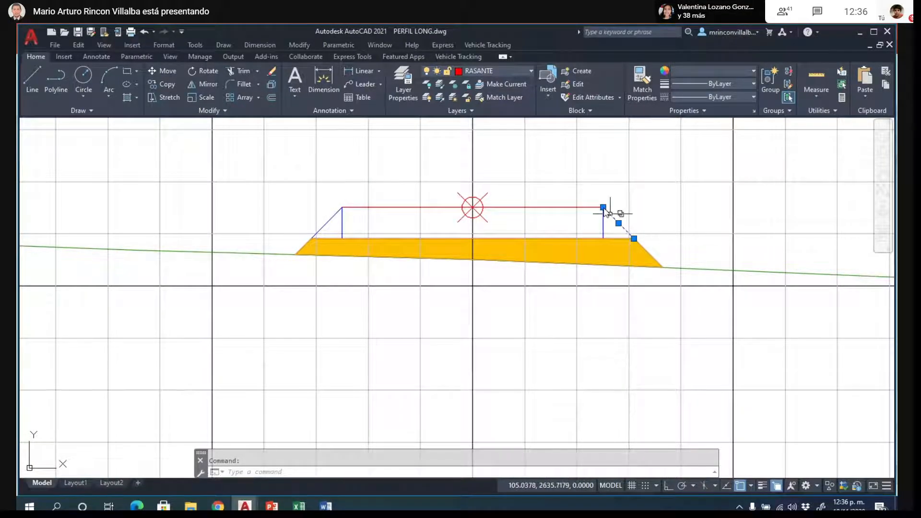
scroll(643, 236, "up", 4)
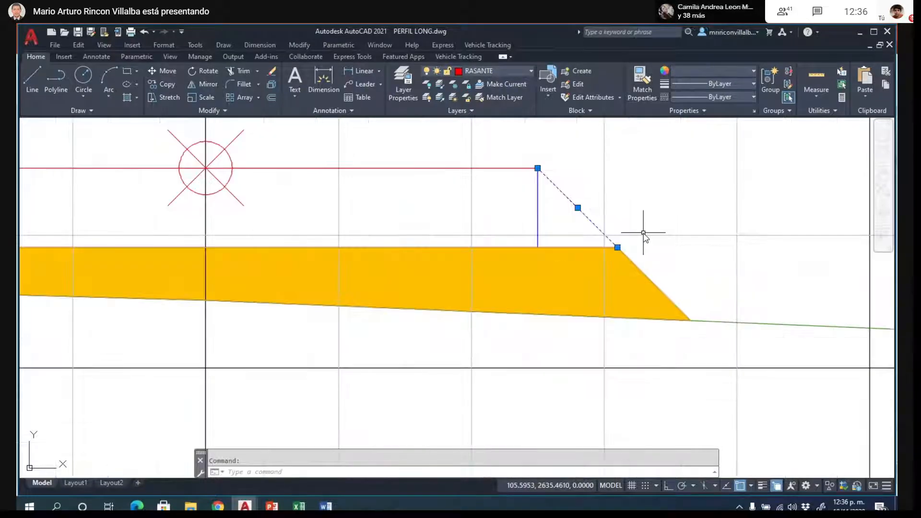
scroll(645, 235, "down", 2)
scroll(635, 241, "up", 2)
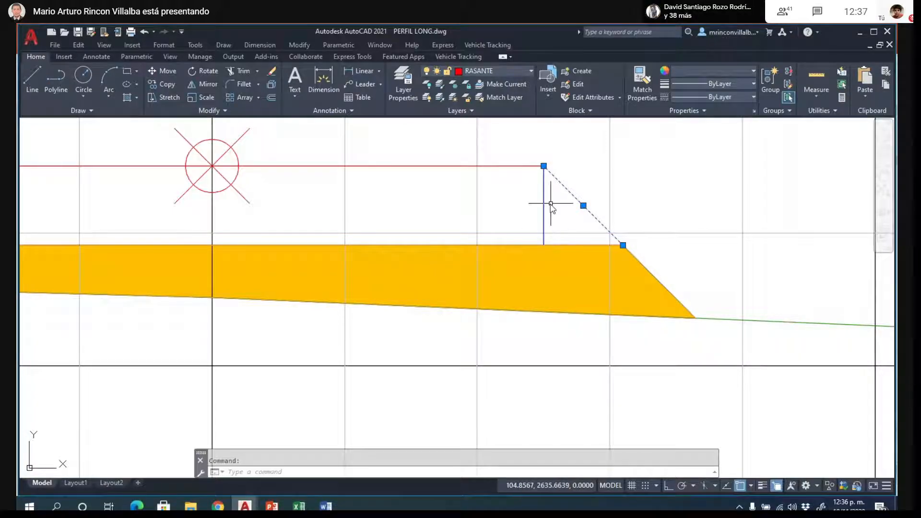
key("Delete")
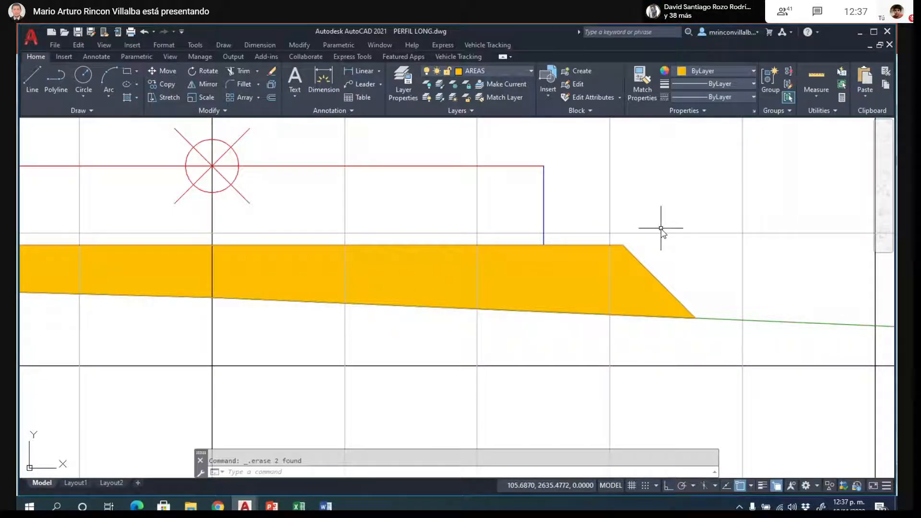
left_click(632, 252)
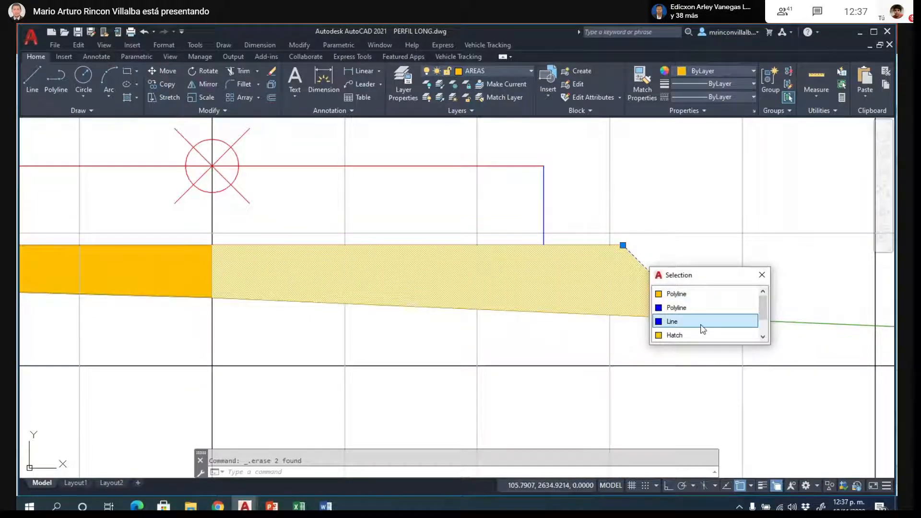
type("UU")
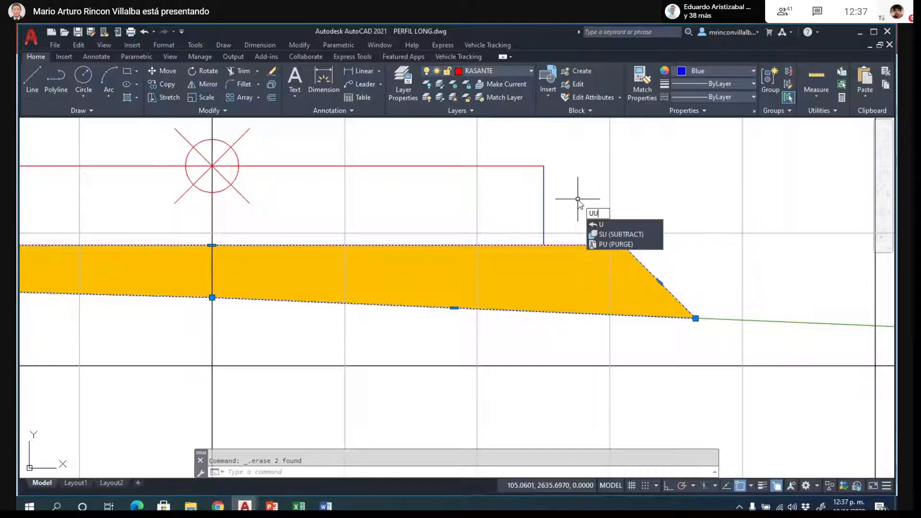
key("Return")
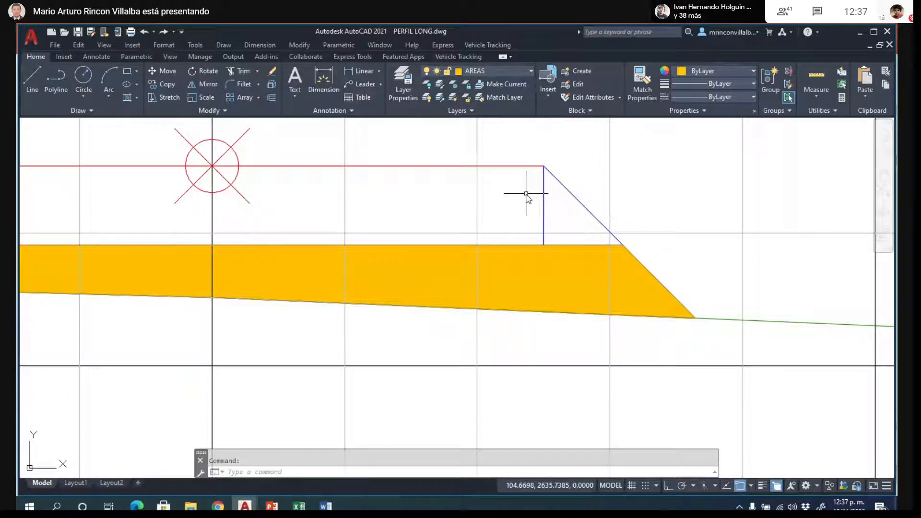
- Examine the right side slope of section K0+010, selecting the blue vertical line below the grade line's end
scroll(526, 197, "down", 6)
scroll(534, 248, "down", 6)
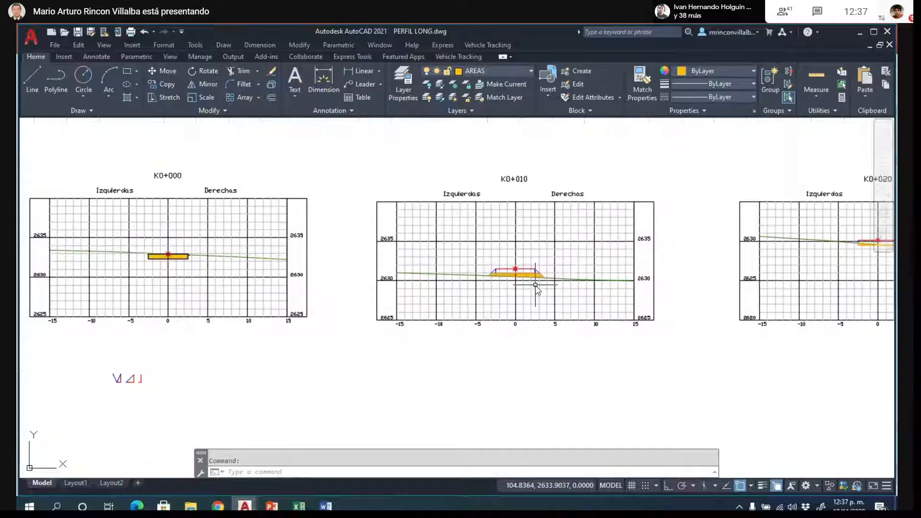
scroll(533, 269, "up", 3)
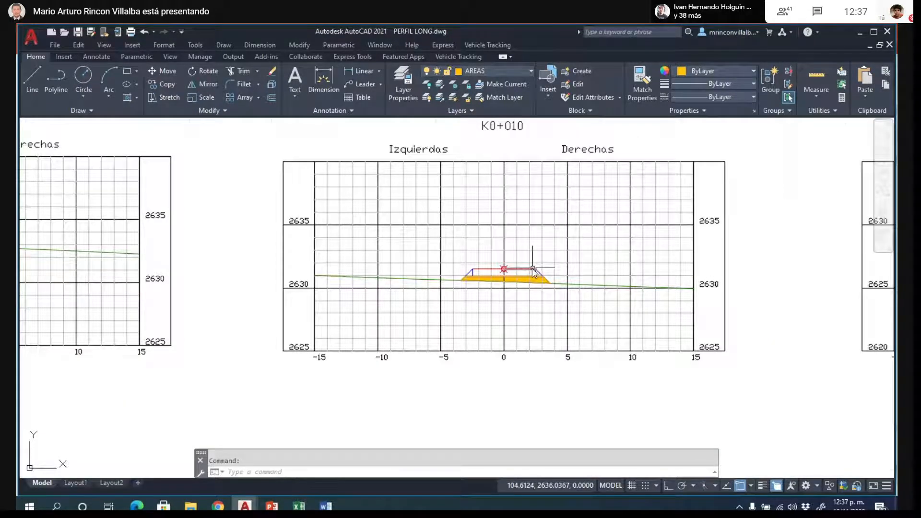
scroll(533, 269, "up", 8)
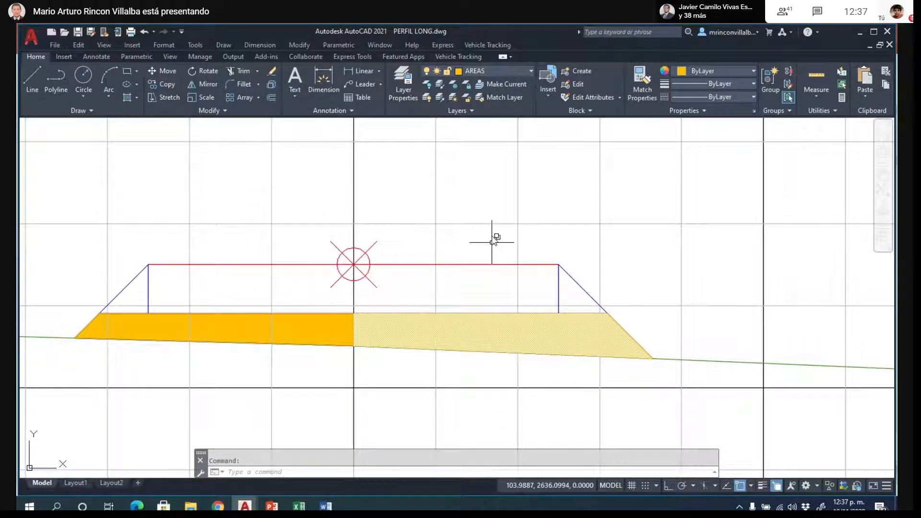
left_click(557, 277)
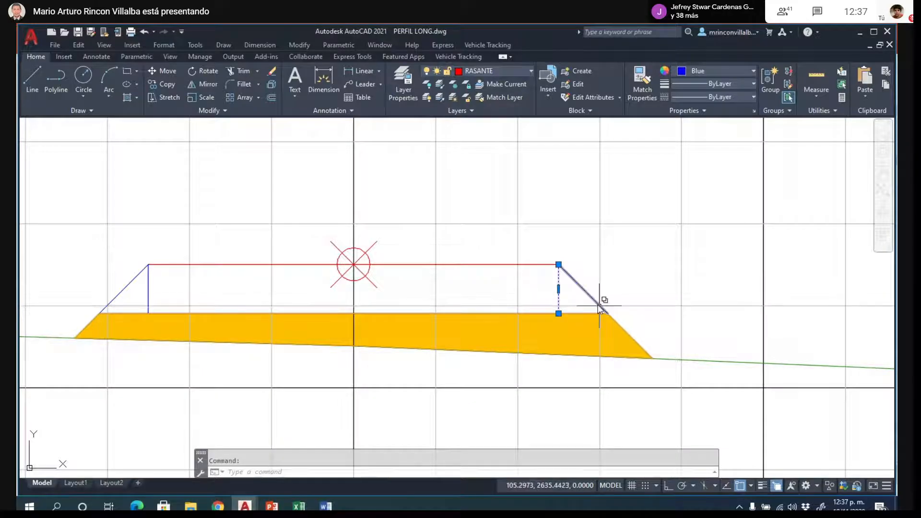
scroll(559, 230, "down", 3)
key("Escape")
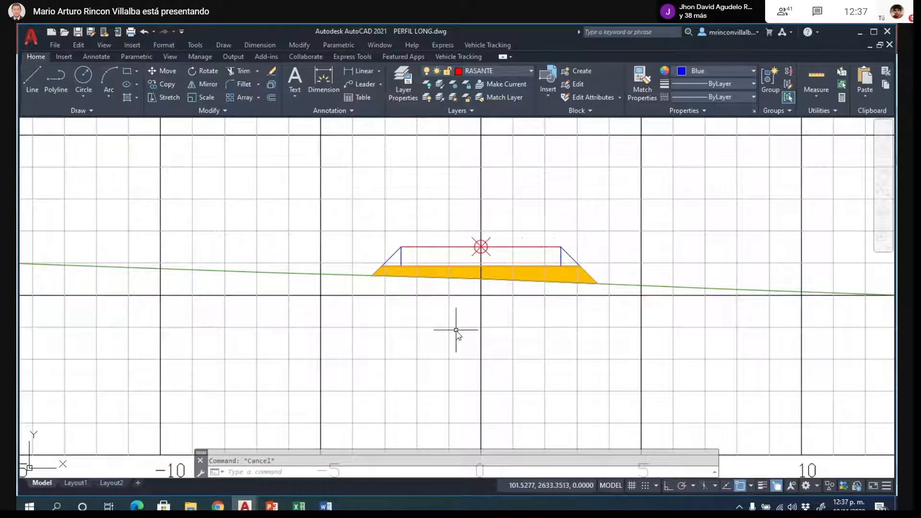
- Compare the section overview and inspect the hatched area of section K0+000 against the terrain line
scroll(435, 291, "down", 4)
scroll(437, 294, "down", 4)
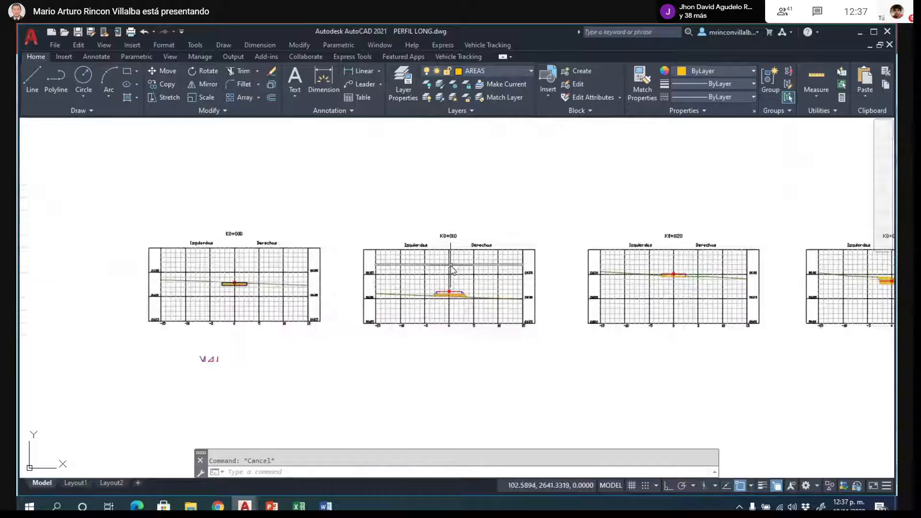
scroll(224, 290, "up", 2)
scroll(223, 285, "up", 8)
scroll(315, 247, "down", 4)
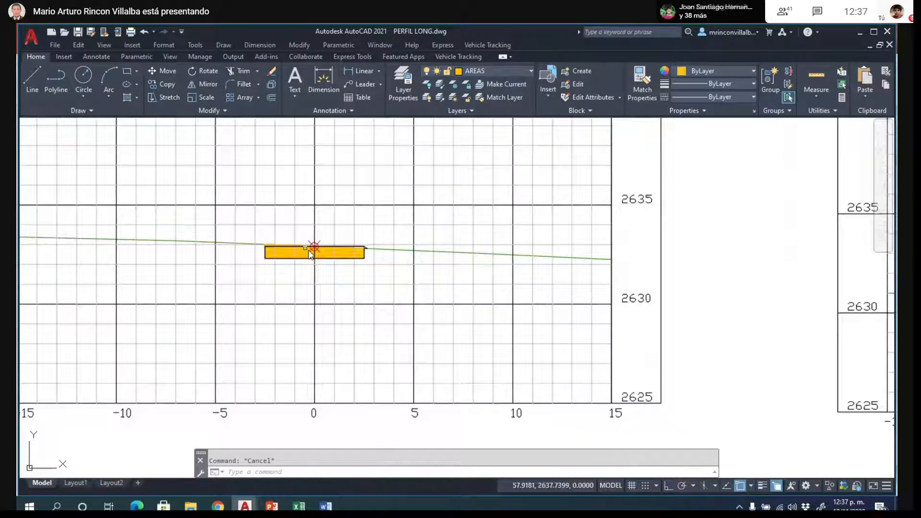
- Switch to the PowerPoint presentation "18 cubicacion" and show slide 9, "Diseño del Talud", full screen
left_click(272, 506)
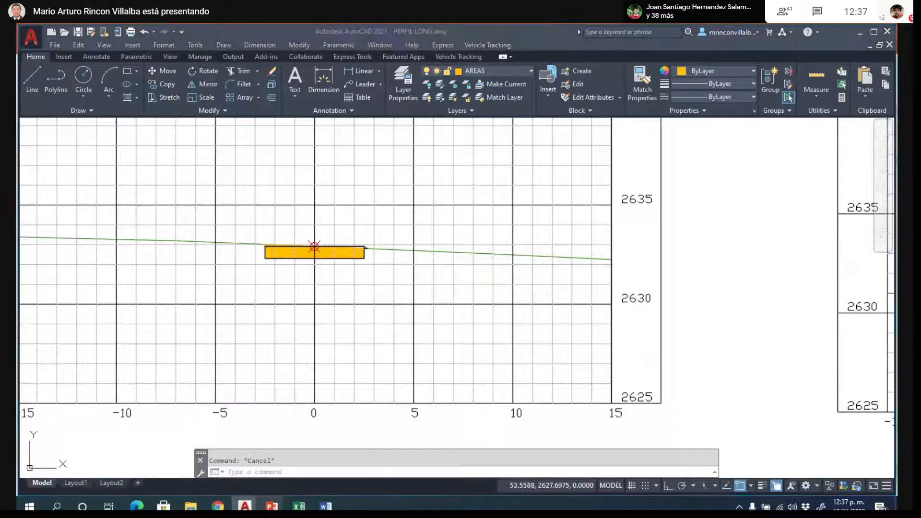
left_click(332, 464)
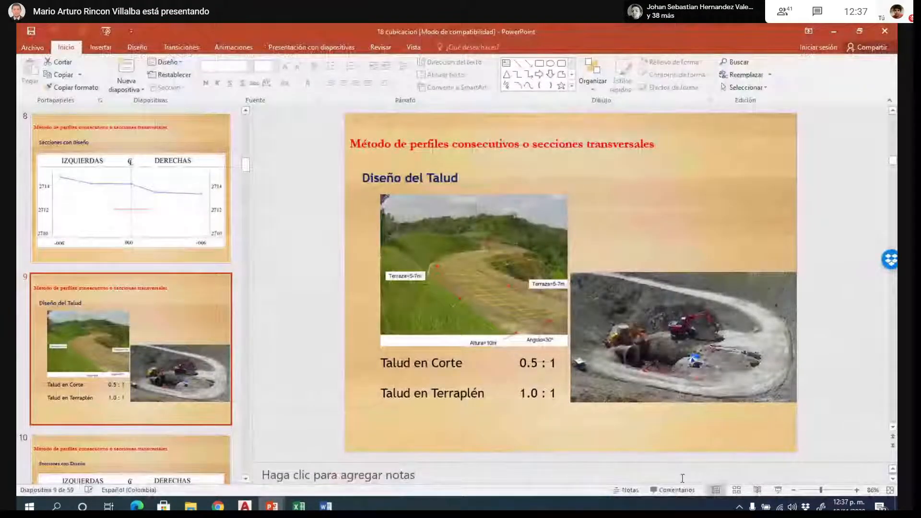
left_click(779, 491)
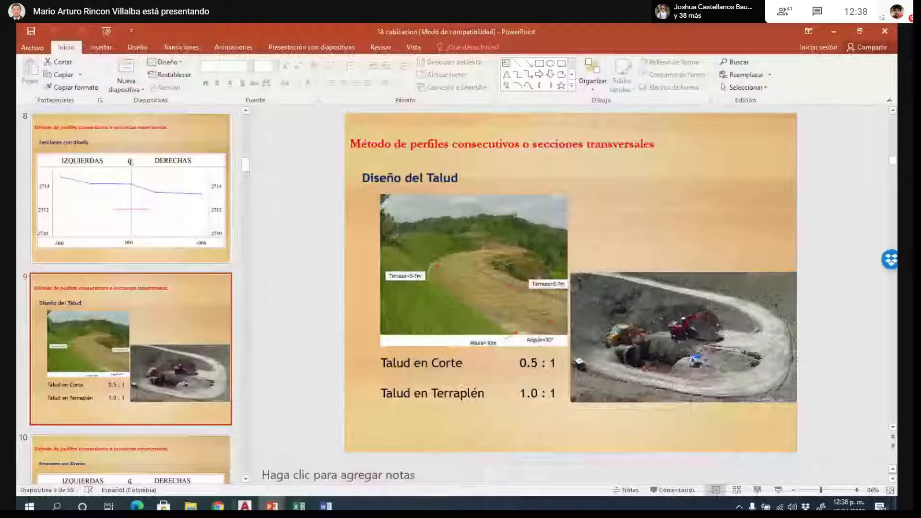
- Switch back to PERFIL LONG.dwg in AutoCAD and examine the hatched area and side slopes of section K0+030
mouse_move(244, 506)
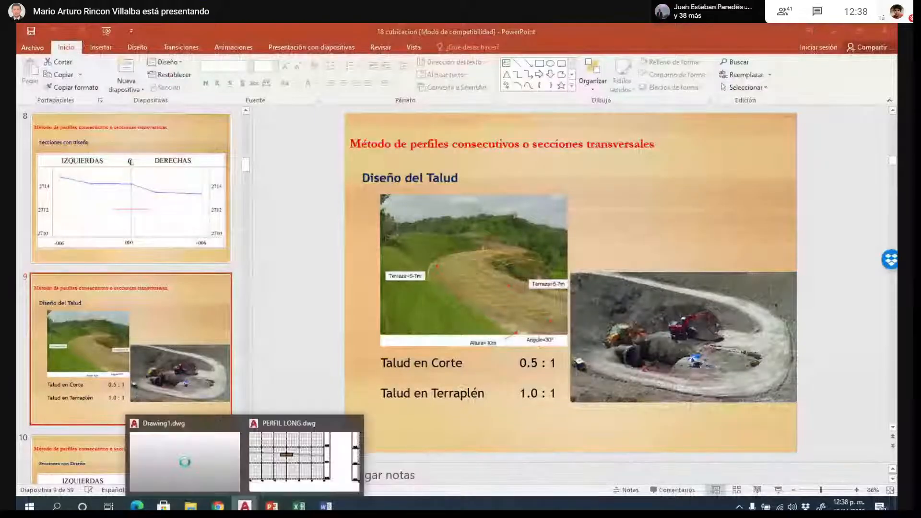
left_click(304, 453)
scroll(375, 326, "down", 5)
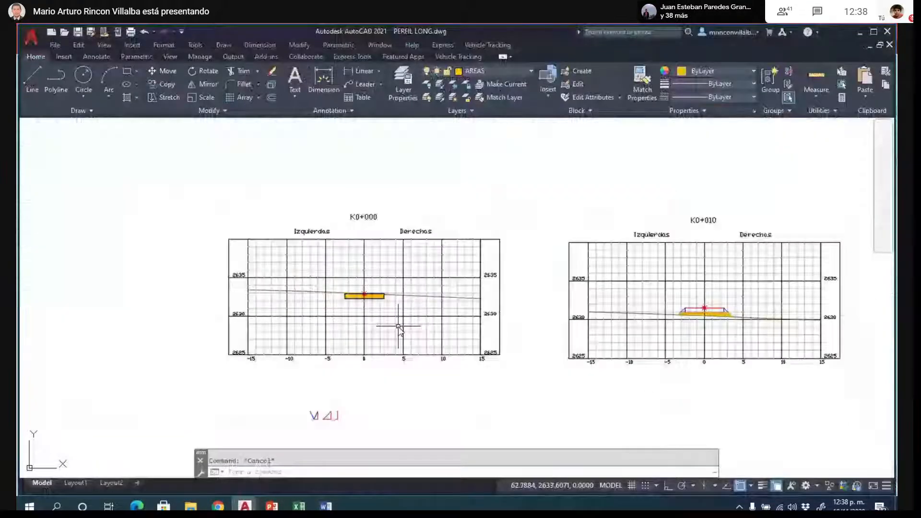
scroll(407, 312, "down", 2)
scroll(737, 287, "down", 2)
scroll(738, 287, "up", 4)
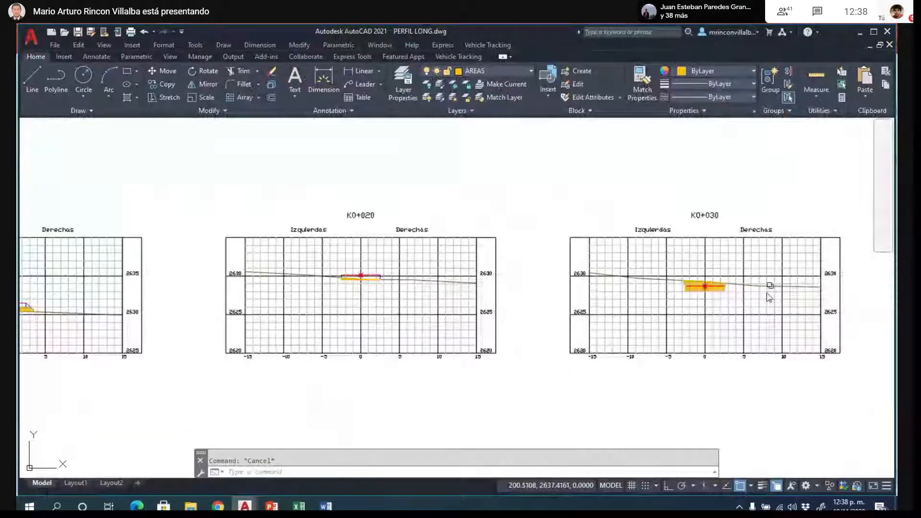
scroll(770, 285, "up", 5)
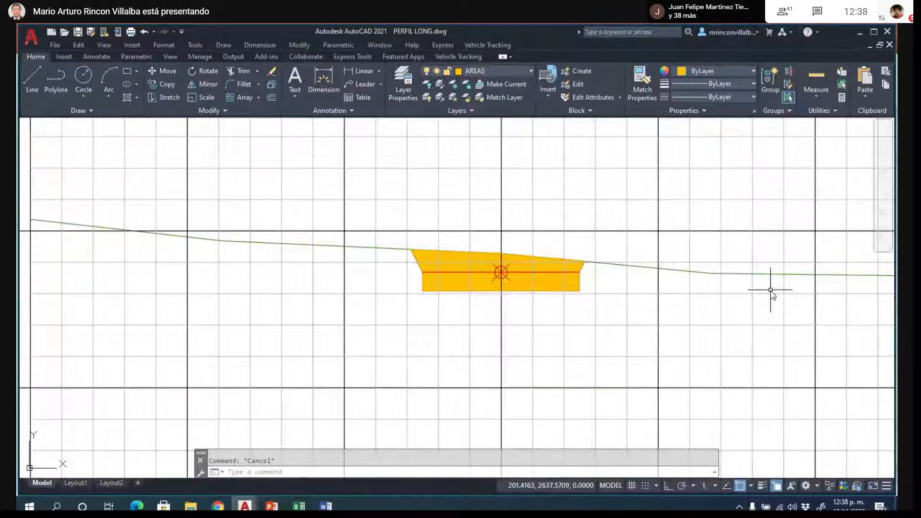
scroll(665, 270, "up", 2)
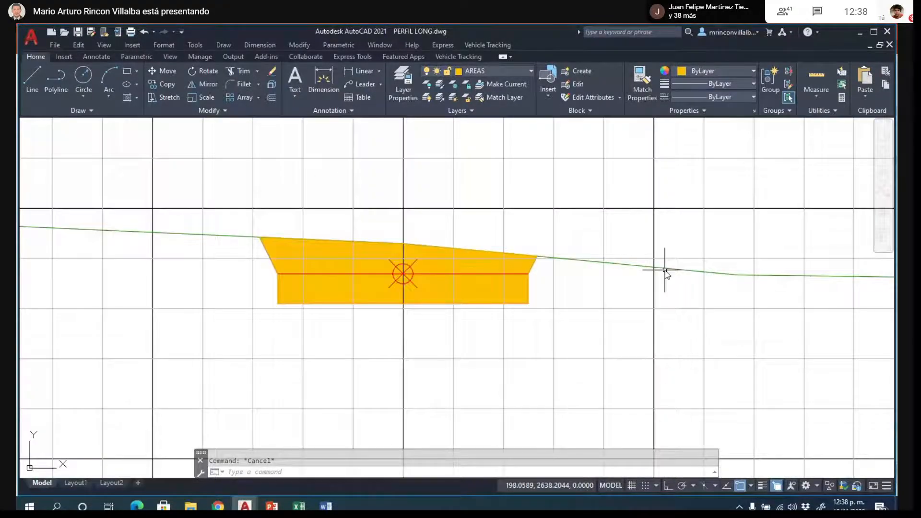
- Examine the hatched area and blue side lines of section K0+020 against the terrain line, comparing it with section K0+030
scroll(422, 291, "down", 8)
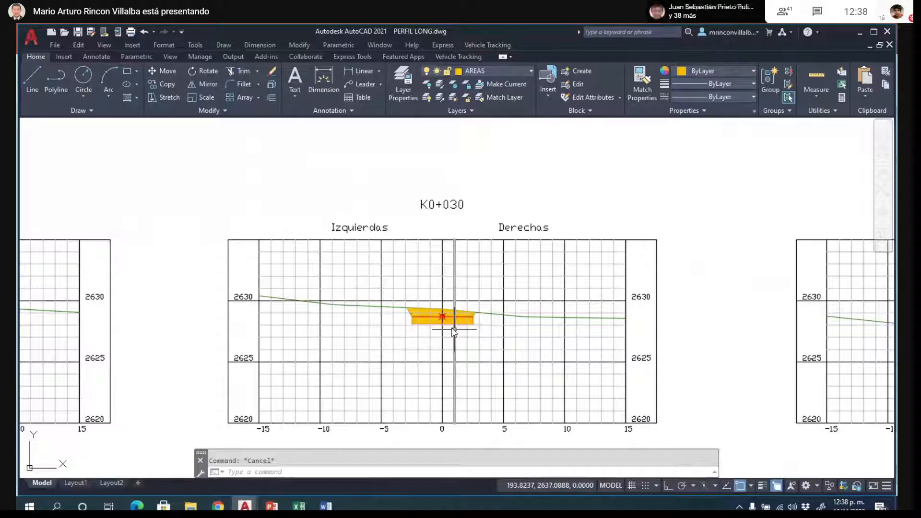
scroll(253, 233, "up", 6)
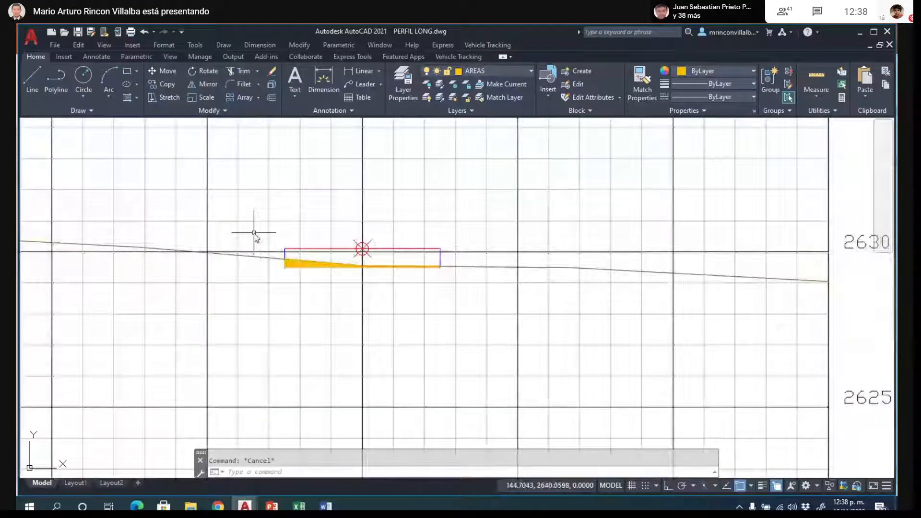
scroll(254, 233, "up", 2)
scroll(254, 233, "up", 4)
scroll(194, 226, "down", 2)
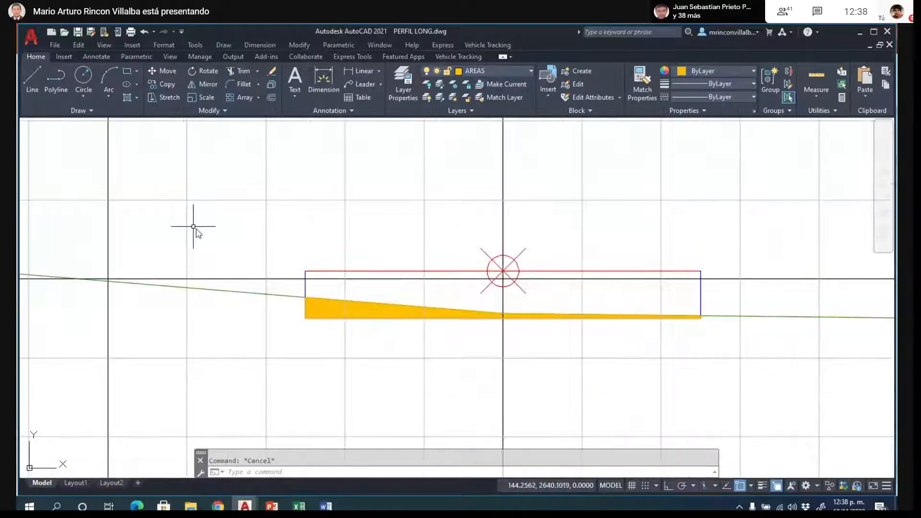
scroll(394, 387, "up", 2)
scroll(197, 286, "down", 2)
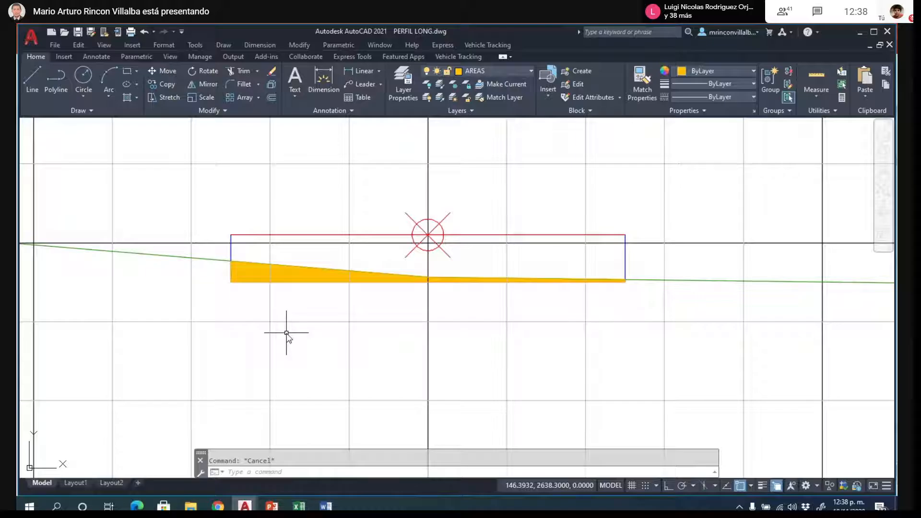
scroll(288, 331, "down", 5)
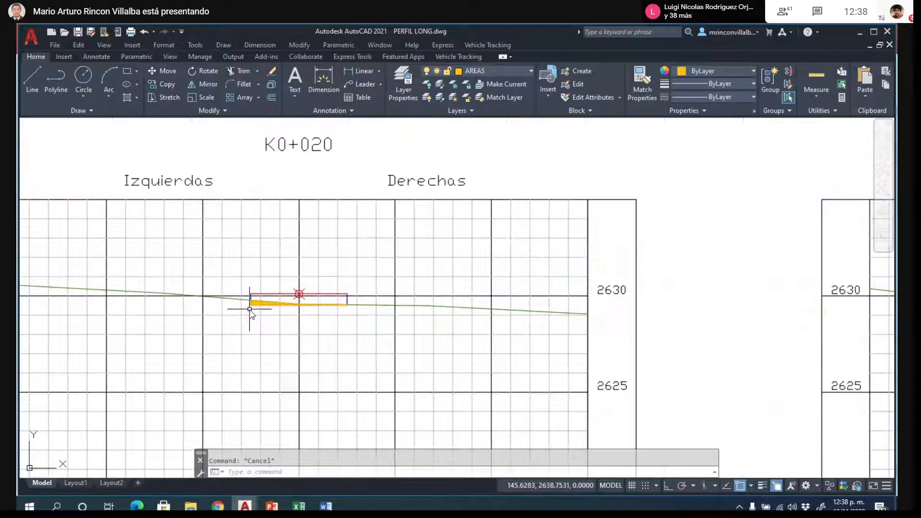
scroll(247, 233, "down", 4)
scroll(247, 233, "down", 4)
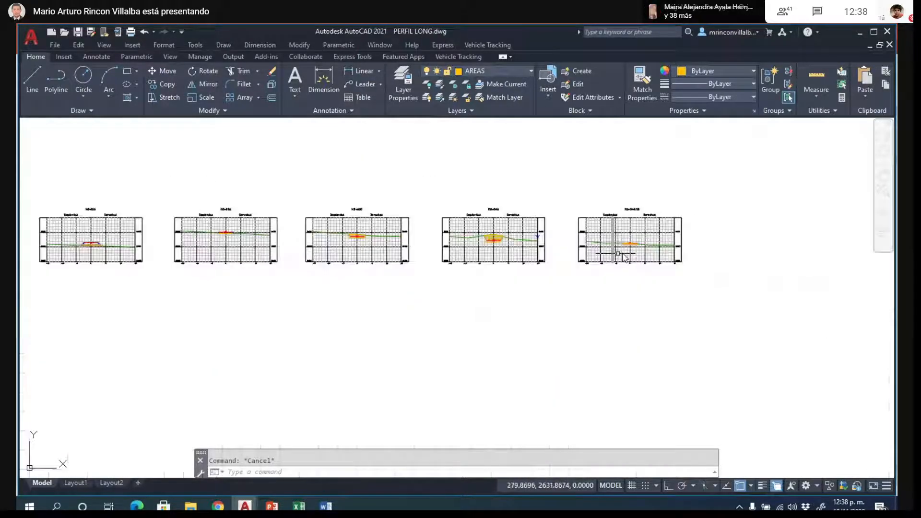
- Copy the complete K0+046.18 cross-section, with its grid and labels, horizontally to the empty area right of the original using Ortho
scroll(734, 225, "up", 4)
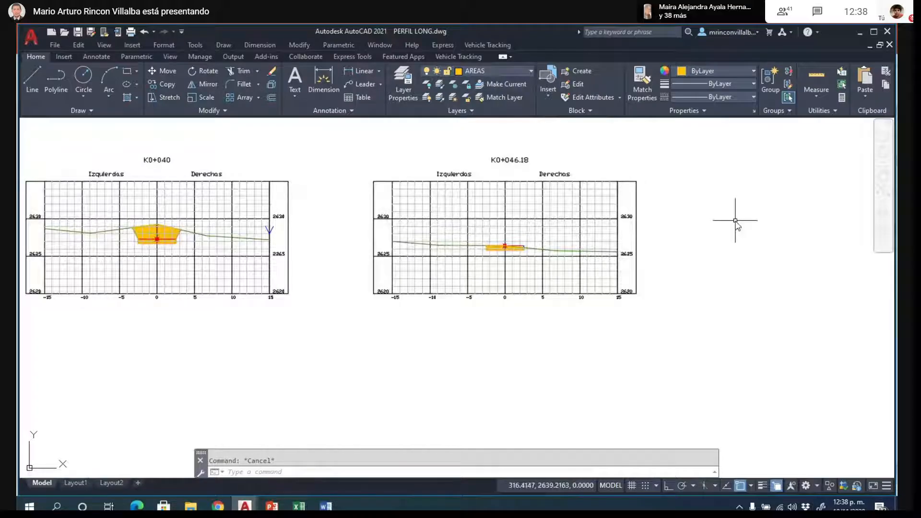
type("co")
key("Return")
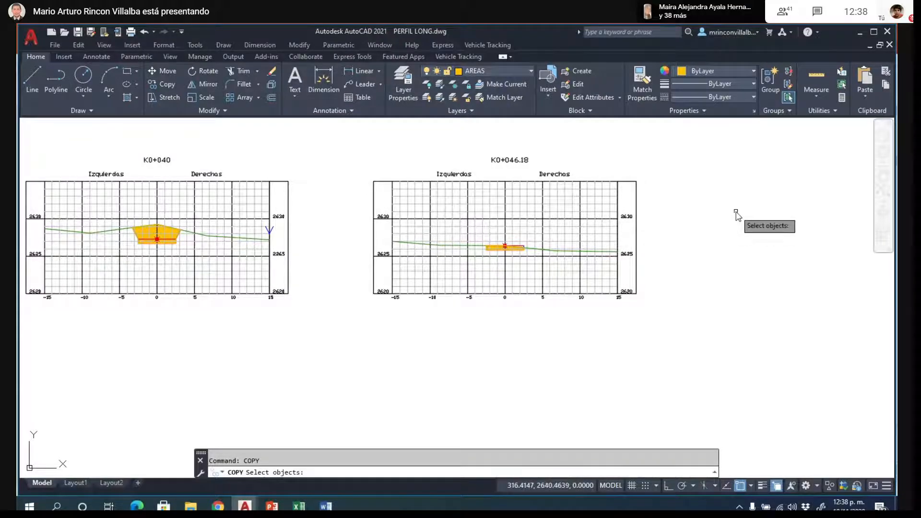
left_click(354, 138)
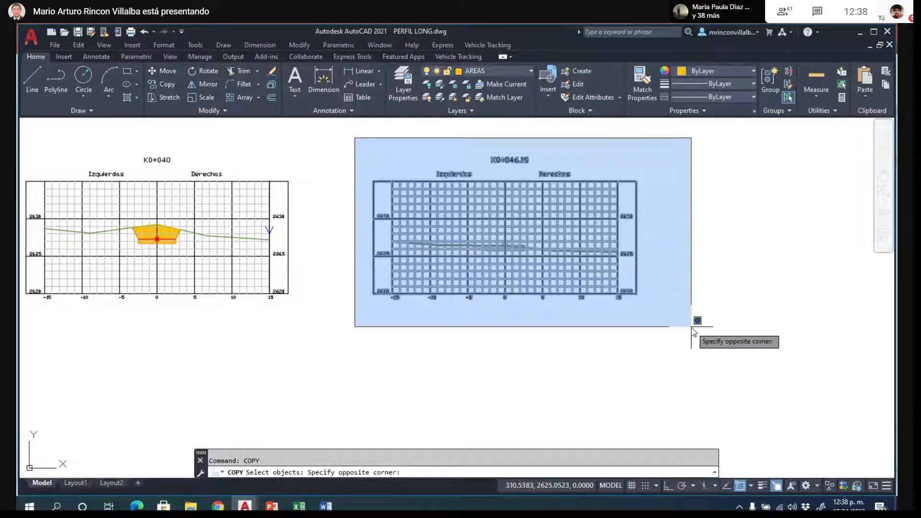
left_click(692, 332)
key("Return")
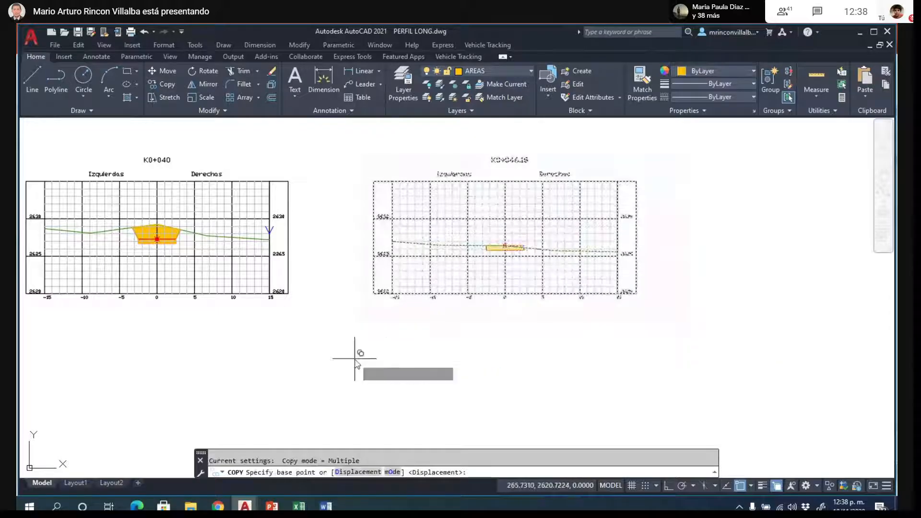
left_click(359, 360)
scroll(145, 249, "down", 4)
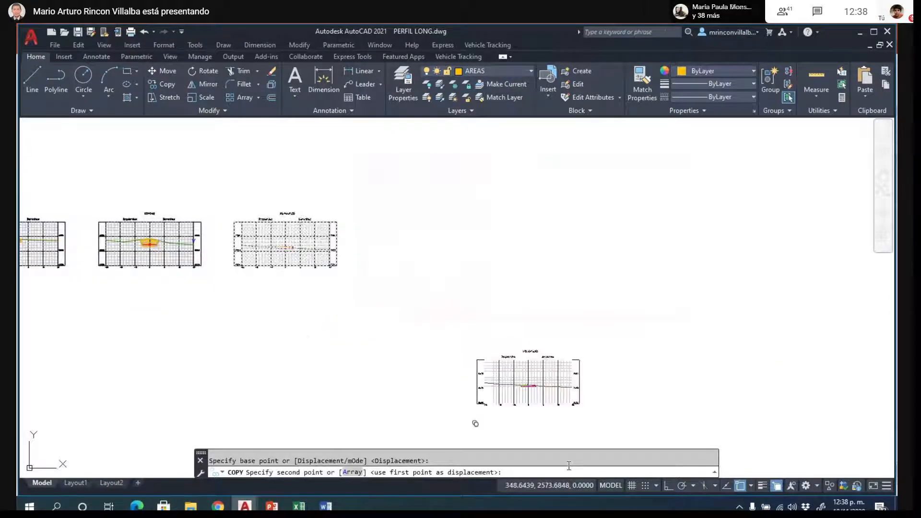
left_click(668, 485)
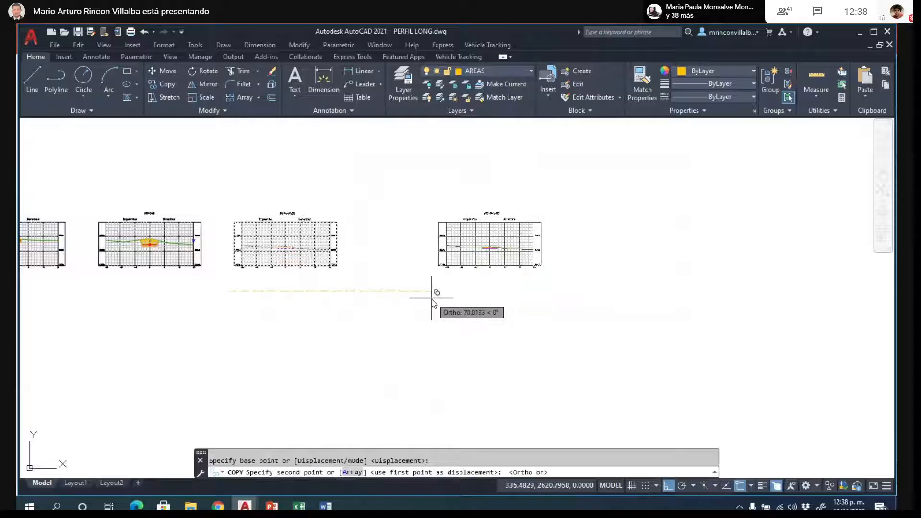
left_click(488, 253)
scroll(488, 253, "up", 5)
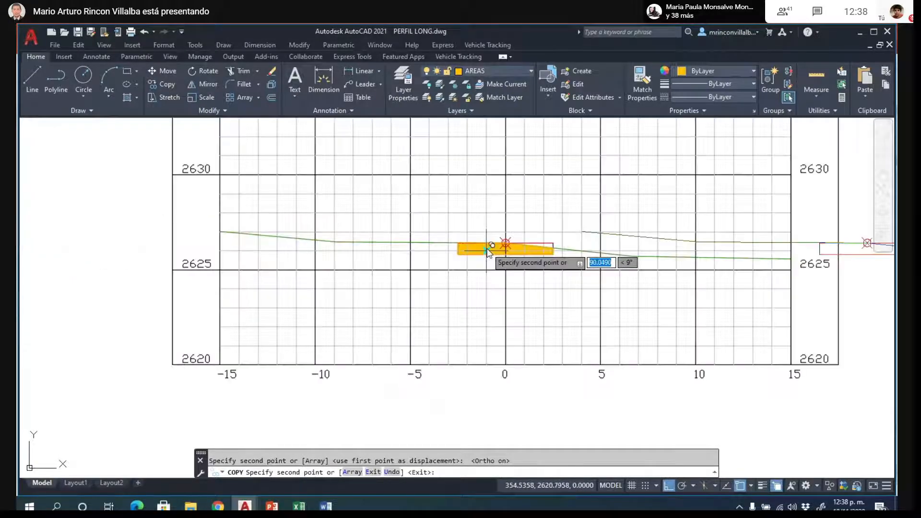
scroll(486, 250, "up", 2)
key("Escape")
- Erase the hatch, its area outline and the right half of the red grade line from the copied section
left_click(564, 250)
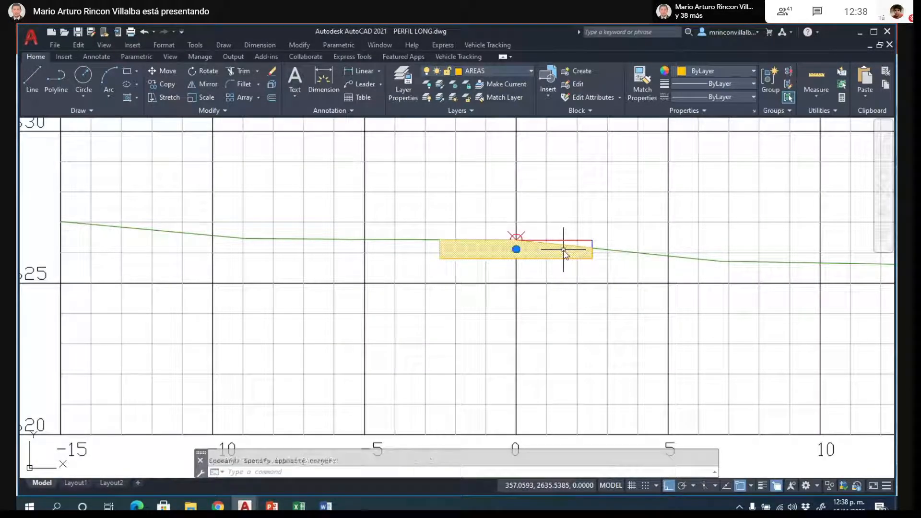
key("Delete")
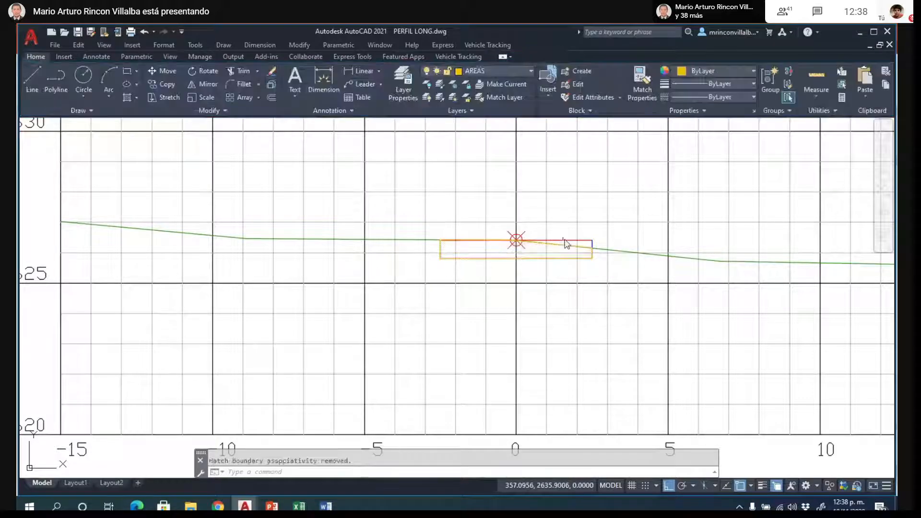
left_click(565, 240)
key("Delete")
left_click(560, 259)
key("Delete")
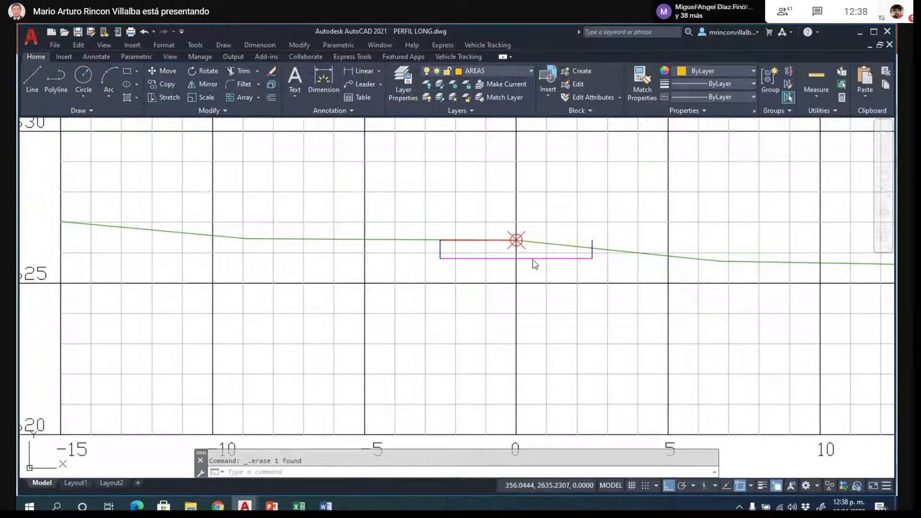
- Erase the horizontal base lines below the grade line and the left blue vertical line in the copied section
left_click(533, 258)
key("Delete")
left_click(490, 259)
key("Delete")
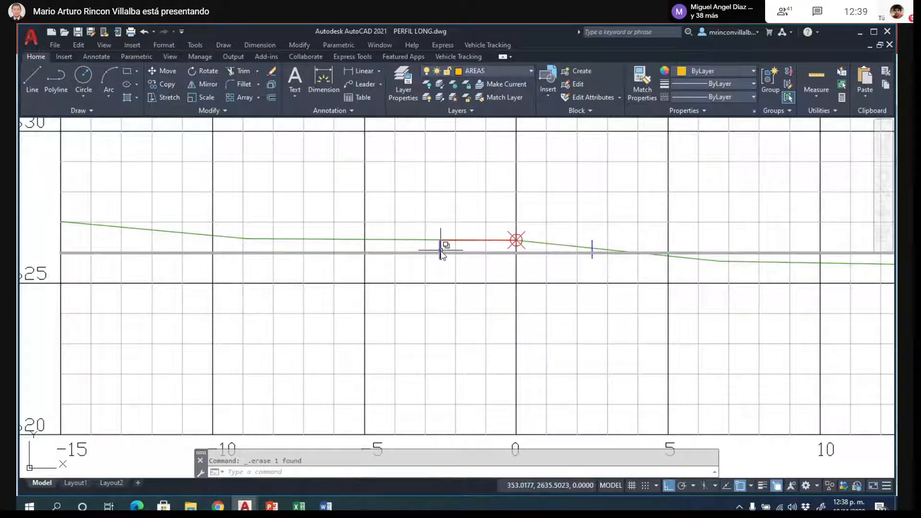
left_click(440, 250)
key("Delete")
- Try erasing the left half of the copied section's red grade line, and undo the erasure
left_click(465, 241)
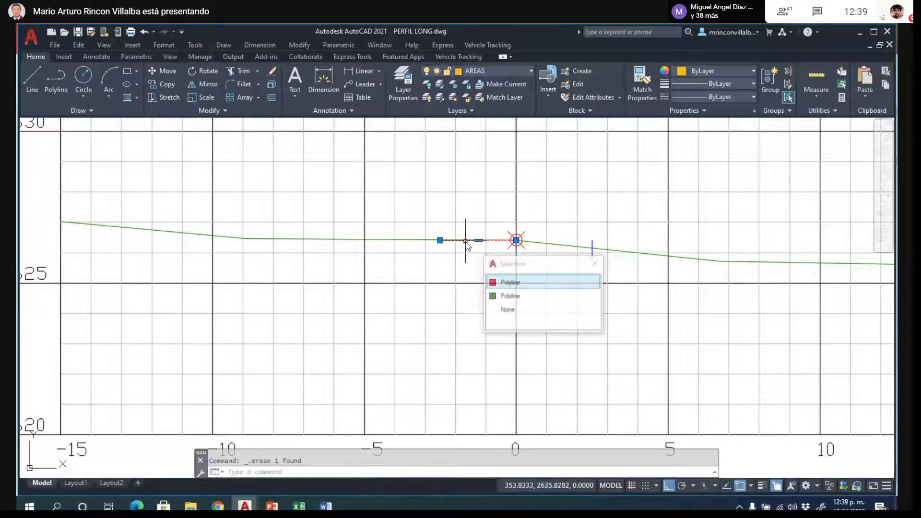
key("Delete")
left_click(593, 251)
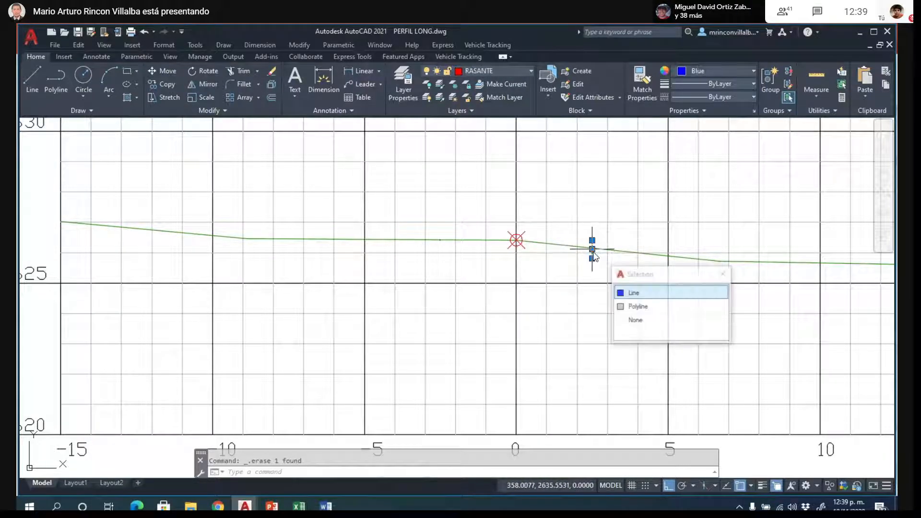
key("Escape")
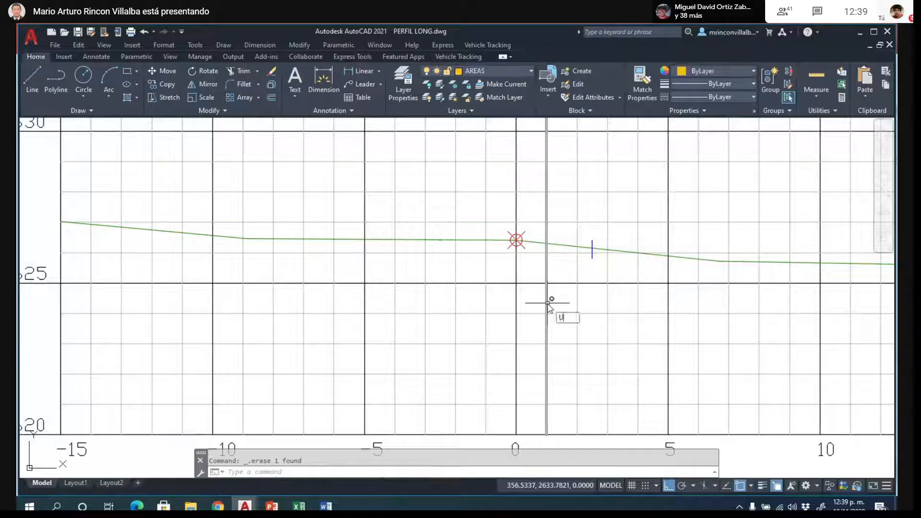
key("ctrl+z")
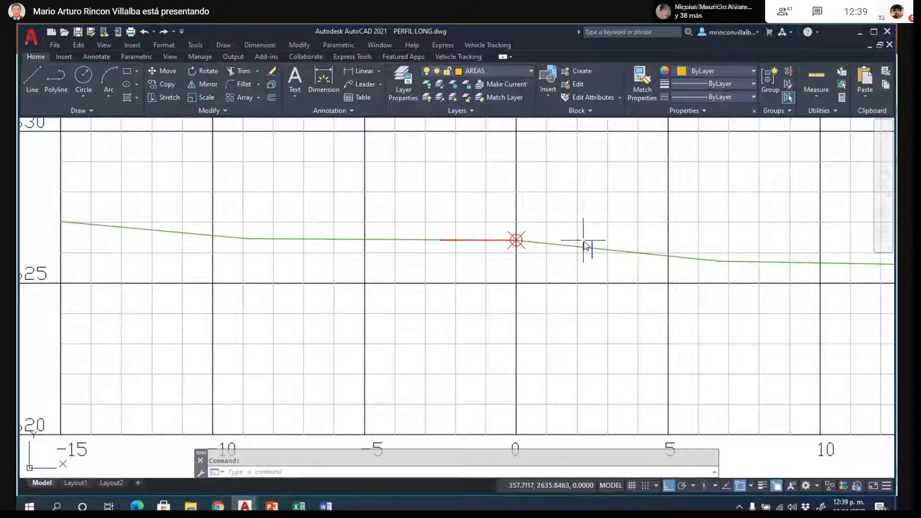
- Erase the right blue vertical line from the copied section
left_click(591, 246)
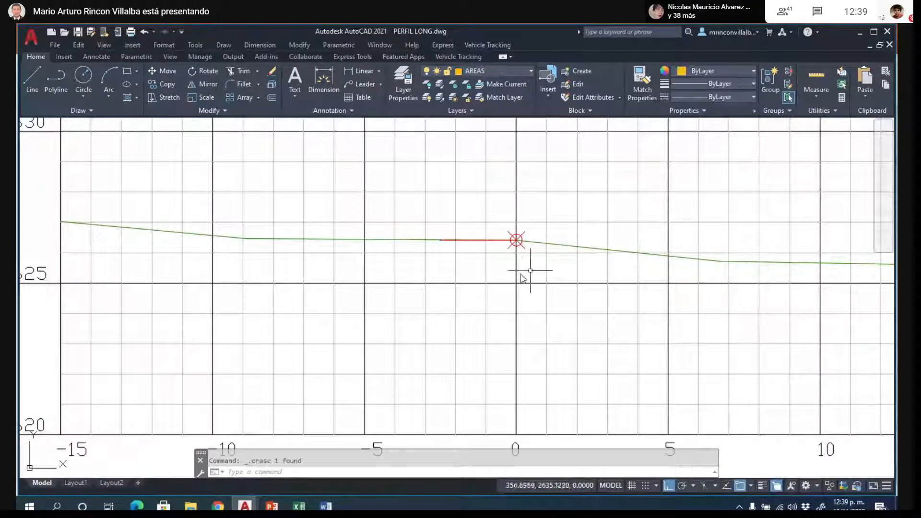
key("Delete")
- Stretch the copied terrain line's left inner vertex to about elevation 2629 and its right inner vertex to about offset 5.2, elevation 2623
left_click(387, 240)
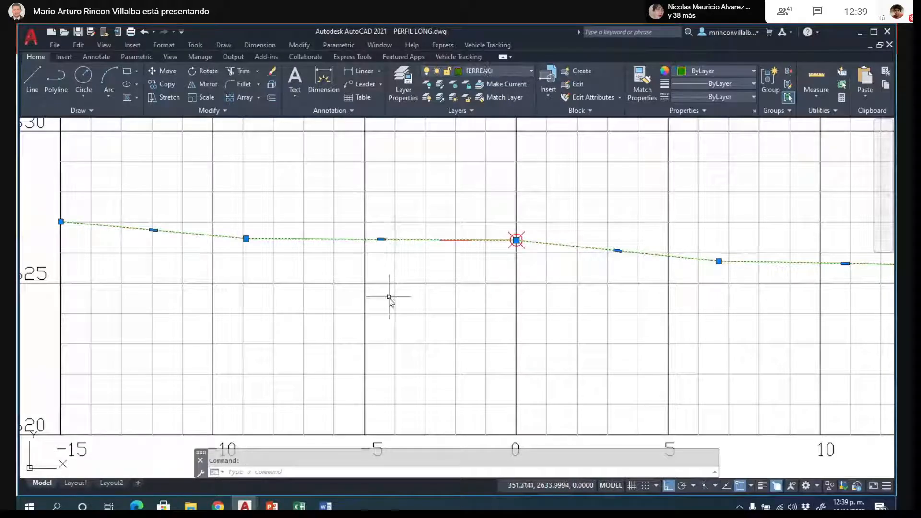
left_click(245, 238)
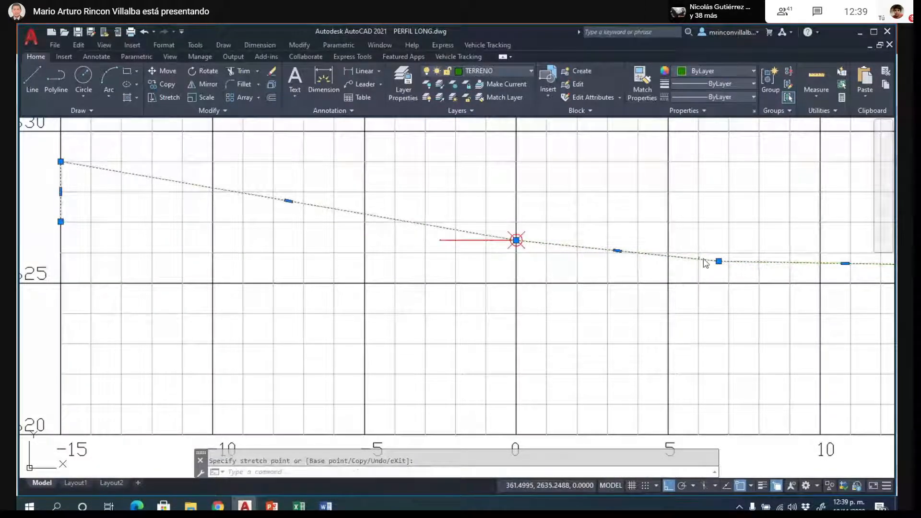
left_click(719, 261)
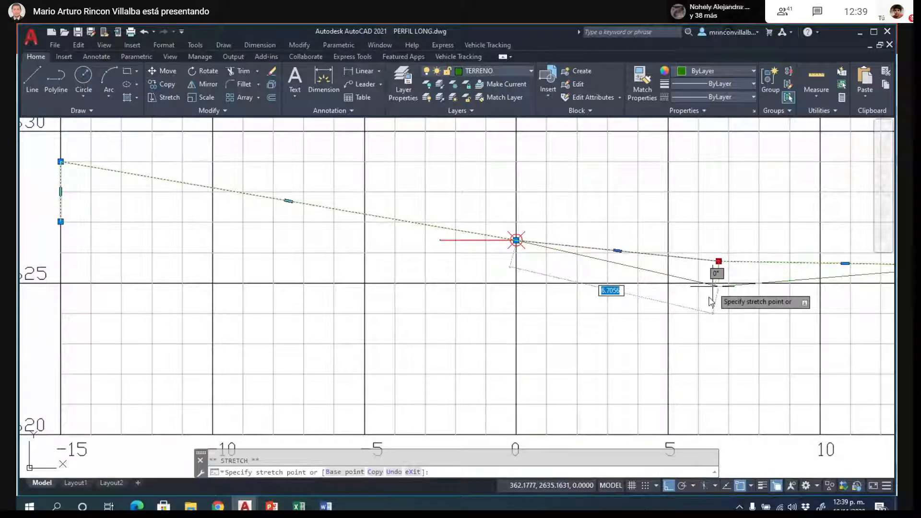
left_click(691, 336)
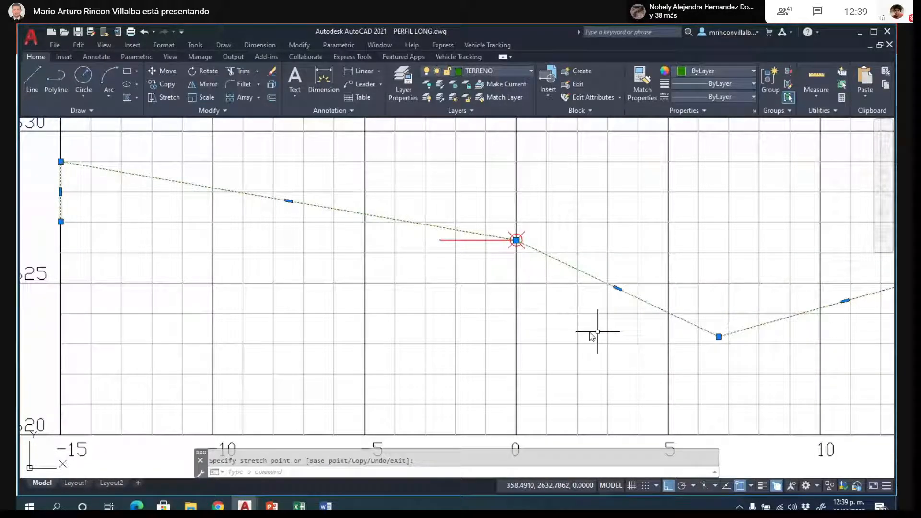
left_click(719, 337)
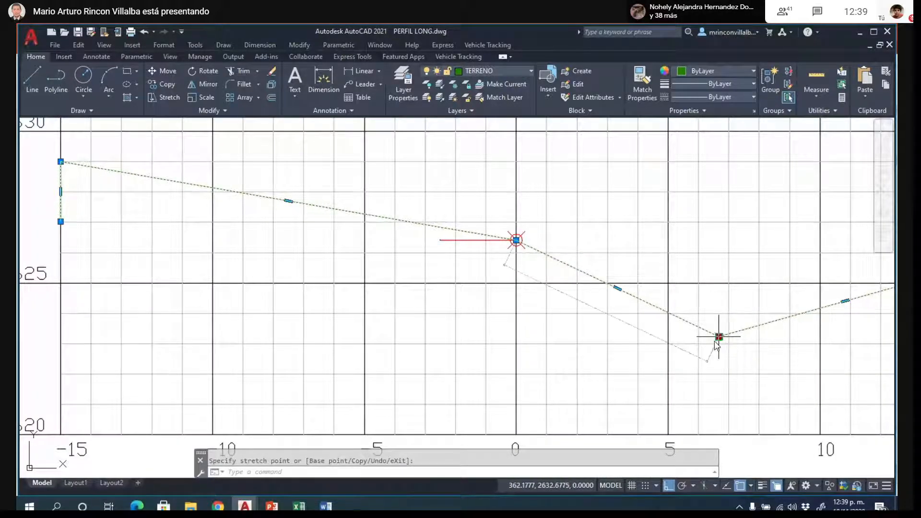
left_click(674, 356)
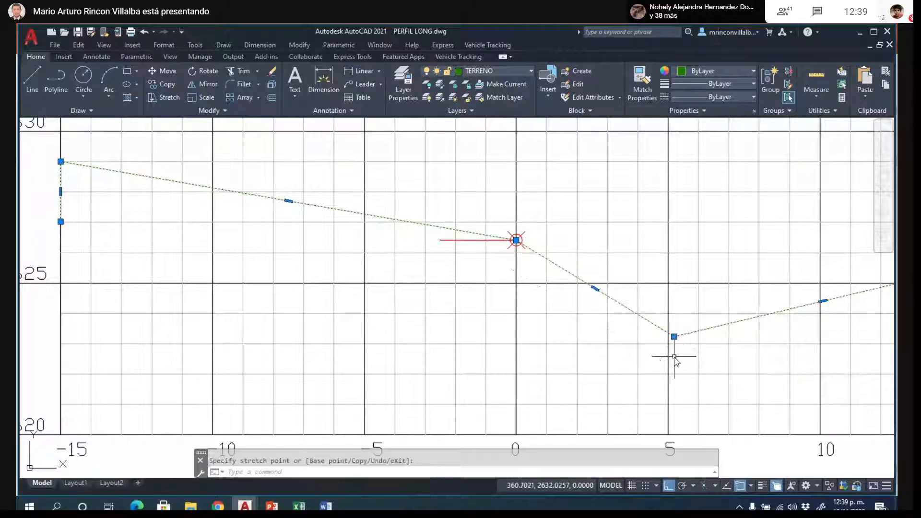
- Move the terrain line's left inner vertex to about offset -3.6 and raise its left end to about elevation 2629.5
left_click(61, 161)
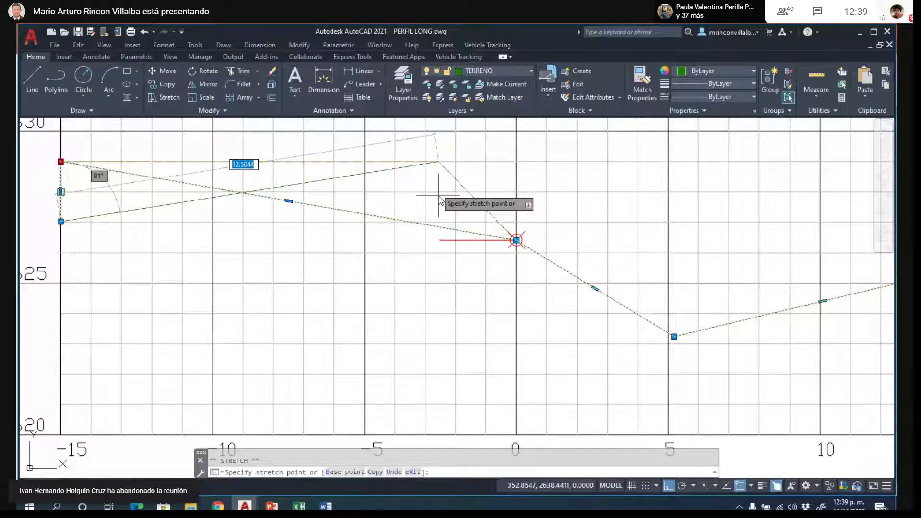
key("Down")
left_click(405, 209)
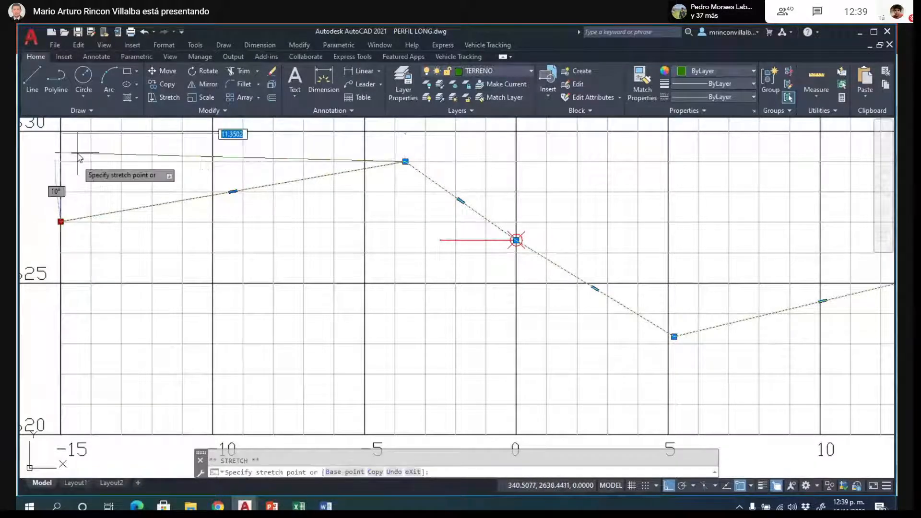
scroll(86, 223, "down", 2)
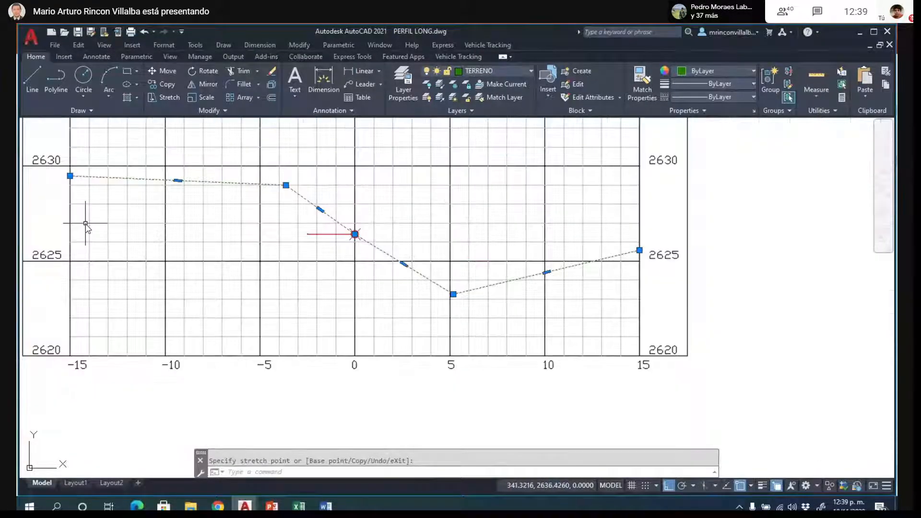
key("Escape")
- Lower the terrain line's right end to about elevation 2620.7 and raise its left end to about elevation 2634
left_click(562, 271)
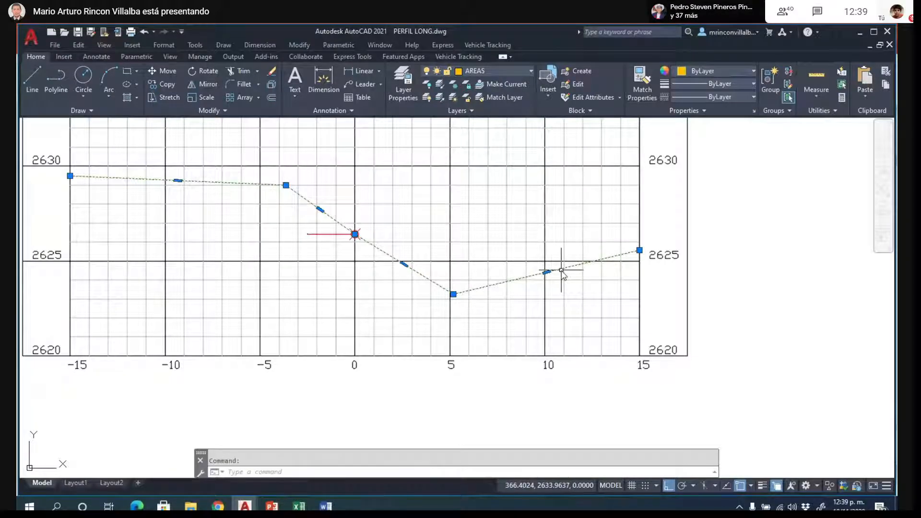
left_click(640, 250)
left_click(639, 344)
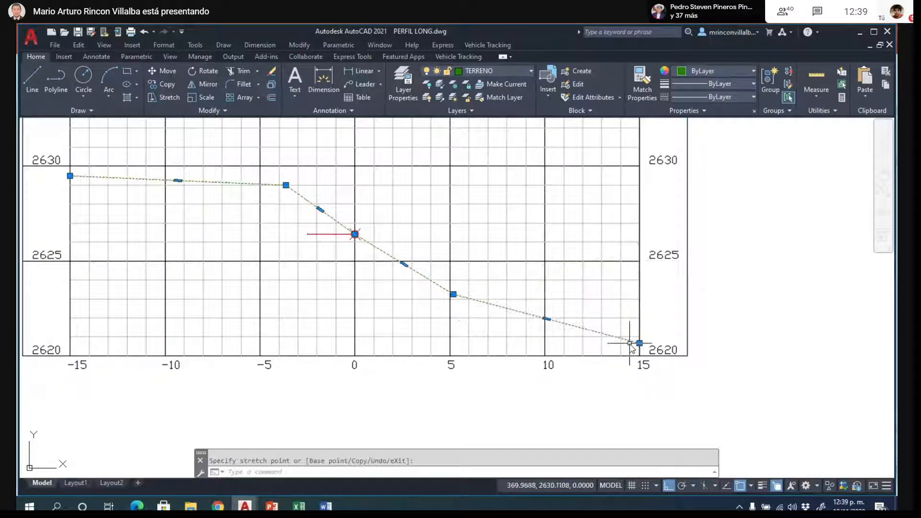
scroll(679, 384, "down", 2)
left_click(297, 254)
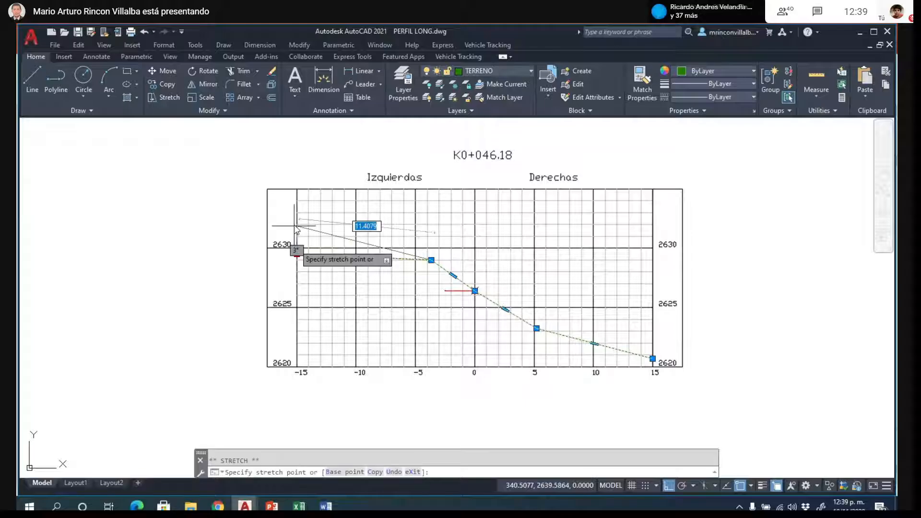
left_click(297, 200)
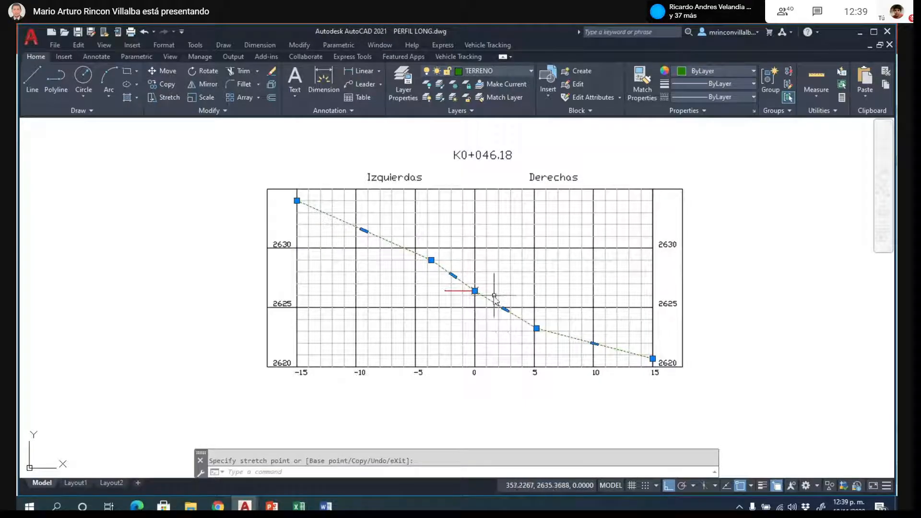
- Try to move the terrain line's centre vertex off the road axis
key("Escape")
scroll(488, 293, "up", 2)
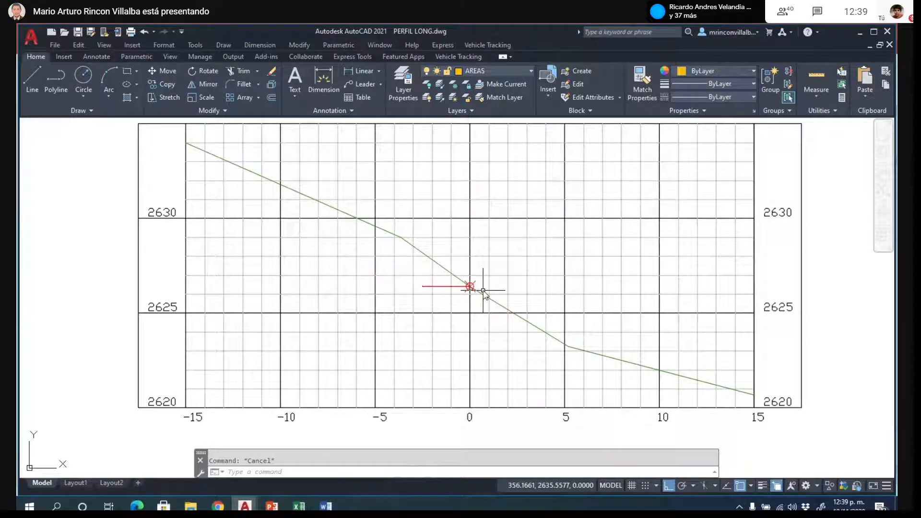
scroll(467, 296, "up", 4)
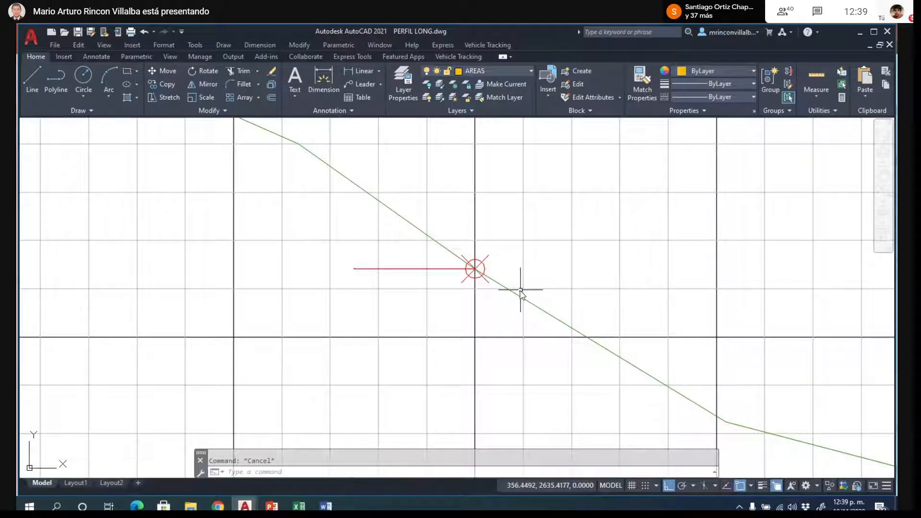
left_click(519, 293)
scroll(488, 288, "up", 2)
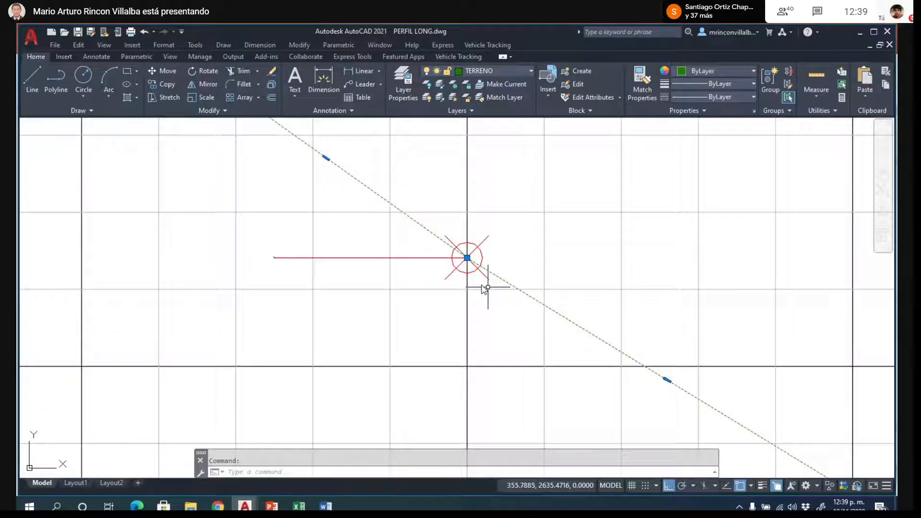
left_click(468, 258)
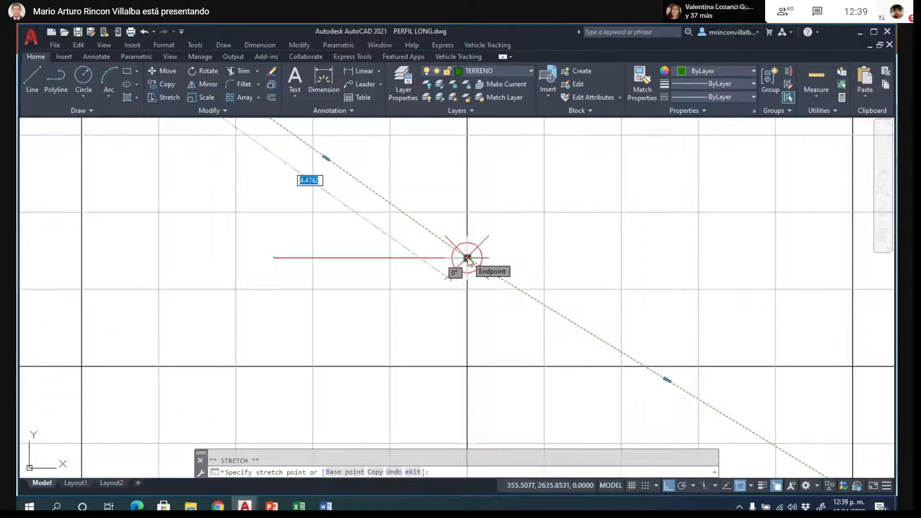
left_click(392, 282)
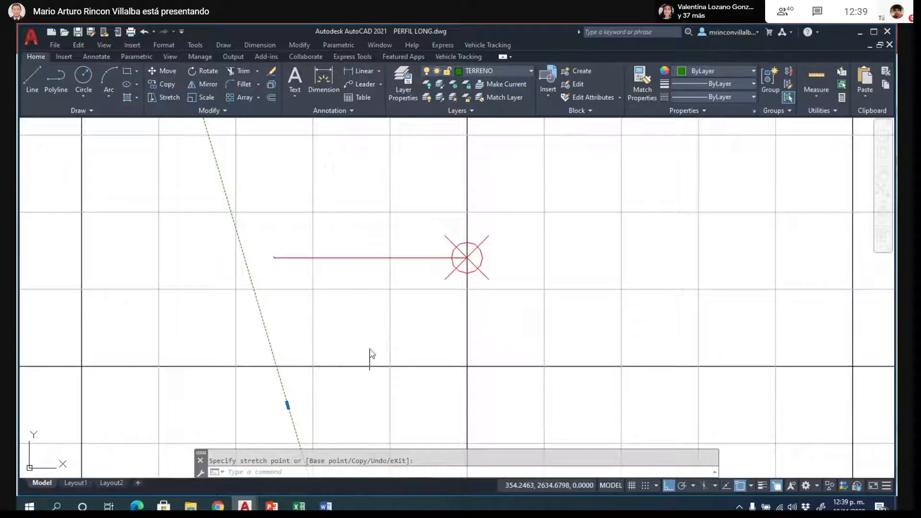
key("Escape")
key("Escape")
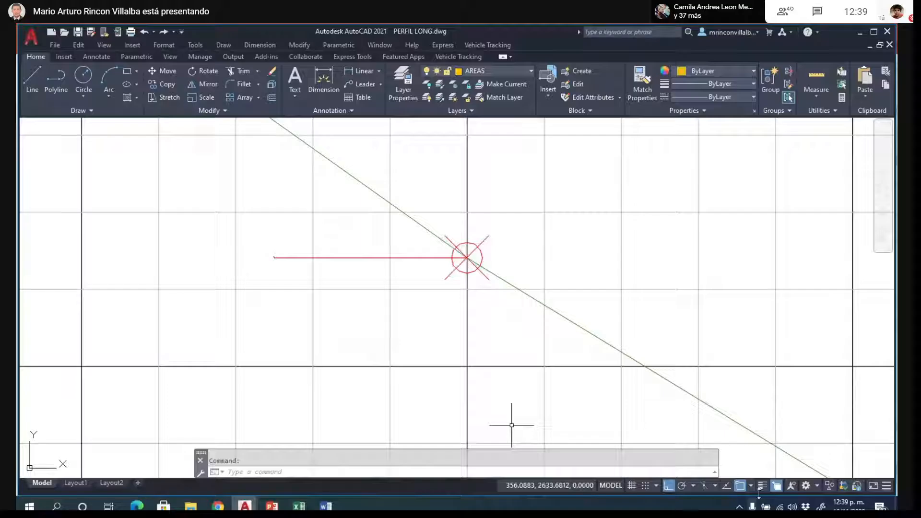
- Turn off Ortho and object snap, and move the terrain line's centre vertex to about offset -0.4, elevation 2626.2
key("F8")
left_click(472, 262)
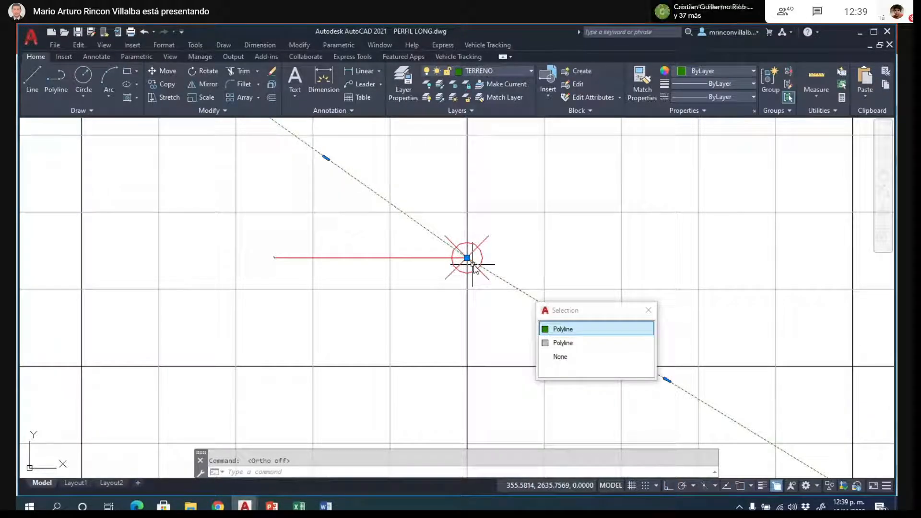
left_click(468, 259)
left_click(435, 277)
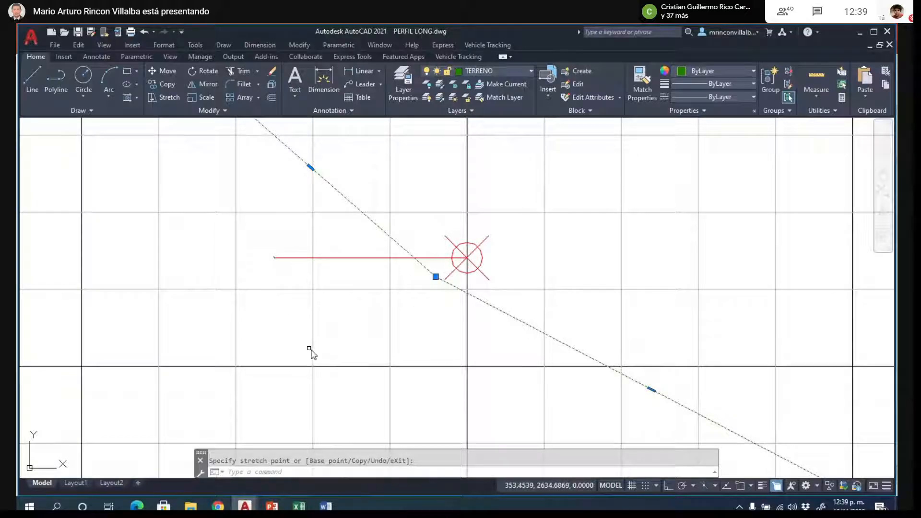
scroll(309, 349, "down", 1)
scroll(563, 285, "down", 2)
key("Escape")
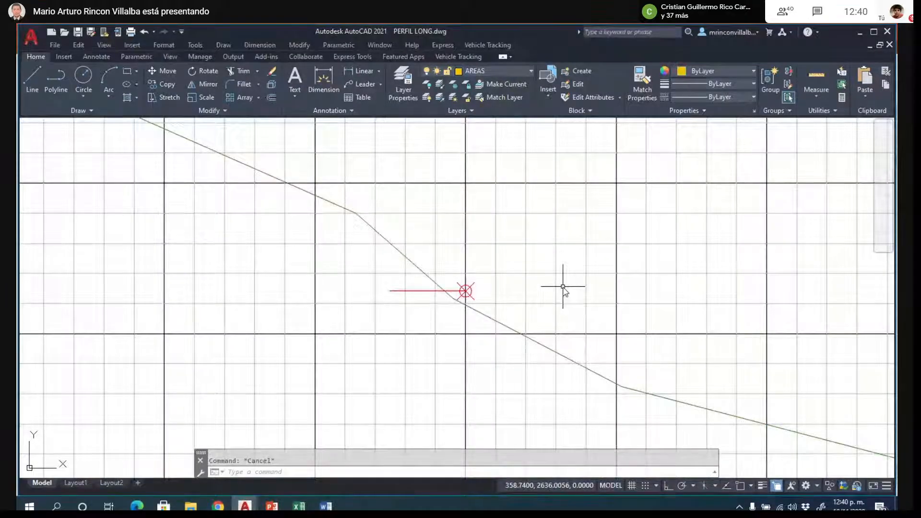
- Turn object snap on and copy the red grade line from its left end to the axis point to form the right half
scroll(526, 284, "up", 2)
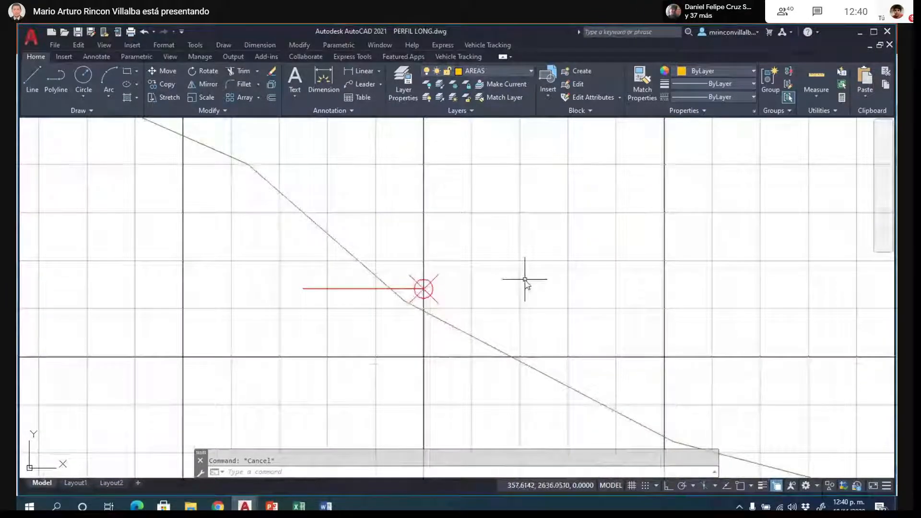
type("COPY")
key("Return")
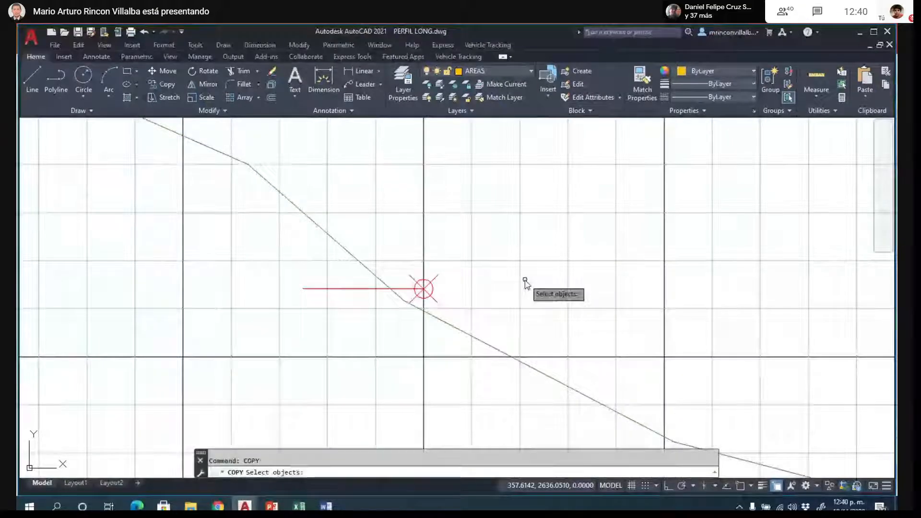
left_click(322, 289)
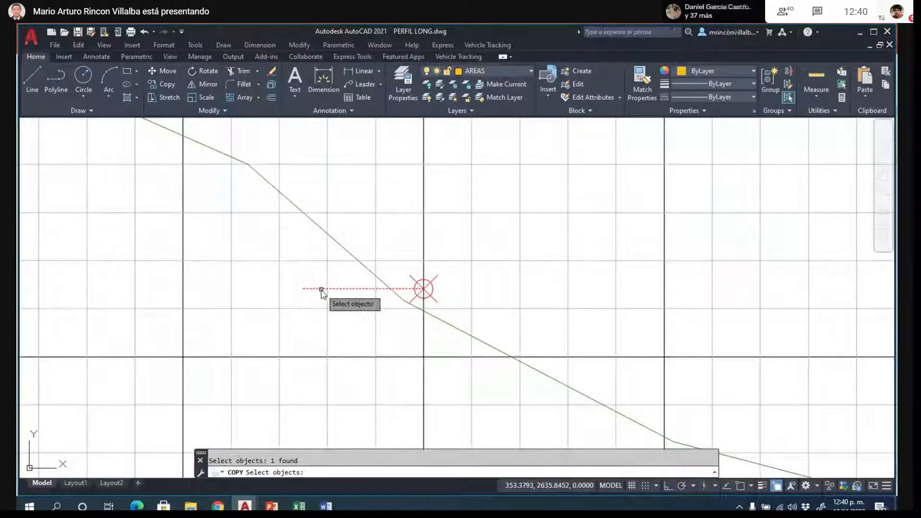
key("Return")
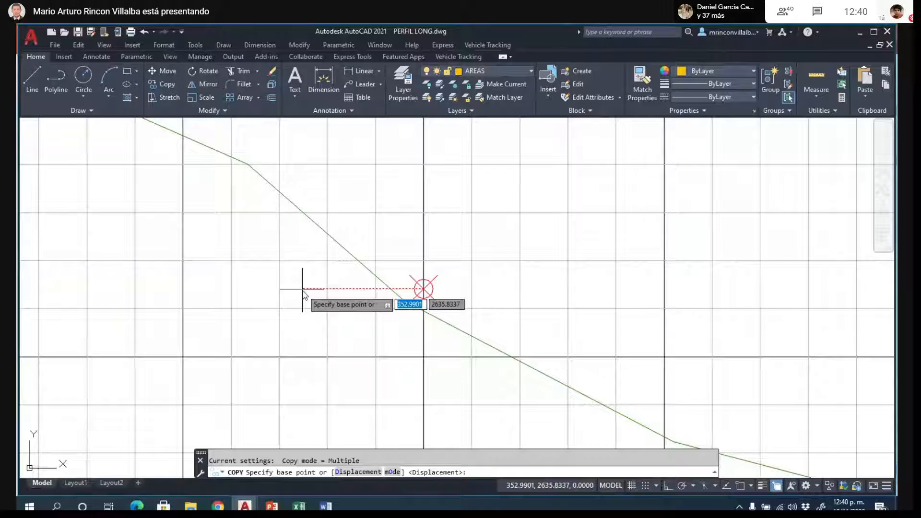
left_click(740, 486)
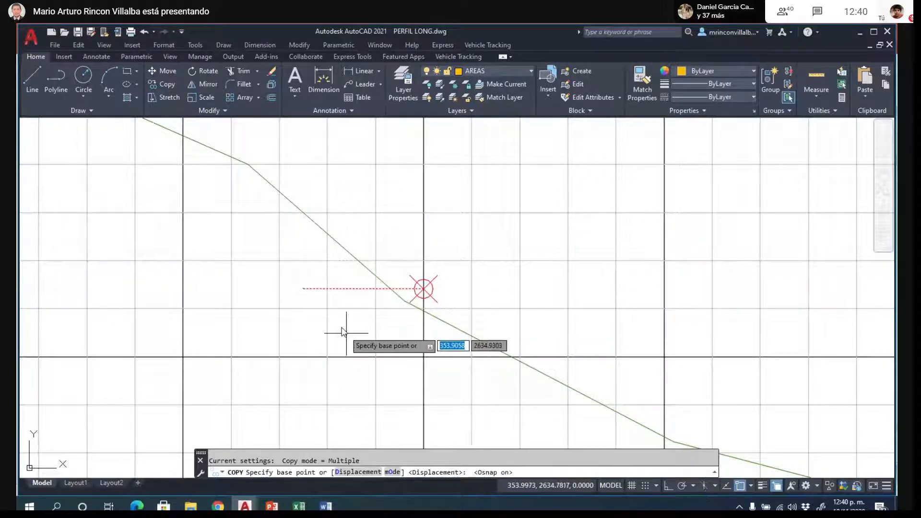
left_click(303, 288)
left_click(424, 289)
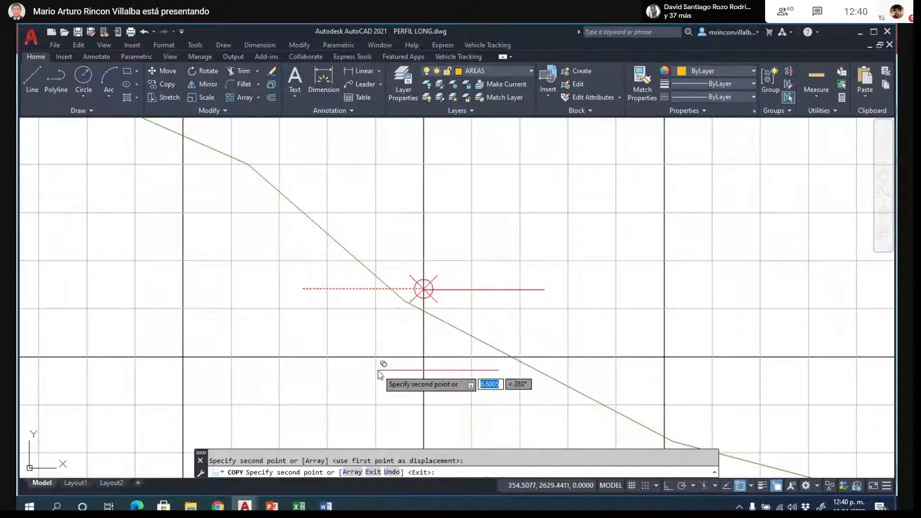
key("Escape")
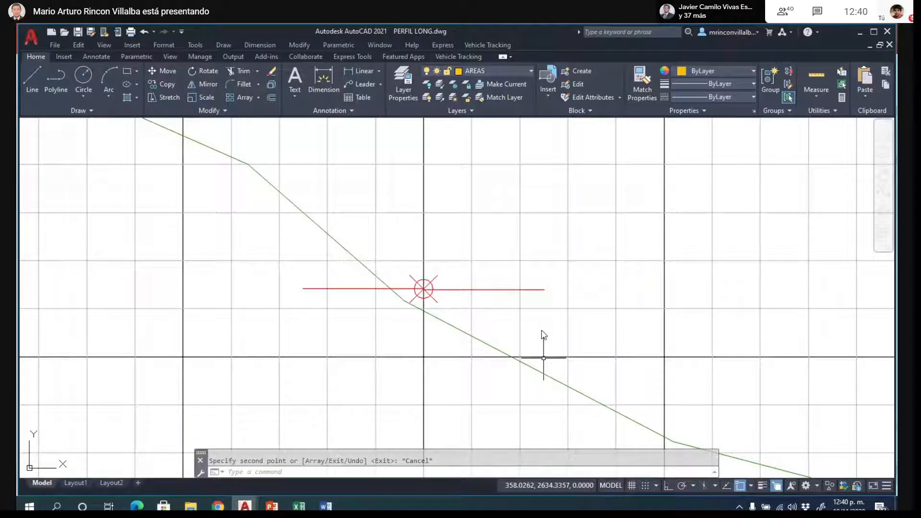
- Offset both halves of the red grade line 0.6 downward
scroll(562, 233, "down", 2)
scroll(525, 285, "up", 2)
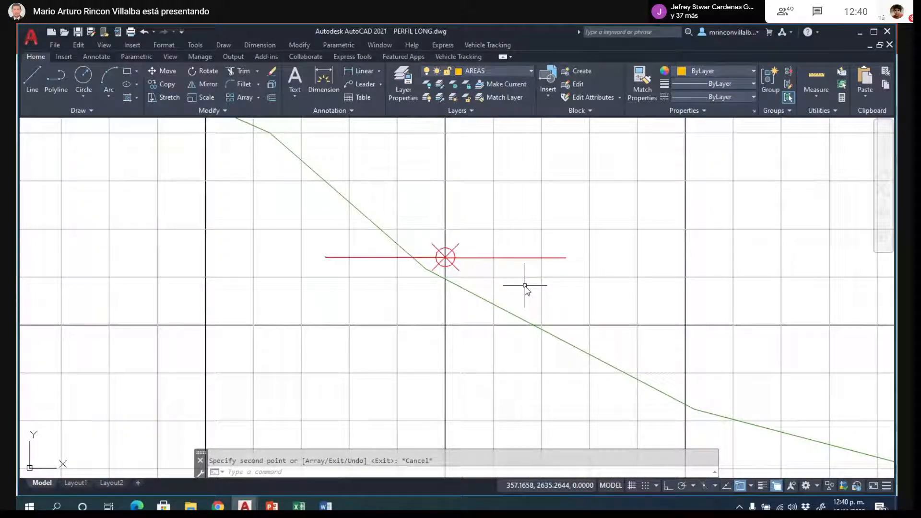
type("o")
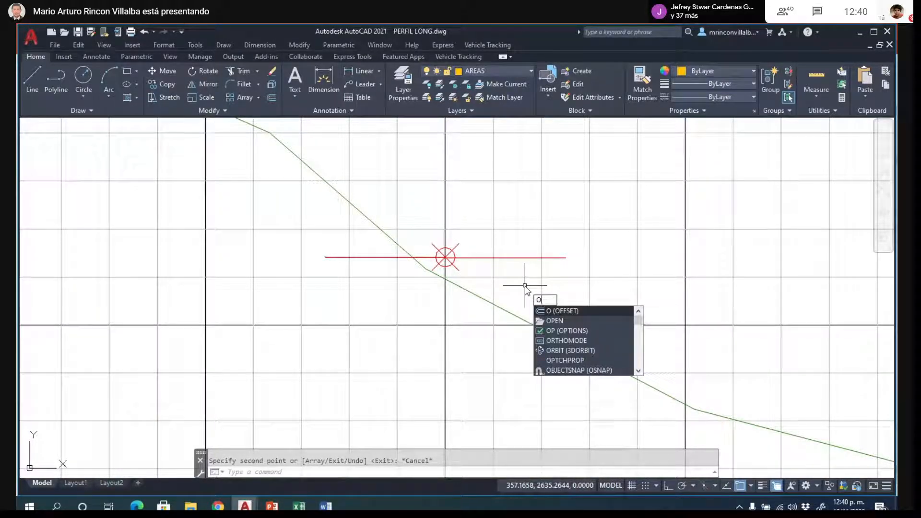
key("Return")
key("Return")
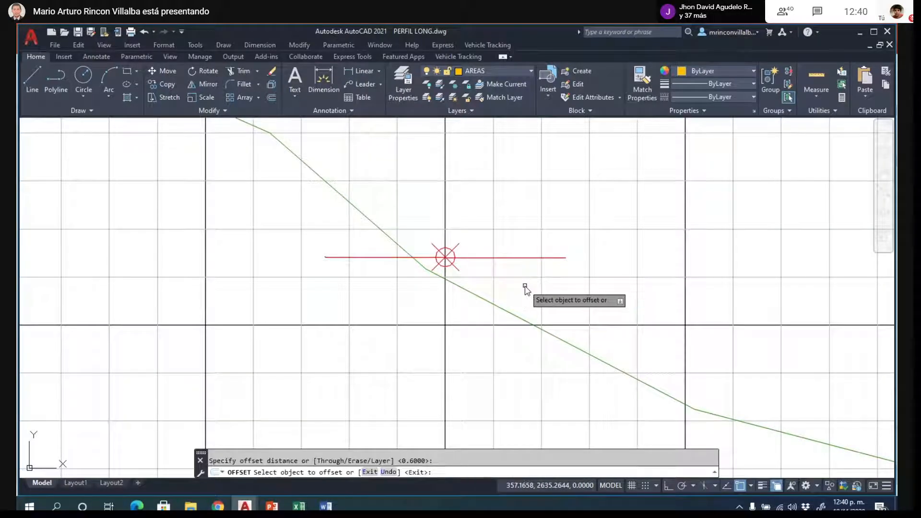
left_click(519, 258)
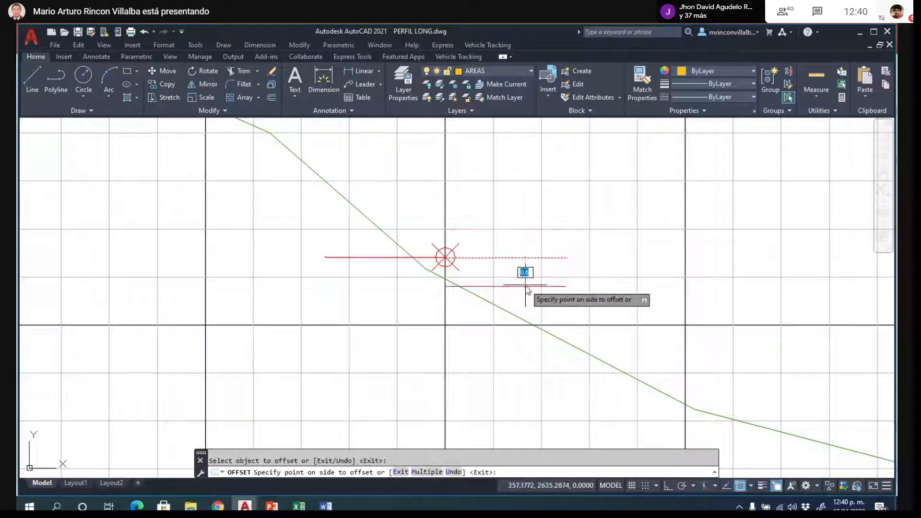
left_click(527, 289)
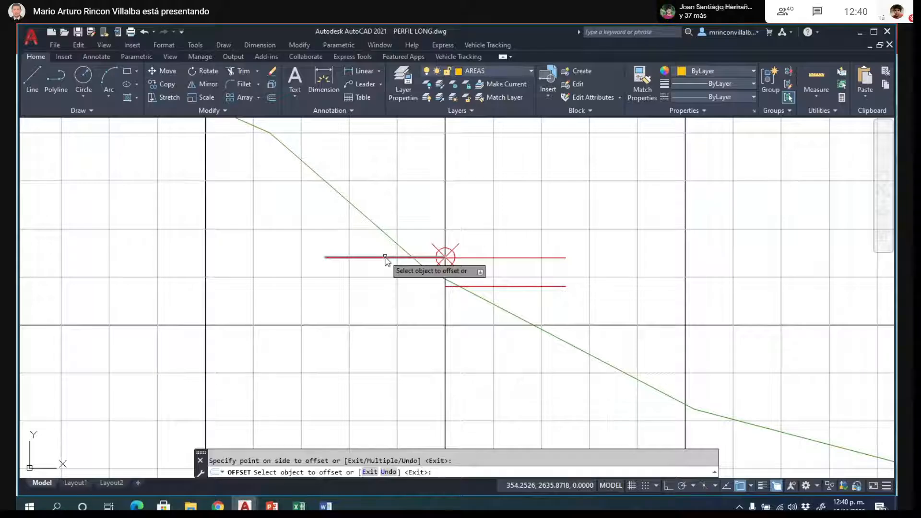
key("Escape")
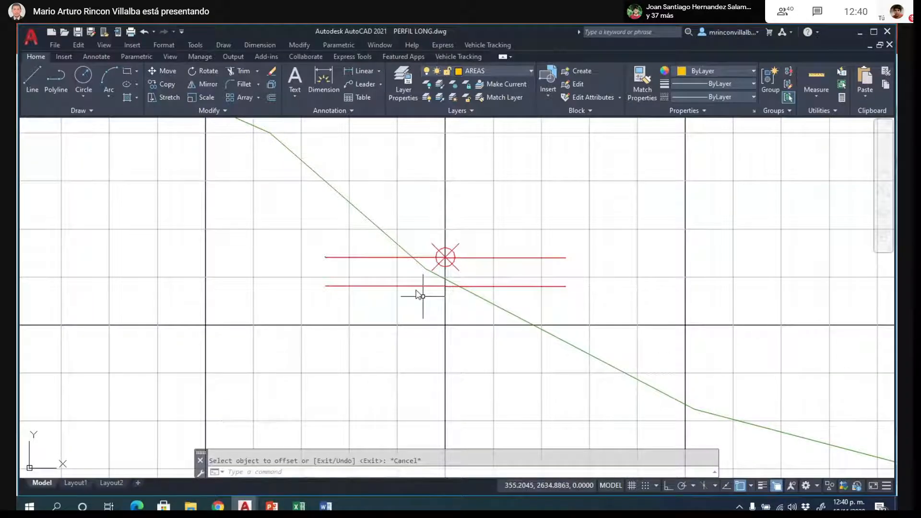
- Erase the misaligned right half of the red line and the two offset lines below
scroll(401, 265, "up", 4)
scroll(524, 250, "up", 4)
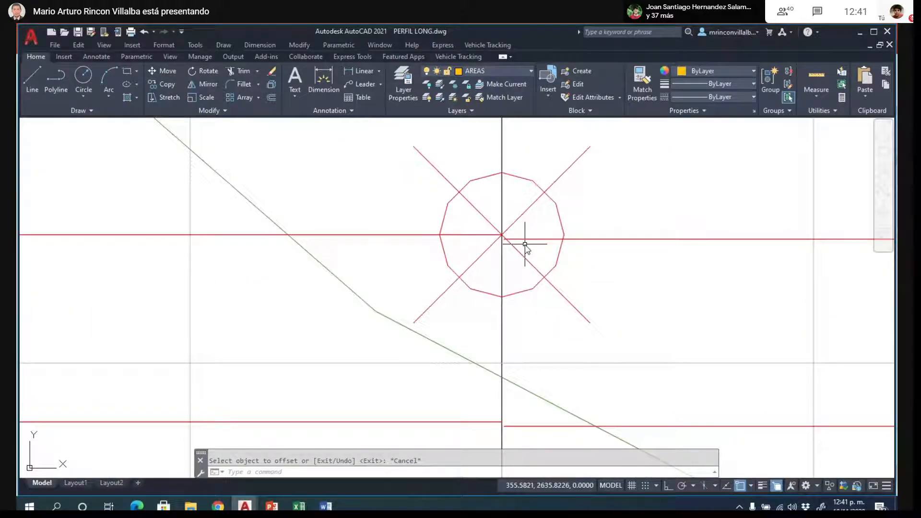
left_click(525, 240)
left_click(523, 426)
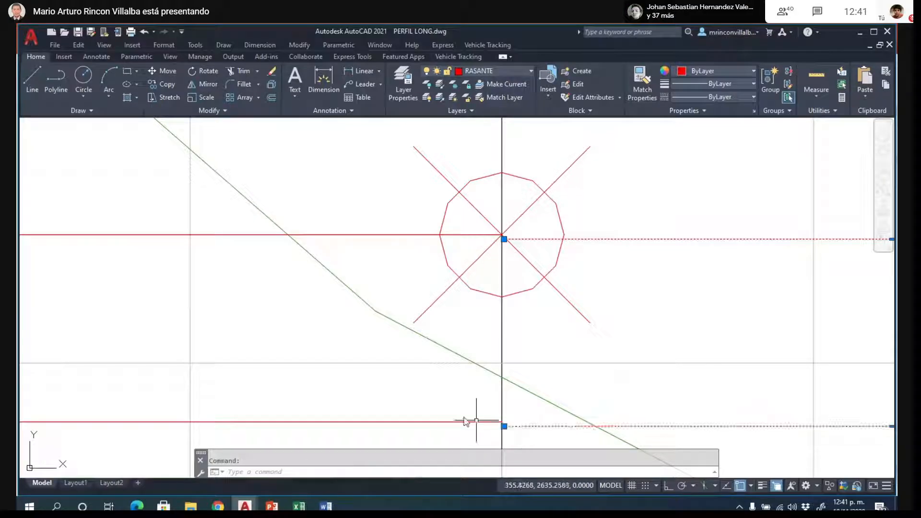
left_click(457, 422)
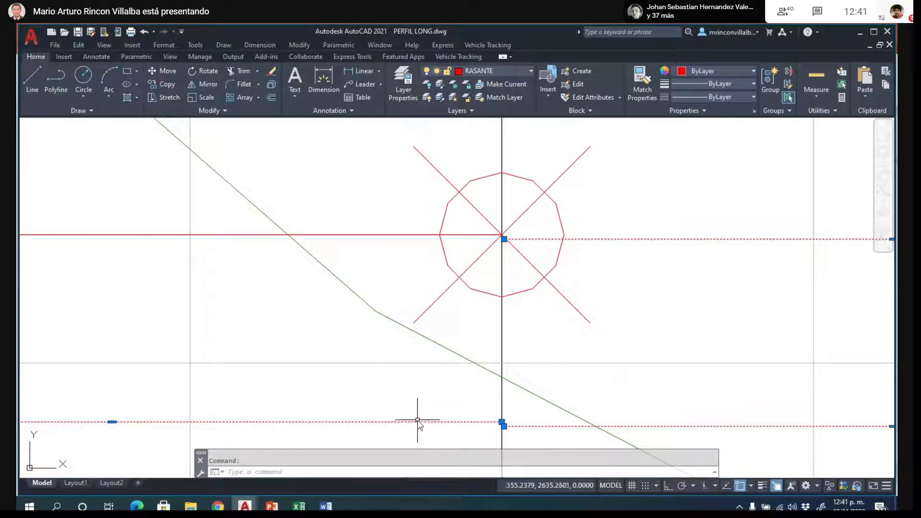
key("Delete")
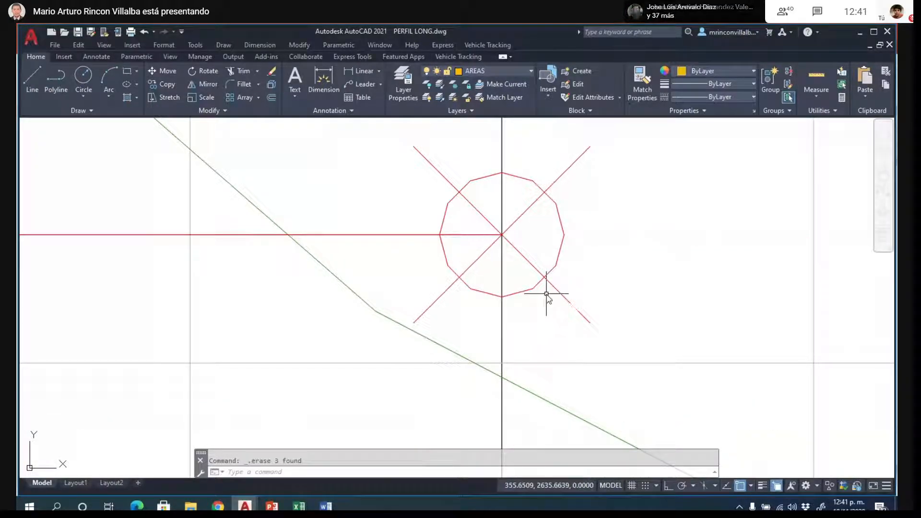
- Copy the left red grade line from its exact left endpoint to the centre of the axis marker, forming the right half
type("co")
key("Return")
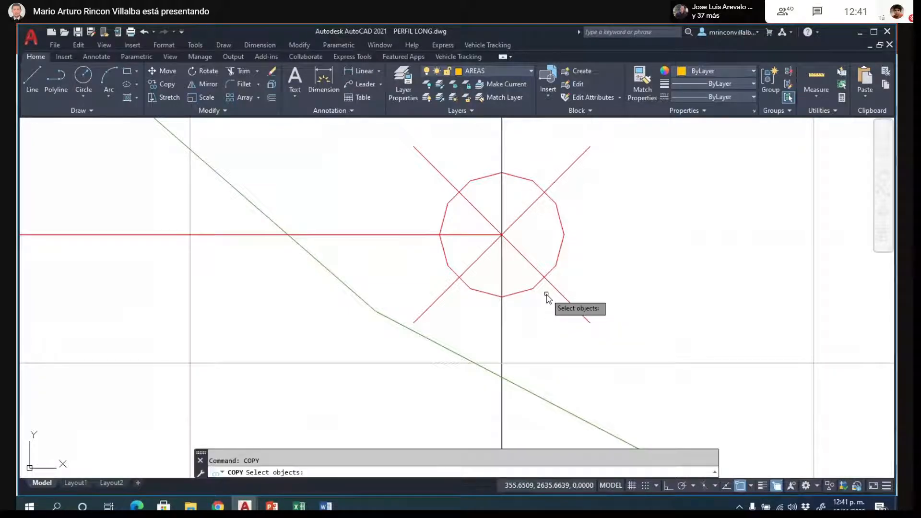
left_click(364, 235)
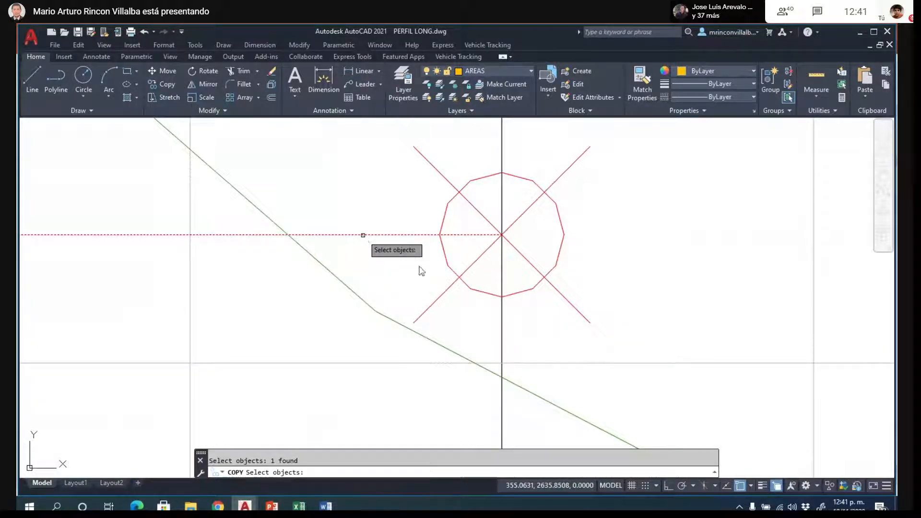
key("Return")
scroll(535, 273, "down", 3)
scroll(221, 257, "up", 6)
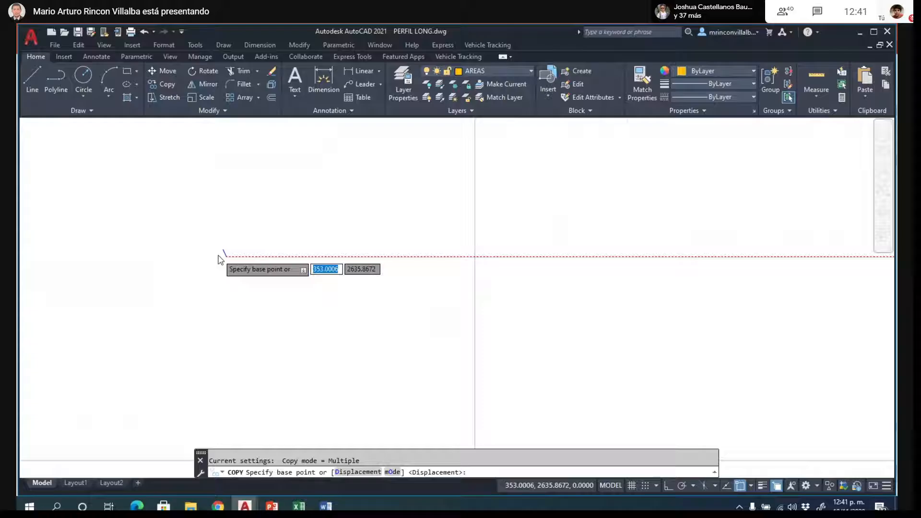
scroll(219, 257, "up", 1)
left_click(230, 257)
scroll(162, 298, "down", 3)
scroll(667, 279, "up", 6)
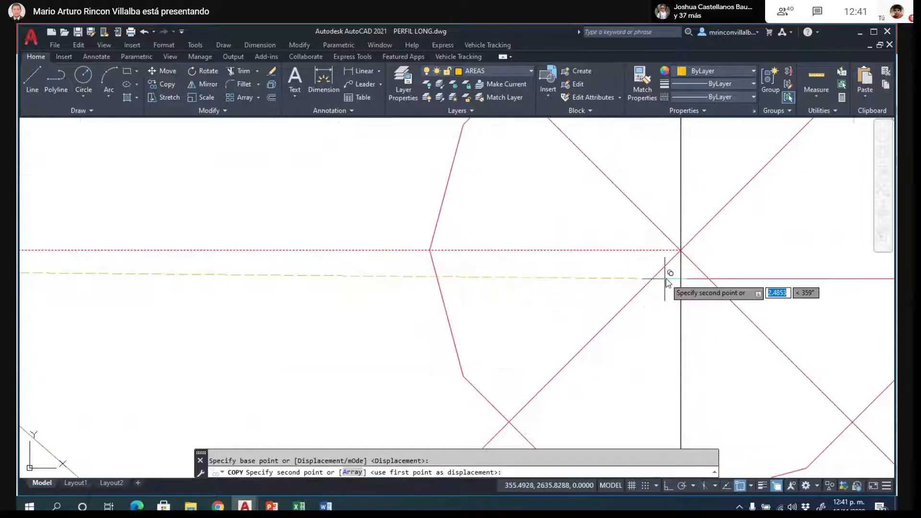
left_click(681, 251)
scroll(692, 264, "down", 2)
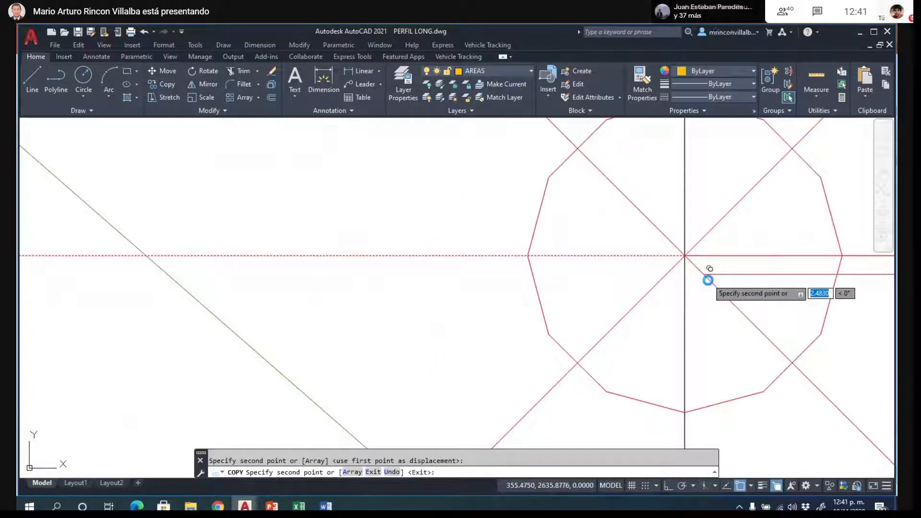
key("Escape")
- Erase the small blue line fragment at the left end of the red grade line
scroll(532, 280, "down", 6)
left_click(191, 222)
left_click(266, 317)
key("Delete")
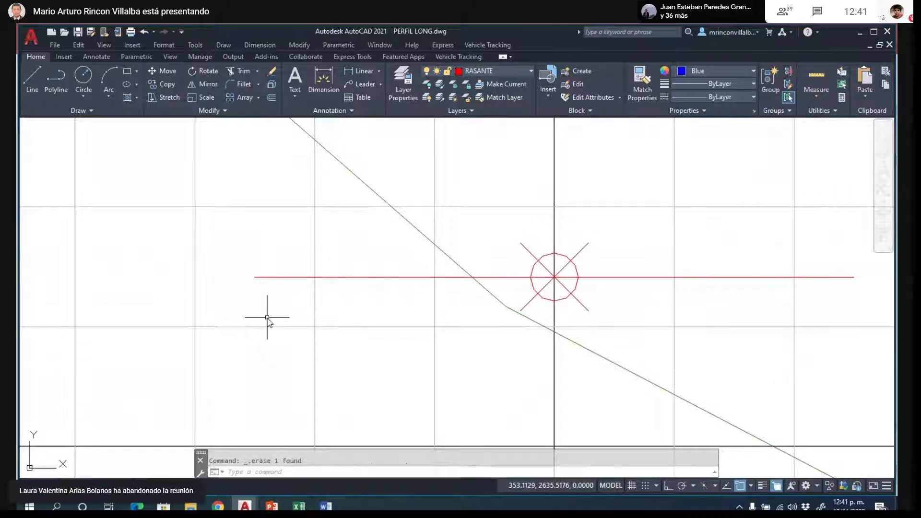
- Offset the left and right halves of the rebuilt red grade line downward by 0.6
scroll(288, 297, "down", 4)
scroll(326, 276, "up", 2)
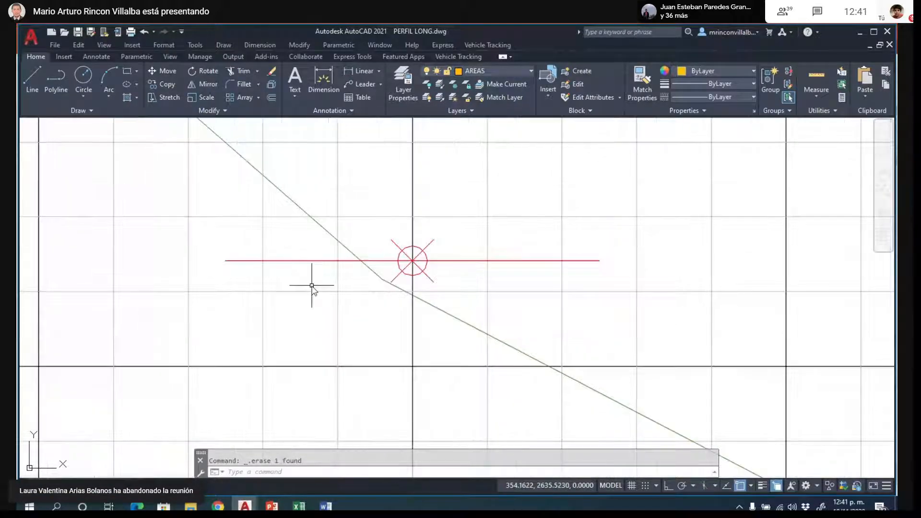
type("o")
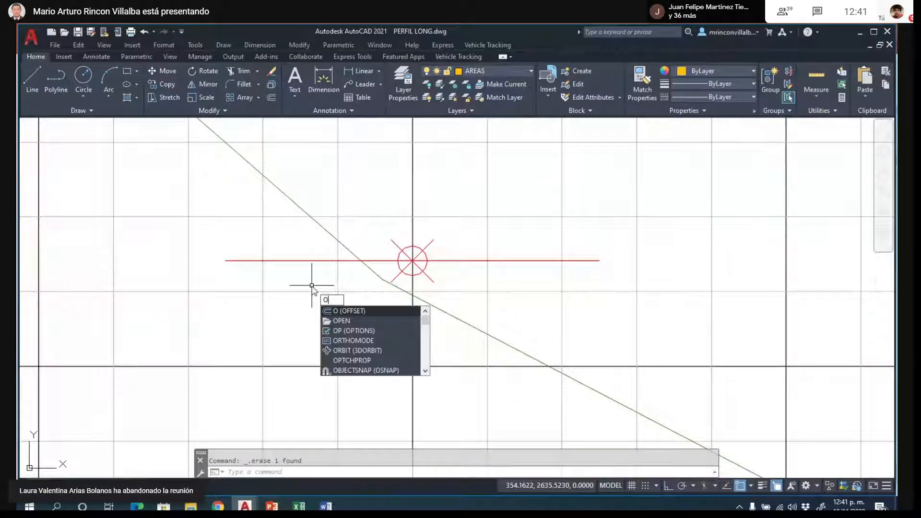
key("Return")
key("Return")
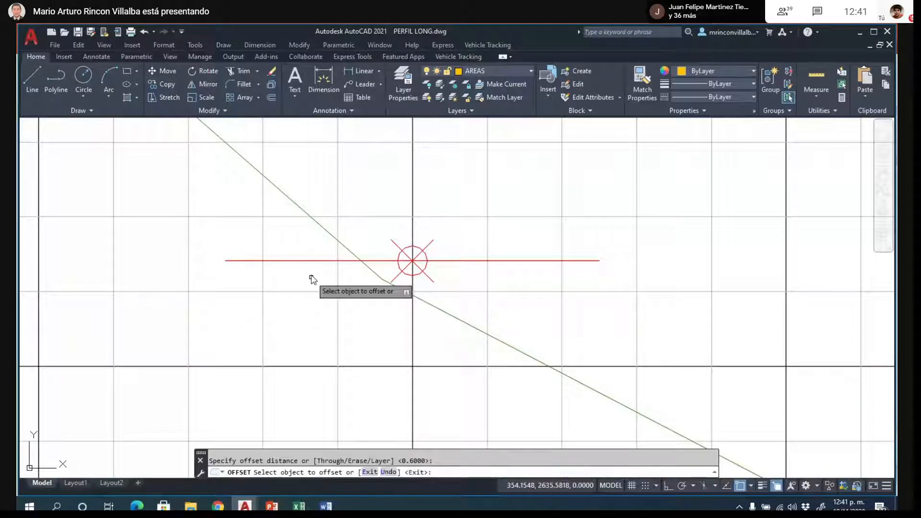
left_click(313, 260)
left_click(311, 310)
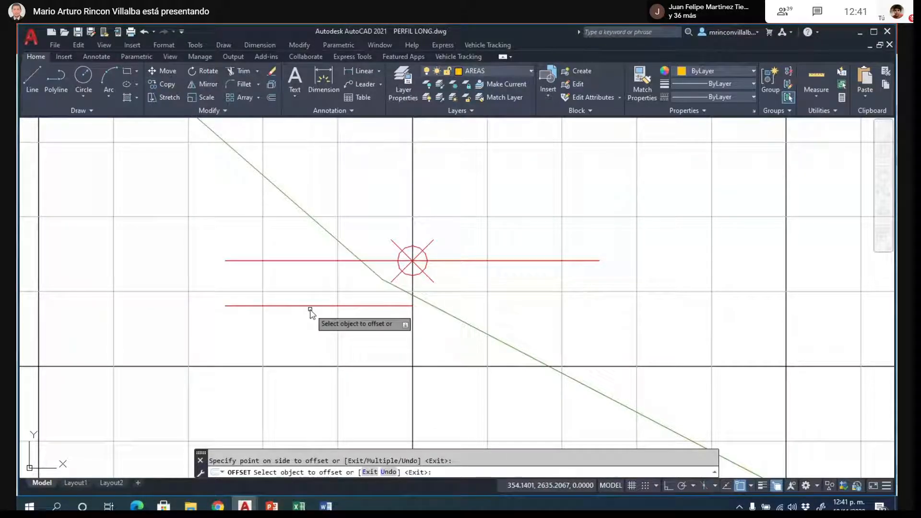
left_click(531, 260)
left_click(527, 282)
key("Escape")
scroll(600, 289, "down", 2)
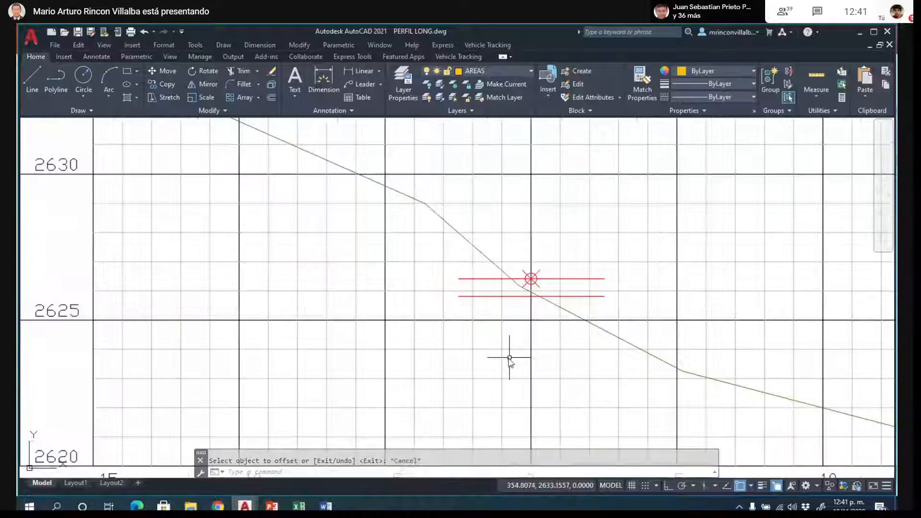
- Draw a vertical polyline joining the left endpoints of the red grade line and its lower offset
scroll(481, 304, "up", 1)
type("pl")
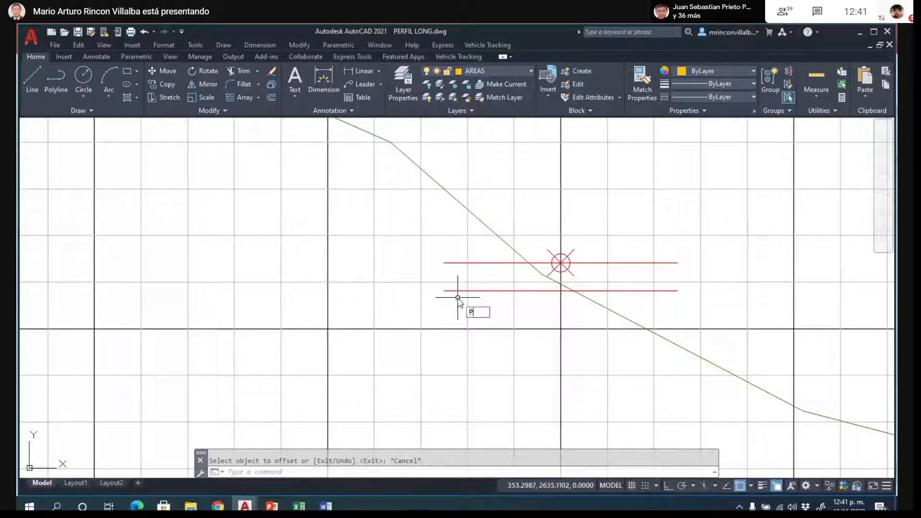
key("Return")
left_click(445, 263)
left_click(448, 291)
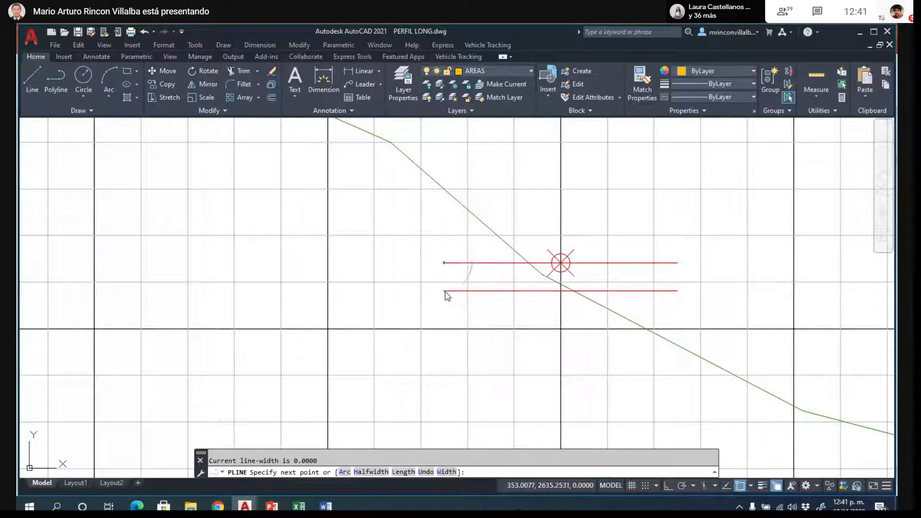
key("Escape")
type("PL")
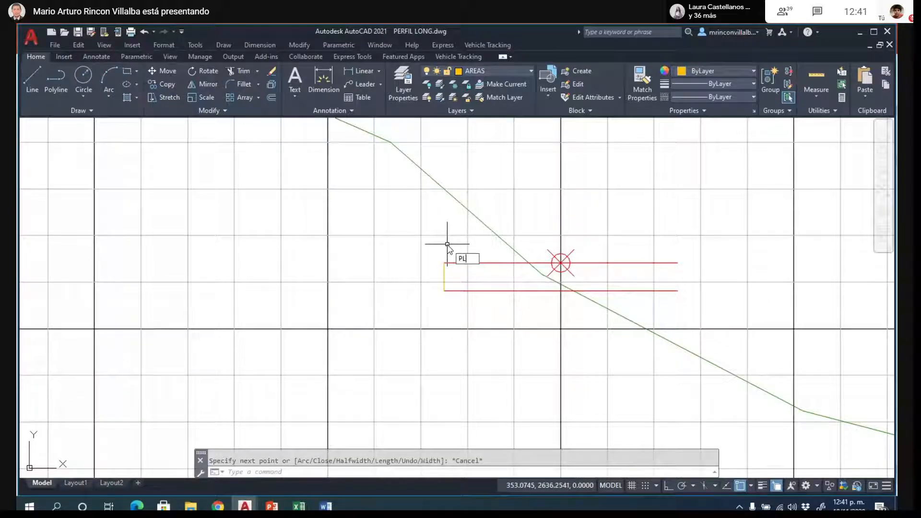
key("Return")
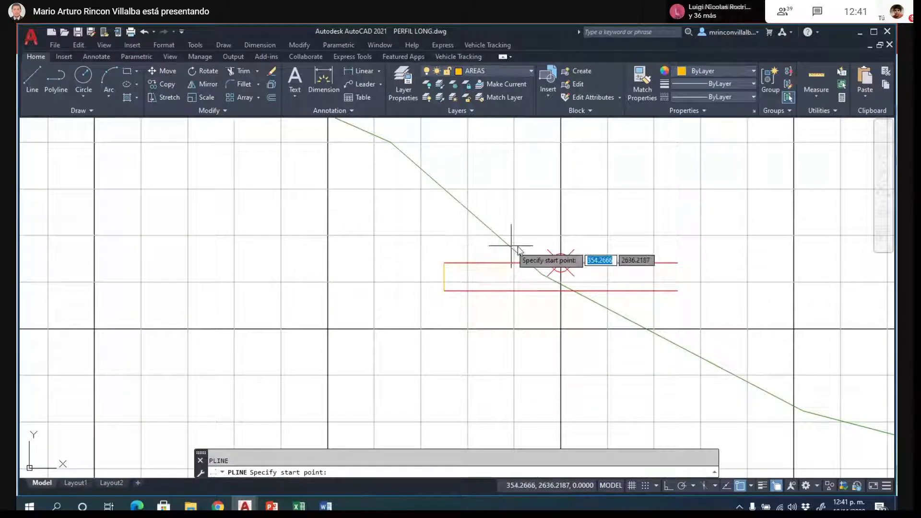
scroll(538, 266, "down", 2)
key("Escape")
- Copy the left blue cut-slope line from the section with the large orange-filled cut to the left endpoint of the steep section's grade line
scroll(537, 268, "down", 7)
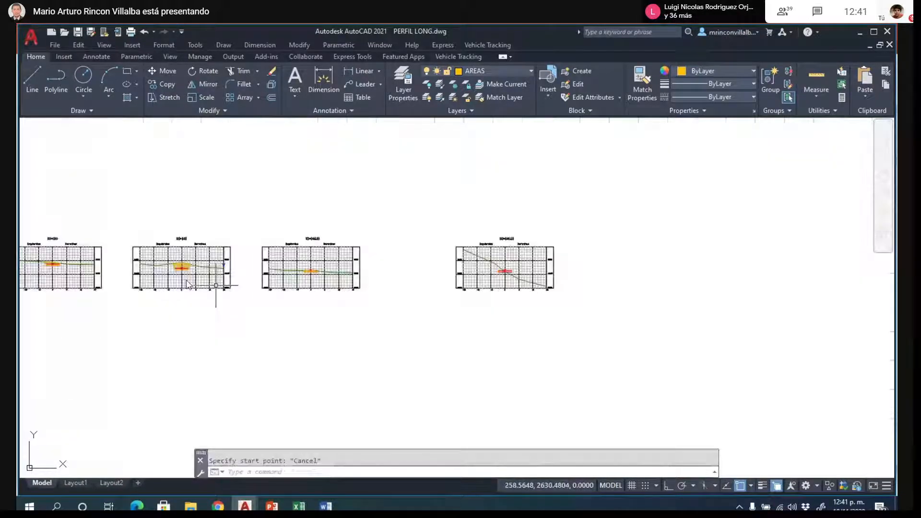
scroll(178, 263, "up", 10)
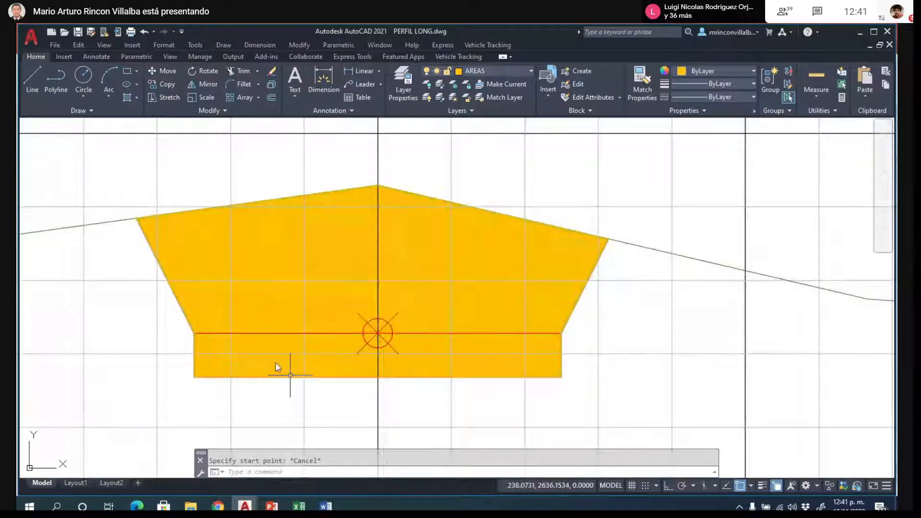
left_click(232, 323)
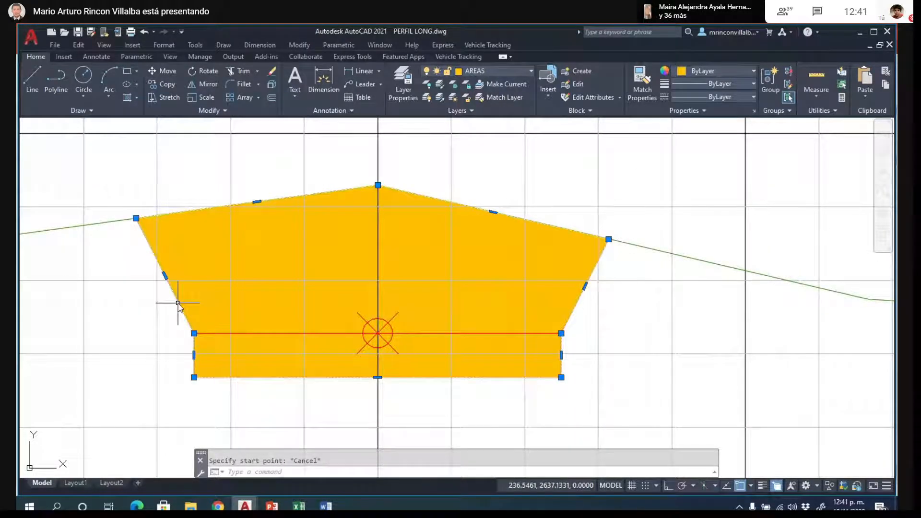
left_click(181, 313)
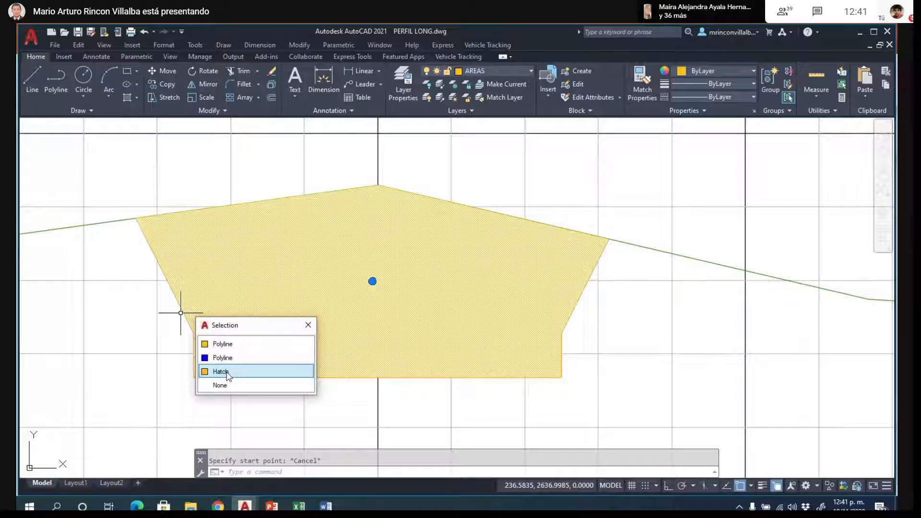
left_click(223, 358)
type("co")
key("Return")
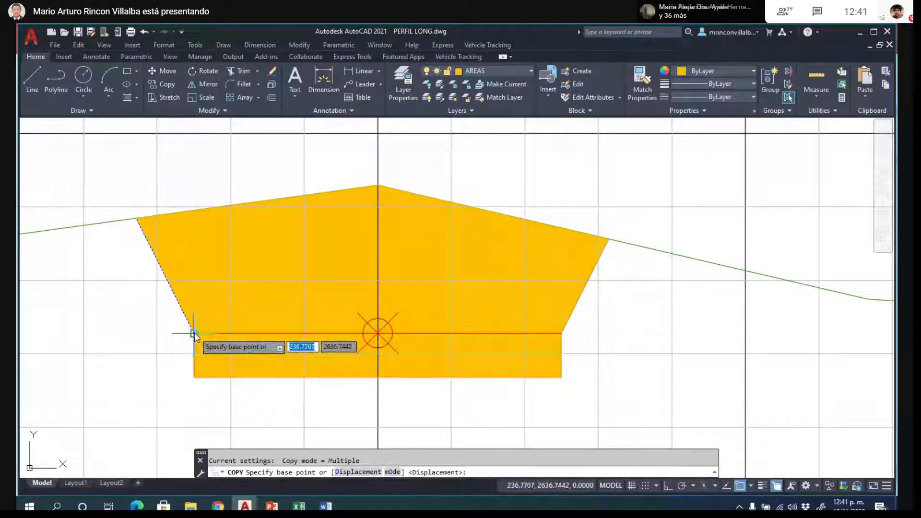
left_click(194, 333)
scroll(108, 326, "down", 8)
scroll(264, 300, "down", 3)
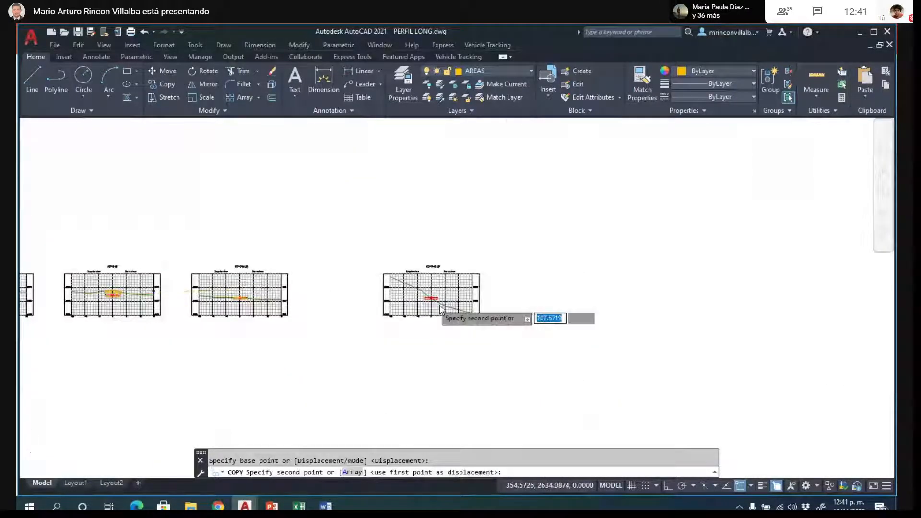
scroll(432, 298, "up", 15)
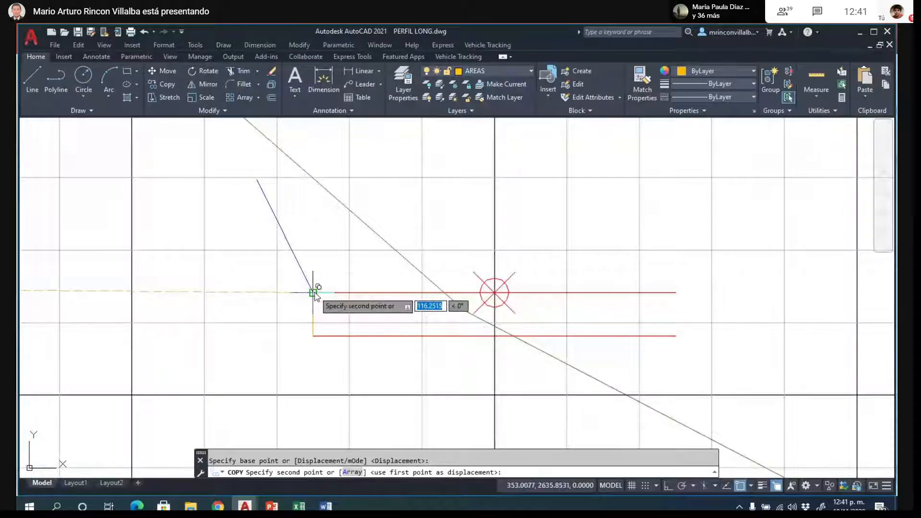
left_click(316, 290)
key("Escape")
- Extend the copied blue slope line upward to meet the terrain line
scroll(320, 370, "down", 2)
scroll(317, 371, "down", 2)
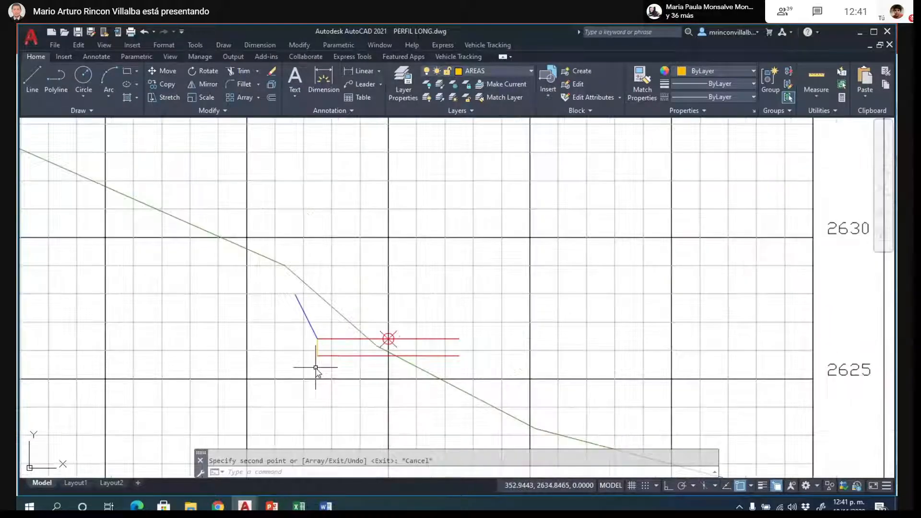
type("ex")
key("Return")
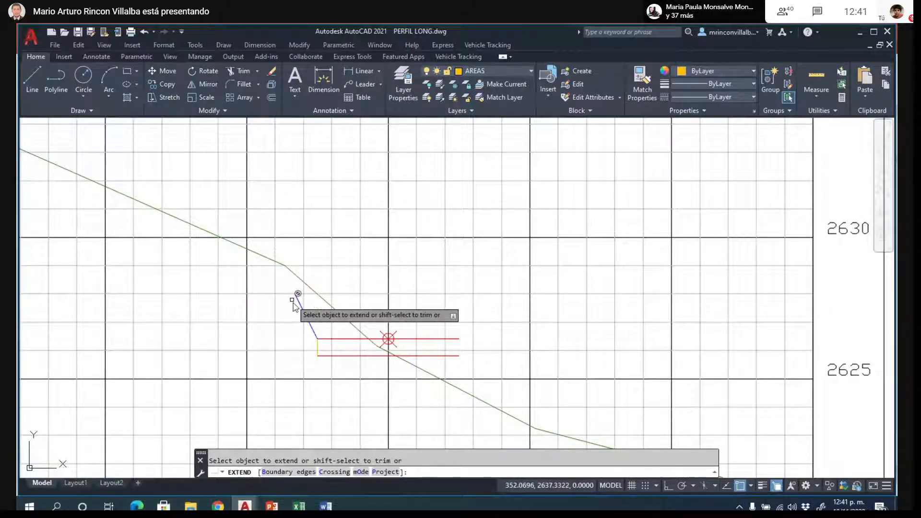
left_click(298, 303)
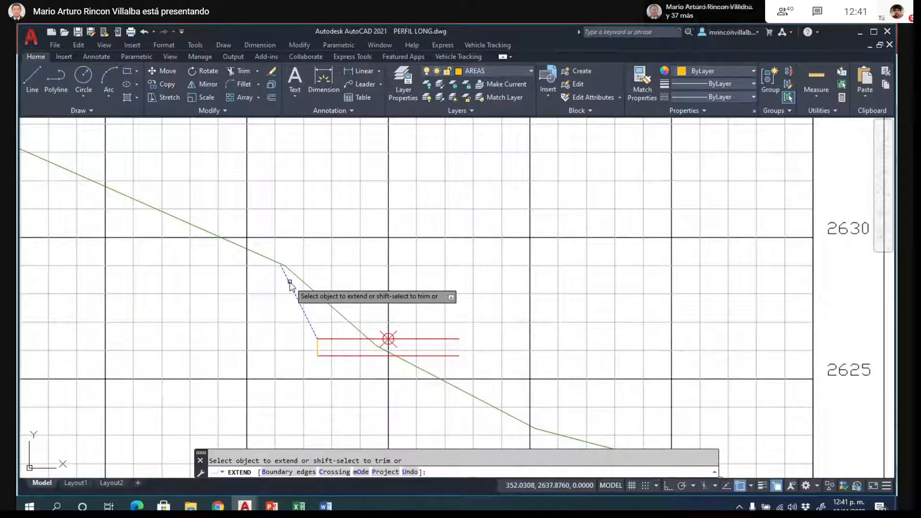
scroll(288, 271, "up", 3)
scroll(339, 172, "down", 3)
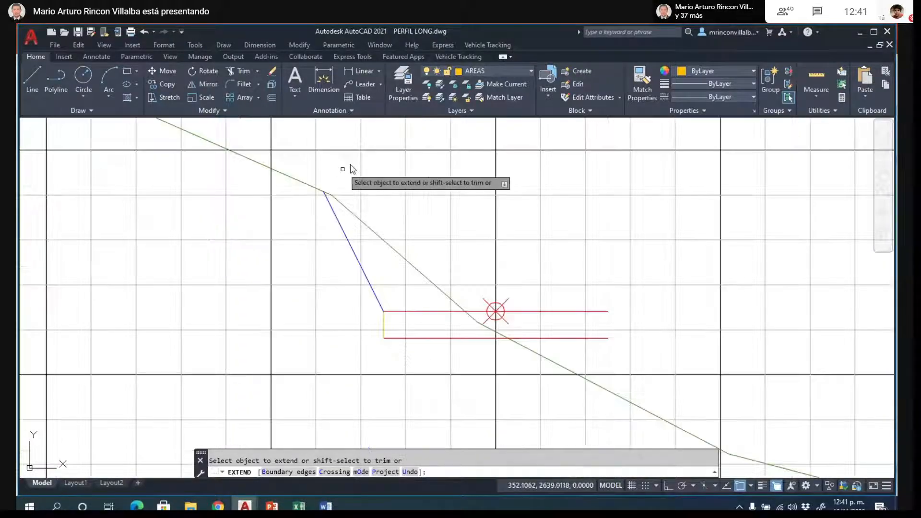
key("Escape")
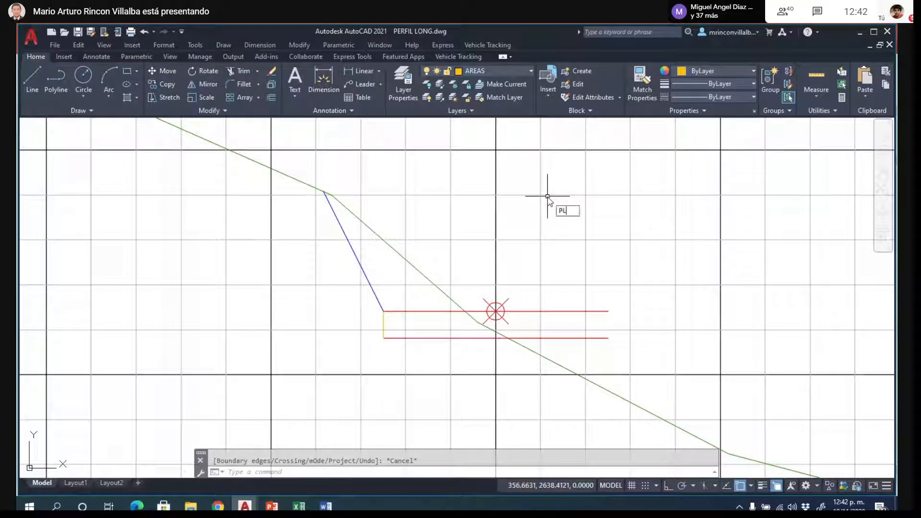
- Start a polyline at the top of the blue slope and trace the terrain through its next two vertices toward the axis
key("Return")
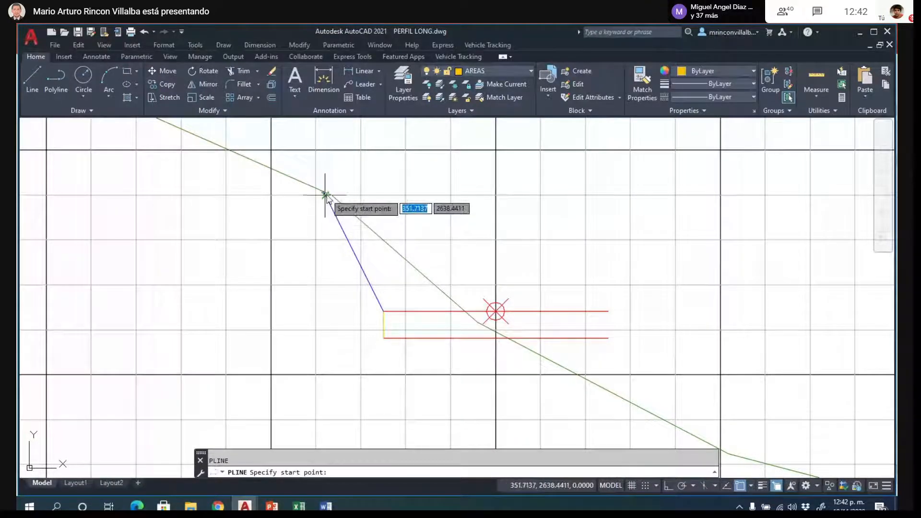
scroll(326, 196, "up", 3)
left_click(305, 186)
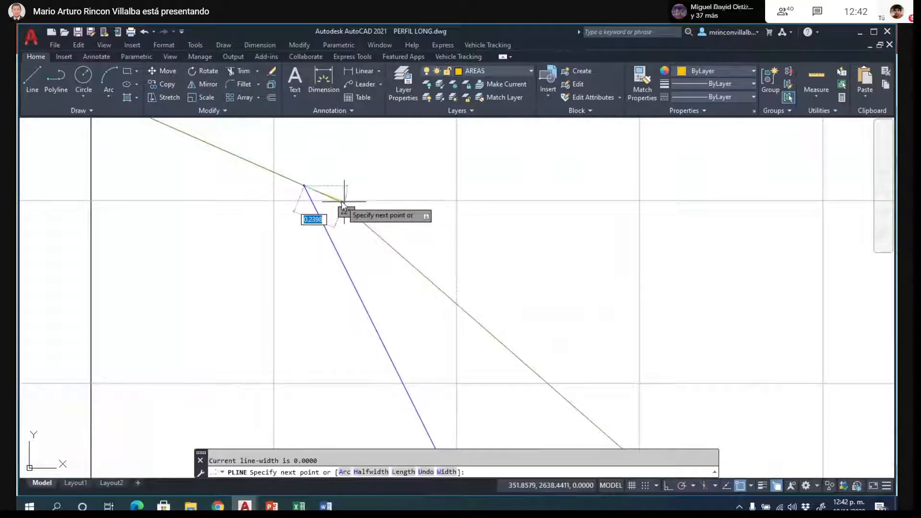
left_click(344, 203)
scroll(364, 144, "down", 2)
scroll(496, 273, "down", 2)
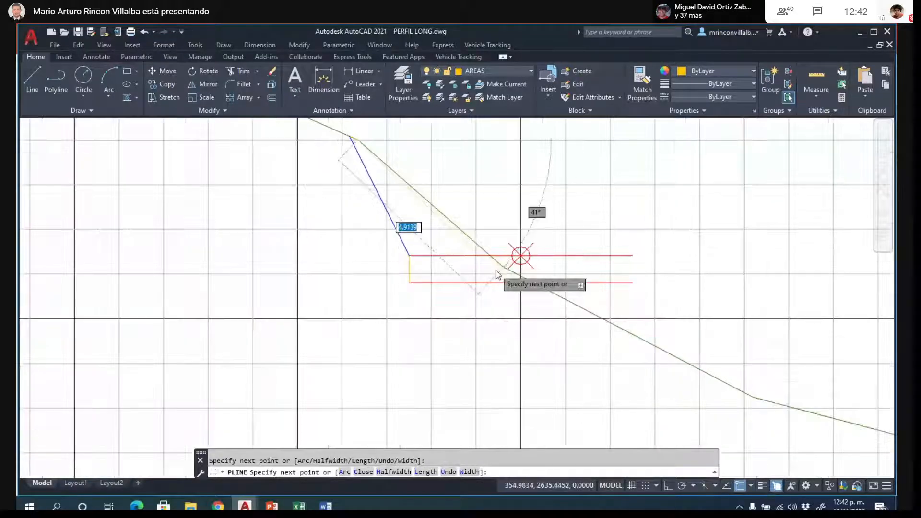
scroll(499, 274, "up", 8)
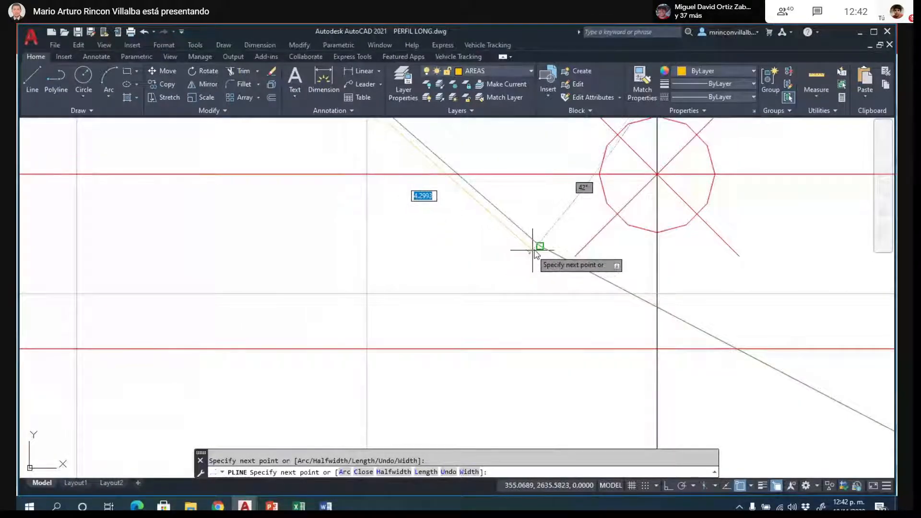
left_click(539, 247)
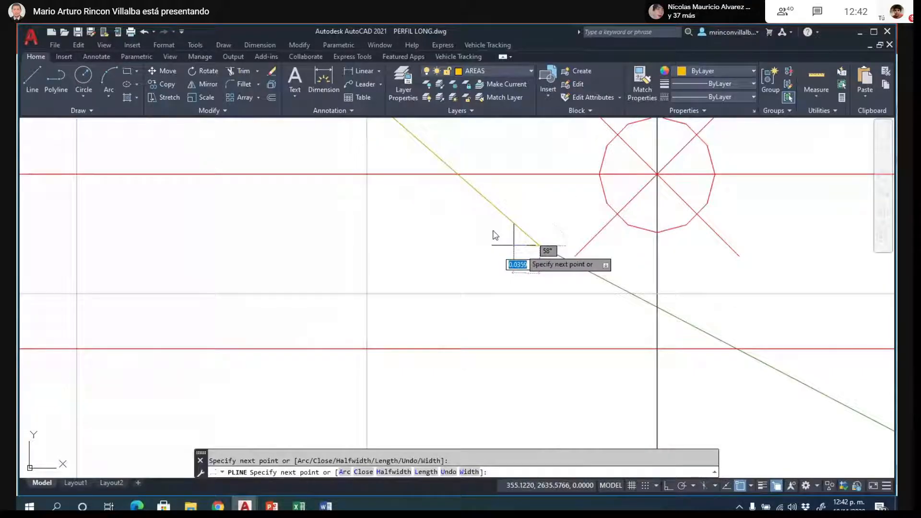
- Continue the polyline to the terrain's intersection with the lower red line, back along that line, and up to the grade line's left end
scroll(480, 225, "down", 4)
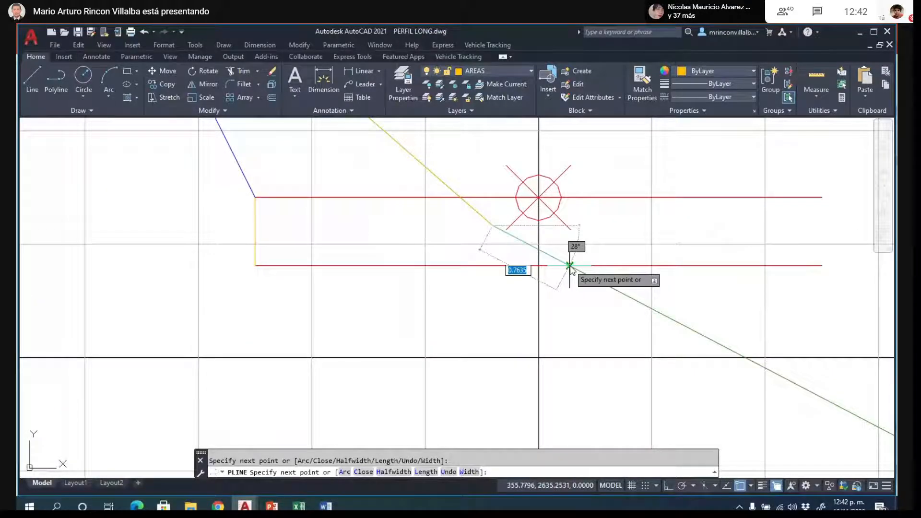
left_click(569, 265)
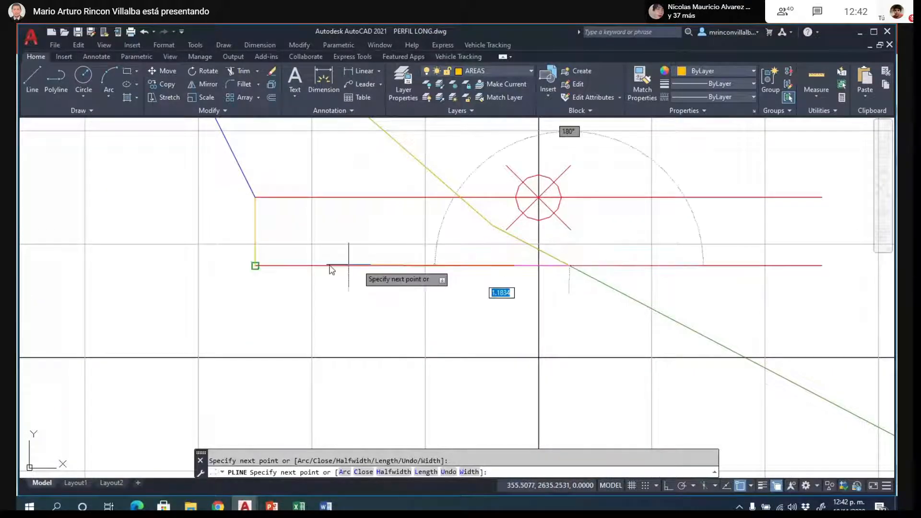
left_click(256, 266)
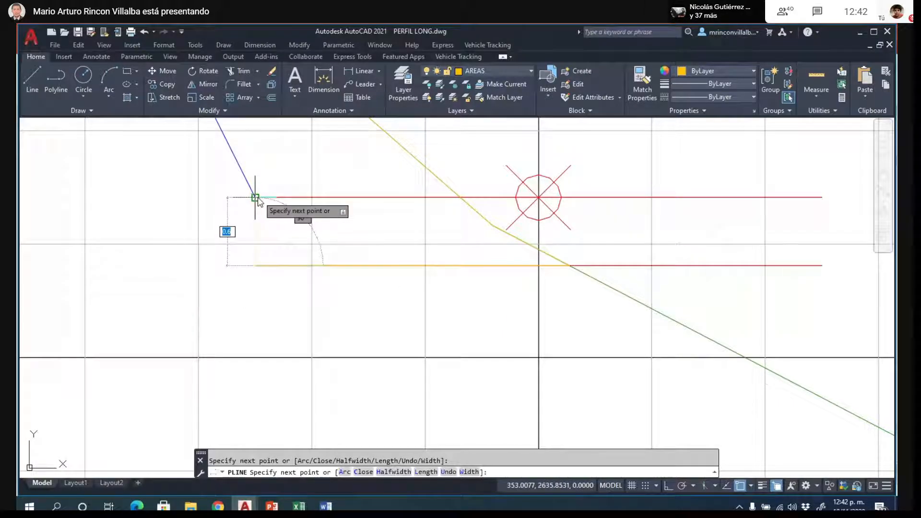
left_click(256, 198)
key("Return")
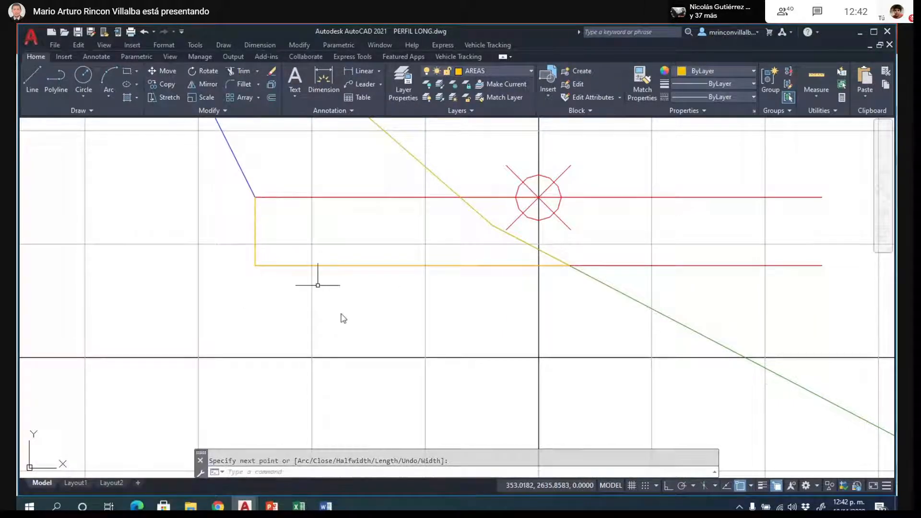
scroll(353, 331, "down", 4)
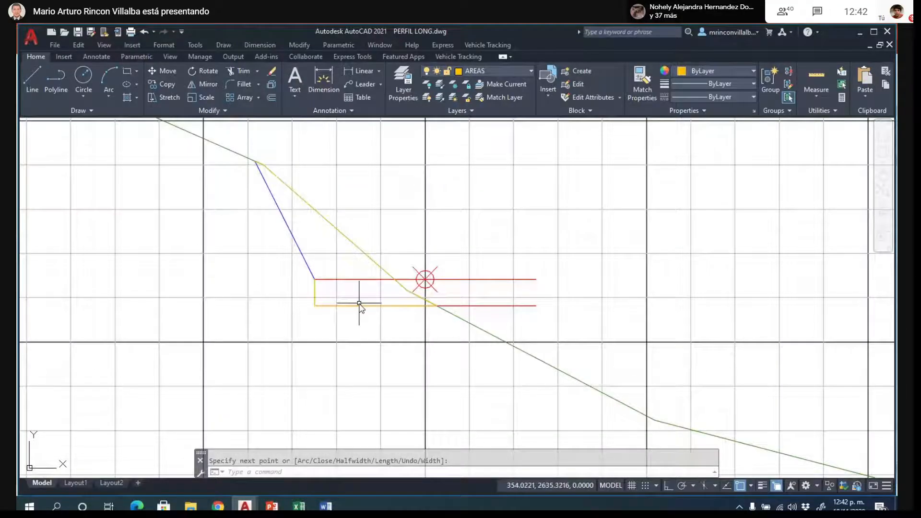
left_click(360, 305)
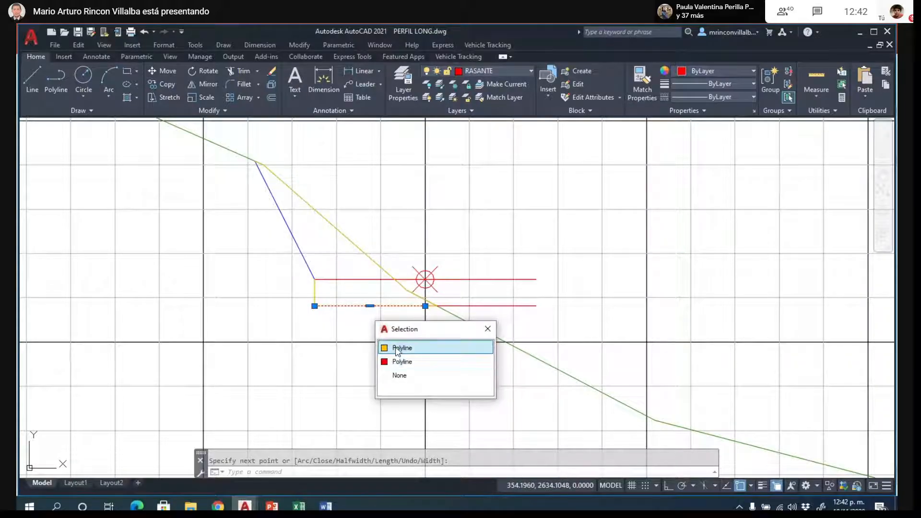
left_click(329, 315)
key("Escape")
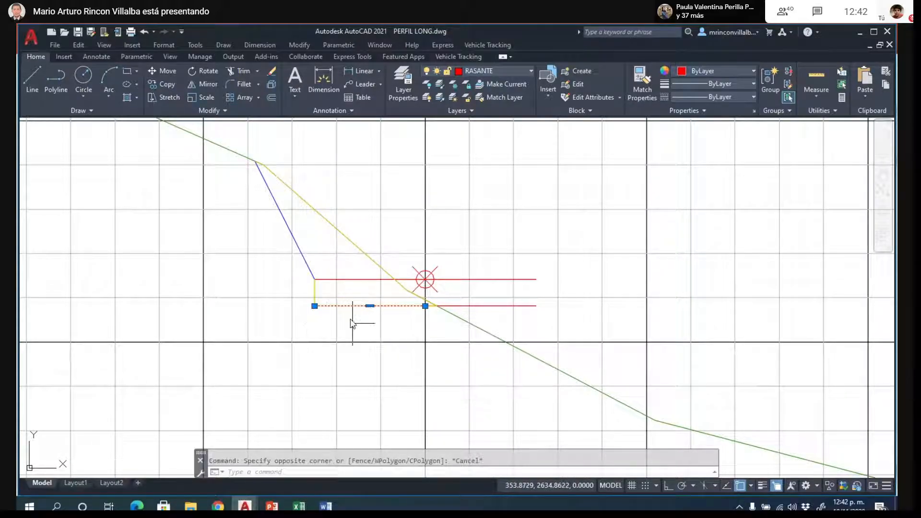
left_click(367, 250)
left_click(357, 249)
key("Escape")
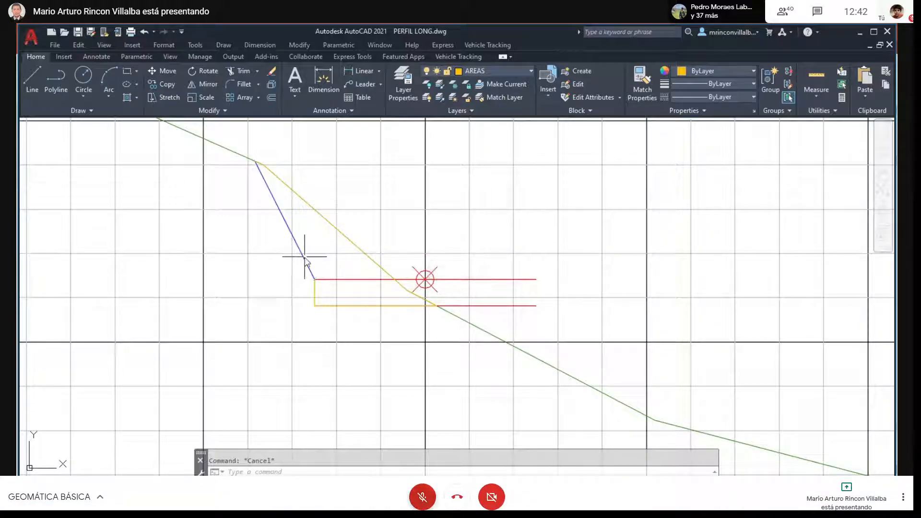
left_click(304, 261)
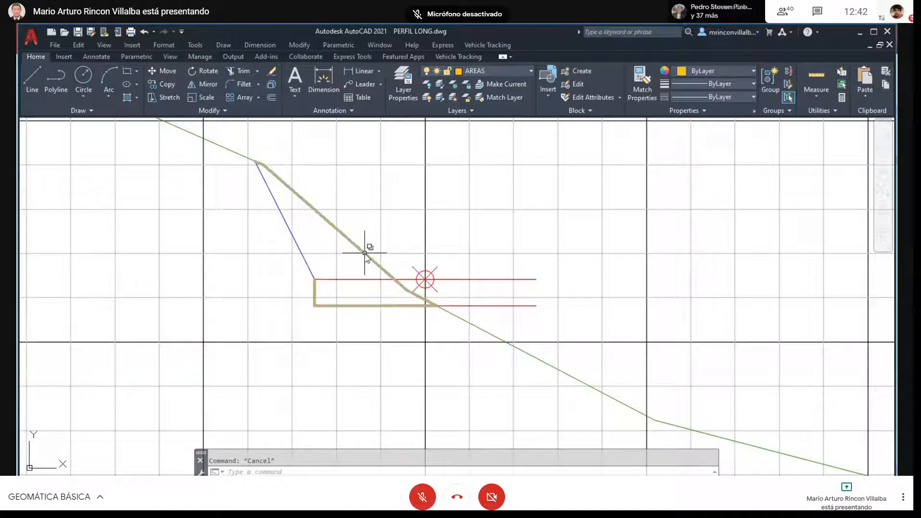
- Select the cut-area outline from the overlapping polylines to check its boundary, and clear the selection
left_click(364, 253)
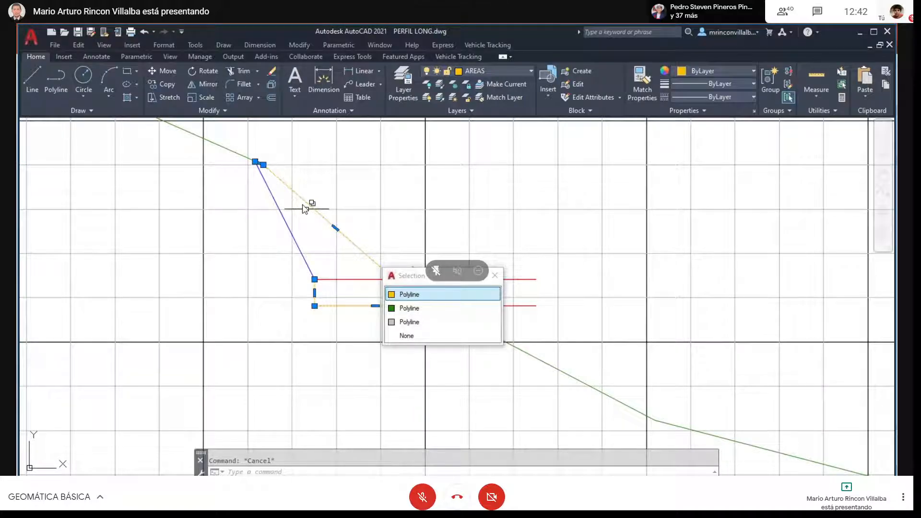
left_click(405, 295)
key("Escape")
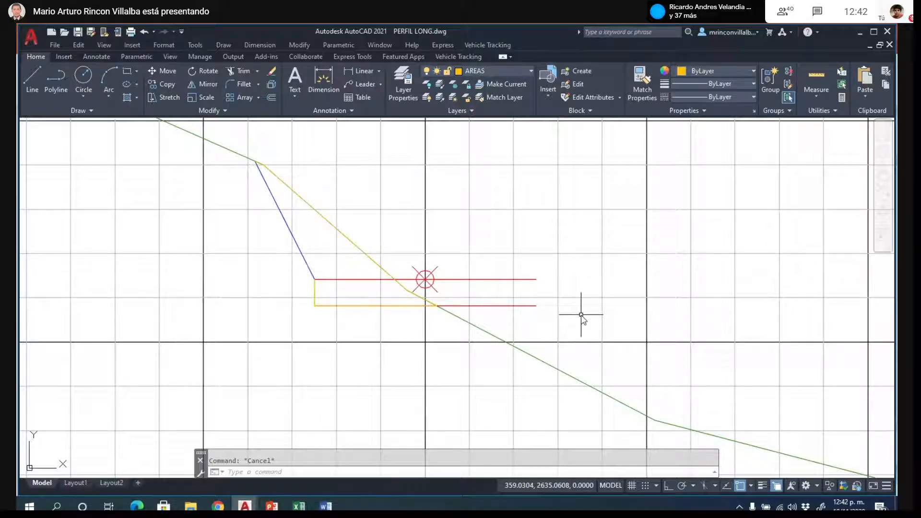
- Copy the right blue fill-slope line from section K0+010 to the right endpoint of the steep section's grade line
scroll(581, 316, "up", 2)
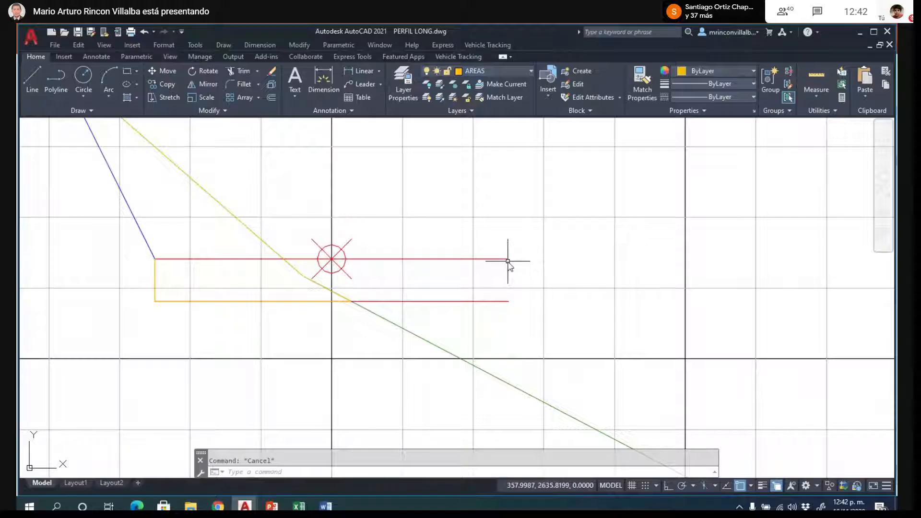
scroll(508, 261, "down", 6)
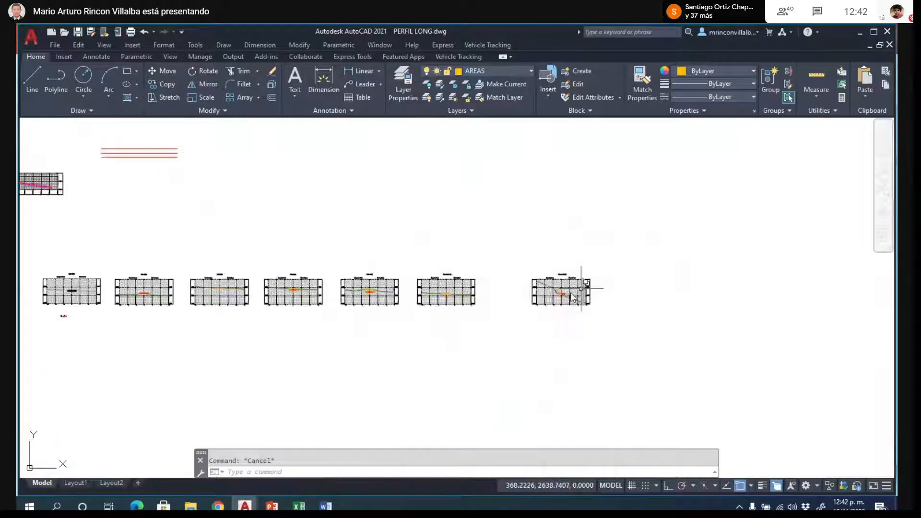
scroll(384, 308, "up", 5)
scroll(269, 284, "down", 5)
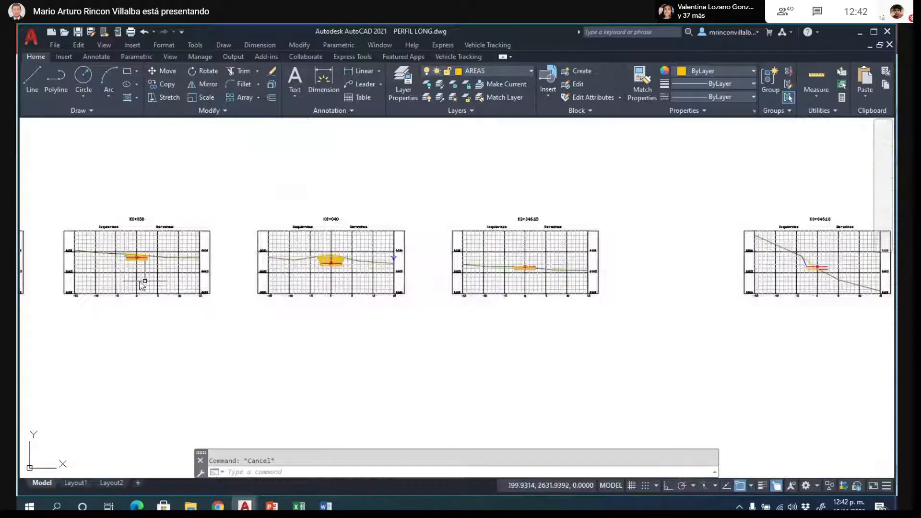
scroll(212, 255, "up", 3)
scroll(408, 256, "down", 4)
scroll(202, 251, "up", 6)
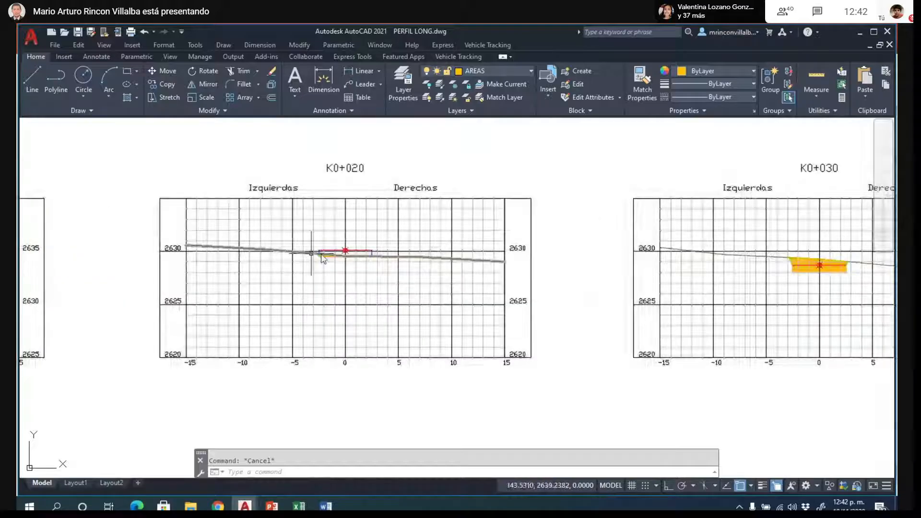
scroll(483, 264, "down", 2)
scroll(463, 273, "up", 8)
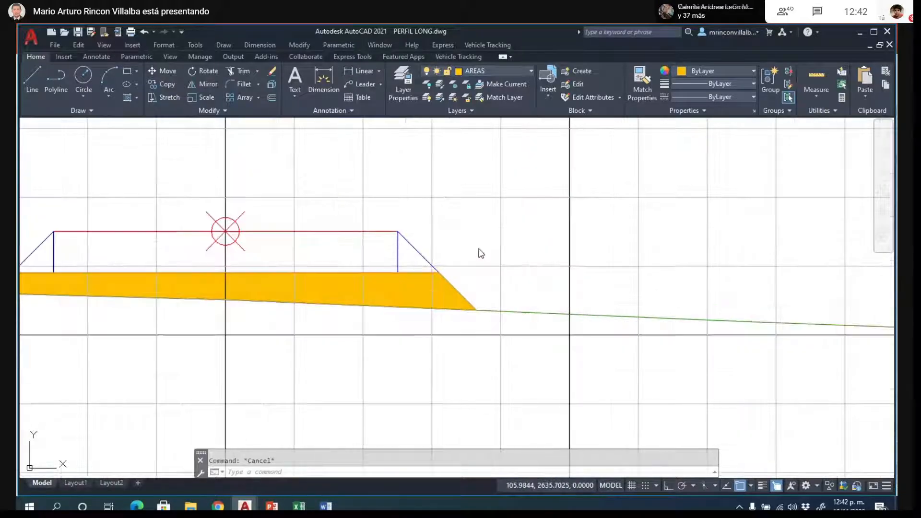
type("ct ")
type("o")
key("Return")
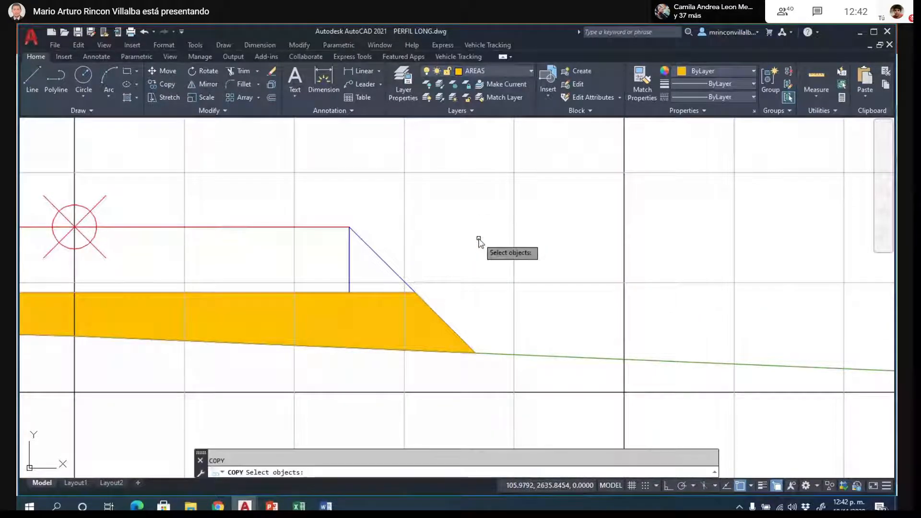
left_click(384, 261)
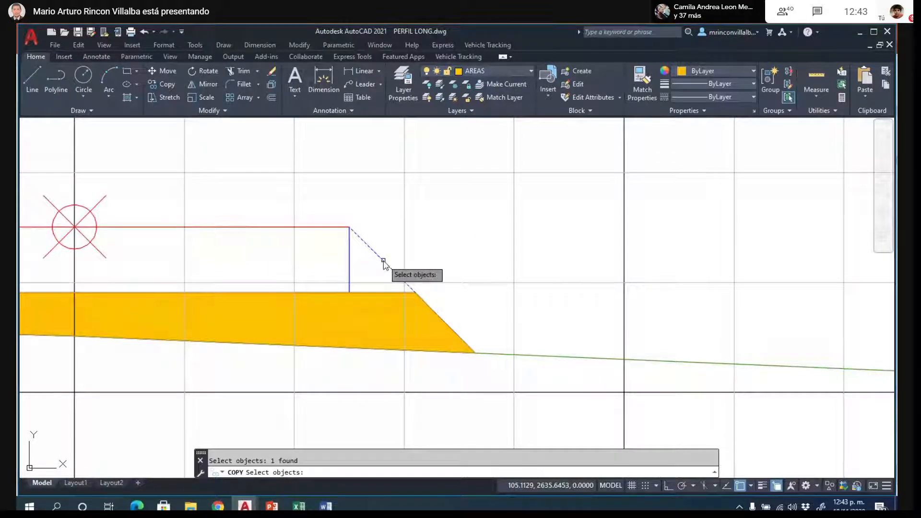
key("Return")
left_click(349, 227)
scroll(349, 226, "down", 8)
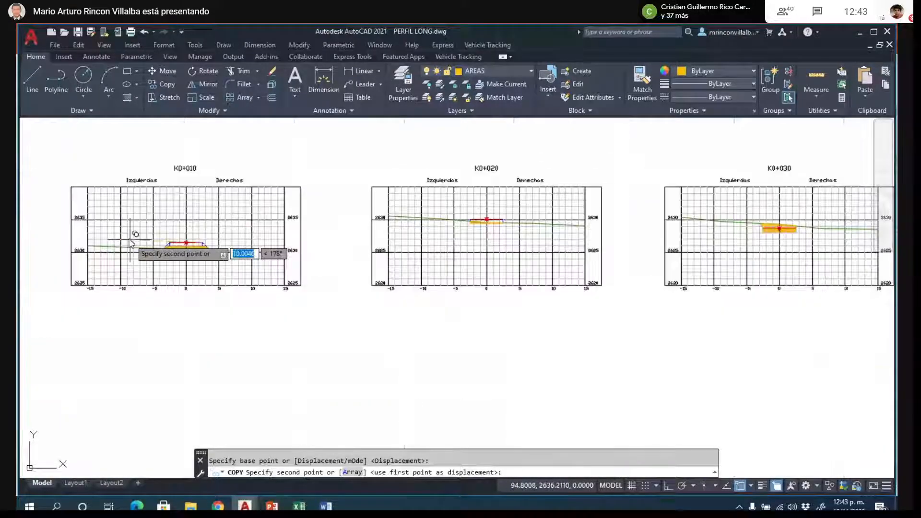
scroll(390, 246, "down", 2)
scroll(399, 243, "up", 10)
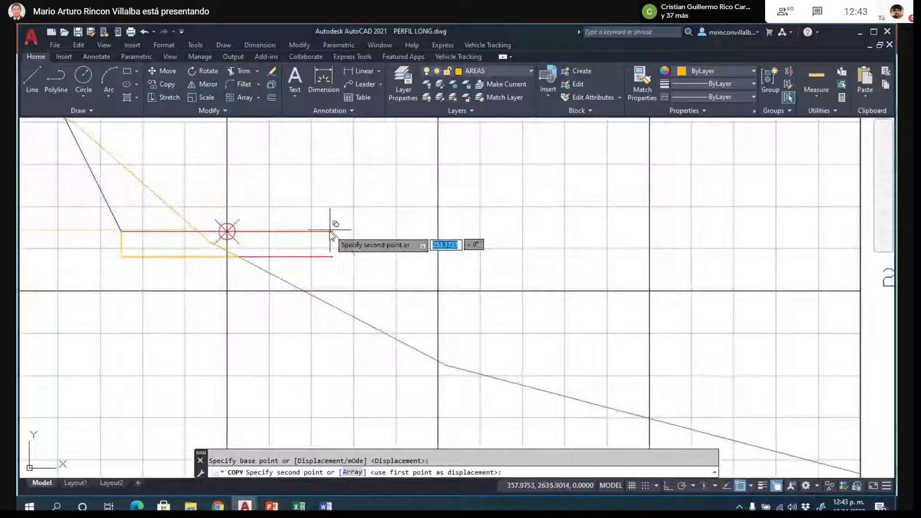
left_click(333, 232)
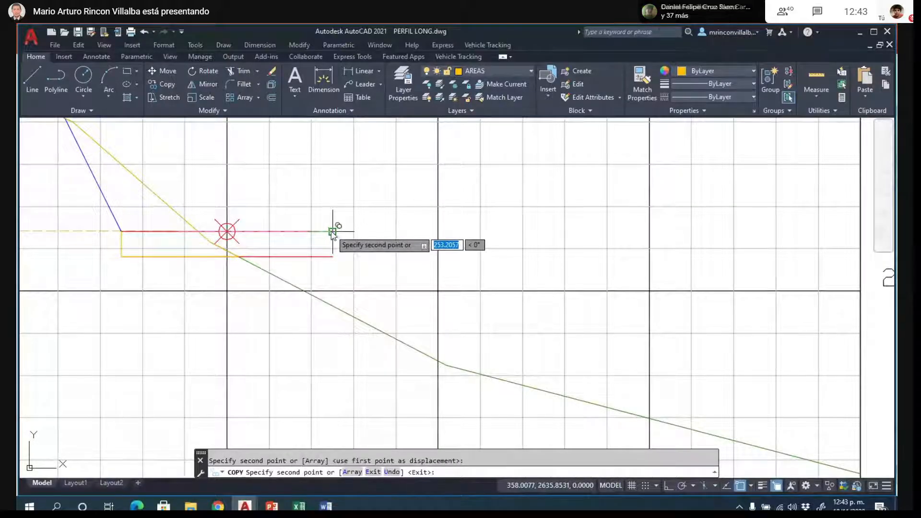
key("Escape")
- Extend the copied fill-slope line down past the grid lines until it meets the terrain line
type("ex")
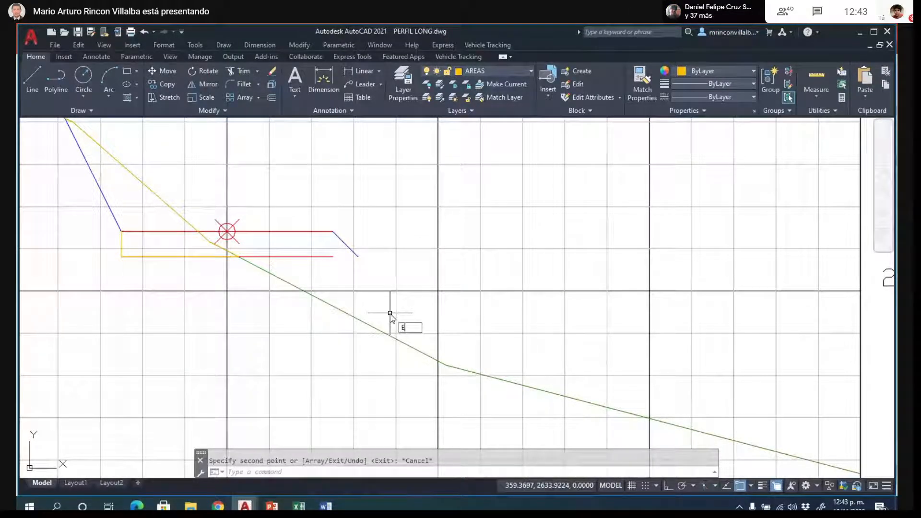
key("Return")
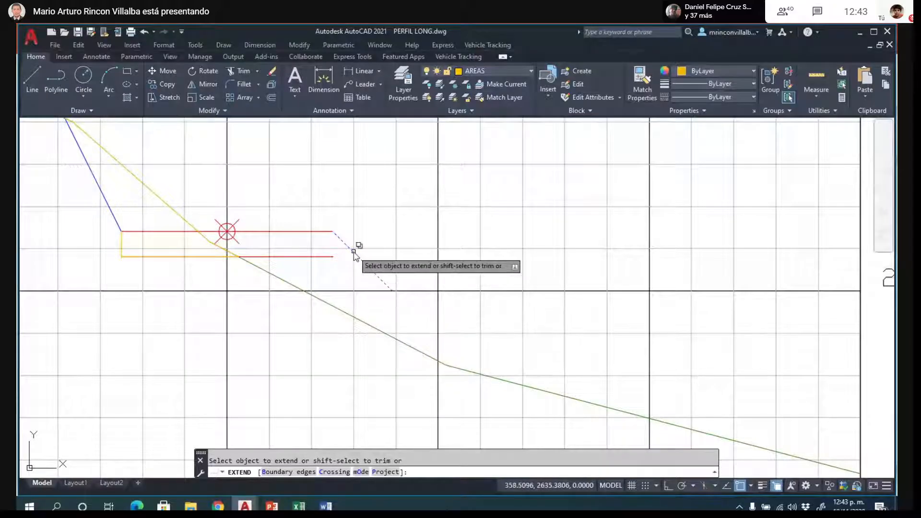
left_click(353, 252)
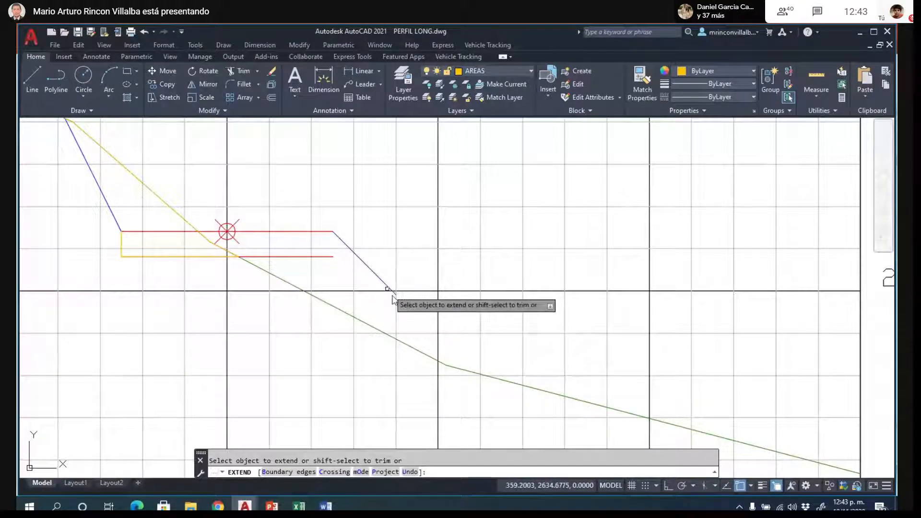
left_click(392, 291)
left_click(425, 330)
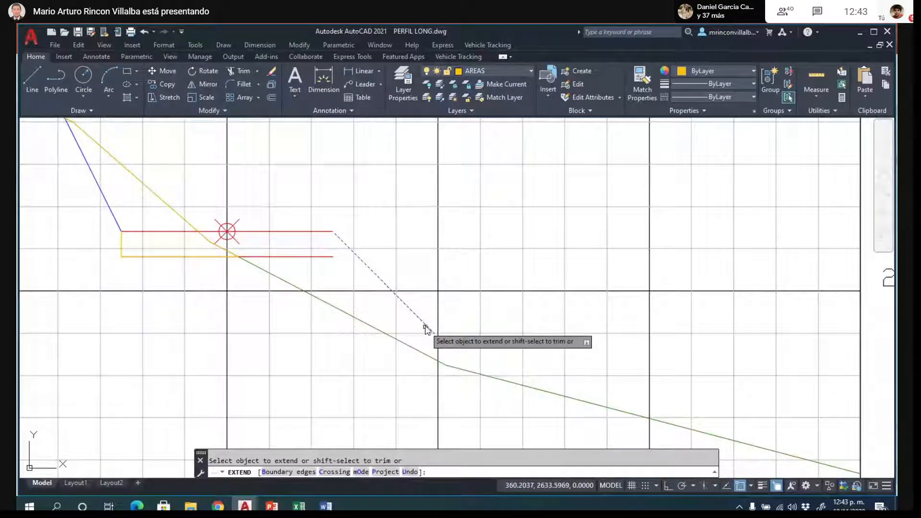
left_click(444, 343)
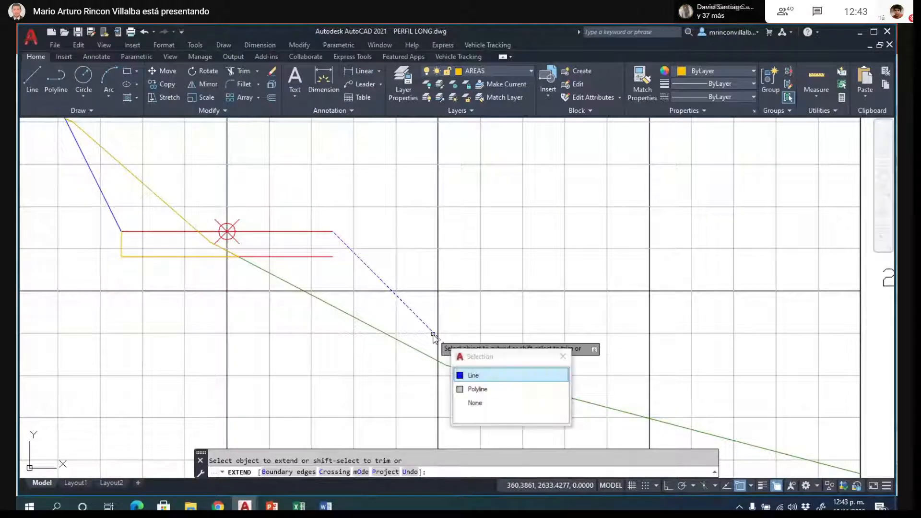
left_click(473, 375)
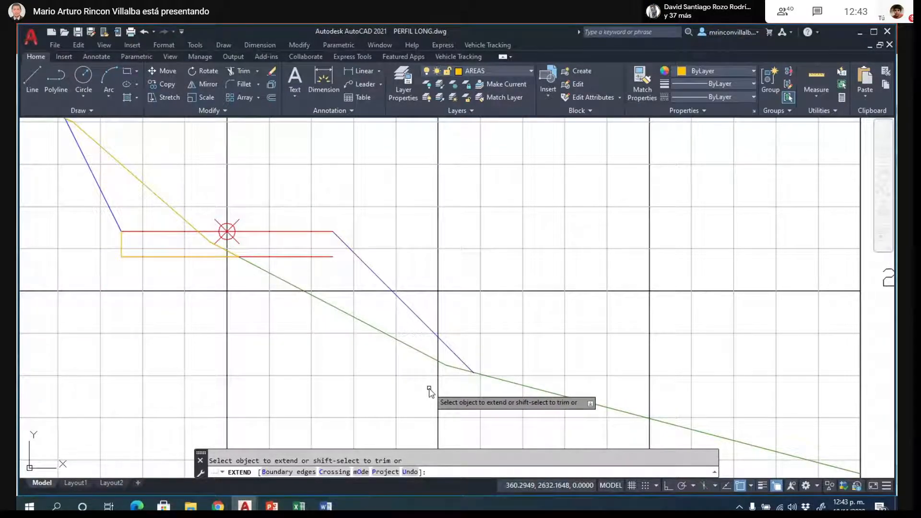
key("Return")
key("Return")
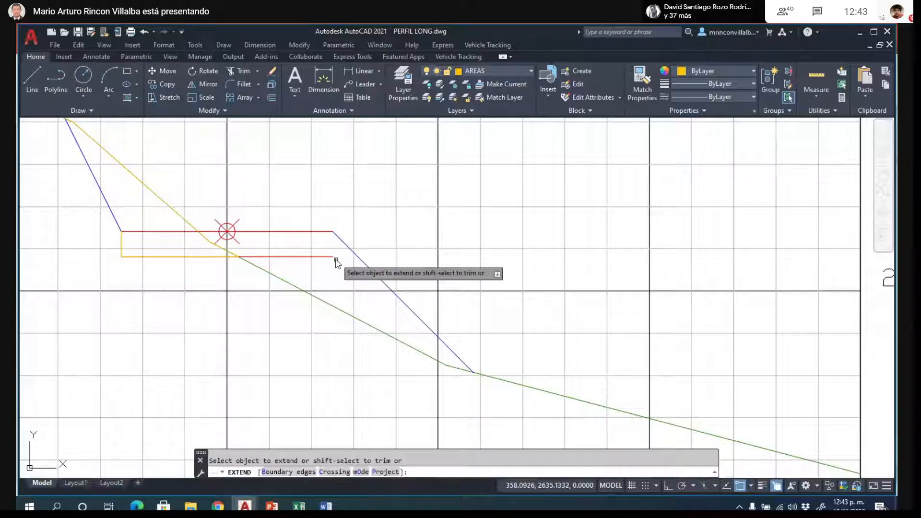
- Extend the lower red line's right end to the blue fill slope
left_click(325, 258)
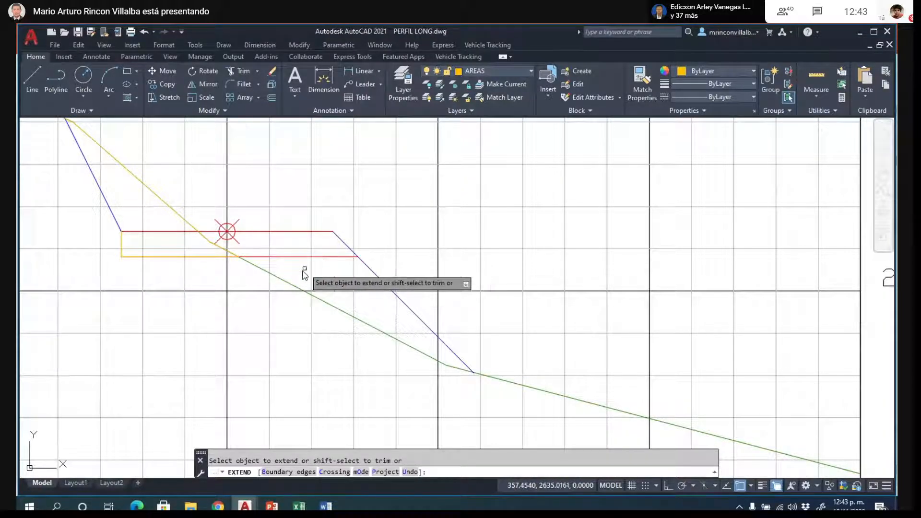
key("Escape")
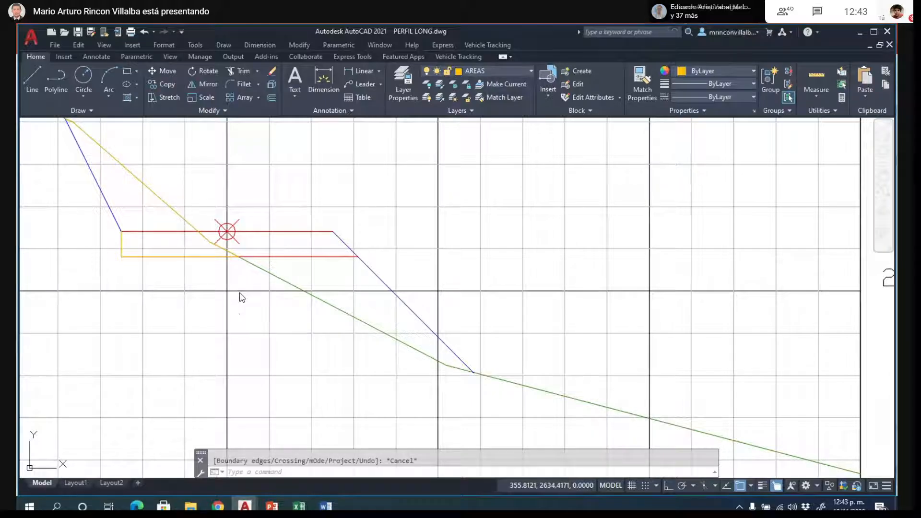
- Outline the fill area with a polyline from the terrain–lower line intersection, along that line, down the fill slope and back along the terrain
key("Return")
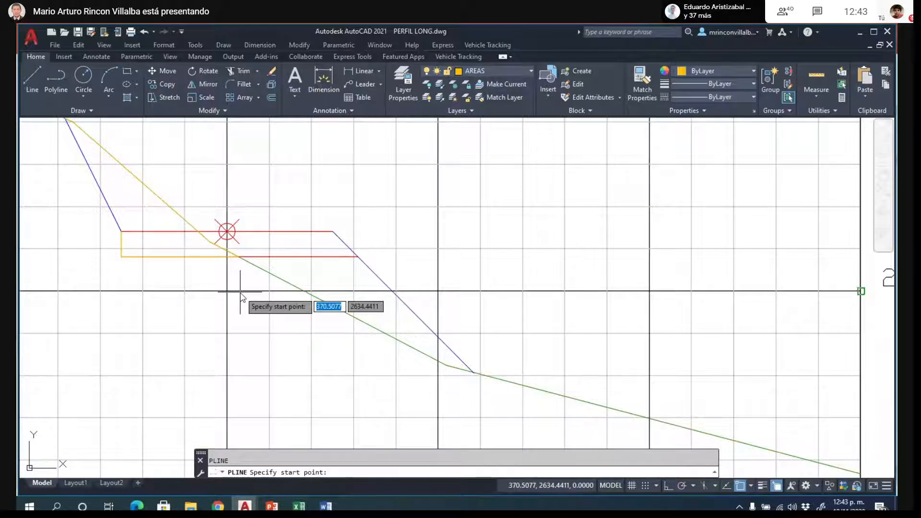
left_click(238, 256)
left_click(358, 258)
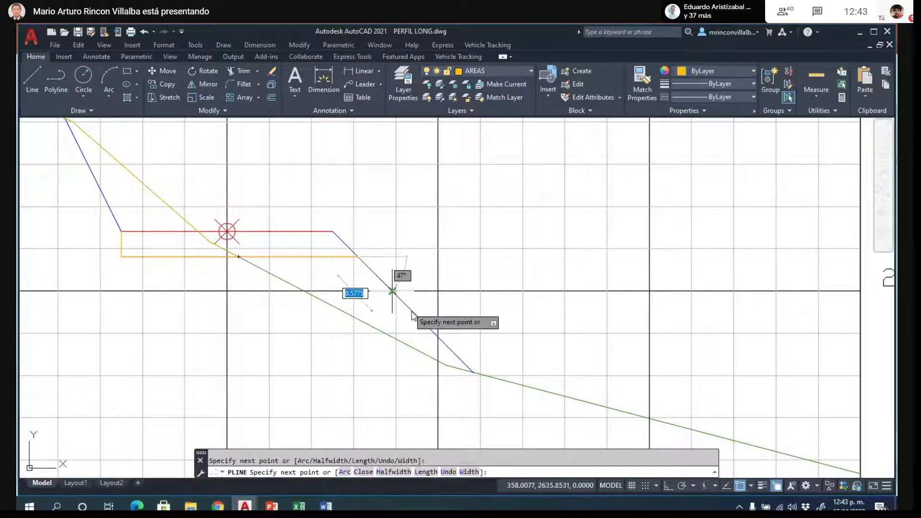
left_click(472, 370)
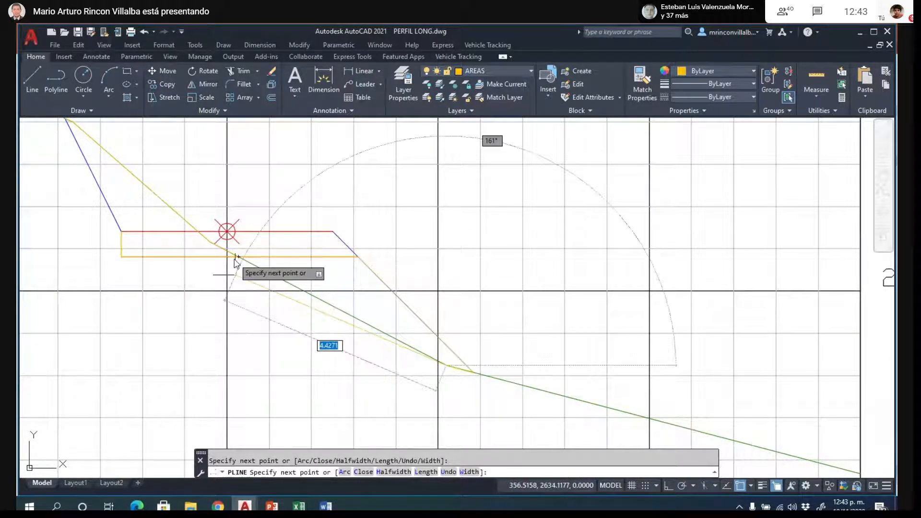
key("Escape")
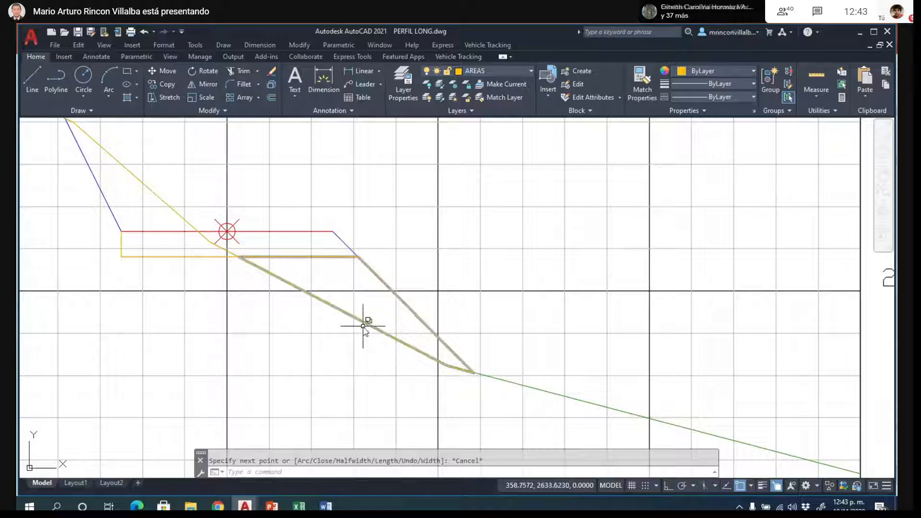
- Select the fill-area outline from the overlapping objects and examine its boundary against the cut area in the steep section
left_click(366, 323)
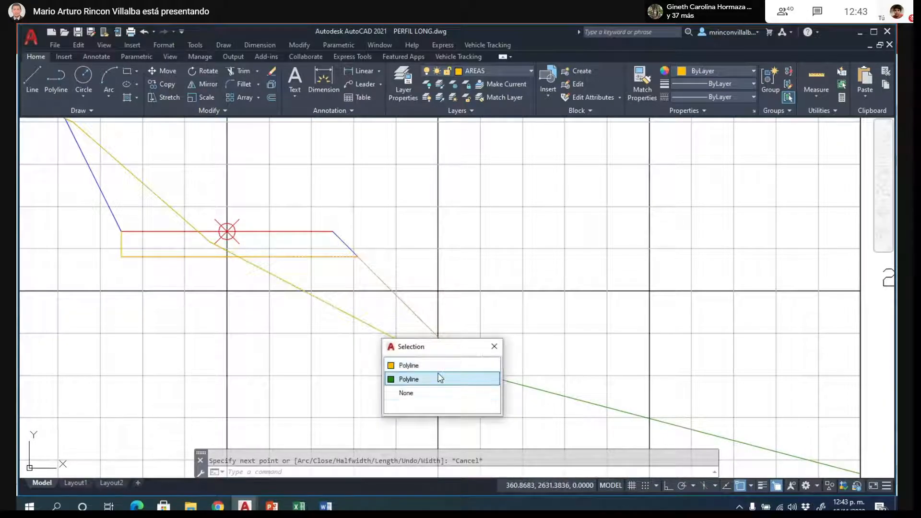
left_click(468, 366)
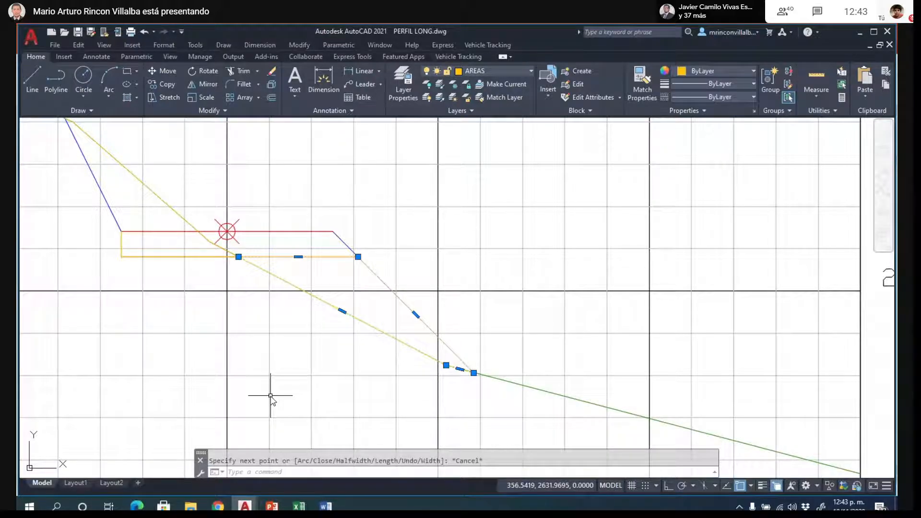
scroll(540, 288, "down", 4)
key("Escape")
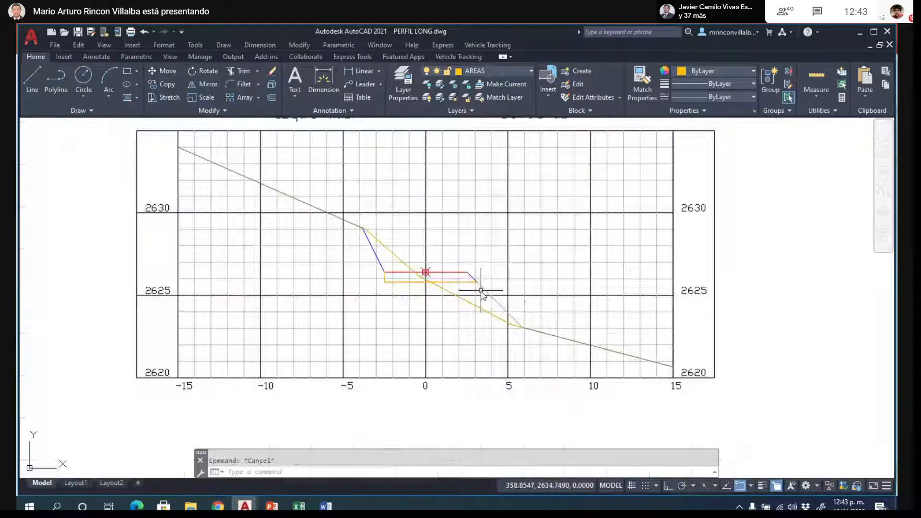
scroll(481, 291, "up", 2)
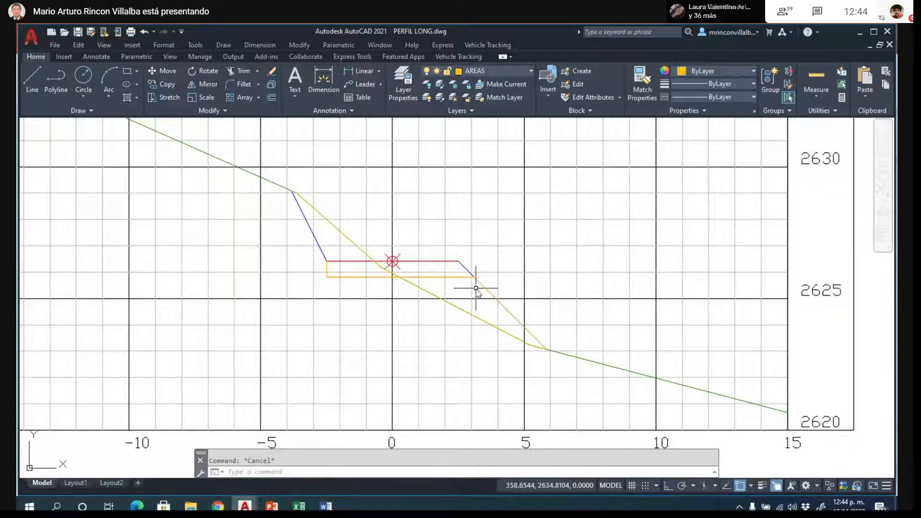
left_click(465, 276)
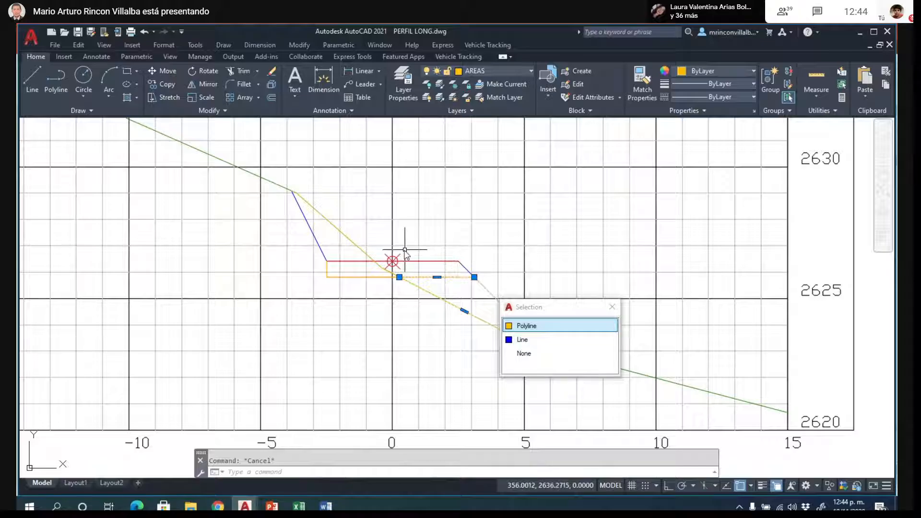
scroll(397, 261, "down", 4)
scroll(350, 261, "up", 2)
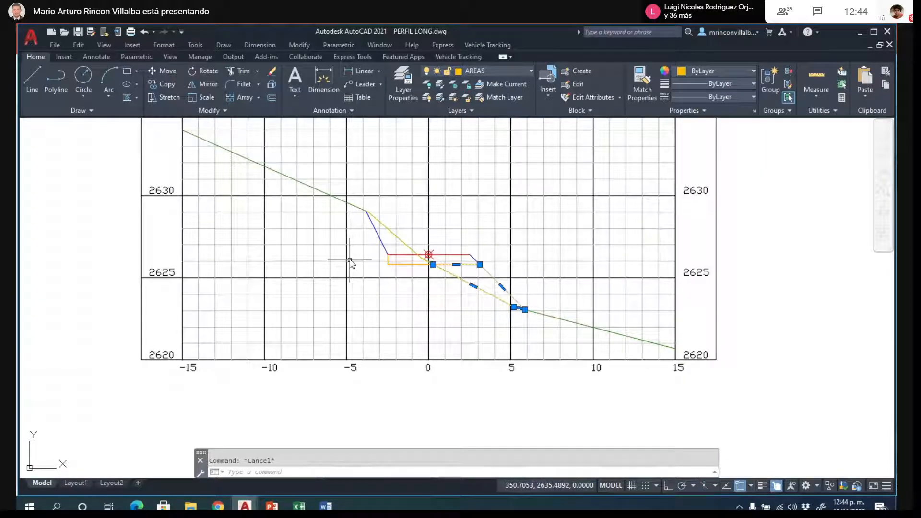
key("Escape")
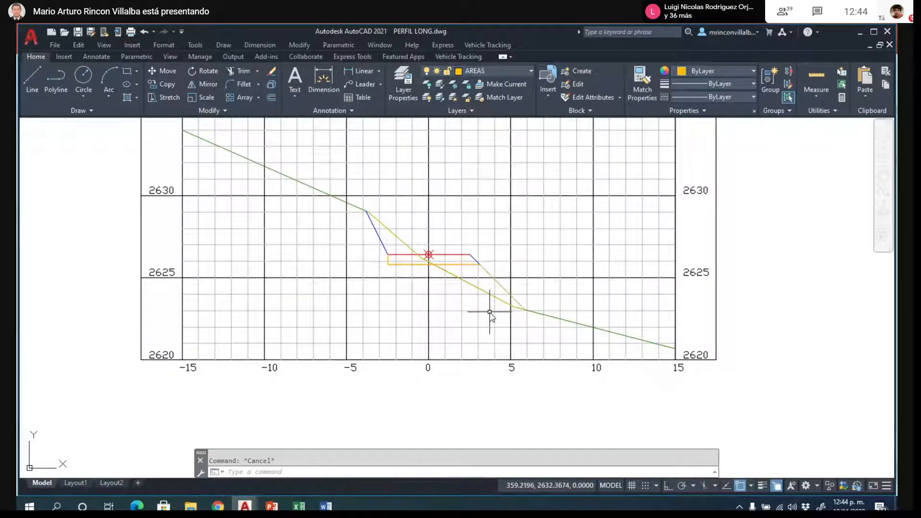
- Examine the cut and fill areas in each cross section along the row, ending with the steep-terrain example and an overview of the drawing
scroll(518, 367, "down", 2)
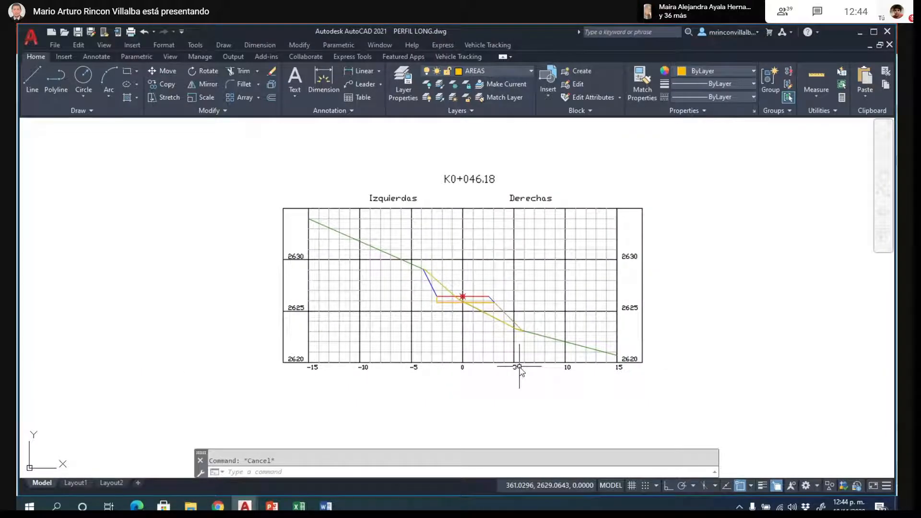
scroll(560, 344, "down", 5)
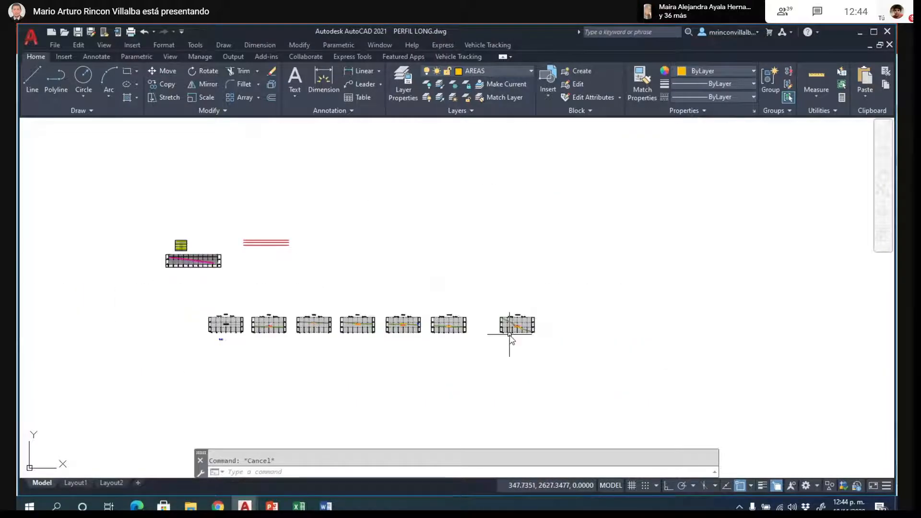
scroll(230, 326, "up", 3)
scroll(240, 309, "up", 8)
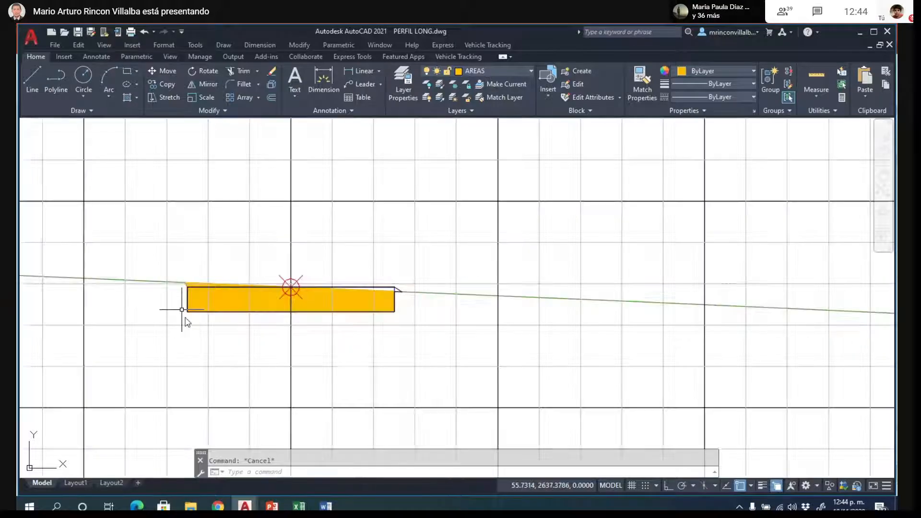
scroll(72, 250, "down", 5)
scroll(593, 298, "up", 7)
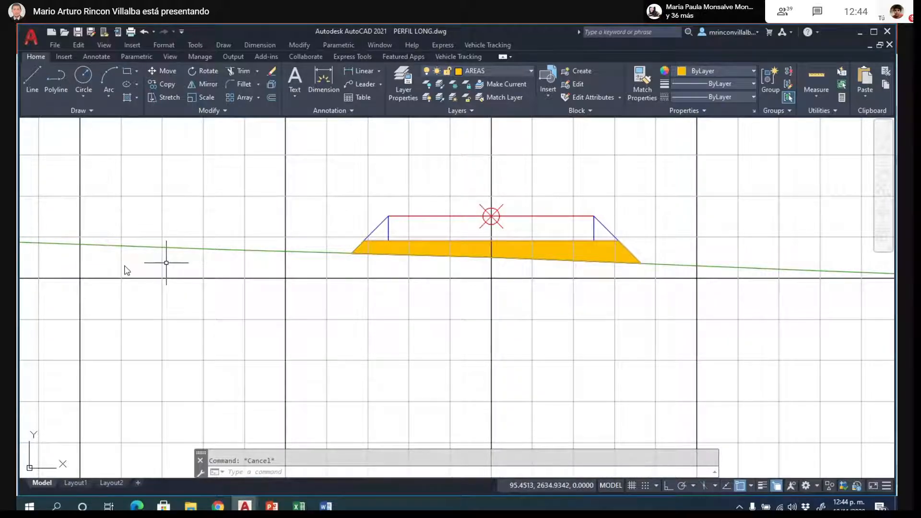
scroll(143, 283, "down", 6)
scroll(667, 224, "up", 8)
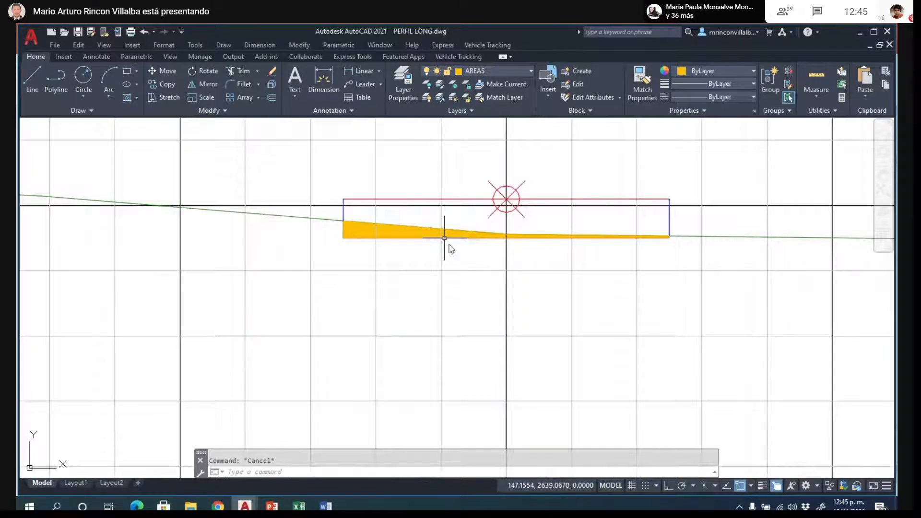
scroll(206, 254, "down", 6)
scroll(205, 254, "down", 4)
scroll(539, 281, "up", 5)
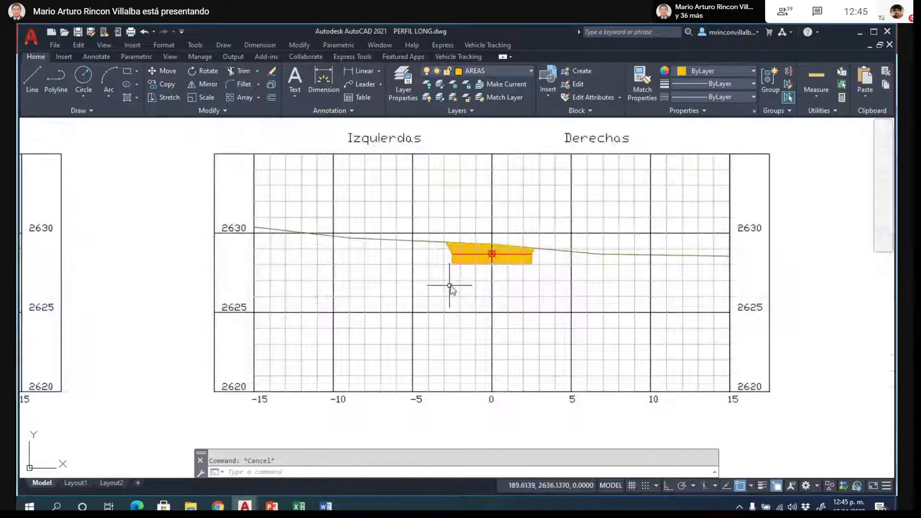
scroll(456, 288, "down", 5)
scroll(679, 261, "up", 5)
scroll(307, 317, "down", 7)
scroll(487, 282, "up", 4)
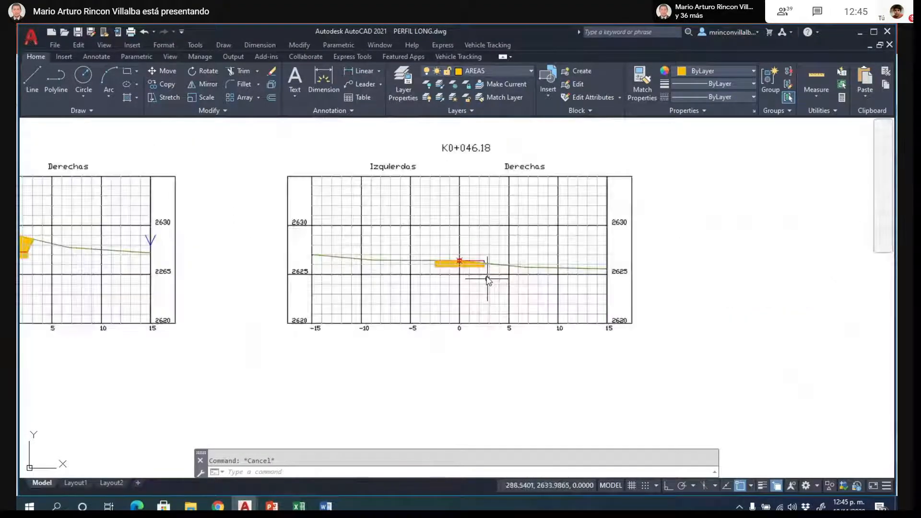
scroll(288, 265, "down", 4)
scroll(629, 271, "up", 4)
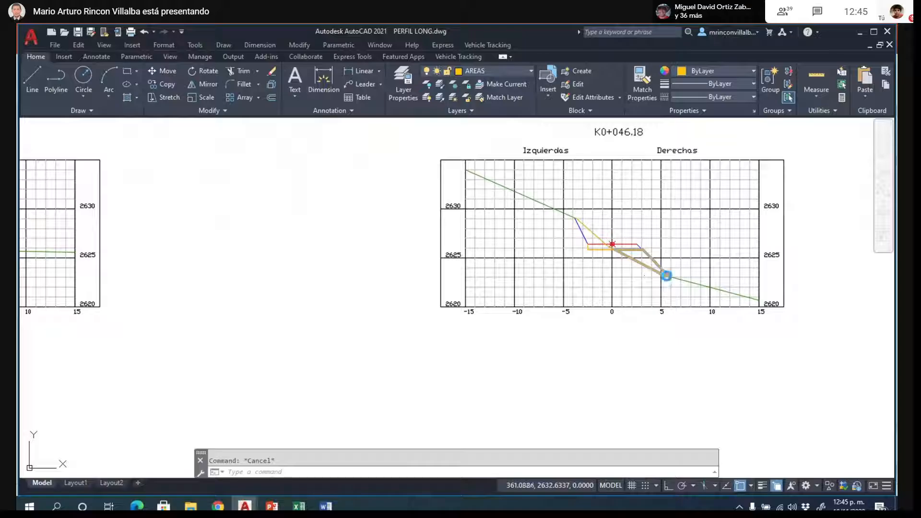
scroll(667, 276, "down", 2)
scroll(604, 250, "down", 6)
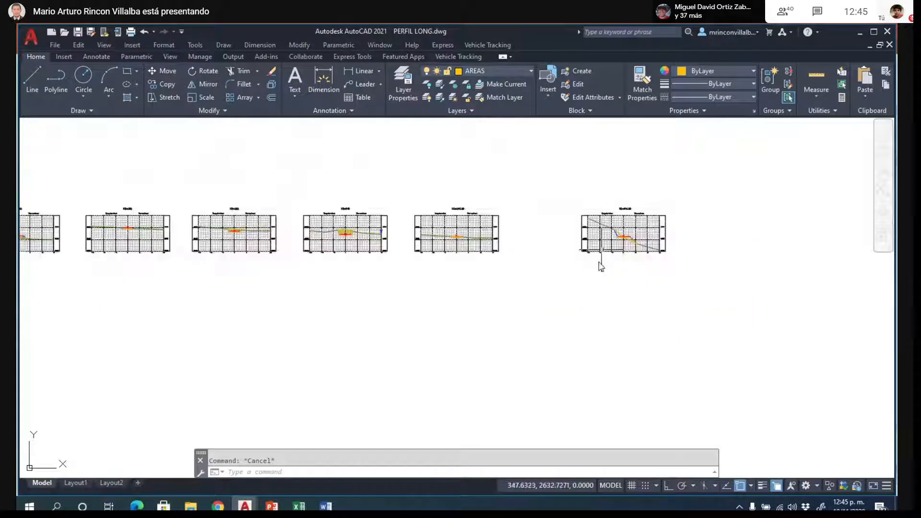
- Switch to the "18 cubicacion" presentation in PowerPoint and start the slide show from the "Diseño del Talud" slide
left_click(265, 509)
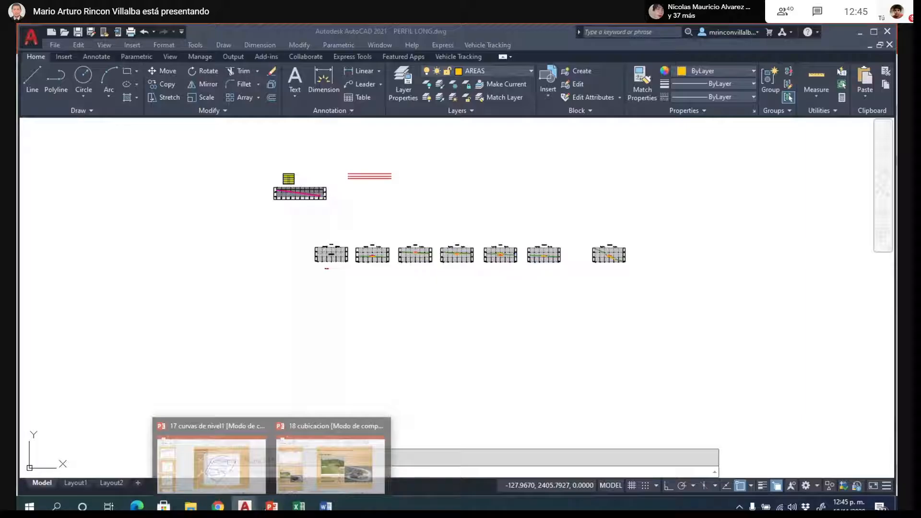
left_click(336, 458)
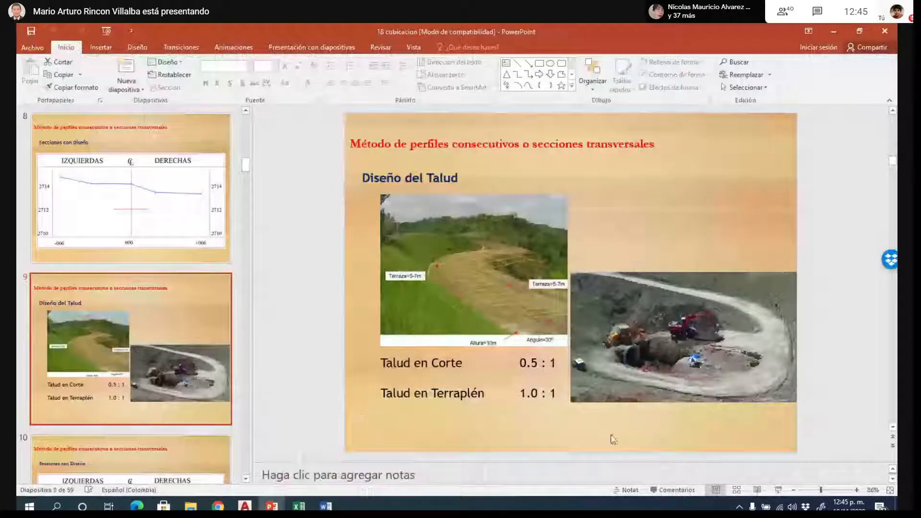
left_click(778, 490)
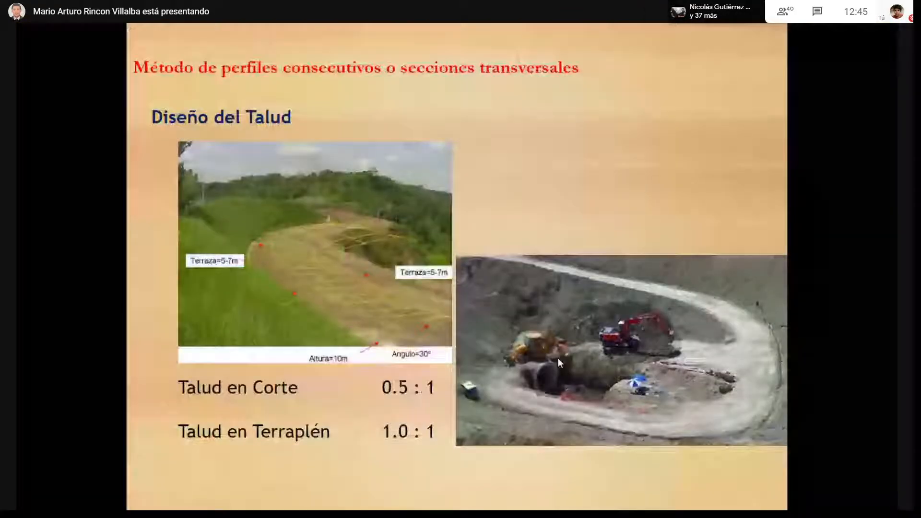